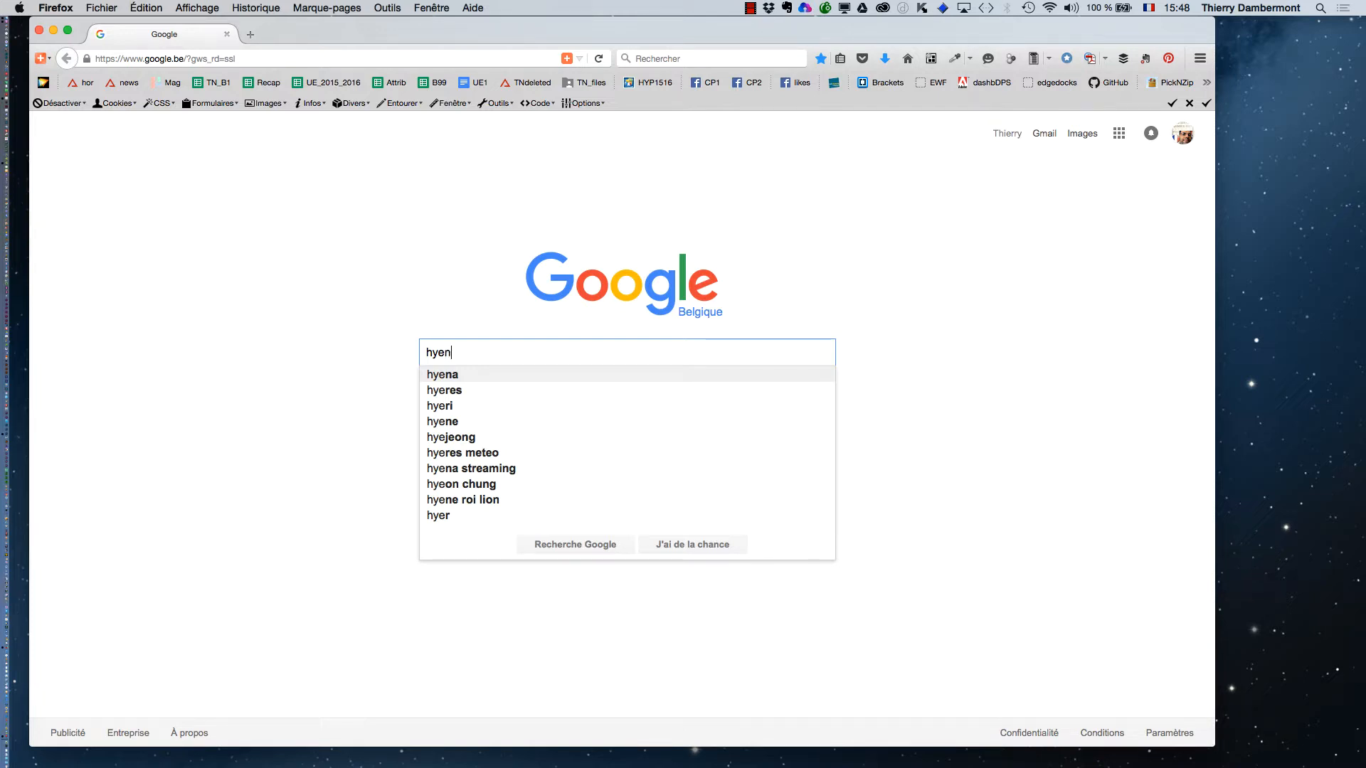
# Search Google for hyena "public domain" and show the image results.
pyautogui.write('a "publ')
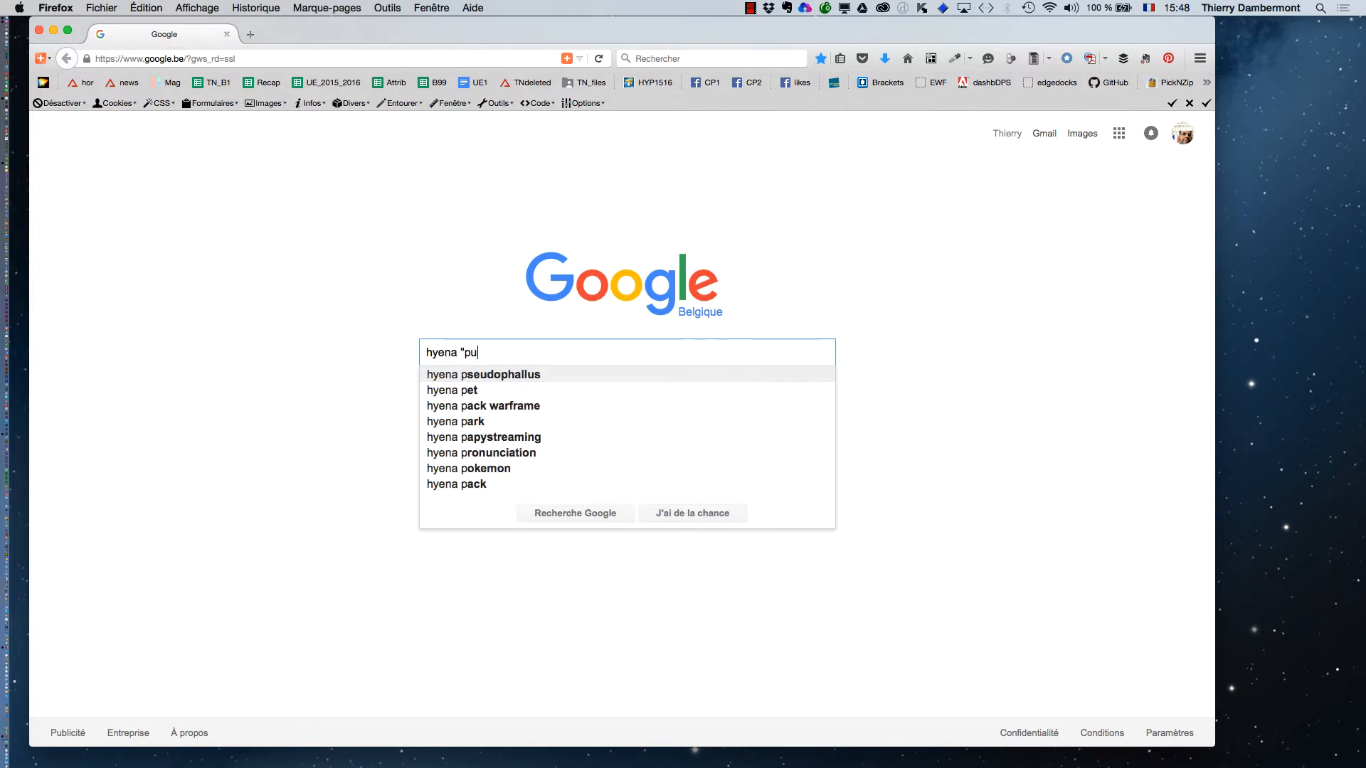
pyautogui.write('ic domain"')
pyautogui.press('Return')
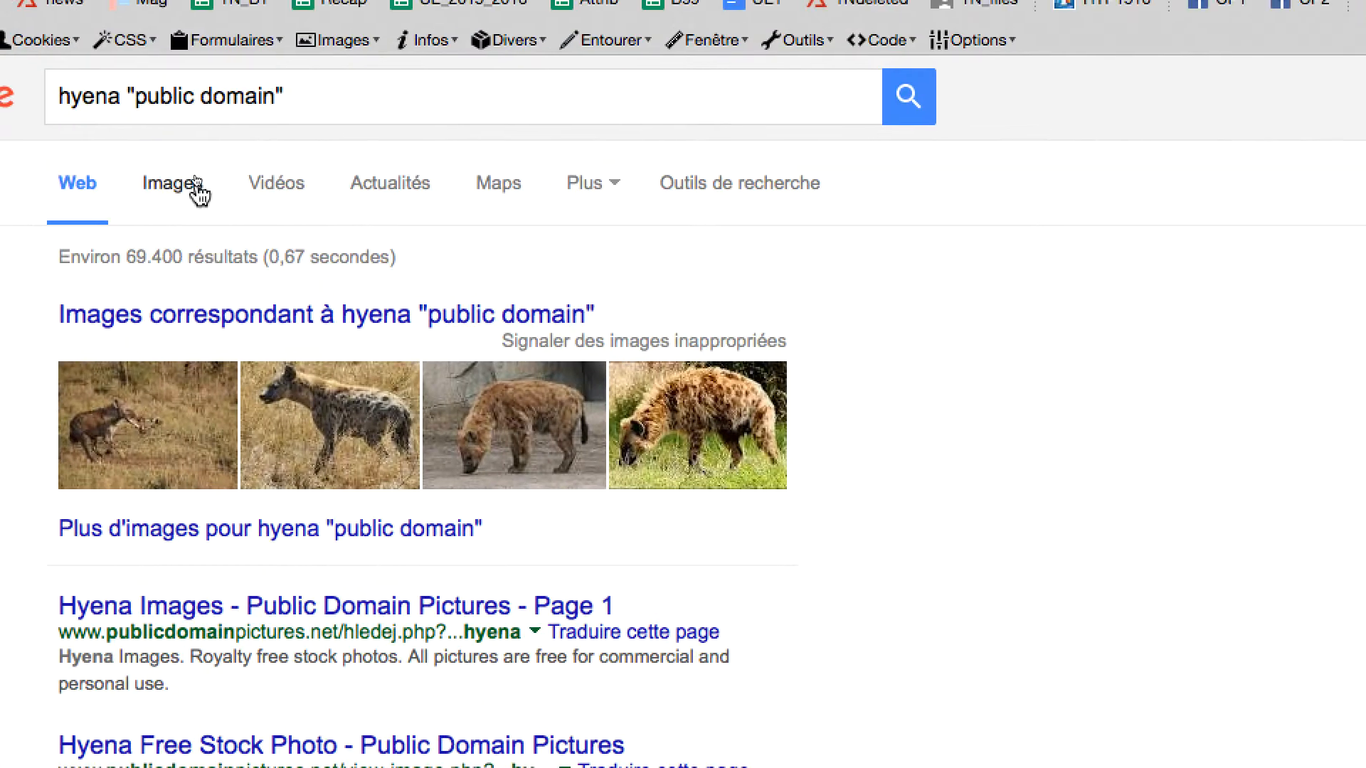
pyautogui.click(196, 188)
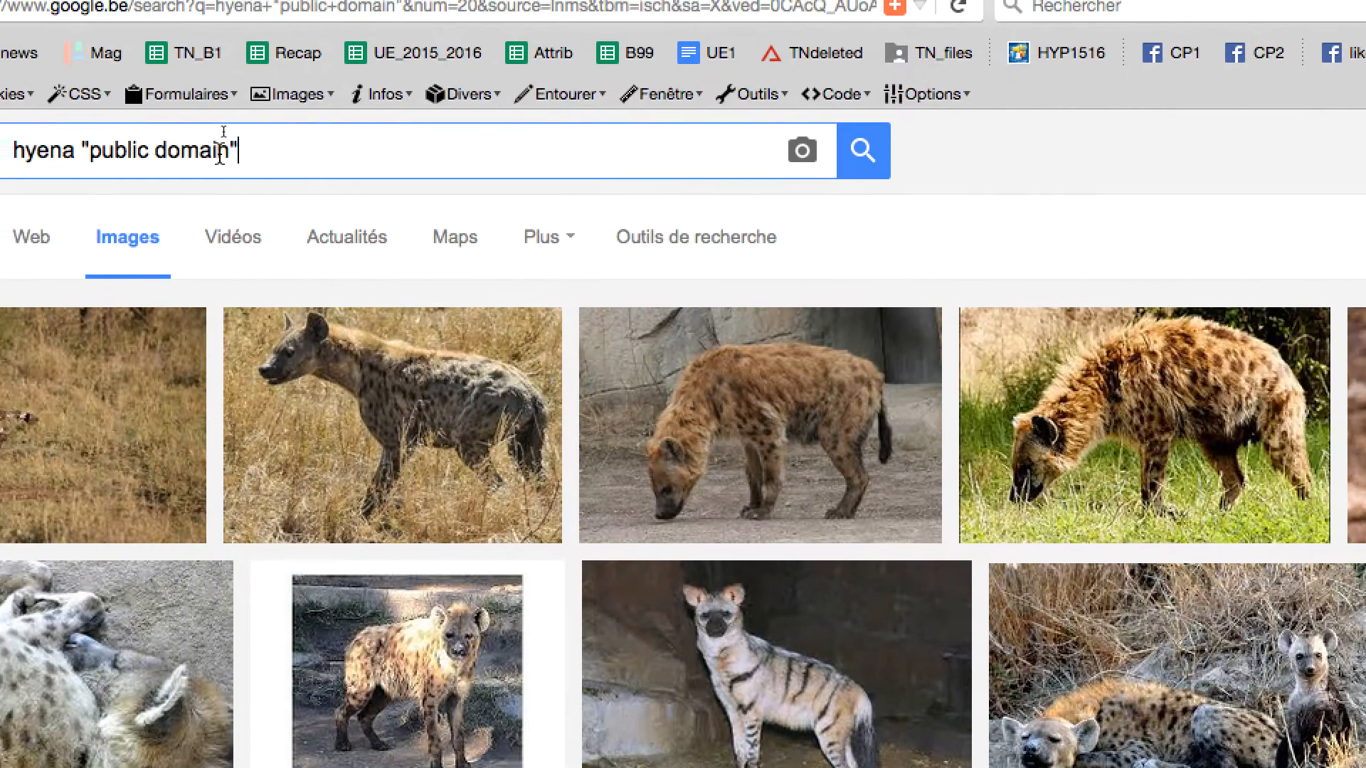
pyautogui.moveTo(241, 152); pyautogui.dragTo(134, 146)
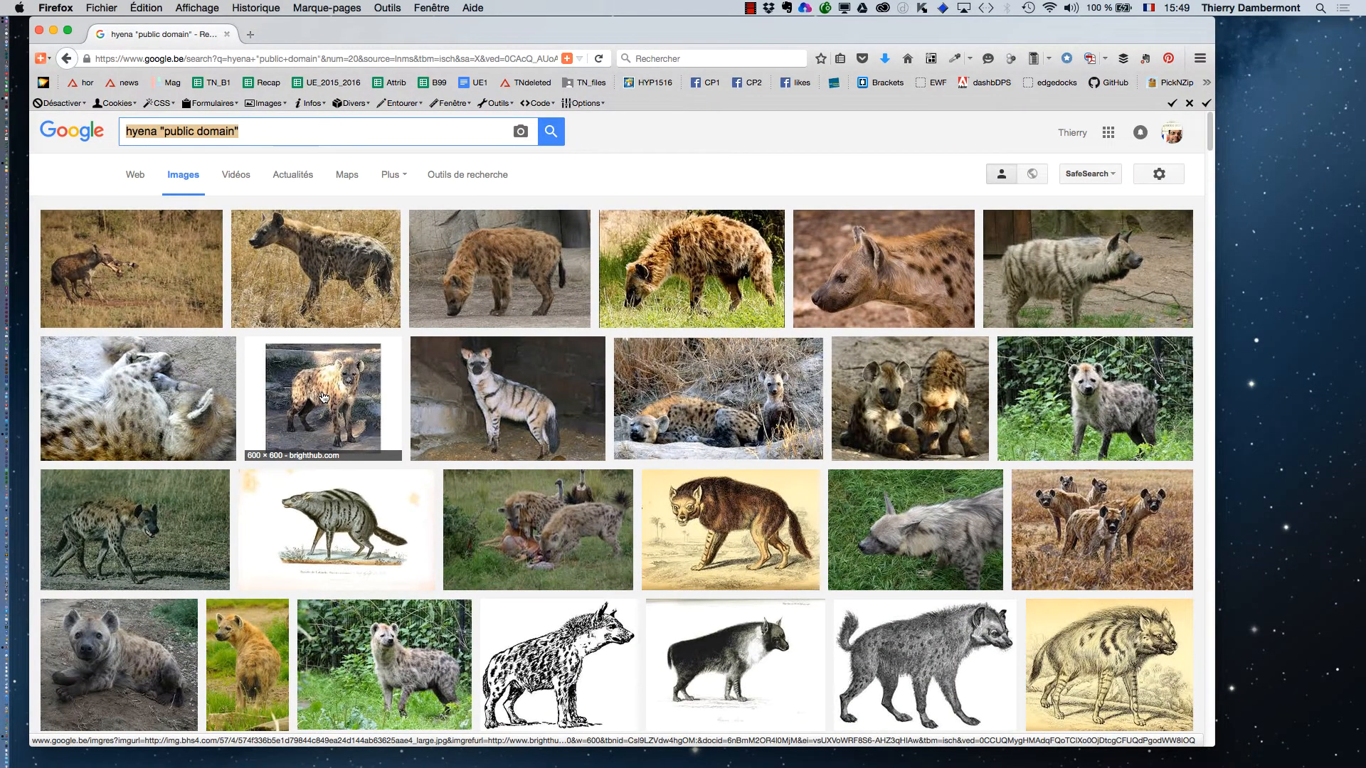
# View the 600 × 600 brighthub.com hyena photo at full size in a separate tab and return to the results.
pyautogui.keyDown('super'); pyautogui.click(324, 397); pyautogui.keyUp('super')
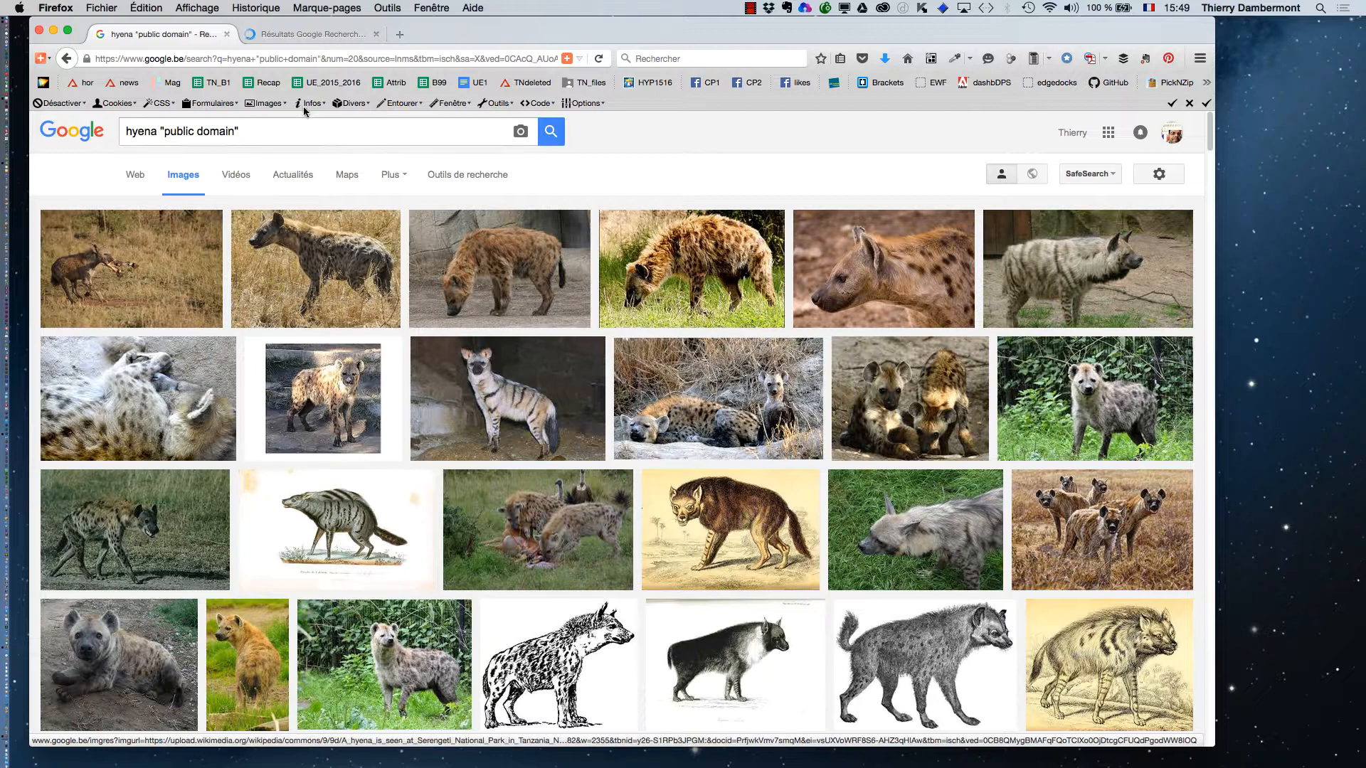
pyautogui.click(305, 39)
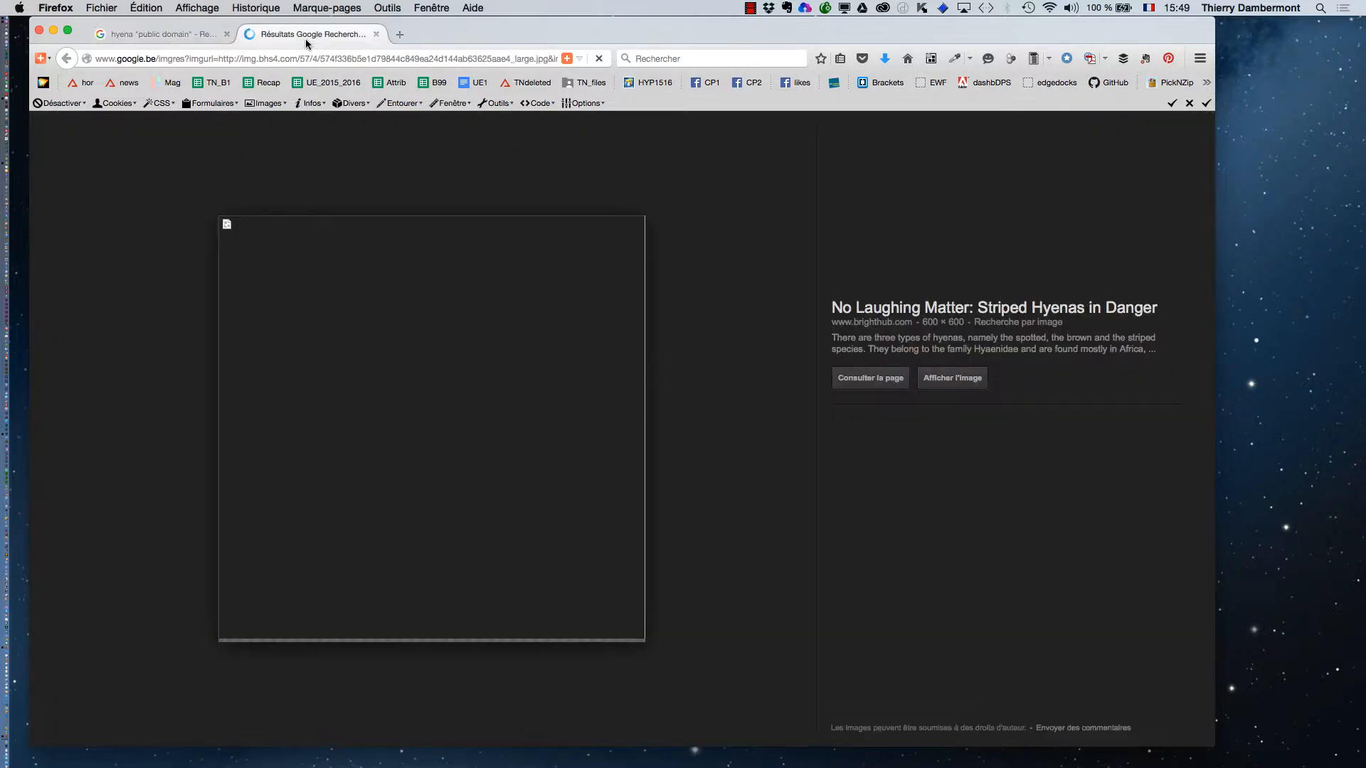
pyautogui.click(950, 380)
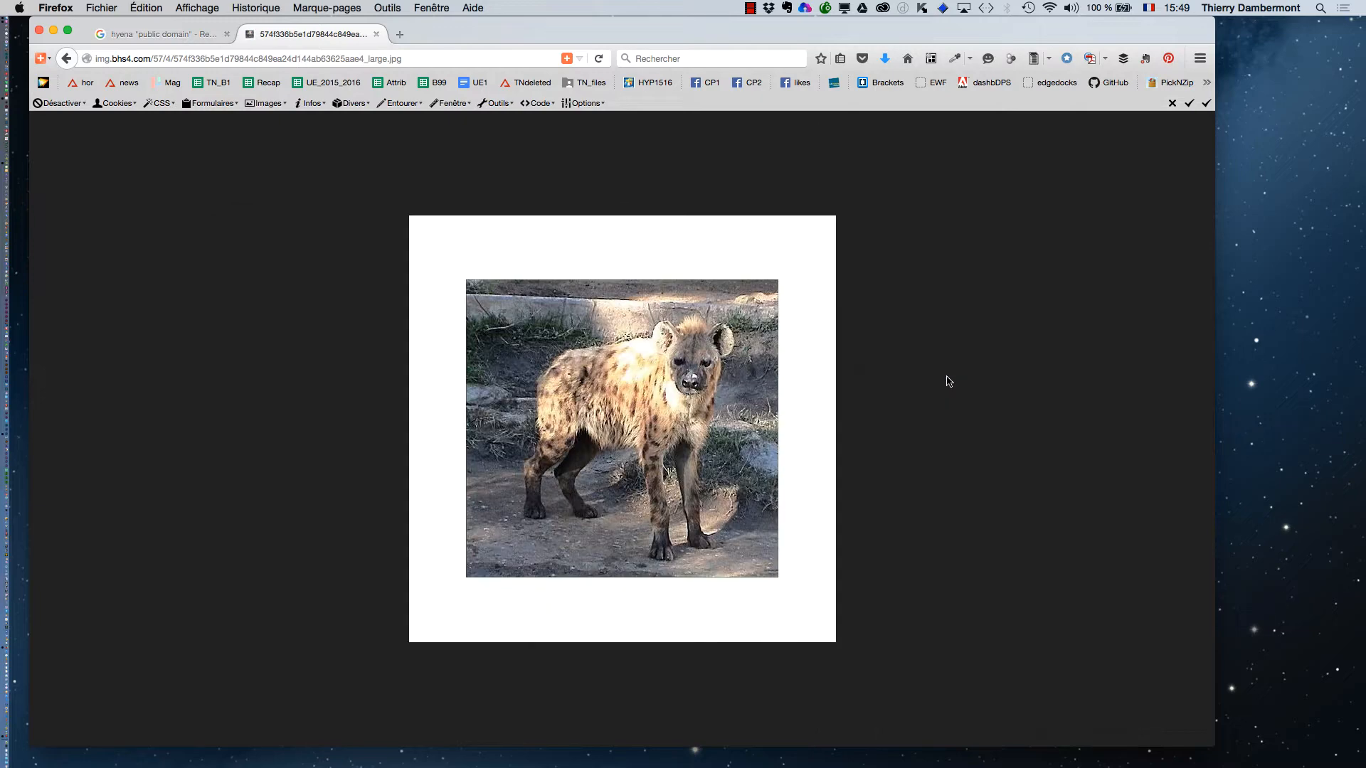
pyautogui.click(160, 35)
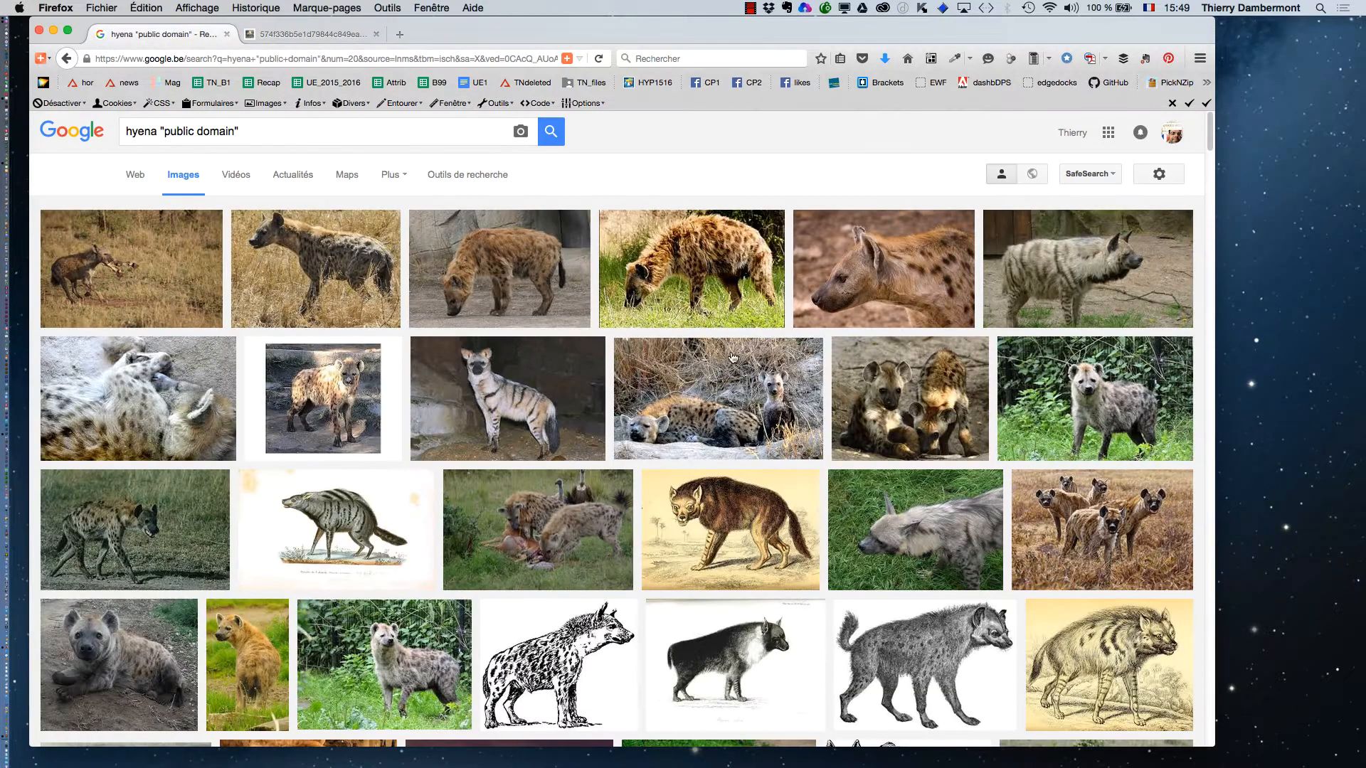
# View the Azara spotted hyena illustration from Wikimedia Commons at full size in its own tab and go back to the results.
pyautogui.scroll(-8, 881, 430)
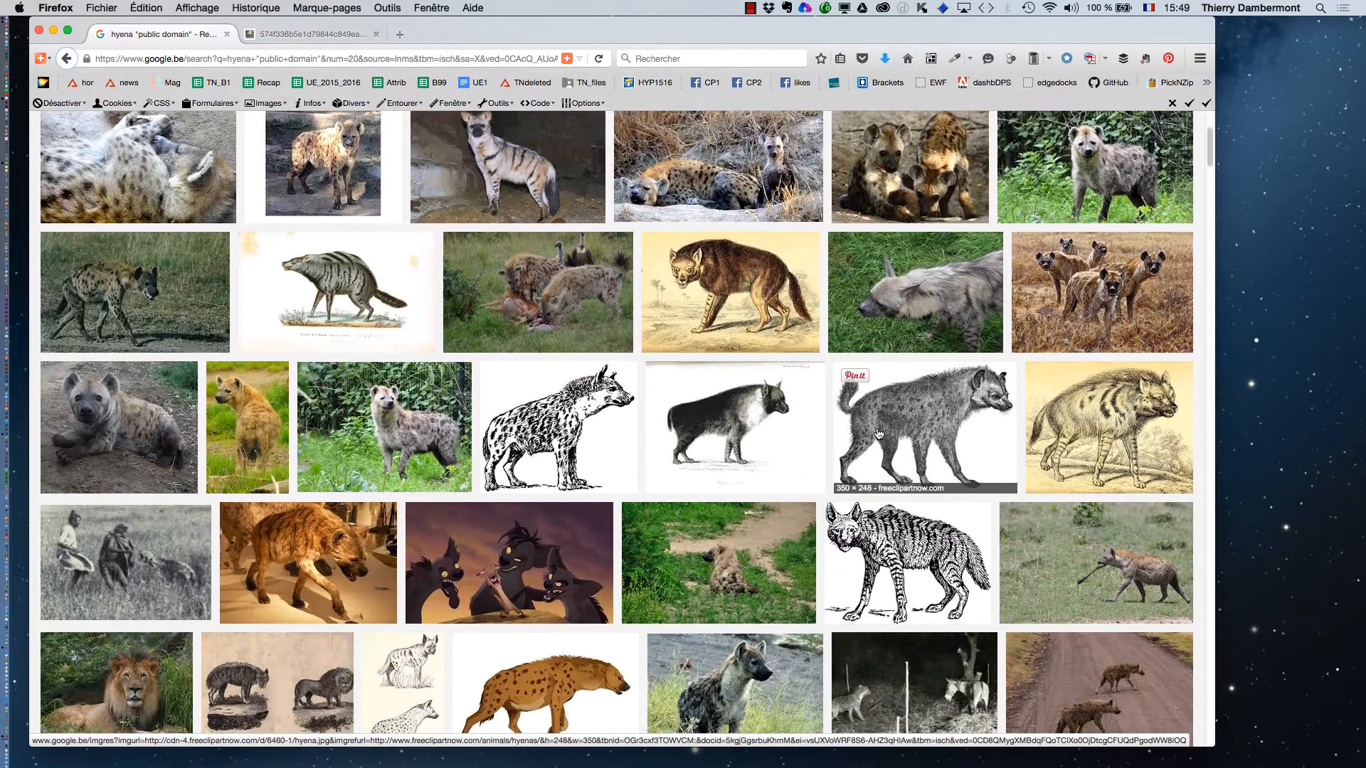
pyautogui.scroll(-7, 879, 432)
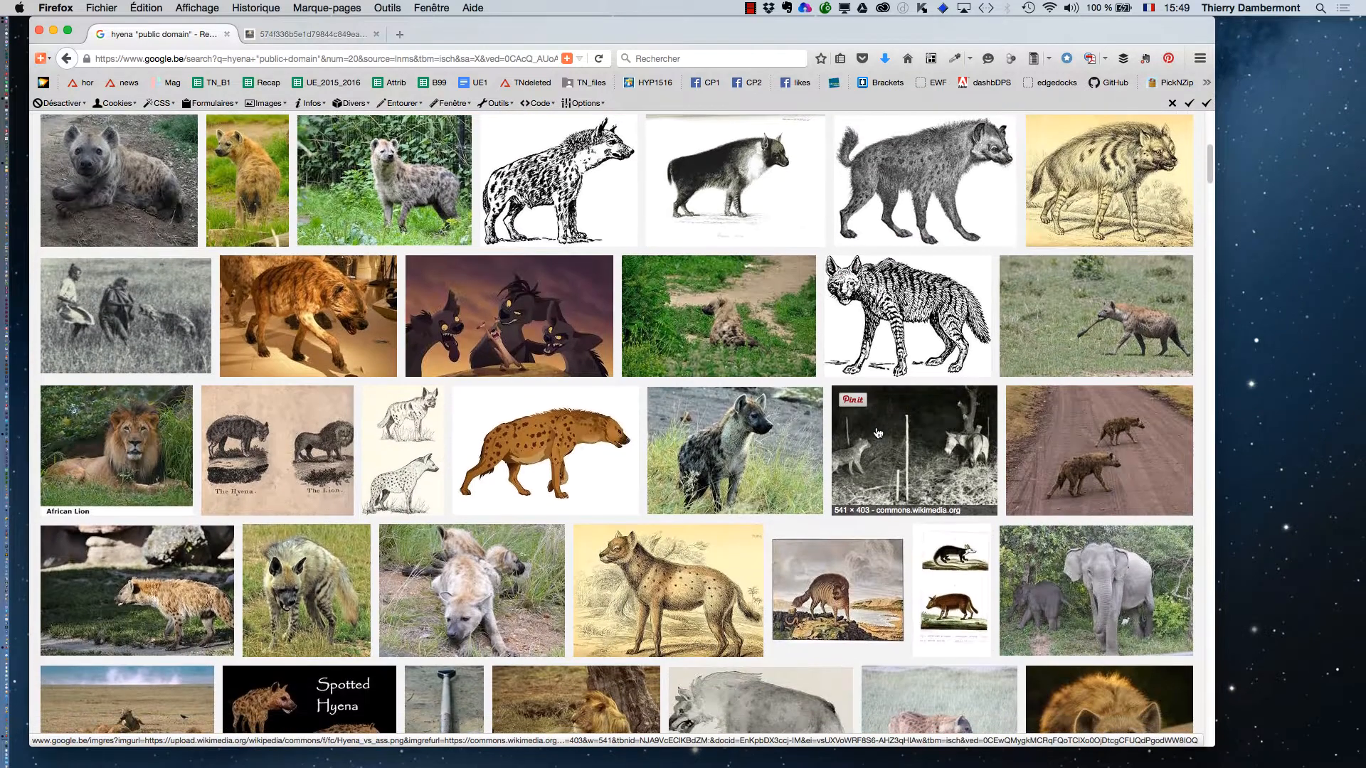
pyautogui.scroll(-4, 879, 432)
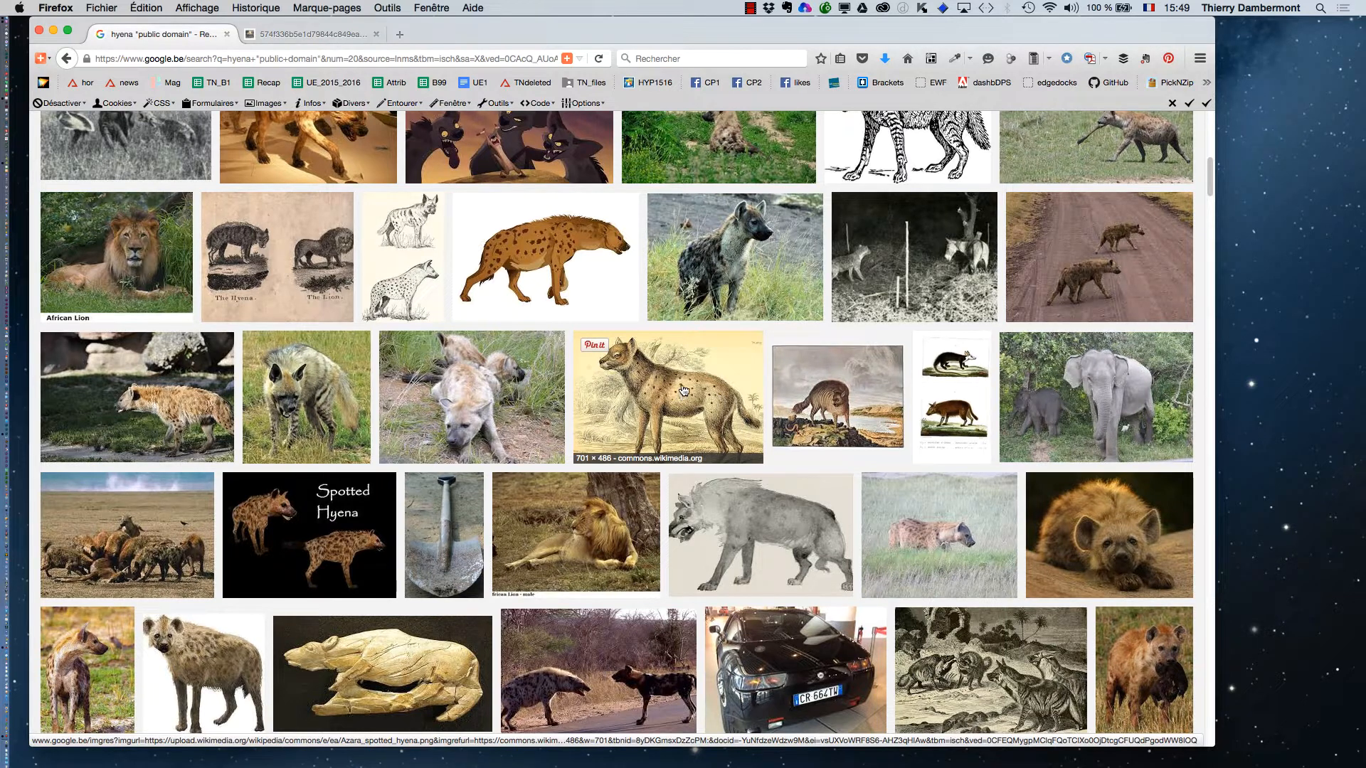
pyautogui.keyDown('super'); pyautogui.click(683, 390); pyautogui.keyUp('super')
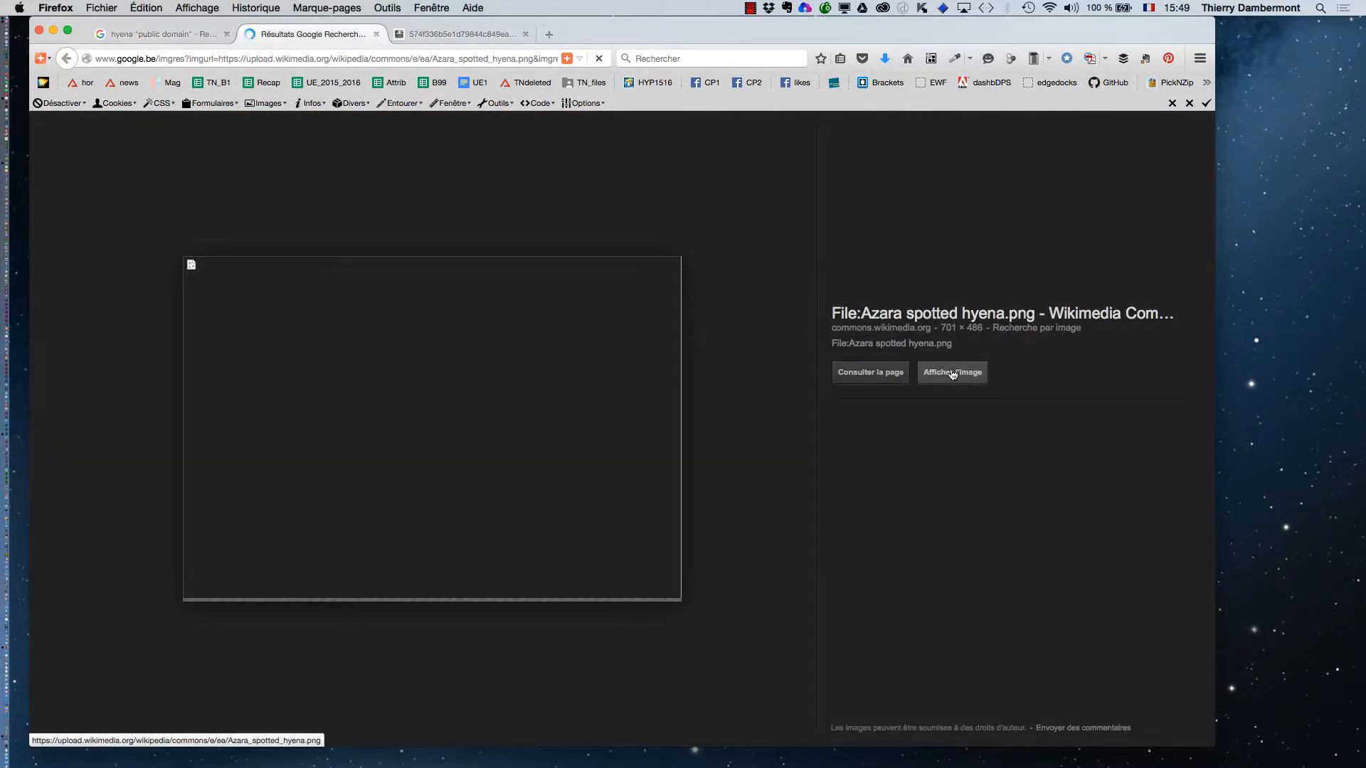
pyautogui.click(954, 374)
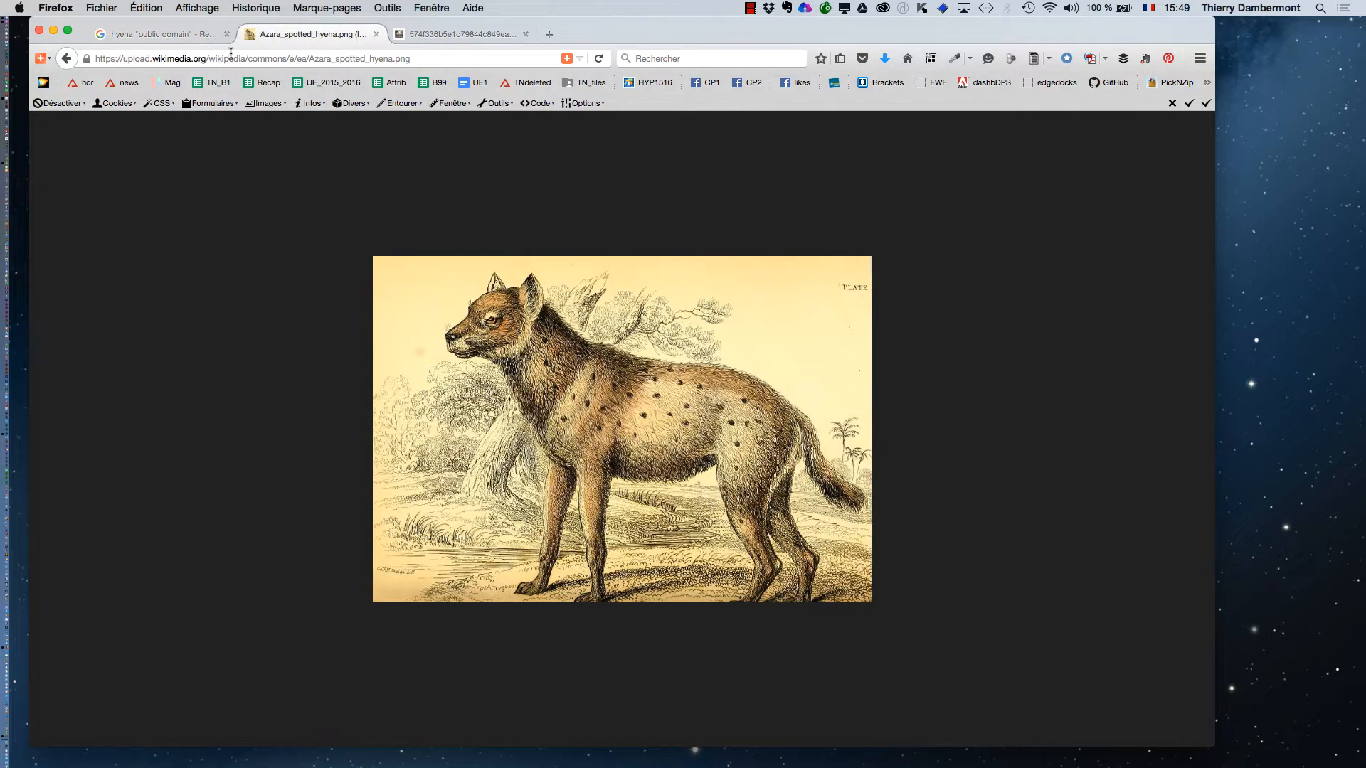
pyautogui.click(163, 34)
# Browse more hyena results, recheck the brighthub.com photo and close both opened image tabs.
pyautogui.scroll(-4, 688, 378)
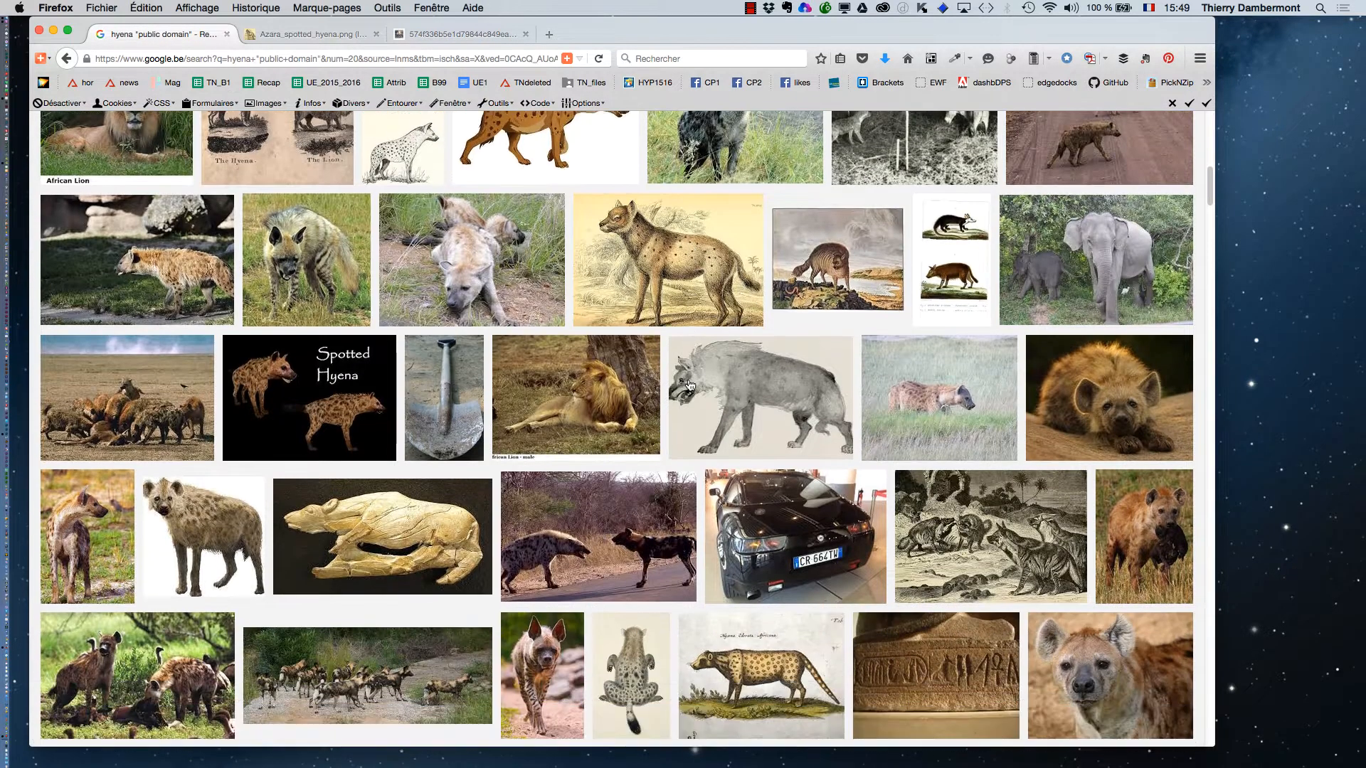
pyautogui.scroll(-2, 689, 384)
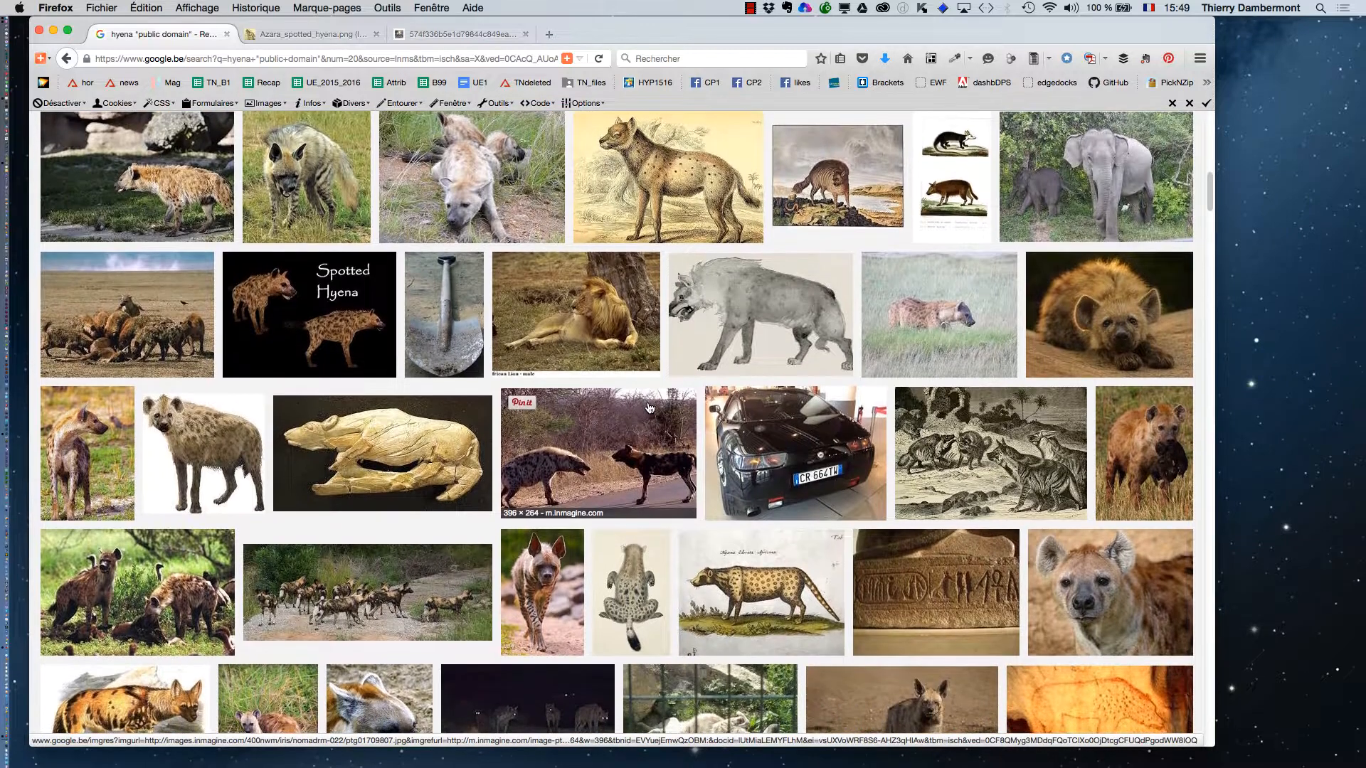
pyautogui.scroll(-2, 458, 472)
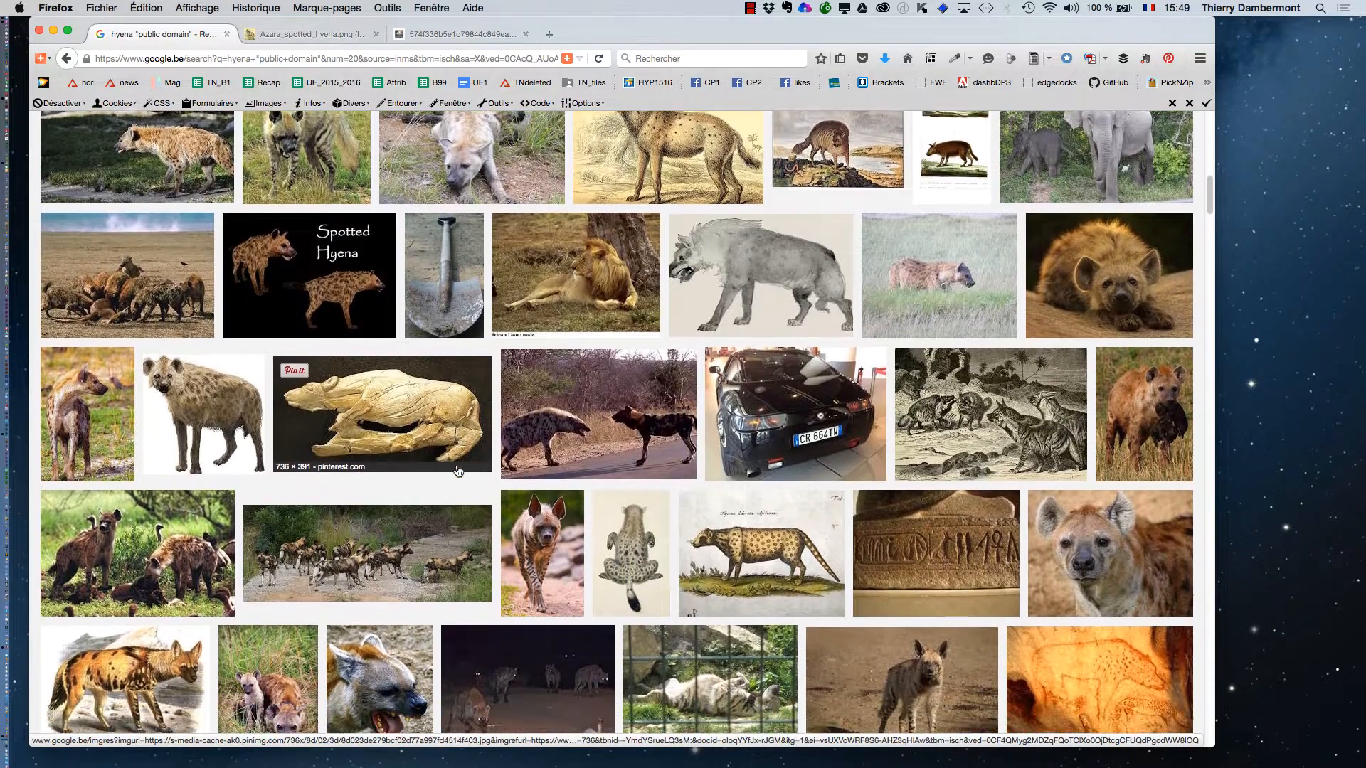
pyautogui.scroll(-5, 458, 472)
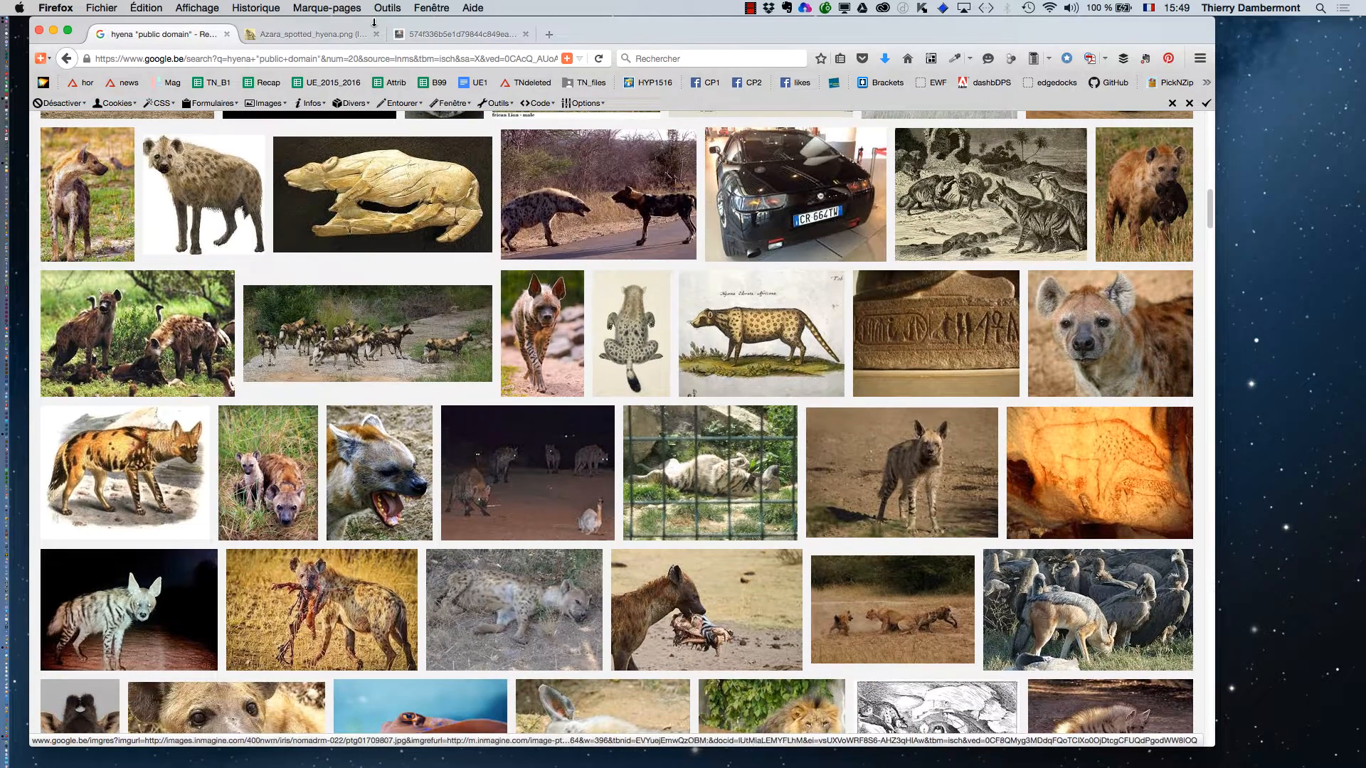
pyautogui.click(434, 34)
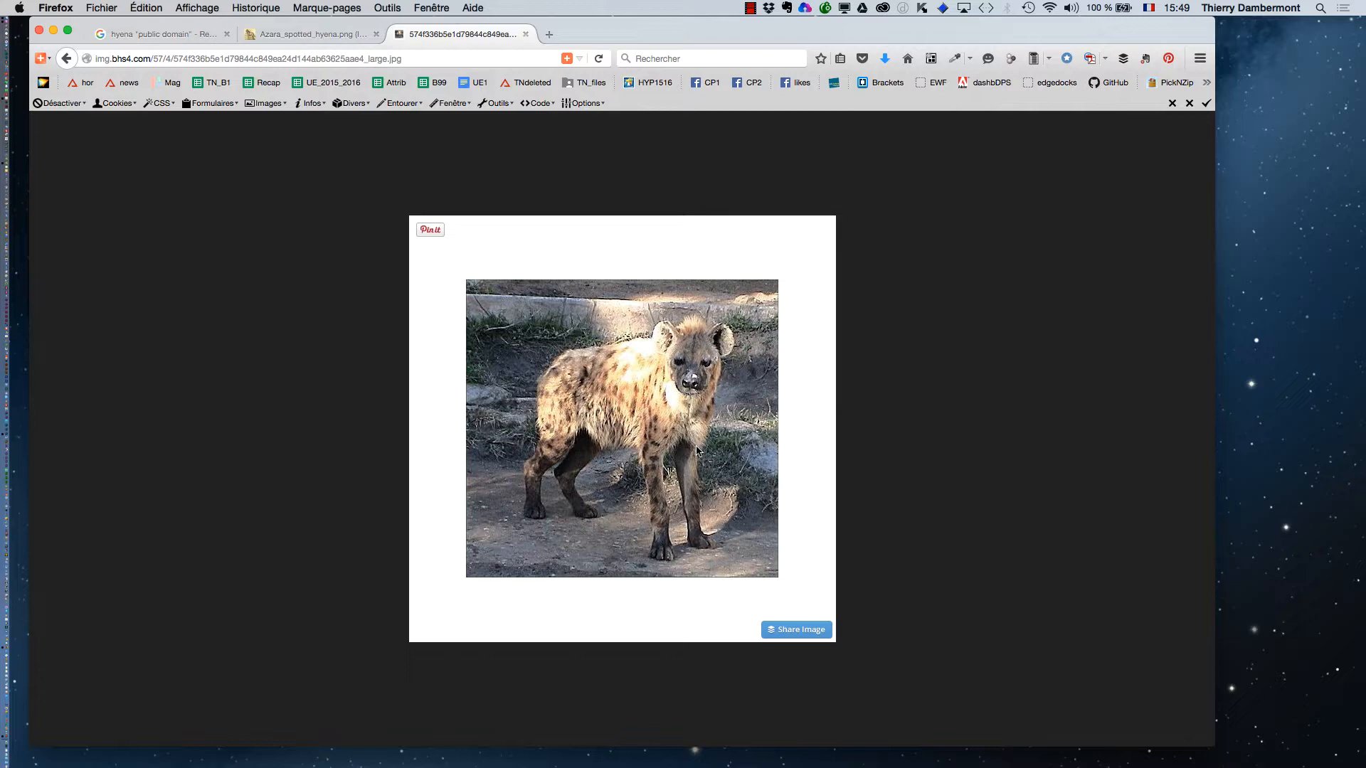
pyautogui.click(153, 34)
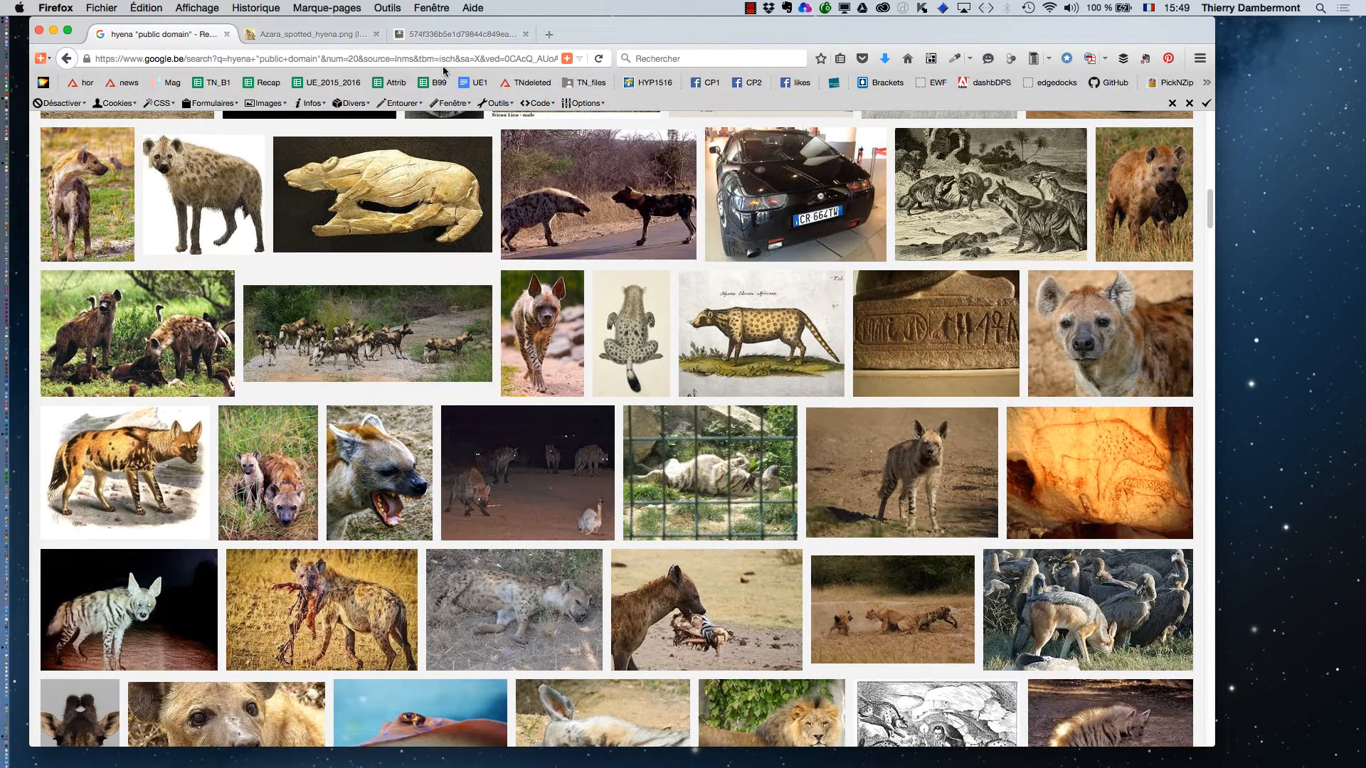
pyautogui.click(526, 34)
pyautogui.click(376, 34)
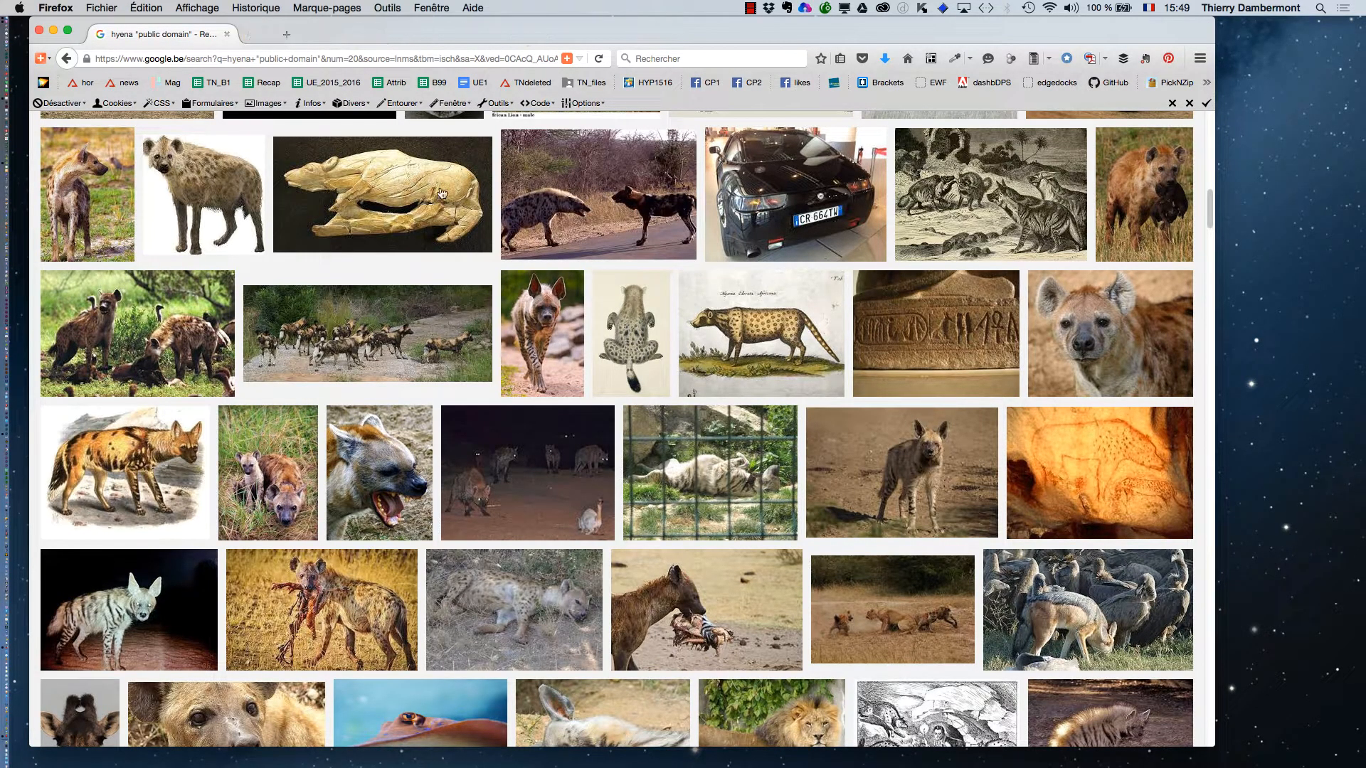
# Filter the hyena image results to large pictures only (Grandes).
pyautogui.scroll(10, 464, 217)
pyautogui.scroll(5, 464, 217)
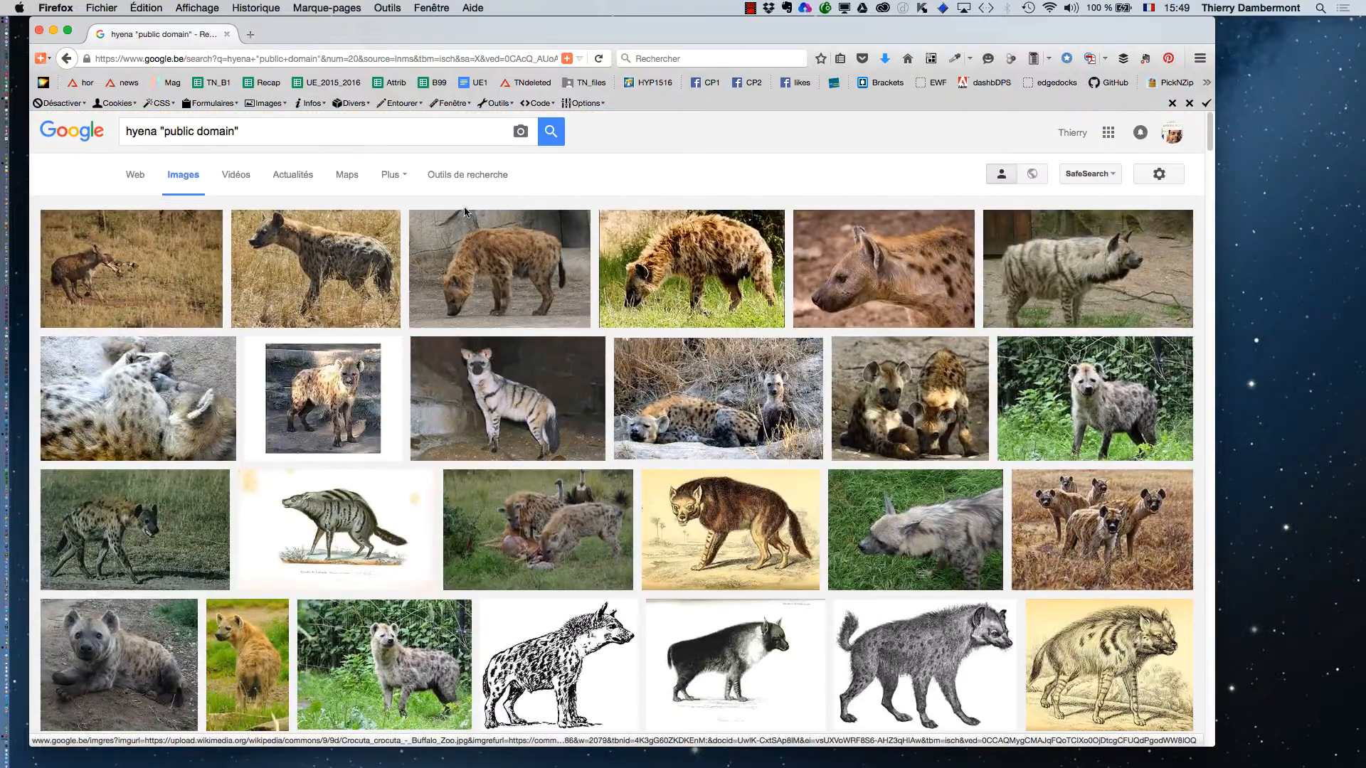
pyautogui.click(491, 176)
pyautogui.click(138, 212)
pyautogui.moveTo(135, 317)
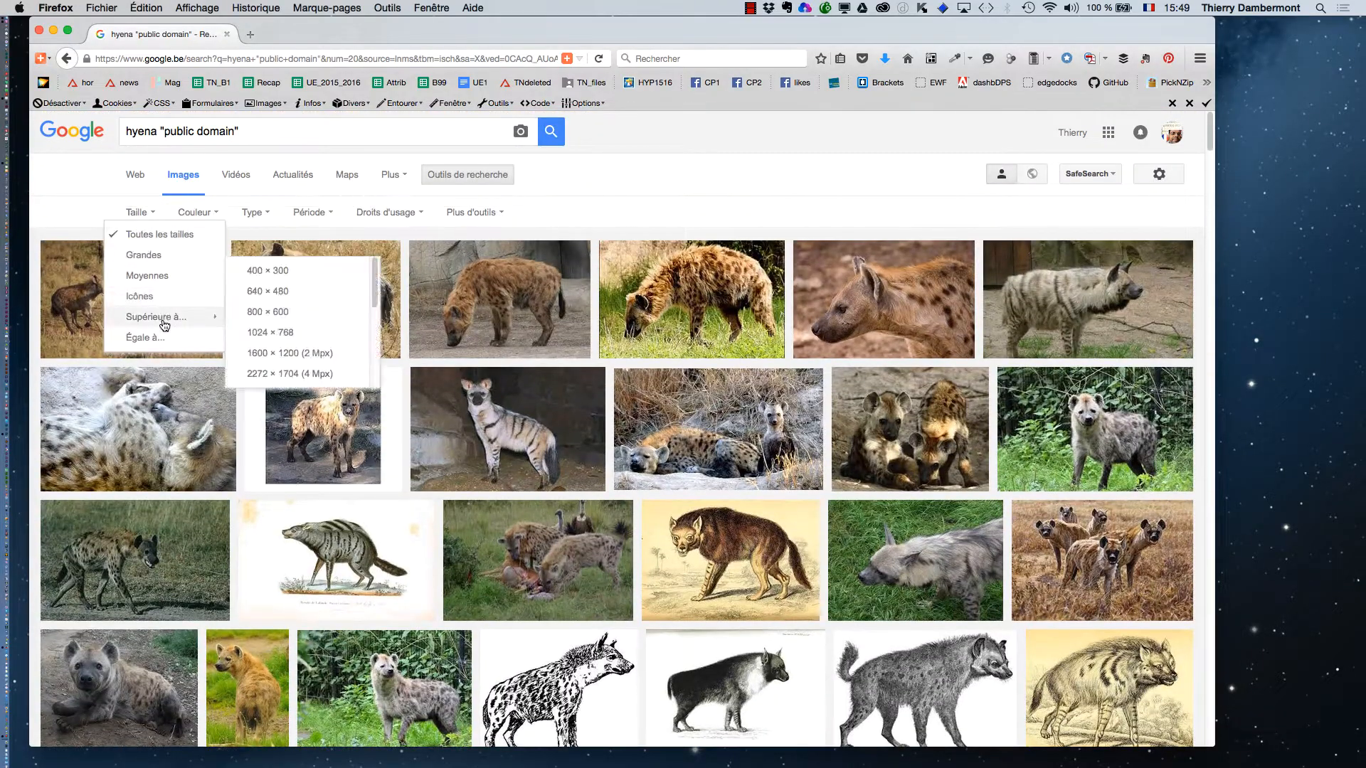
pyautogui.click(155, 256)
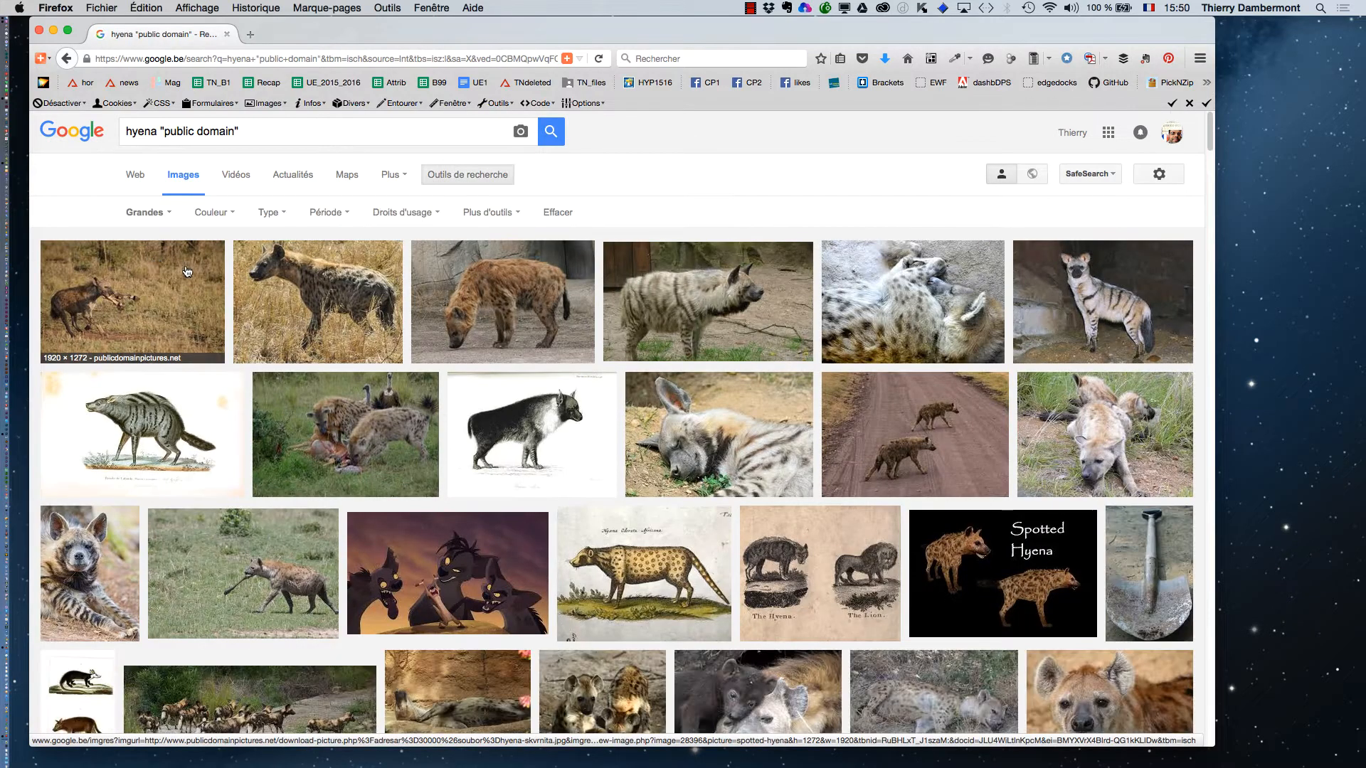
# Open the 2079 × 1386 Wikimedia Commons photo of the hyena sniffing the ground at full size in a new tab.
pyautogui.scroll(-3, 855, 578)
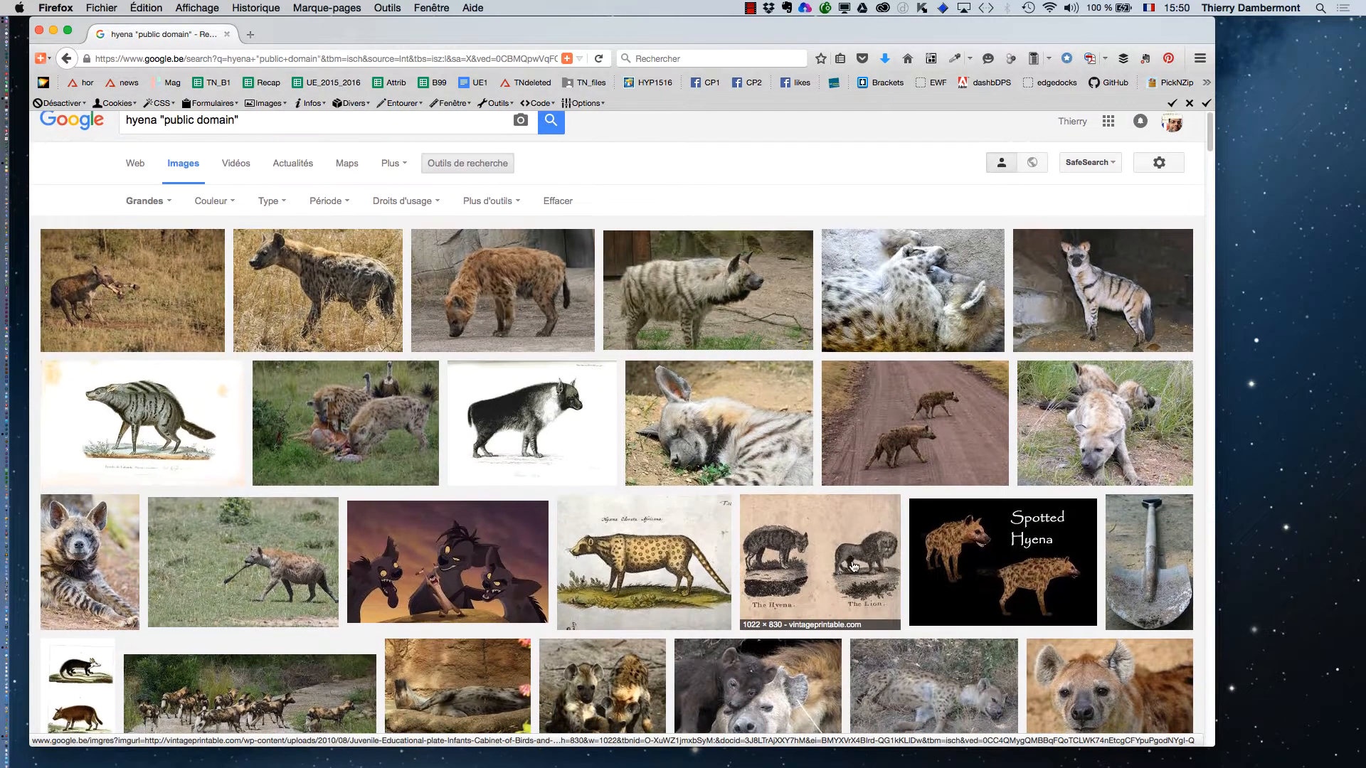
pyautogui.scroll(-3, 852, 568)
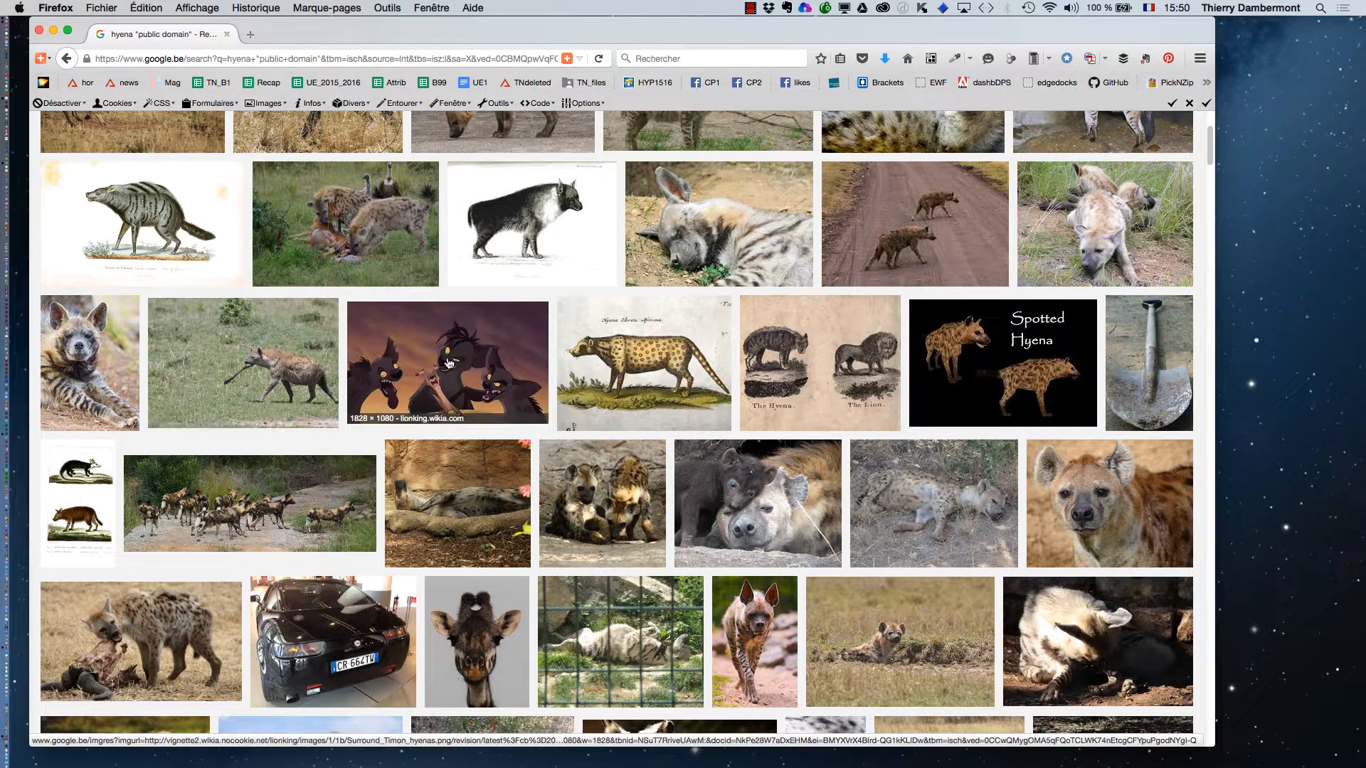
pyautogui.scroll(7, 453, 364)
pyautogui.keyDown('super'); pyautogui.click(502, 302); pyautogui.keyUp('super')
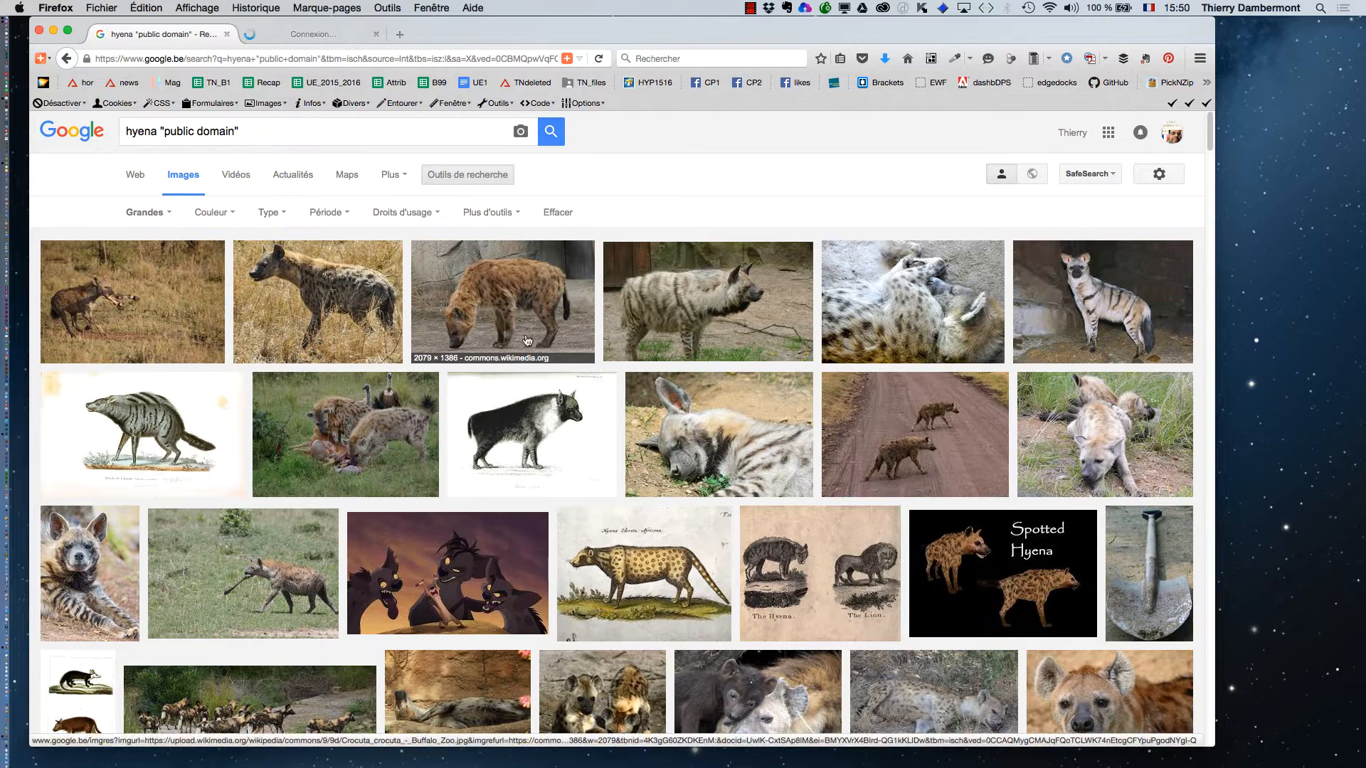
pyautogui.hotkey('ctrl', 'Tab')
pyautogui.click(936, 384)
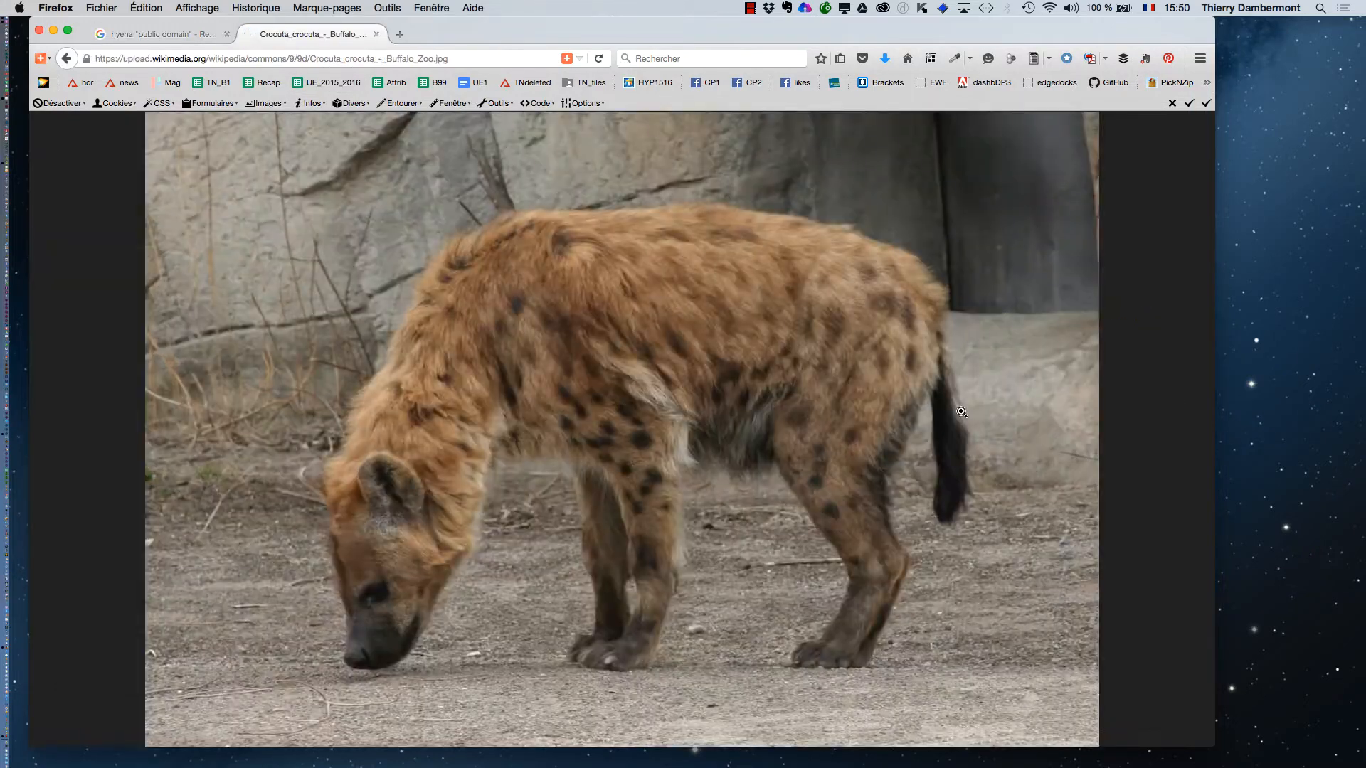
# Save the hyena photo as Crocuta_crocuta_-_Buffalo_Zoo.jpg in the le09octobre2015 folder.
pyautogui.rightClick(555, 357)
pyautogui.click(643, 403)
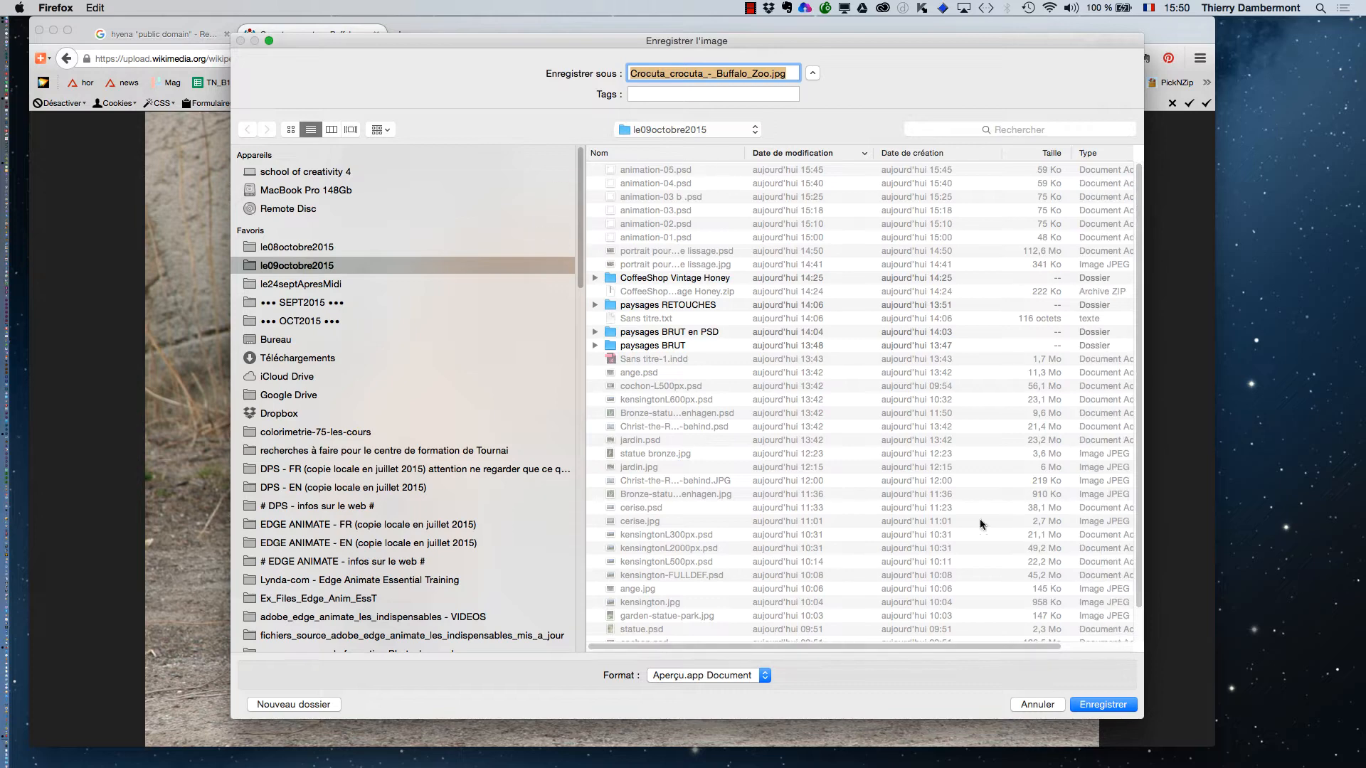
pyautogui.click(1078, 707)
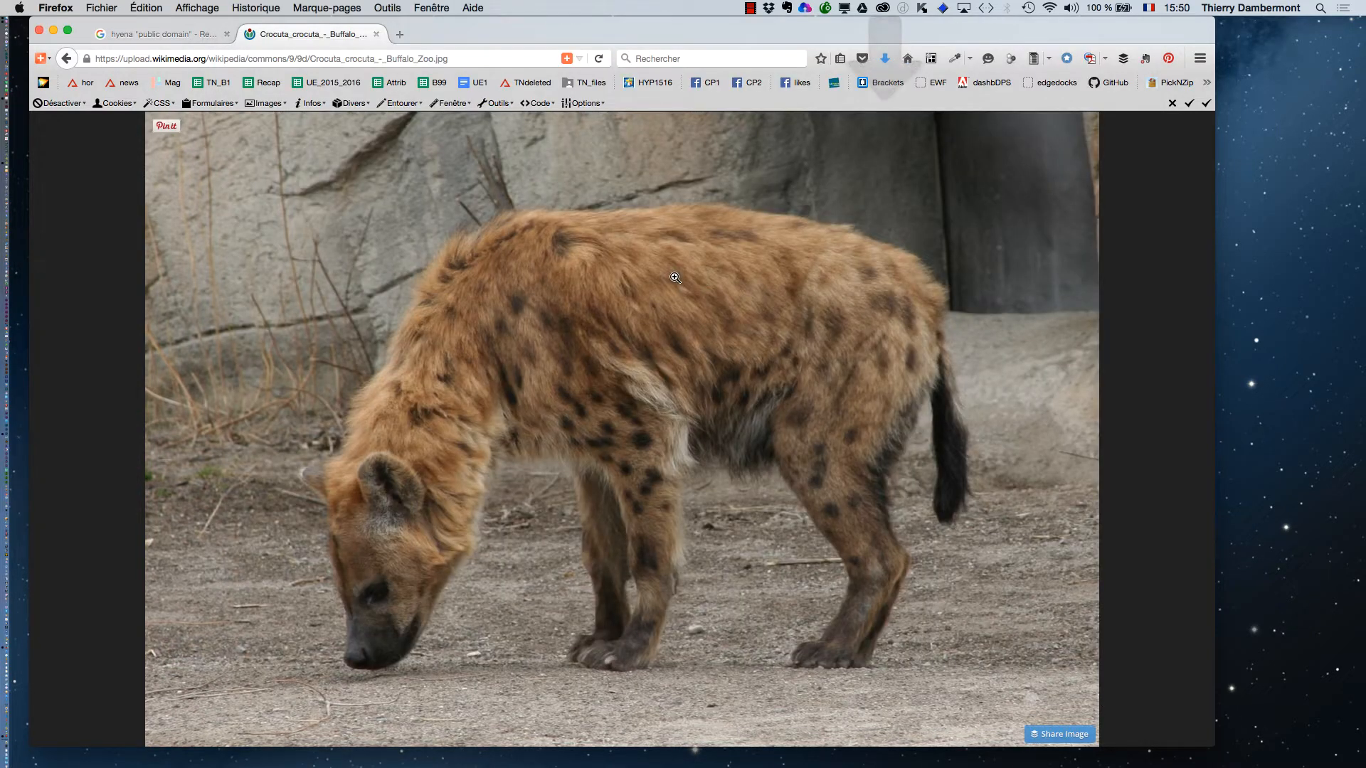
# Switch to Photoshop and open Crocuta_crocuta_-_Buffalo_Zoo.jpg from the le09octobre2015 folder.
pyautogui.press('super+Tab')
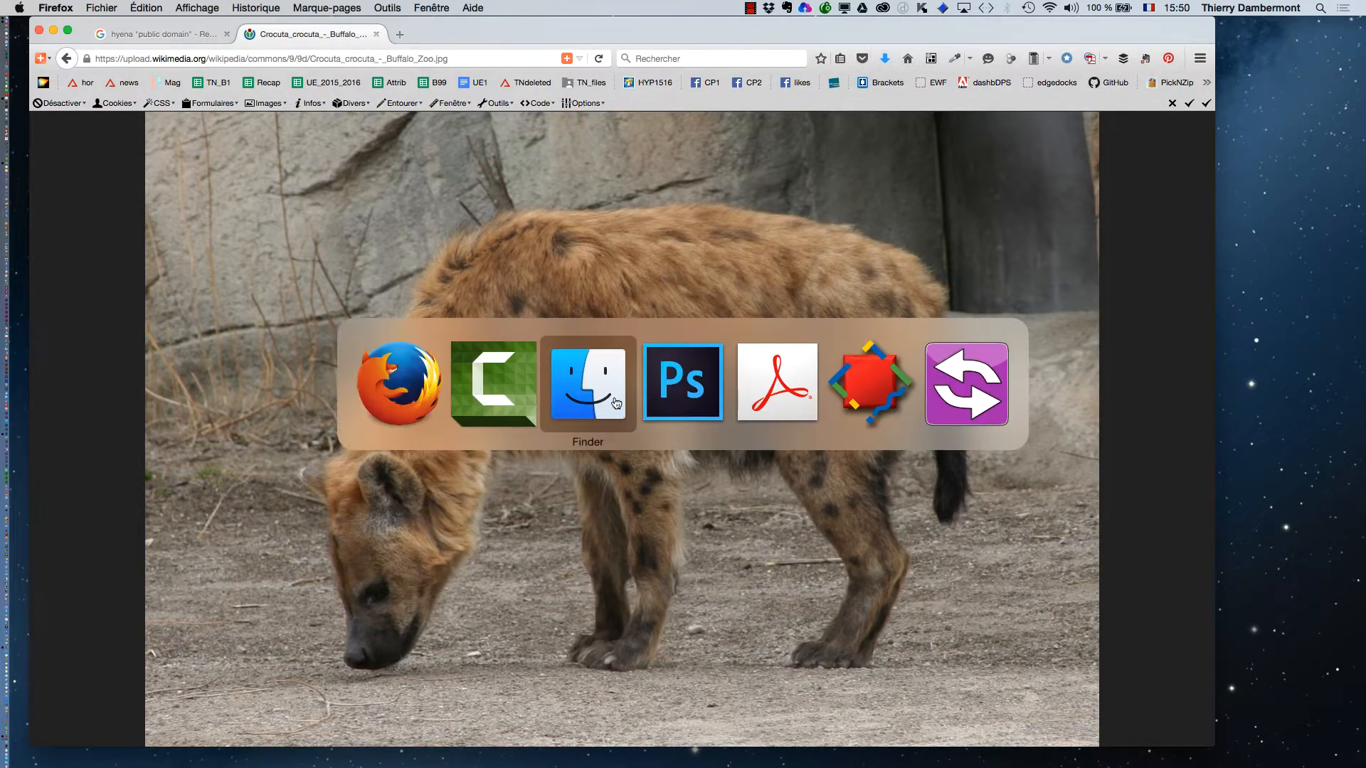
pyautogui.click(139, 7)
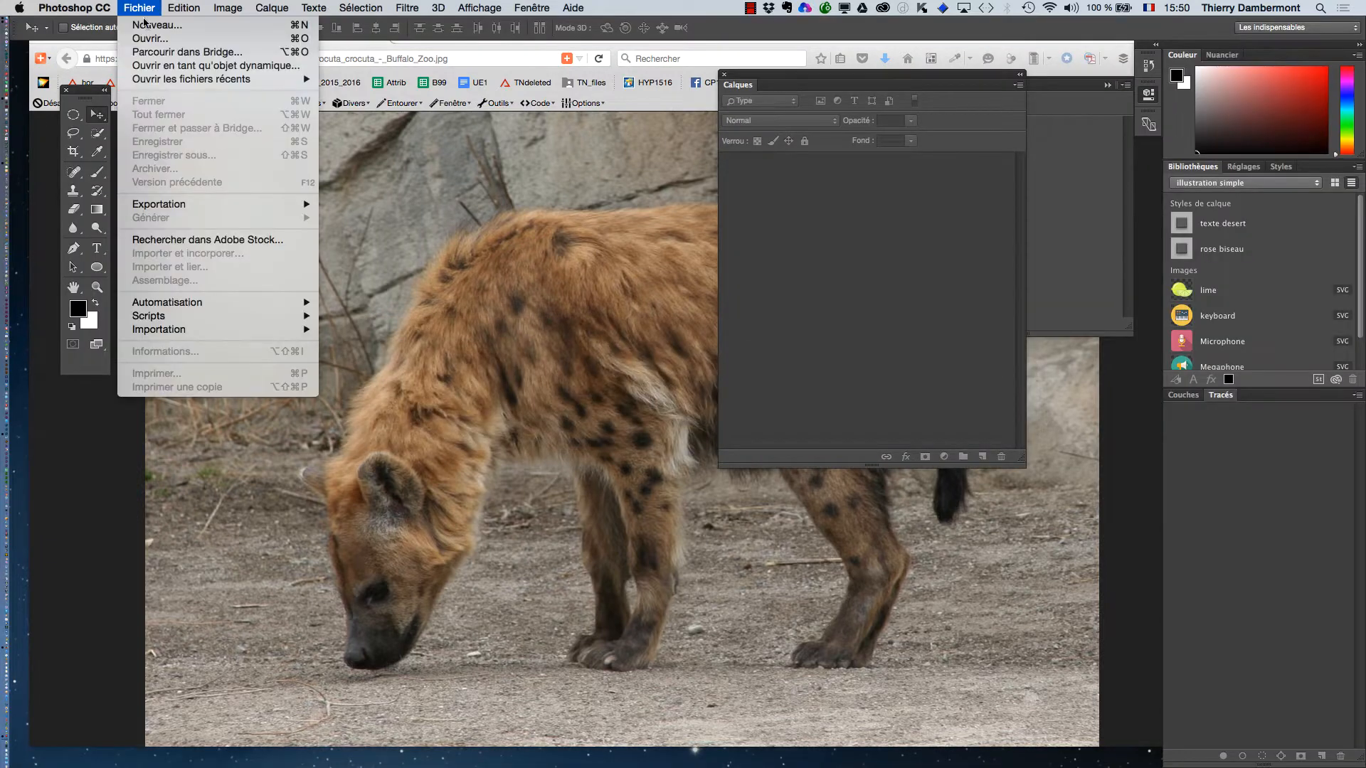
pyautogui.click(149, 41)
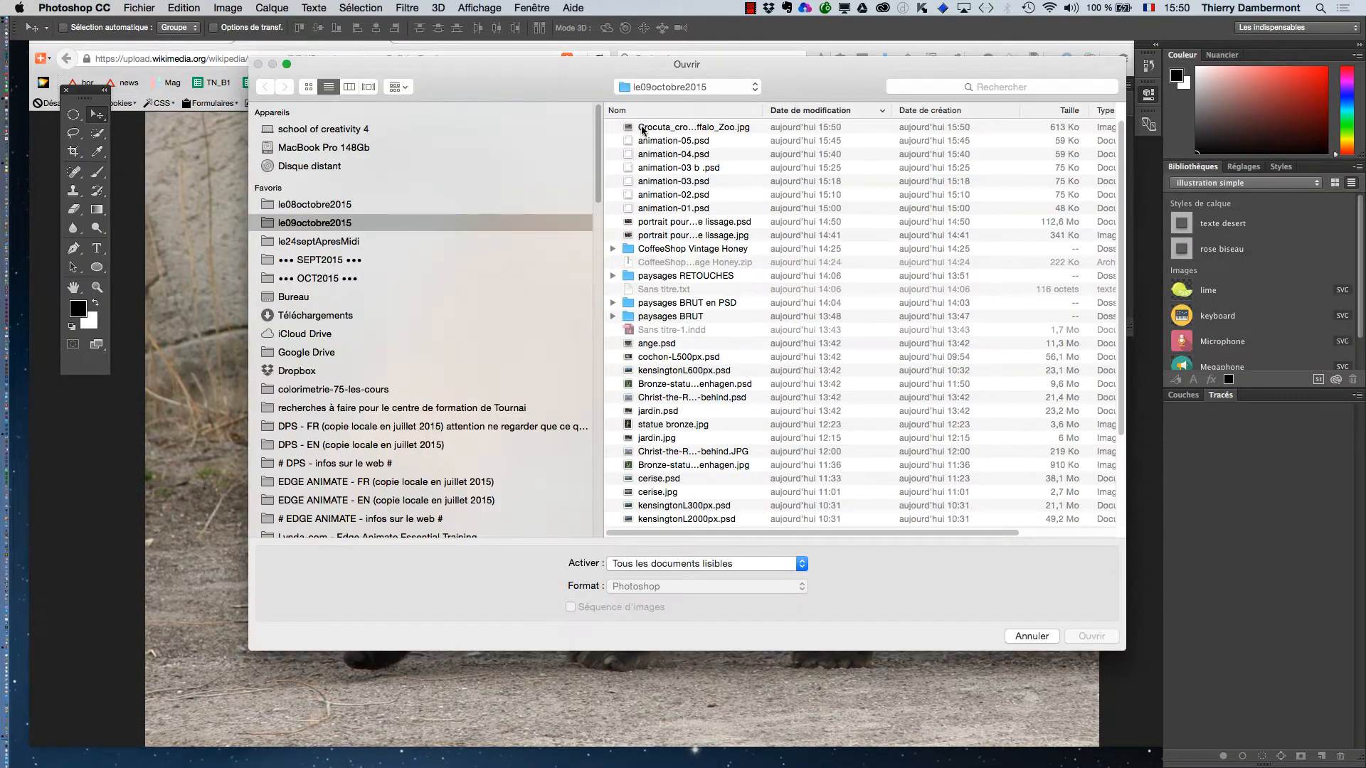
pyautogui.click(1103, 635)
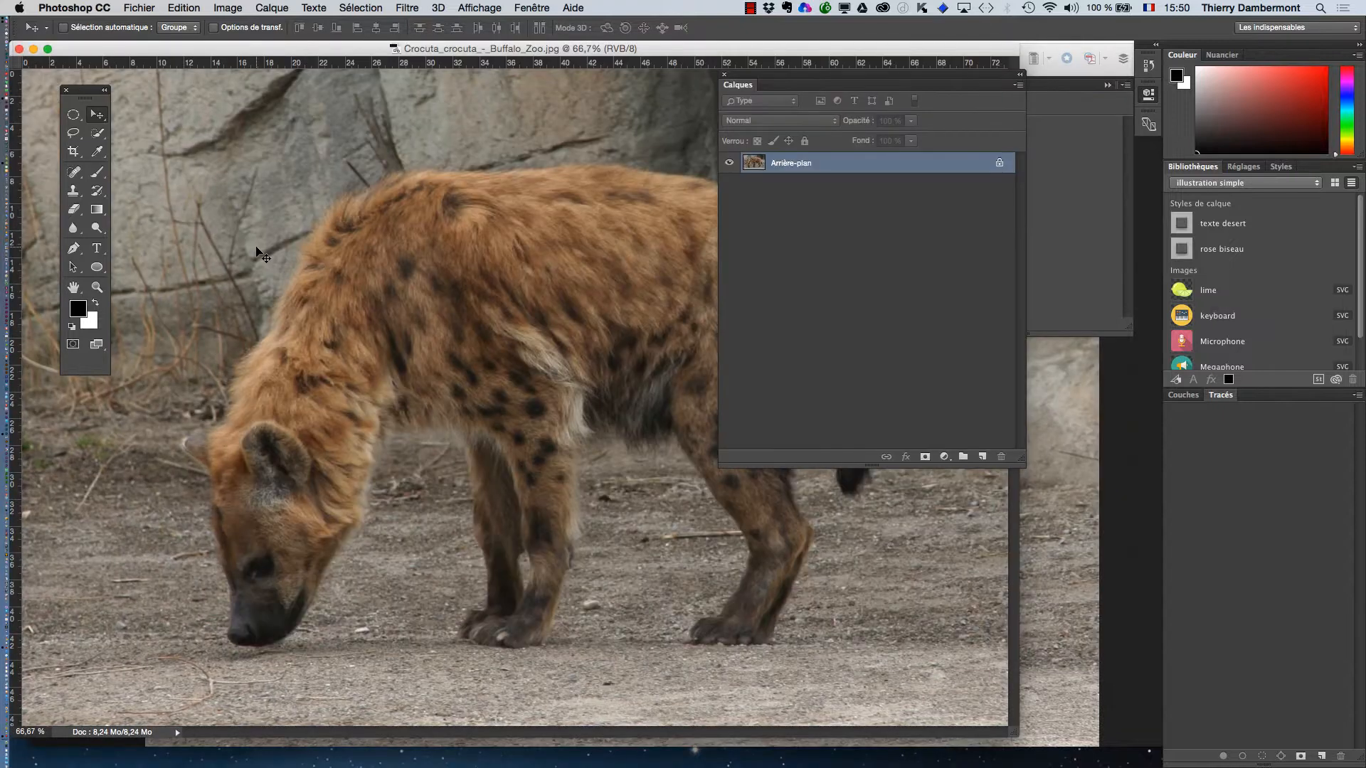
# Show the hyena photo in full-screen mode with the menu bar and close the floating Calques panel and the one behind it.
pyautogui.press('f')
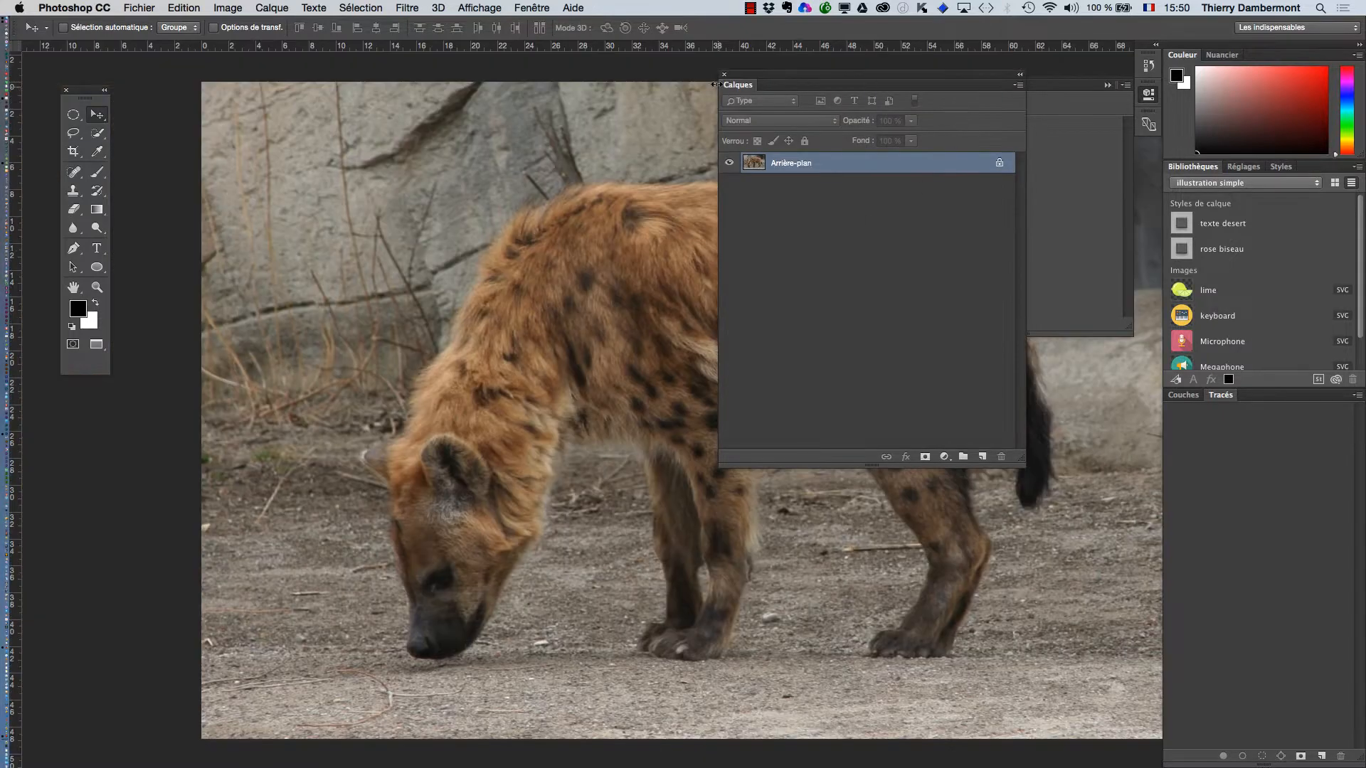
pyautogui.click(725, 75)
pyautogui.click(1099, 93)
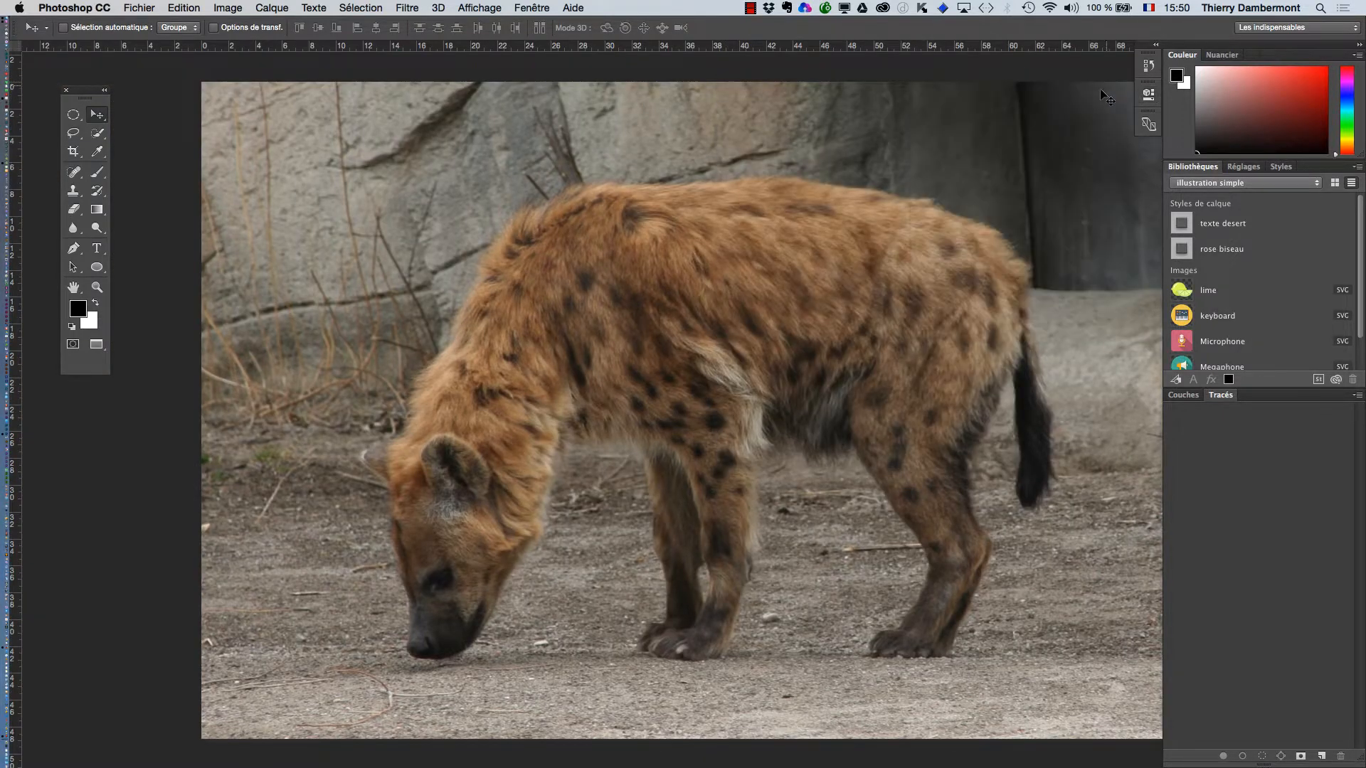
pyautogui.moveTo(579, 305); pyautogui.dragTo(444, 273)
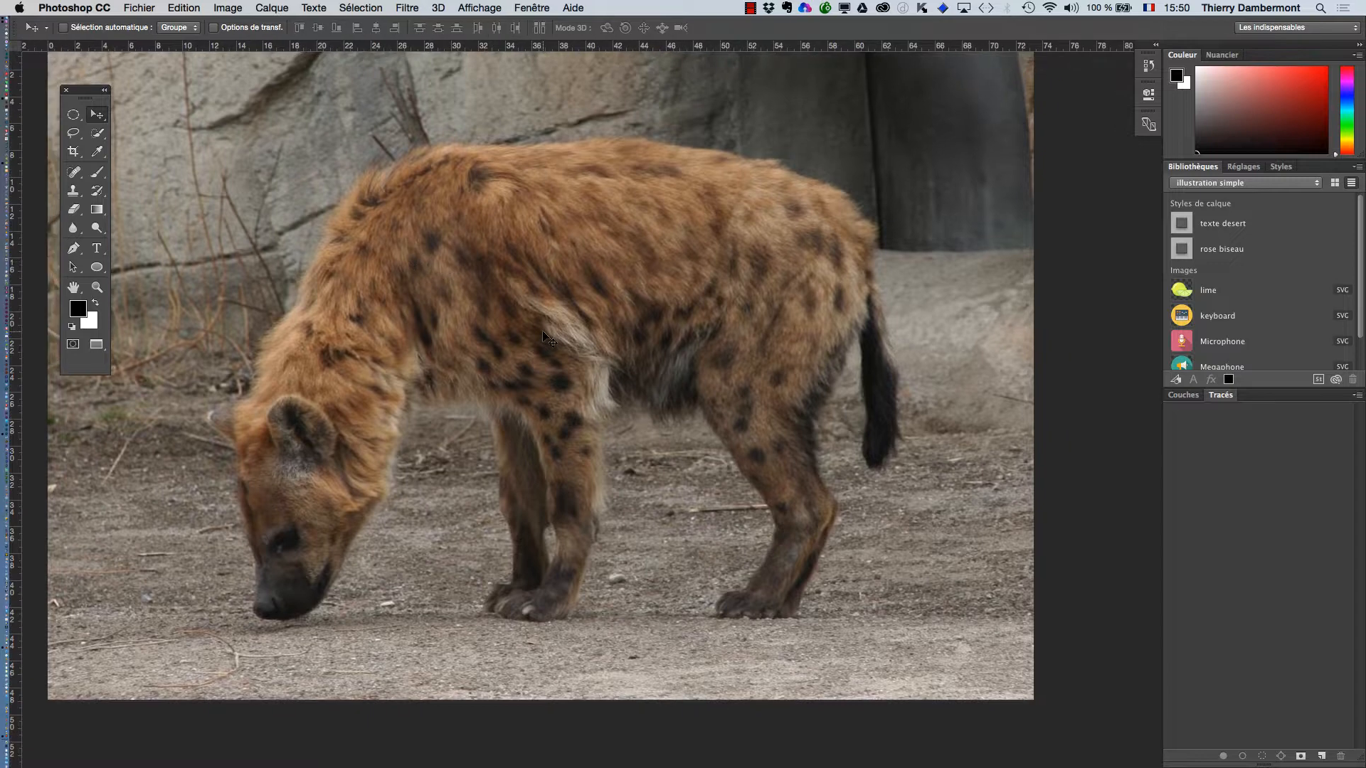
pyautogui.press('super+Tab')
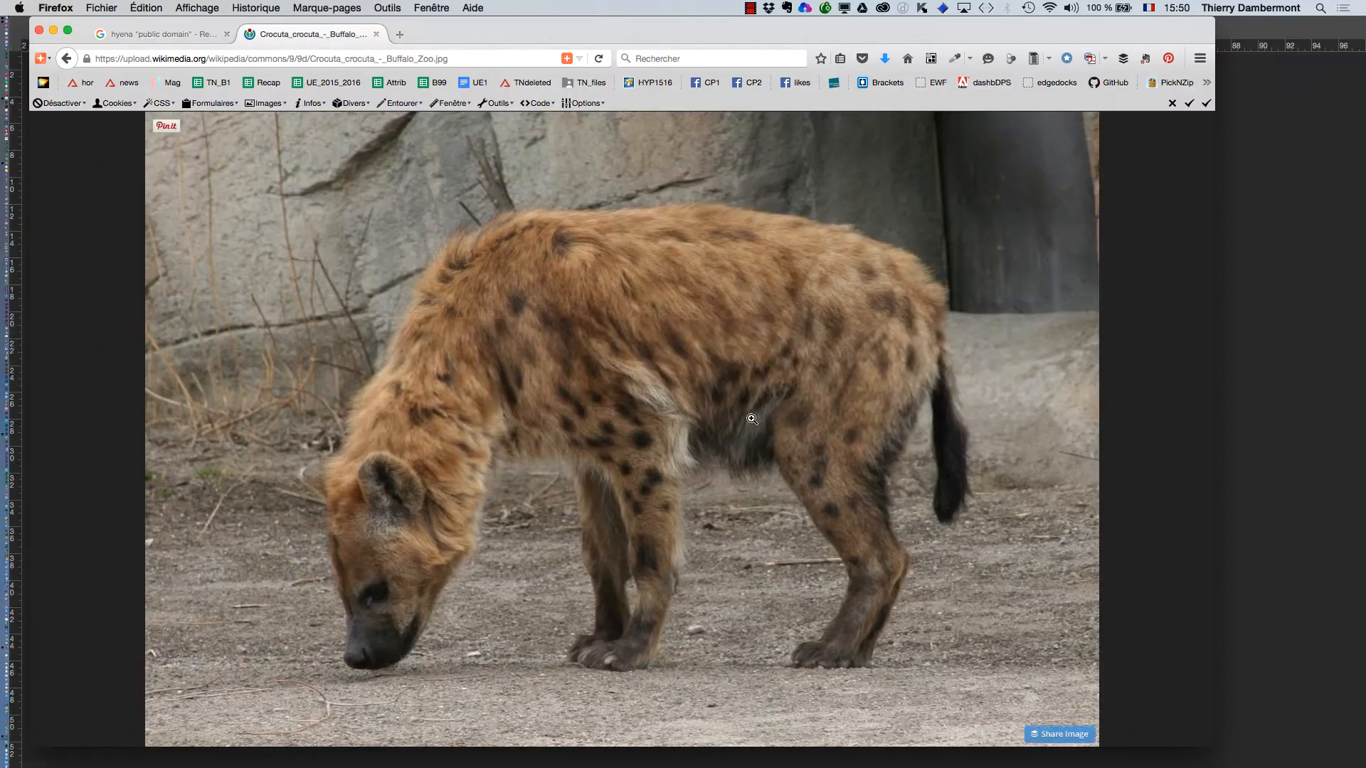
pyautogui.press('super+Tab')
pyautogui.press('Tab')
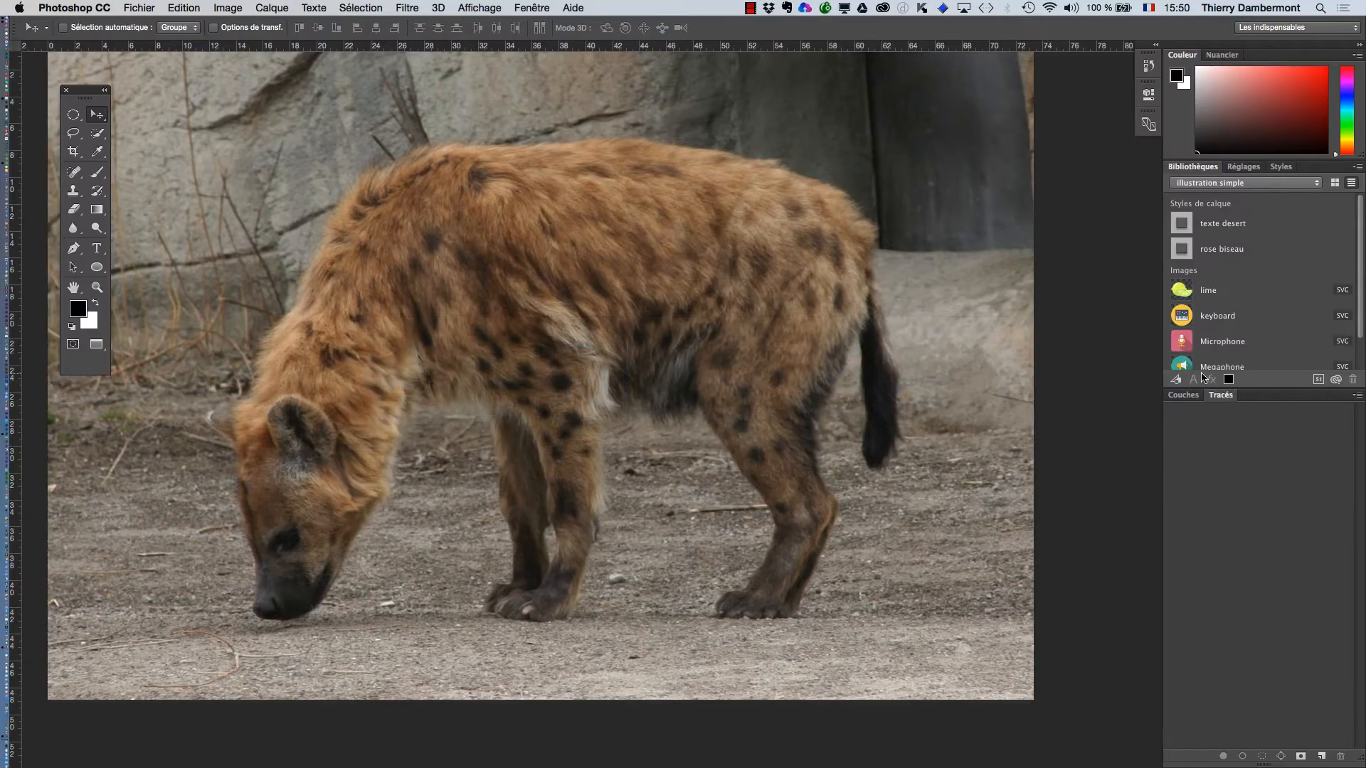
# Show the Calques panel, place it over the hyena's hindquarters and reduce its height.
pyautogui.click(541, 5)
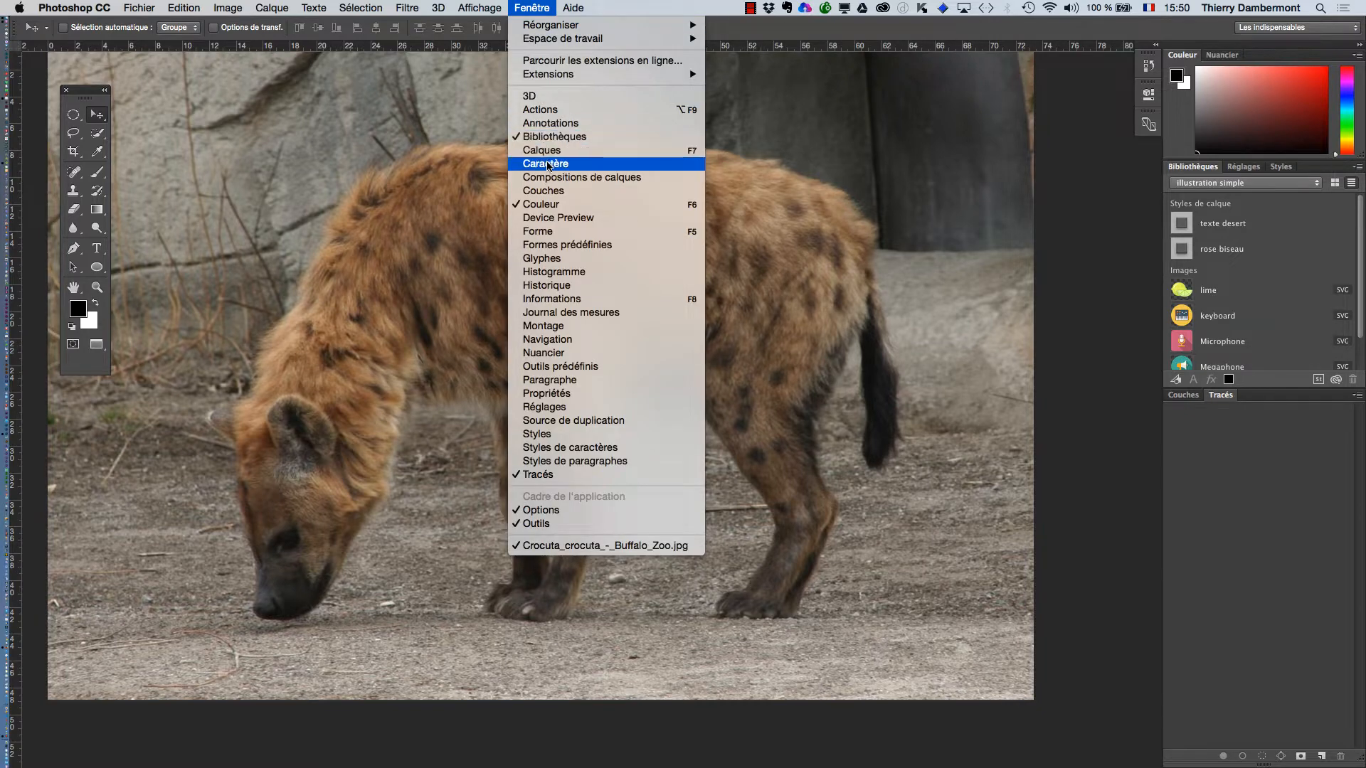
pyautogui.click(562, 150)
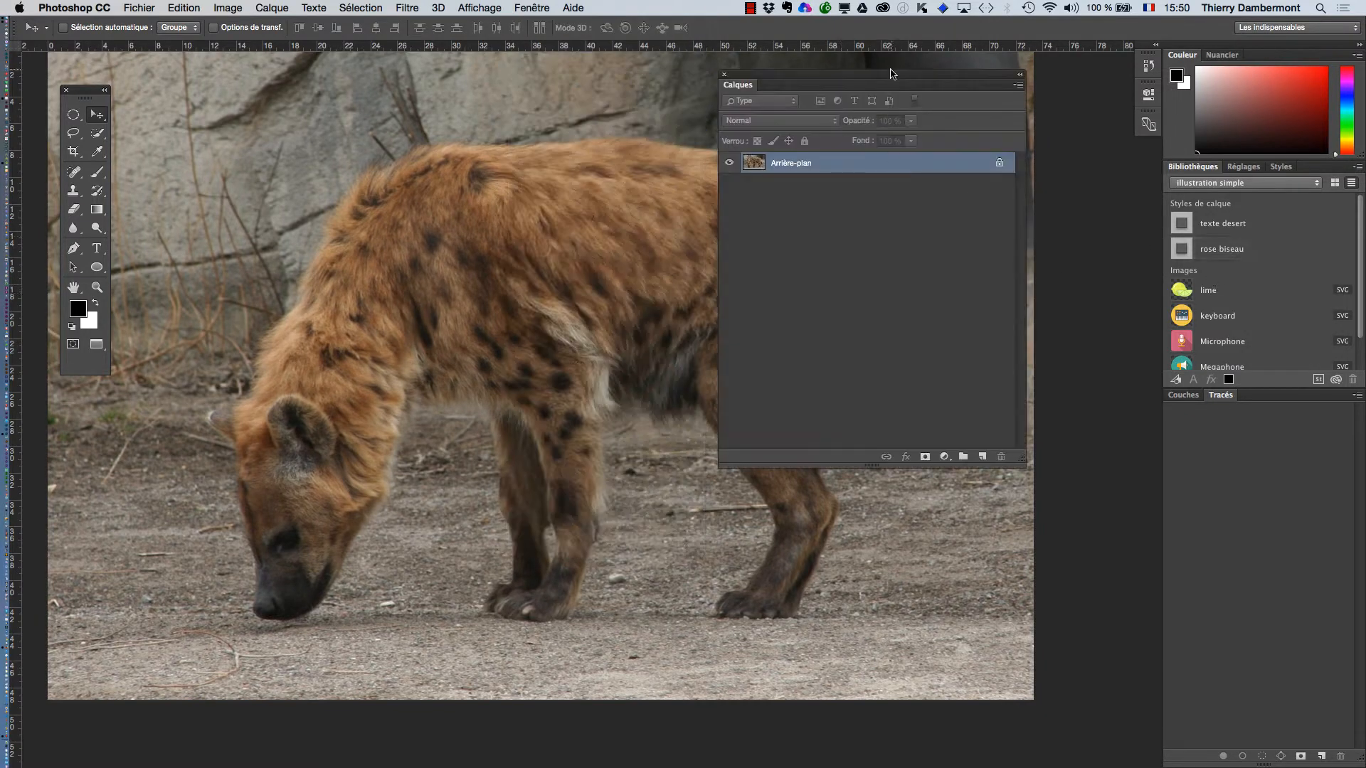
pyautogui.moveTo(891, 74); pyautogui.dragTo(944, 180)
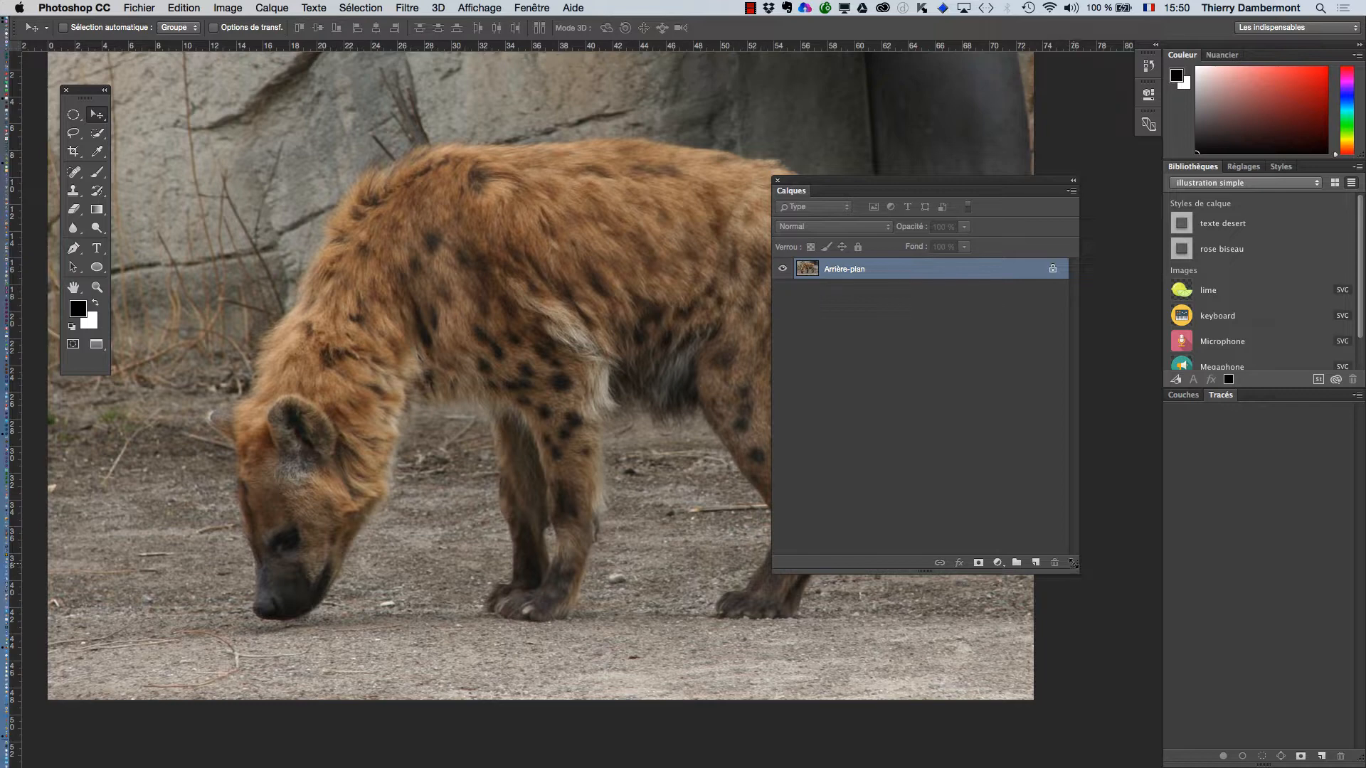
pyautogui.moveTo(1072, 563); pyautogui.dragTo(1074, 496)
# Use the largest thumbnail size for the Calques panel, showing the whole document in each thumbnail.
pyautogui.click(1073, 190)
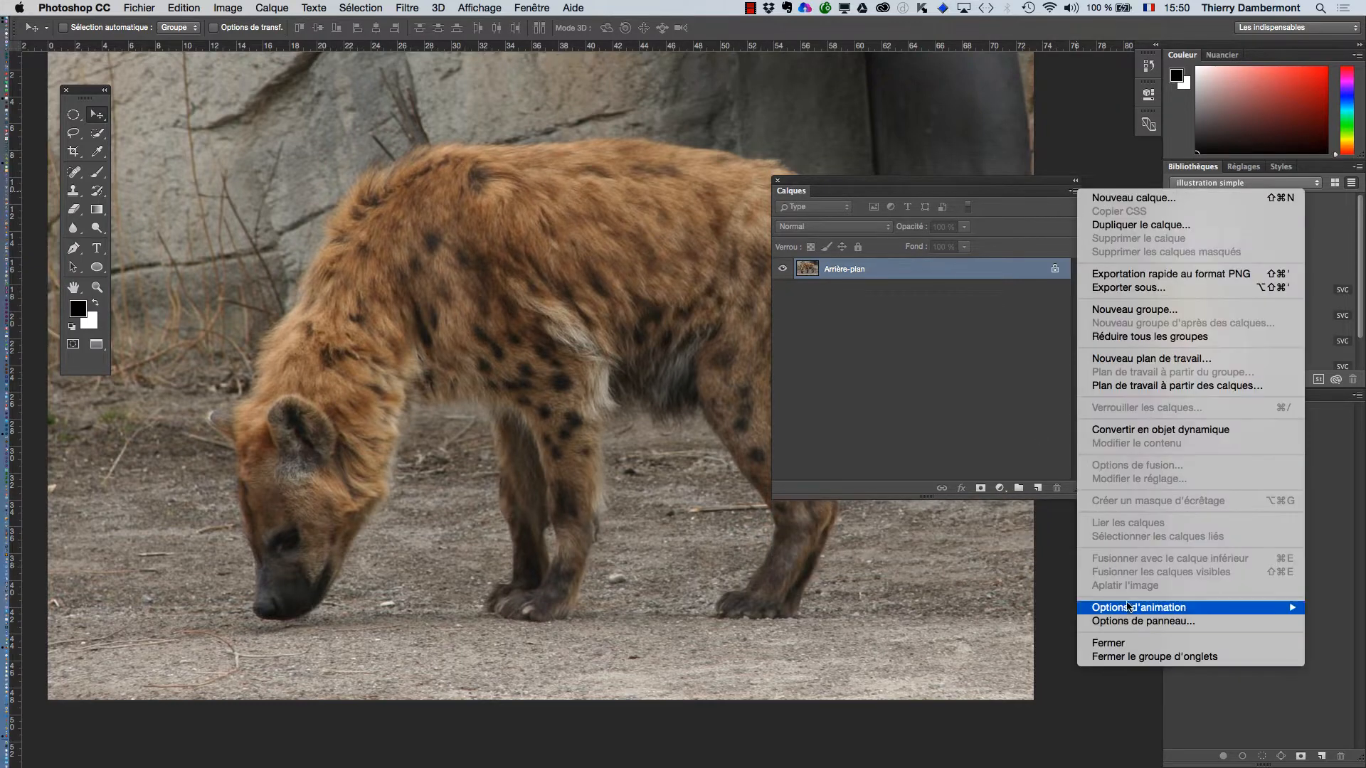
pyautogui.click(1133, 621)
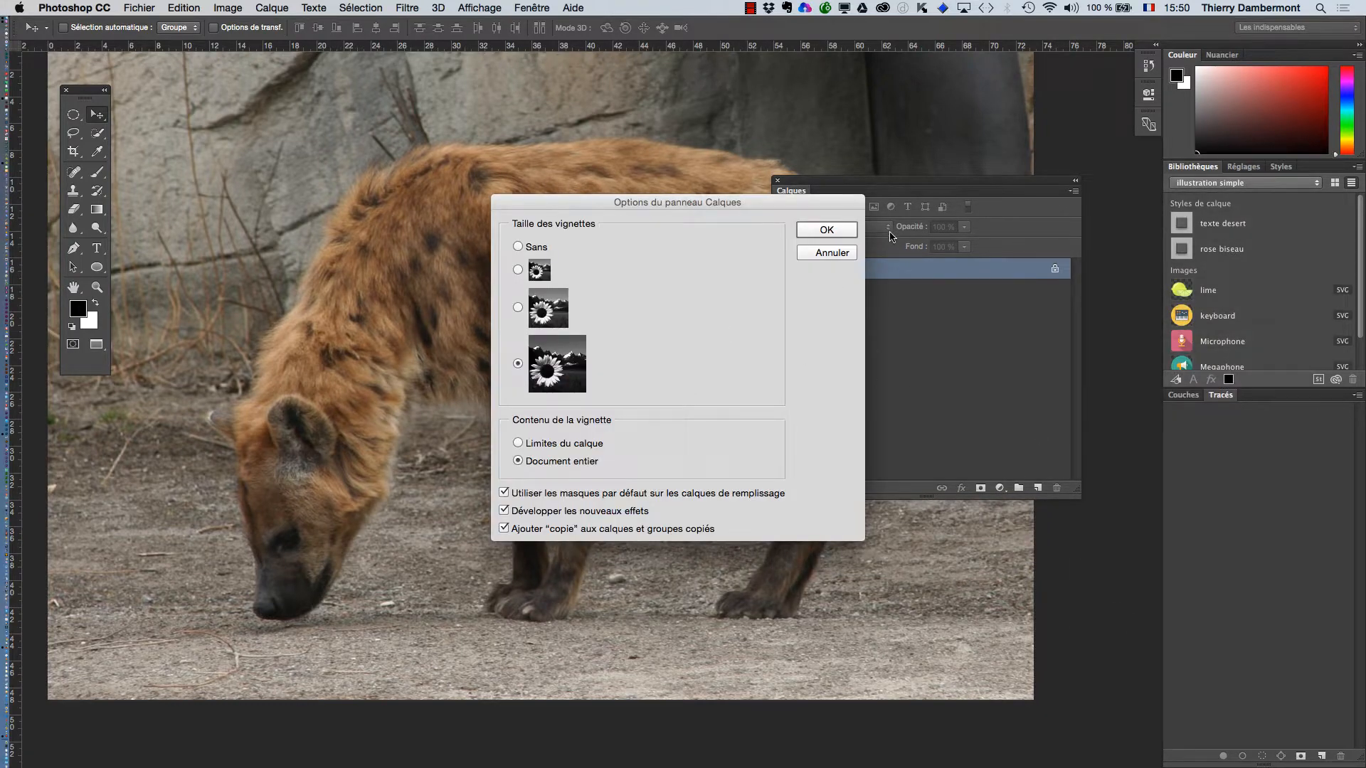
pyautogui.click(831, 230)
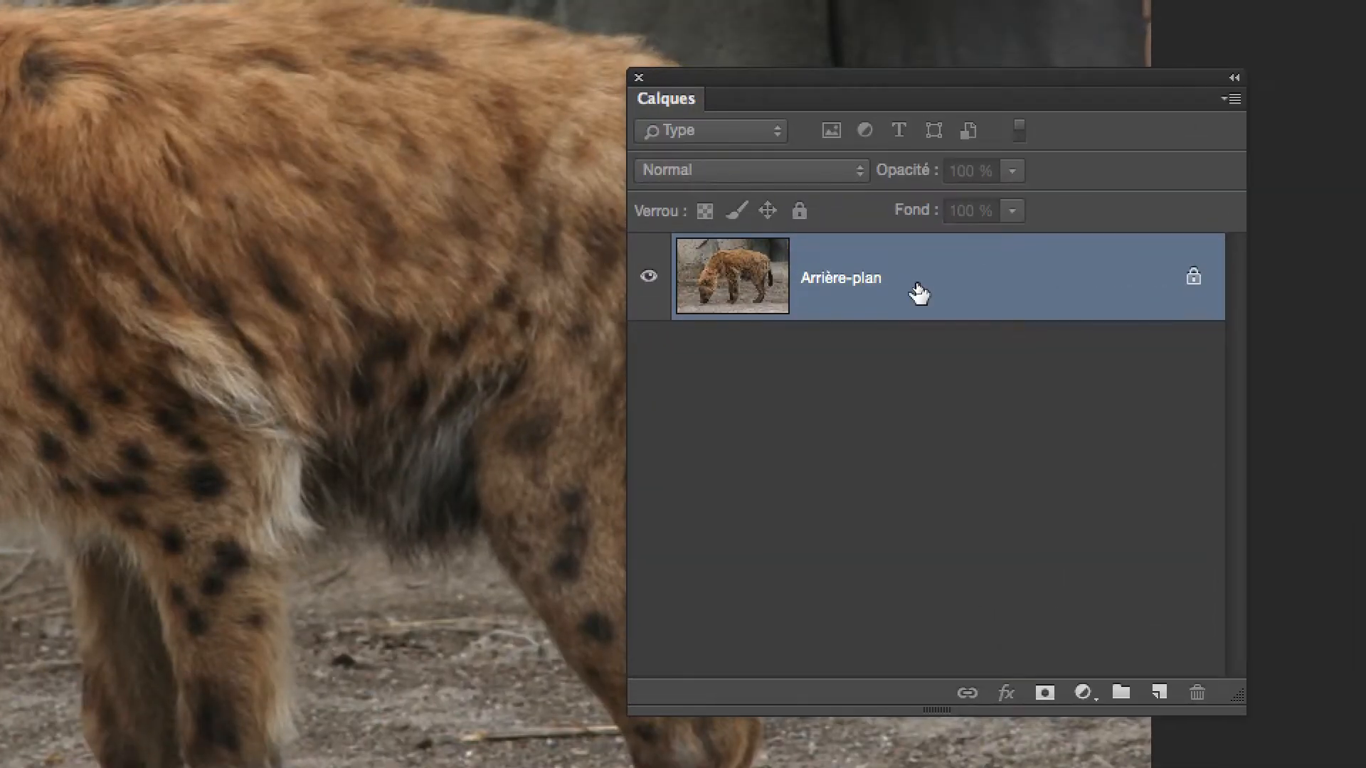
# Convert the locked Arrière-plan into a regular layer with the default settings and move the Calques panel clear of the hyena.
pyautogui.doubleClick(916, 287)
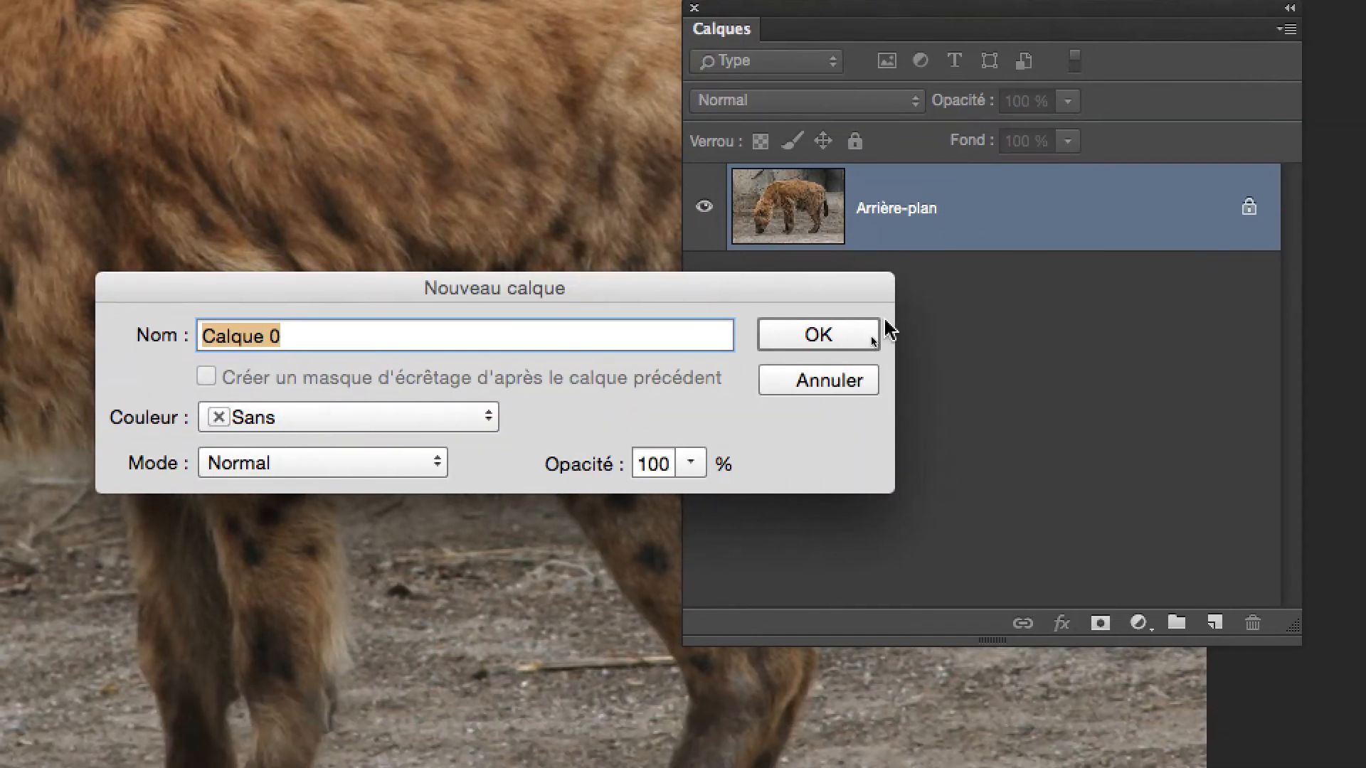
pyautogui.click(811, 405)
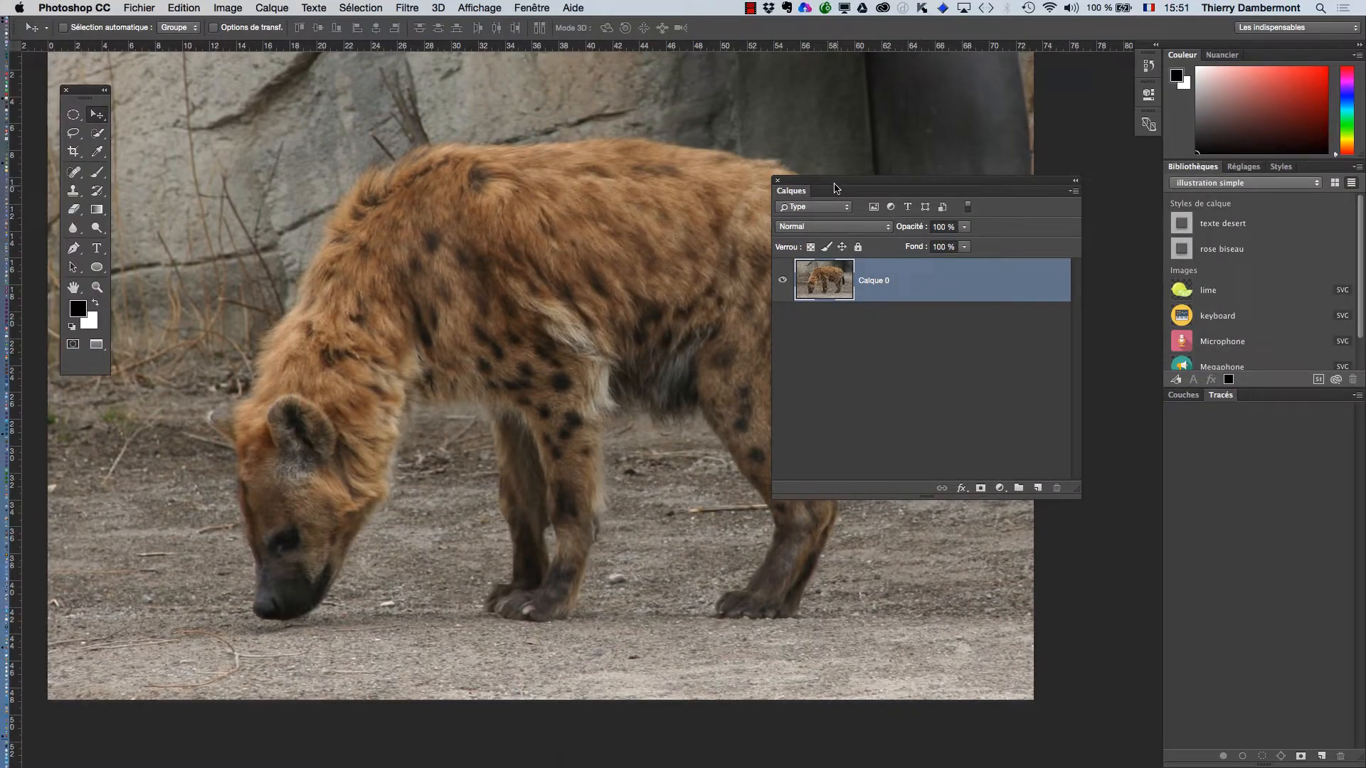
pyautogui.moveTo(835, 189); pyautogui.dragTo(1021, 153)
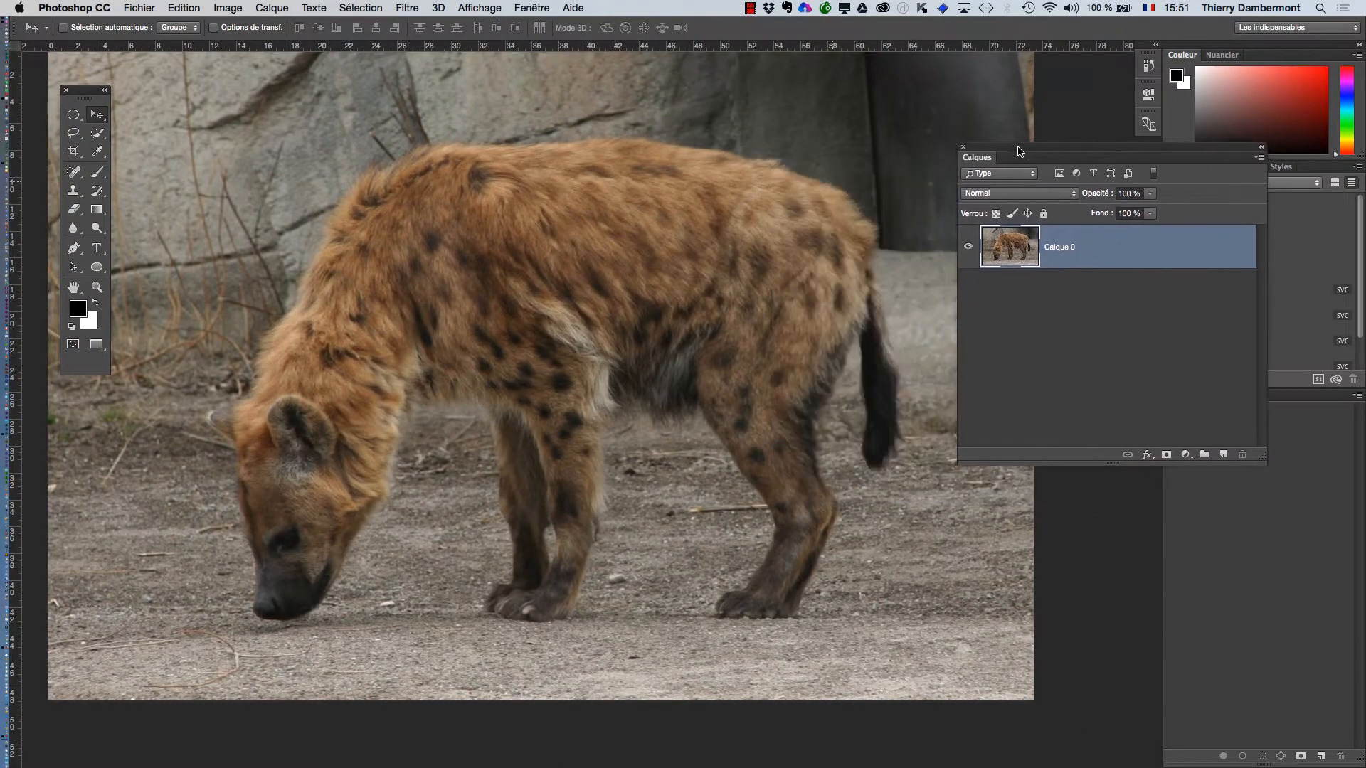
# Add a layer mask that hides everything (Tout masquer) to the hyena layer.
pyautogui.click(272, 8)
pyautogui.moveTo(335, 224)
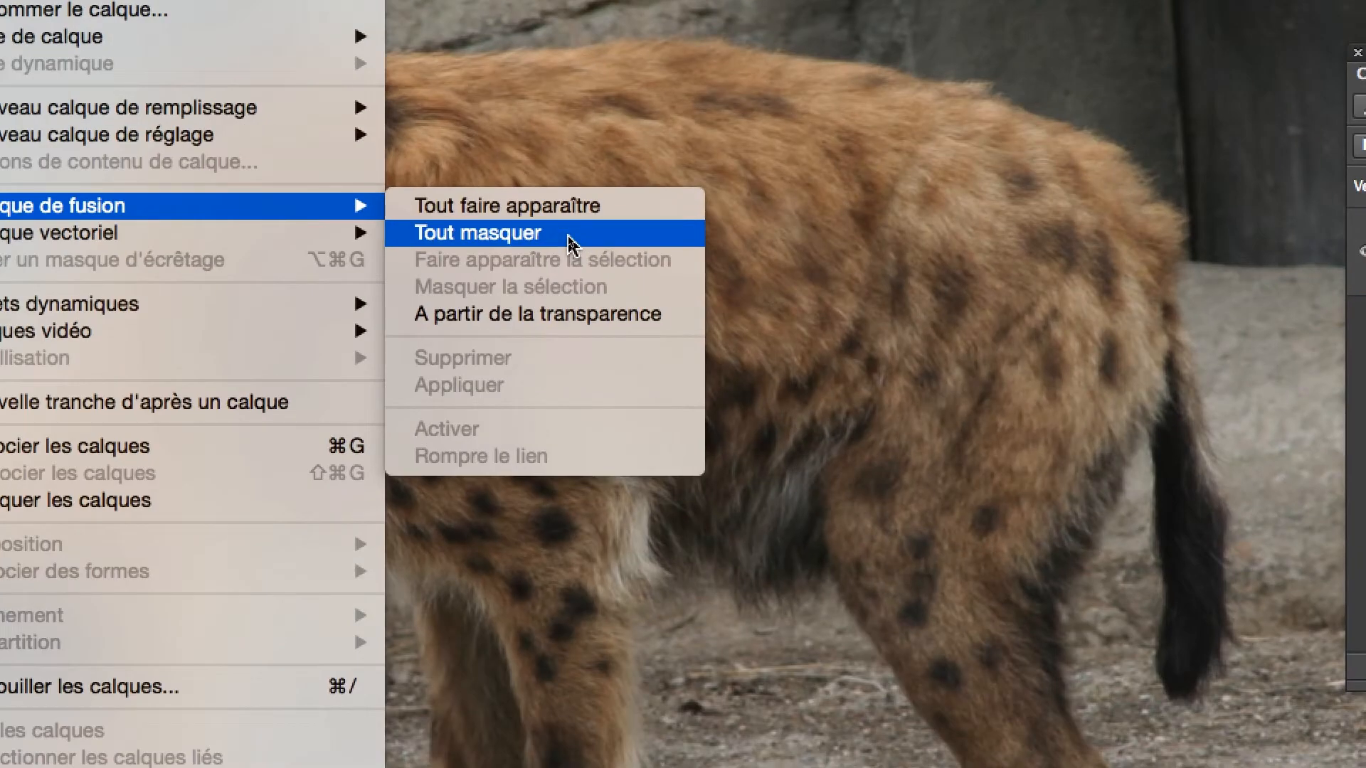
pyautogui.click(570, 240)
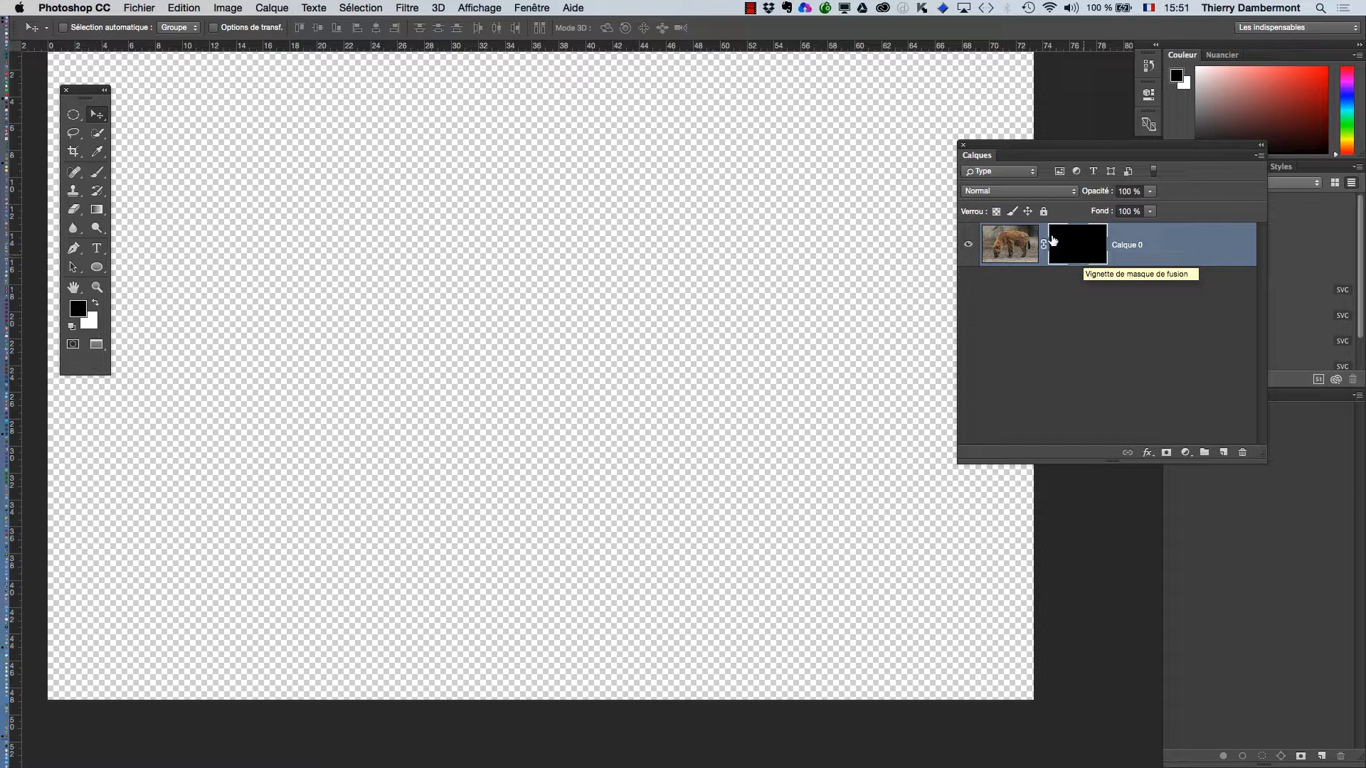
# Set the transparency checkerboard preferences to the Espacée grid and the Moyenne colour.
pyautogui.click(50, 7)
pyautogui.moveTo(142, 52)
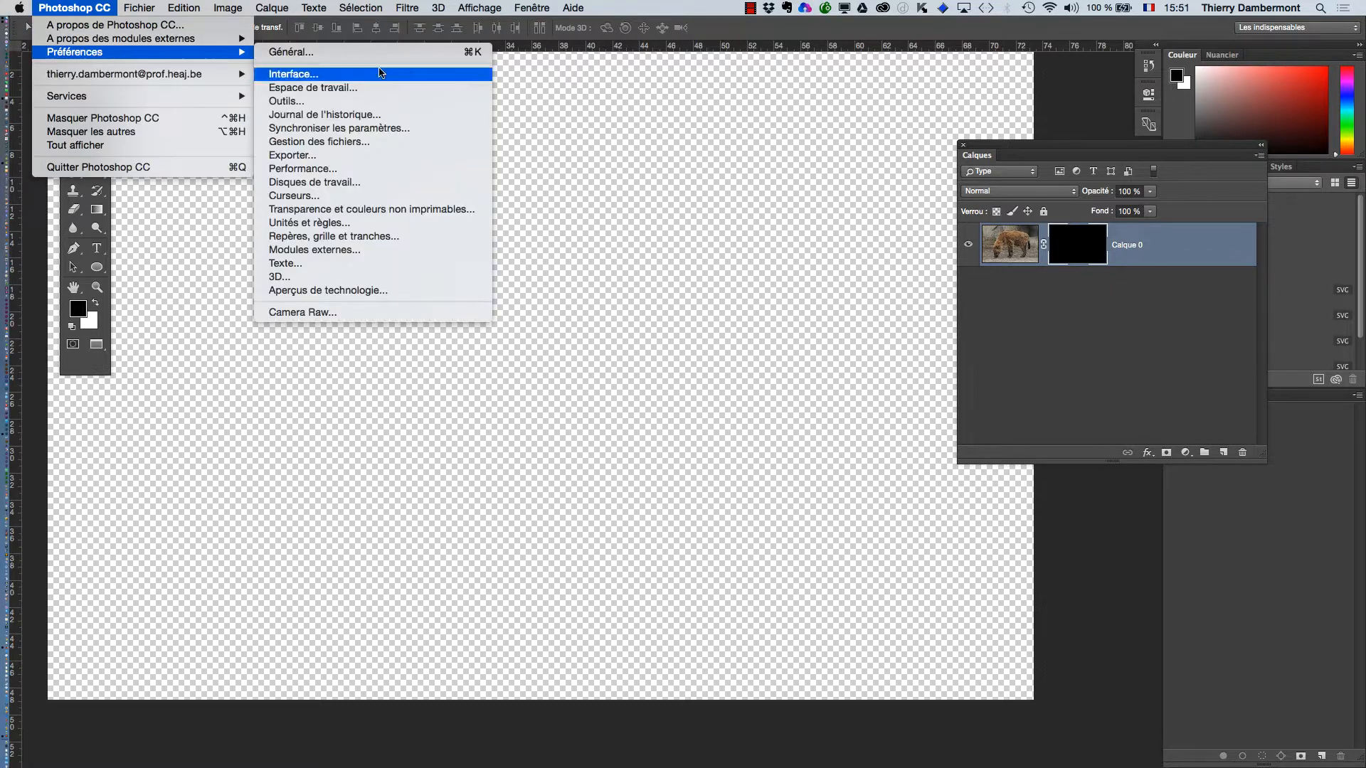
pyautogui.click(434, 209)
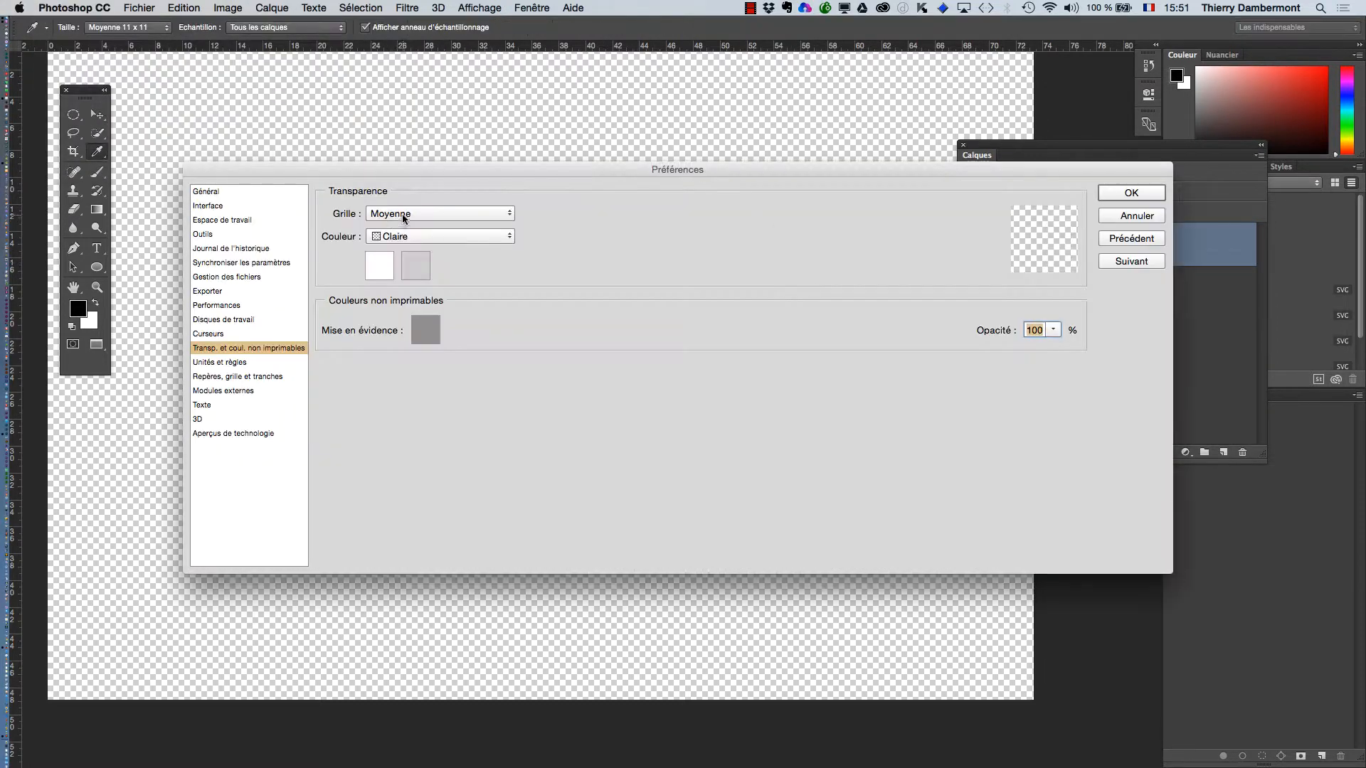
pyautogui.click(402, 215)
pyautogui.click(400, 225)
pyautogui.click(399, 236)
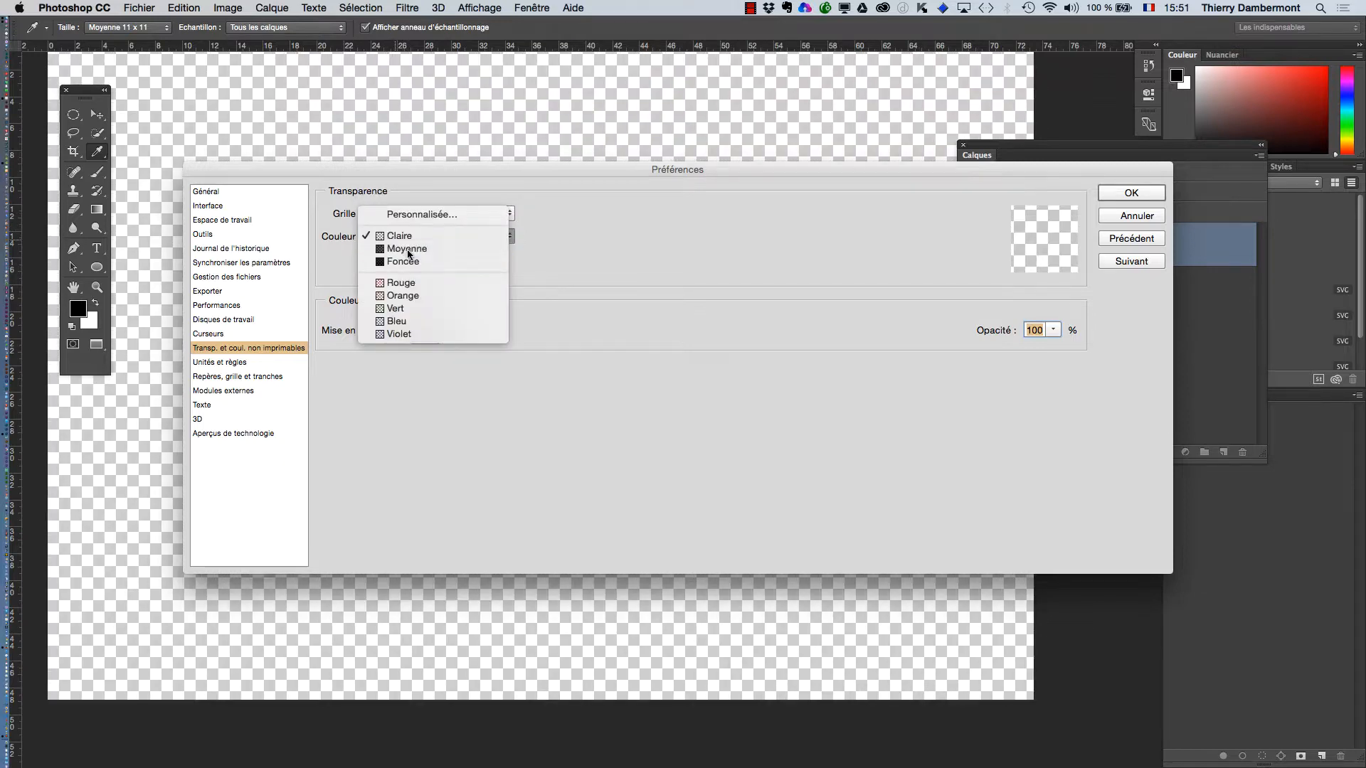
pyautogui.click(408, 249)
# Set the lighter checkerboard colour to grey #919191 and apply the transparency preferences.
pyautogui.click(381, 267)
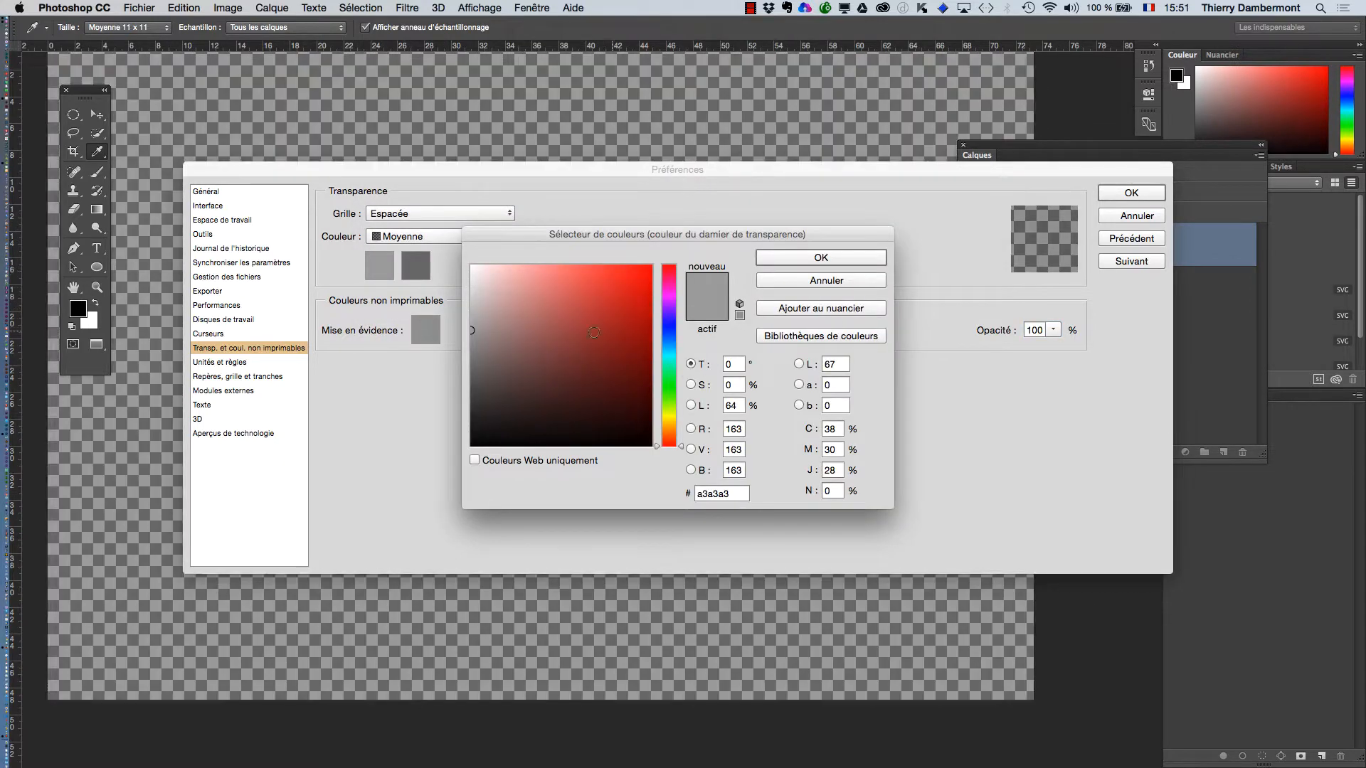
pyautogui.moveTo(478, 339); pyautogui.dragTo(469, 340)
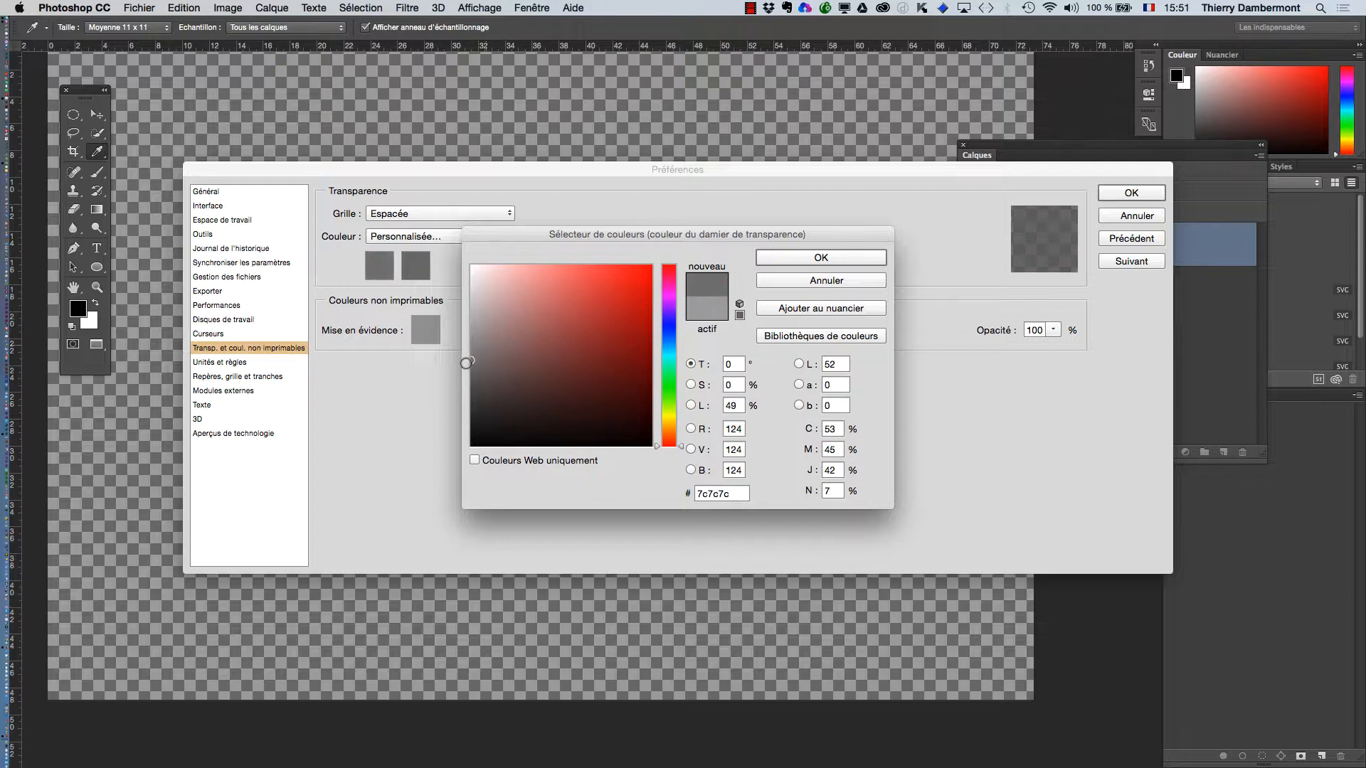
pyautogui.moveTo(470, 341); pyautogui.dragTo(472, 344)
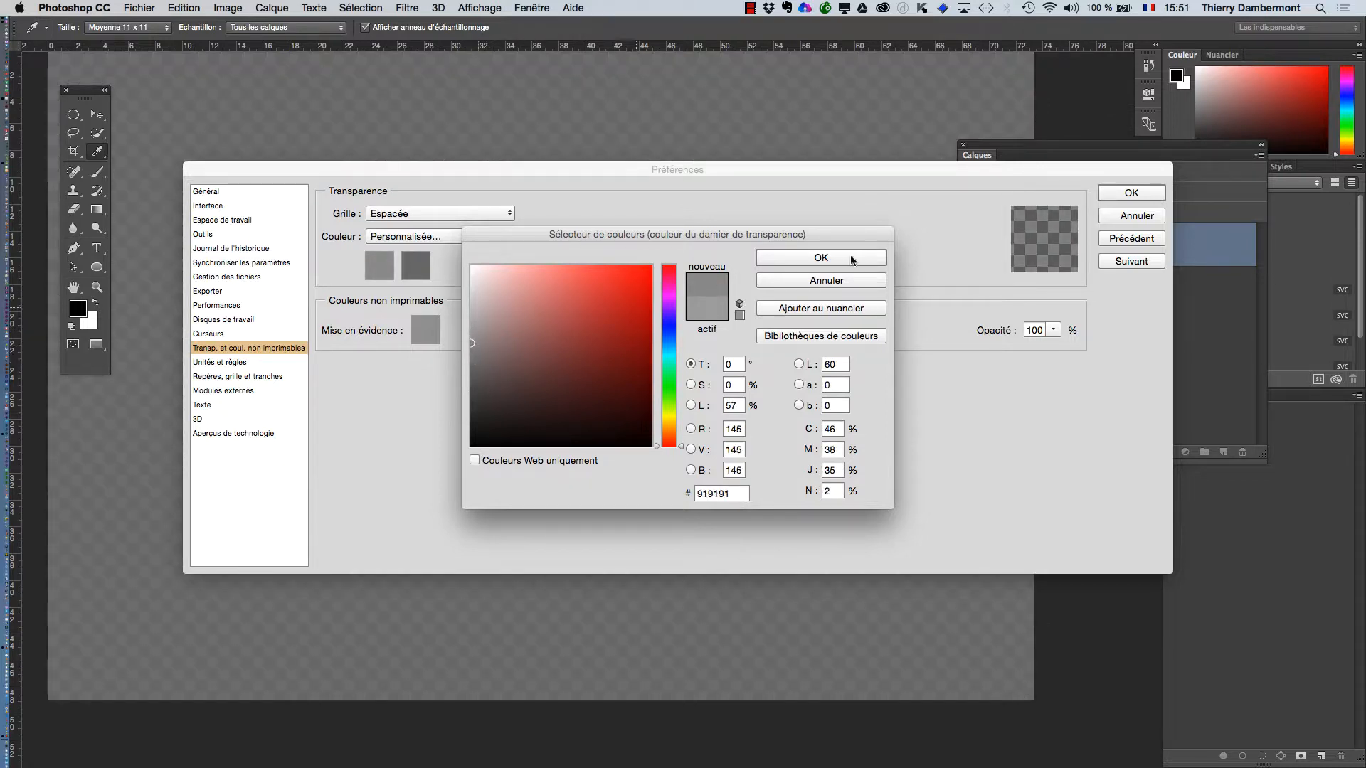
pyautogui.click(802, 260)
pyautogui.click(1130, 193)
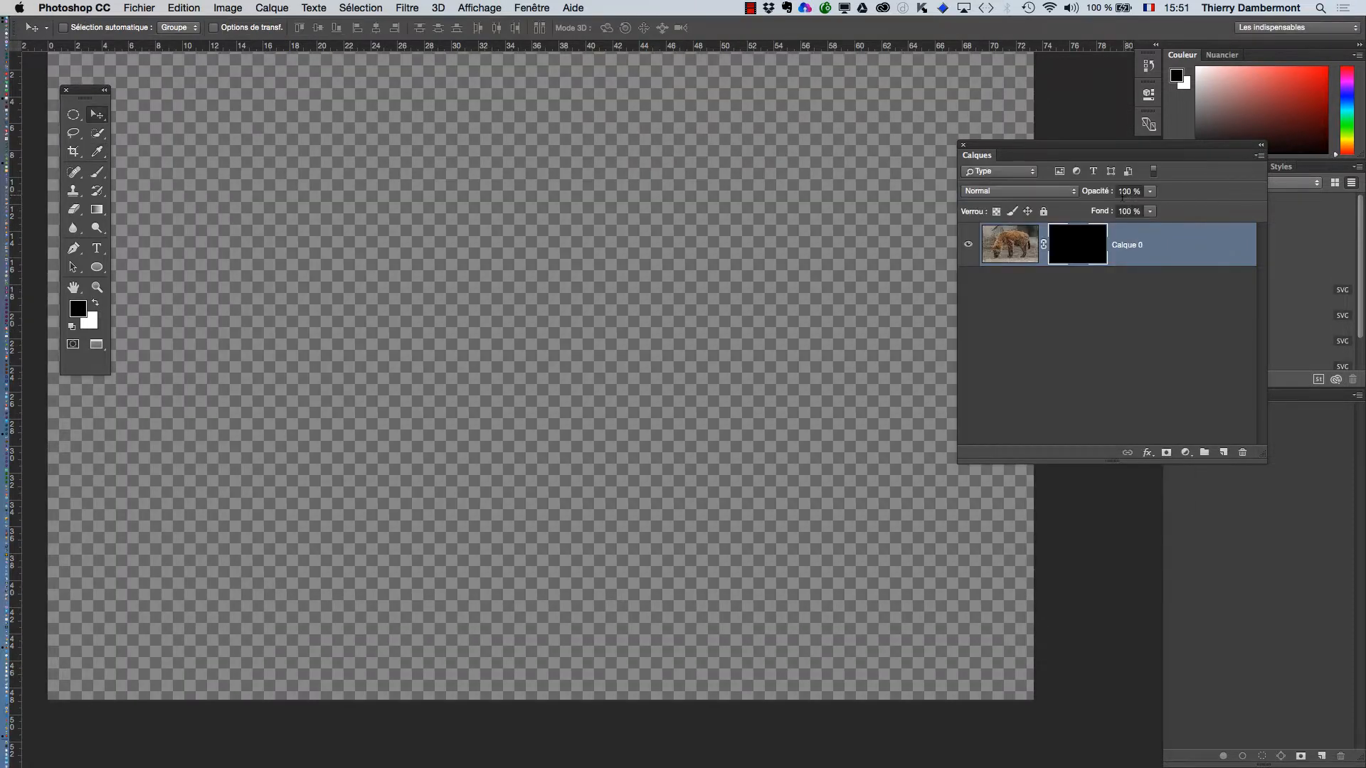
# Reduce the checkerboard contrast by setting its lighter colour to grey #7d7d7d in the transparency preferences.
pyautogui.click(65, 5)
pyautogui.moveTo(95, 53)
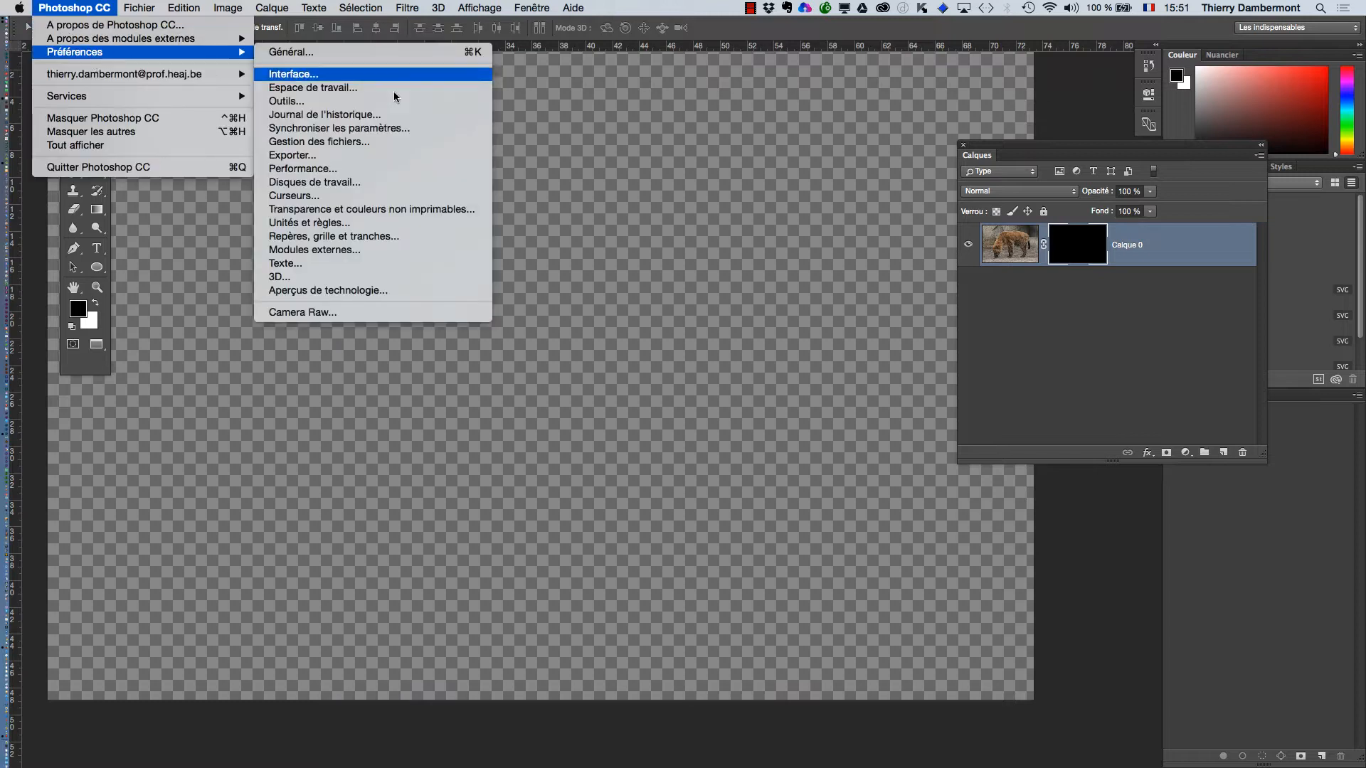
pyautogui.click(441, 204)
pyautogui.click(383, 277)
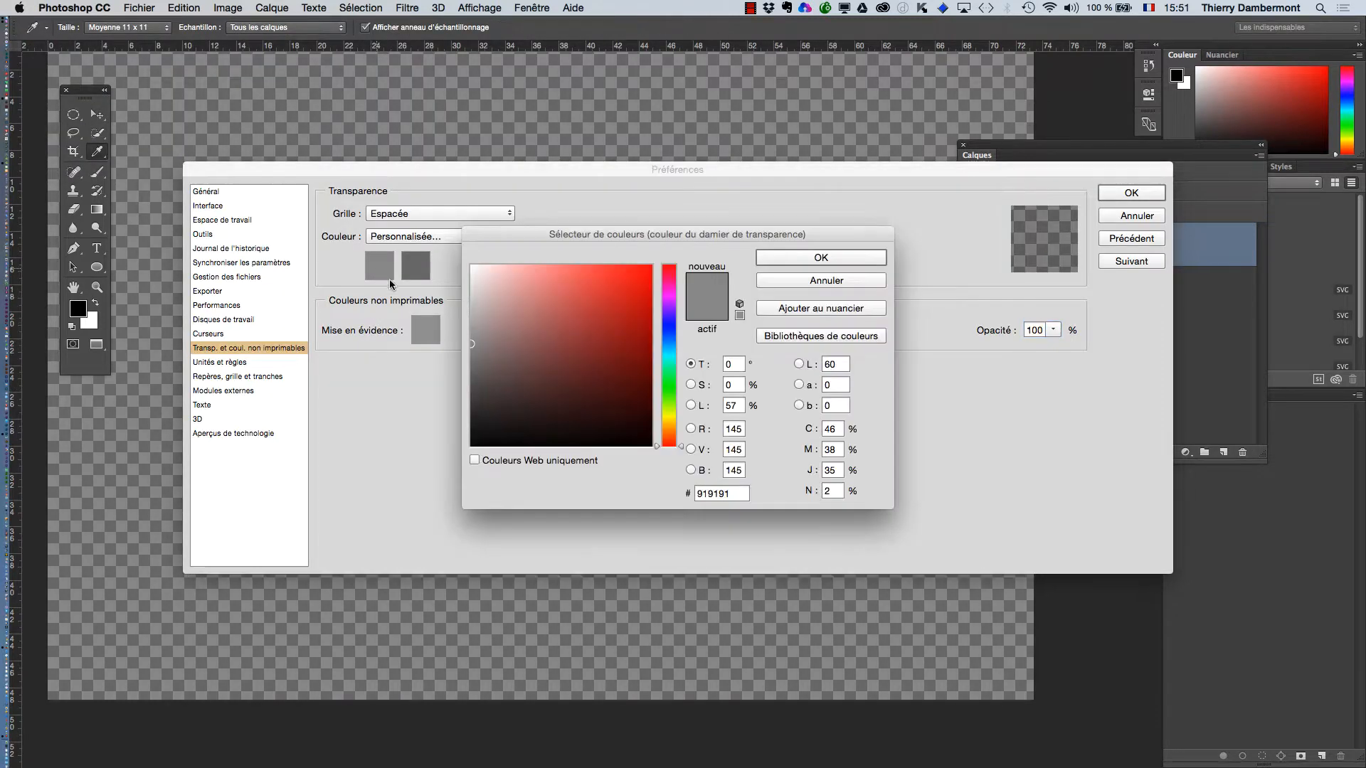
pyautogui.moveTo(478, 346); pyautogui.dragTo(472, 358)
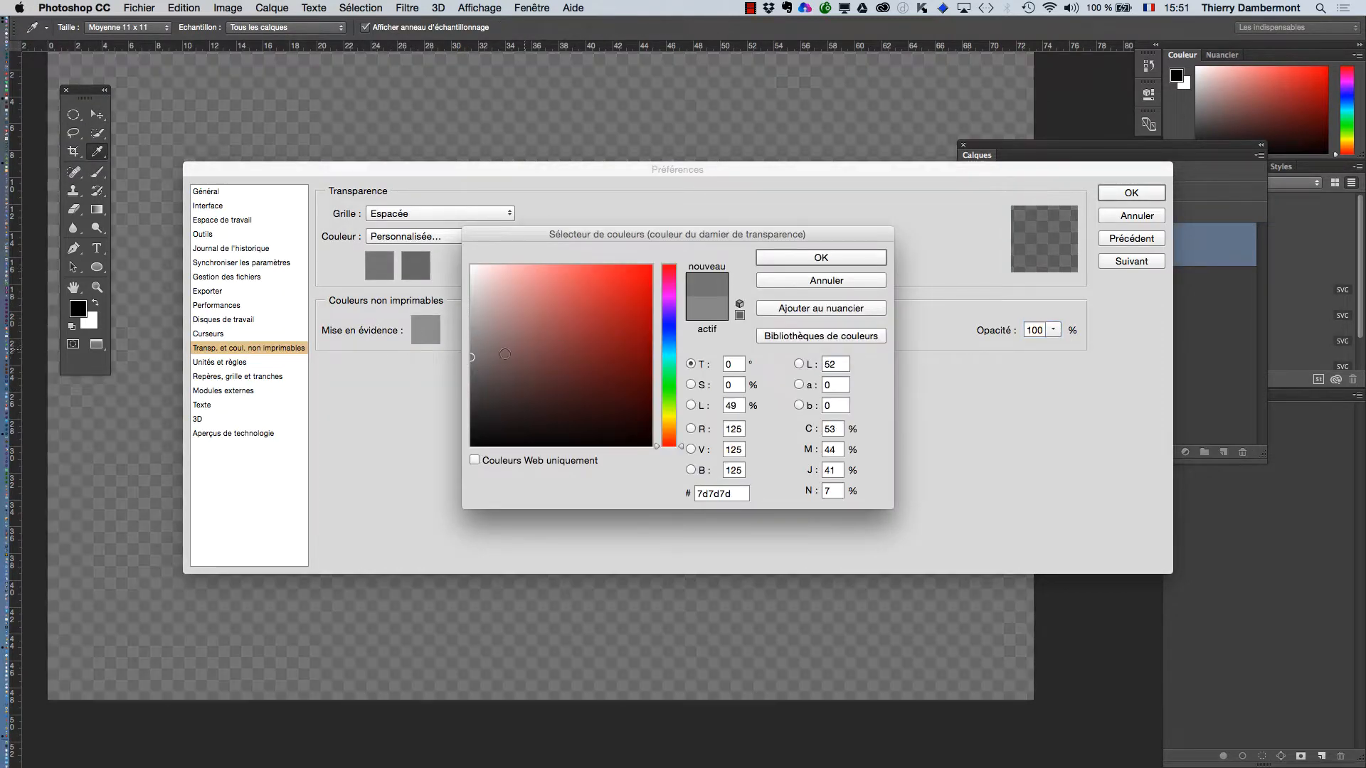
pyautogui.click(851, 262)
pyautogui.click(1158, 192)
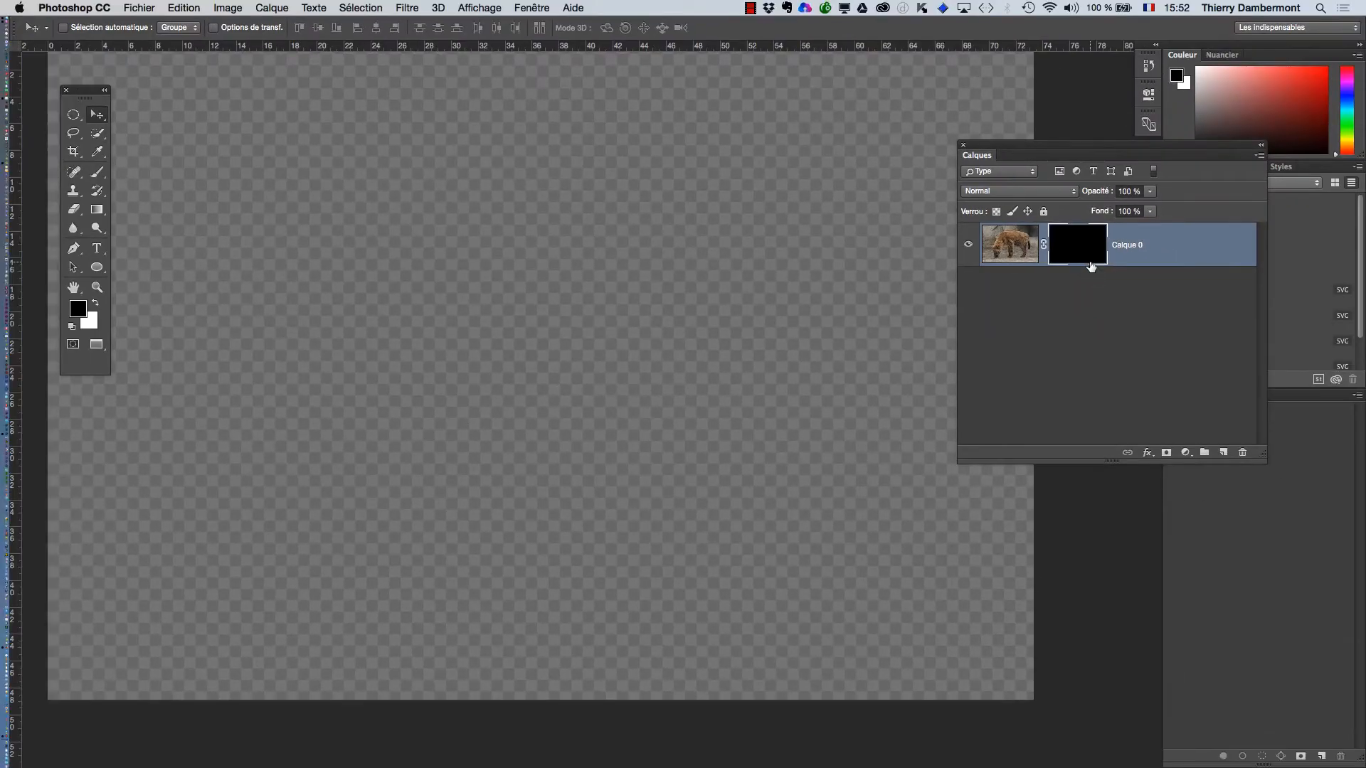
# Move the Calques panel over the image and detach the Couches panel as a floating panel enlarged to list every channel.
pyautogui.scroll(-3, 460, 393)
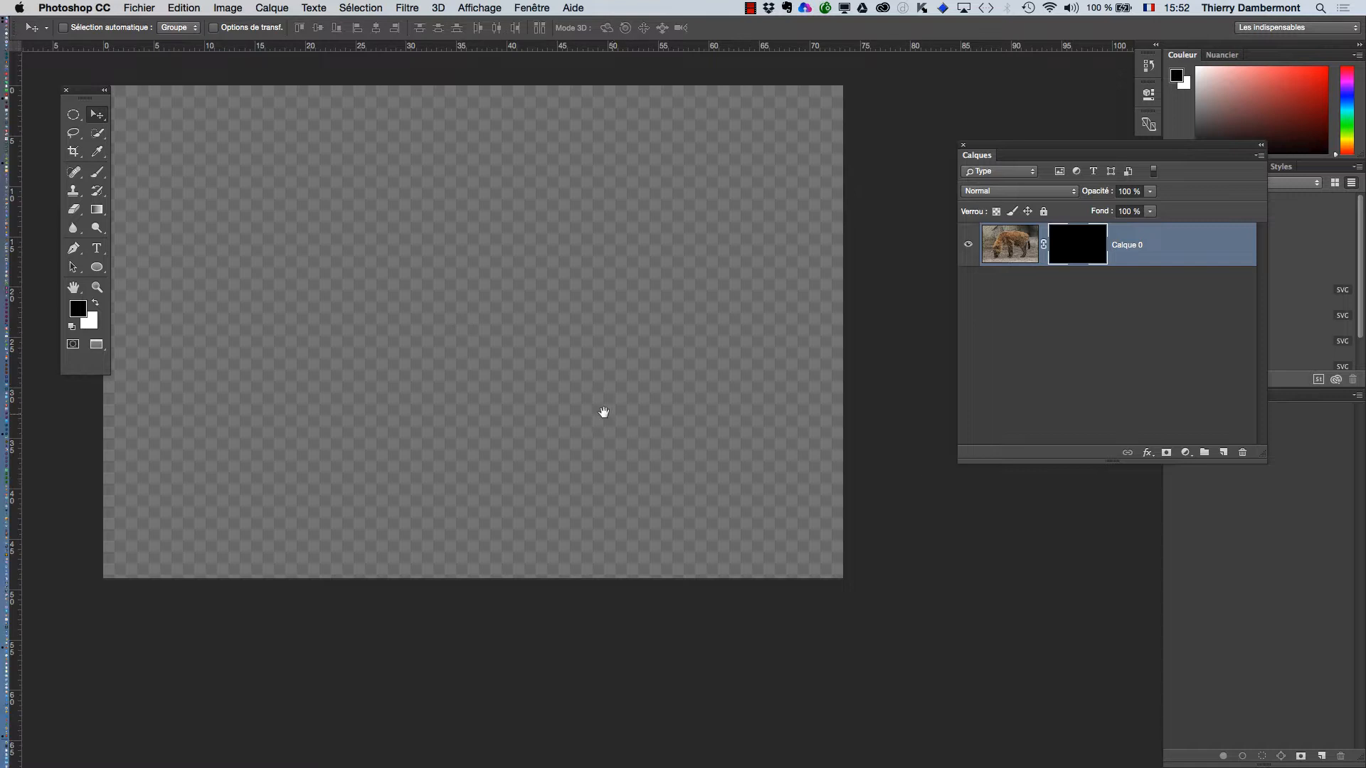
pyautogui.moveTo(603, 412); pyautogui.dragTo(641, 419)
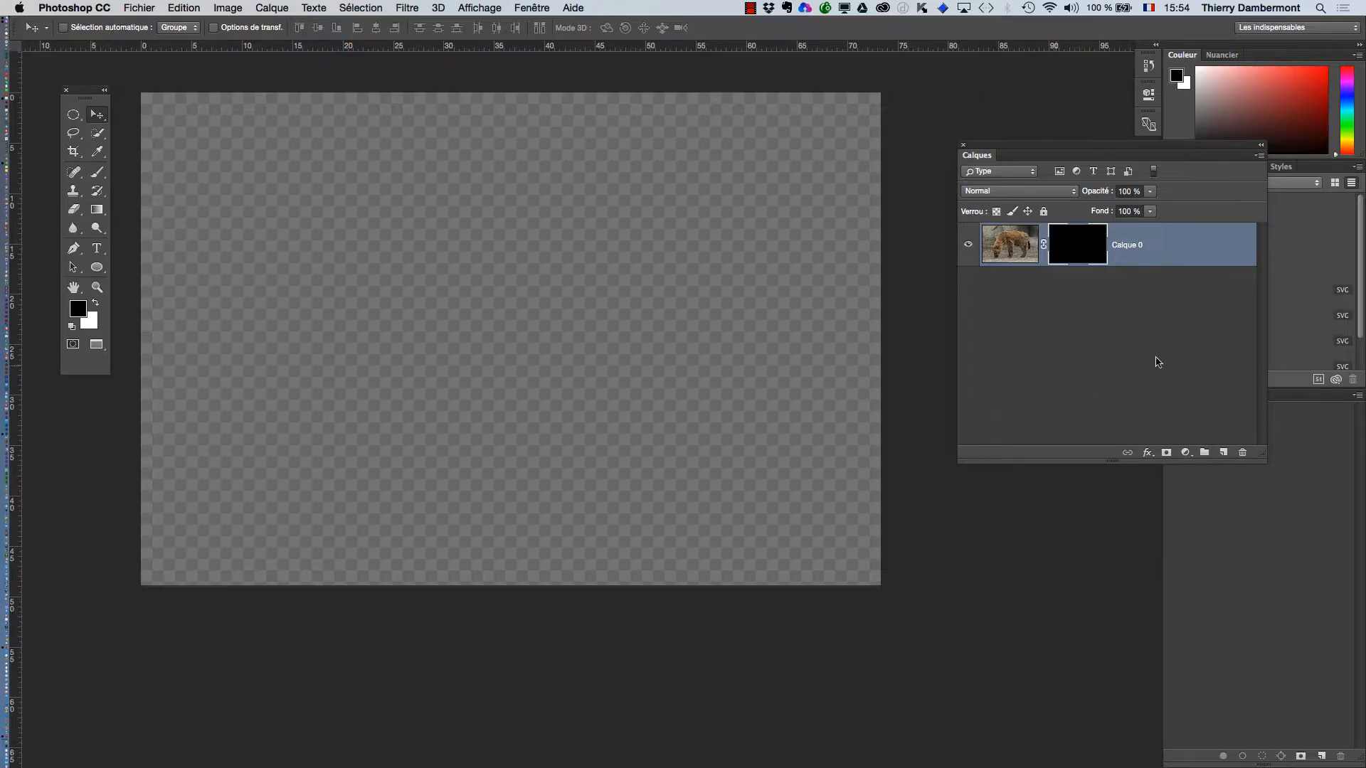
pyautogui.moveTo(1147, 153); pyautogui.dragTo(895, 129)
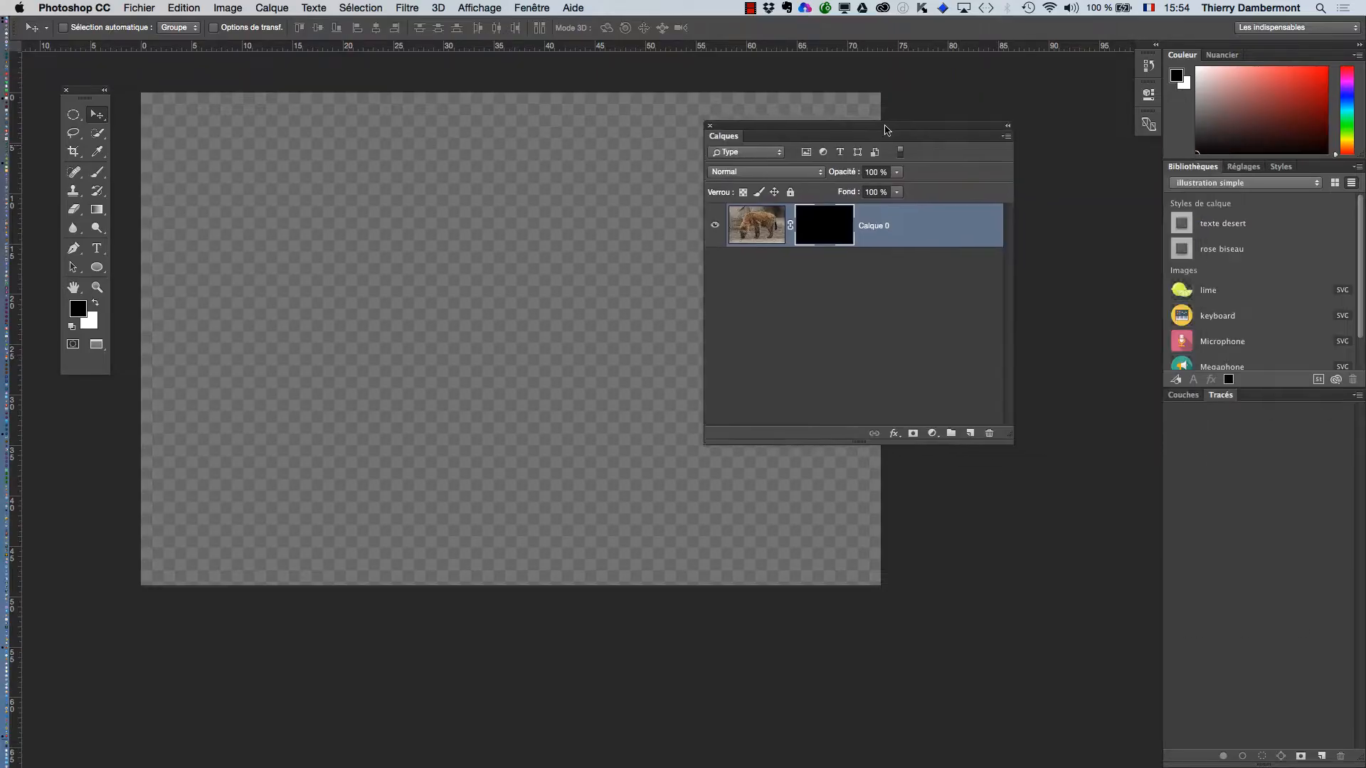
pyautogui.click(1183, 395)
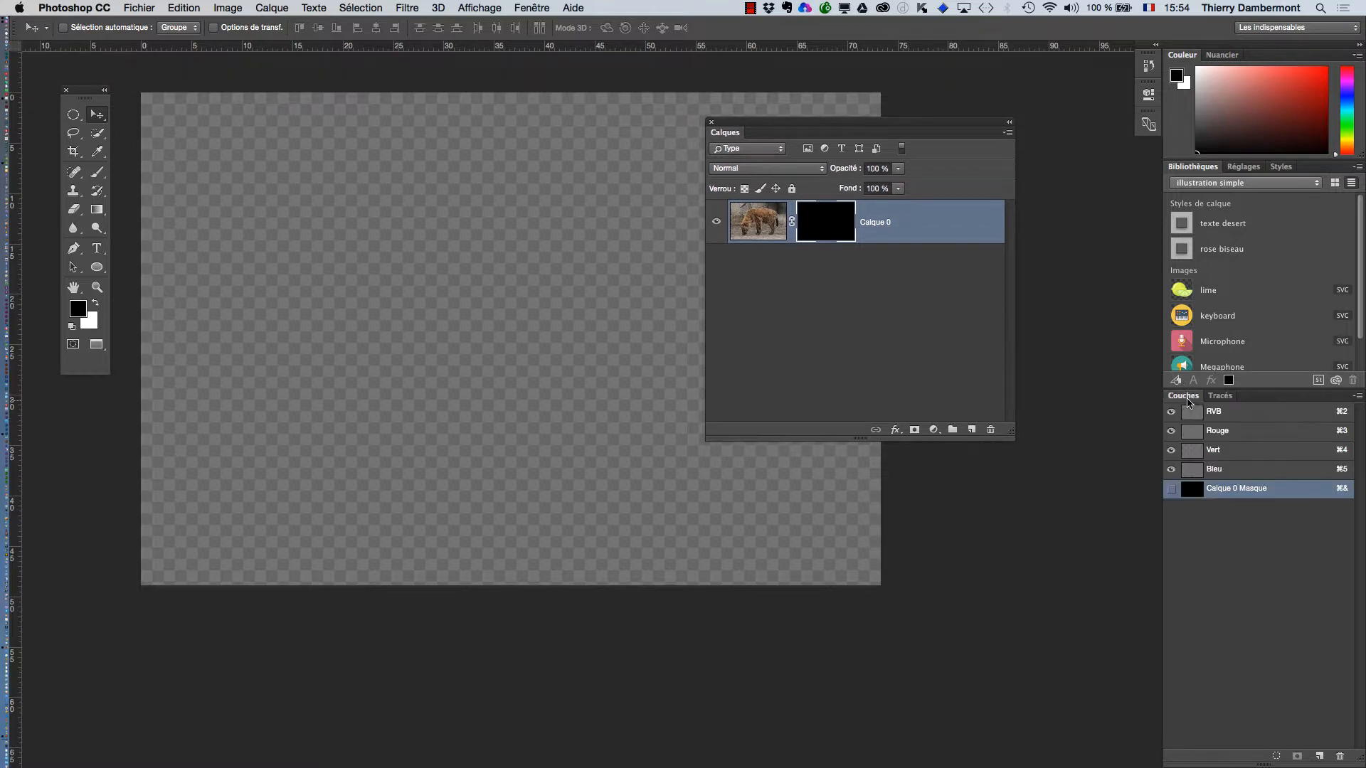
pyautogui.moveTo(1183, 395); pyautogui.dragTo(351, 209)
pyautogui.moveTo(230, 244); pyautogui.dragTo(188, 309)
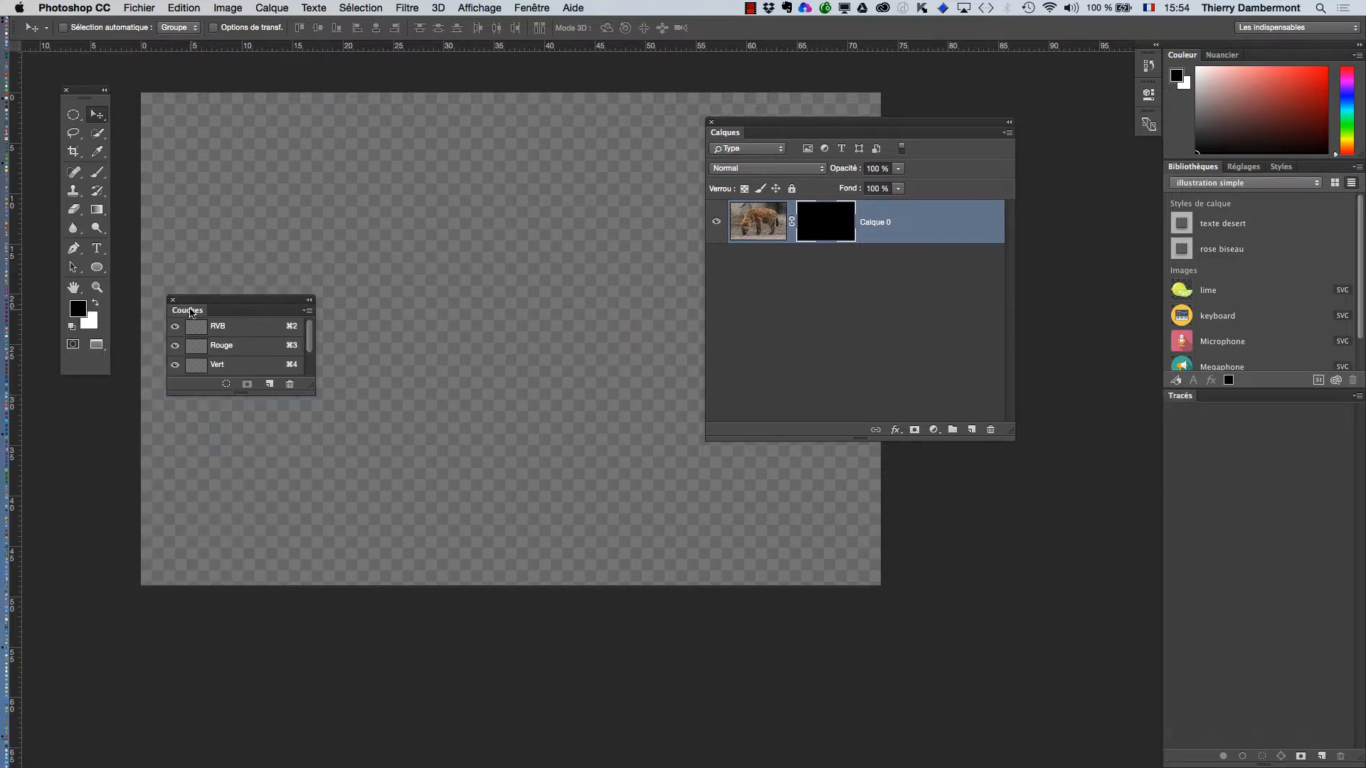
pyautogui.moveTo(310, 385); pyautogui.dragTo(353, 585)
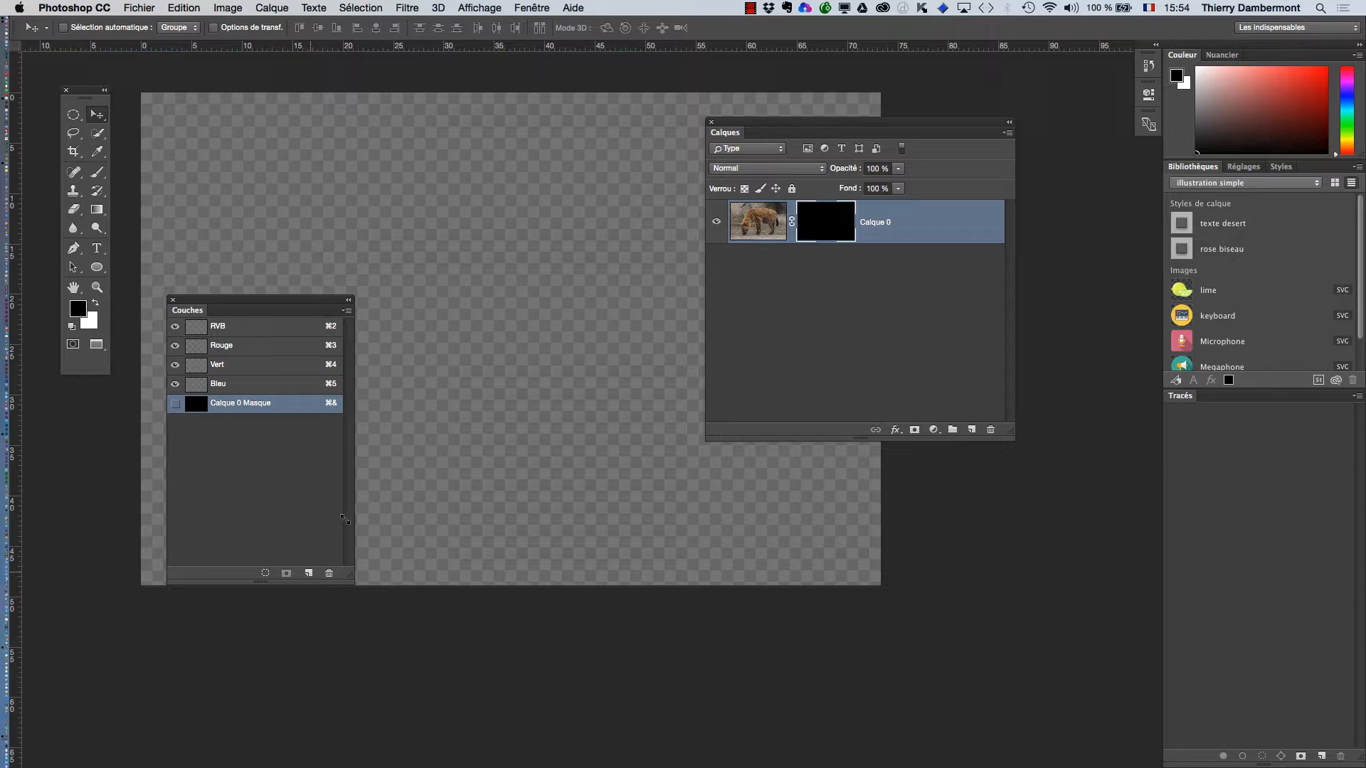
# Enlarge the channel thumbnails in the Couches panel options.
pyautogui.click(348, 310)
pyautogui.click(434, 462)
pyautogui.click(740, 300)
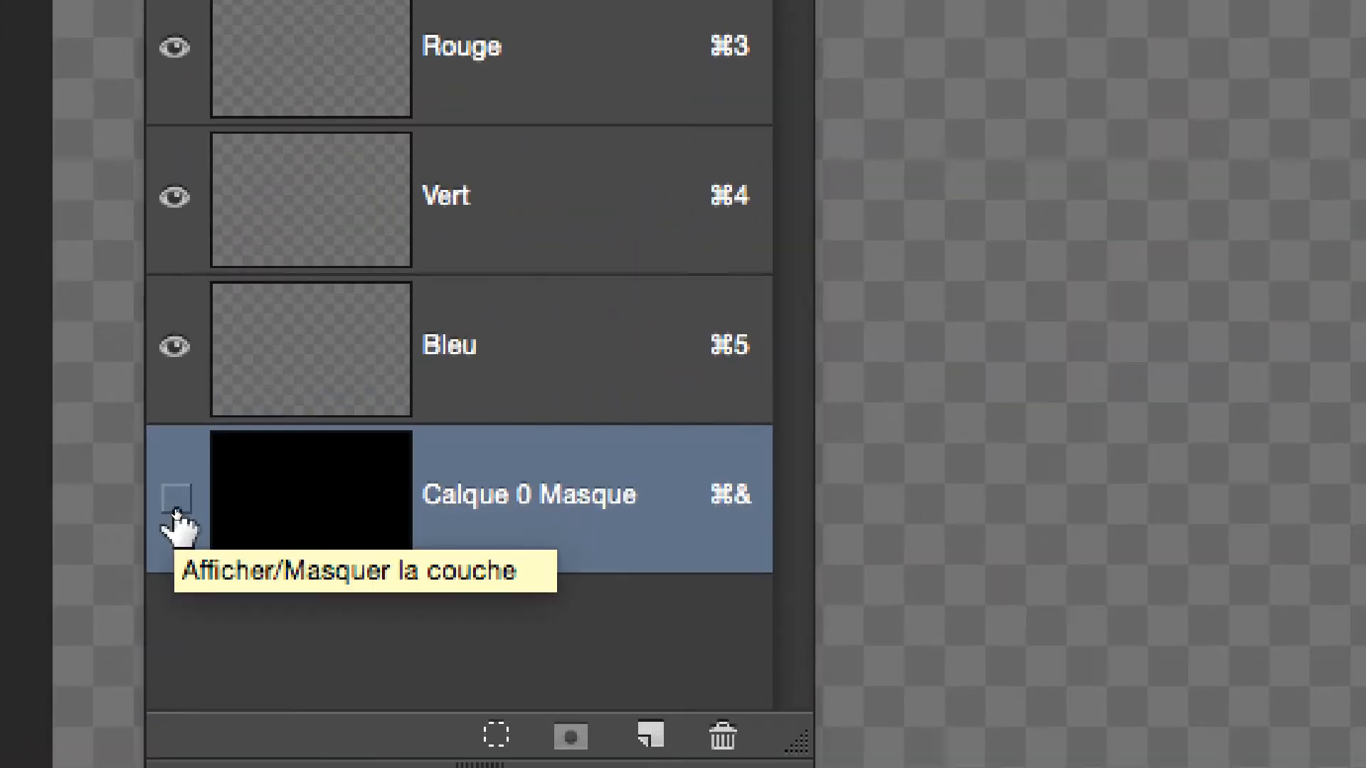
# Show the Calque 0 mask channel as an overlay and move the Couches panel beside the image, below the Calques panel.
pyautogui.click(177, 498)
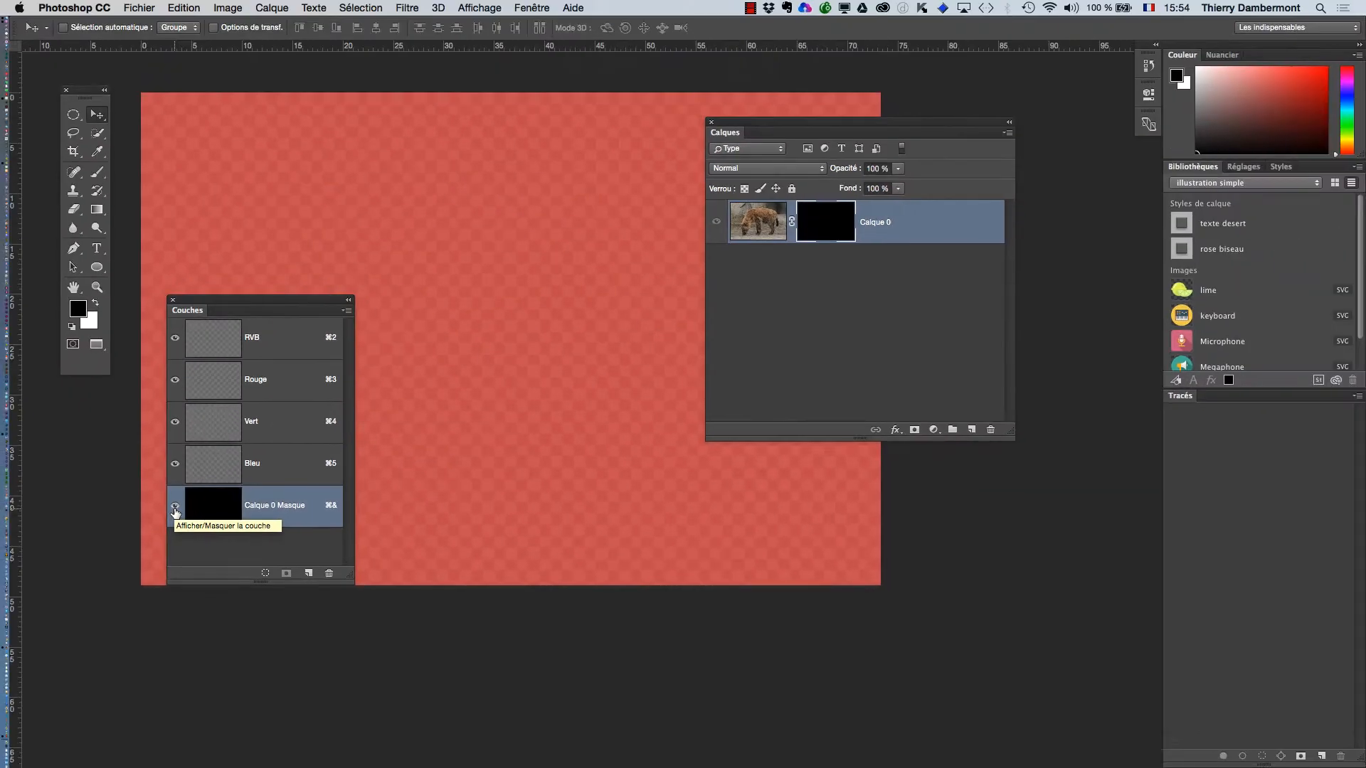
pyautogui.moveTo(188, 302); pyautogui.dragTo(952, 341)
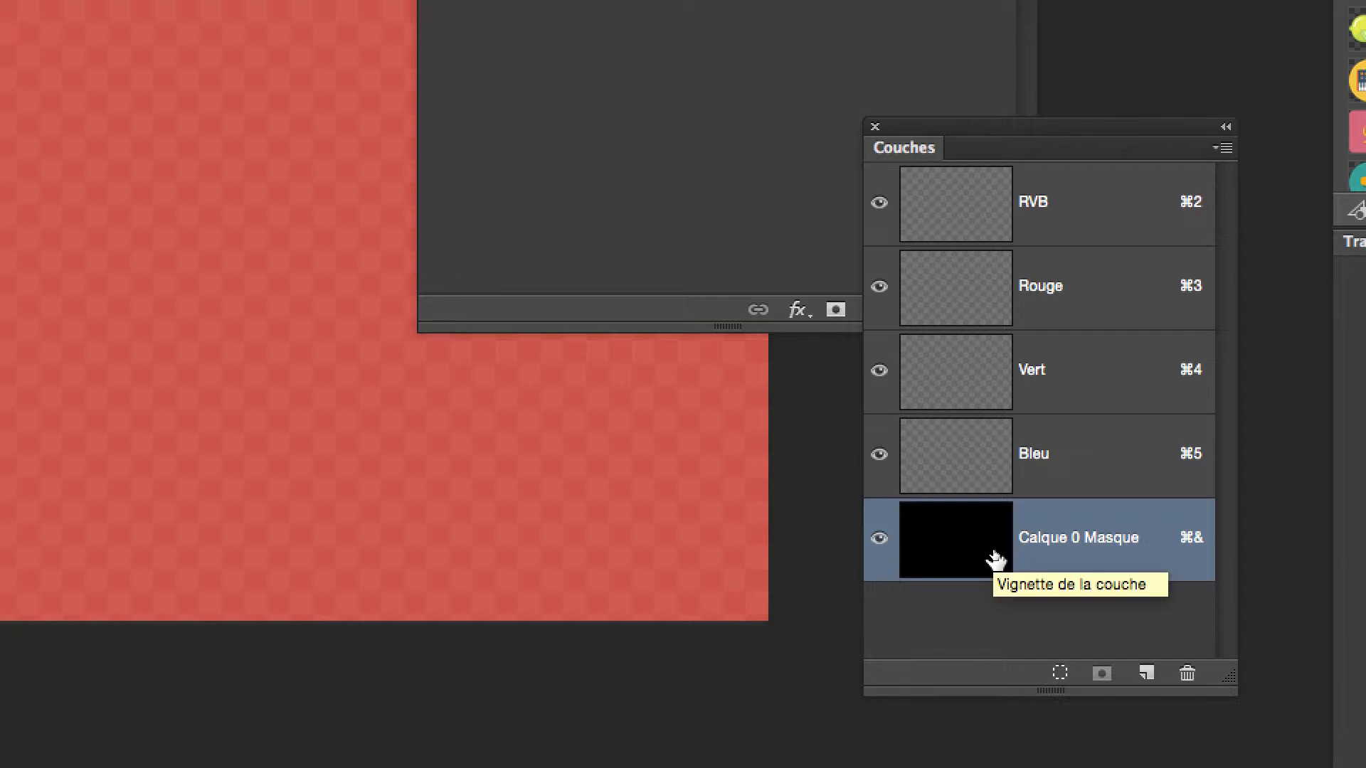
# Change the mask overlay colour to a saturated green with a hue of 137° in the layer mask display options.
pyautogui.doubleClick(985, 558)
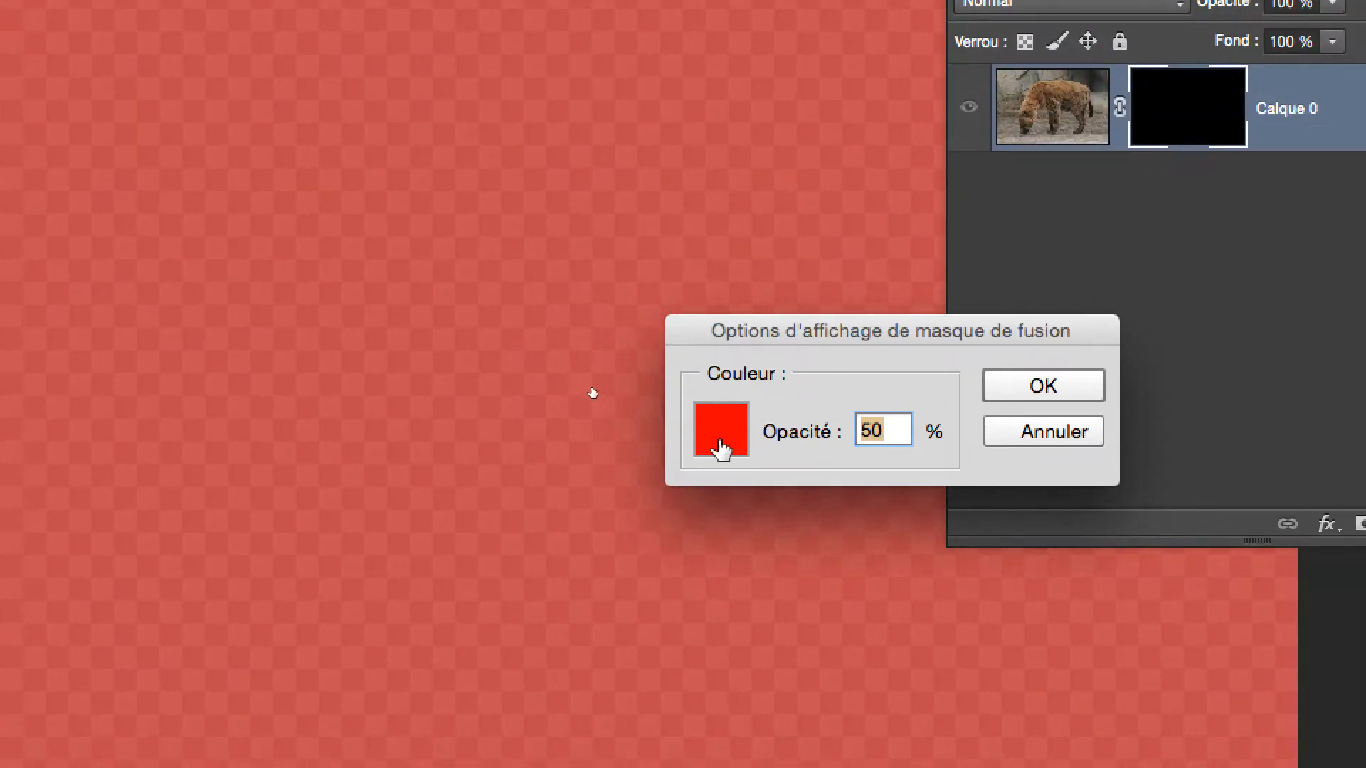
pyautogui.click(200, 216)
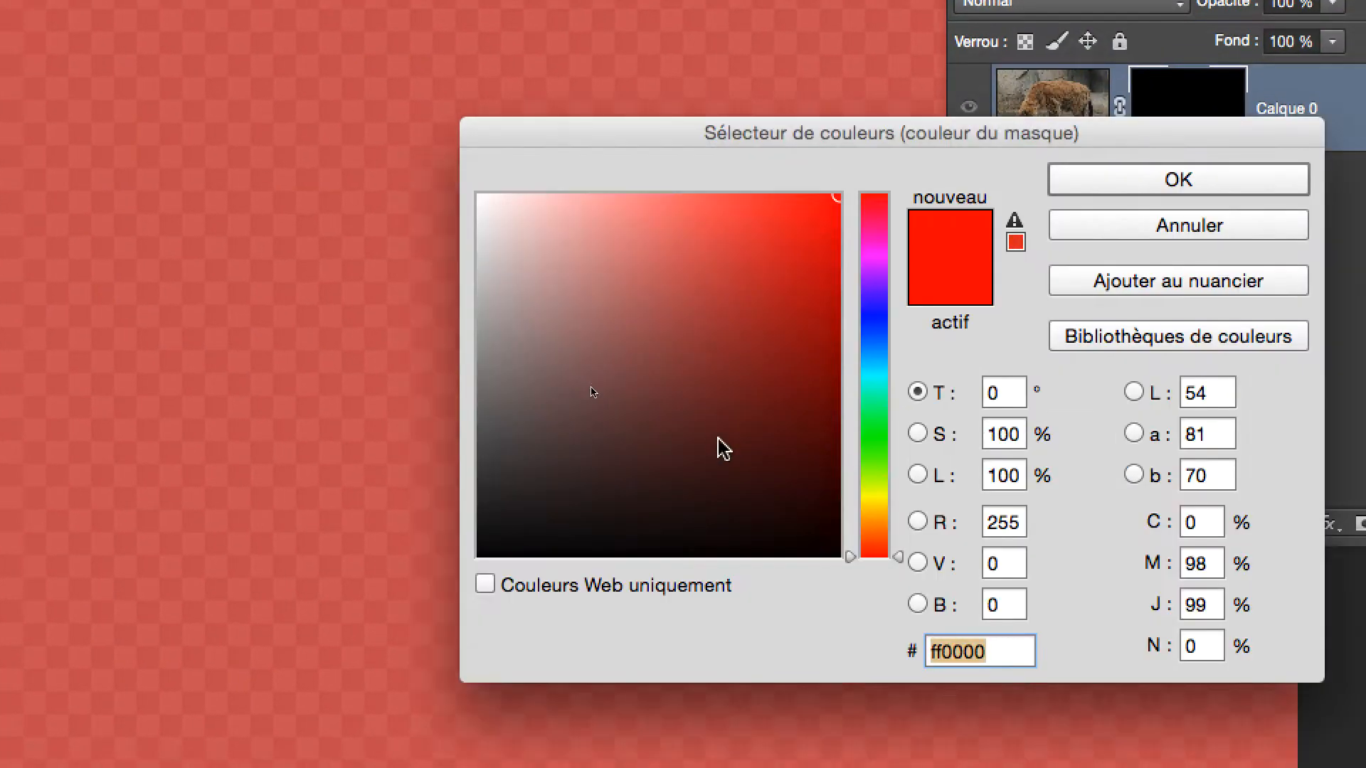
pyautogui.moveTo(874, 426); pyautogui.dragTo(874, 421)
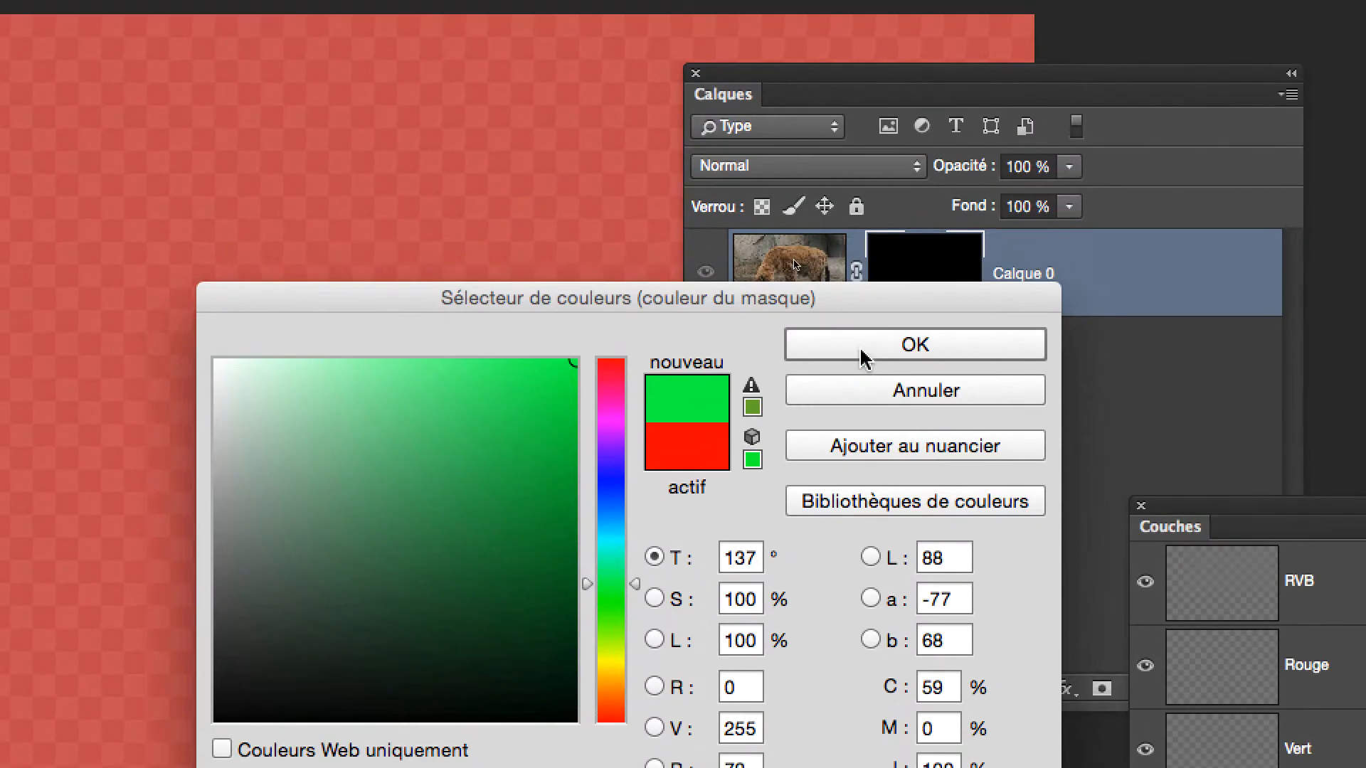
pyautogui.click(863, 358)
pyautogui.click(782, 556)
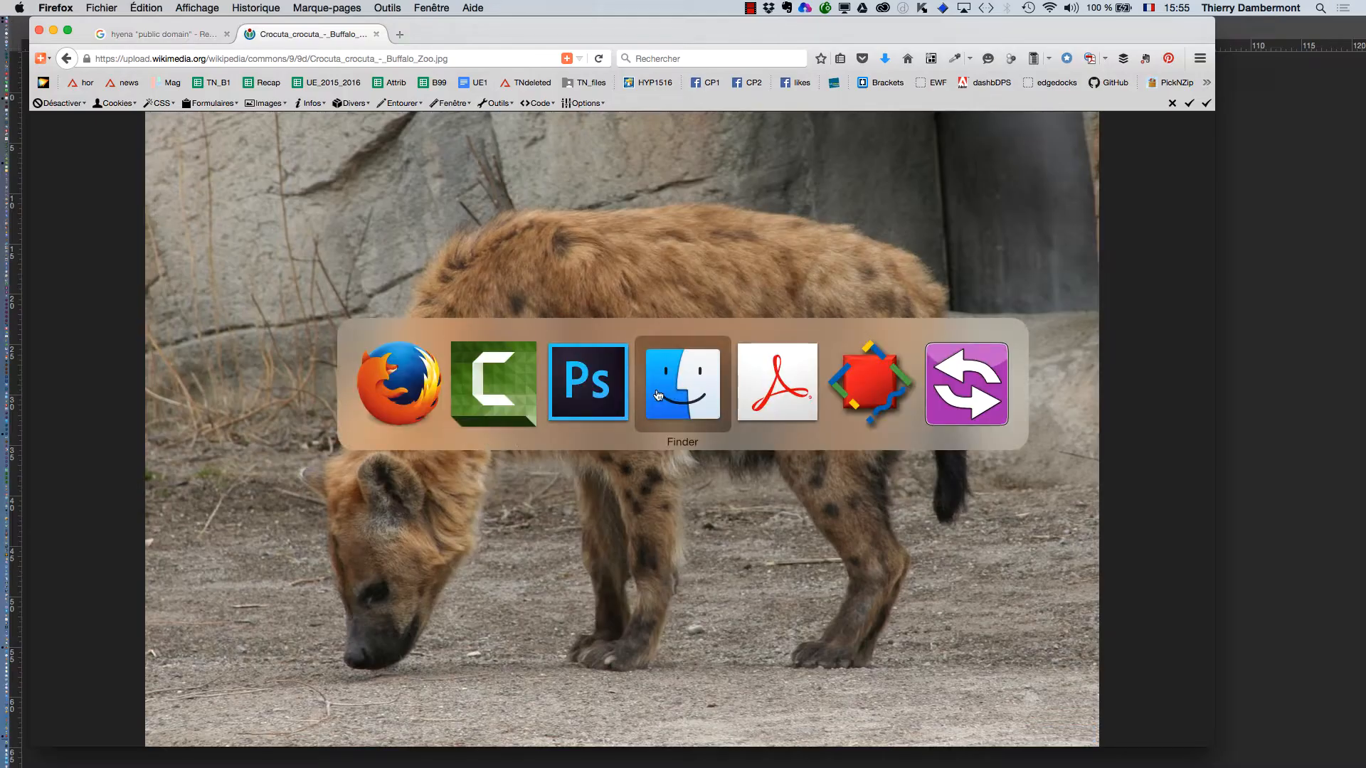
# Switch back to Photoshop, move the Calques panel over the image and disable the layer mask of Calque 0.
pyautogui.press('super+Tab')
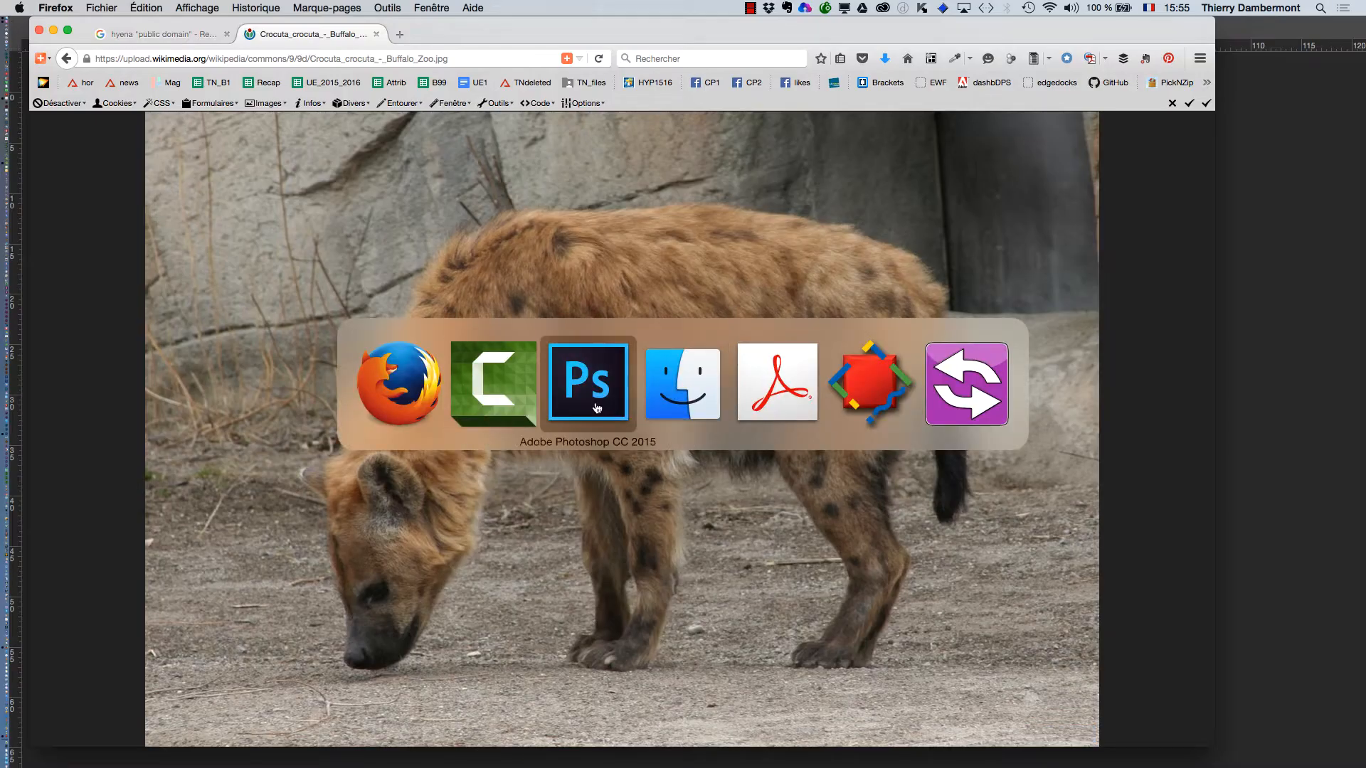
pyautogui.moveTo(823, 131); pyautogui.dragTo(347, 384)
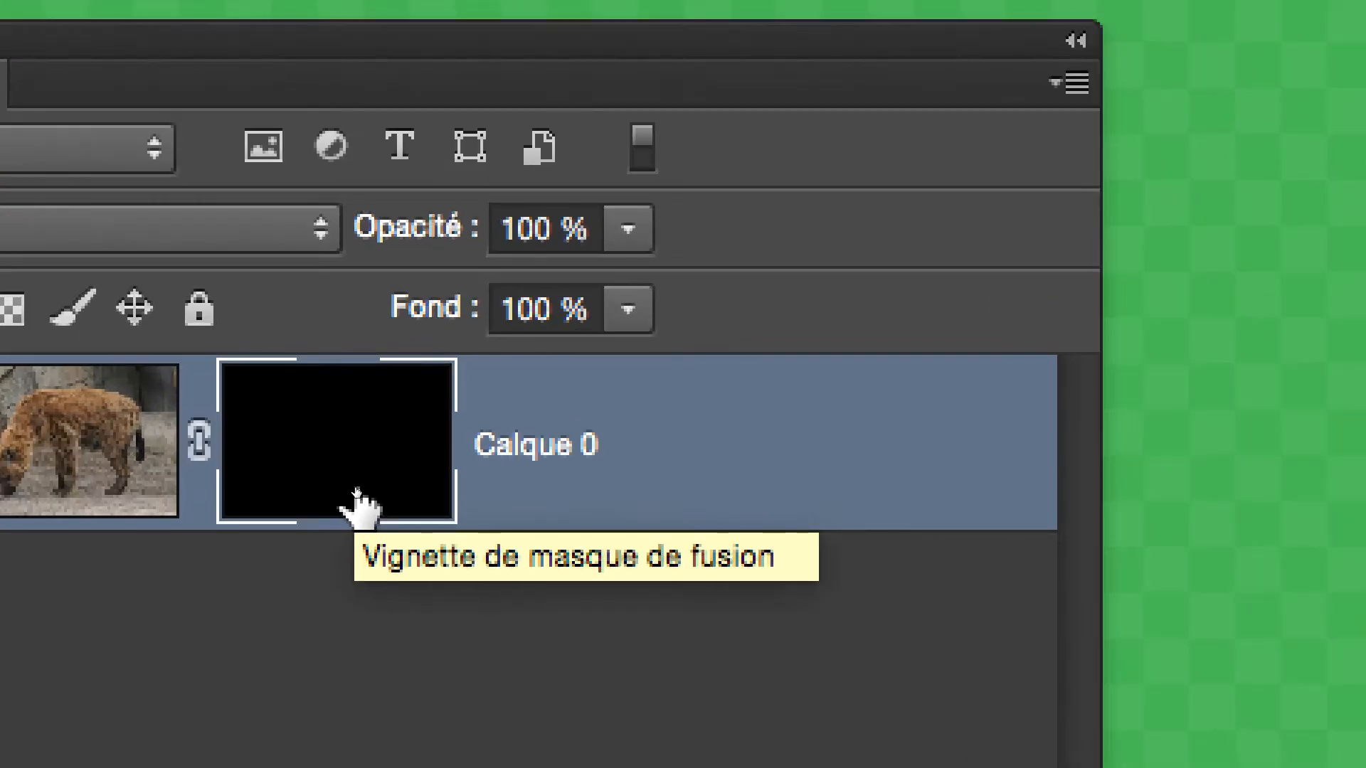
pyautogui.keyDown('shift'); pyautogui.click(358, 504); pyautogui.keyUp('shift')
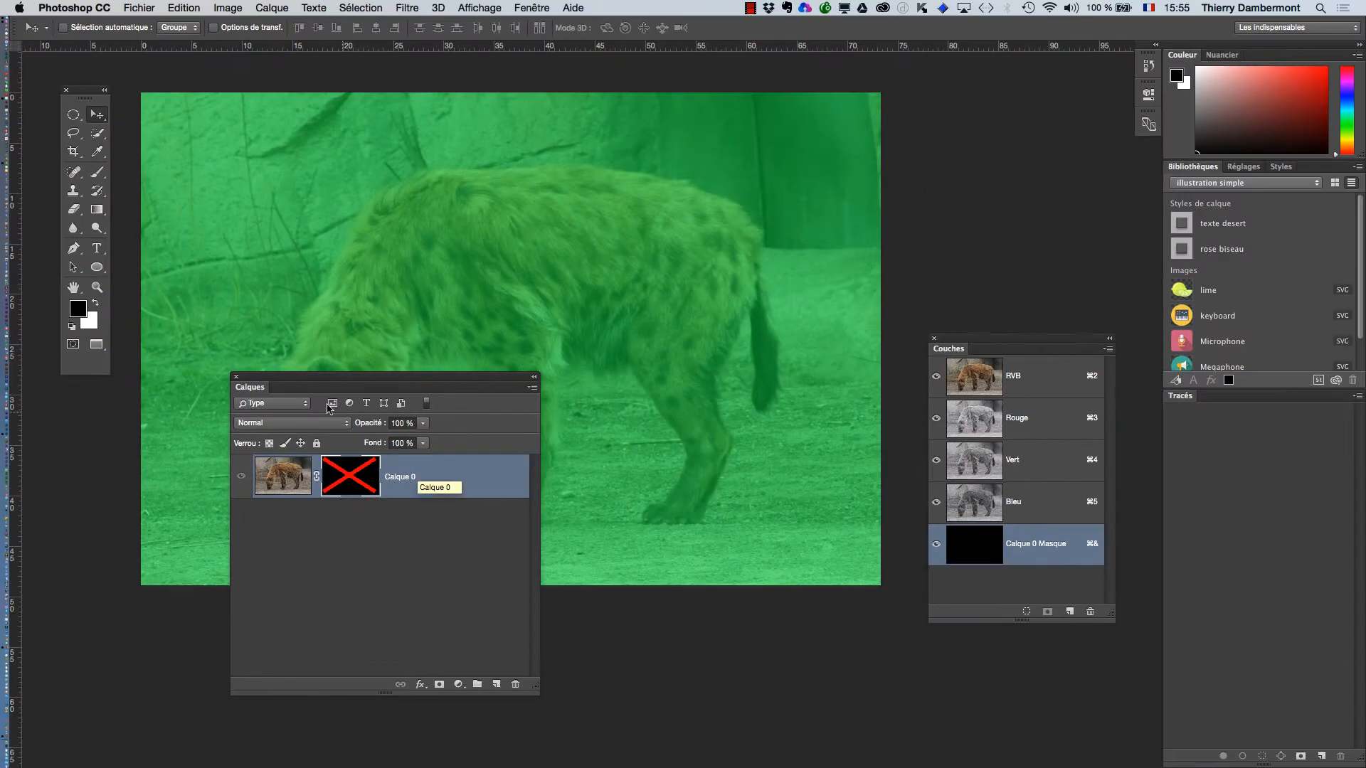
# Shrink the floating Calques panel and place it clear of the hyena, above the Couches panel.
pyautogui.moveTo(299, 382); pyautogui.dragTo(937, 71)
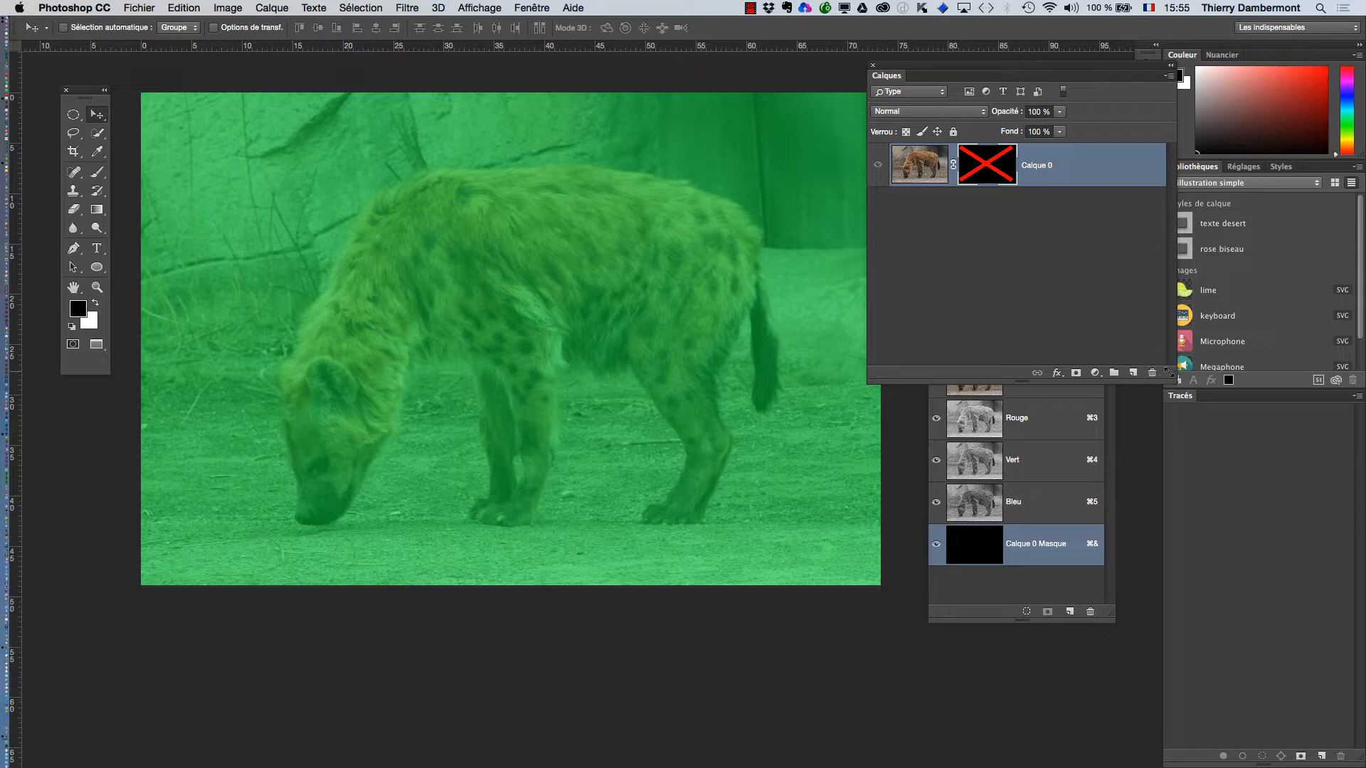
pyautogui.moveTo(1168, 372); pyautogui.dragTo(1137, 271)
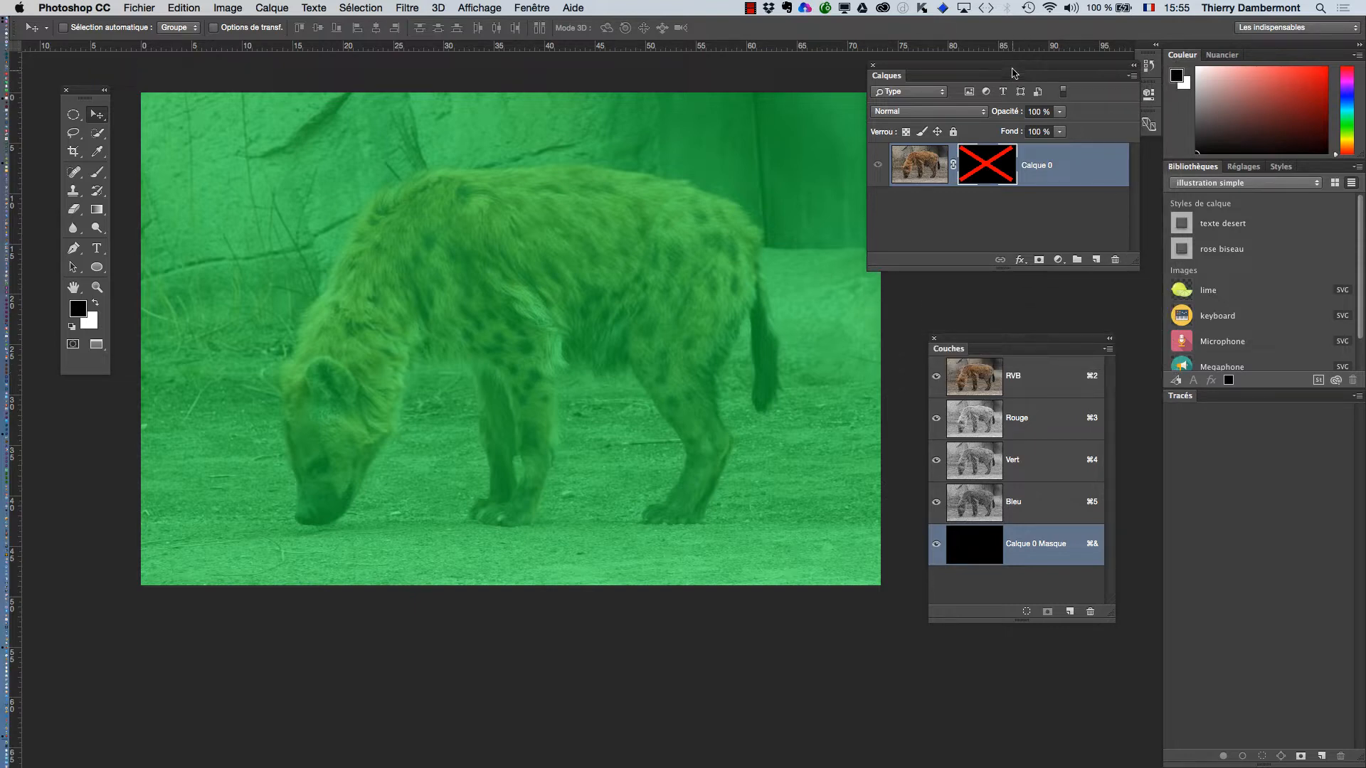
pyautogui.moveTo(1013, 72); pyautogui.dragTo(980, 92)
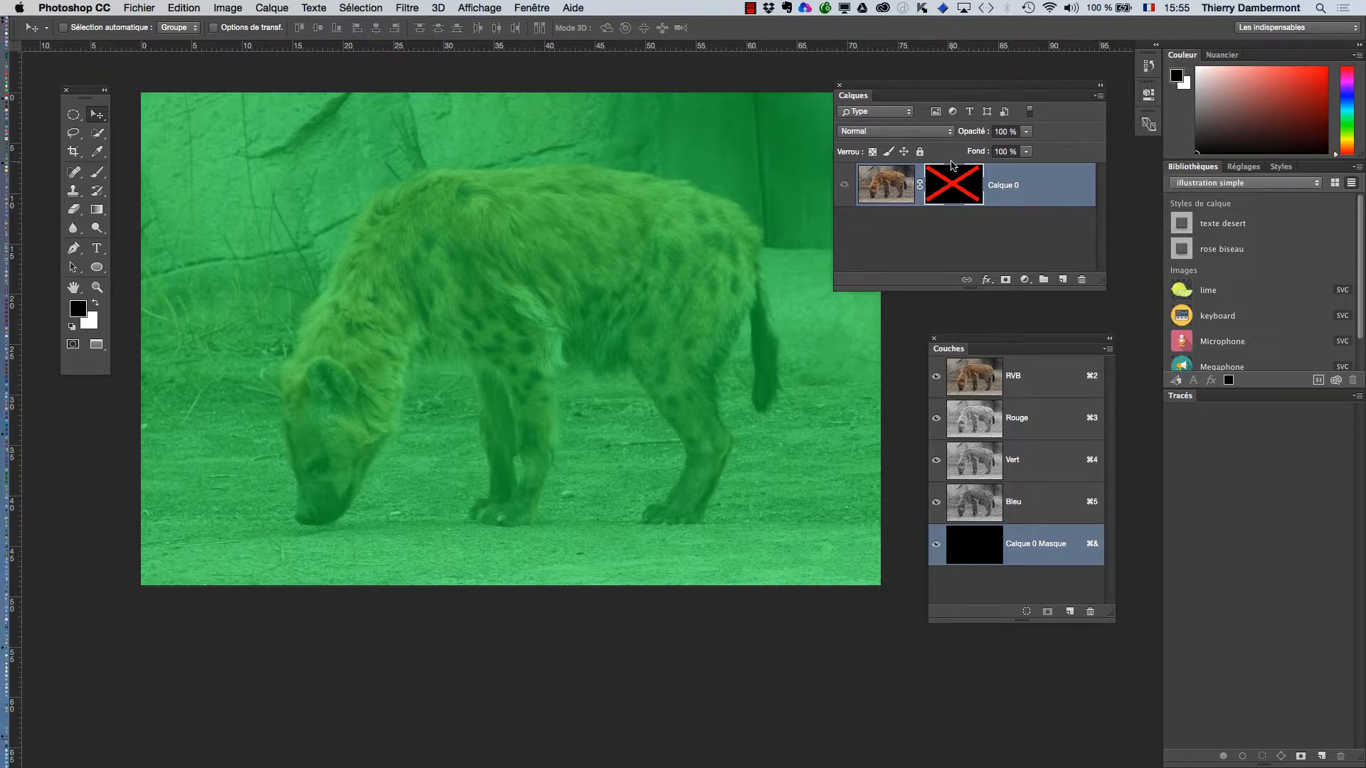
pyautogui.moveTo(929, 93); pyautogui.dragTo(890, 101)
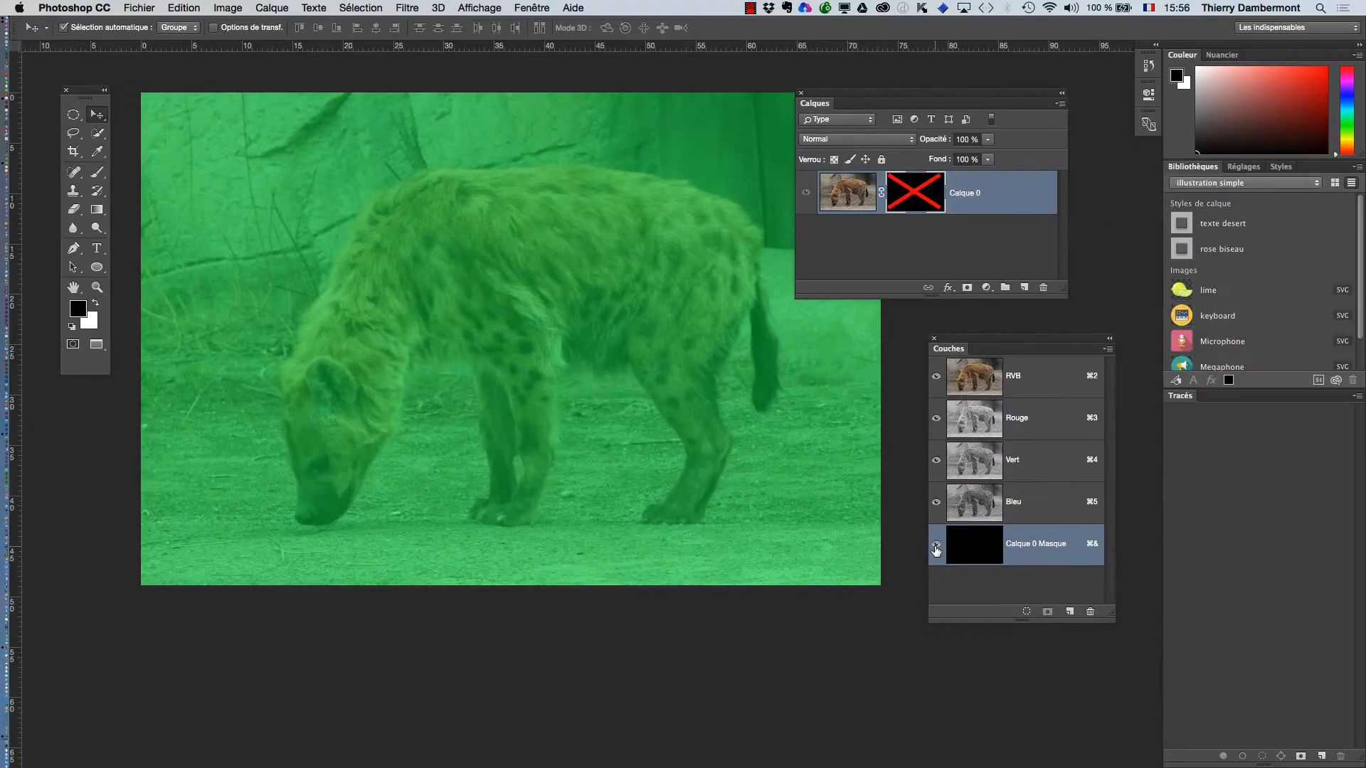
pyautogui.press('super+Tab')
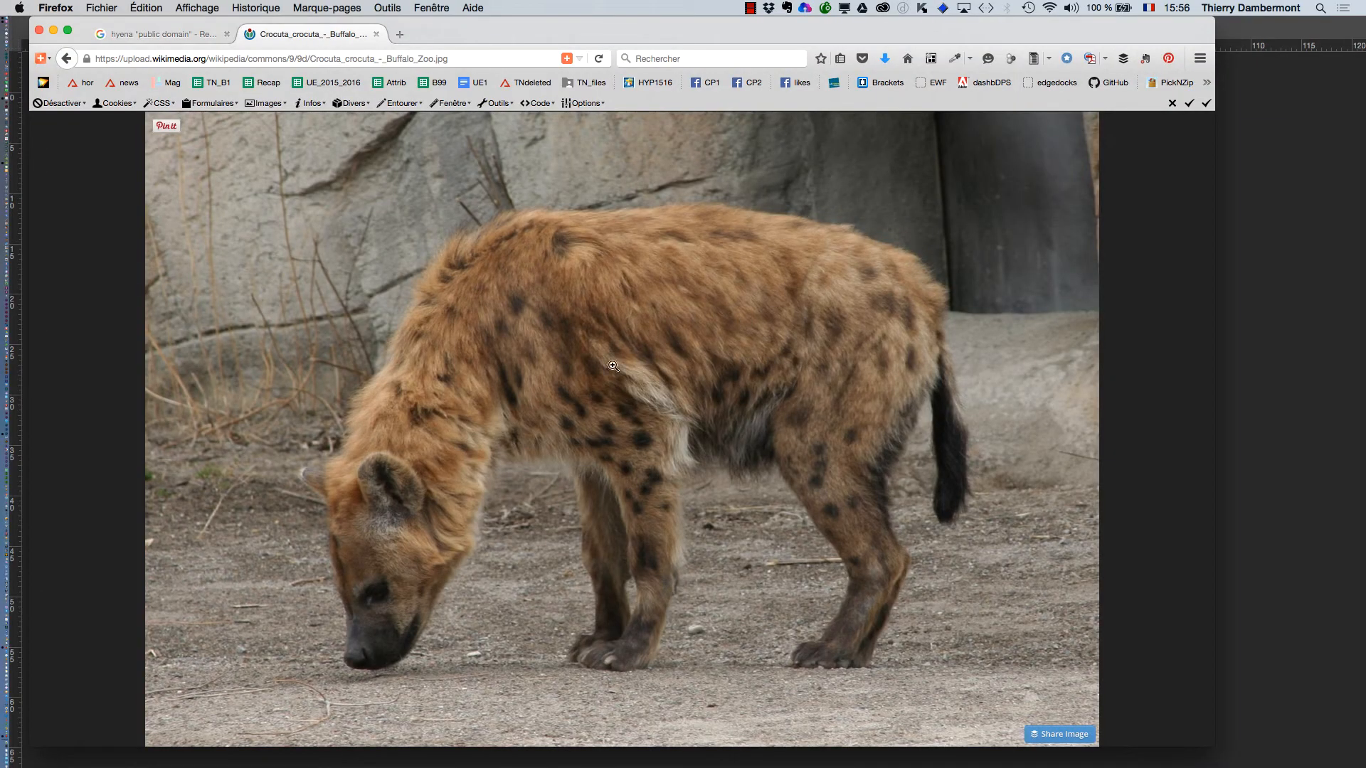
pyautogui.press('super+Tab')
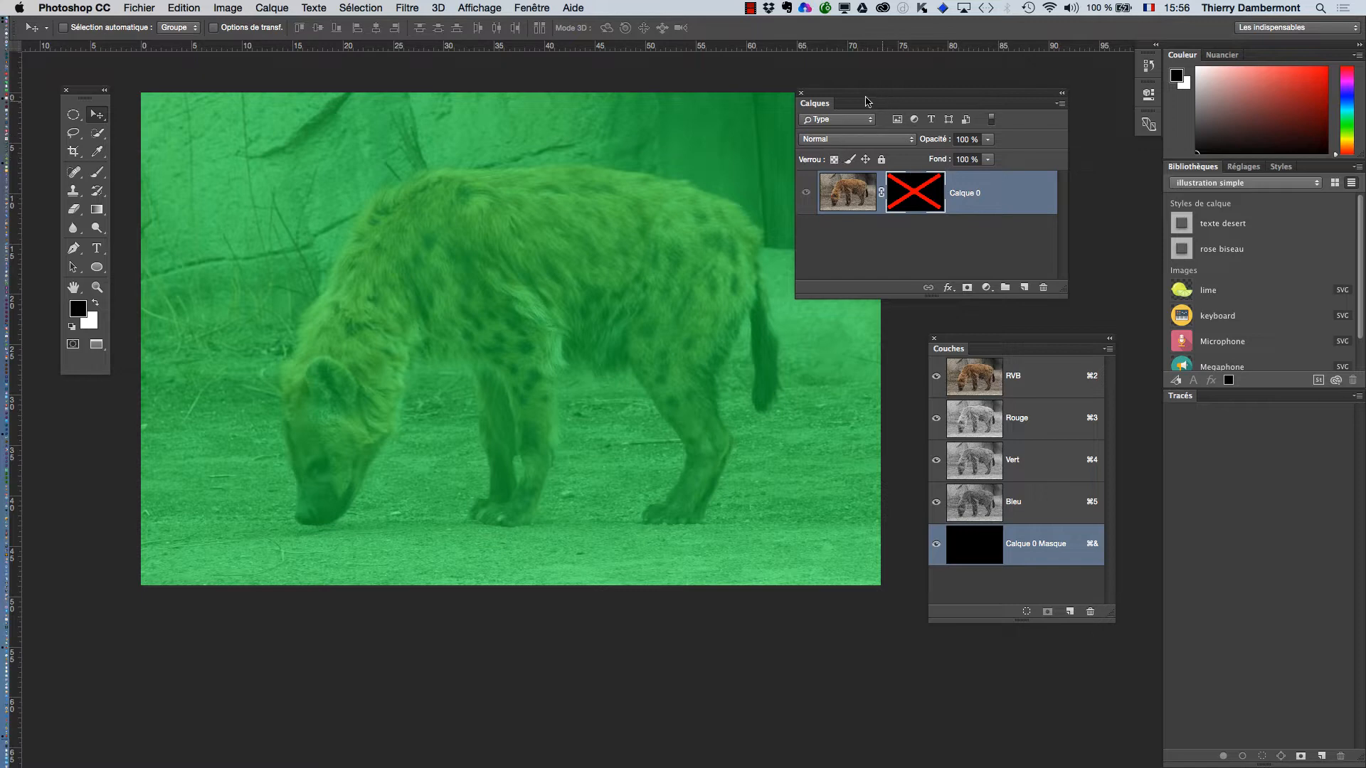
pyautogui.moveTo(889, 95); pyautogui.dragTo(985, 84)
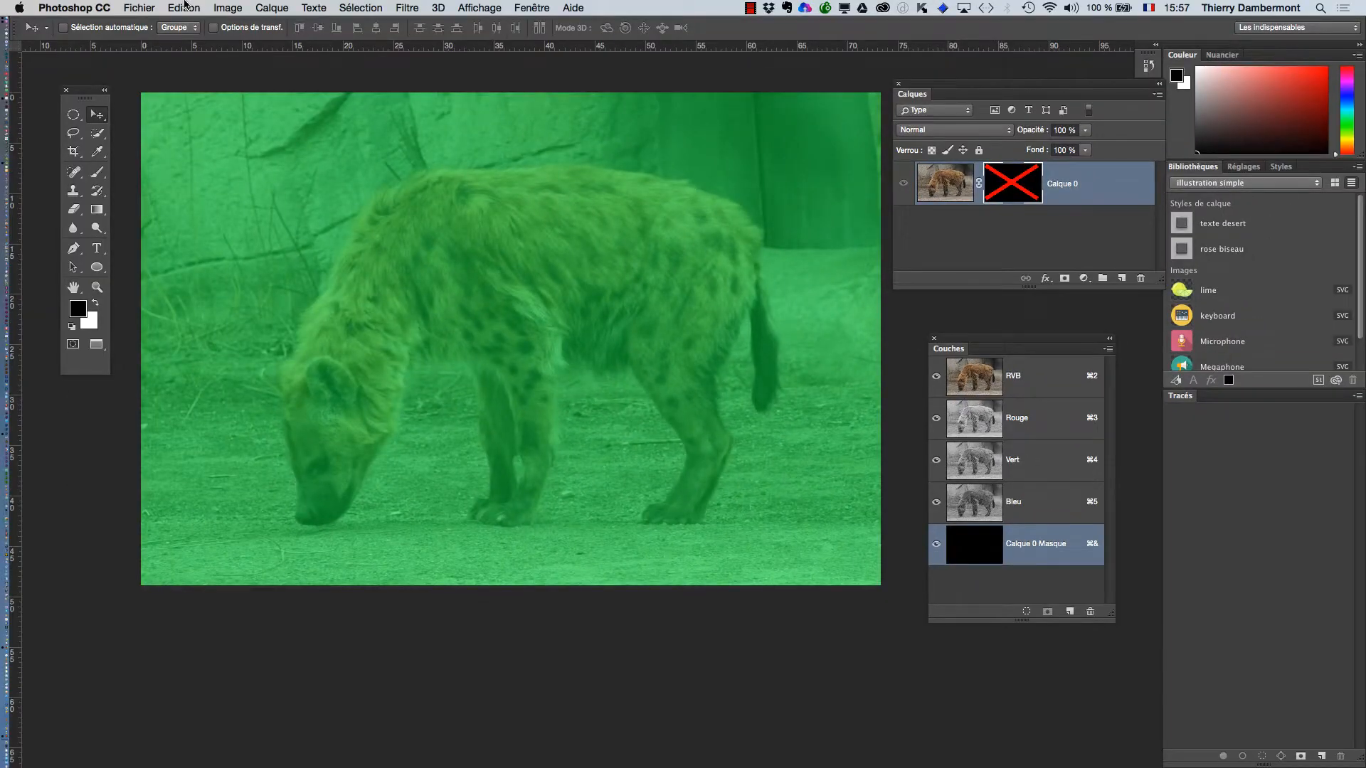
# Save the document as a new Photoshop file named Crocuta_crocuta-02.psd in the le09octobre2015 folder.
pyautogui.click(139, 7)
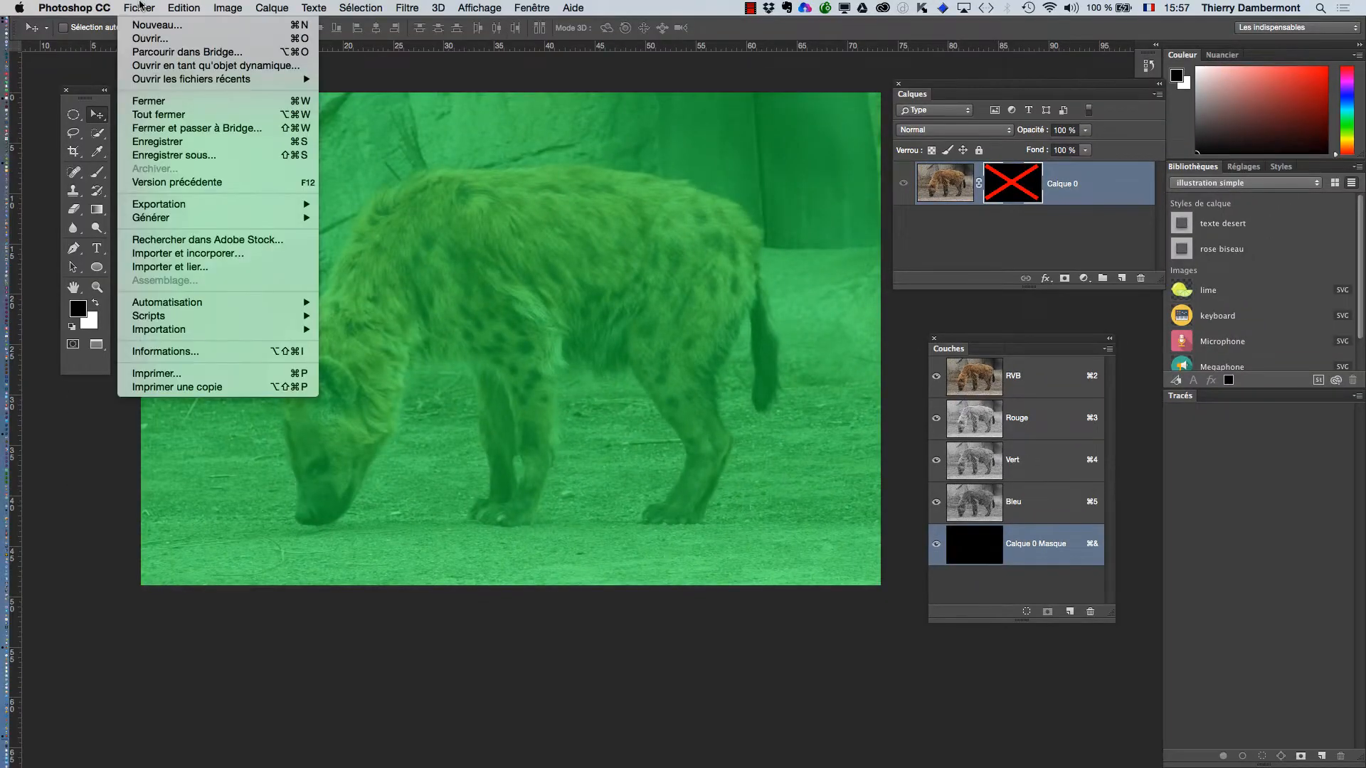
pyautogui.click(196, 161)
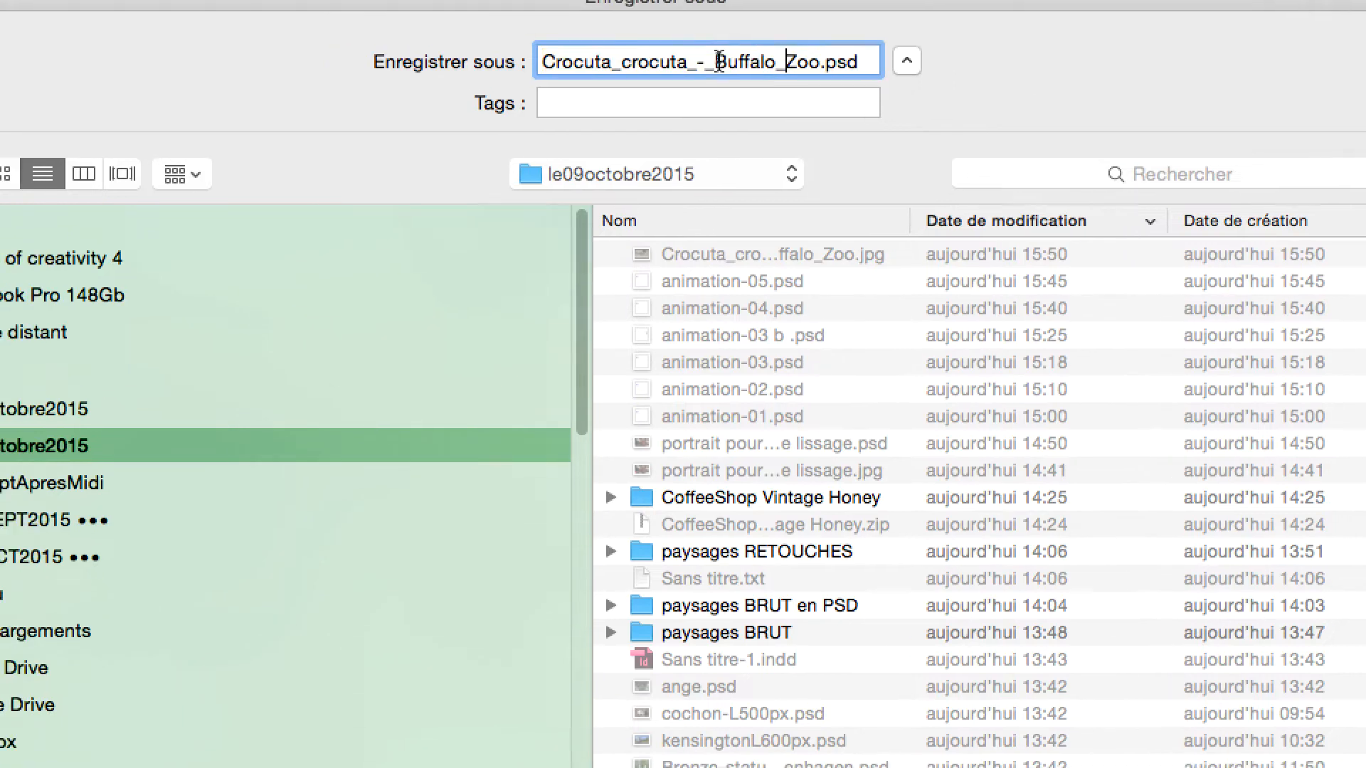
pyautogui.moveTo(687, 48); pyautogui.dragTo(774, 61)
pyautogui.write('-02')
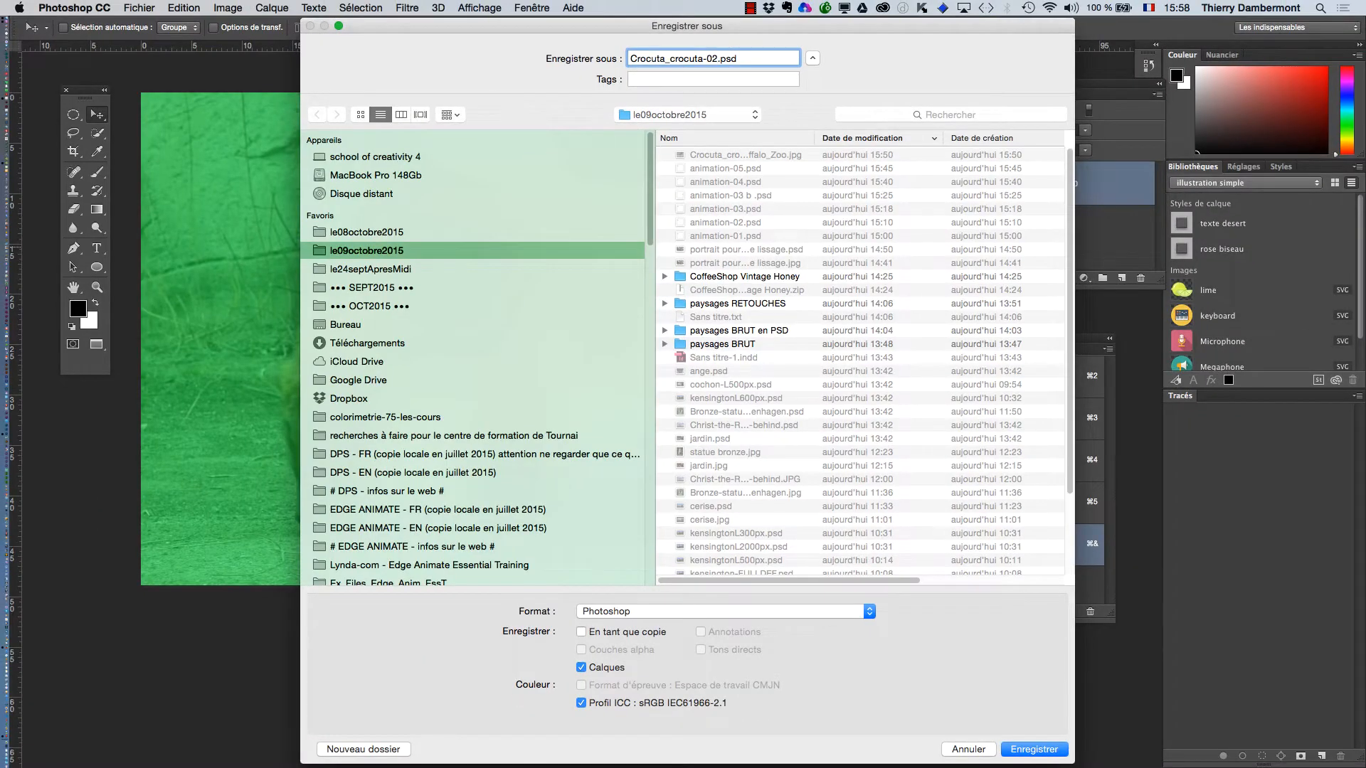
pyautogui.write('-')
pyautogui.click(1011, 749)
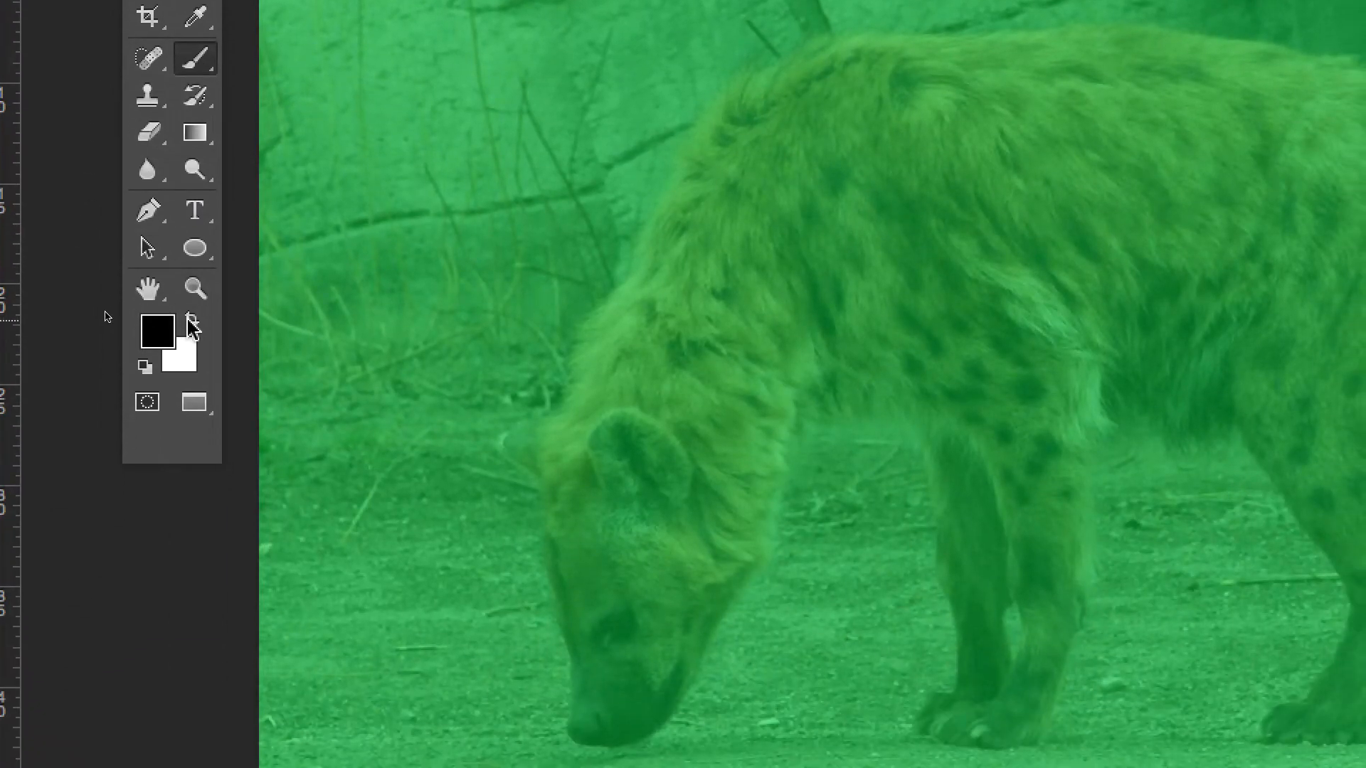
# Make white the foreground colour and brush it on the mask along the hyena's neck and back to the rump.
pyautogui.click(189, 322)
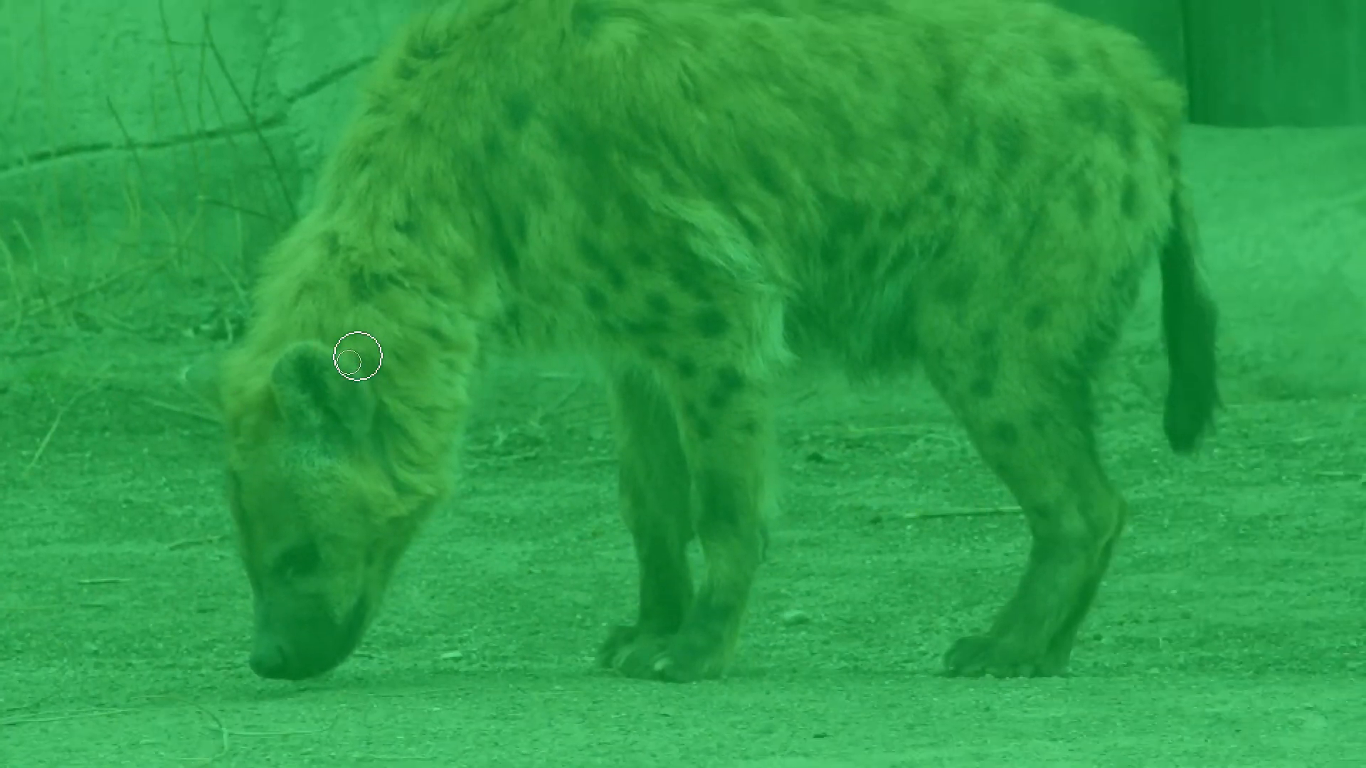
pyautogui.moveTo(673, 420)
pyautogui.mouseDown()
pyautogui.moveTo(691, 318)
pyautogui.moveTo(785, 174)
pyautogui.mouseUp()
pyautogui.moveTo(397, 269)
pyautogui.mouseDown()
pyautogui.moveTo(570, 206)
pyautogui.moveTo(651, 210)
pyautogui.mouseUp()
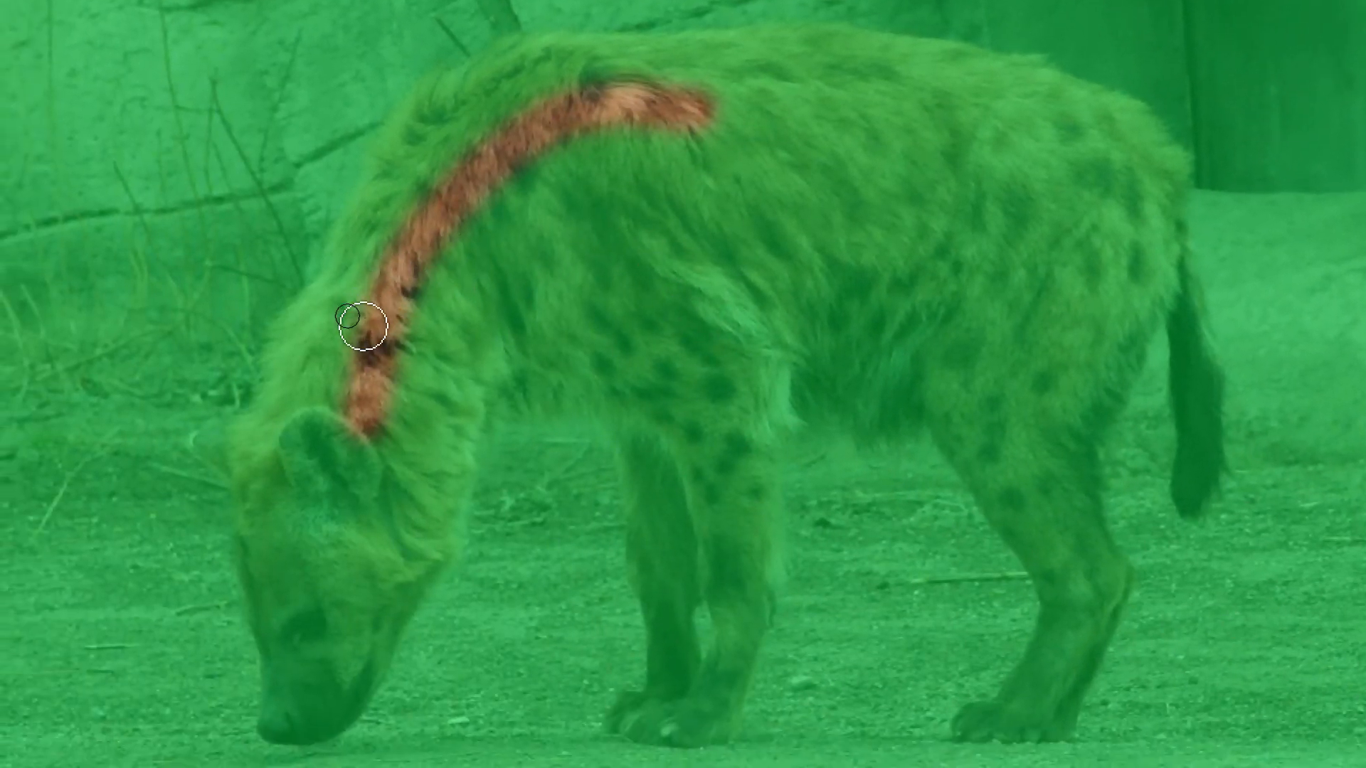
pyautogui.moveTo(363, 301)
pyautogui.mouseDown()
pyautogui.moveTo(449, 156)
pyautogui.moveTo(531, 126)
pyautogui.mouseUp()
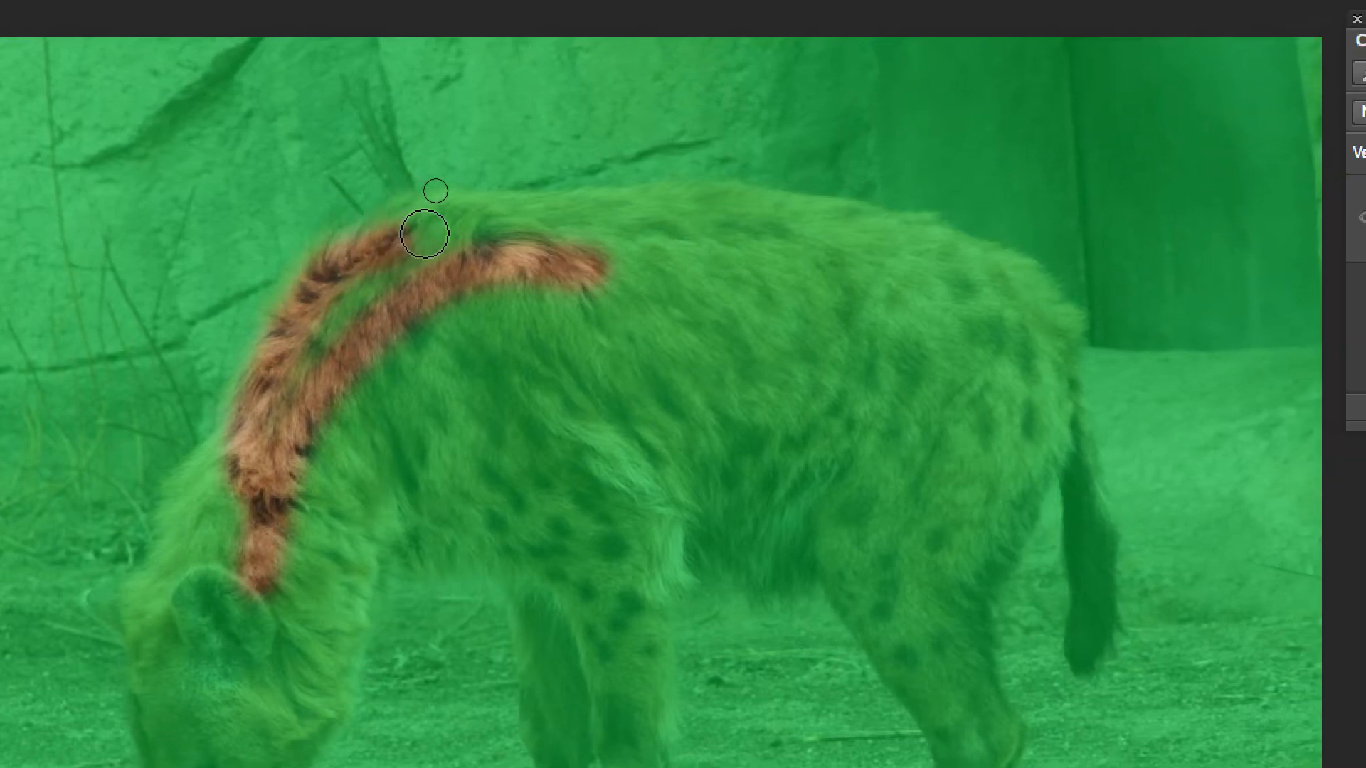
pyautogui.moveTo(424, 234)
pyautogui.mouseDown()
pyautogui.moveTo(542, 226)
pyautogui.moveTo(669, 256)
pyautogui.moveTo(760, 324)
pyautogui.moveTo(766, 389)
pyautogui.mouseUp()
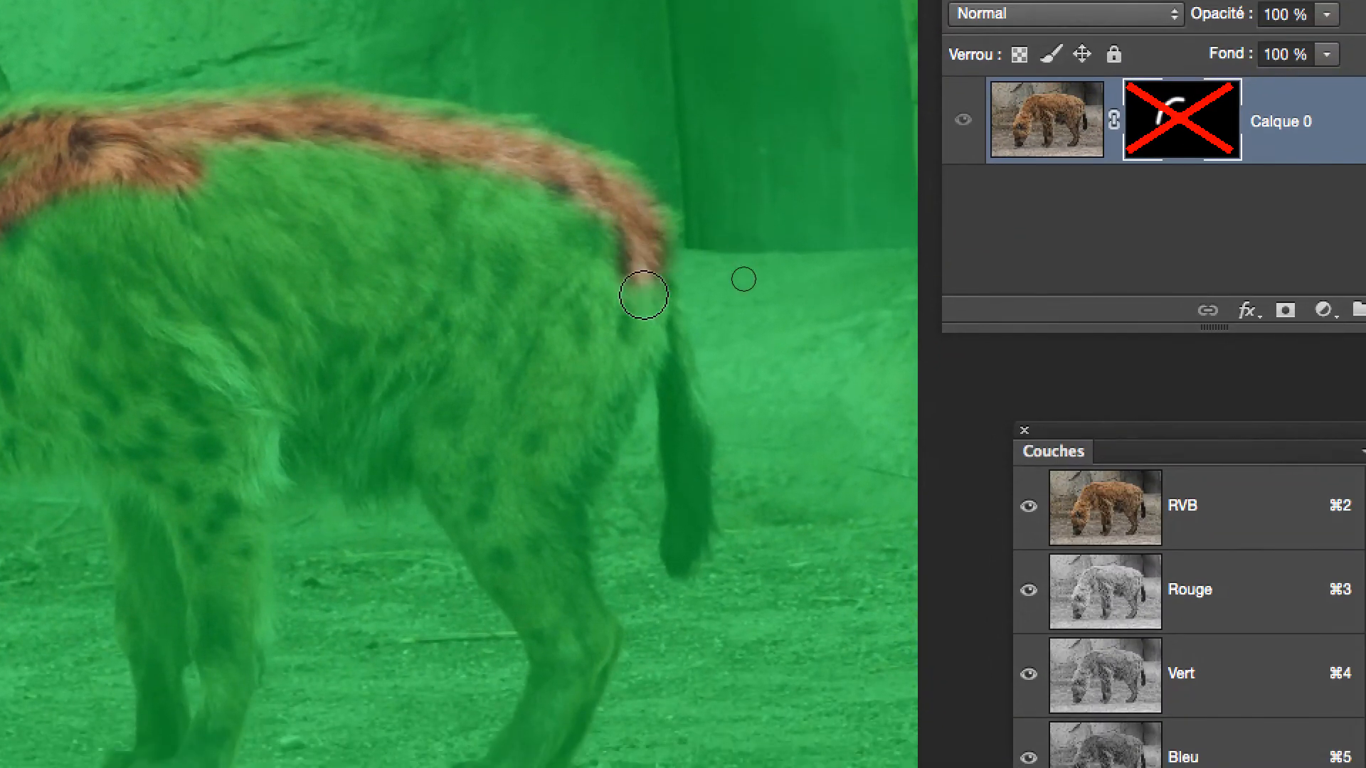
# Paint the mask white down the rump and thigh, along the belly, chest, neck and ear, widening the band inside the outline.
pyautogui.moveTo(644, 295)
pyautogui.mouseDown()
pyautogui.moveTo(607, 401)
pyautogui.moveTo(474, 422)
pyautogui.moveTo(347, 408)
pyautogui.moveTo(306, 429)
pyautogui.mouseUp()
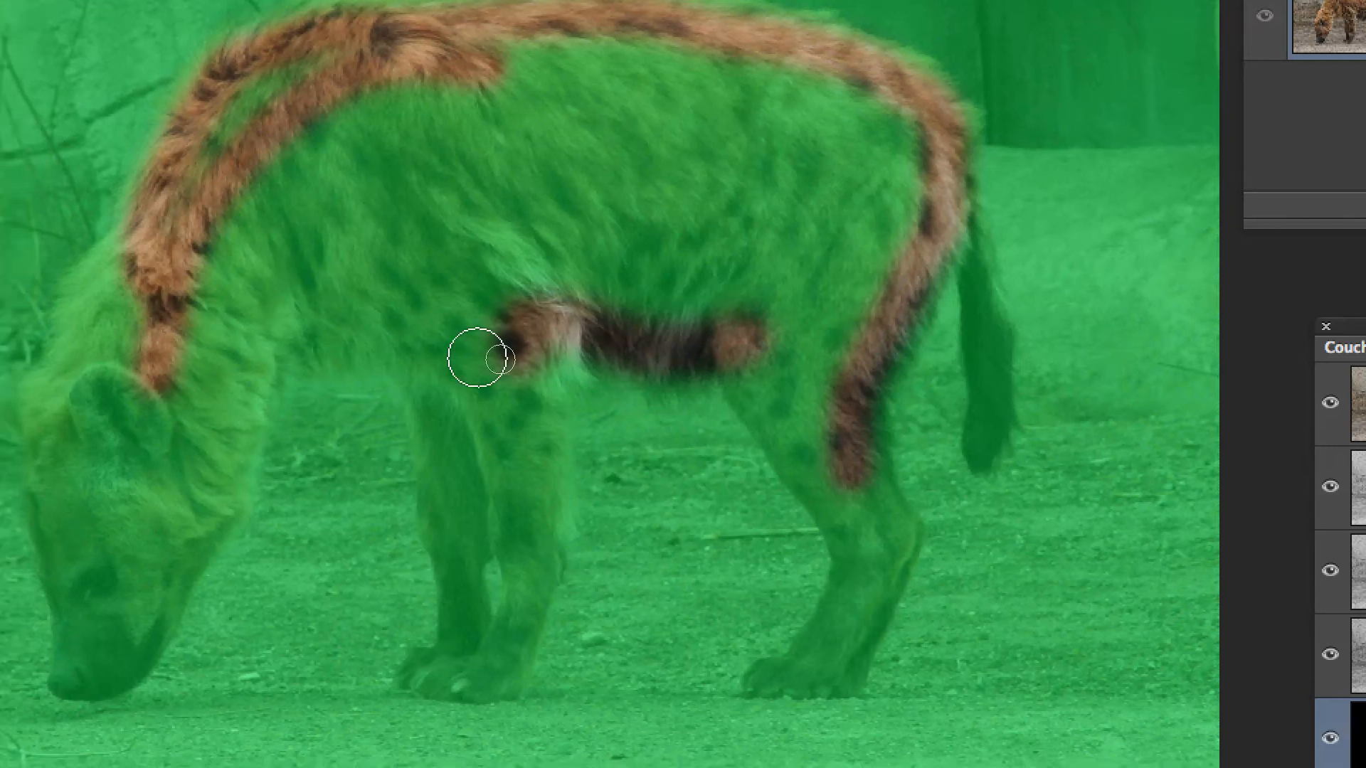
pyautogui.moveTo(477, 357)
pyautogui.mouseDown()
pyautogui.moveTo(456, 380)
pyautogui.moveTo(285, 344)
pyautogui.moveTo(218, 431)
pyautogui.mouseUp()
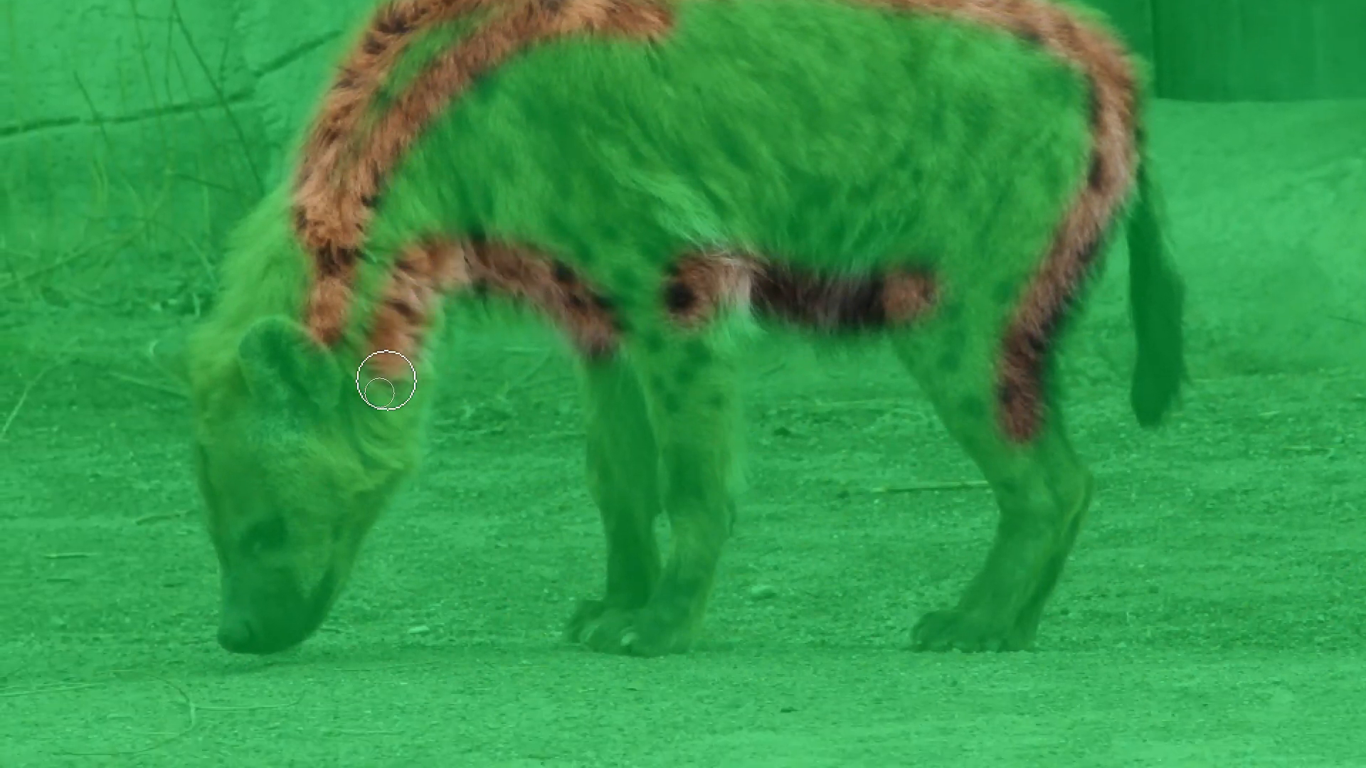
pyautogui.moveTo(387, 381)
pyautogui.mouseDown()
pyautogui.moveTo(378, 406)
pyautogui.moveTo(351, 387)
pyautogui.moveTo(338, 347)
pyautogui.moveTo(515, 125)
pyautogui.moveTo(639, 69)
pyautogui.mouseUp()
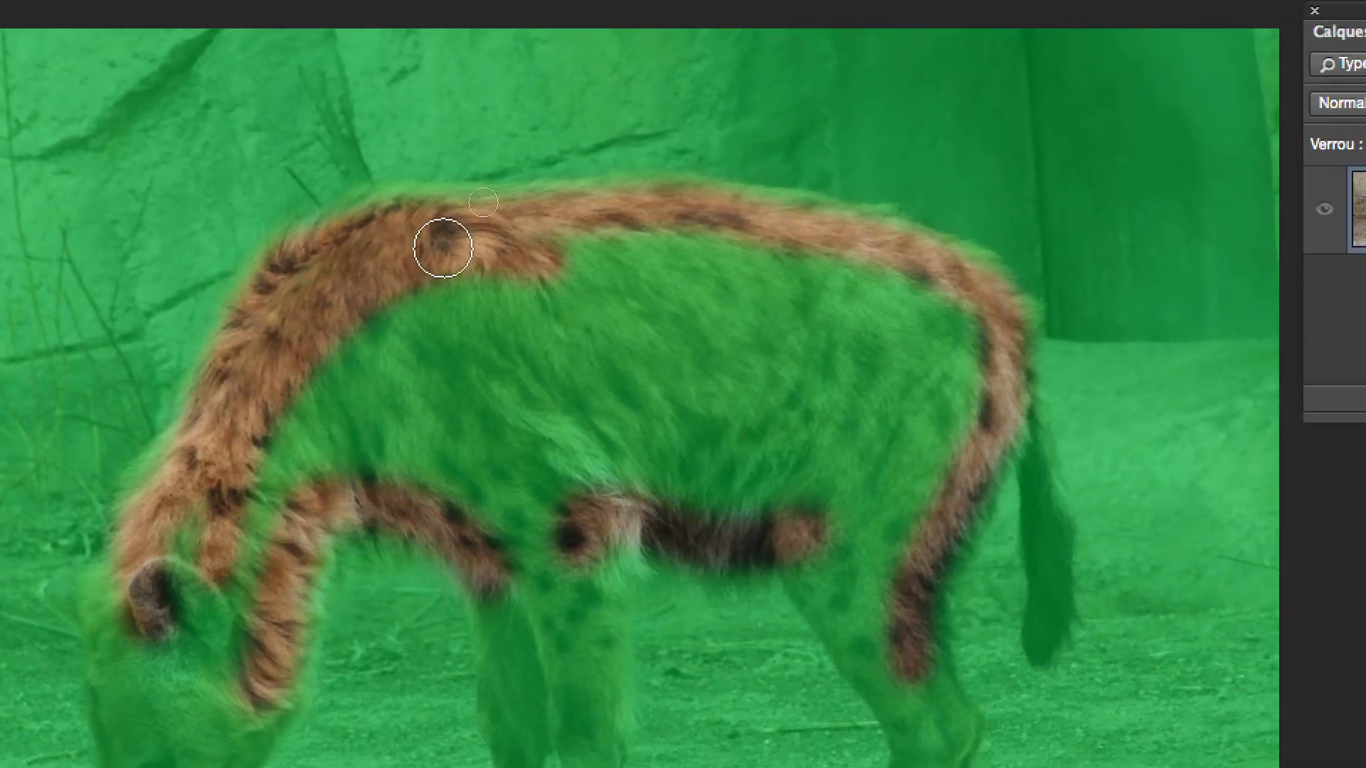
pyautogui.moveTo(442, 248)
pyautogui.mouseDown()
pyautogui.moveTo(654, 233)
pyautogui.moveTo(919, 299)
pyautogui.moveTo(966, 331)
pyautogui.mouseUp()
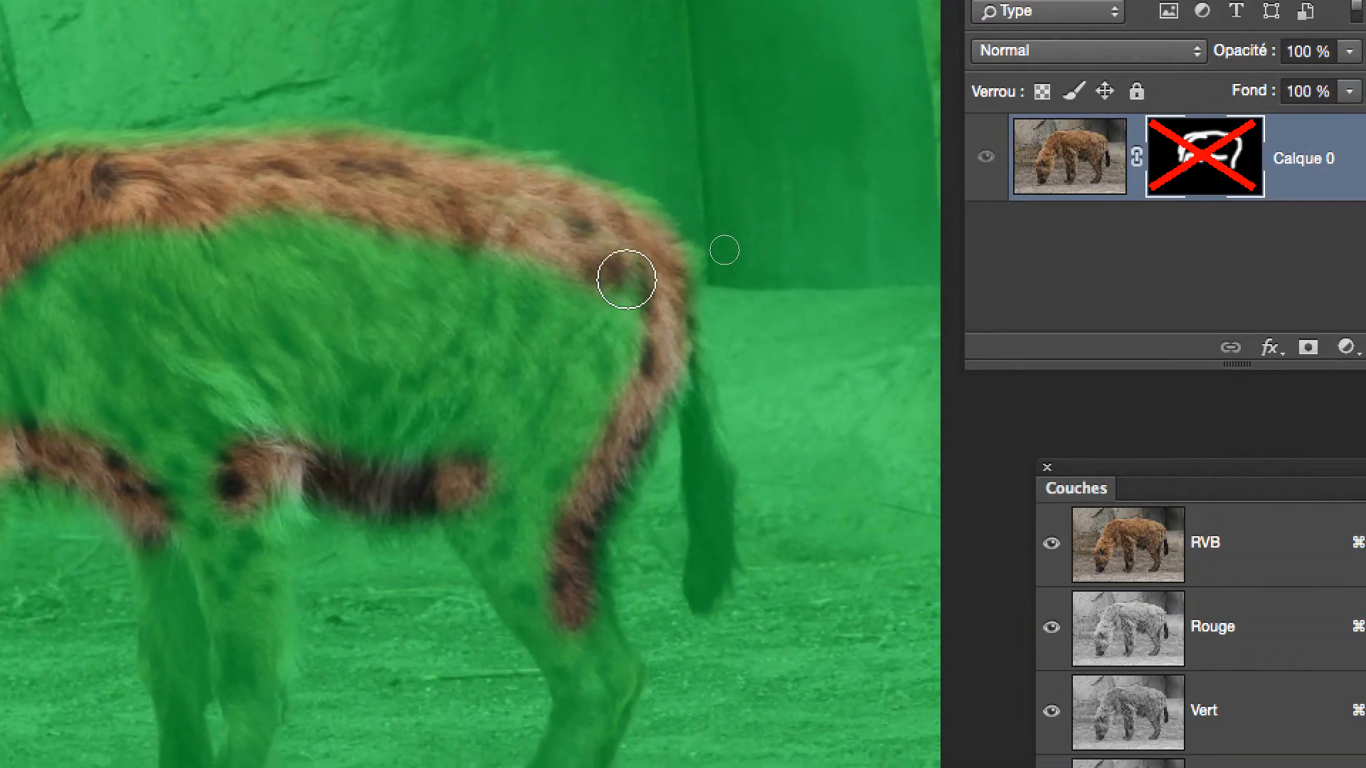
pyautogui.moveTo(627, 279)
pyautogui.mouseDown()
pyautogui.moveTo(626, 377)
pyautogui.moveTo(564, 500)
pyautogui.moveTo(502, 500)
pyautogui.moveTo(378, 451)
pyautogui.mouseUp()
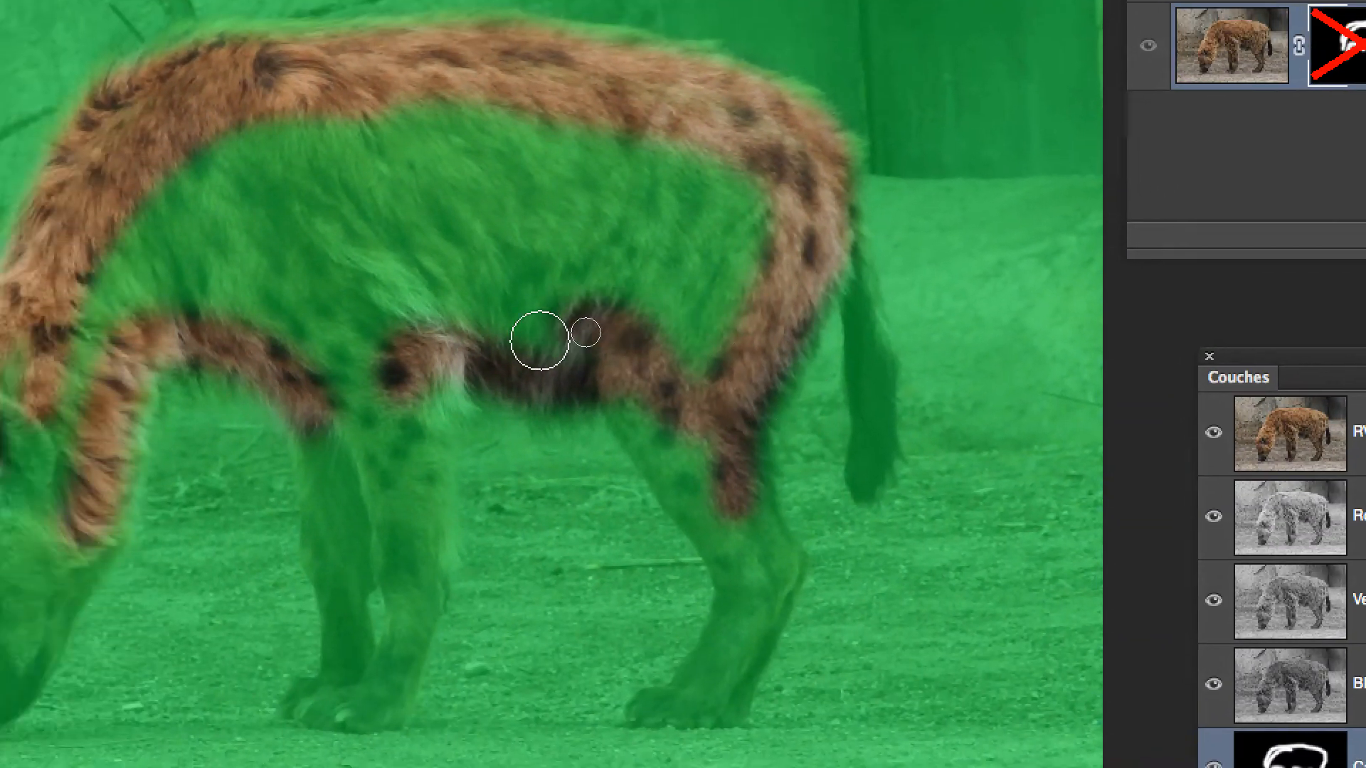
pyautogui.moveTo(540, 340)
pyautogui.mouseDown()
pyautogui.moveTo(378, 371)
pyautogui.moveTo(291, 353)
pyautogui.moveTo(218, 309)
pyautogui.moveTo(71, 361)
pyautogui.mouseUp()
pyautogui.moveTo(325, 375); pyautogui.dragTo(362, 408)
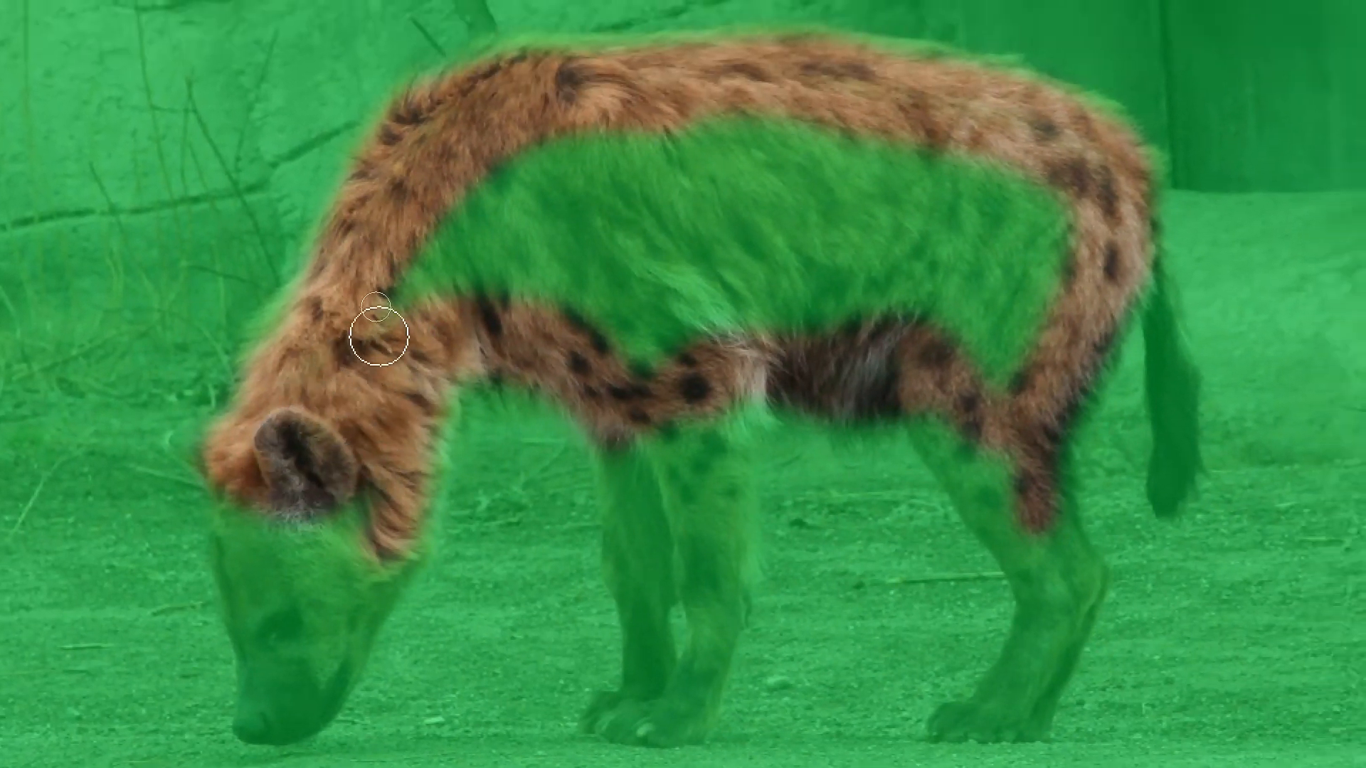
# Fill the rest of the hyena's shoulder and flank on the mask with white, using a larger brush for the centre.
pyautogui.moveTo(412, 298); pyautogui.dragTo(548, 354)
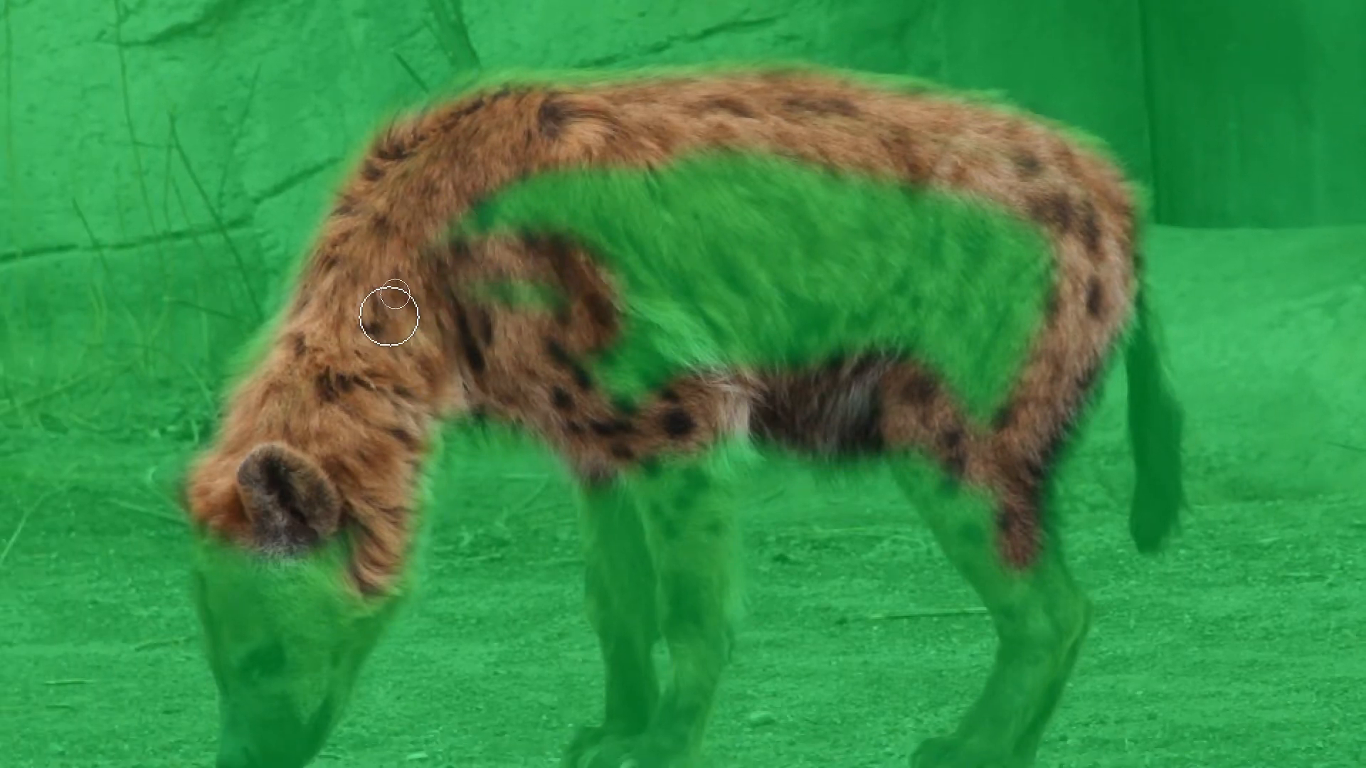
pyautogui.moveTo(389, 317); pyautogui.dragTo(590, 369)
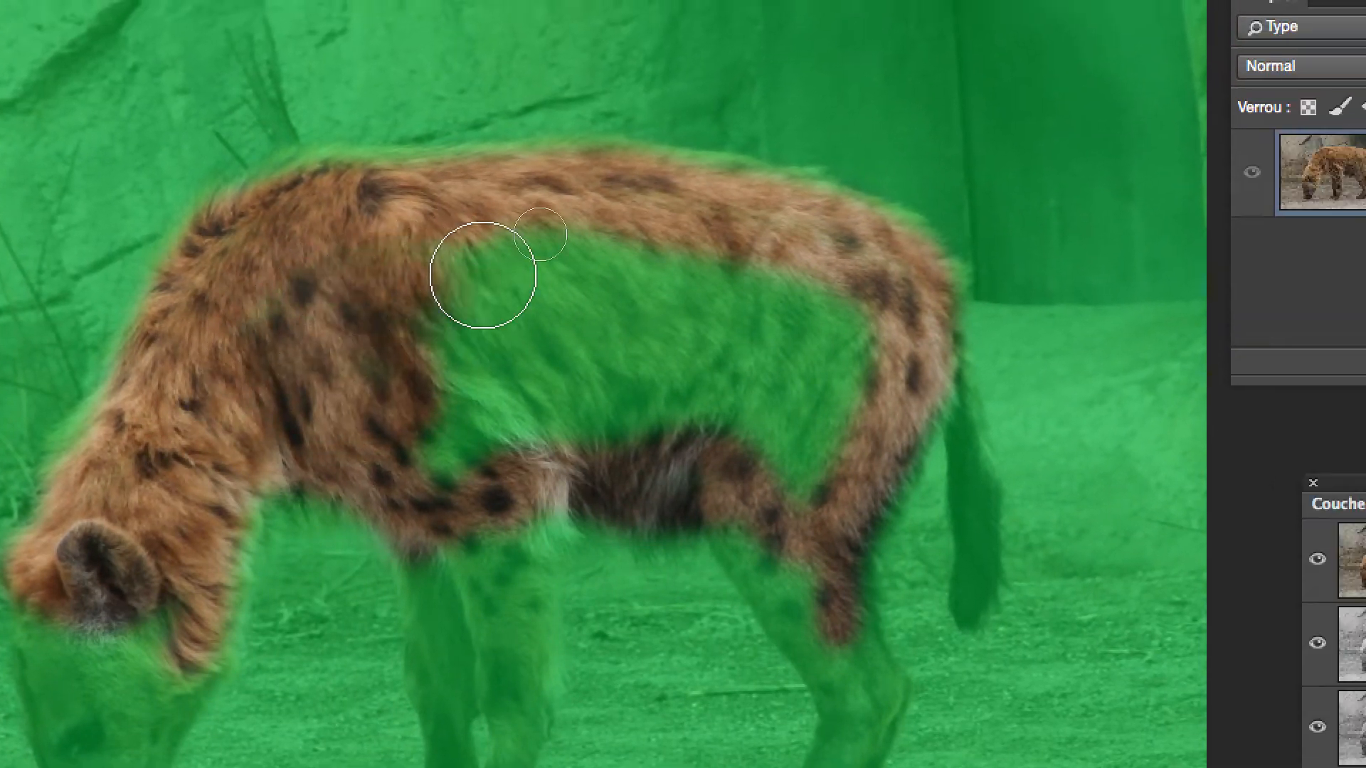
pyautogui.moveTo(483, 275)
pyautogui.mouseDown()
pyautogui.moveTo(767, 300)
pyautogui.moveTo(854, 352)
pyautogui.moveTo(805, 452)
pyautogui.moveTo(791, 403)
pyautogui.mouseUp()
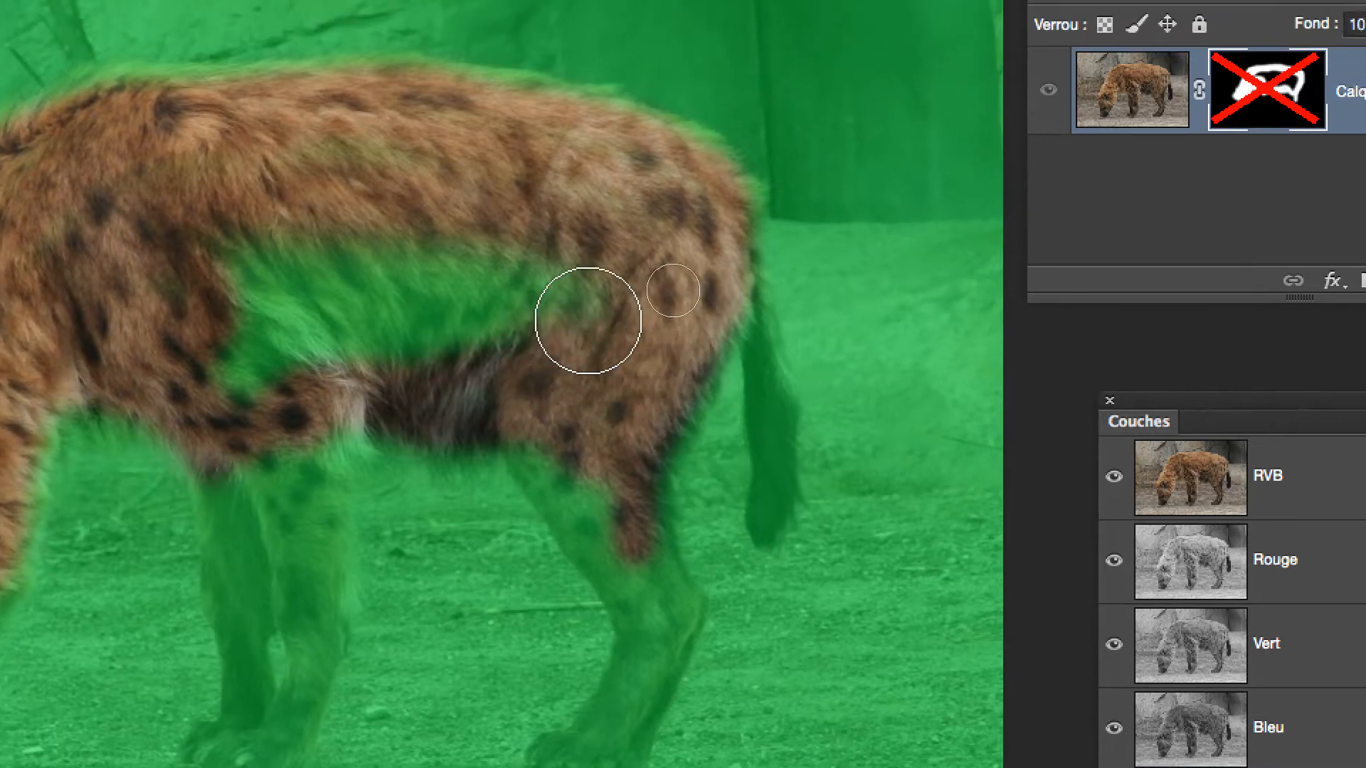
pyautogui.moveTo(588, 321)
pyautogui.mouseDown()
pyautogui.moveTo(259, 349)
pyautogui.moveTo(289, 263)
pyautogui.moveTo(526, 262)
pyautogui.moveTo(406, 290)
pyautogui.moveTo(369, 217)
pyautogui.moveTo(451, 214)
pyautogui.moveTo(227, 251)
pyautogui.mouseUp()
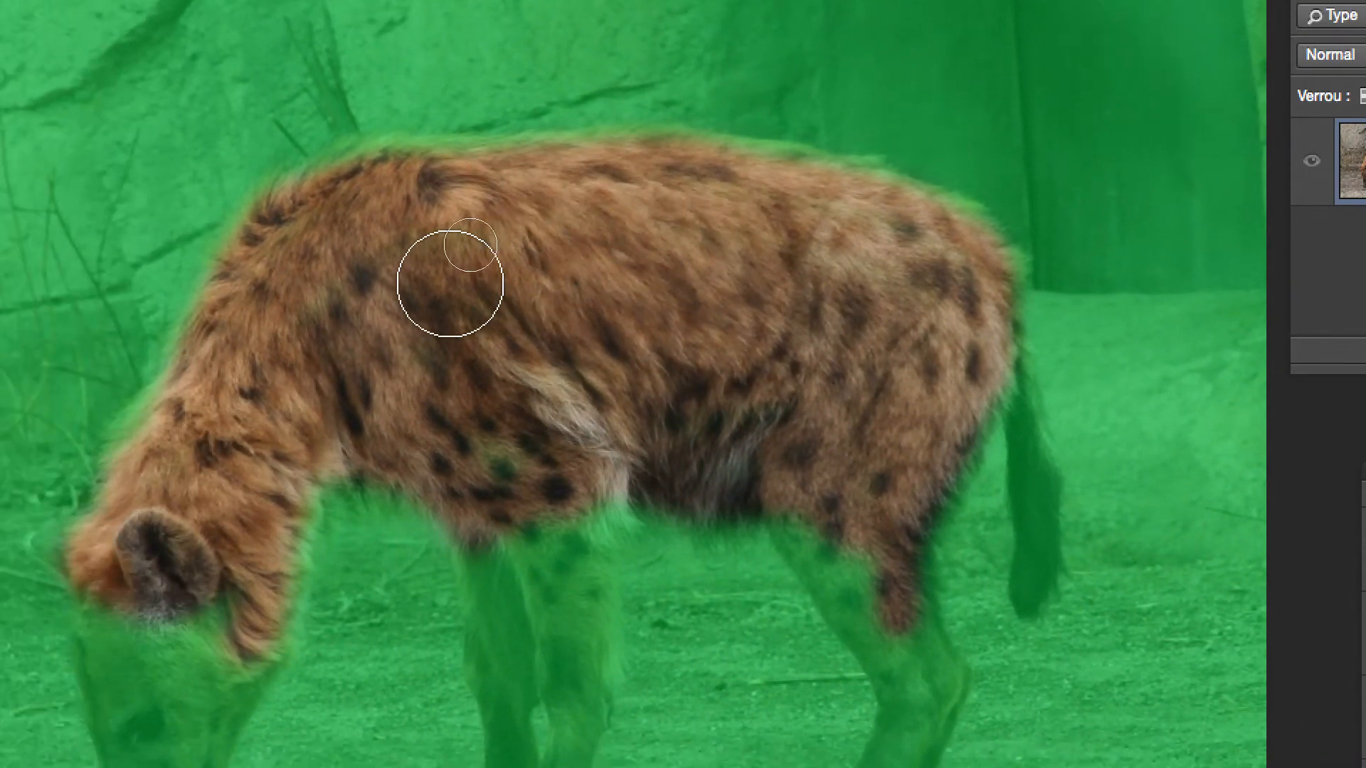
pyautogui.moveTo(451, 284); pyautogui.dragTo(409, 292)
pyautogui.scroll(5, 406, 194)
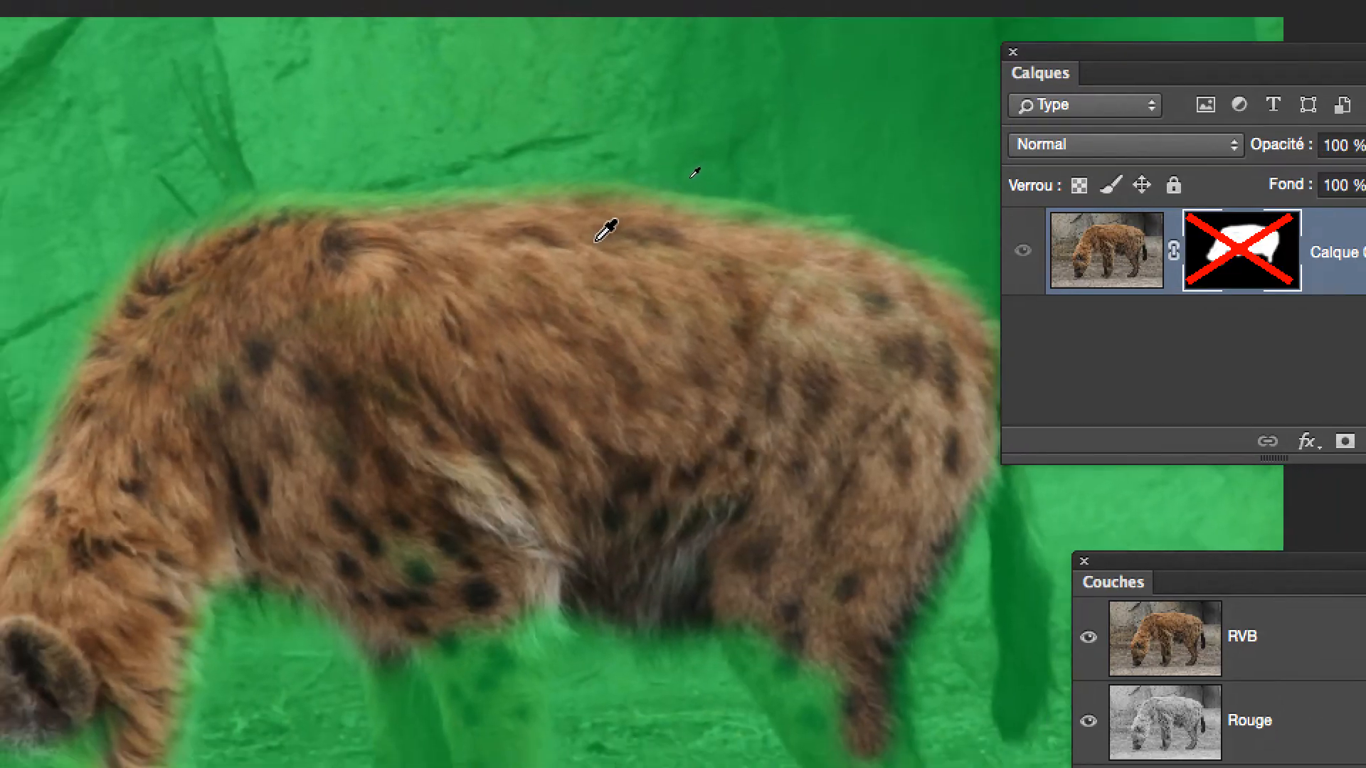
# Set a smaller brush with 25% hardness and paint a white band on the mask along the contour of the hyena's face and muzzle.
pyautogui.scroll(-2, 596, 241)
pyautogui.press('space')
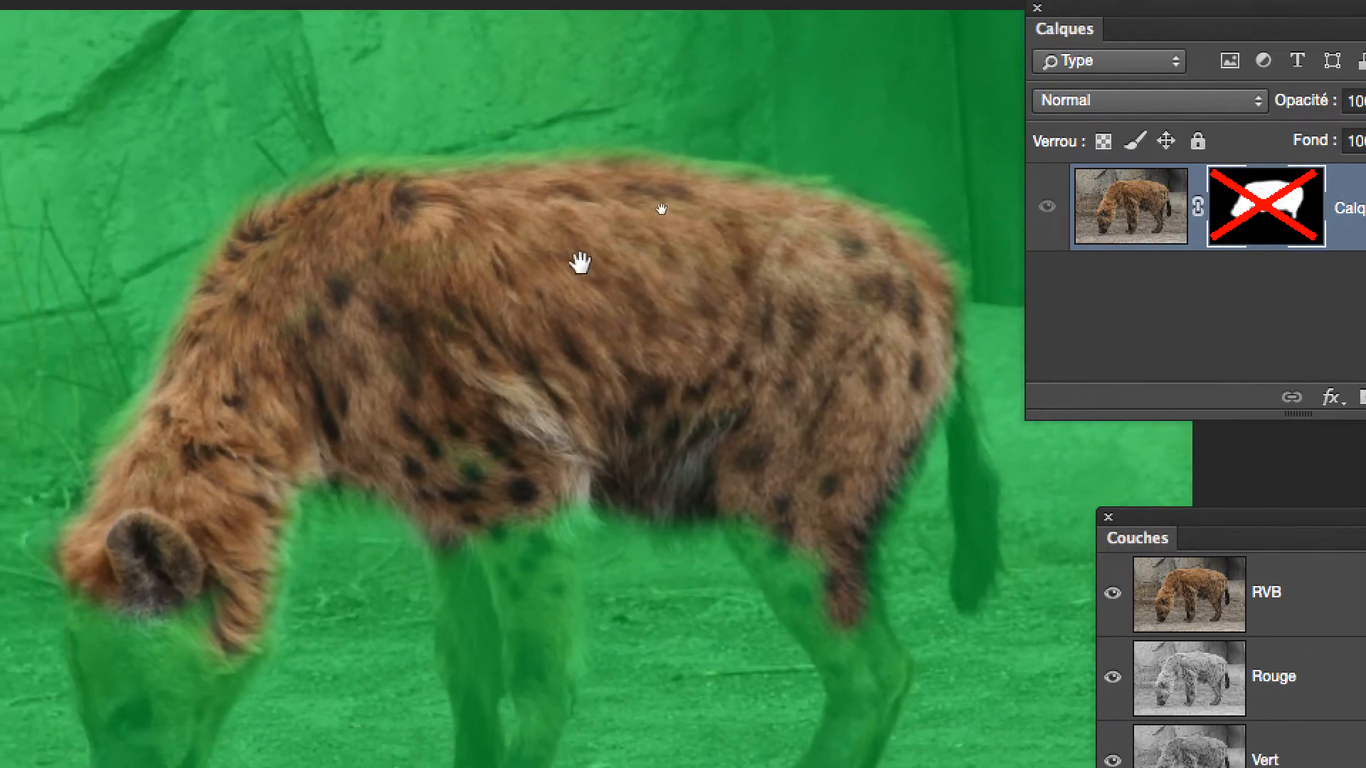
pyautogui.moveTo(581, 263)
pyautogui.mouseDown()
pyautogui.moveTo(447, 174)
pyautogui.moveTo(370, 201)
pyautogui.mouseUp()
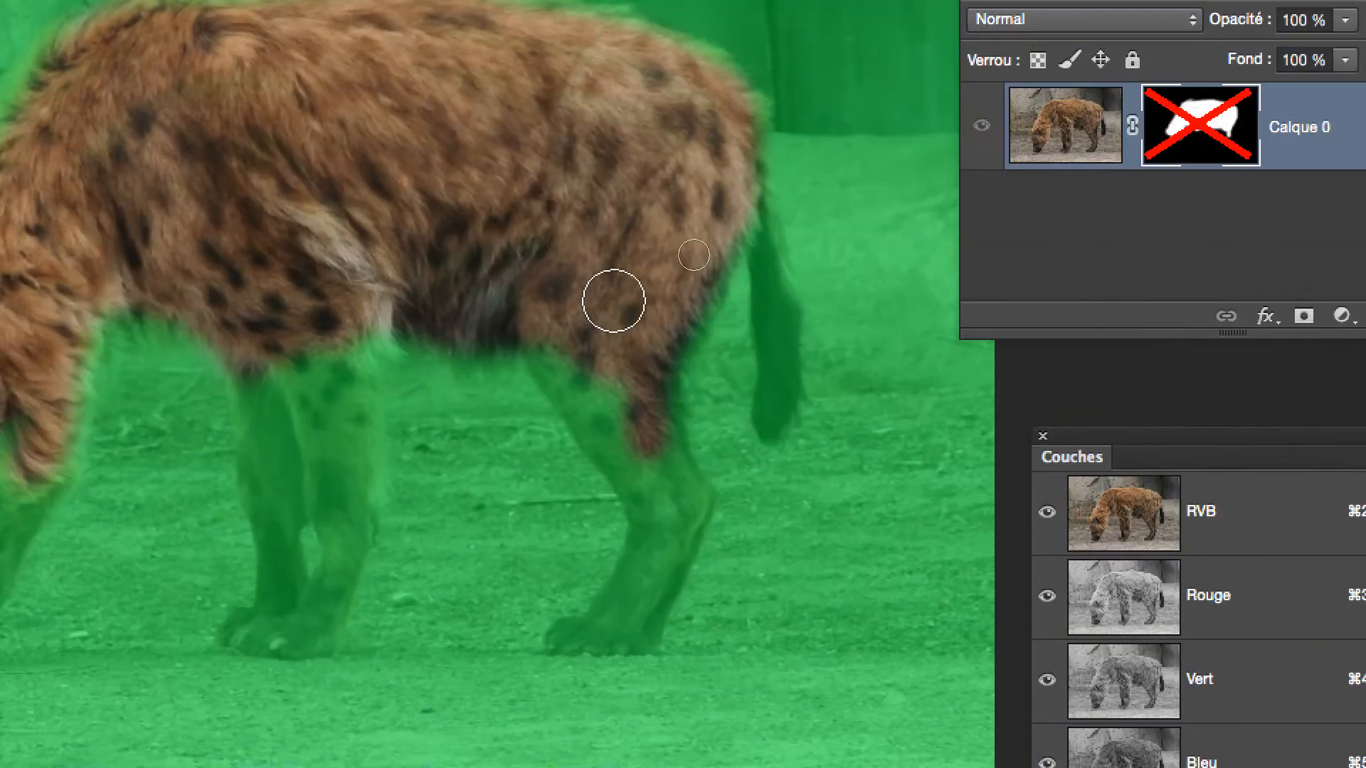
pyautogui.moveTo(204, 0); pyautogui.dragTo(293, 0)
pyautogui.moveTo(592, 292)
pyautogui.mouseDown()
pyautogui.moveTo(574, 301)
pyautogui.moveTo(619, 383)
pyautogui.mouseUp()
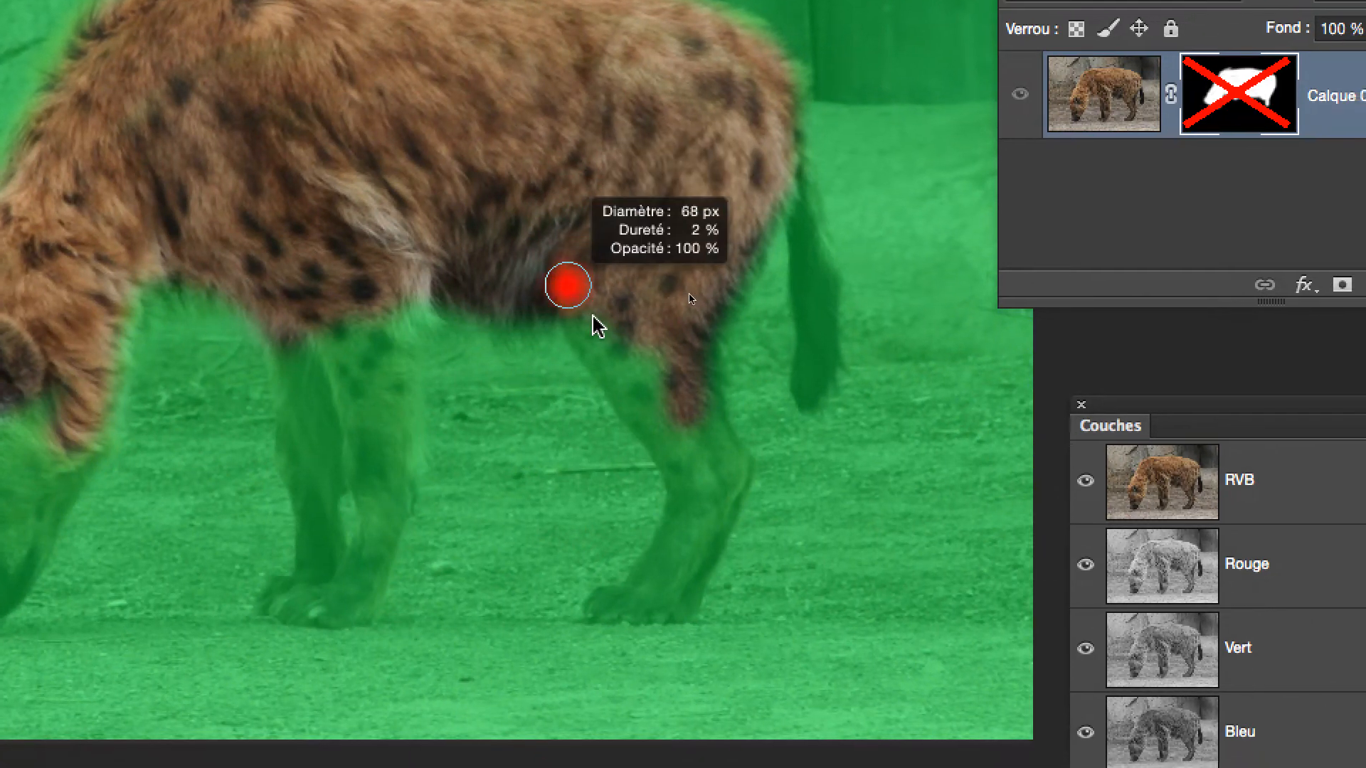
pyautogui.moveTo(598, 326); pyautogui.dragTo(575, 461)
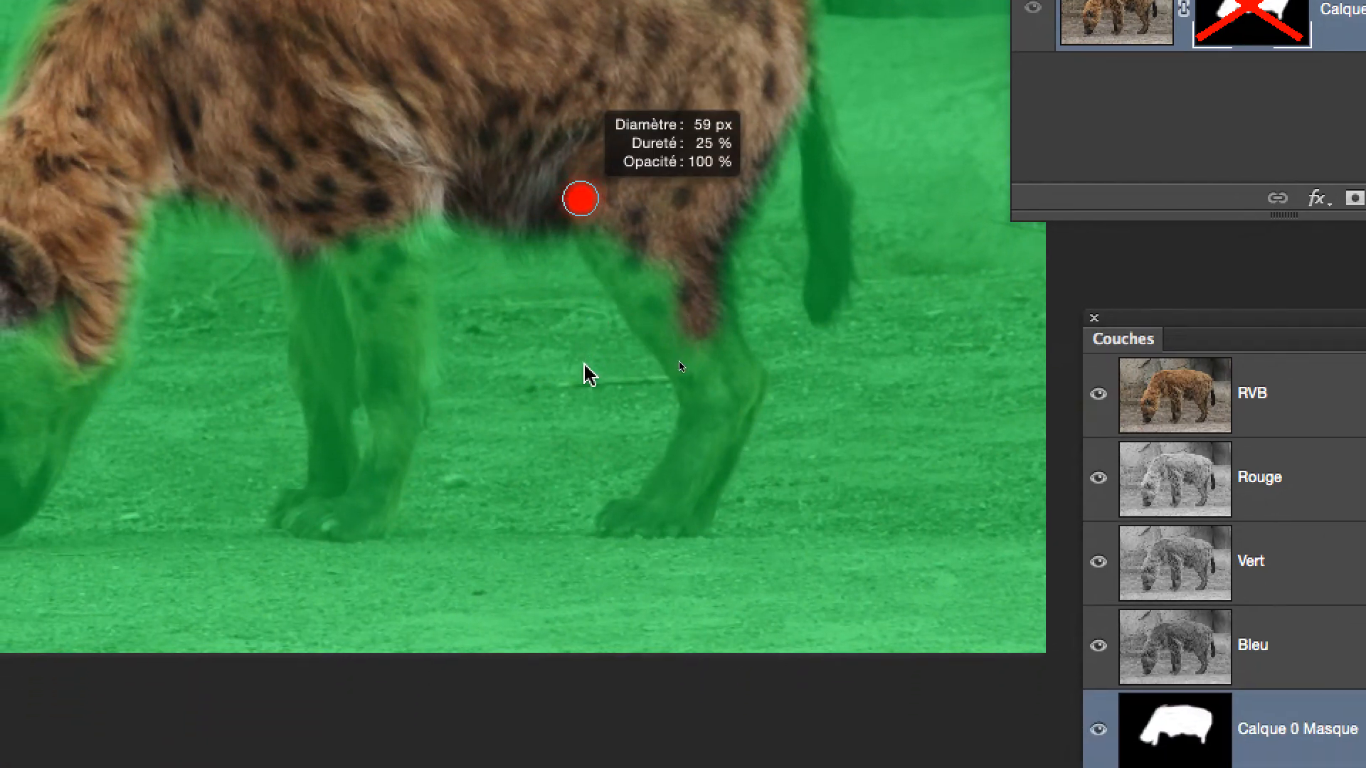
pyautogui.moveTo(584, 374); pyautogui.dragTo(581, 370)
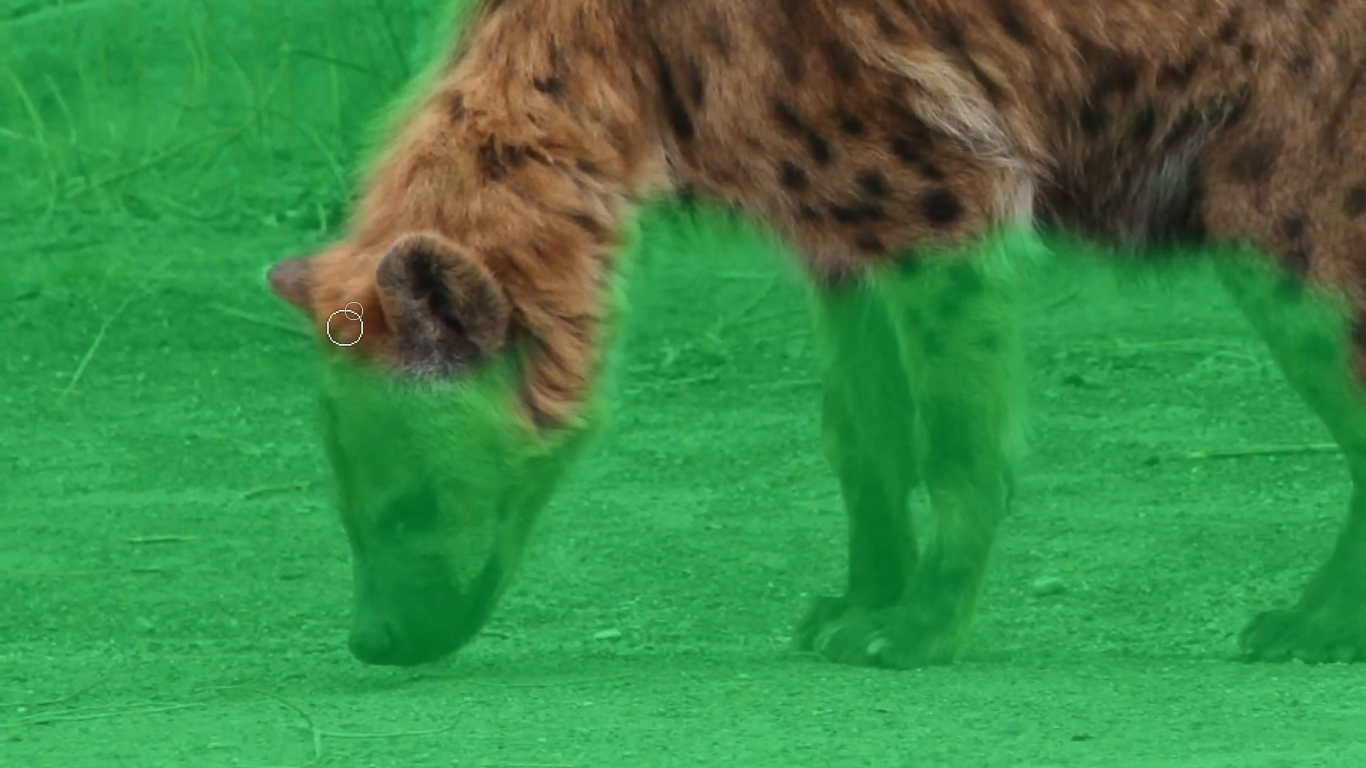
pyautogui.moveTo(345, 360); pyautogui.dragTo(368, 516)
pyautogui.moveTo(355, 419)
pyautogui.mouseDown()
pyautogui.moveTo(360, 459)
pyautogui.moveTo(388, 444)
pyautogui.moveTo(429, 351)
pyautogui.mouseUp()
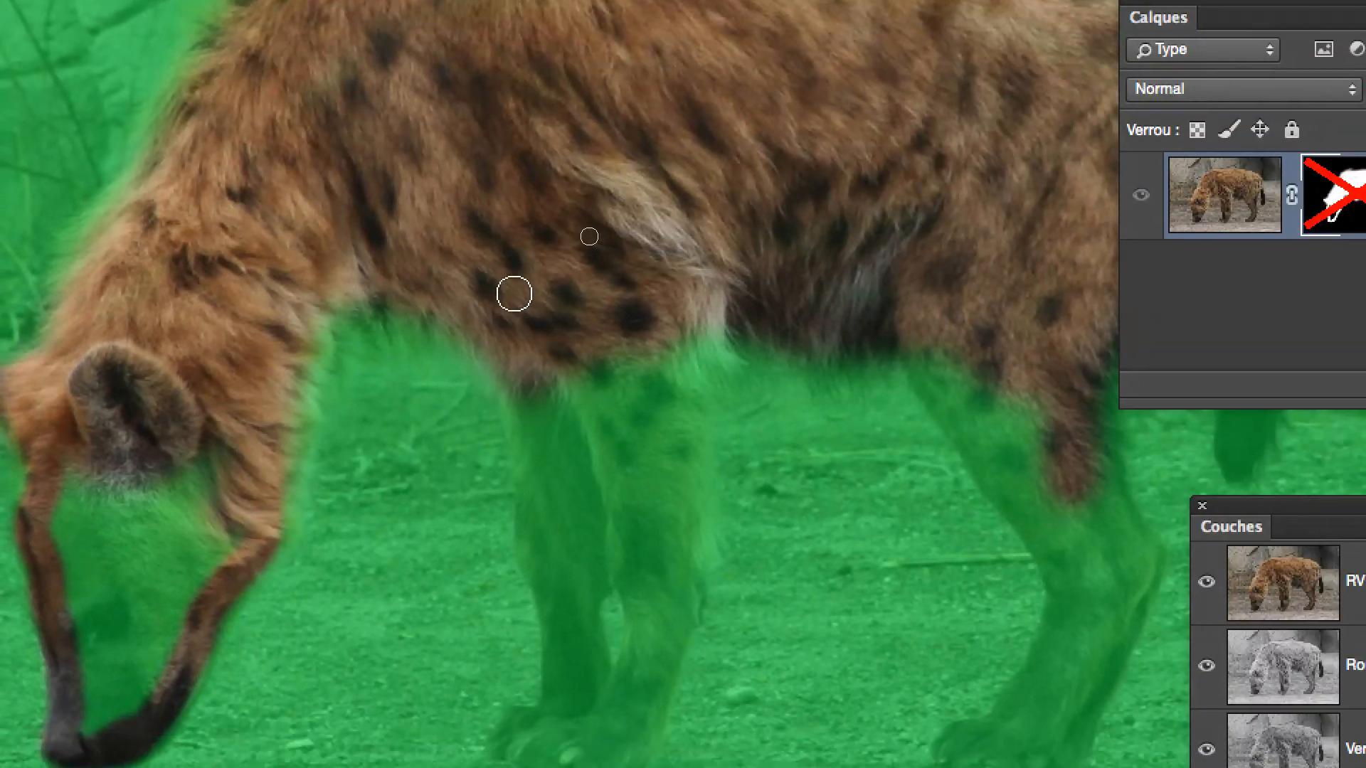
# Paint the hyena's front legs and paws white on the mask, outlining their edges and filling the inside with a larger brush.
pyautogui.moveTo(686, 204)
pyautogui.mouseDown()
pyautogui.moveTo(693, 374)
pyautogui.moveTo(711, 419)
pyautogui.mouseUp()
pyautogui.moveTo(525, 375); pyautogui.dragTo(539, 575)
pyautogui.moveTo(530, 451)
pyautogui.mouseDown()
pyautogui.moveTo(513, 461)
pyautogui.moveTo(552, 463)
pyautogui.moveTo(570, 399)
pyautogui.moveTo(571, 212)
pyautogui.mouseUp()
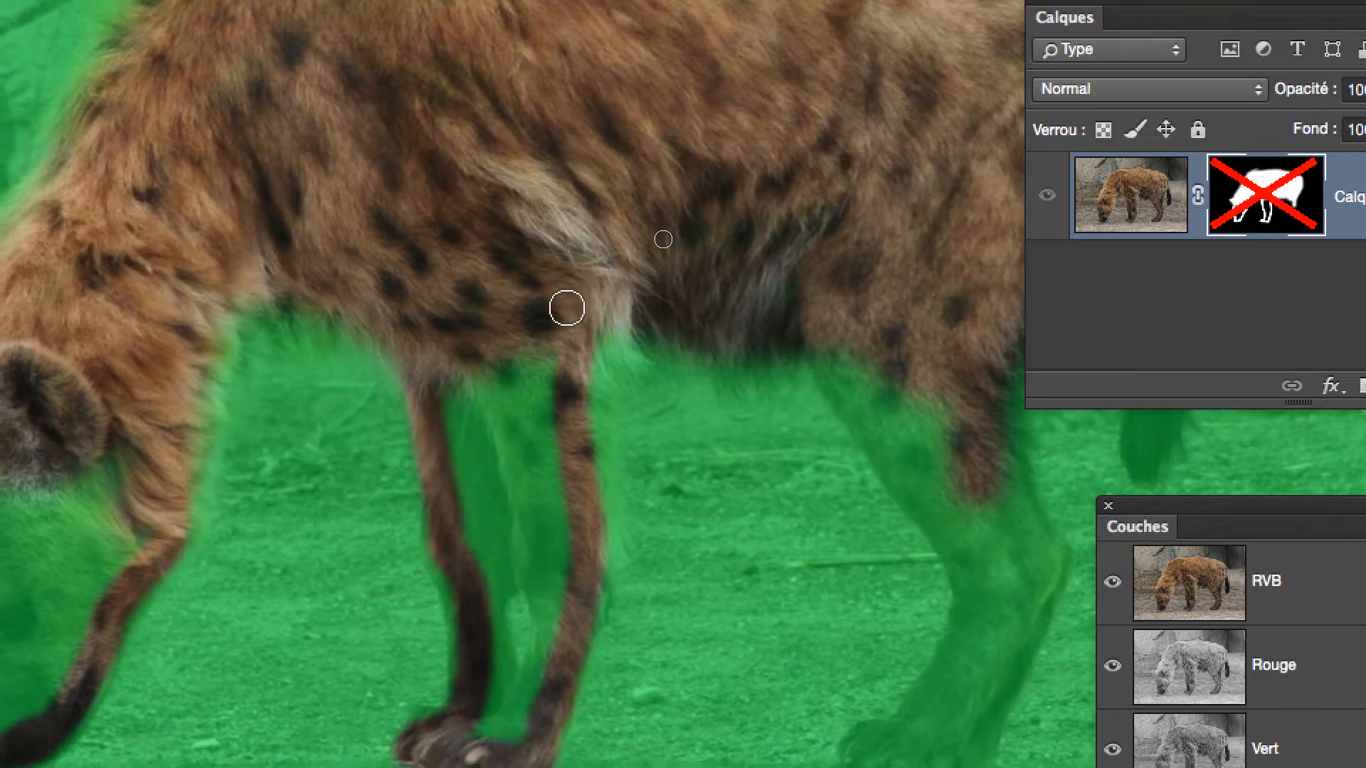
pyautogui.moveTo(548, 323)
pyautogui.mouseDown()
pyautogui.moveTo(574, 426)
pyautogui.moveTo(536, 635)
pyautogui.mouseUp()
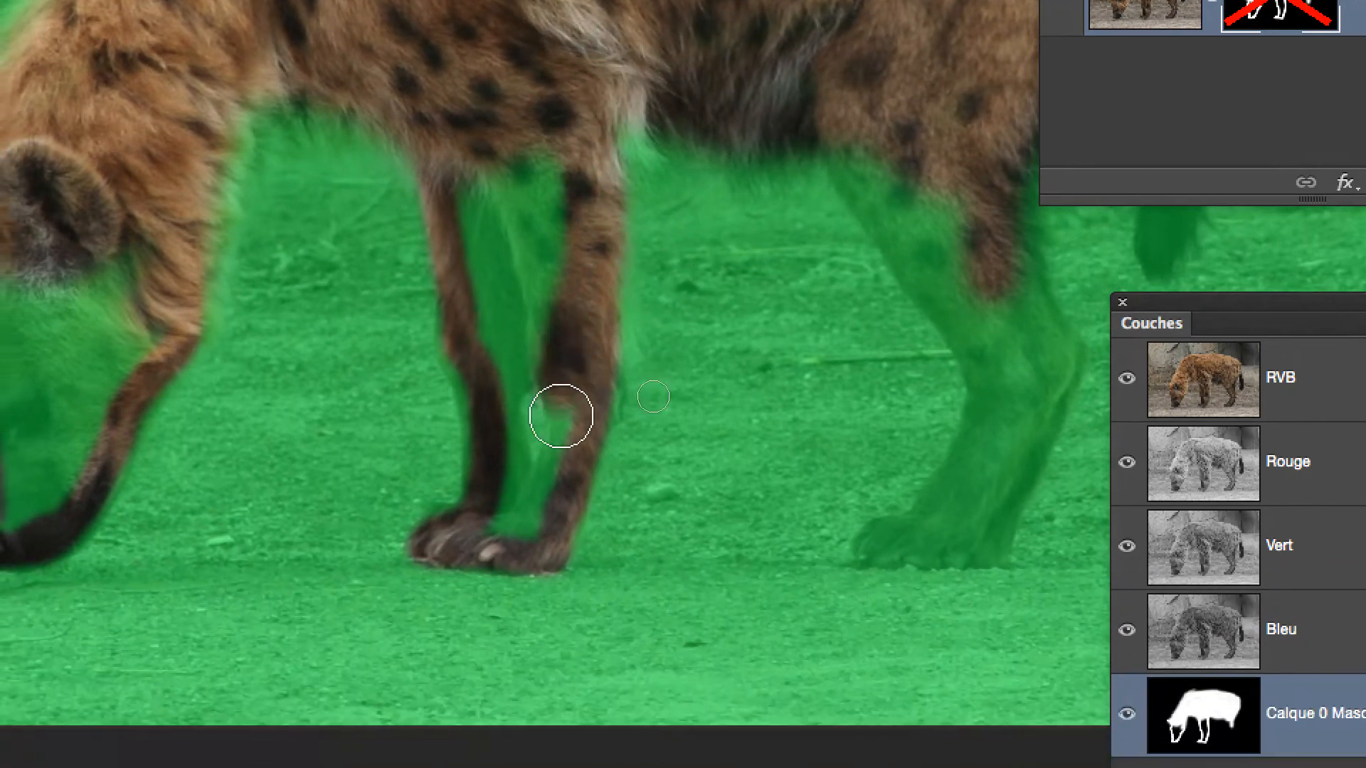
pyautogui.moveTo(560, 424)
pyautogui.mouseDown()
pyautogui.moveTo(522, 508)
pyautogui.moveTo(500, 488)
pyautogui.moveTo(542, 451)
pyautogui.moveTo(546, 194)
pyautogui.mouseUp()
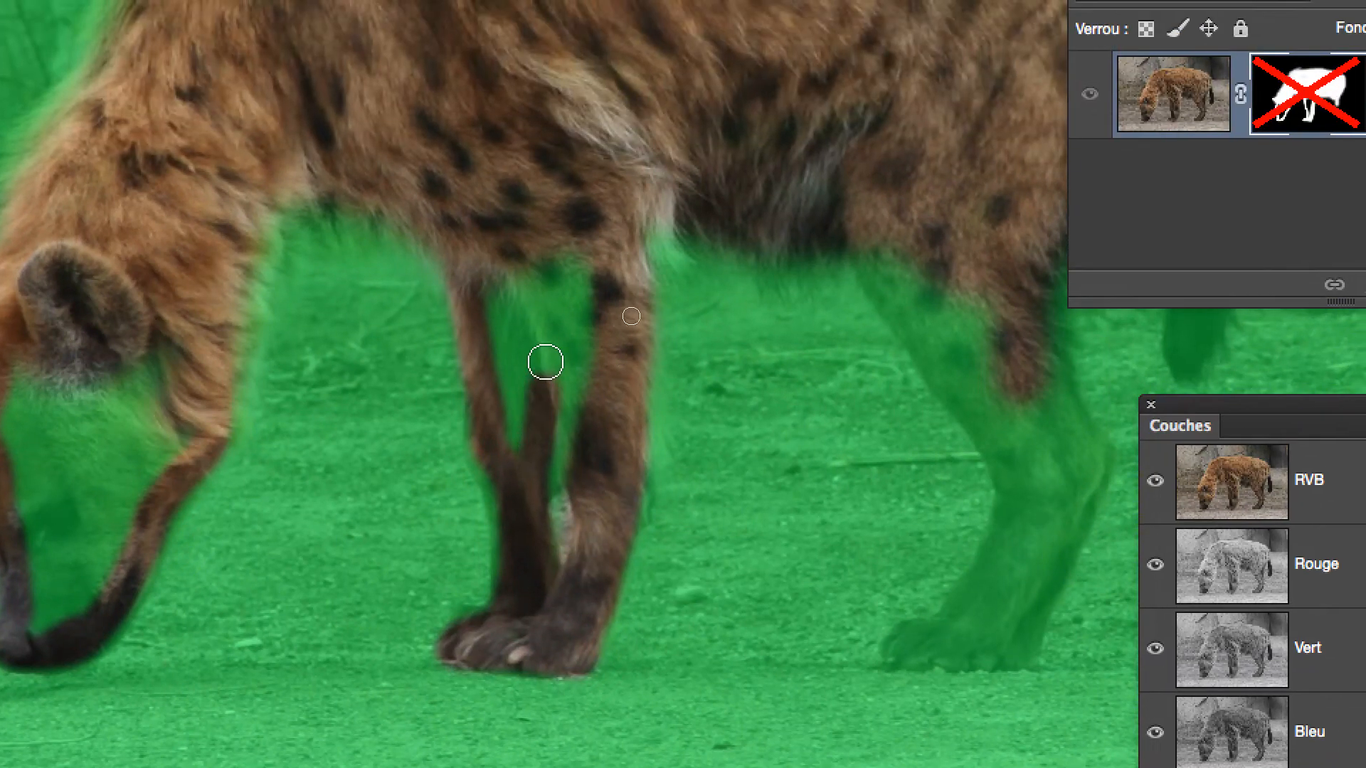
pyautogui.moveTo(546, 362)
pyautogui.mouseDown()
pyautogui.moveTo(576, 455)
pyautogui.moveTo(580, 248)
pyautogui.mouseUp()
pyautogui.moveTo(558, 322)
pyautogui.mouseDown()
pyautogui.moveTo(570, 453)
pyautogui.moveTo(502, 371)
pyautogui.moveTo(504, 530)
pyautogui.mouseUp()
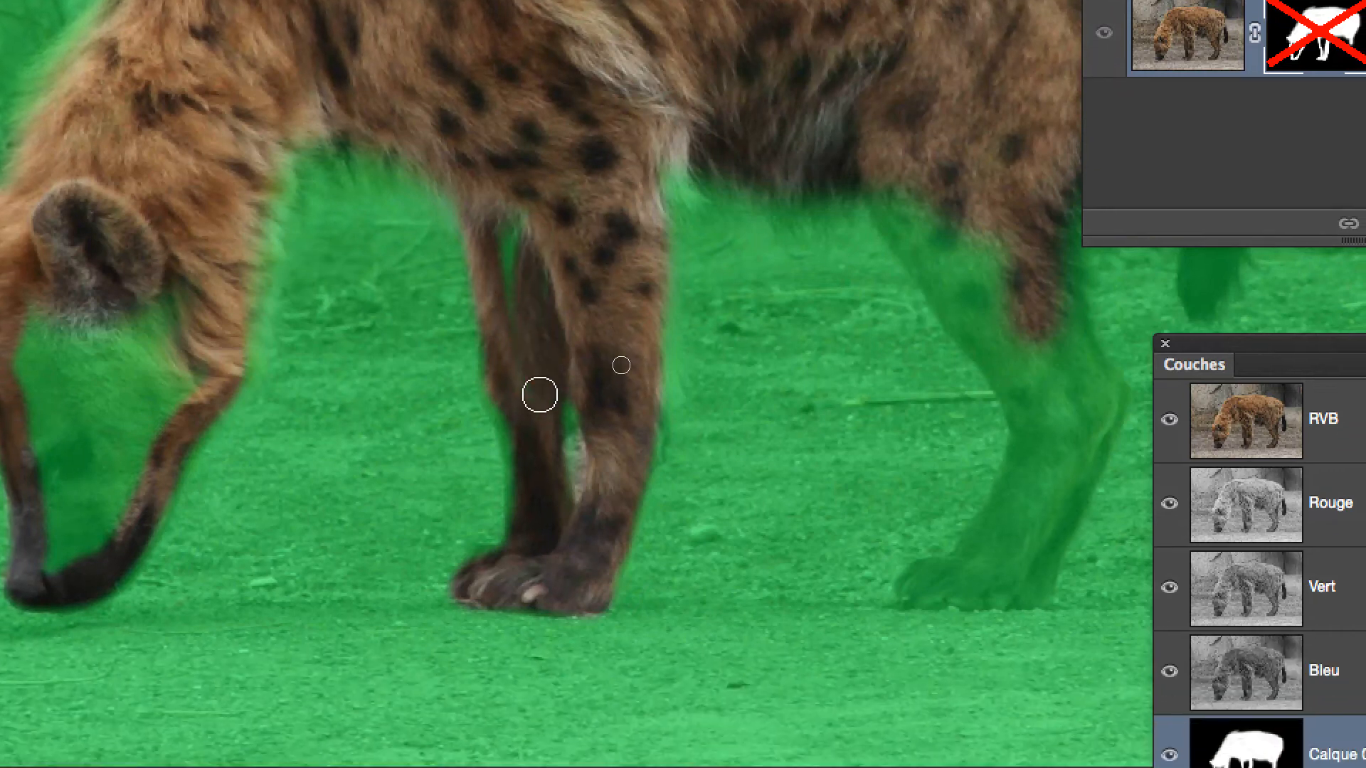
pyautogui.moveTo(540, 395)
pyautogui.mouseDown()
pyautogui.moveTo(501, 191)
pyautogui.moveTo(529, 222)
pyautogui.mouseUp()
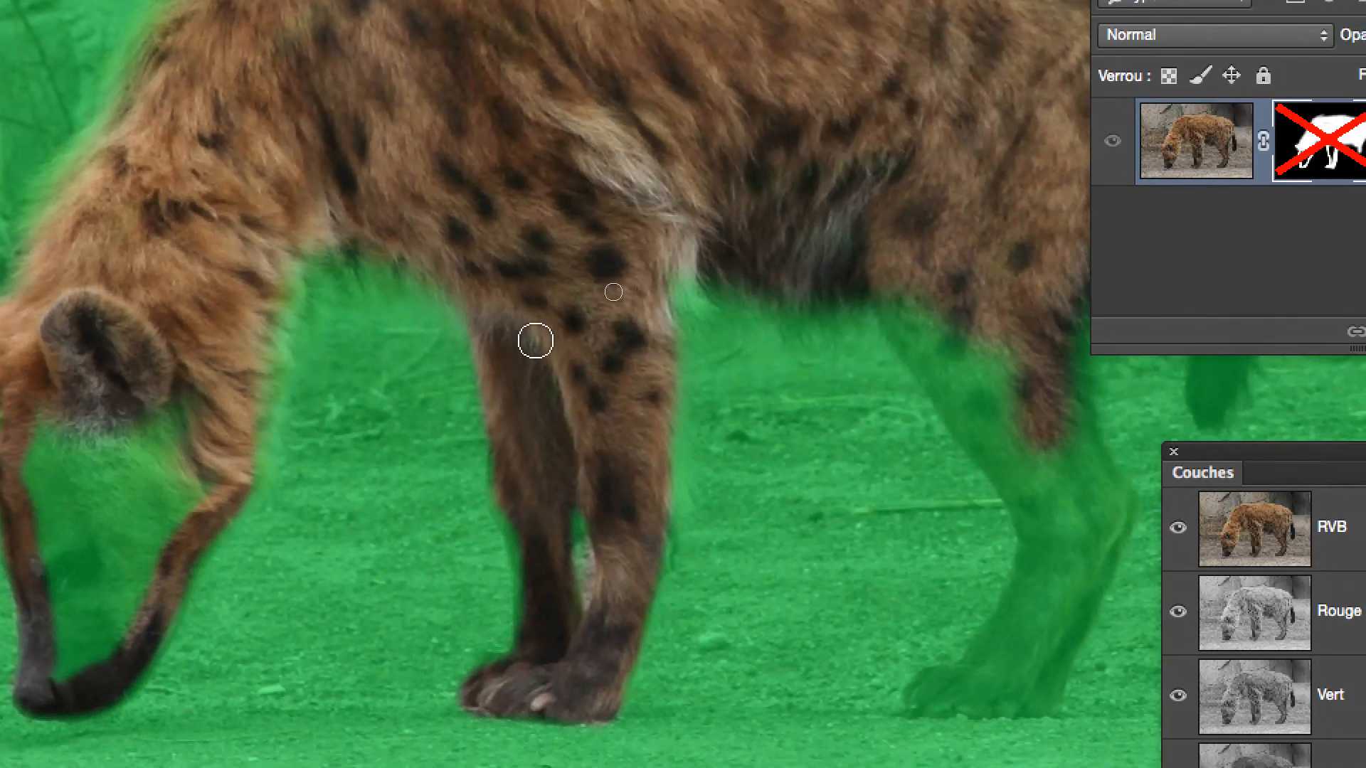
# Paint the hyena's hind legs and paws white on the mask, from the thigh to the ground, and fill their inside.
pyautogui.press('space')
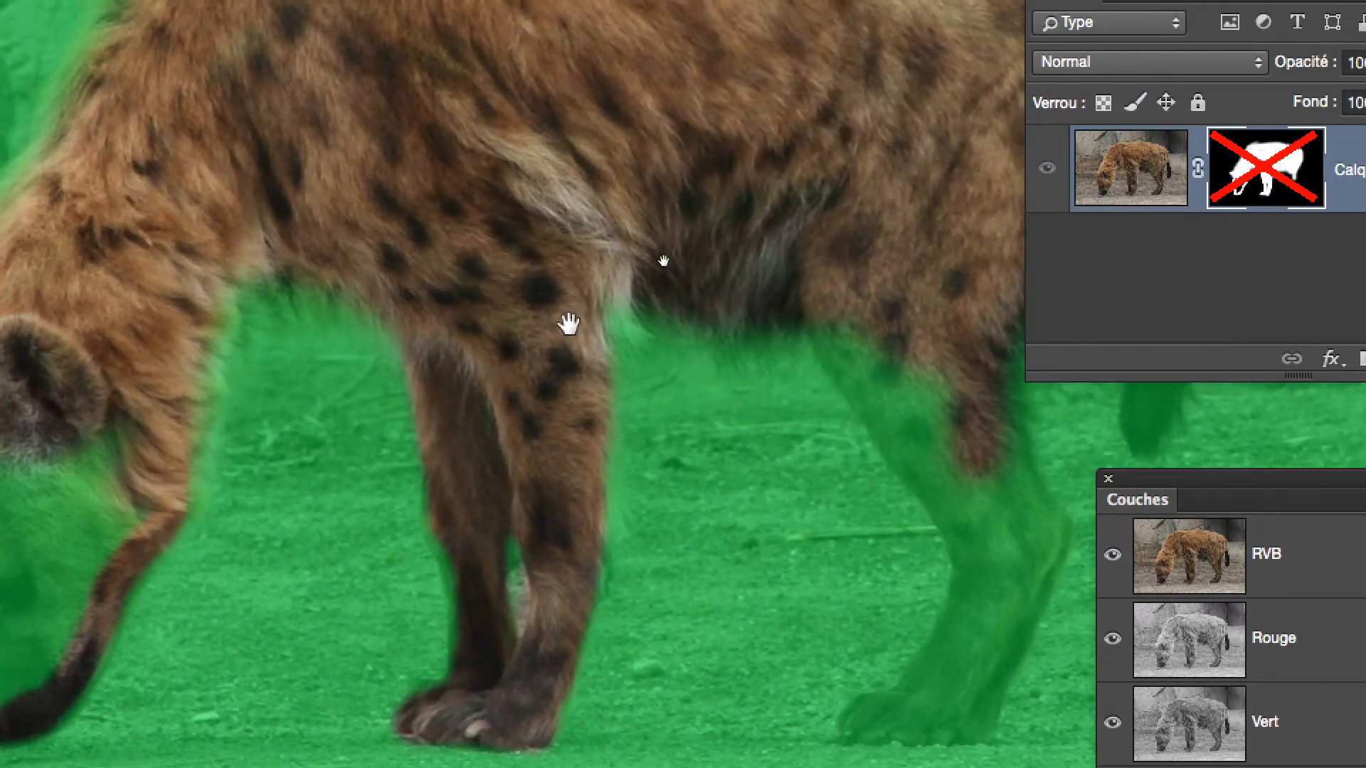
pyautogui.moveTo(569, 323); pyautogui.dragTo(309, 195)
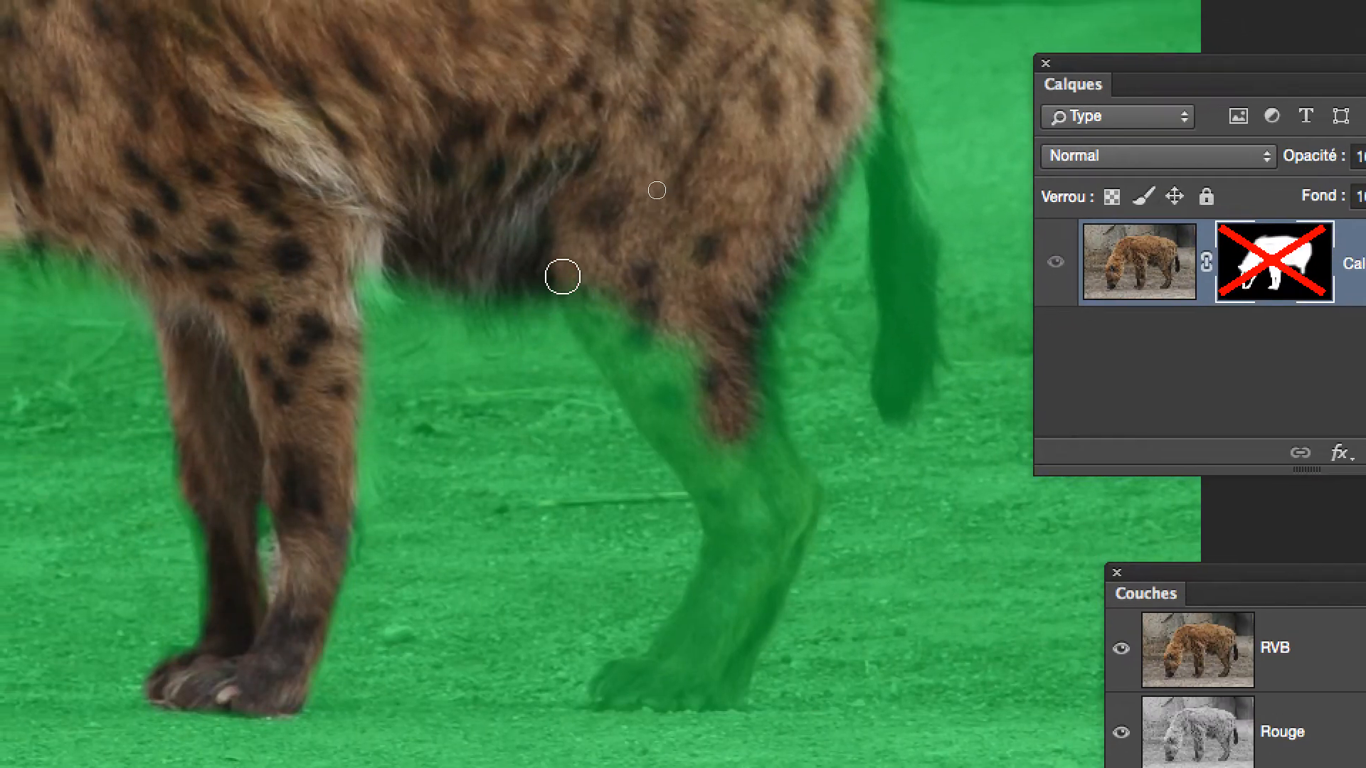
pyautogui.moveTo(552, 183); pyautogui.dragTo(591, 244)
pyautogui.moveTo(576, 297)
pyautogui.mouseDown()
pyautogui.moveTo(696, 472)
pyautogui.moveTo(687, 546)
pyautogui.mouseUp()
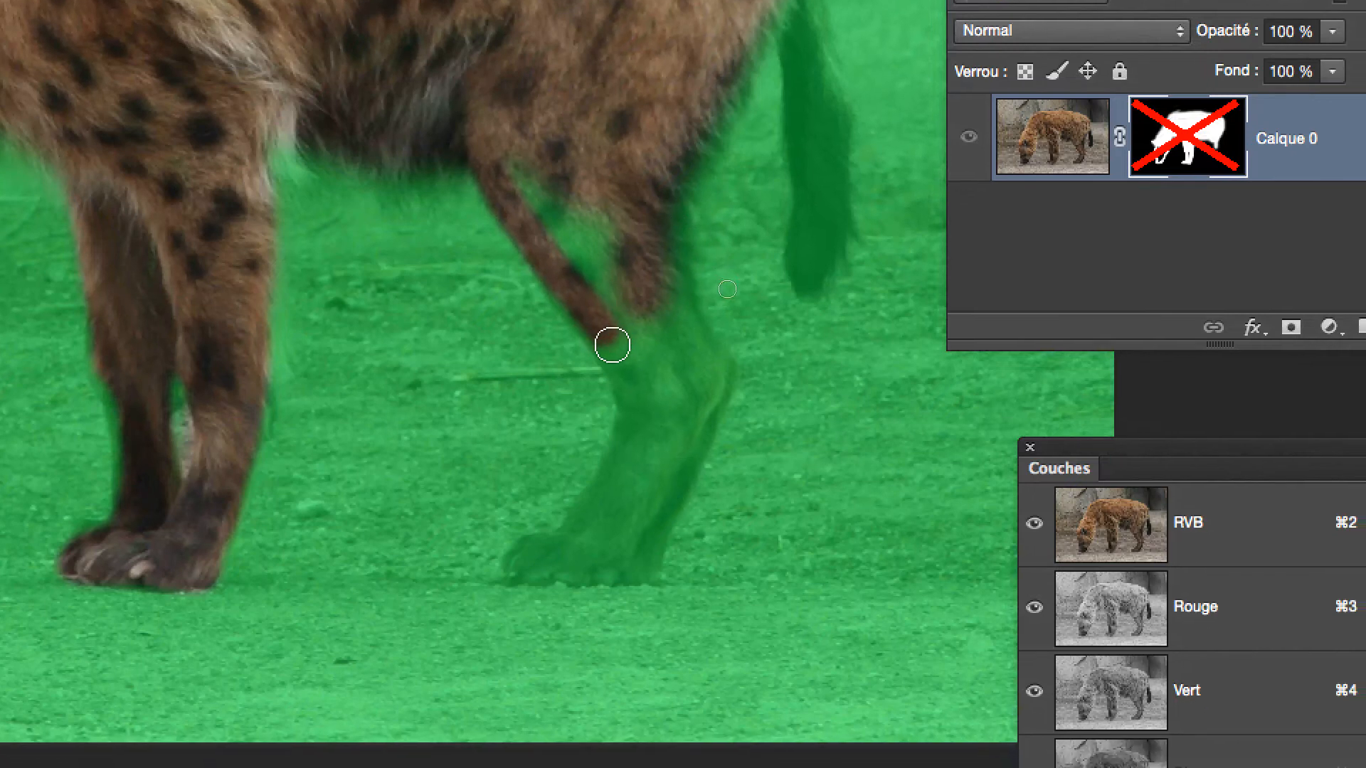
pyautogui.moveTo(617, 388)
pyautogui.mouseDown()
pyautogui.moveTo(582, 464)
pyautogui.moveTo(513, 493)
pyautogui.moveTo(567, 497)
pyautogui.mouseUp()
pyautogui.moveTo(596, 429)
pyautogui.mouseDown()
pyautogui.moveTo(646, 425)
pyautogui.moveTo(721, 250)
pyautogui.mouseUp()
pyautogui.moveTo(643, 363)
pyautogui.mouseDown()
pyautogui.moveTo(655, 342)
pyautogui.moveTo(596, 246)
pyautogui.moveTo(583, 140)
pyautogui.moveTo(612, 285)
pyautogui.mouseUp()
pyautogui.moveTo(633, 335); pyautogui.dragTo(651, 414)
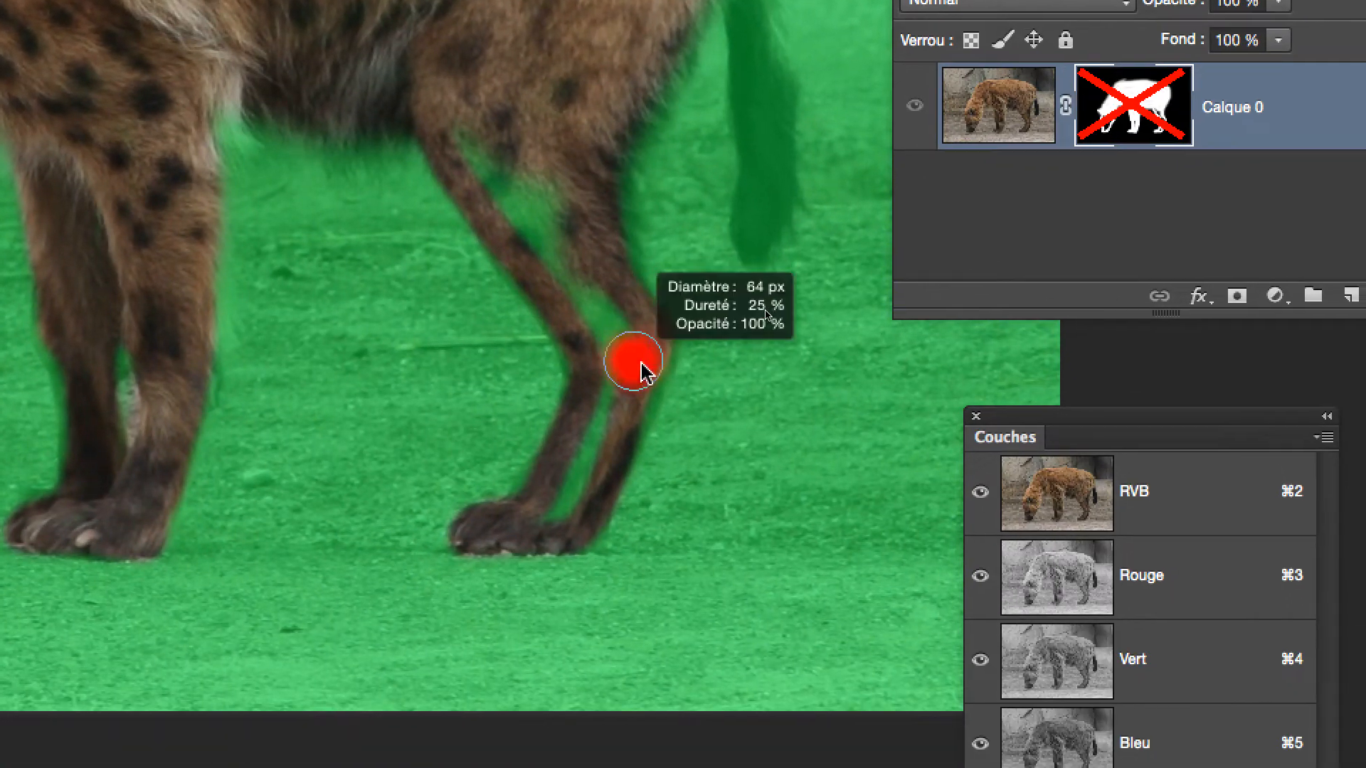
pyautogui.moveTo(641, 363)
pyautogui.mouseDown()
pyautogui.moveTo(572, 514)
pyautogui.moveTo(629, 369)
pyautogui.moveTo(634, 434)
pyautogui.moveTo(647, 369)
pyautogui.moveTo(544, 210)
pyautogui.mouseUp()
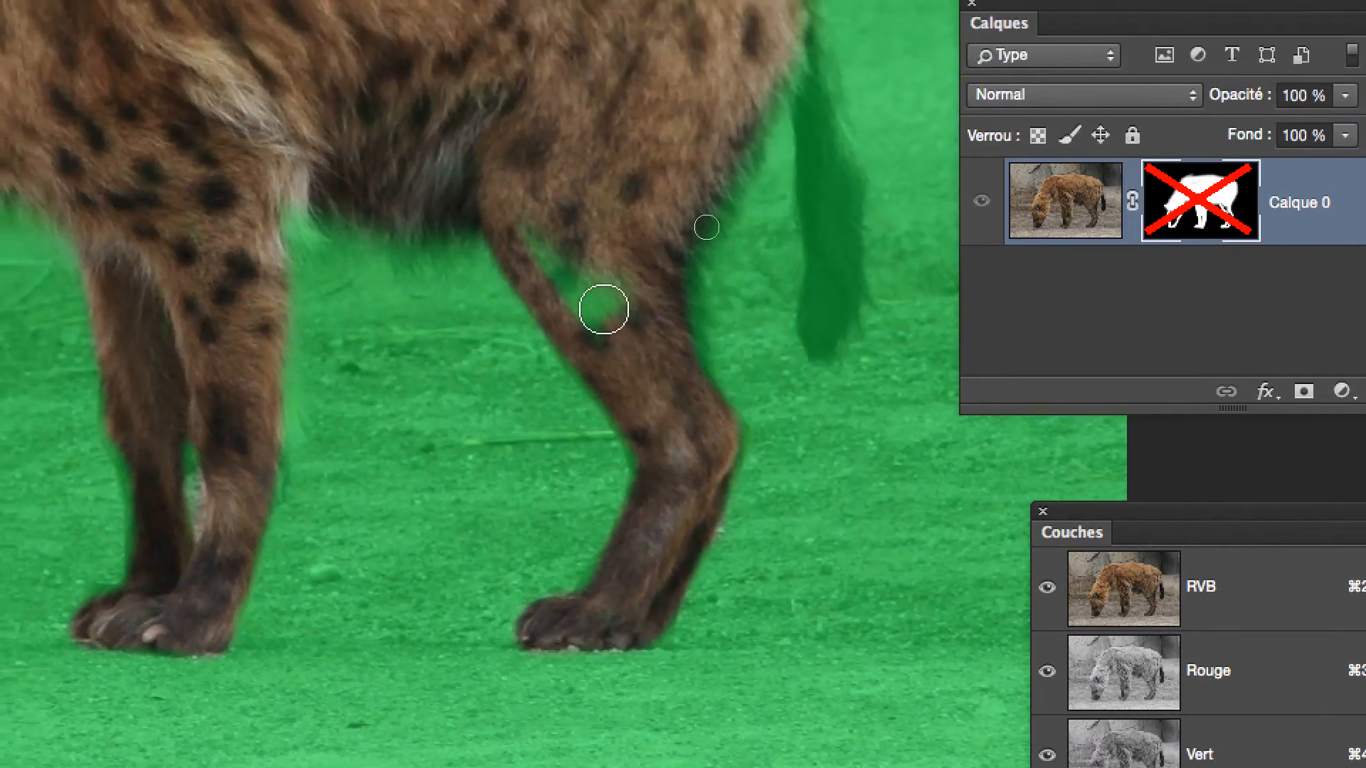
pyautogui.moveTo(604, 310)
pyautogui.mouseDown()
pyautogui.moveTo(554, 239)
pyautogui.moveTo(640, 338)
pyautogui.moveTo(557, 239)
pyautogui.mouseUp()
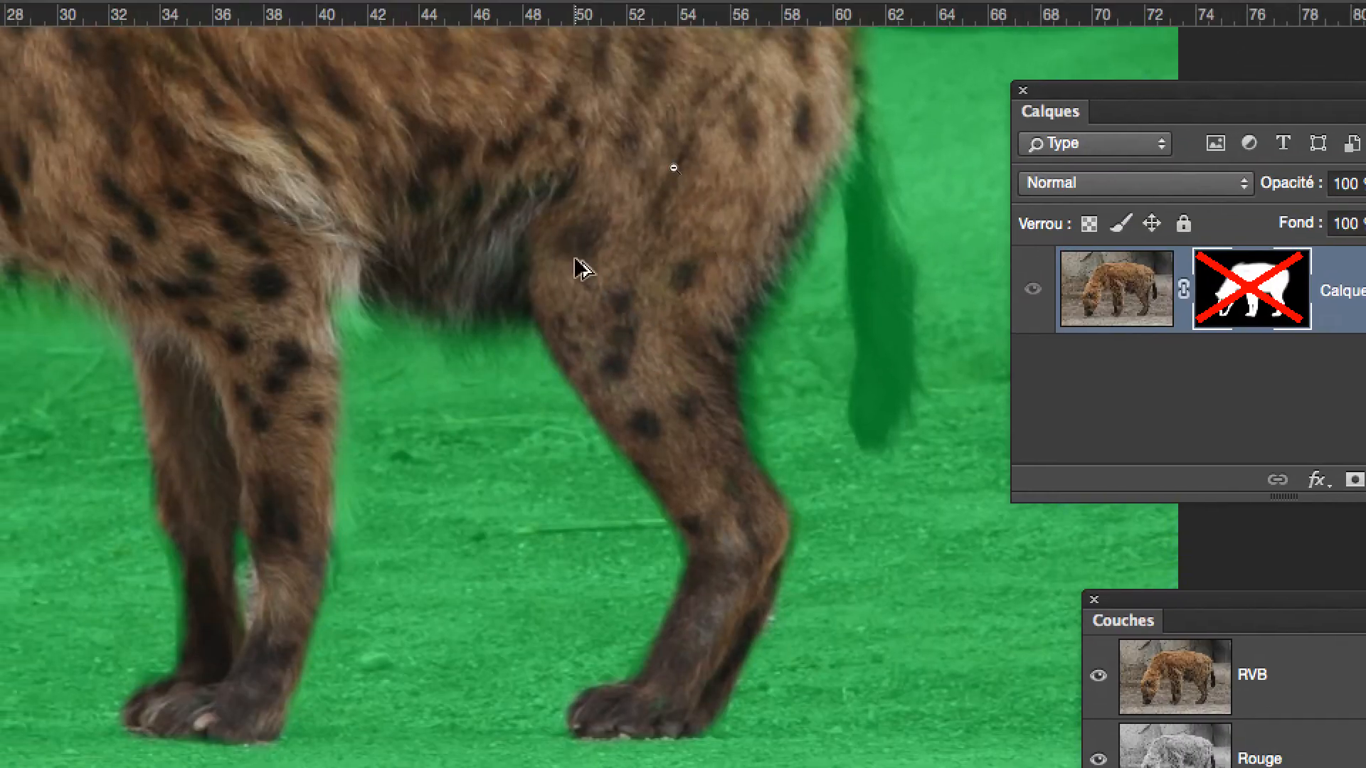
# Paint the hyena's tail white on the mask, tracing it with a fine brush of about 33 px before filling it with a larger one.
pyautogui.keyDown('alt'); pyautogui.keyDown('super'); pyautogui.click(575, 259); pyautogui.keyUp('super'); pyautogui.keyUp('alt')
pyautogui.keyDown('super'); pyautogui.click(816, 257); pyautogui.keyUp('super')
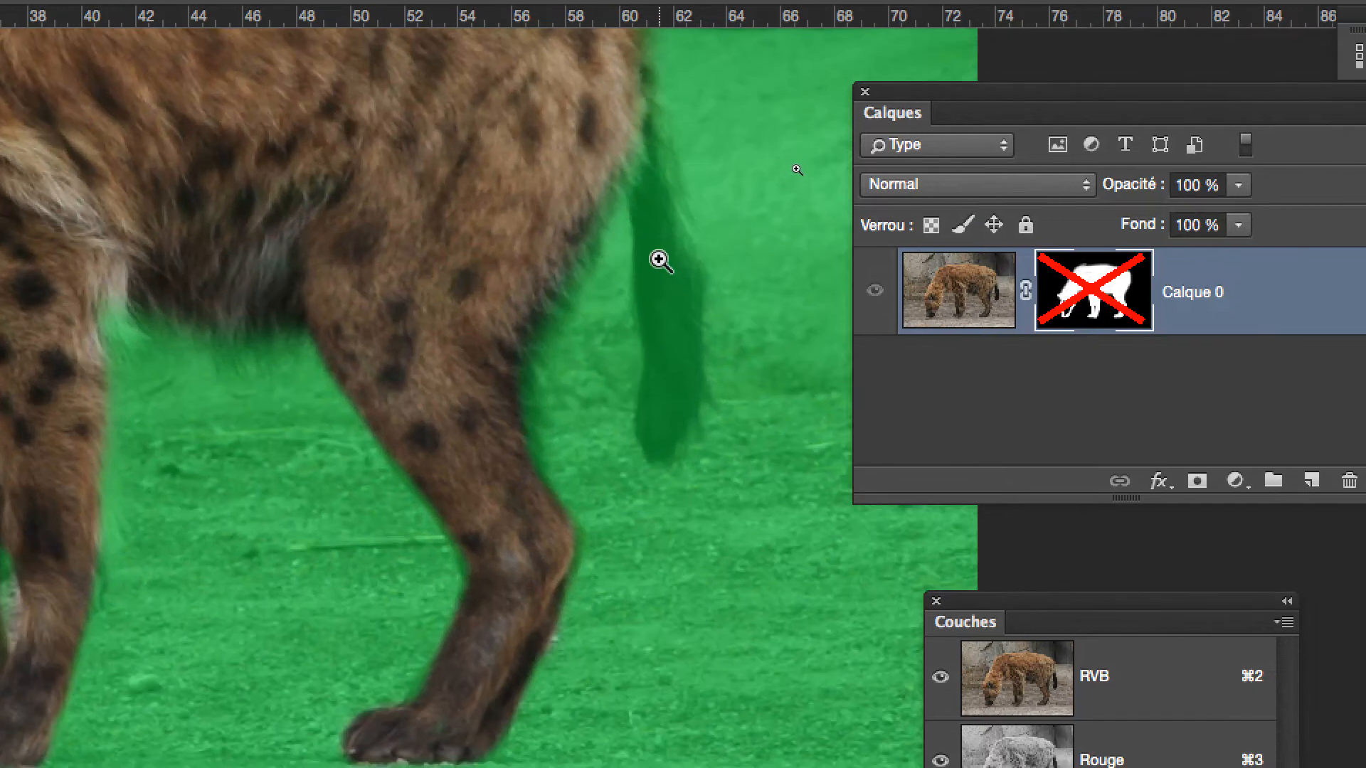
pyautogui.moveTo(659, 260); pyautogui.dragTo(527, 341)
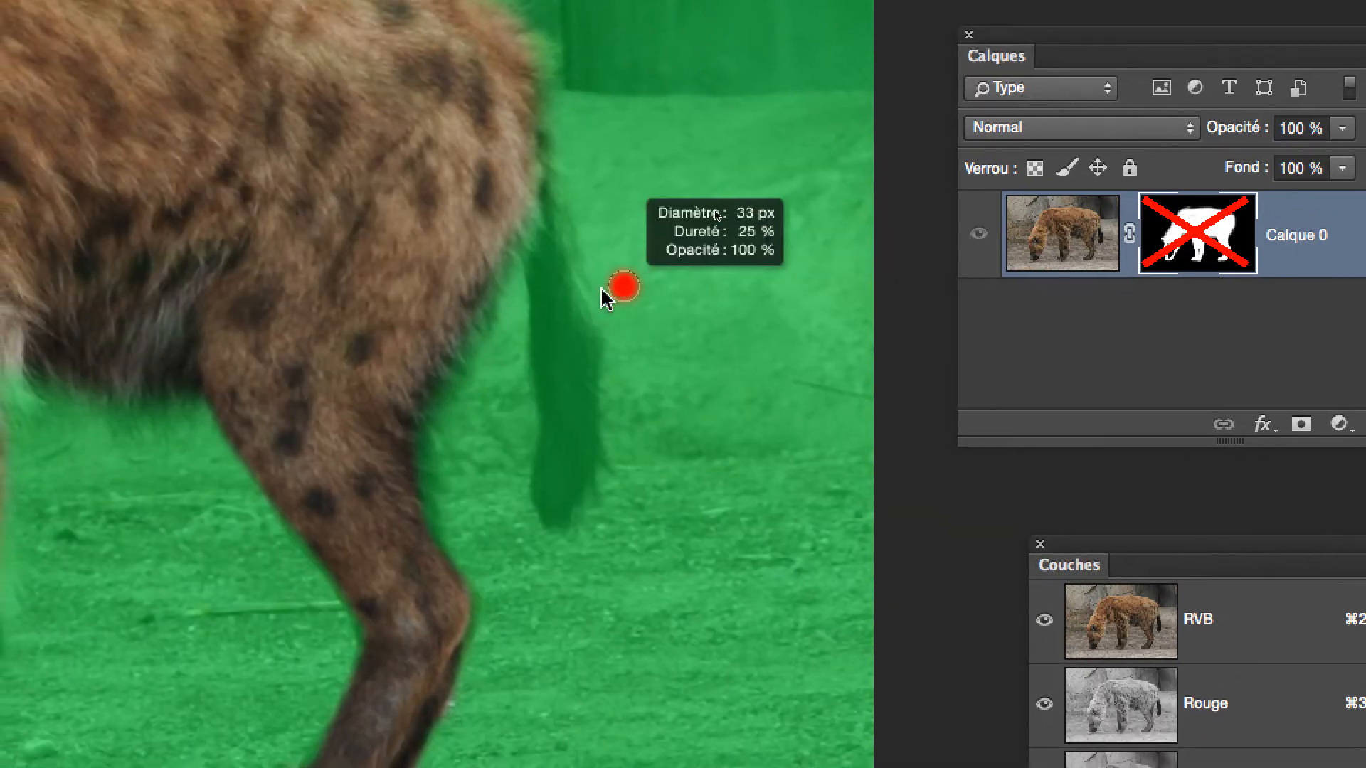
pyautogui.moveTo(601, 286); pyautogui.dragTo(601, 289)
pyautogui.moveTo(531, 222)
pyautogui.mouseDown()
pyautogui.moveTo(584, 360)
pyautogui.moveTo(587, 509)
pyautogui.mouseUp()
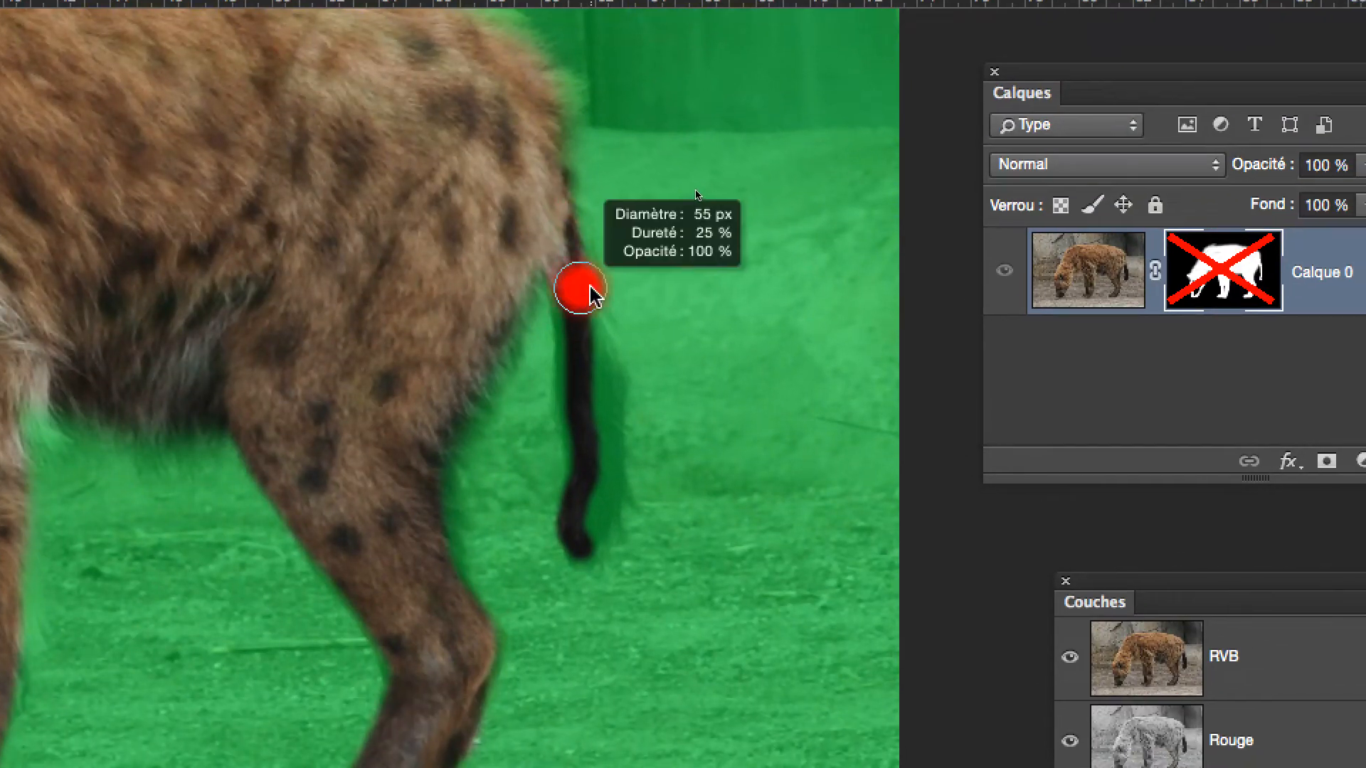
pyautogui.moveTo(590, 286)
pyautogui.mouseDown()
pyautogui.moveTo(571, 226)
pyautogui.moveTo(599, 384)
pyautogui.mouseUp()
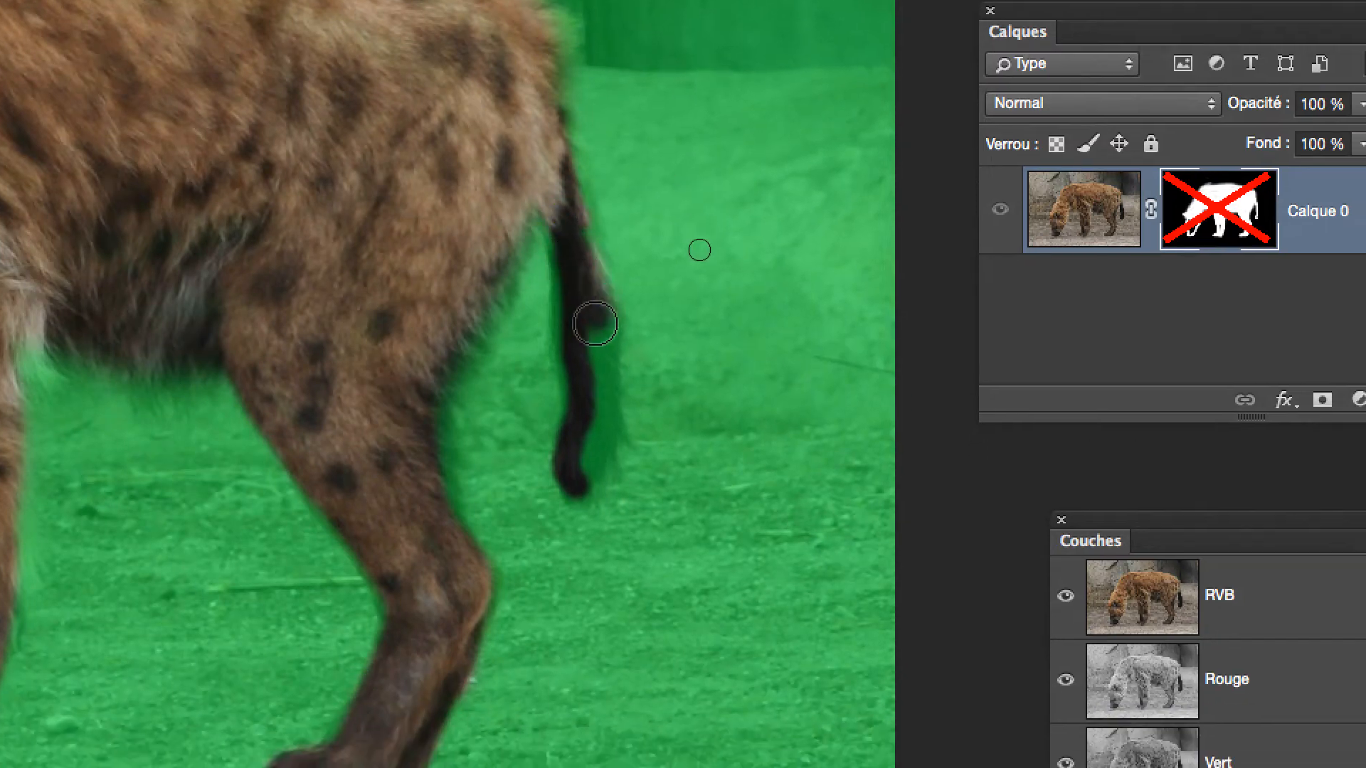
pyautogui.moveTo(595, 324); pyautogui.dragTo(584, 469)
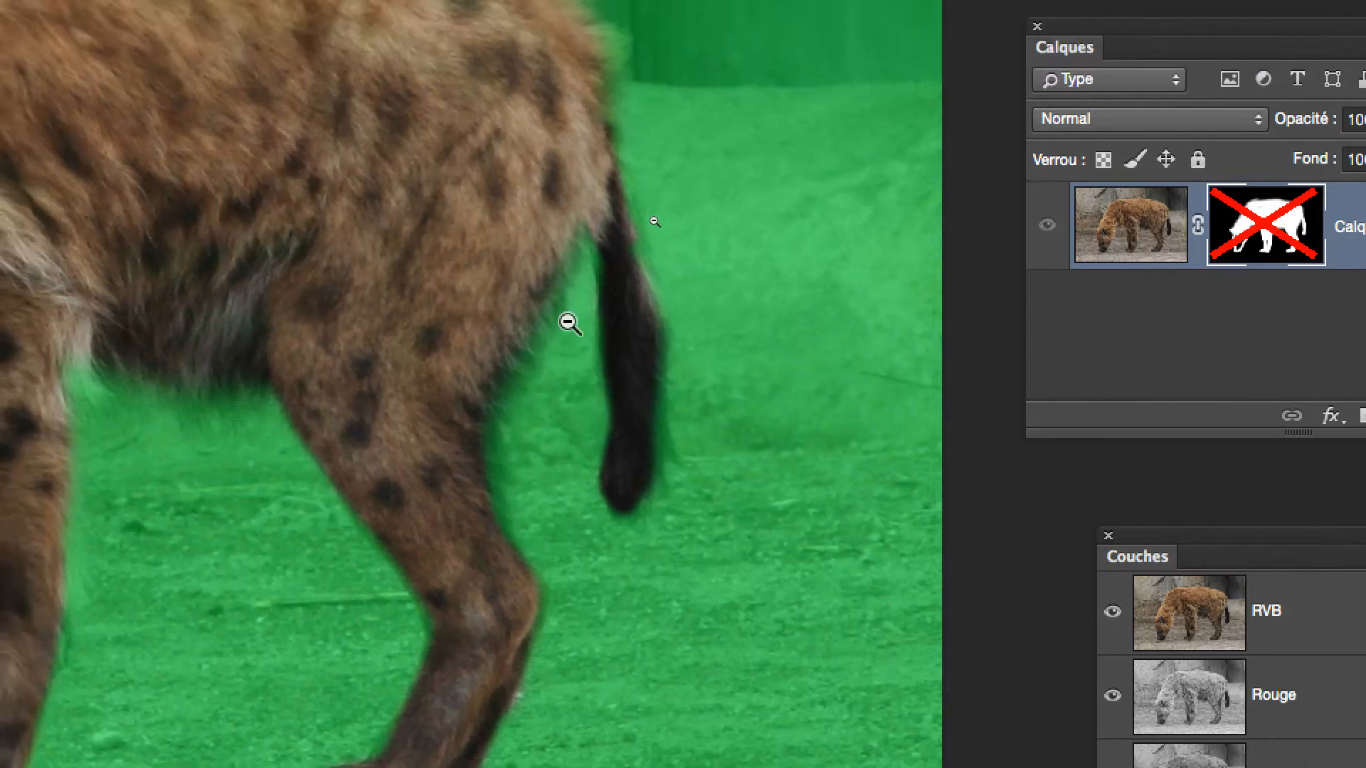
# Fill the inside of the hyena's face and muzzle with white on the mask, below the ear.
pyautogui.keyDown('alt'); pyautogui.click(525, 276); pyautogui.keyUp('alt')
pyautogui.keyDown('alt'); pyautogui.click(396, 260); pyautogui.keyUp('alt')
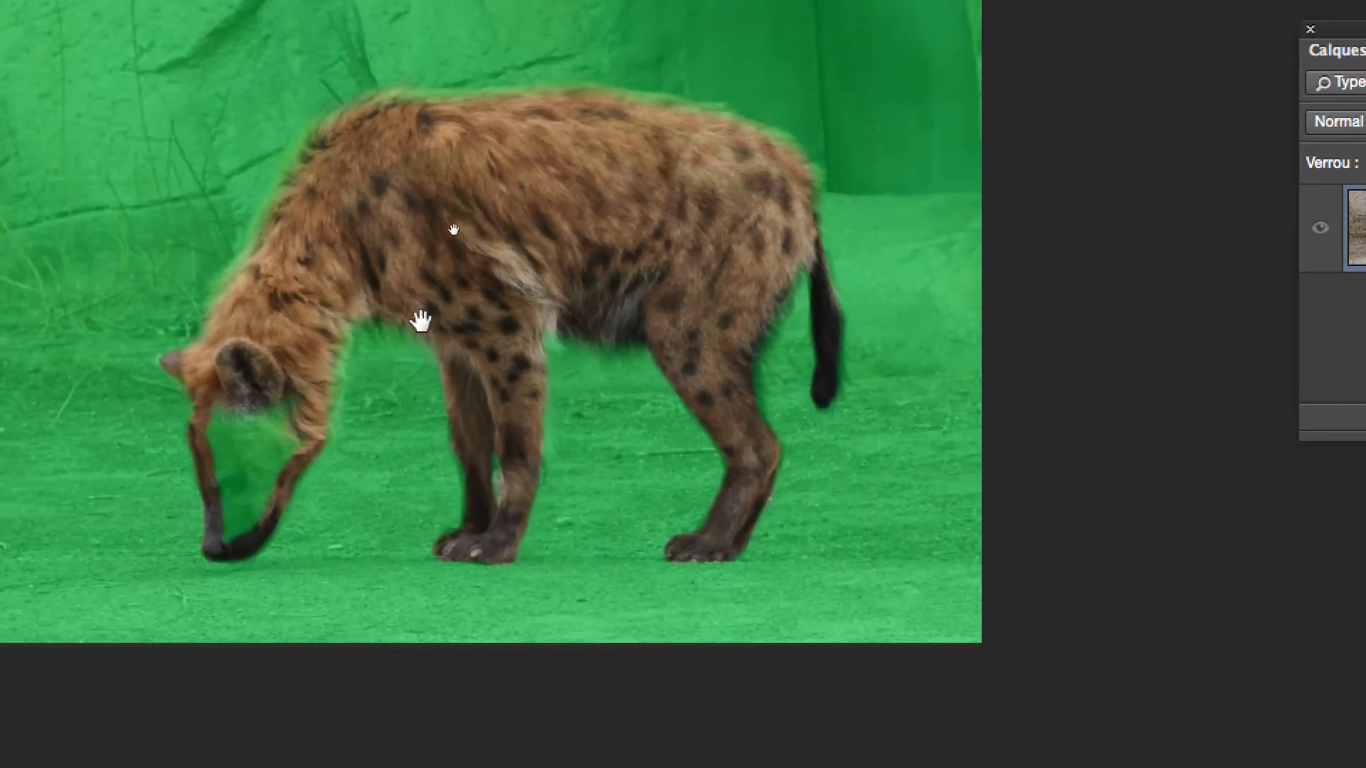
pyautogui.moveTo(318, 339); pyautogui.dragTo(608, 103)
pyautogui.moveTo(374, 313)
pyautogui.mouseDown()
pyautogui.moveTo(430, 268)
pyautogui.moveTo(529, 266)
pyautogui.mouseUp()
pyautogui.keyDown('super'); pyautogui.click(490, 259); pyautogui.keyUp('super')
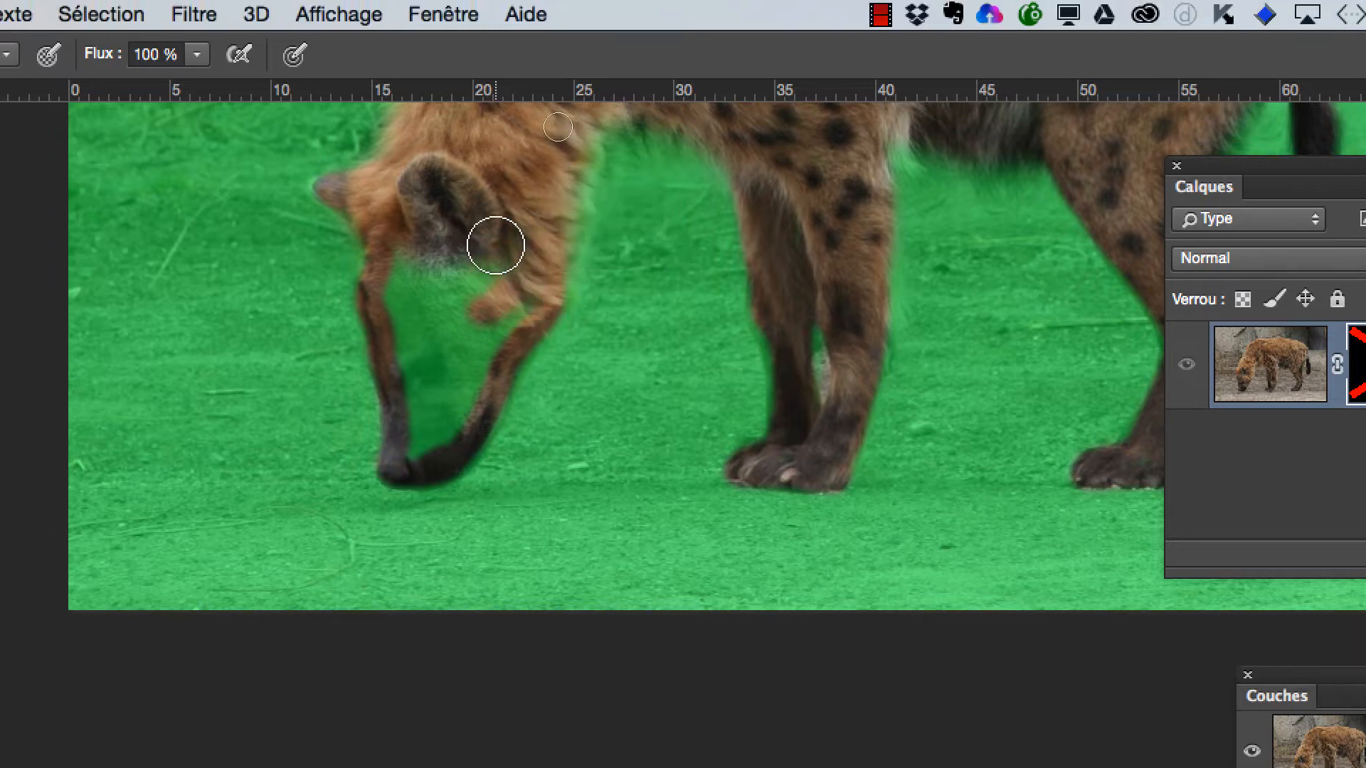
pyautogui.moveTo(475, 222)
pyautogui.mouseDown()
pyautogui.moveTo(460, 325)
pyautogui.moveTo(415, 419)
pyautogui.mouseUp()
pyautogui.moveTo(471, 278)
pyautogui.mouseDown()
pyautogui.moveTo(464, 284)
pyautogui.moveTo(507, 239)
pyautogui.mouseUp()
pyautogui.keyDown('alt'); pyautogui.click(558, 260); pyautogui.keyUp('alt')
pyautogui.keyDown('alt'); pyautogui.click(502, 269); pyautogui.keyUp('alt')
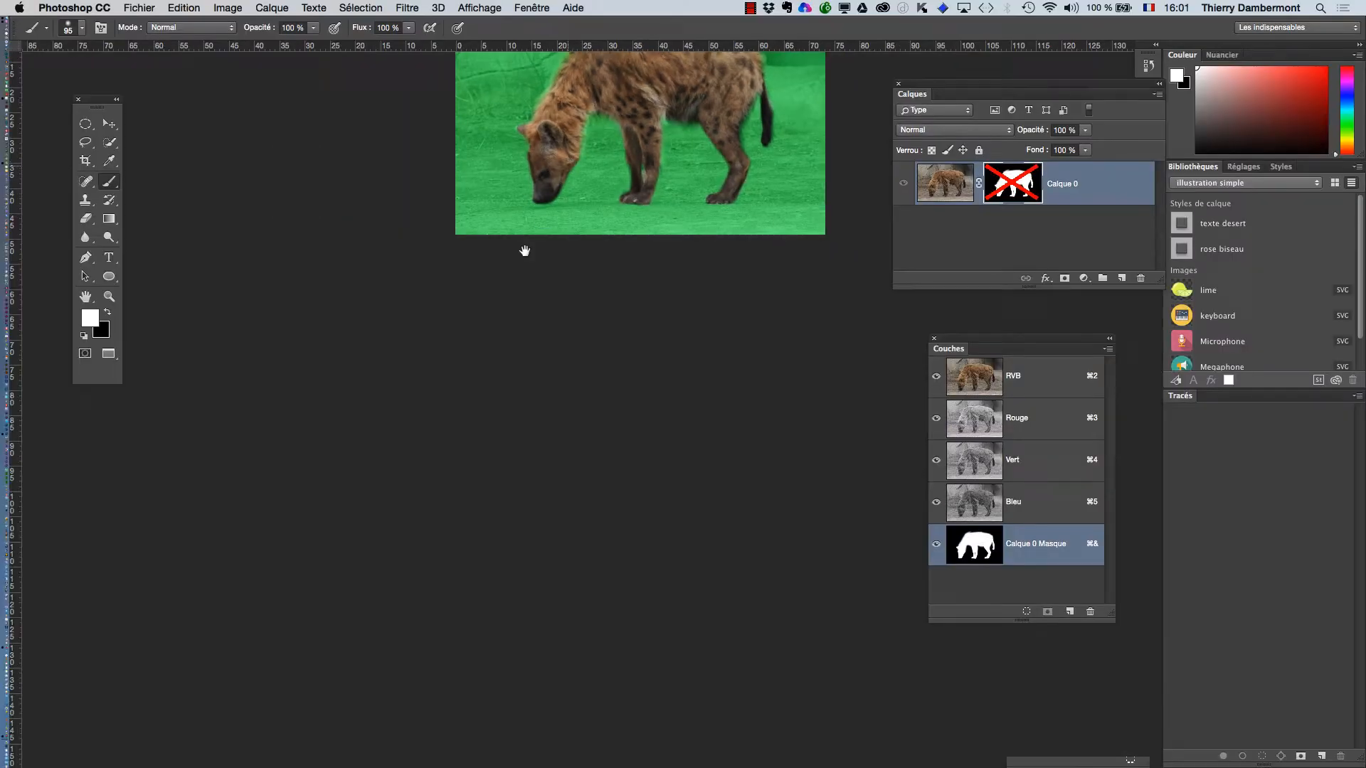
pyautogui.moveTo(562, 166); pyautogui.dragTo(464, 312)
pyautogui.keyDown('super'); pyautogui.click(573, 287); pyautogui.keyUp('super')
pyautogui.keyDown('super'); pyautogui.click(573, 286); pyautogui.keyUp('super')
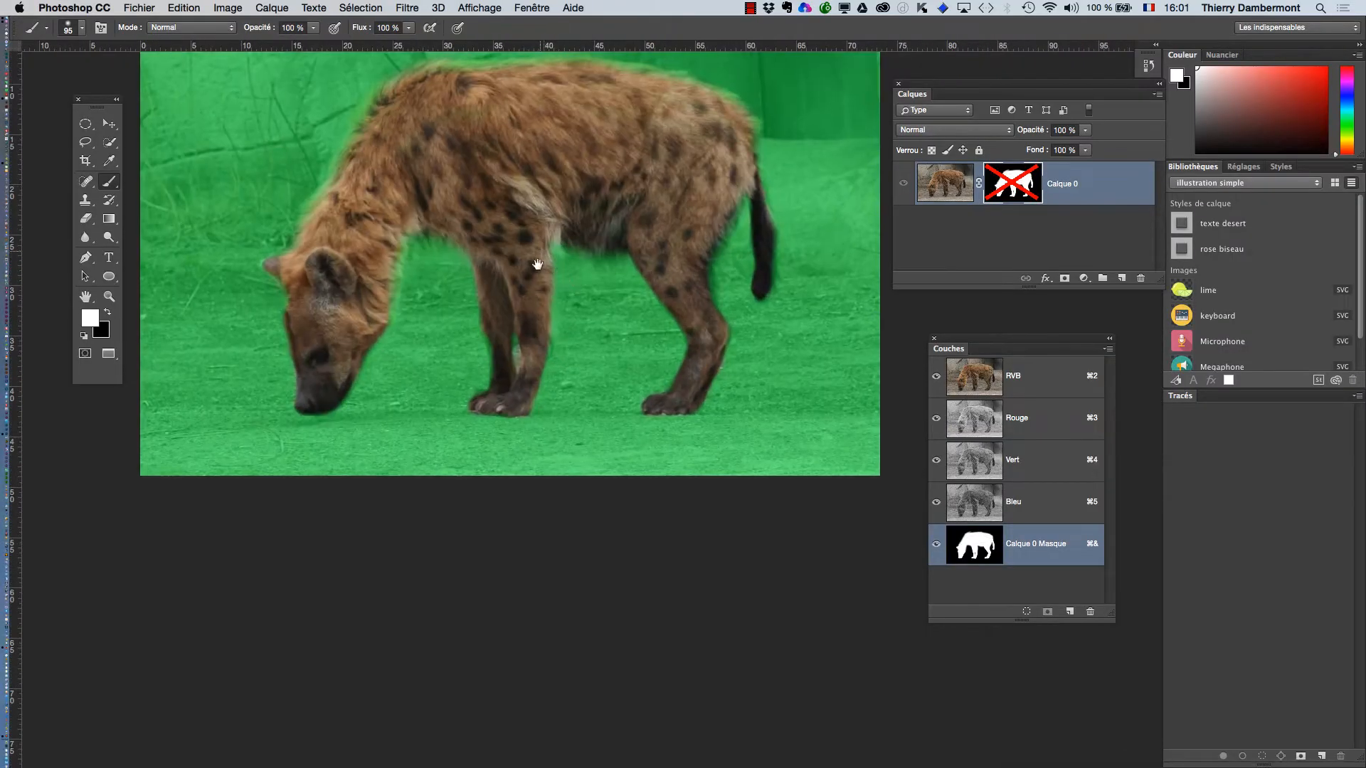
pyautogui.moveTo(534, 266)
pyautogui.mouseDown()
pyautogui.moveTo(534, 366)
pyautogui.moveTo(525, 282)
pyautogui.mouseUp()
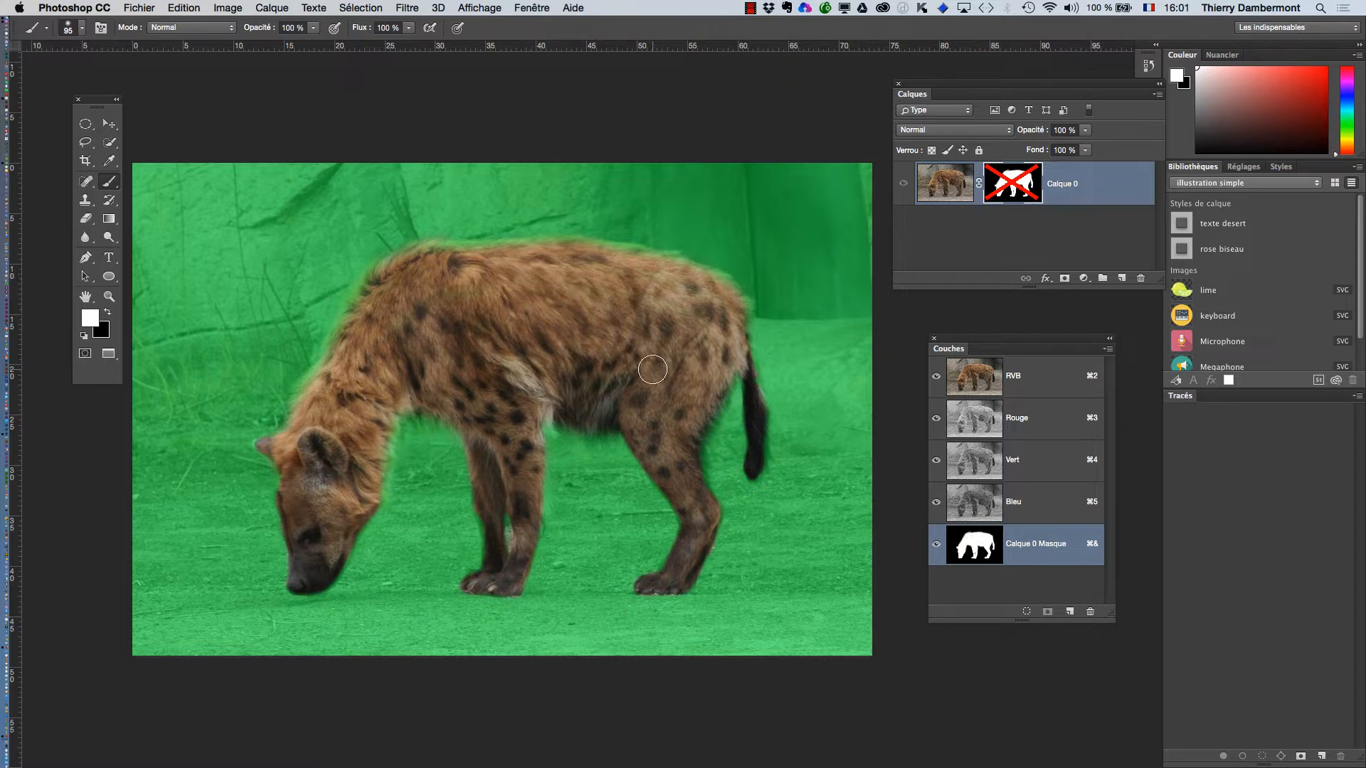
# Save the document as a new Photoshop file in the le09octobre2015 folder, updating the version number after Crocuta-crocuta in its name.
pyautogui.click(139, 7)
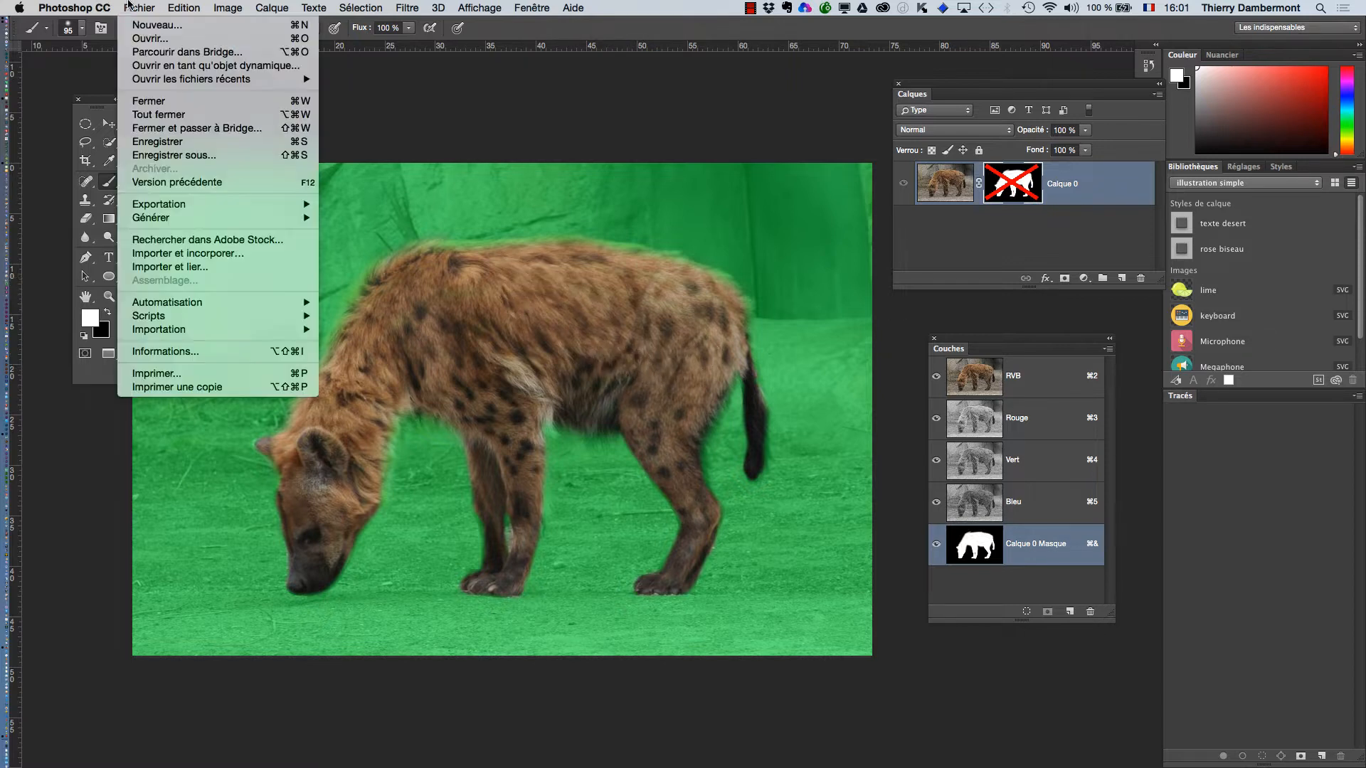
pyautogui.click(213, 158)
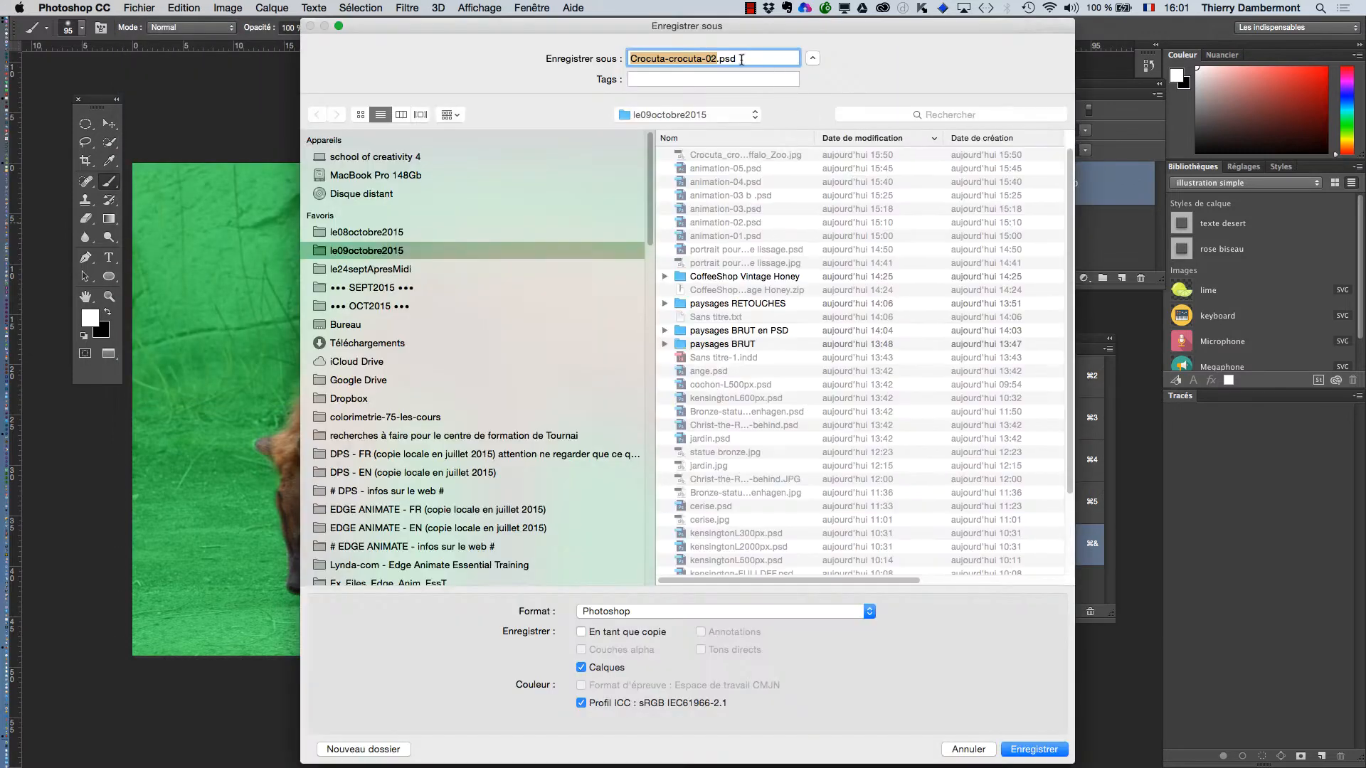
pyautogui.click(710, 58)
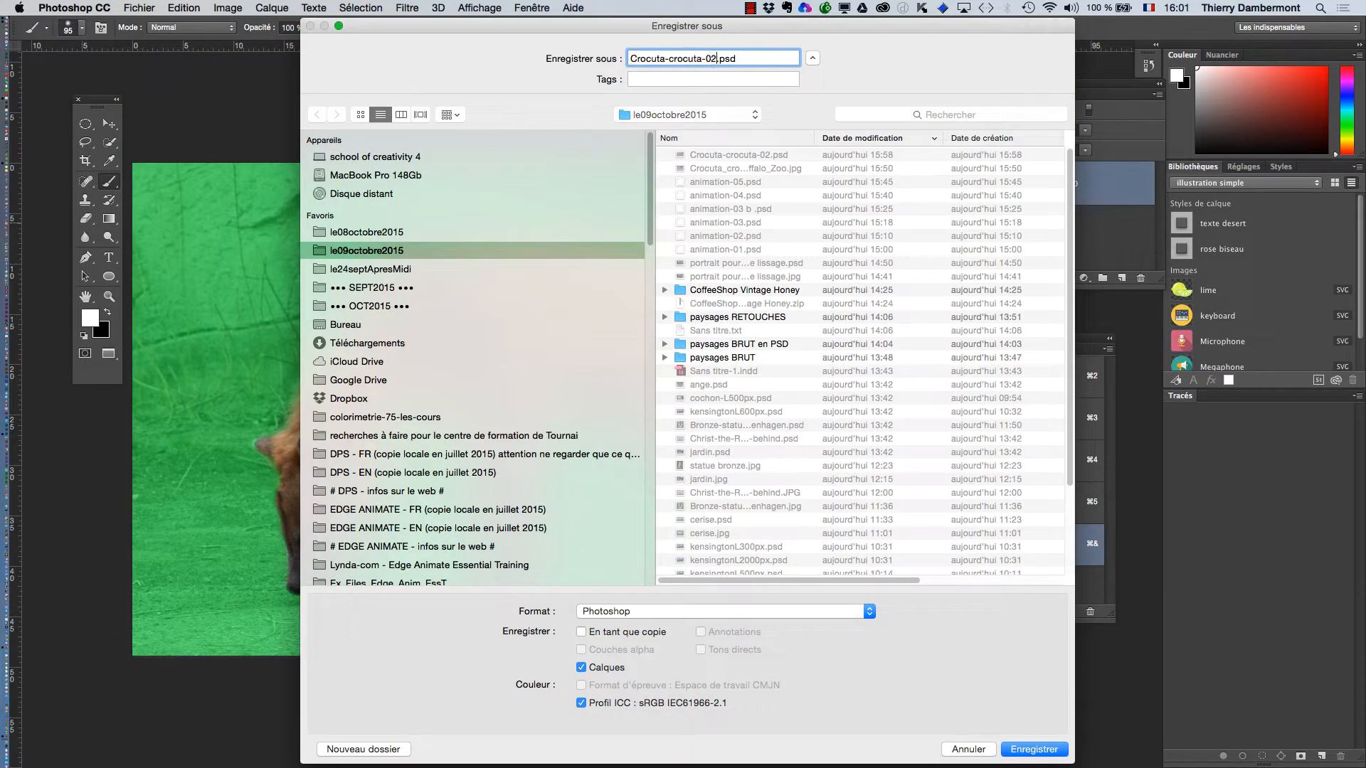
pyautogui.press('Return')
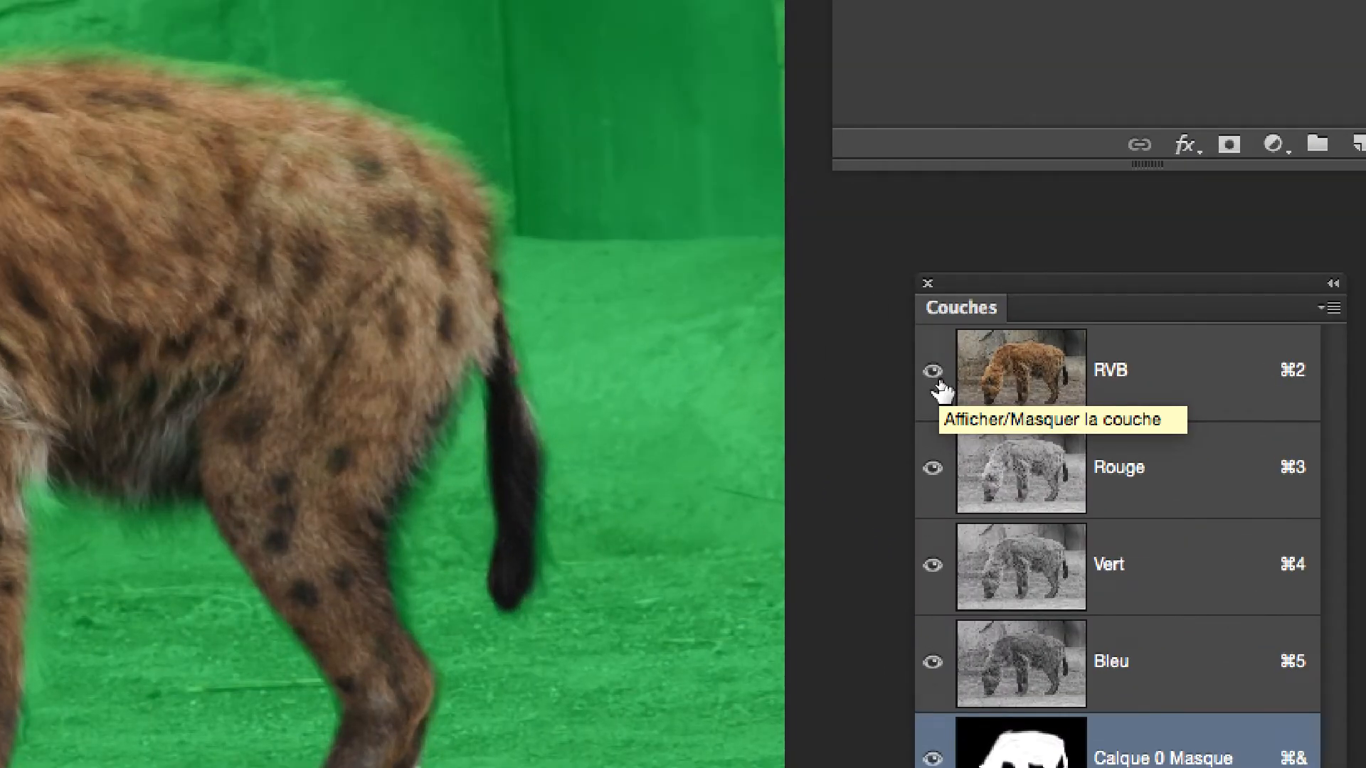
# Display the mask alone in black and white and paint the grey patches inside the hyena white, reducing the brush to 62 px.
pyautogui.click(937, 384)
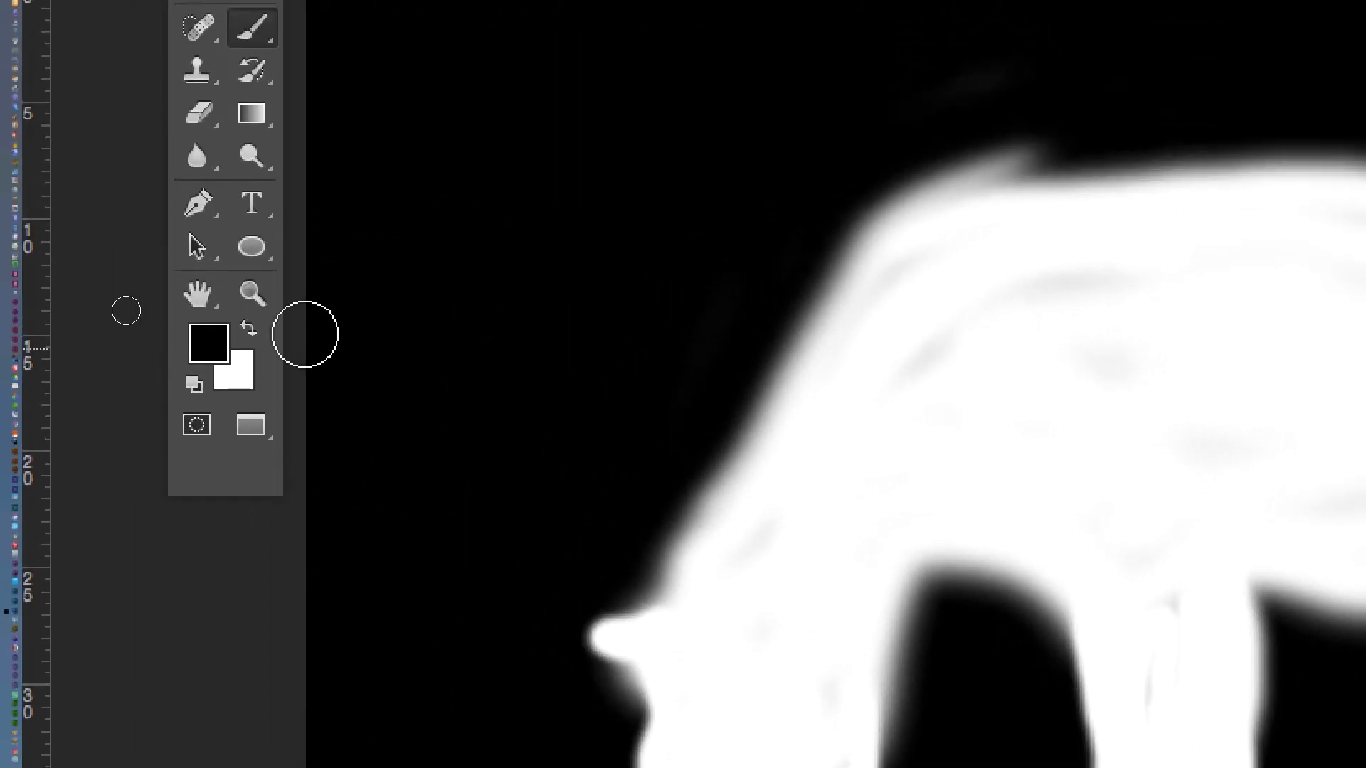
pyautogui.click(253, 334)
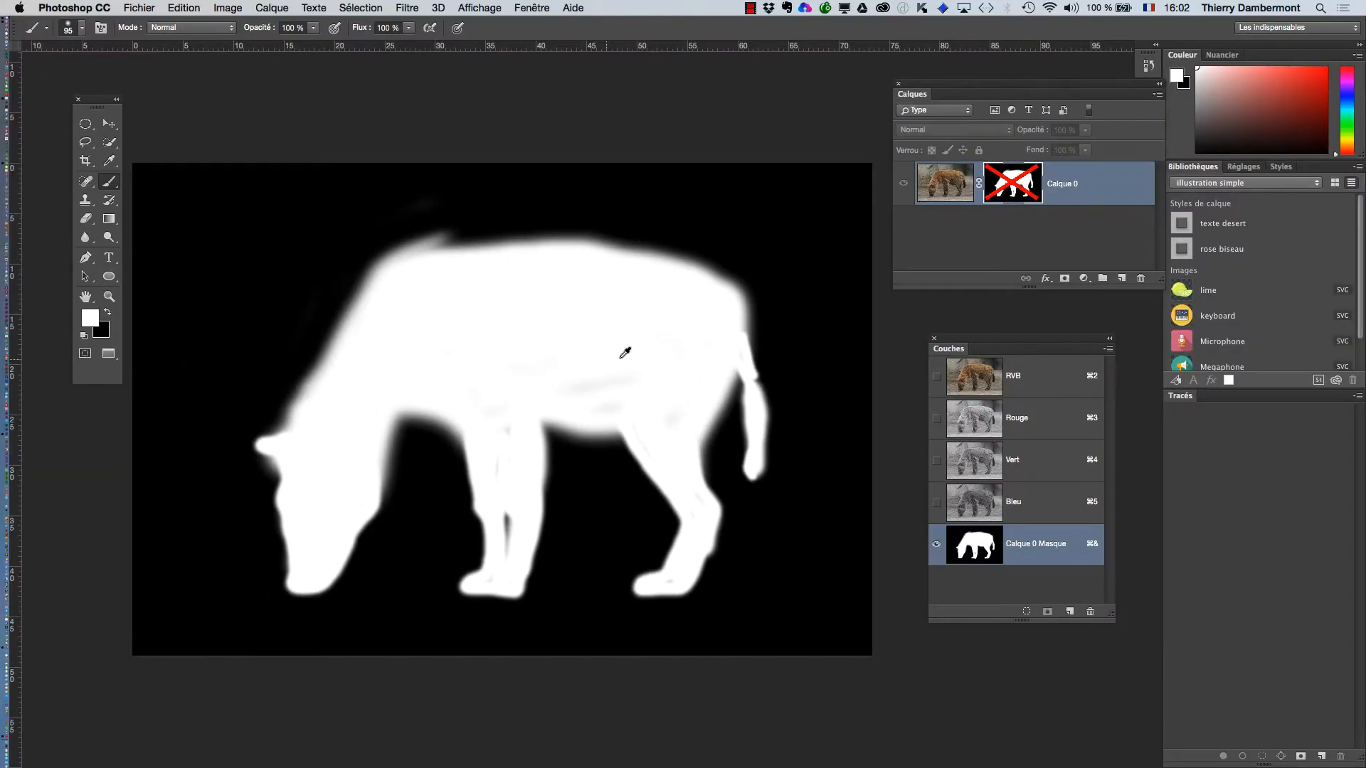
pyautogui.scroll(3, 625, 352)
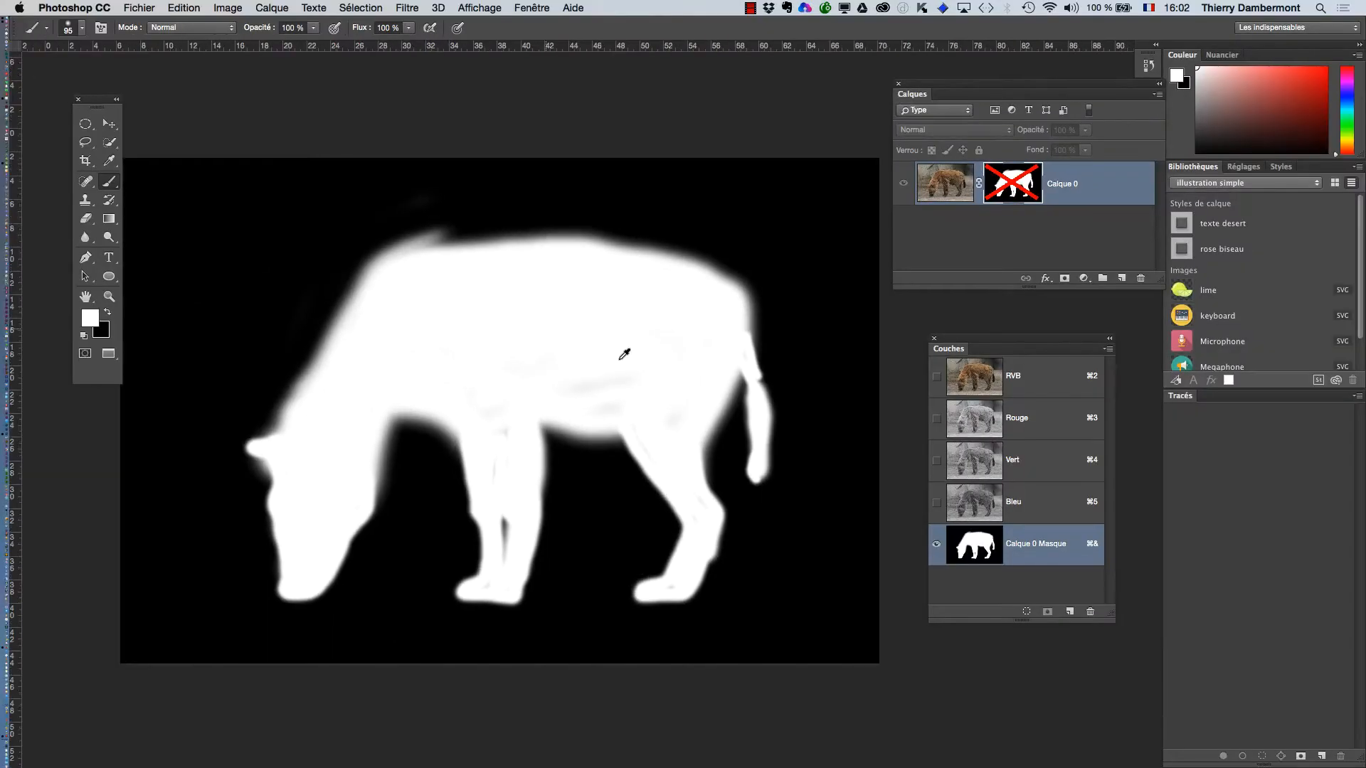
pyautogui.moveTo(425, 545)
pyautogui.mouseDown()
pyautogui.moveTo(398, 412)
pyautogui.moveTo(576, 445)
pyautogui.moveTo(646, 442)
pyautogui.moveTo(454, 388)
pyautogui.moveTo(666, 395)
pyautogui.moveTo(522, 356)
pyautogui.moveTo(660, 467)
pyautogui.moveTo(683, 517)
pyautogui.moveTo(714, 419)
pyautogui.moveTo(756, 618)
pyautogui.mouseUp()
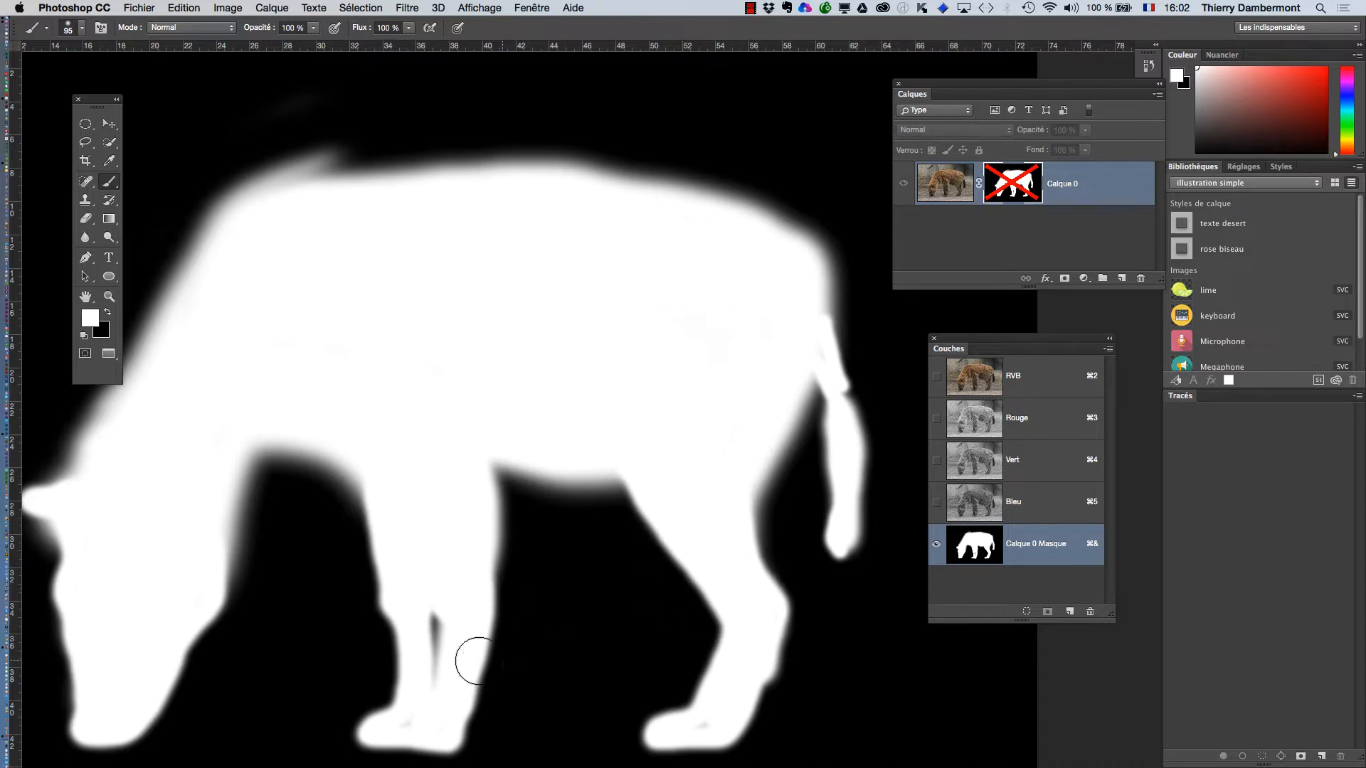
pyautogui.moveTo(520, 301); pyautogui.dragTo(508, 301)
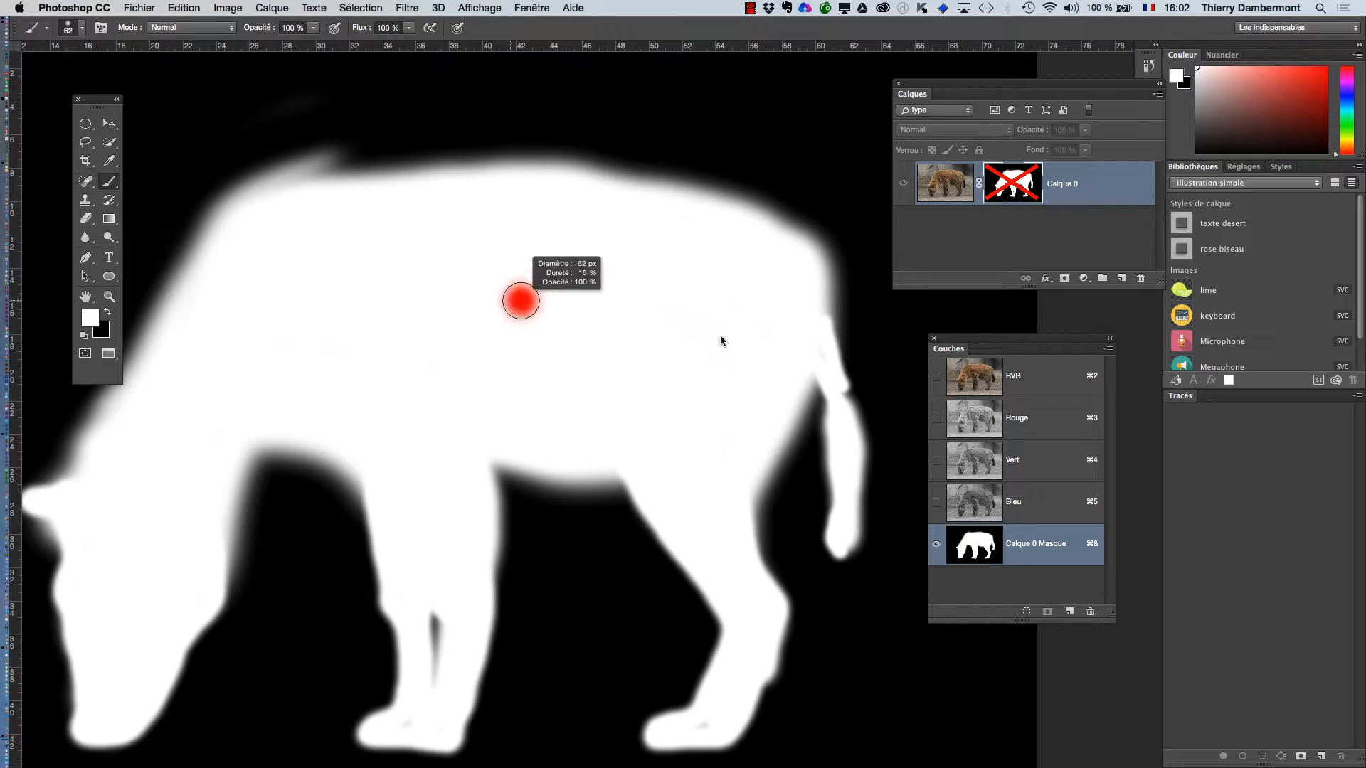
pyautogui.click(496, 393)
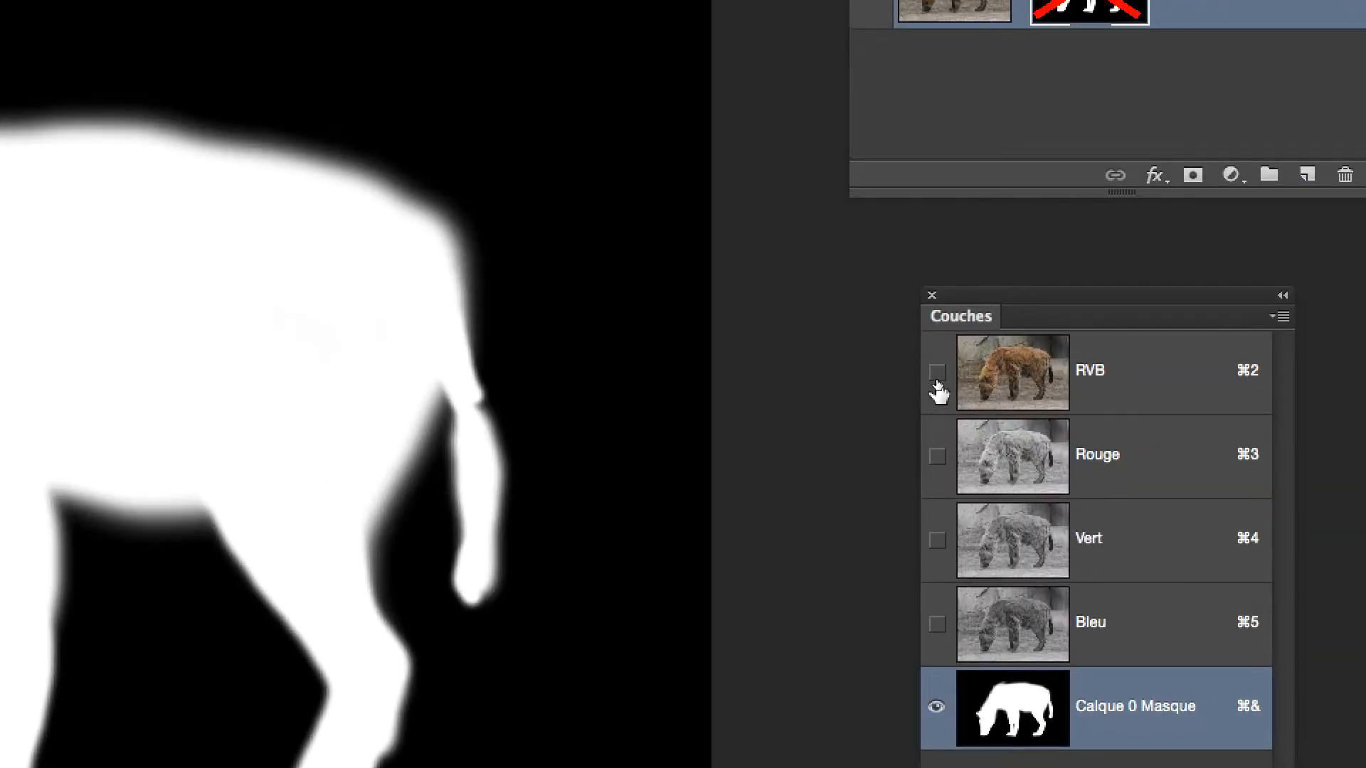
# Compare the green-overlay view with the black-and-white mask, finishing with the RVB composite shown.
pyautogui.click(937, 385)
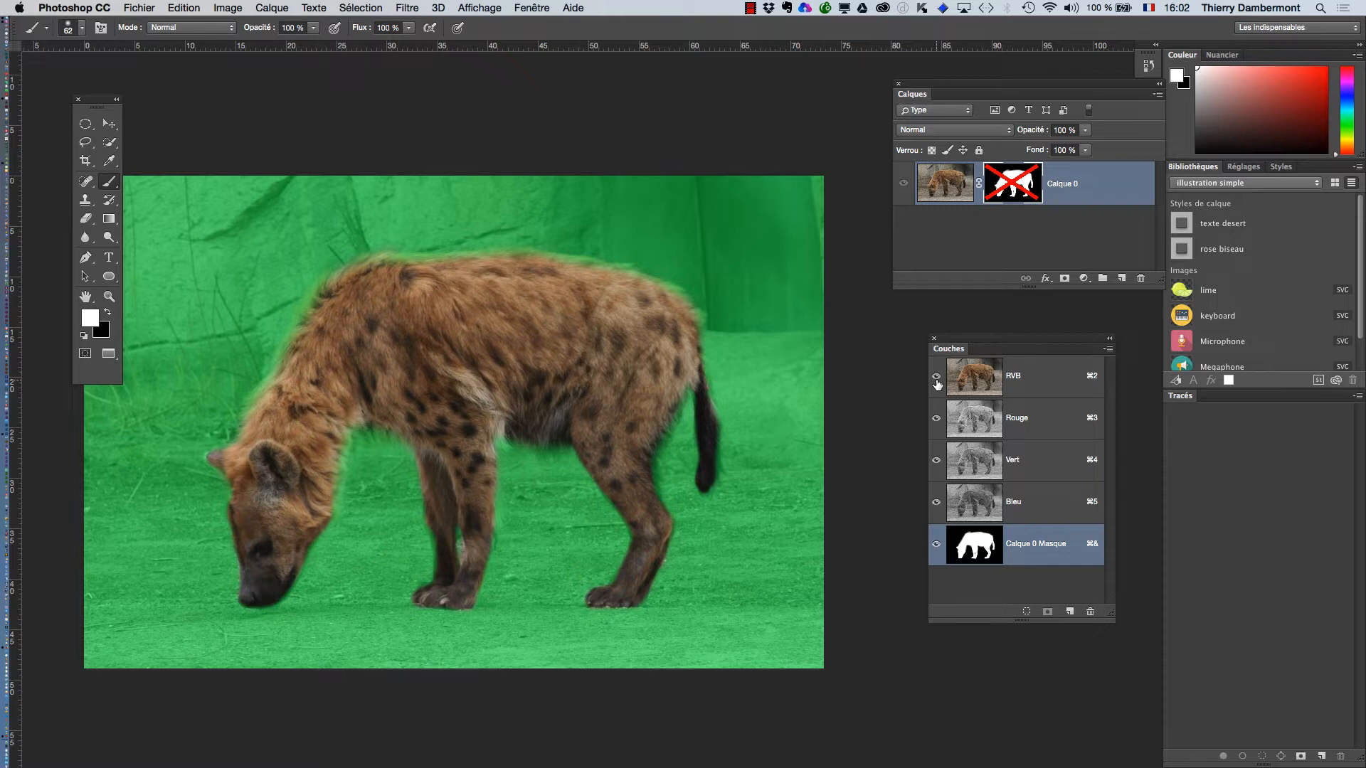
pyautogui.click(937, 384)
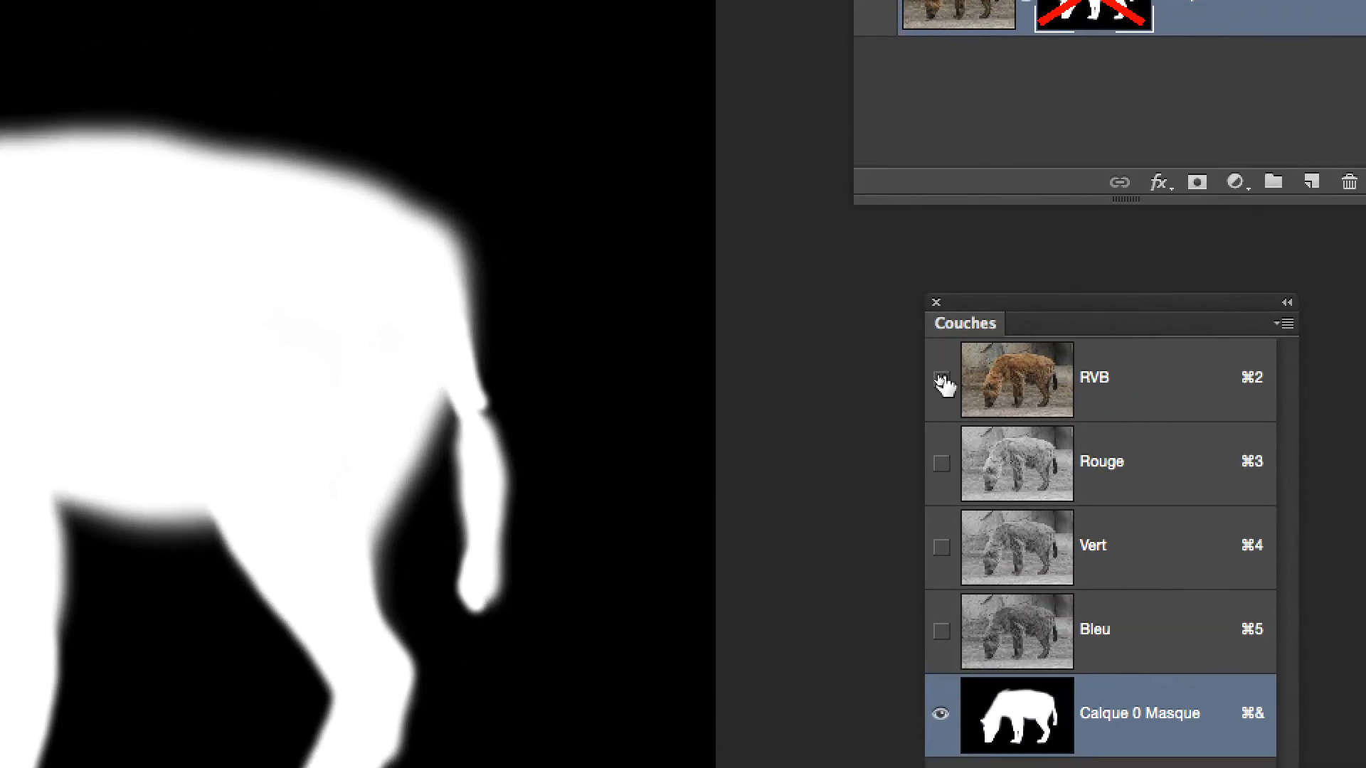
pyautogui.click(941, 379)
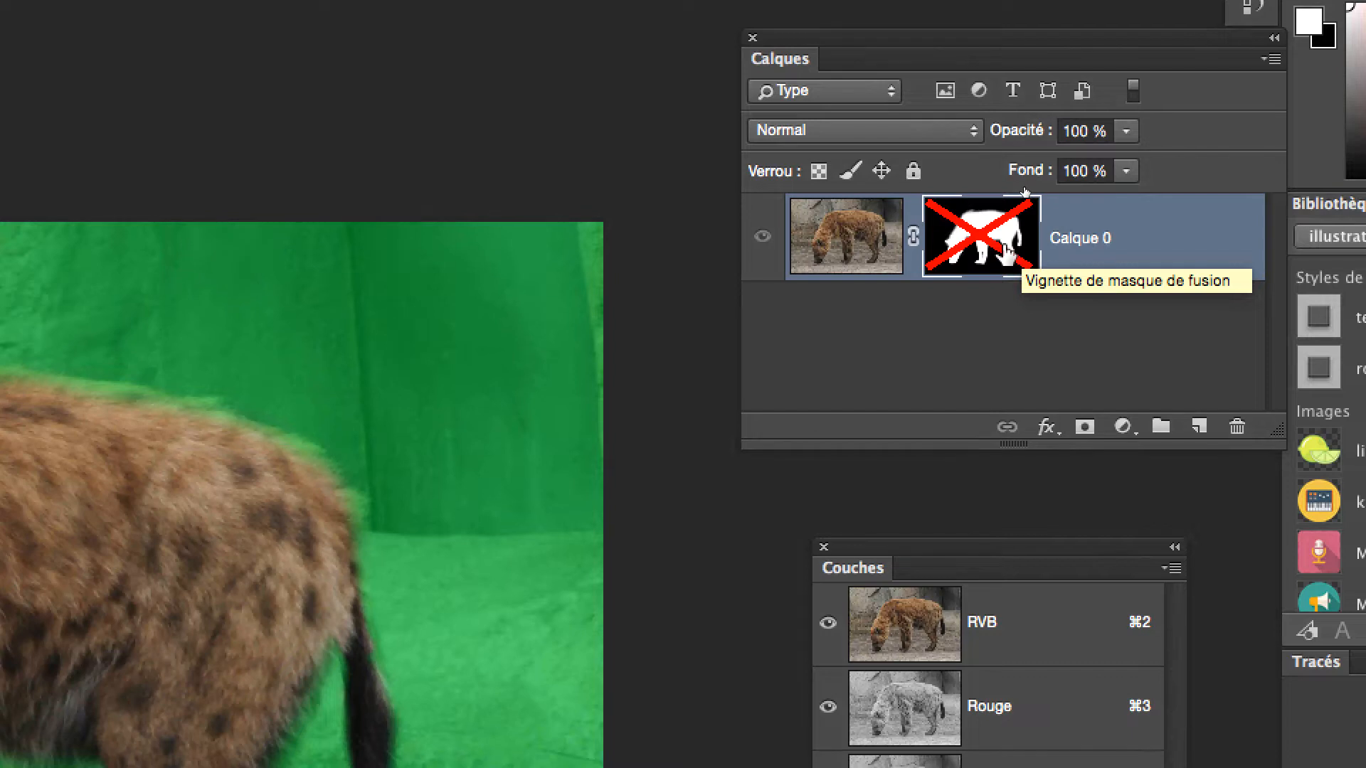
# Re-enable the layer mask of Calque 0 and hide its green overlay to view the hyena cut out on transparency.
pyautogui.keyDown('shift'); pyautogui.click(1007, 253); pyautogui.keyUp('shift')
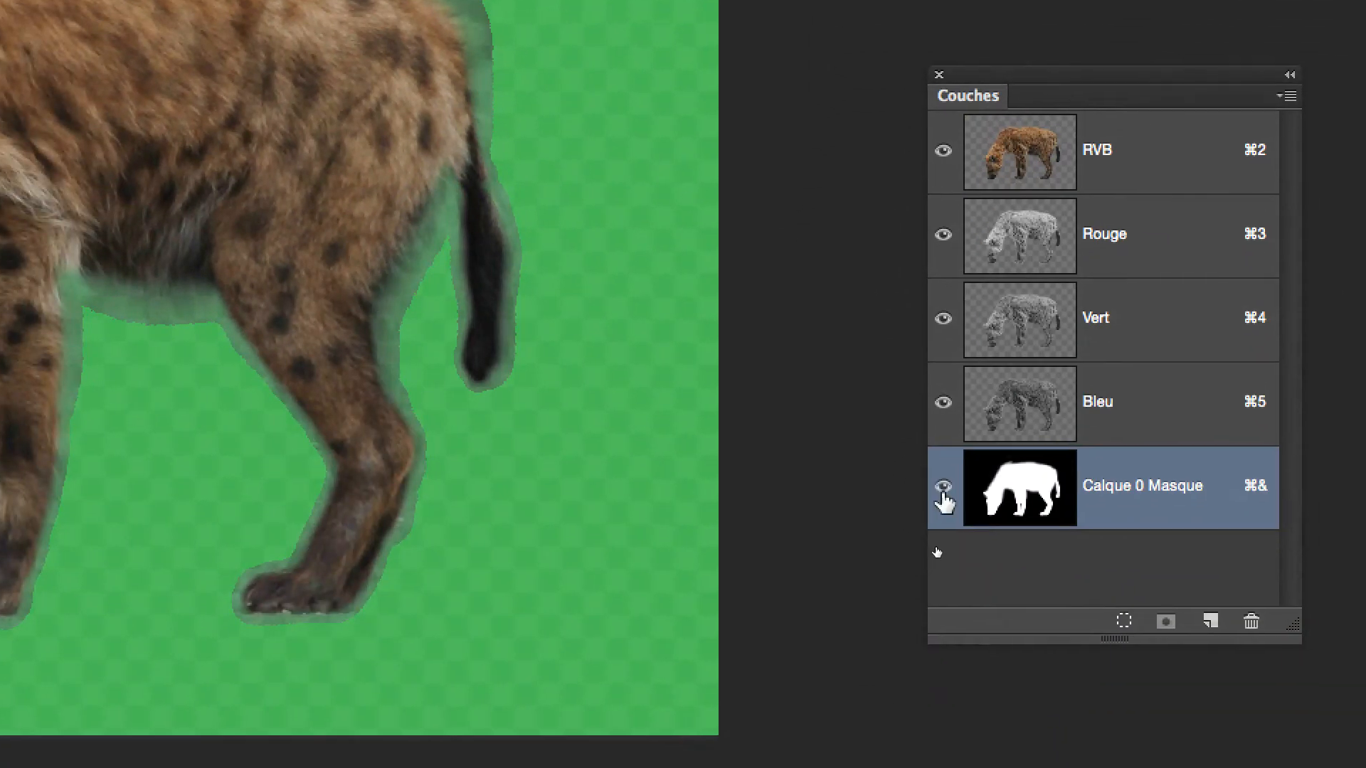
pyautogui.click(943, 488)
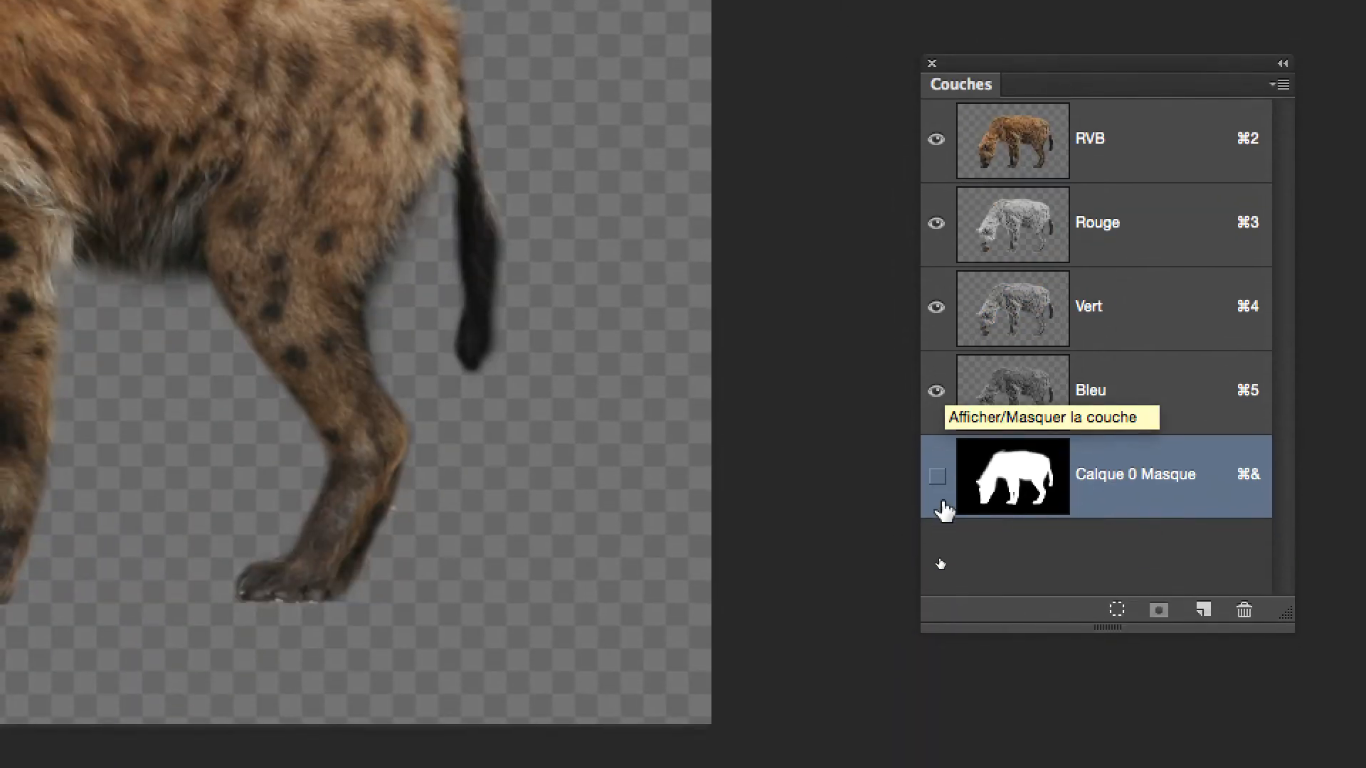
pyautogui.click(940, 487)
pyautogui.click(940, 488)
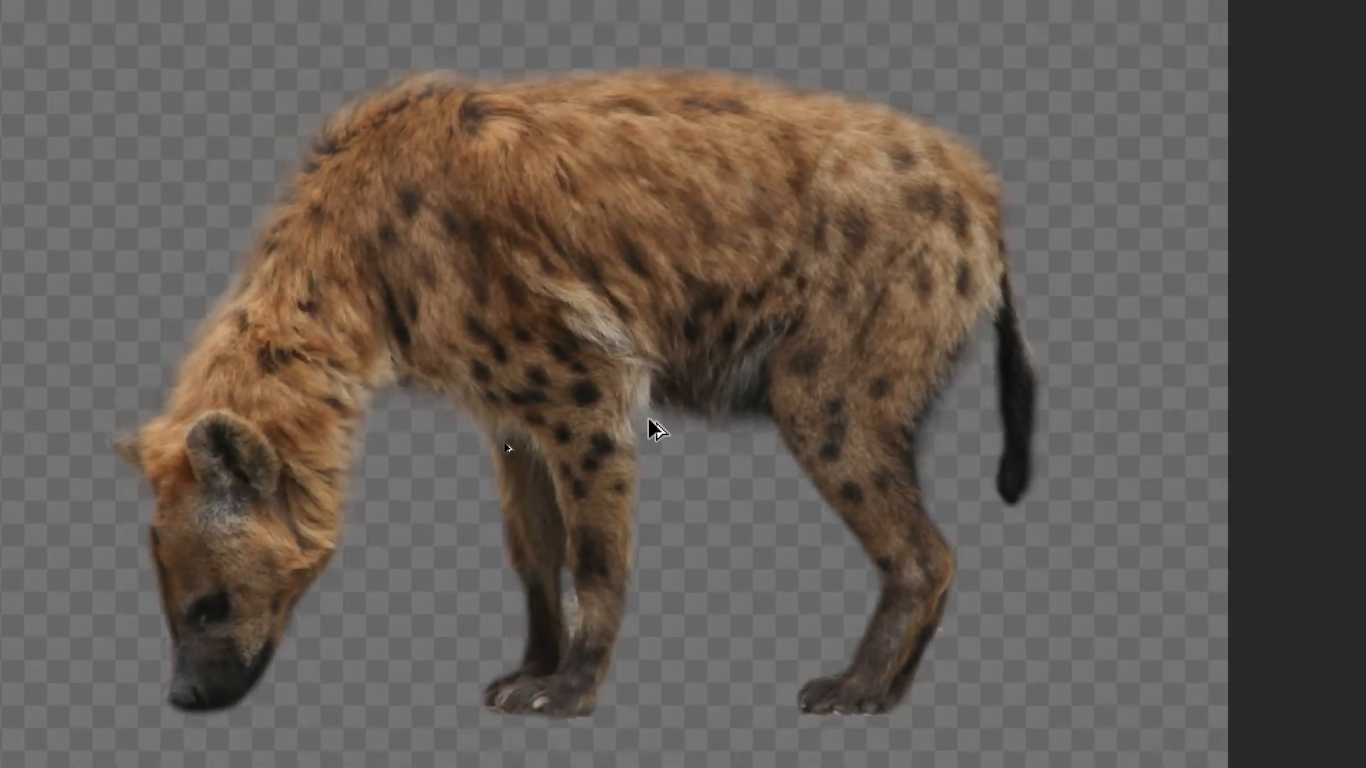
pyautogui.scroll(4, 414, 467)
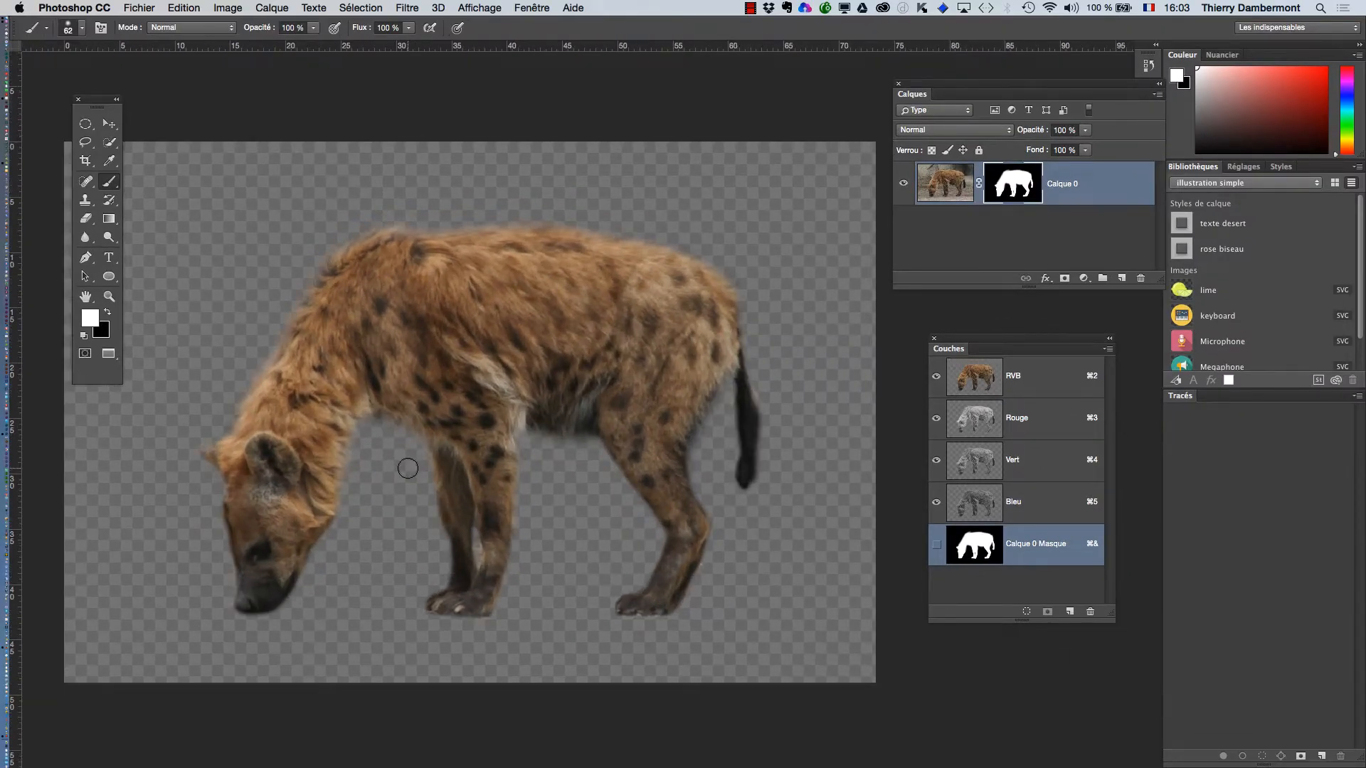
# Save the document as a new Photoshop file named Crocuta-crocuta-04.psd in the le09octobre2015 folder.
pyautogui.click(153, 5)
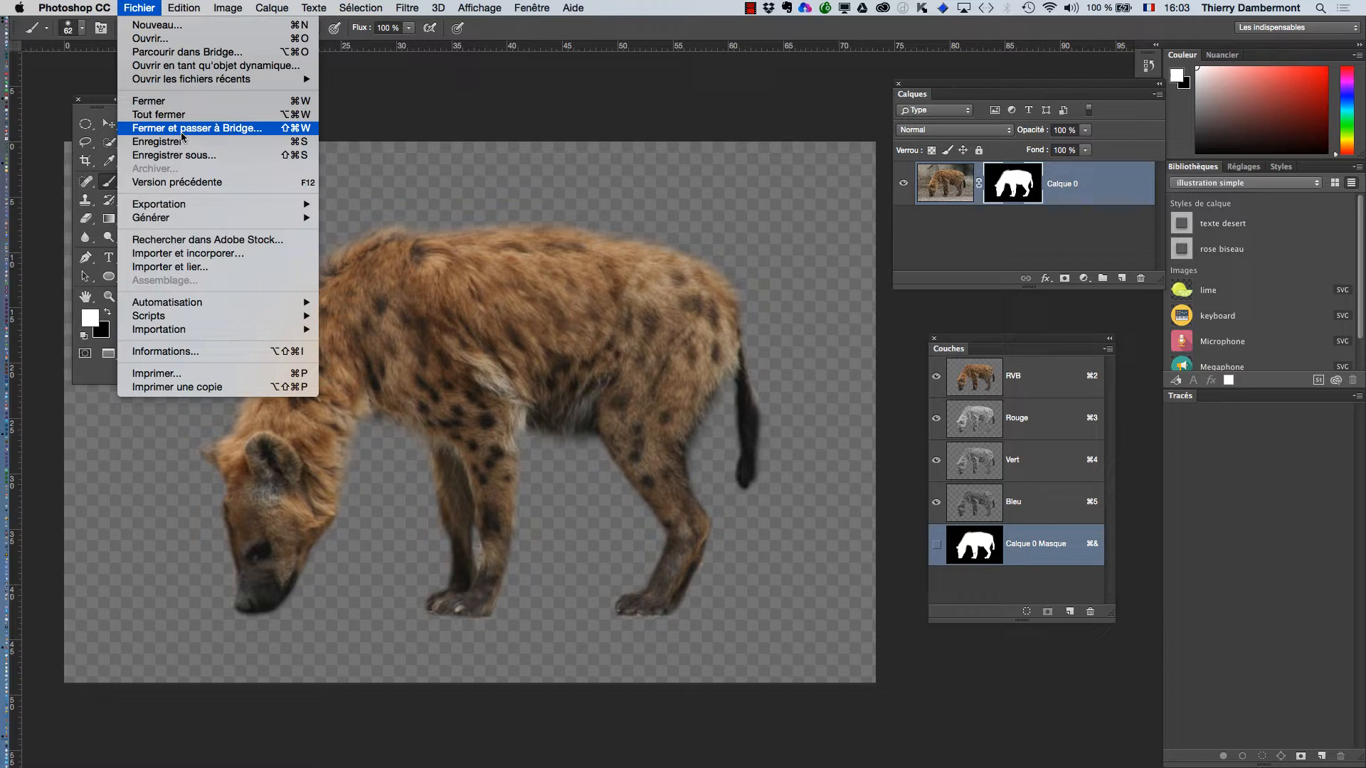
pyautogui.click(273, 172)
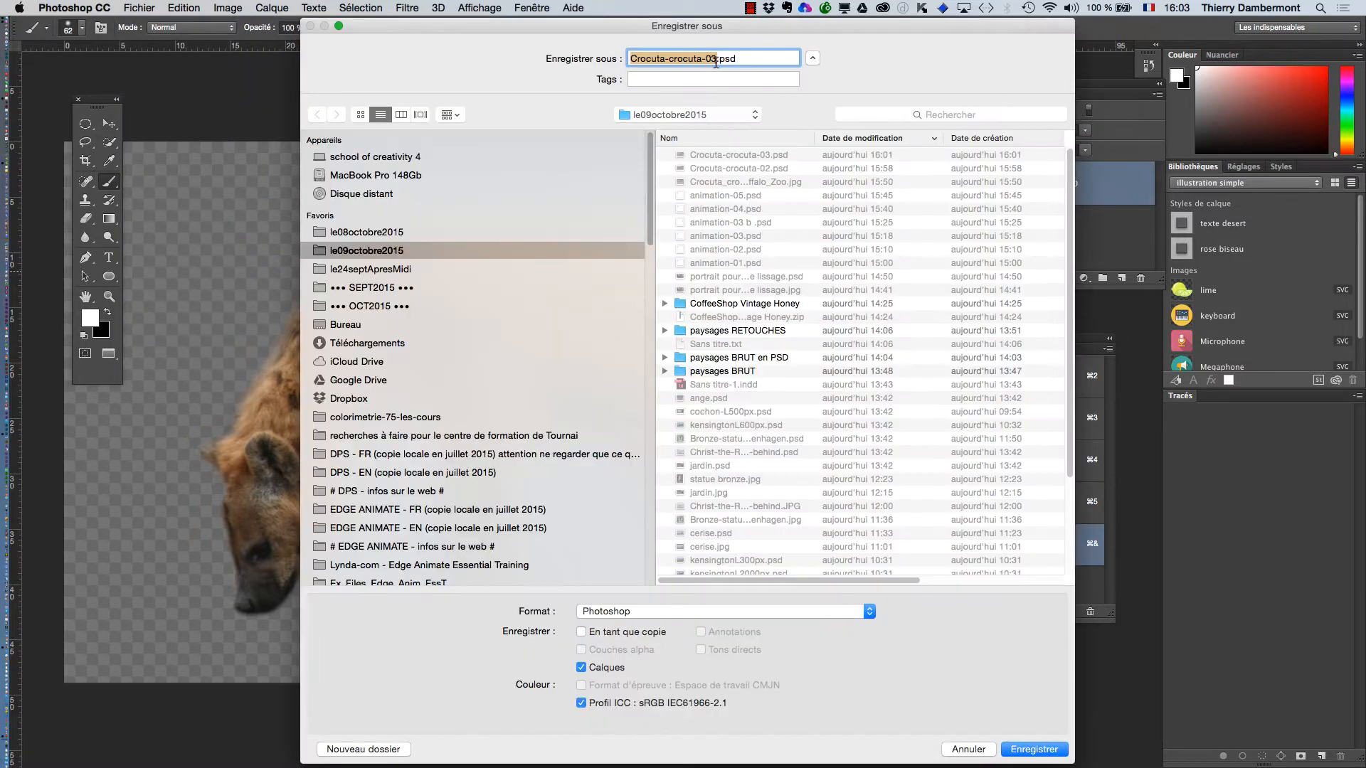
pyautogui.click(715, 62)
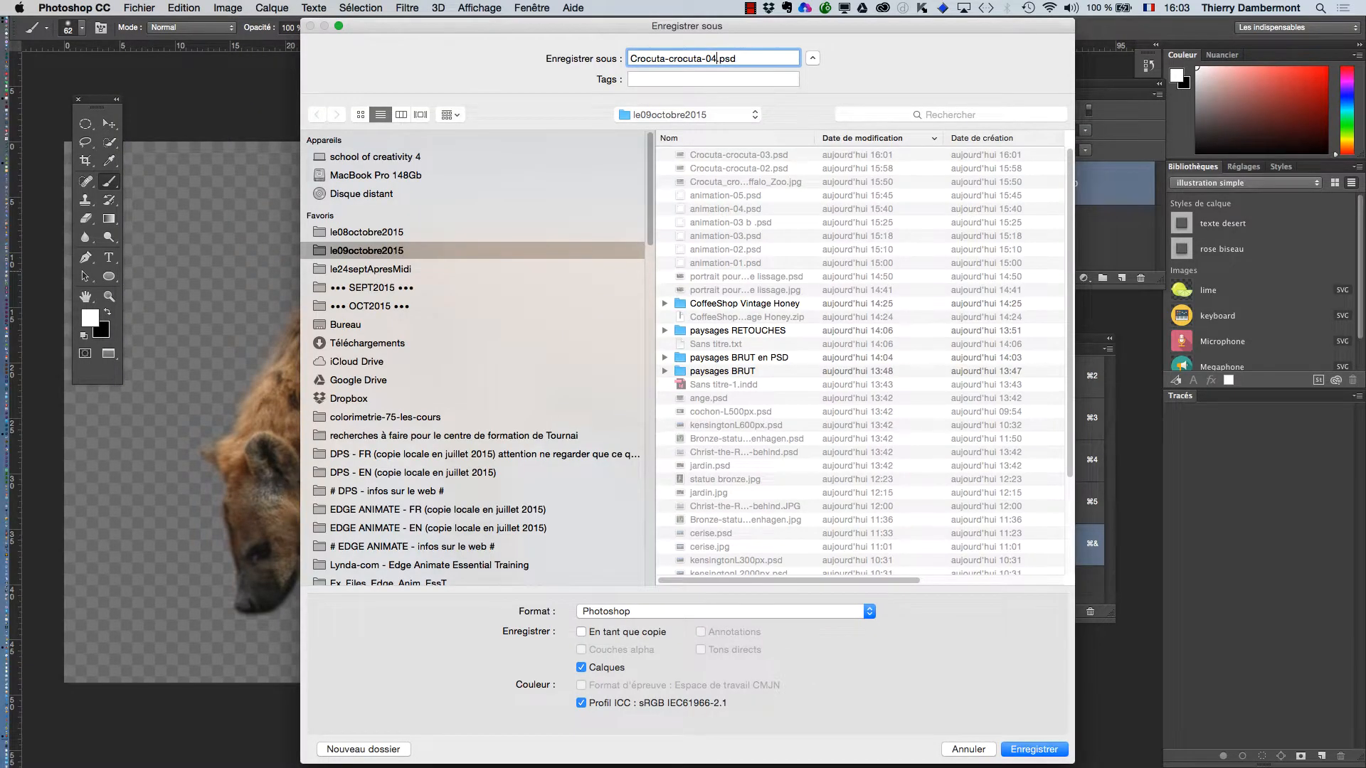
pyautogui.press('Return')
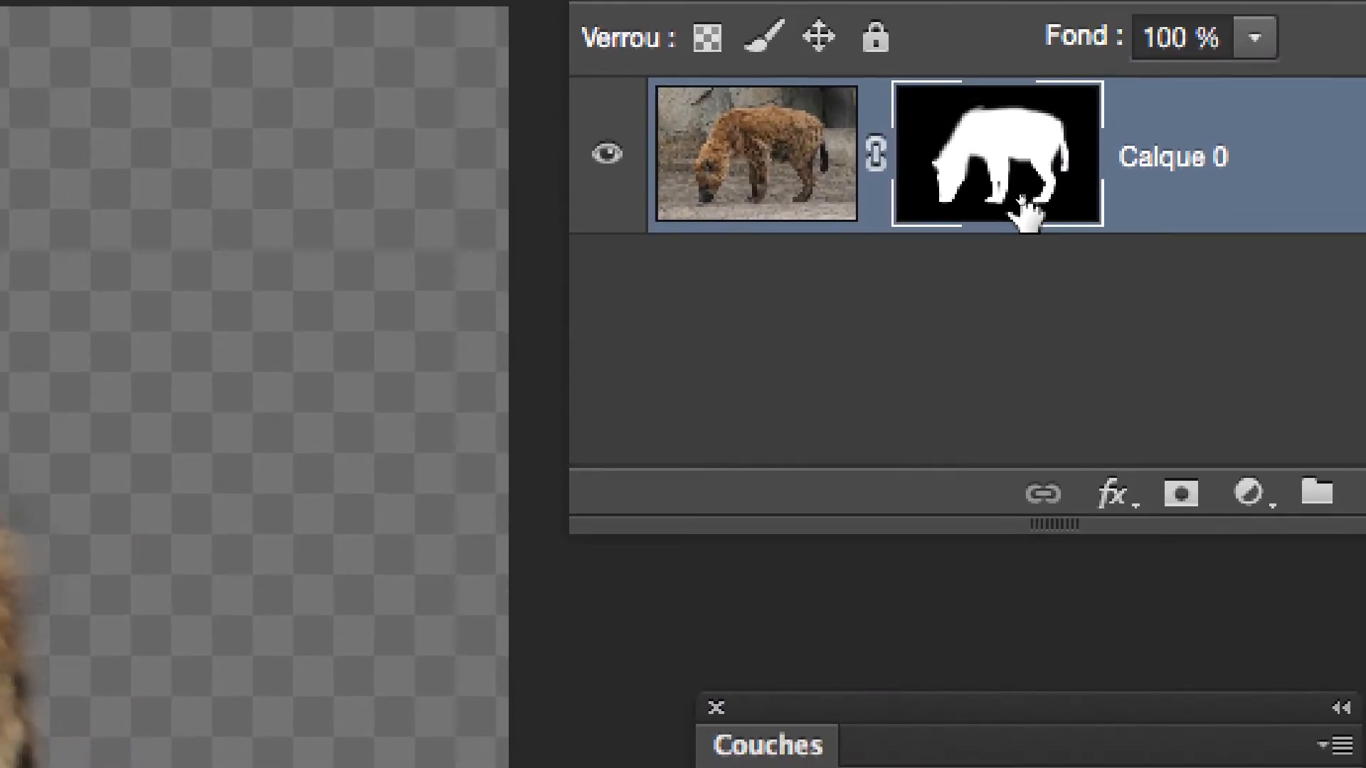
# Open the brush settings (Forme) as a separate palette, close the brush presets, and enlarge the settings palette.
pyautogui.moveTo(1066, 205); pyautogui.dragTo(1064, 212)
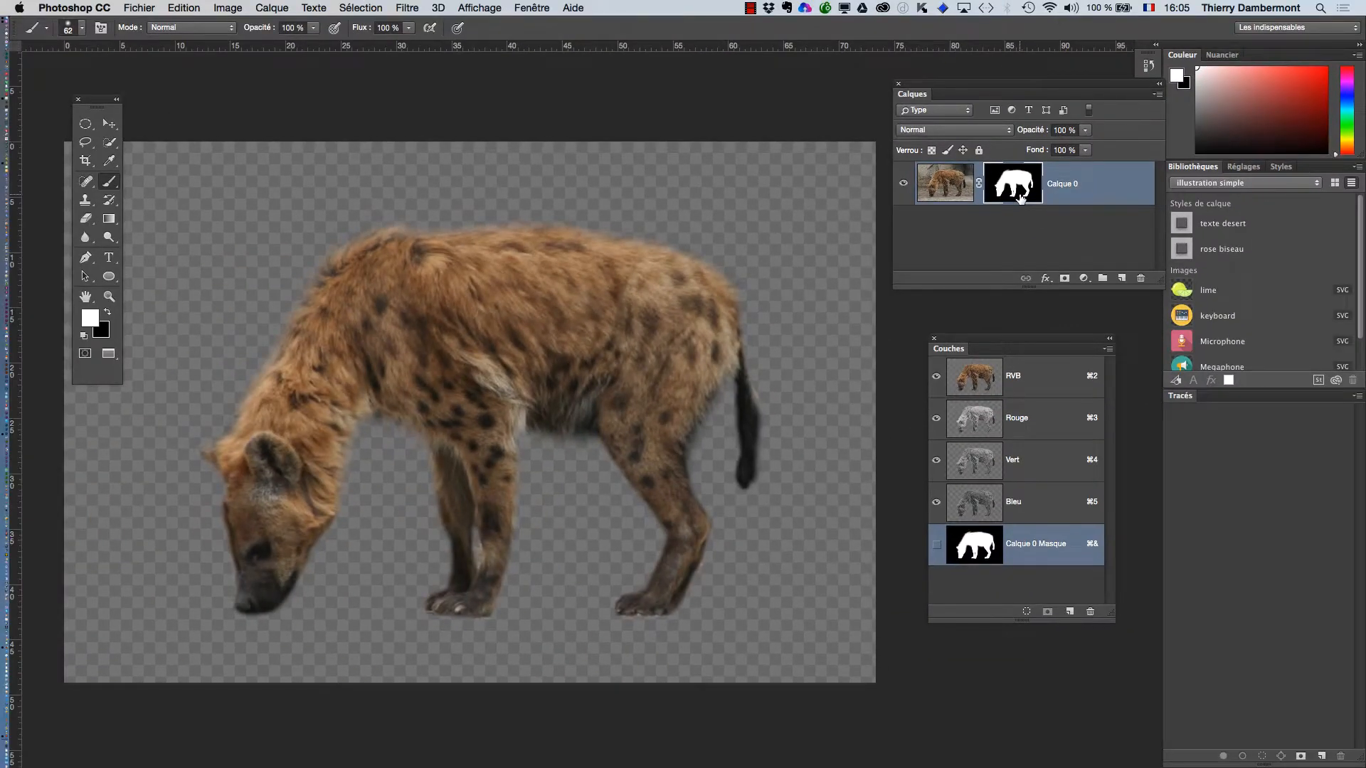
pyautogui.click(535, 9)
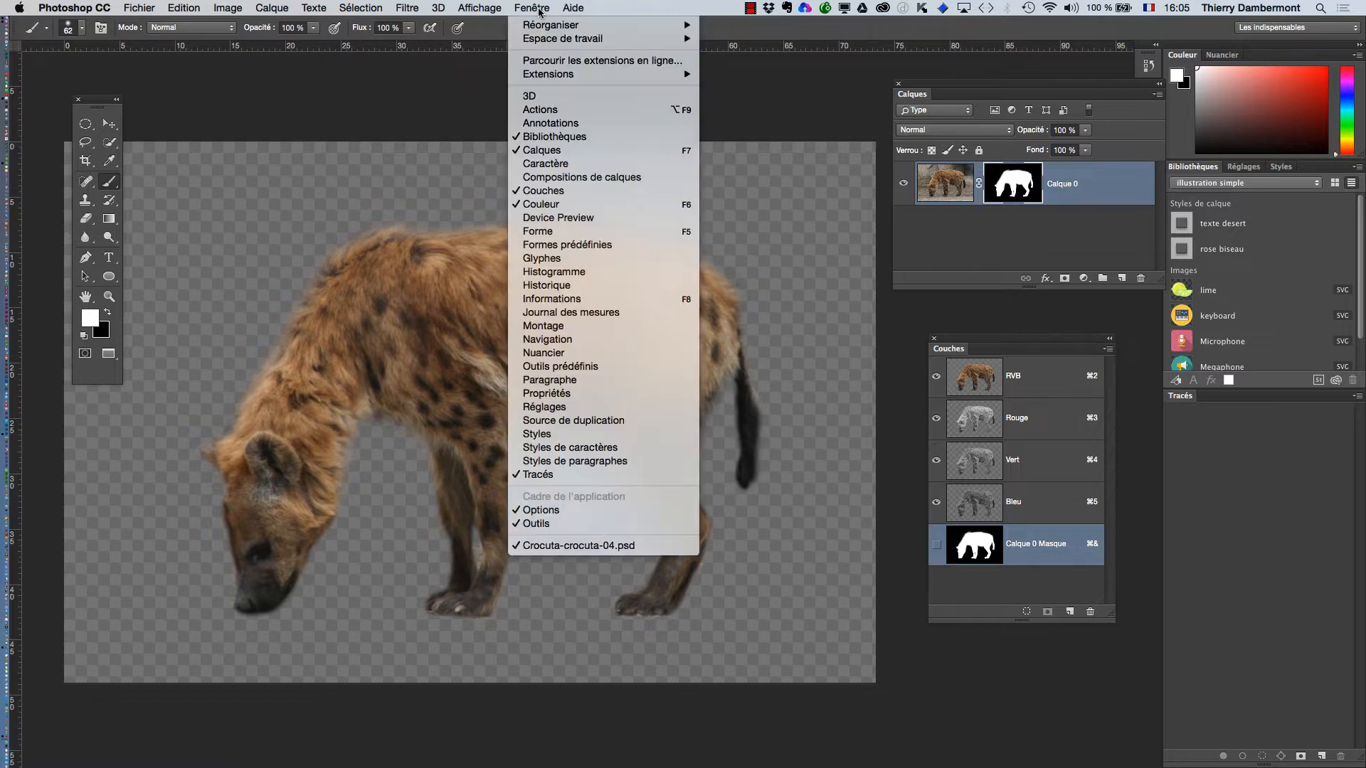
pyautogui.click(576, 231)
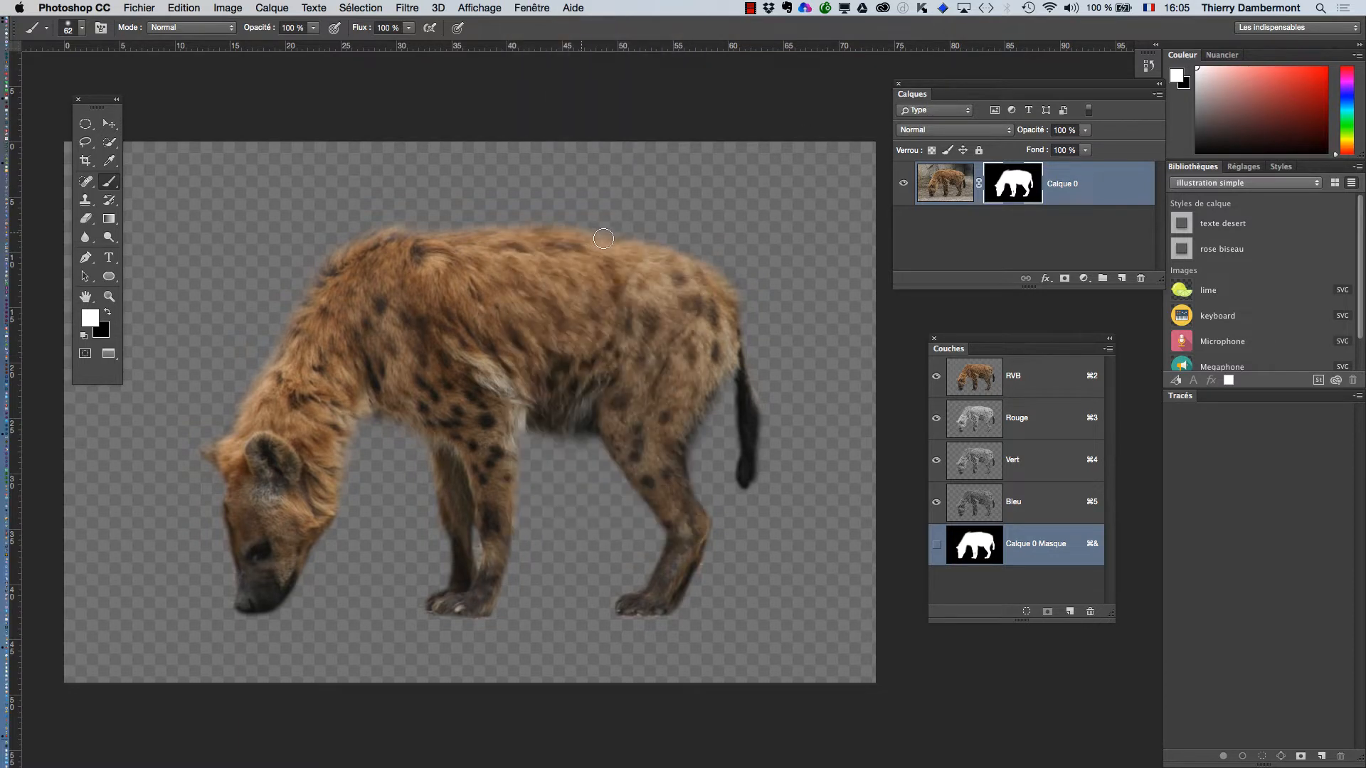
pyautogui.moveTo(832, 150); pyautogui.dragTo(524, 95)
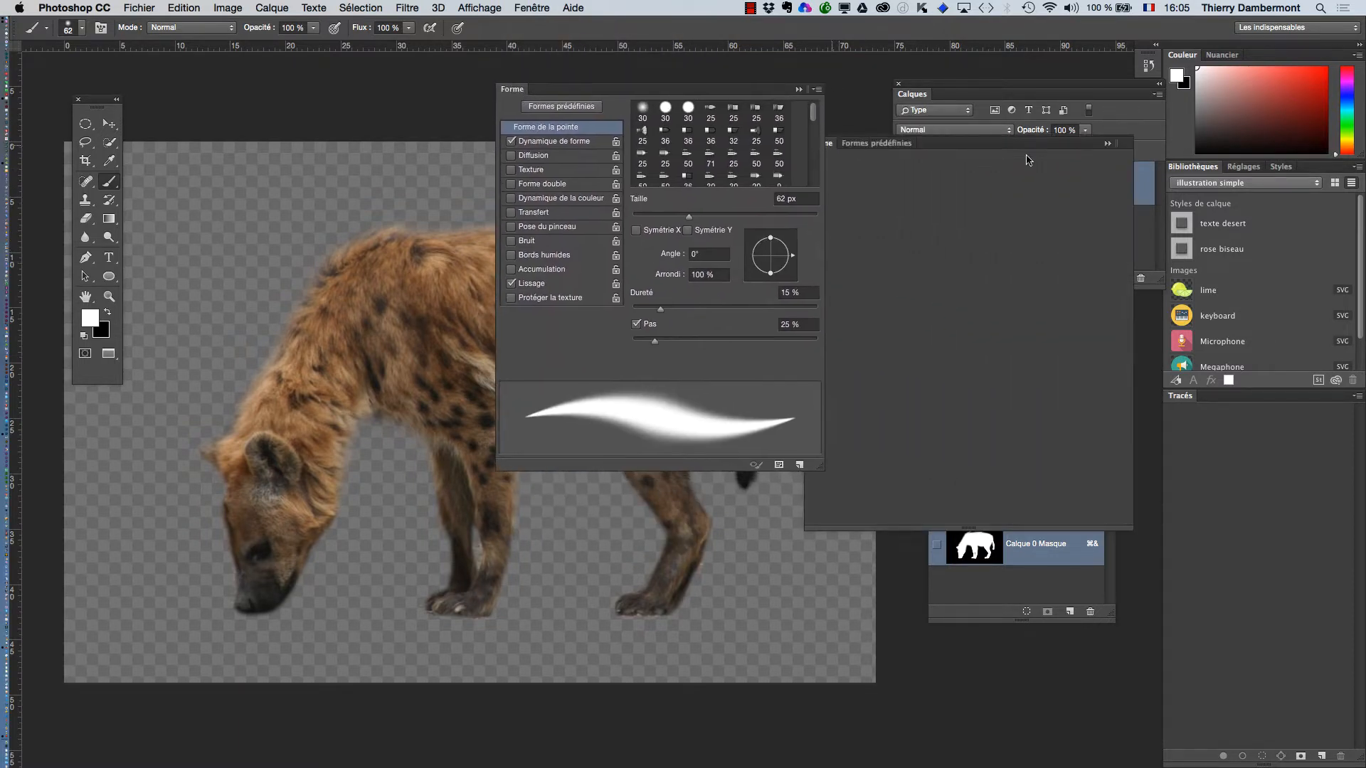
pyautogui.moveTo(902, 152); pyautogui.dragTo(855, 148)
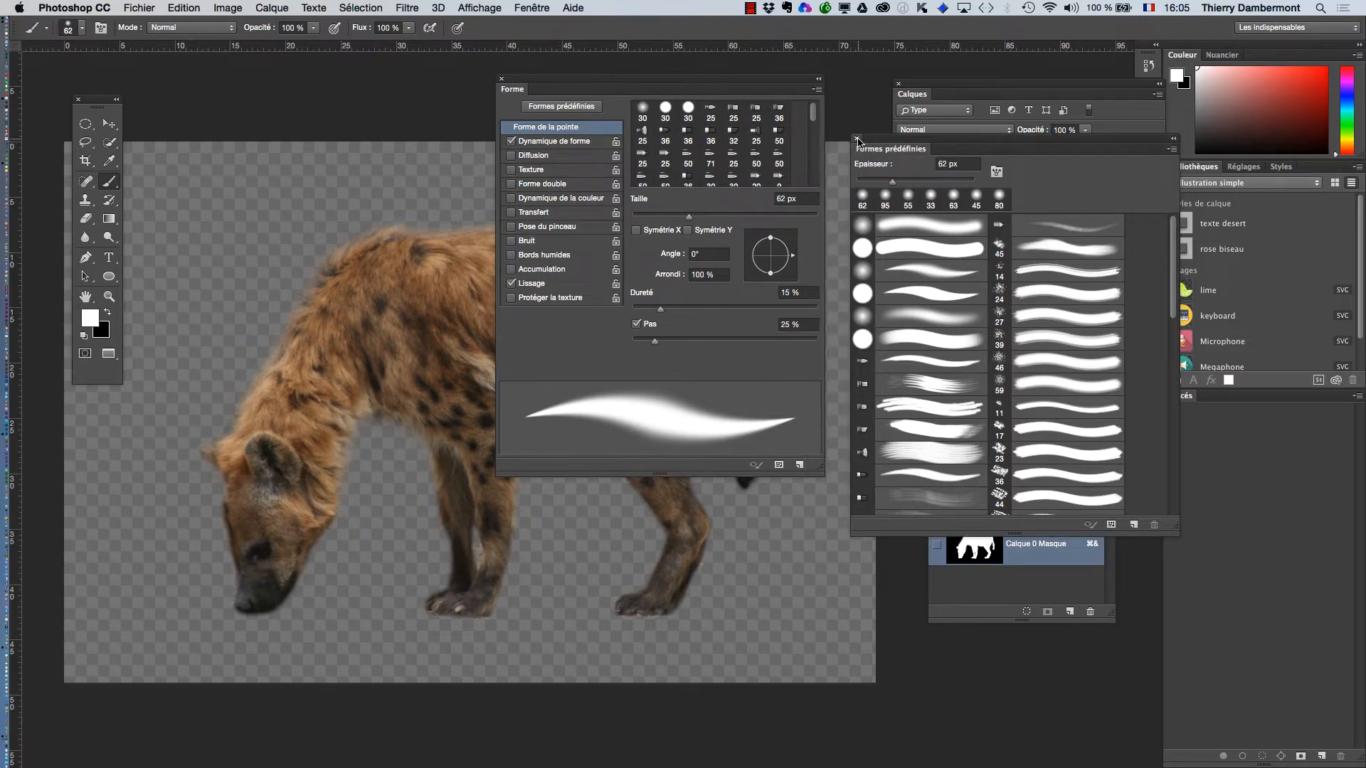
pyautogui.click(856, 140)
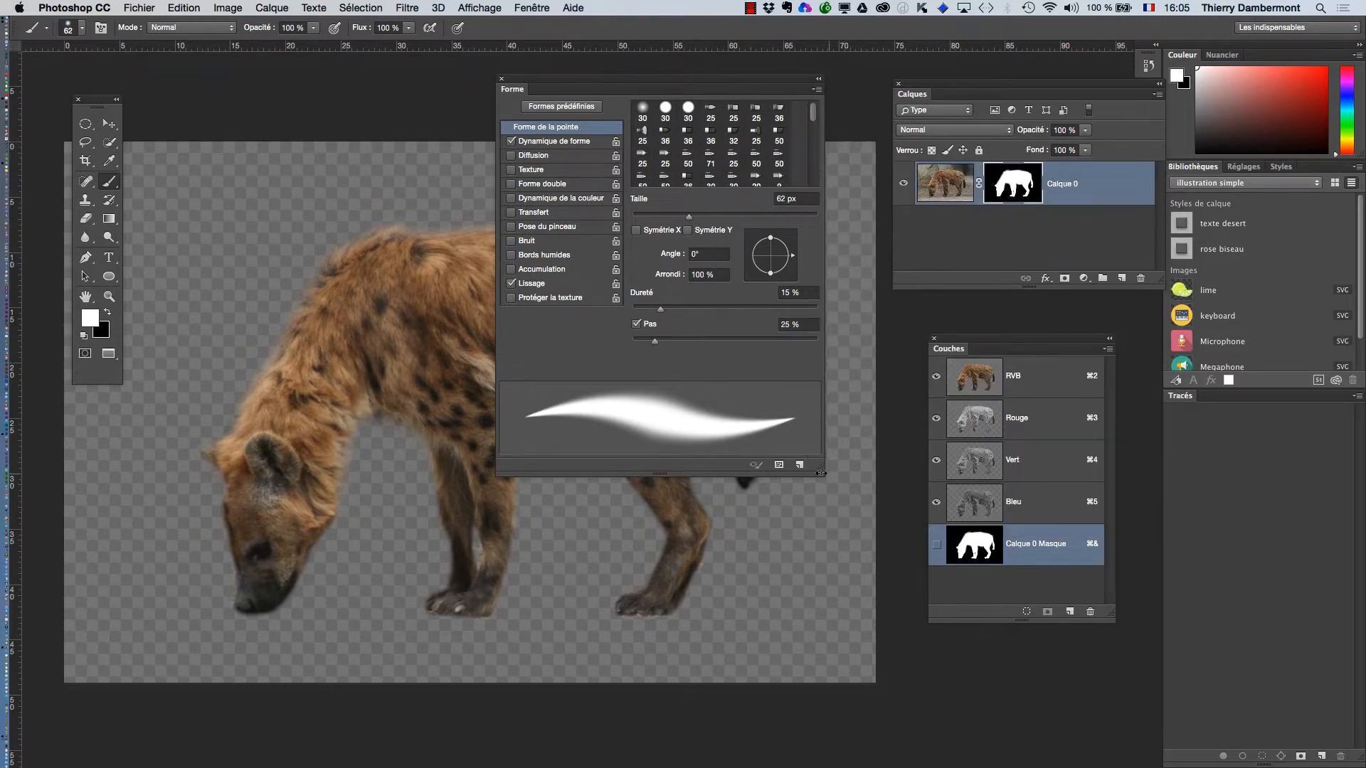
pyautogui.moveTo(818, 467); pyautogui.dragTo(908, 600)
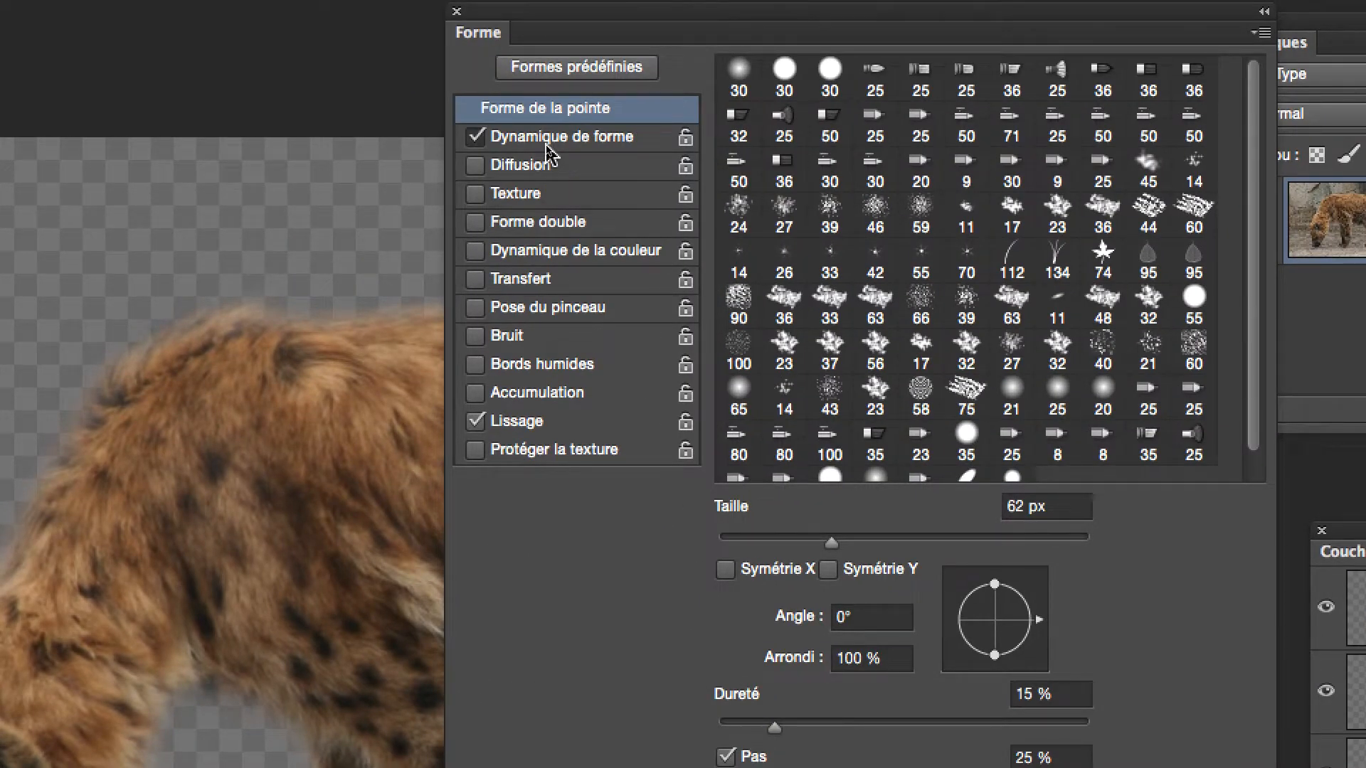
# Turn off Dynamique de forme for the brush and close the brush settings.
pyautogui.click(548, 139)
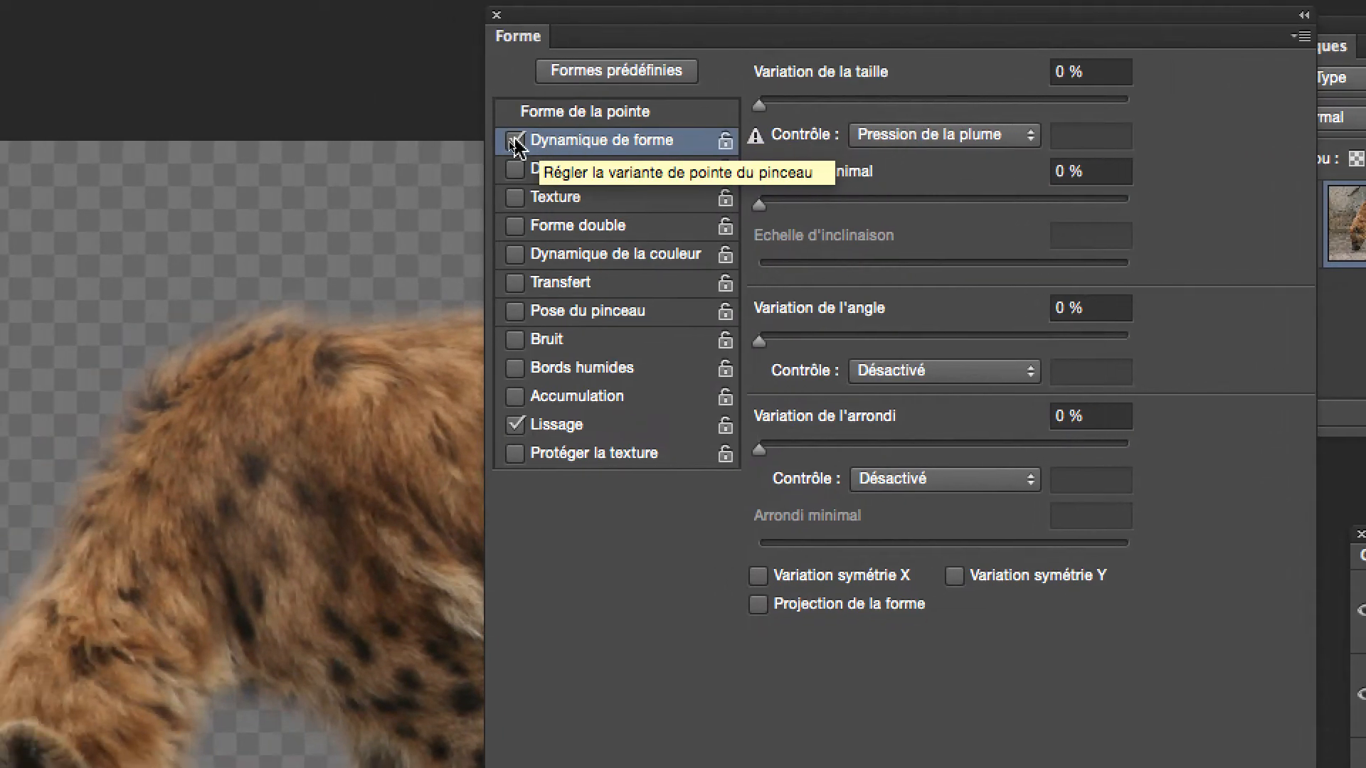
pyautogui.click(501, 144)
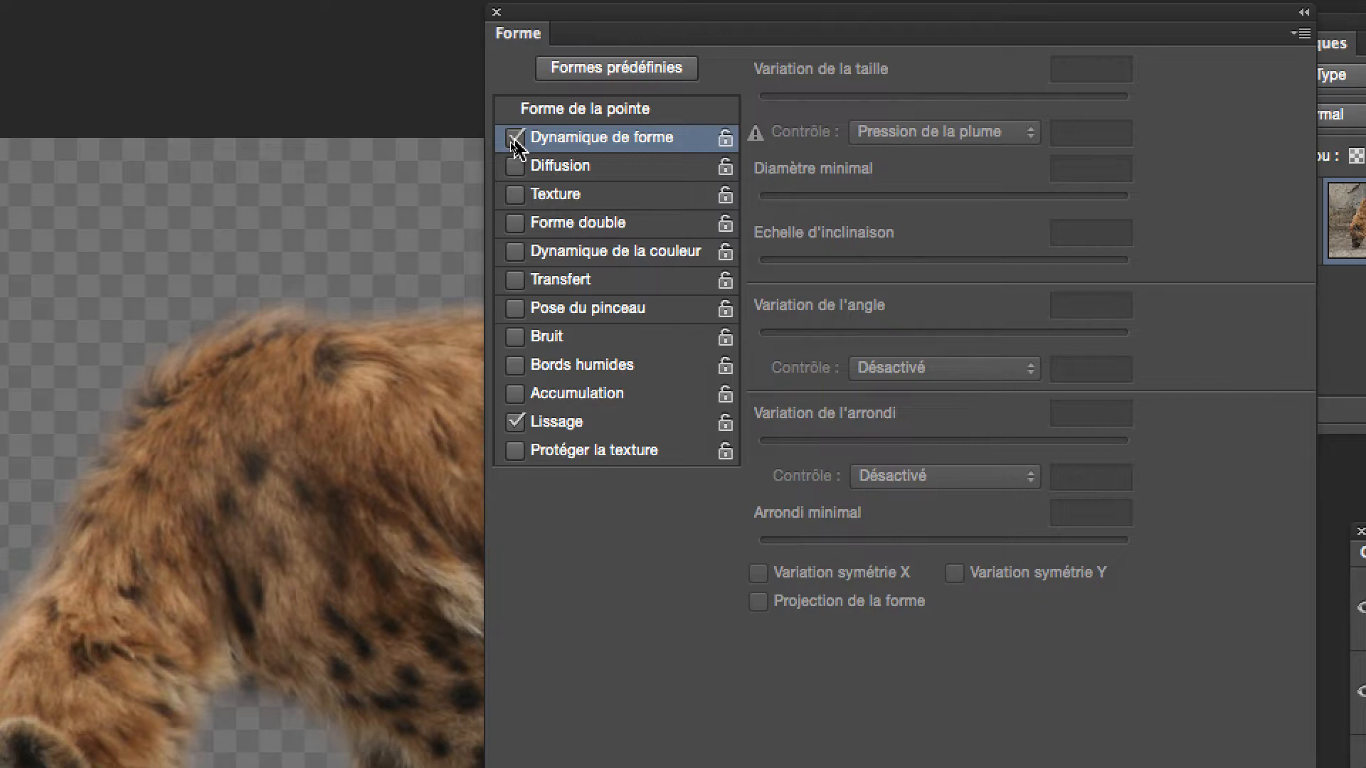
pyautogui.click(513, 138)
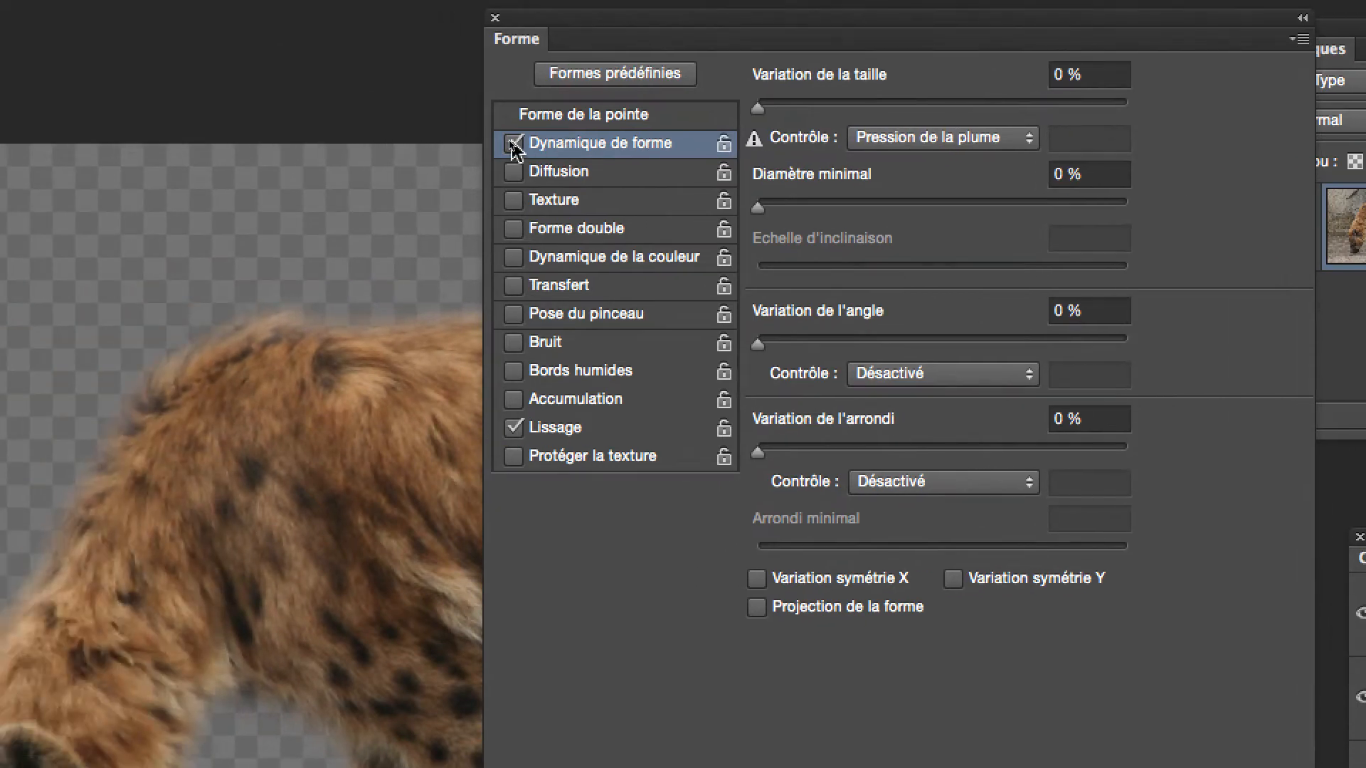
pyautogui.click(512, 143)
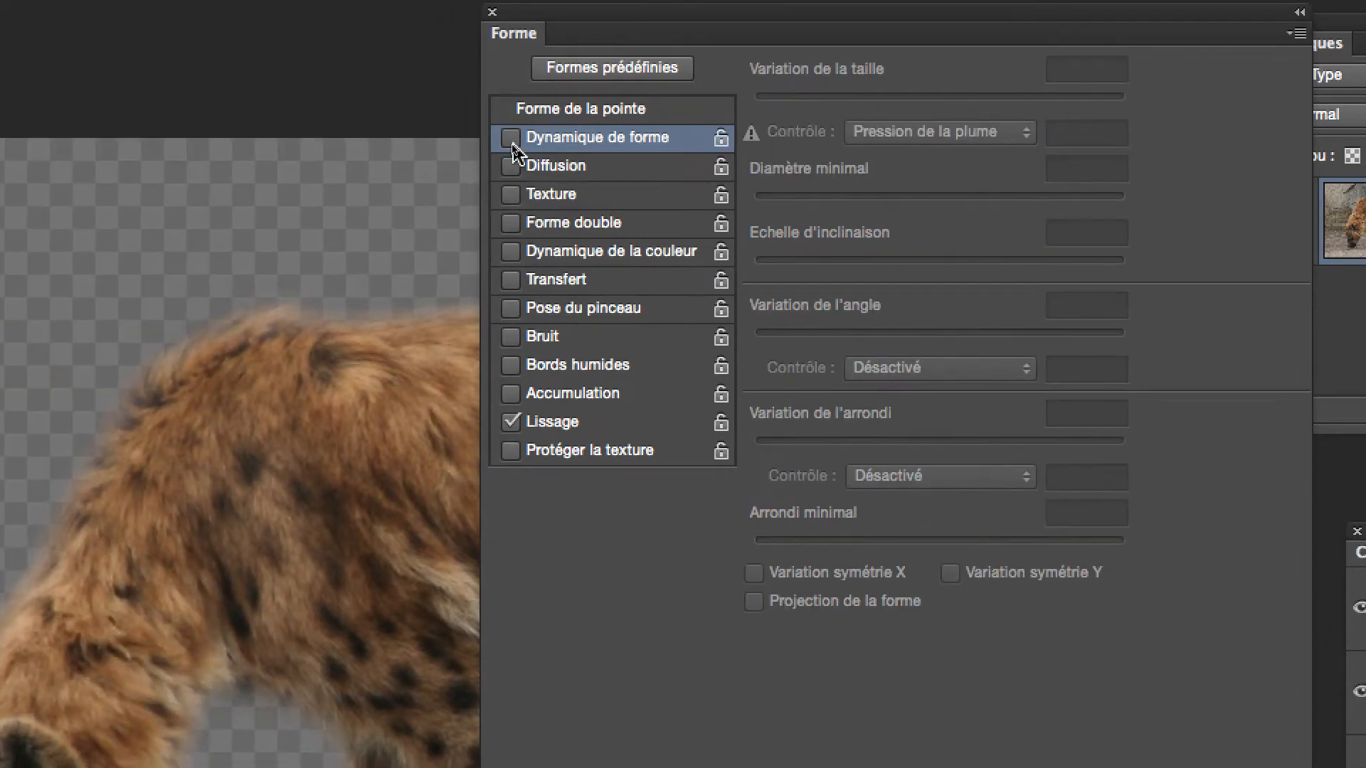
pyautogui.click(511, 143)
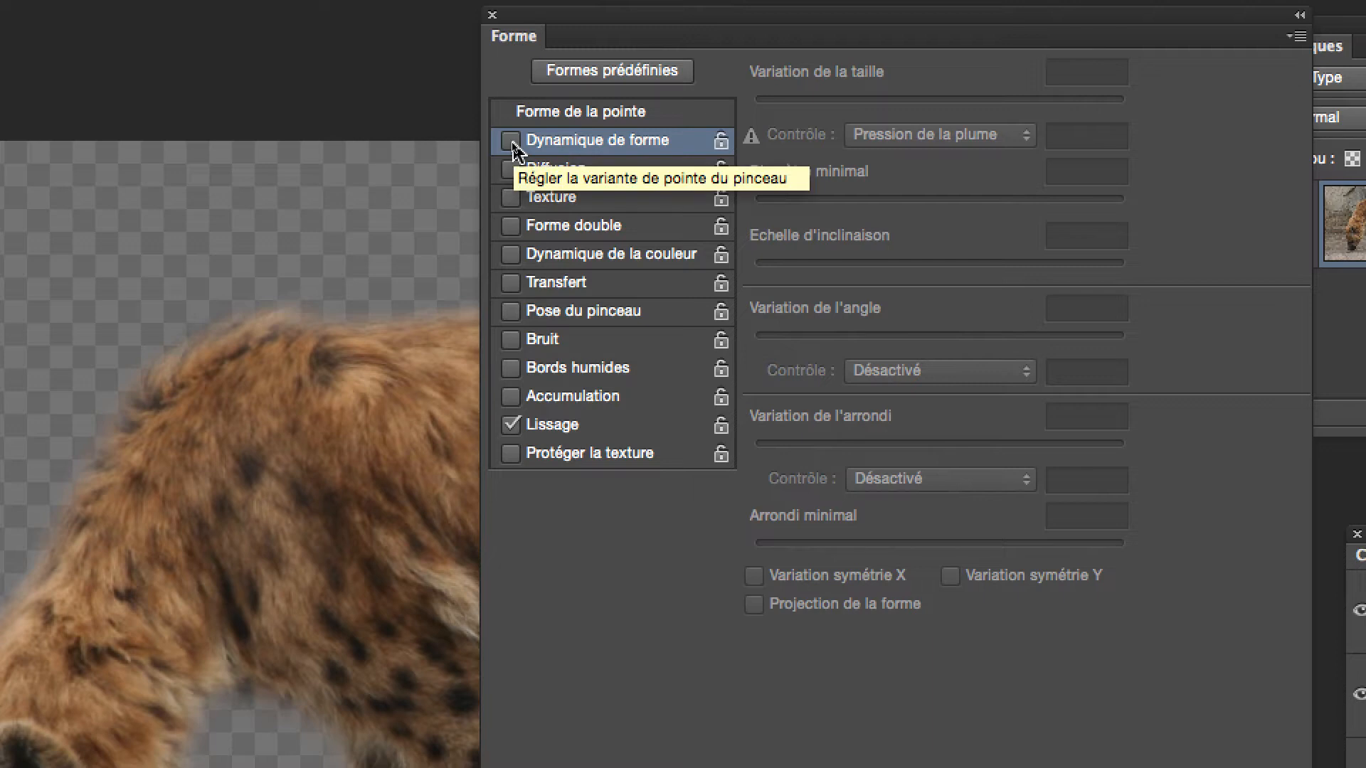
pyautogui.click(510, 141)
pyautogui.click(511, 141)
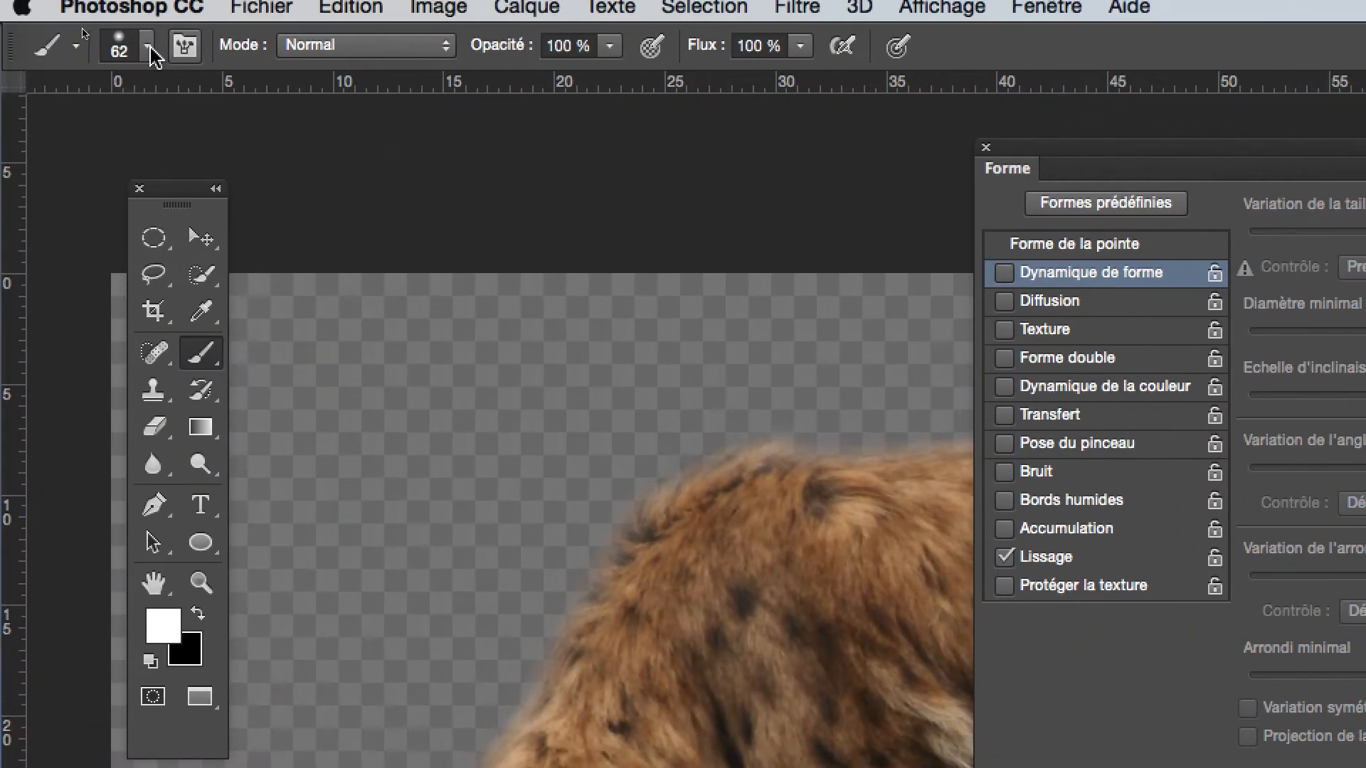
pyautogui.click(59, 13)
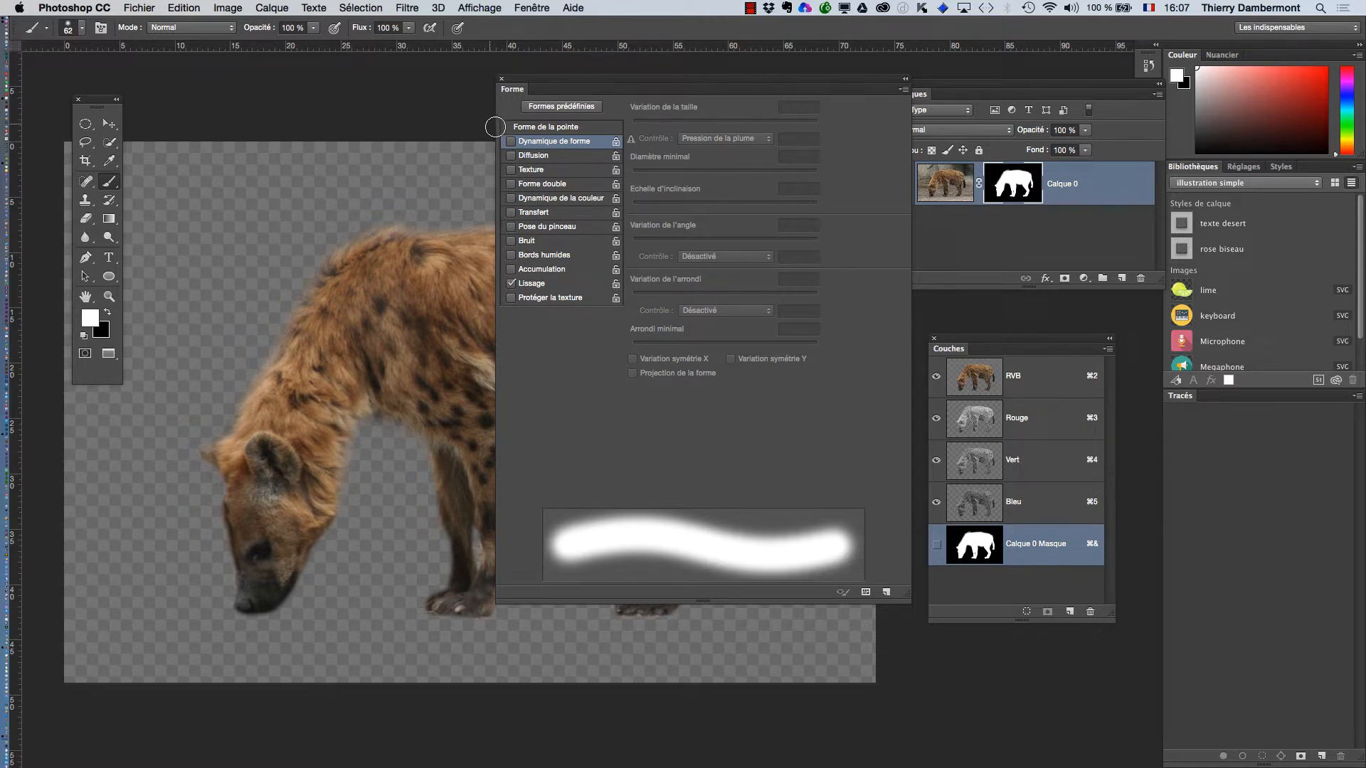
pyautogui.click(502, 81)
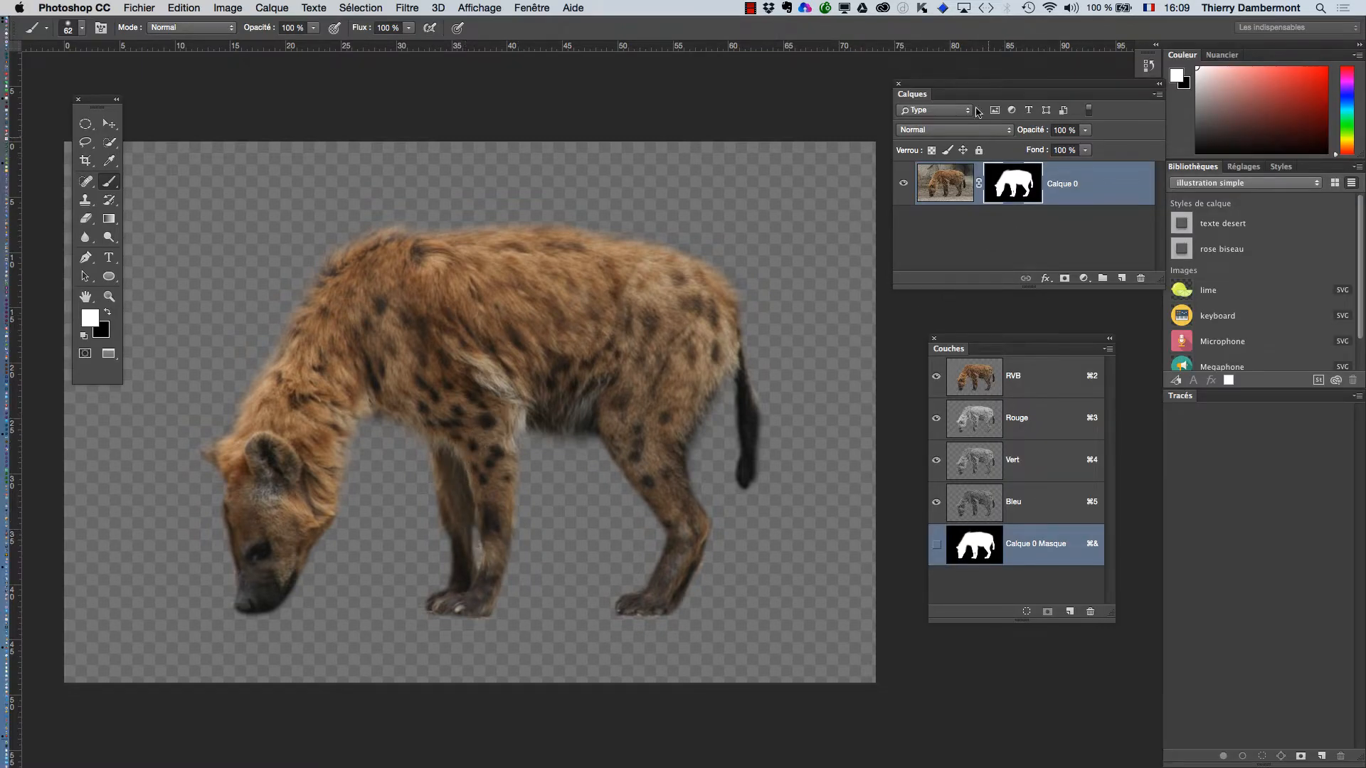
# Move the Calques palette closer to the hyena image and make it taller, with Calque 0 kept selected.
pyautogui.moveTo(959, 87); pyautogui.dragTo(791, 86)
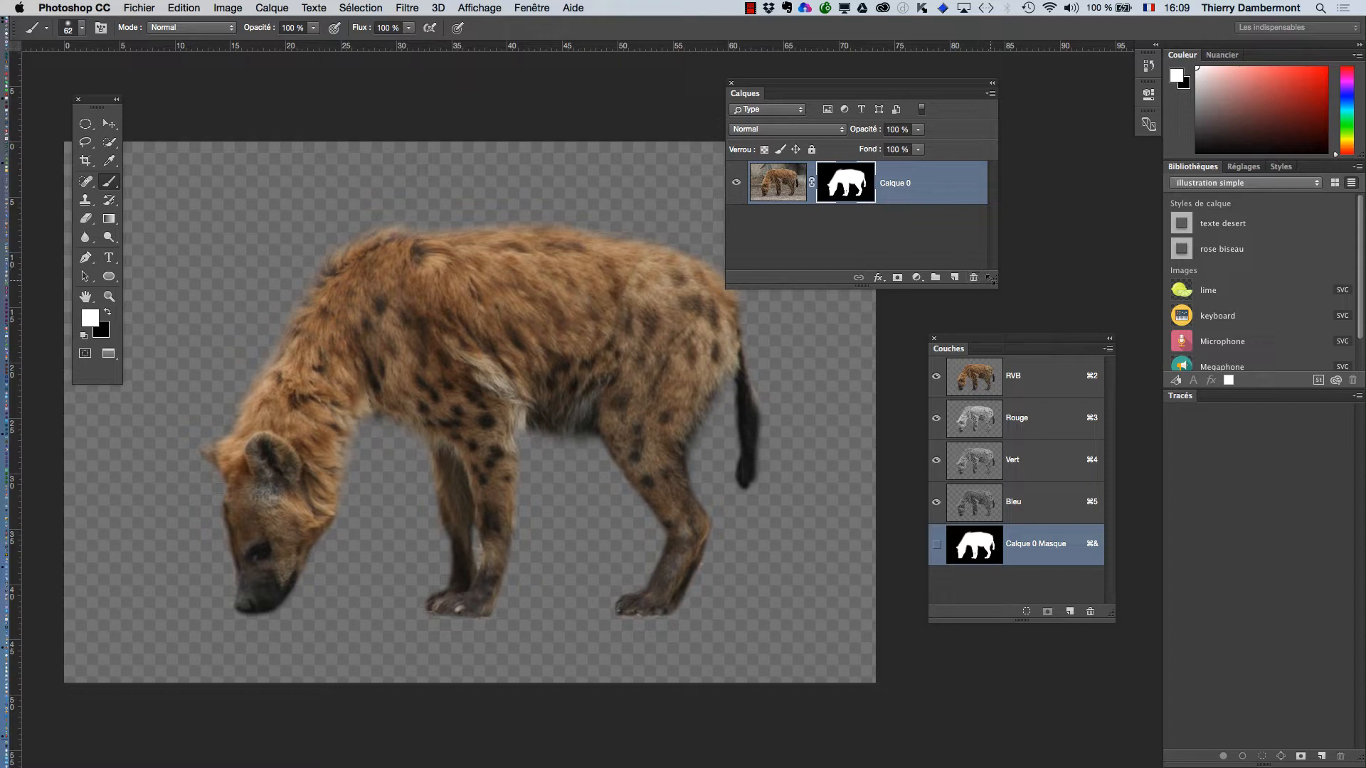
pyautogui.moveTo(1029, 289); pyautogui.dragTo(1039, 432)
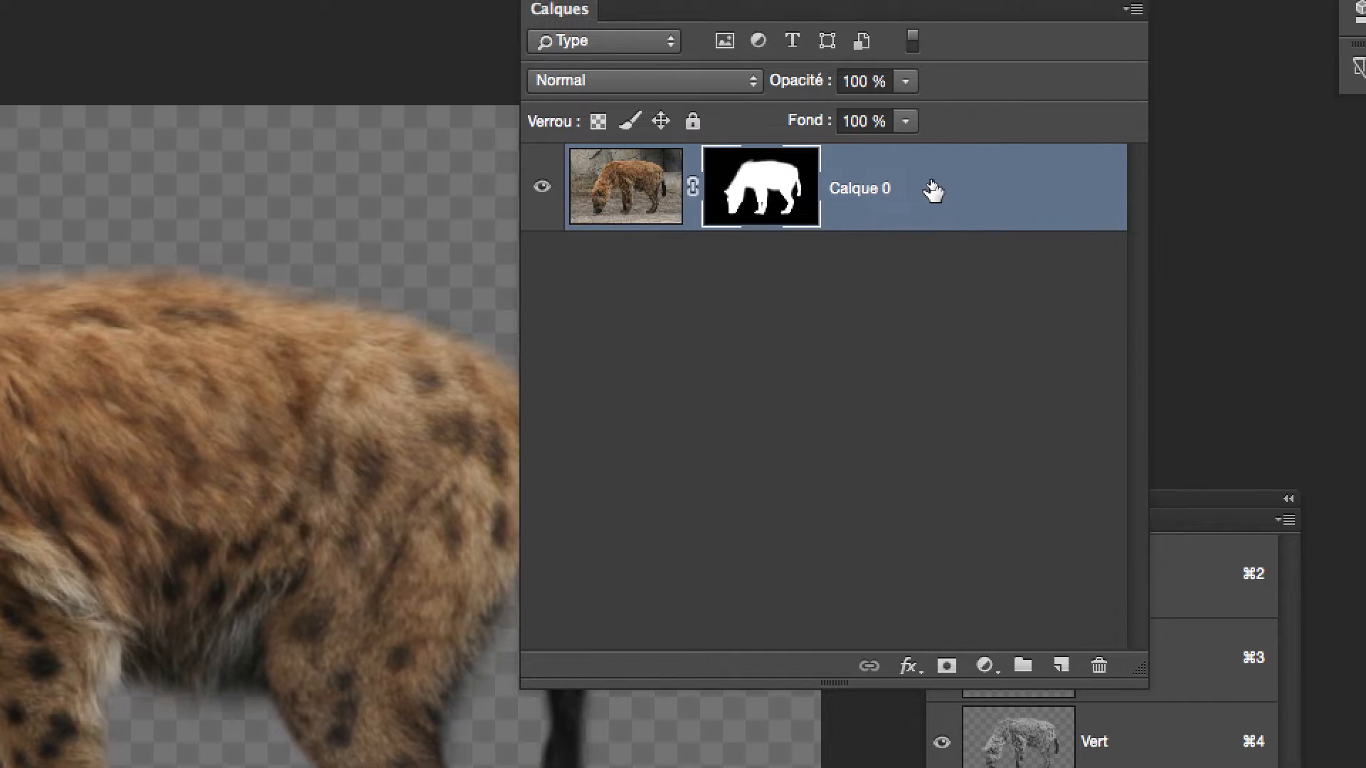
pyautogui.rightClick(934, 190)
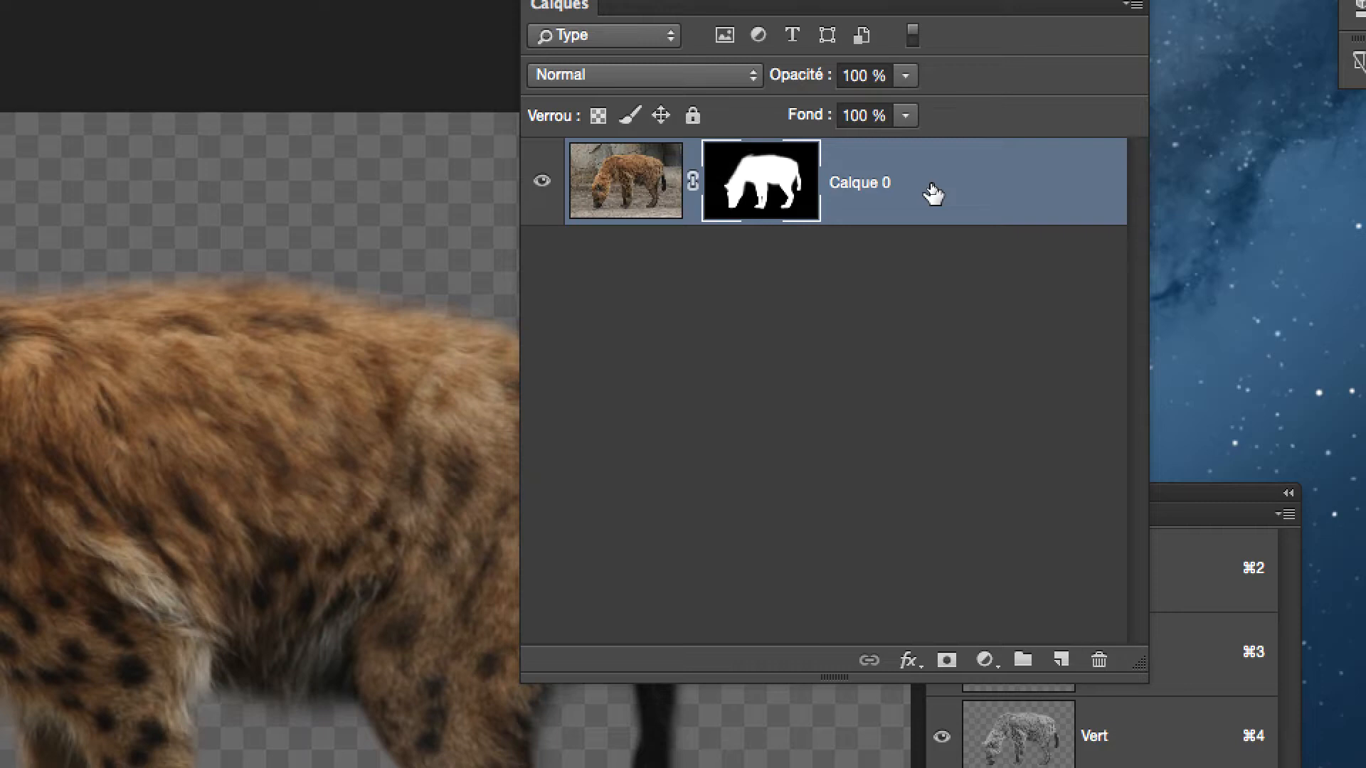
# Convert Calque 0 to a smart object and move the Calques palette clear of the hyena's hindquarters and tail.
pyautogui.rightClick(932, 194)
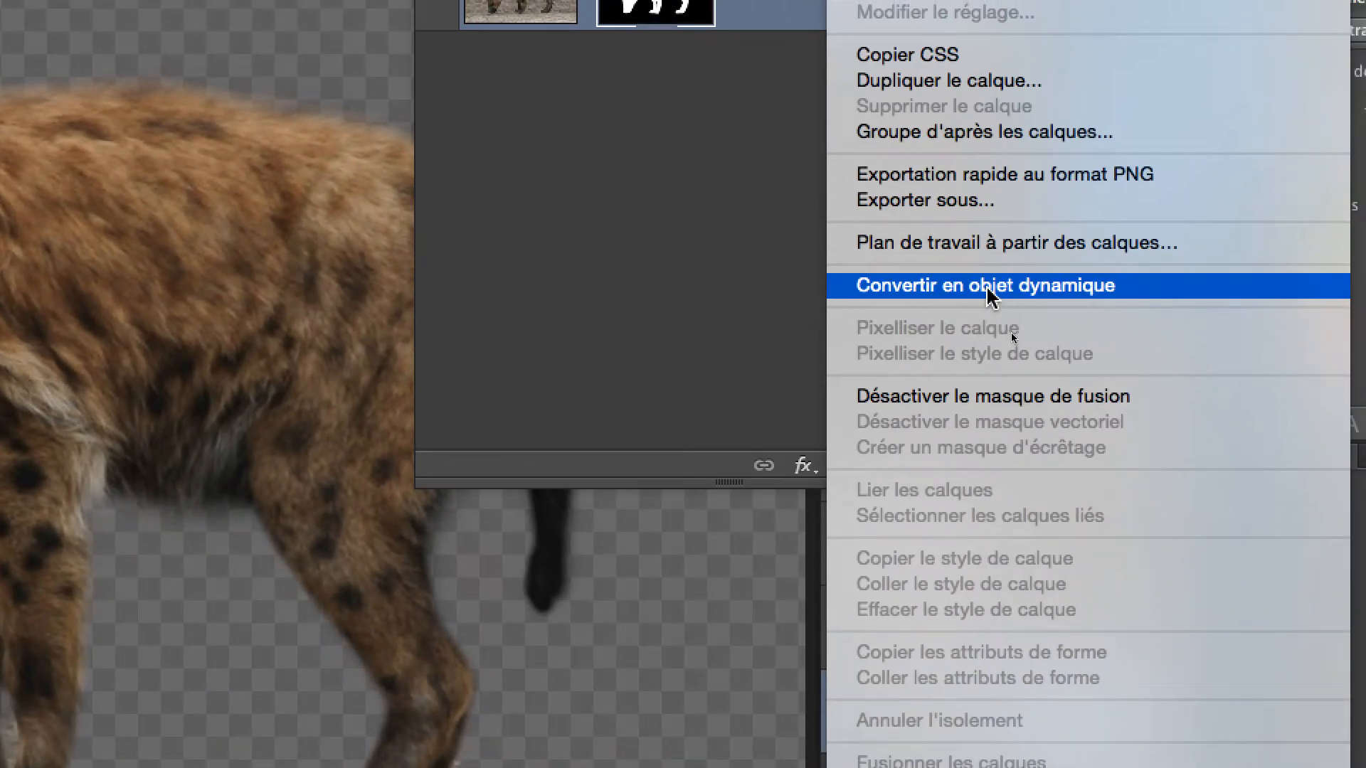
pyautogui.click(989, 287)
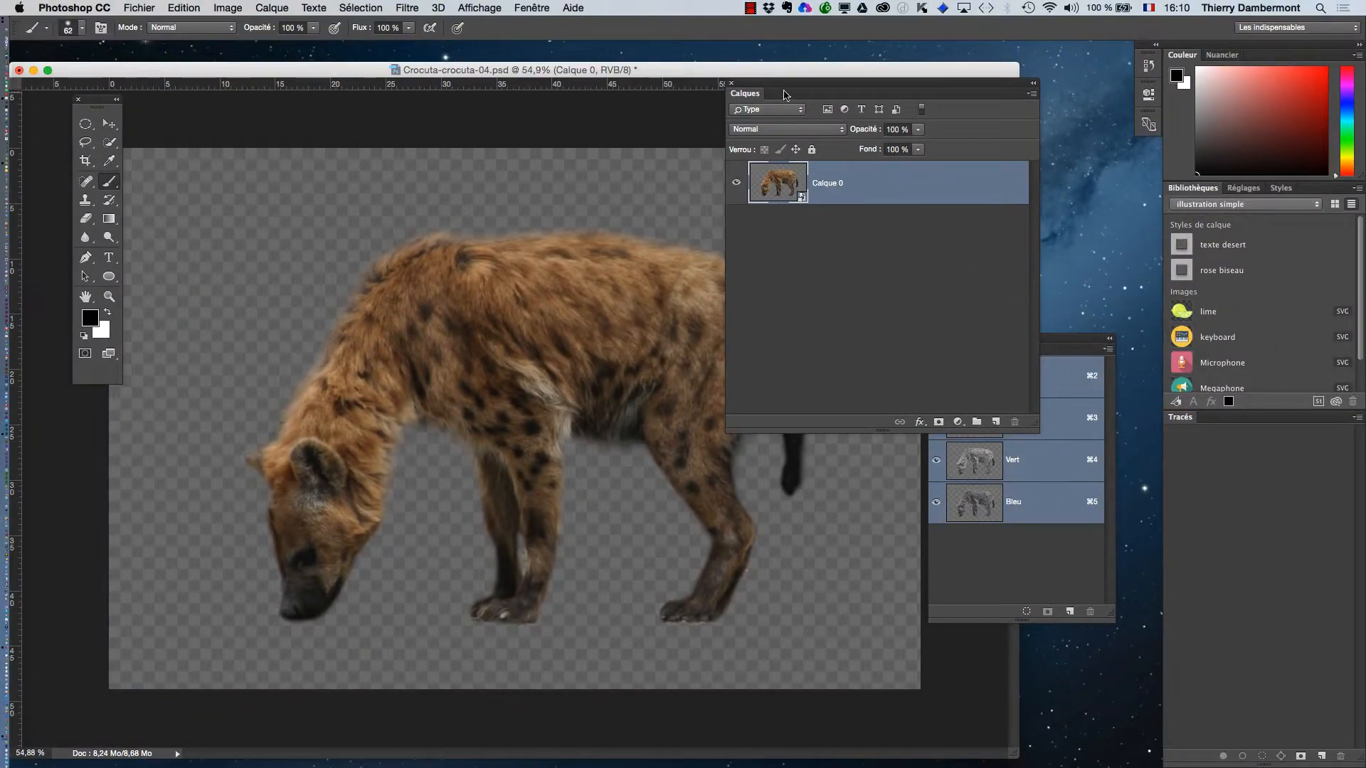
pyautogui.moveTo(785, 95); pyautogui.dragTo(941, 104)
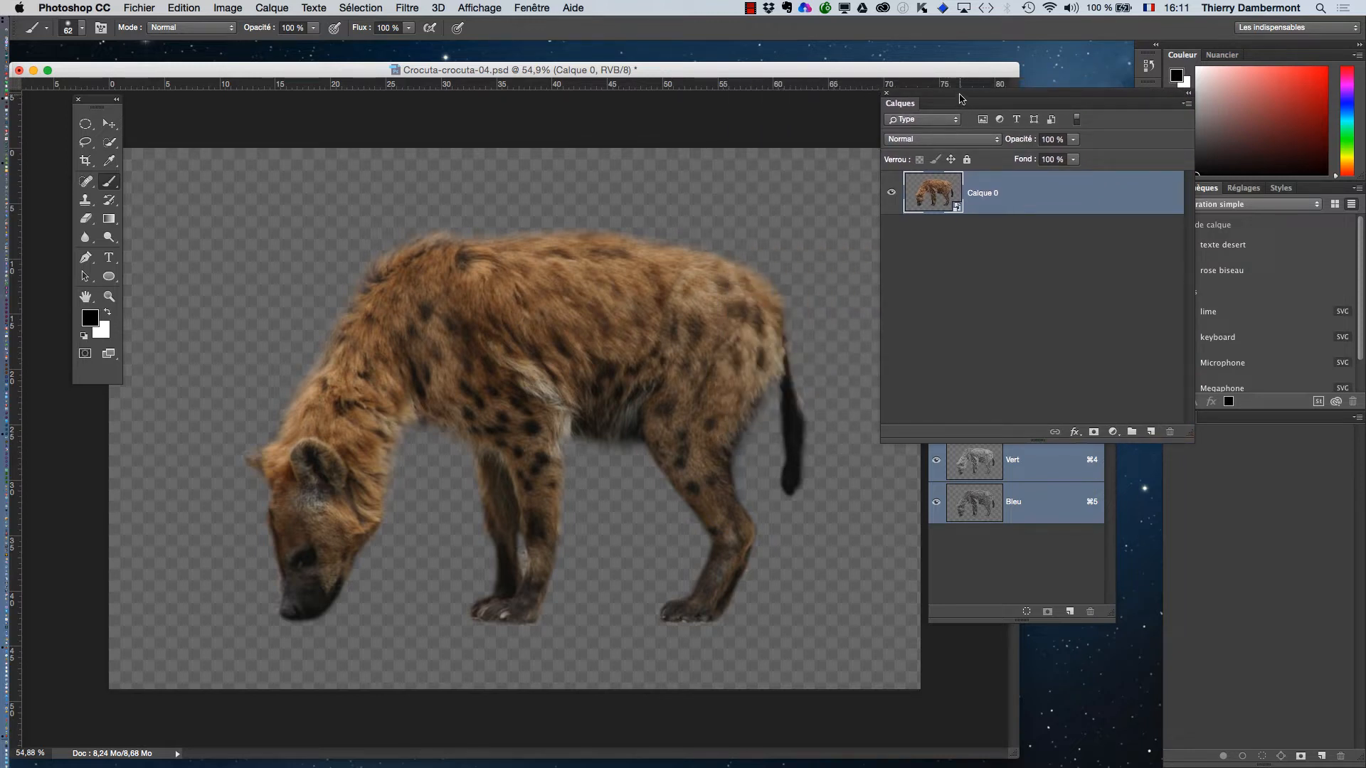
pyautogui.moveTo(962, 97); pyautogui.dragTo(964, 120)
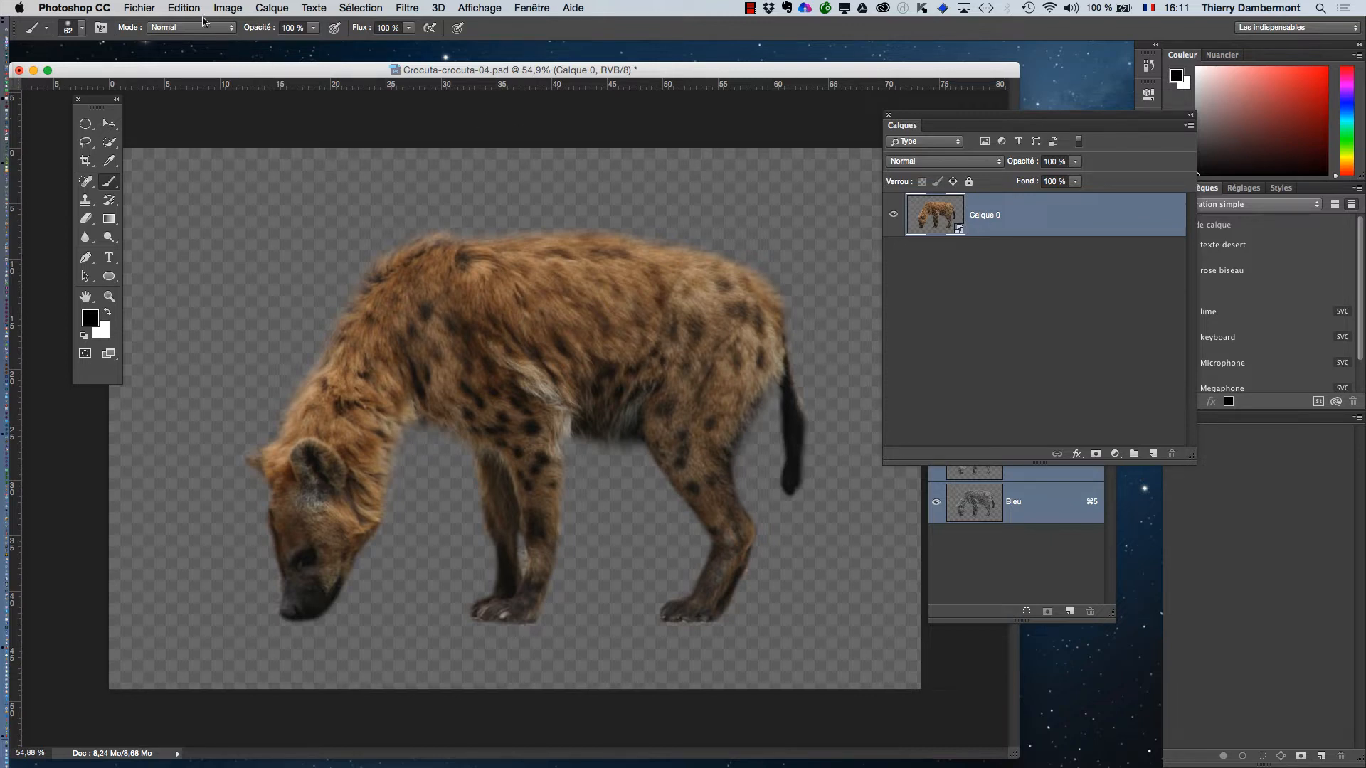
# Start a puppet warp (Déformation de la marionnette) on Calque 0 and set the mesh expansion to 15 px.
pyautogui.click(272, 7)
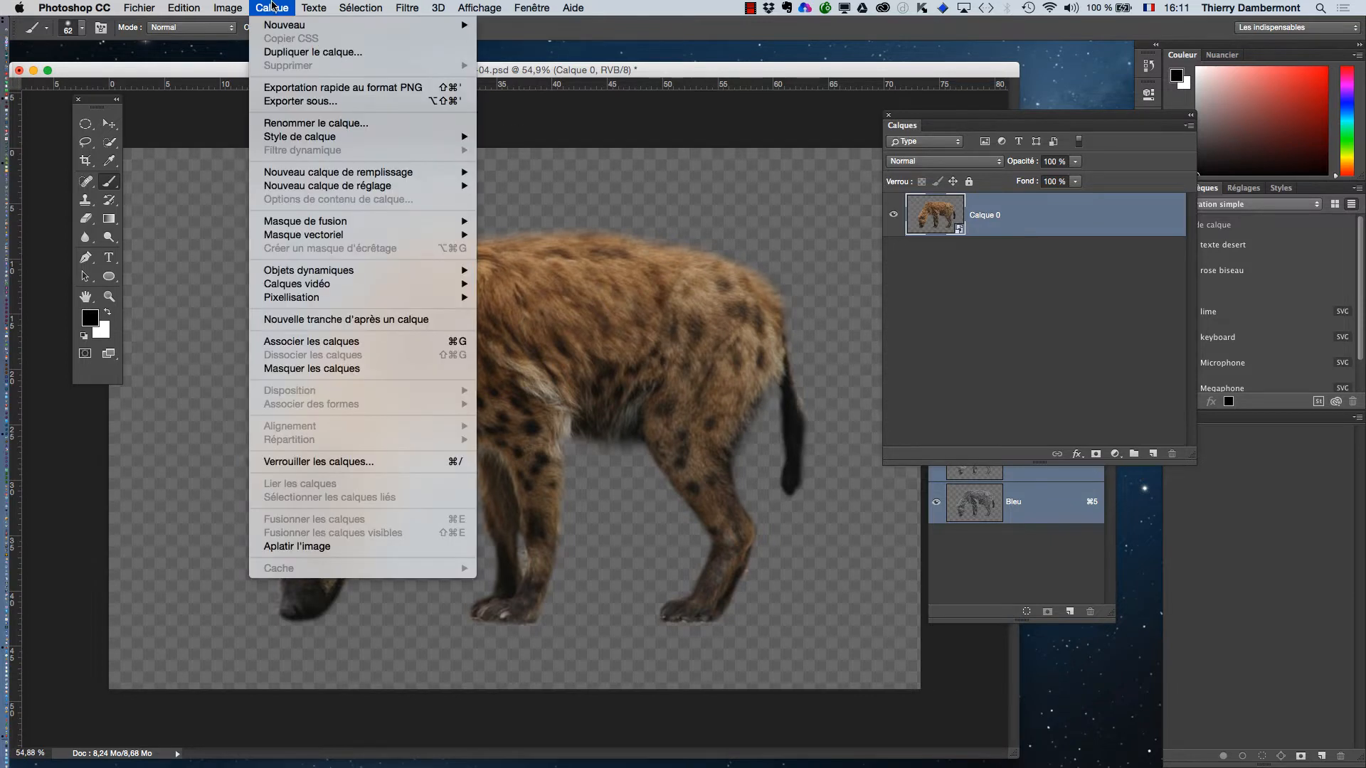
pyautogui.moveTo(200, 5)
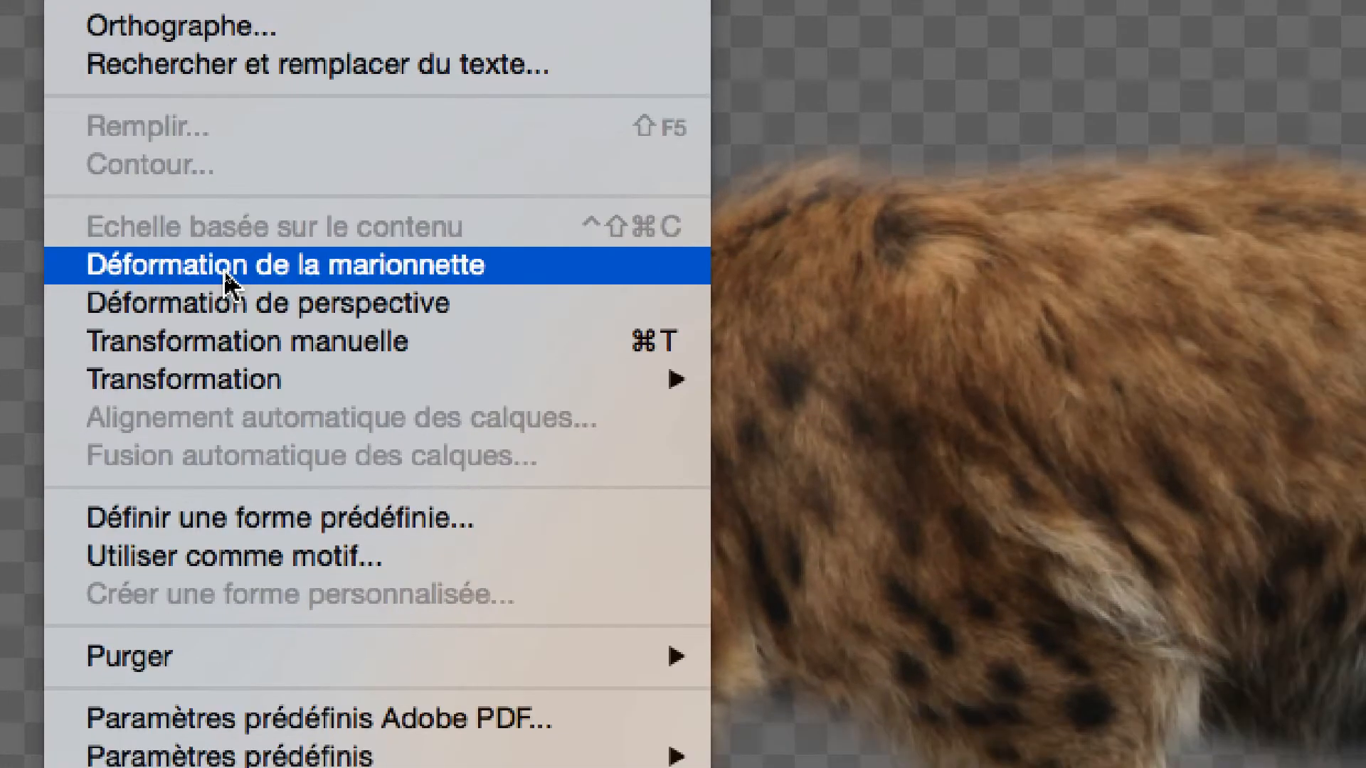
pyautogui.click(223, 269)
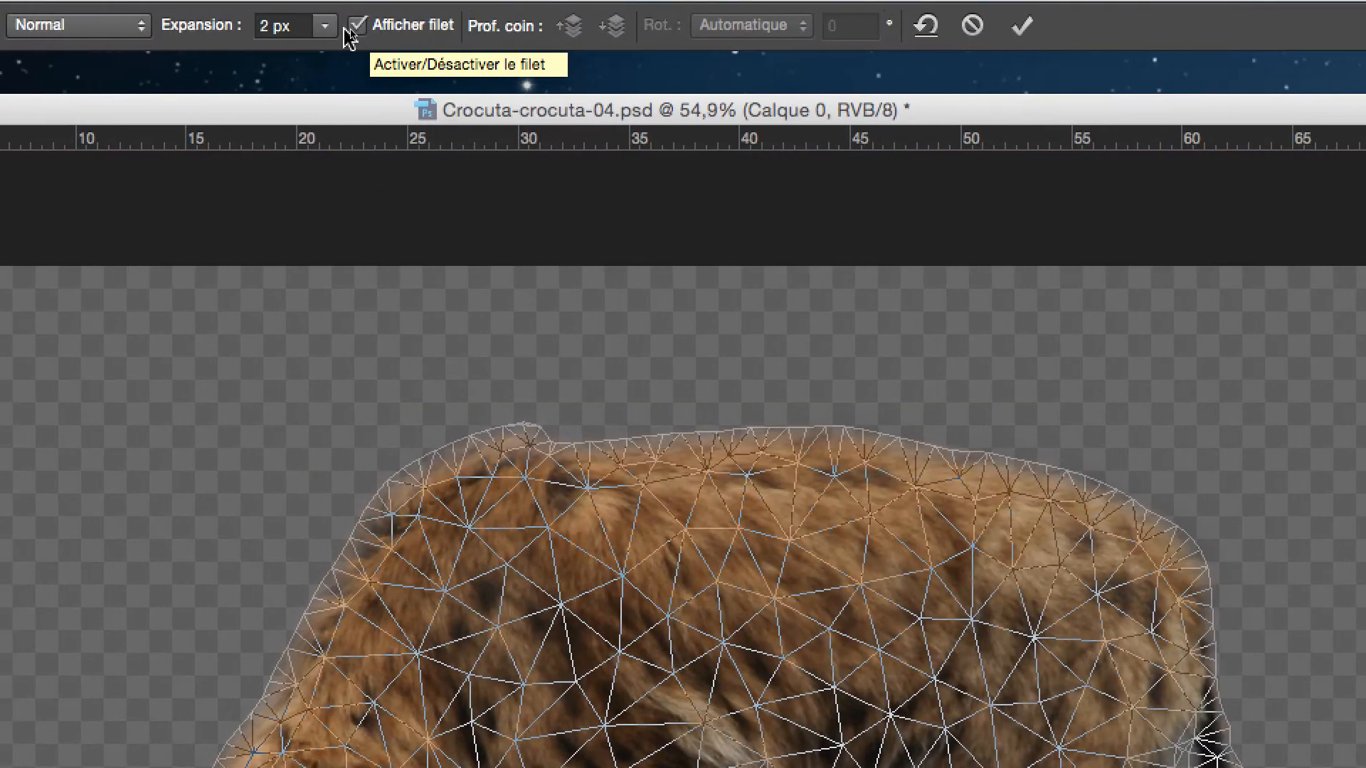
pyautogui.click(345, 28)
pyautogui.moveTo(342, 56); pyautogui.dragTo(346, 57)
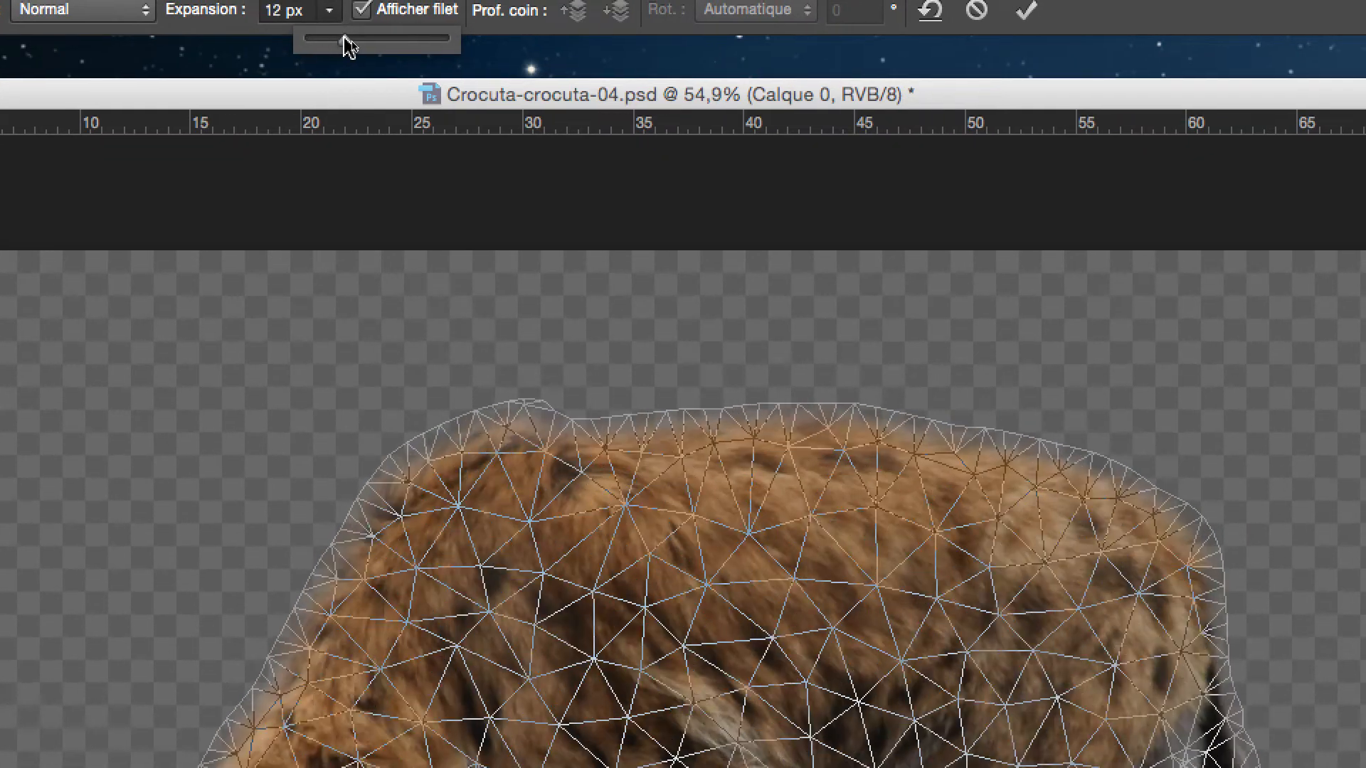
pyautogui.moveTo(347, 38); pyautogui.dragTo(350, 39)
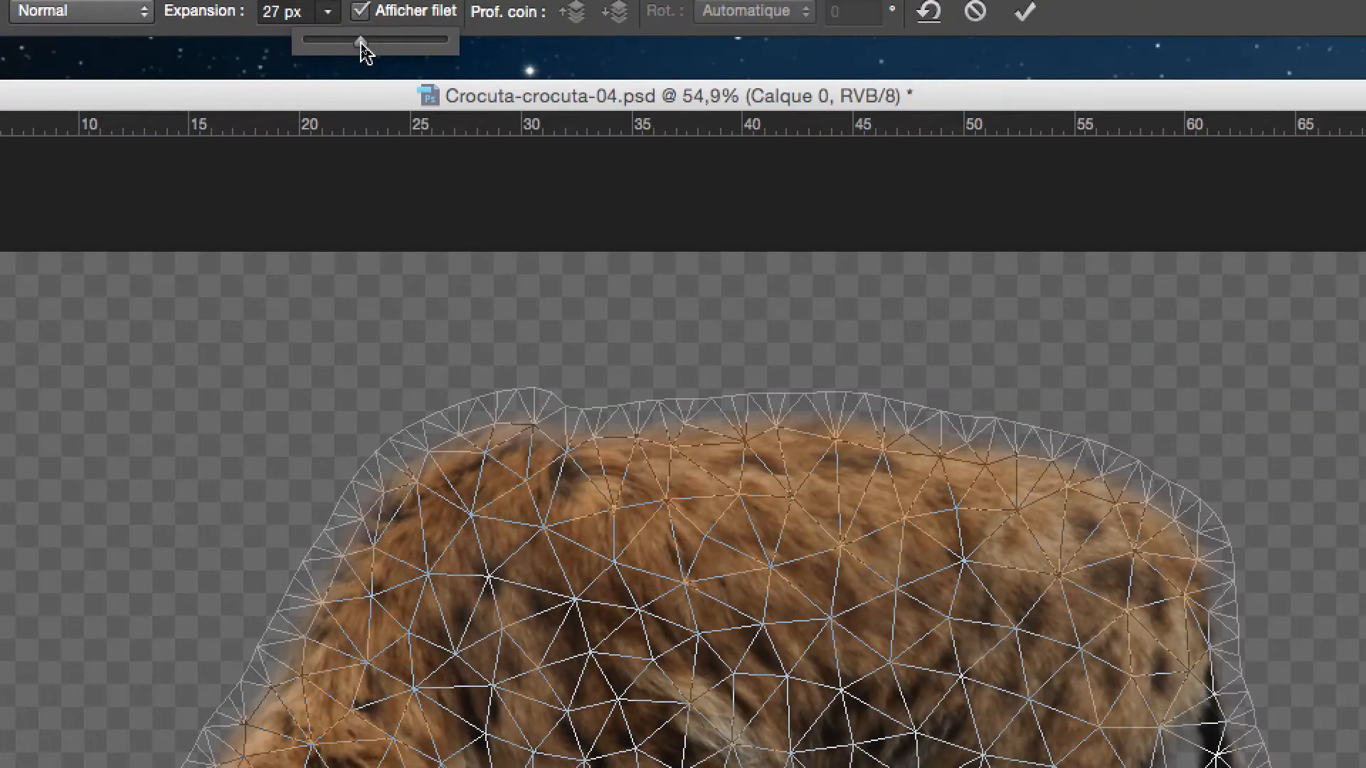
pyautogui.moveTo(360, 43); pyautogui.dragTo(350, 41)
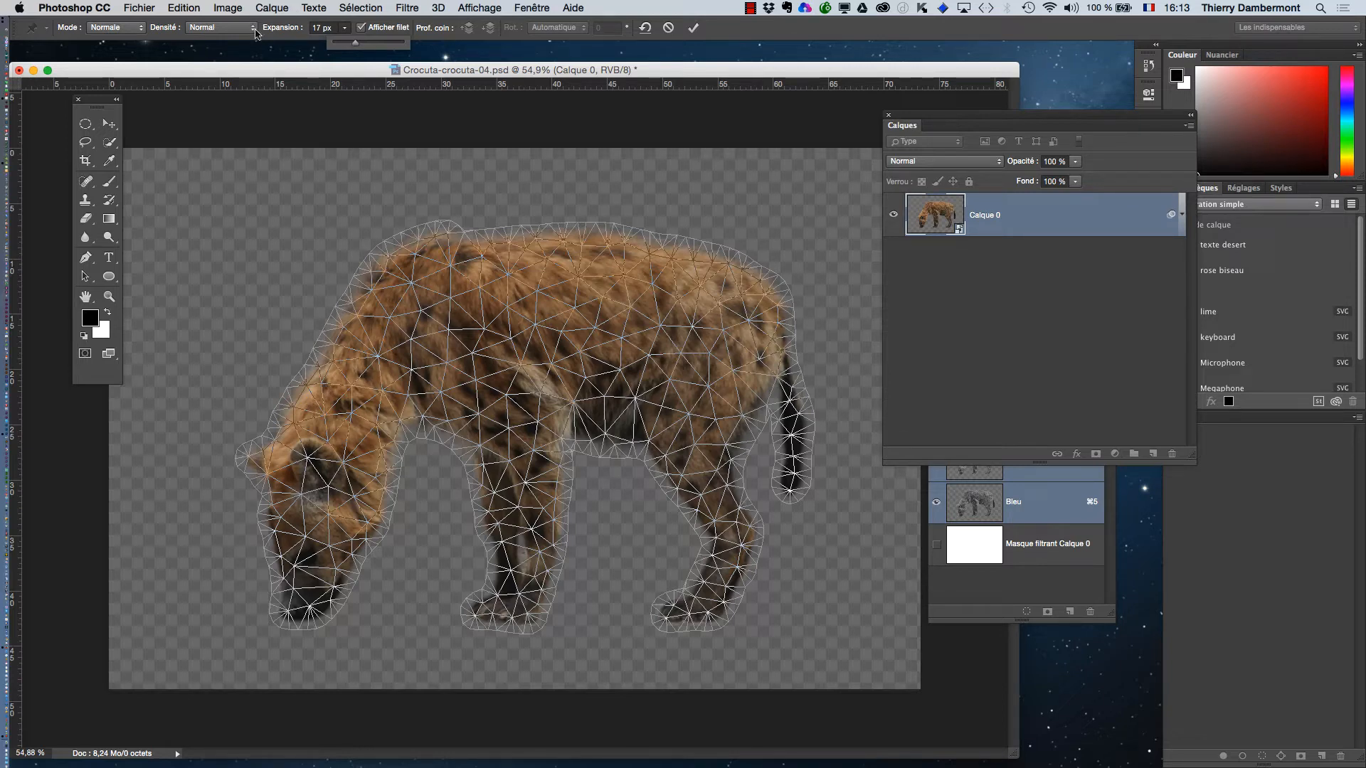
pyautogui.click(356, 45)
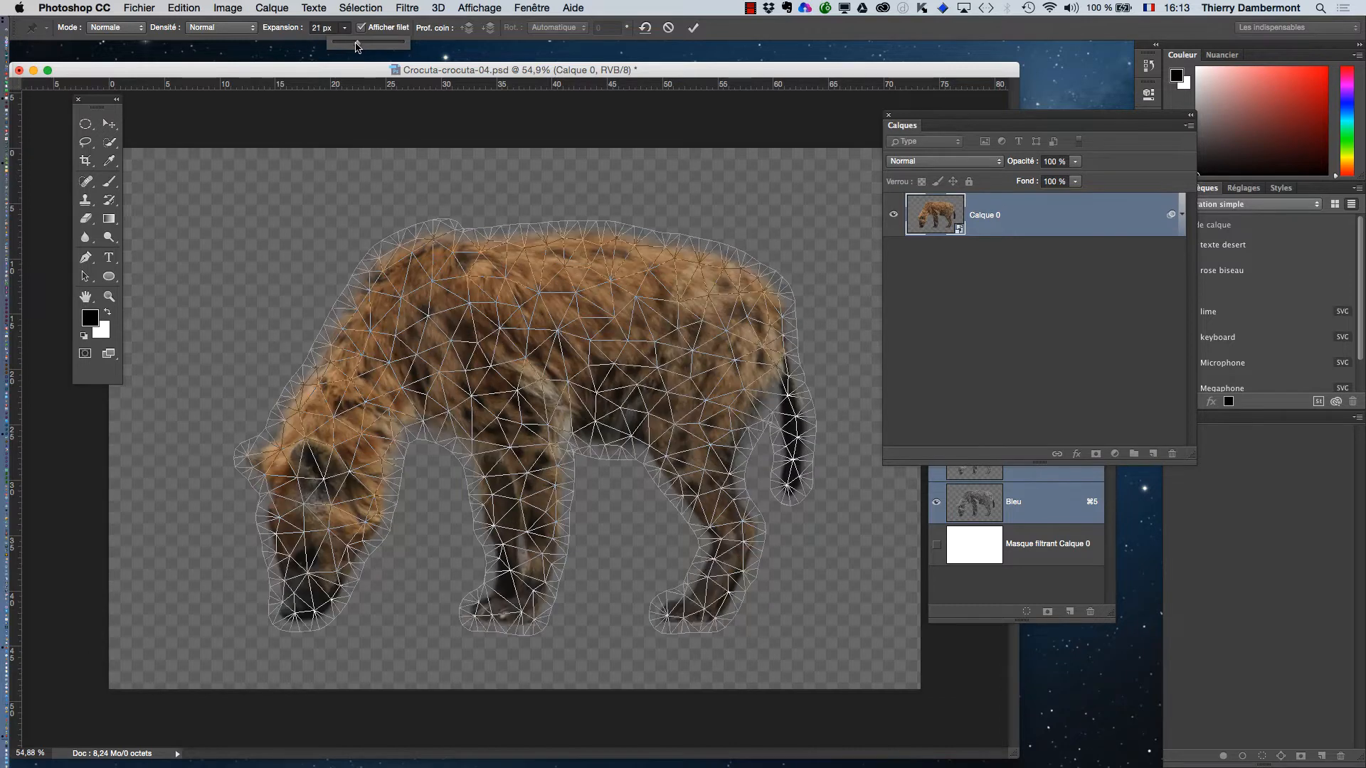
pyautogui.moveTo(355, 45); pyautogui.dragTo(353, 45)
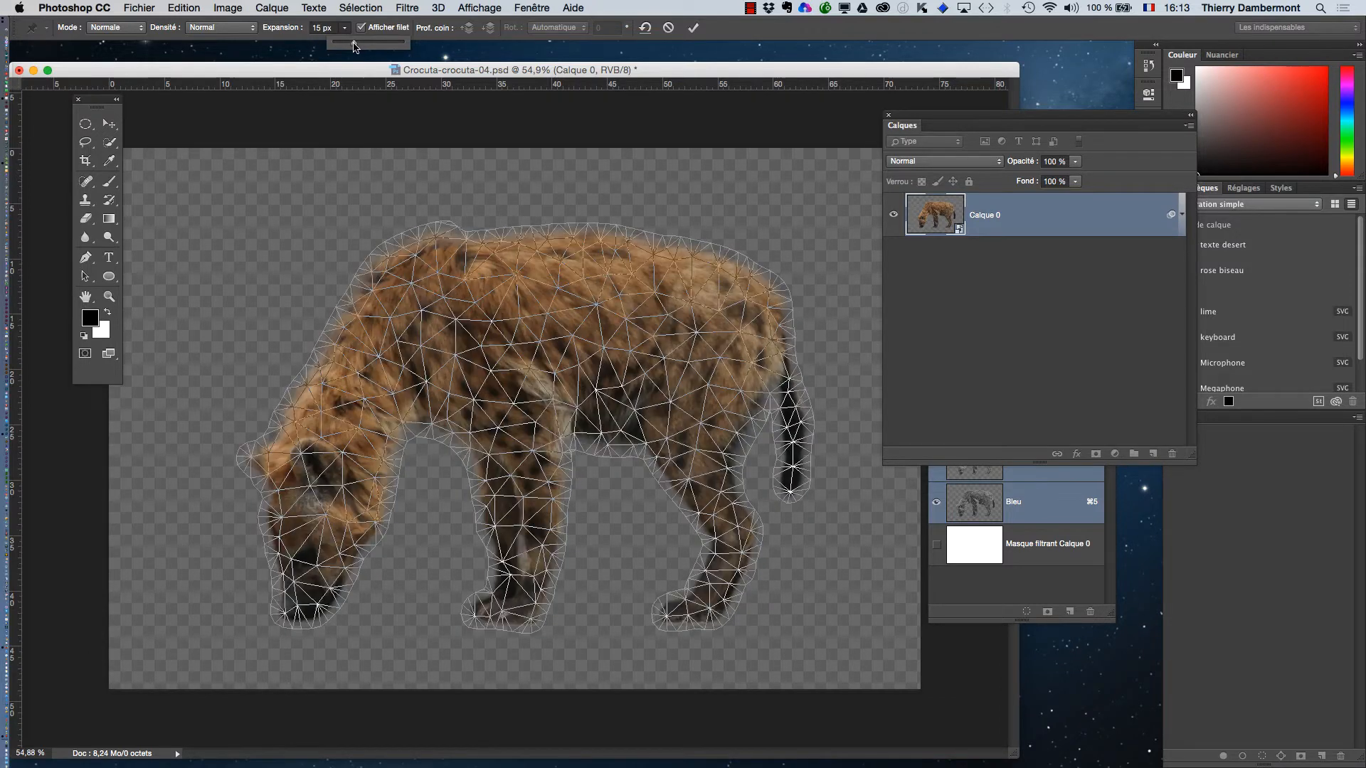
pyautogui.click(596, 77)
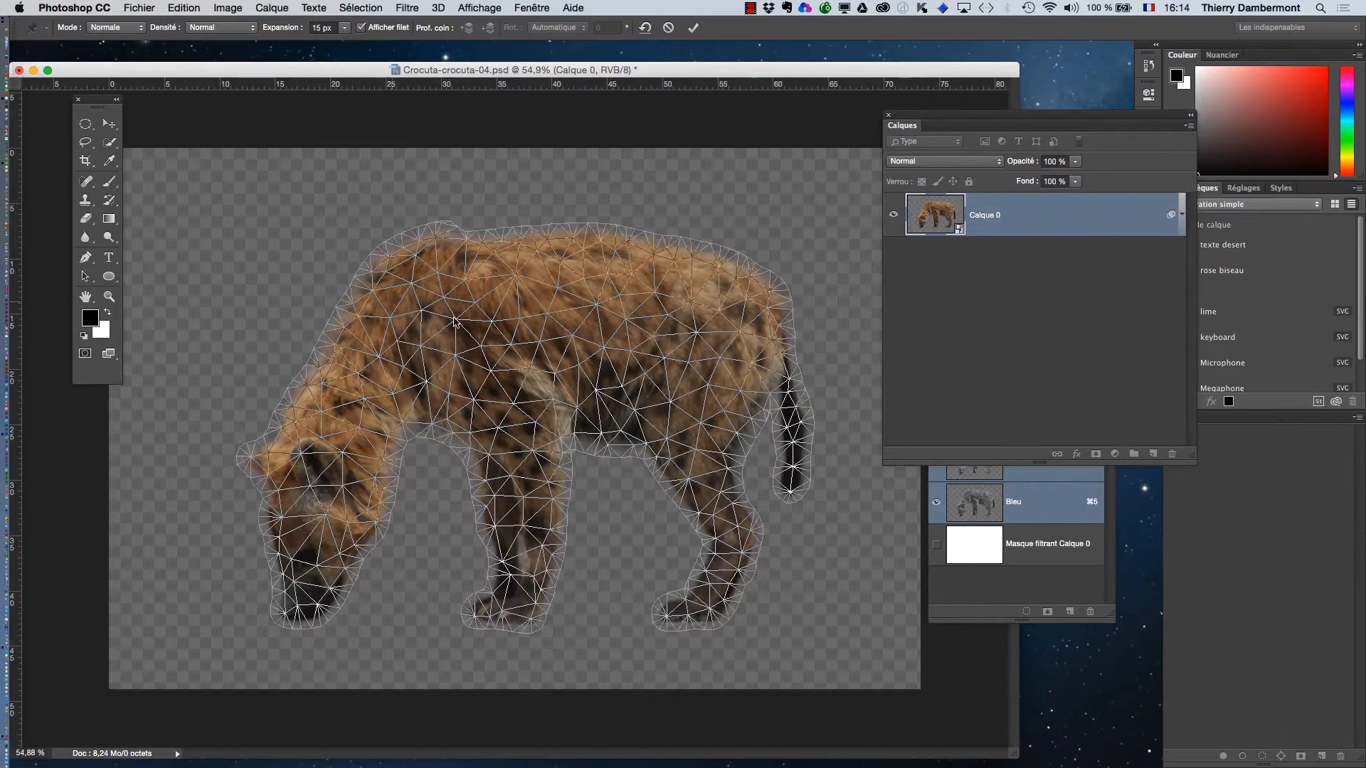
# Hide the warp mesh and place pins on the hyena's neck, head, chest, back, rump, legs and paws.
pyautogui.rightClick(511, 307)
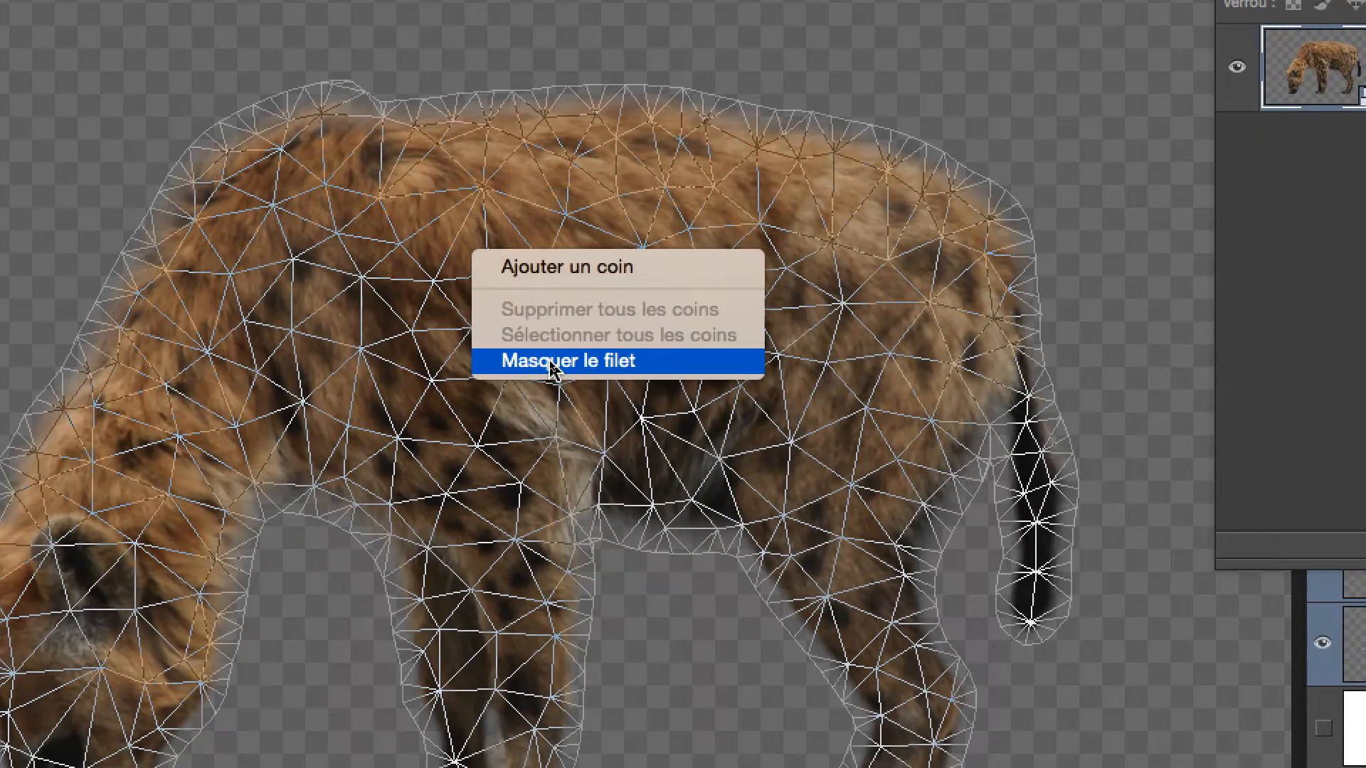
pyautogui.click(552, 363)
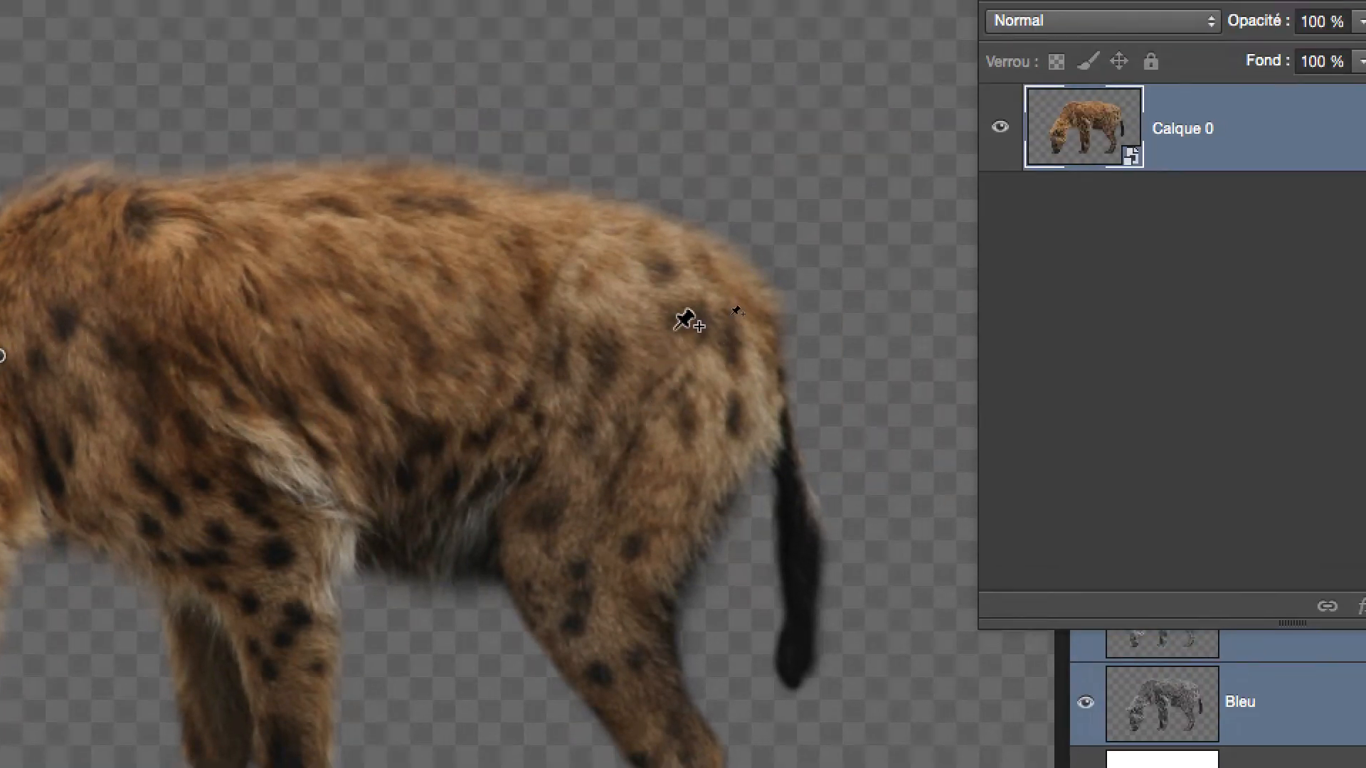
pyautogui.click(684, 291)
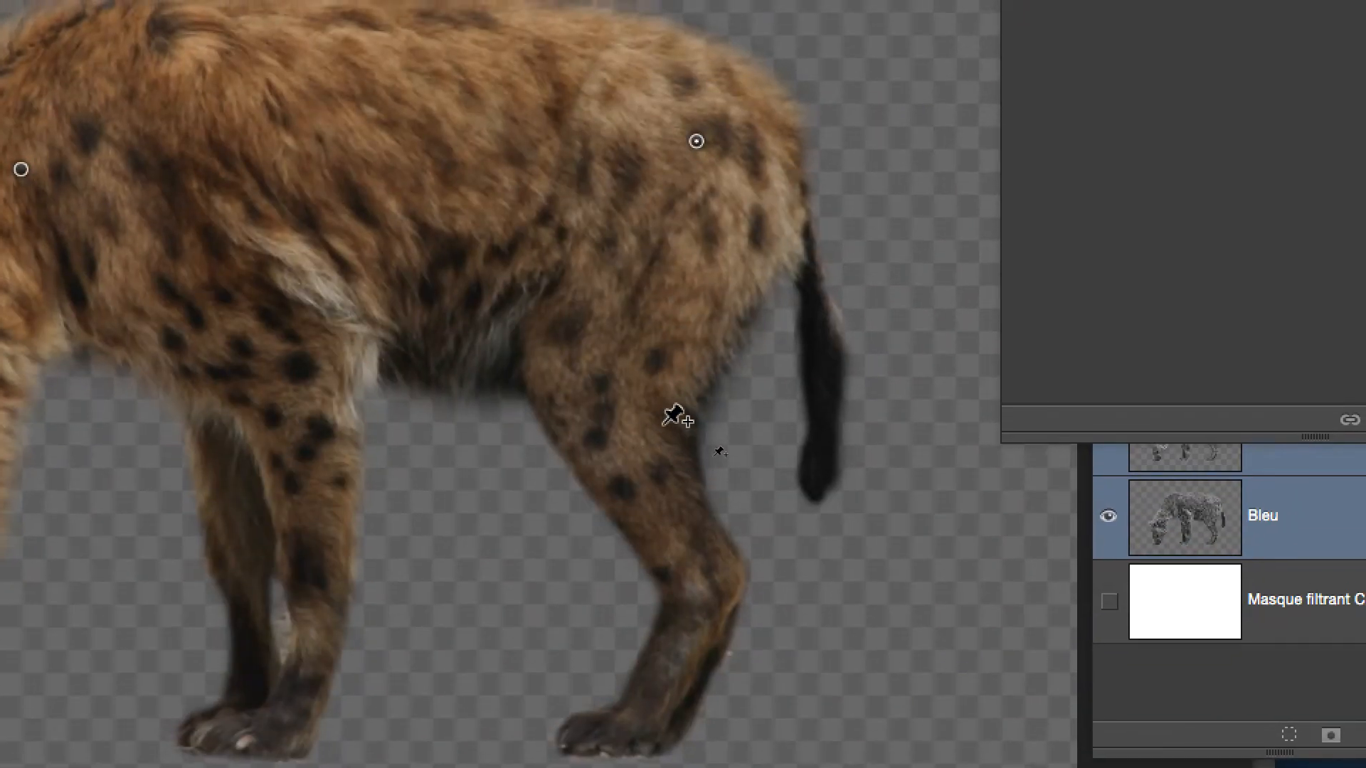
pyautogui.click(662, 423)
pyautogui.click(706, 584)
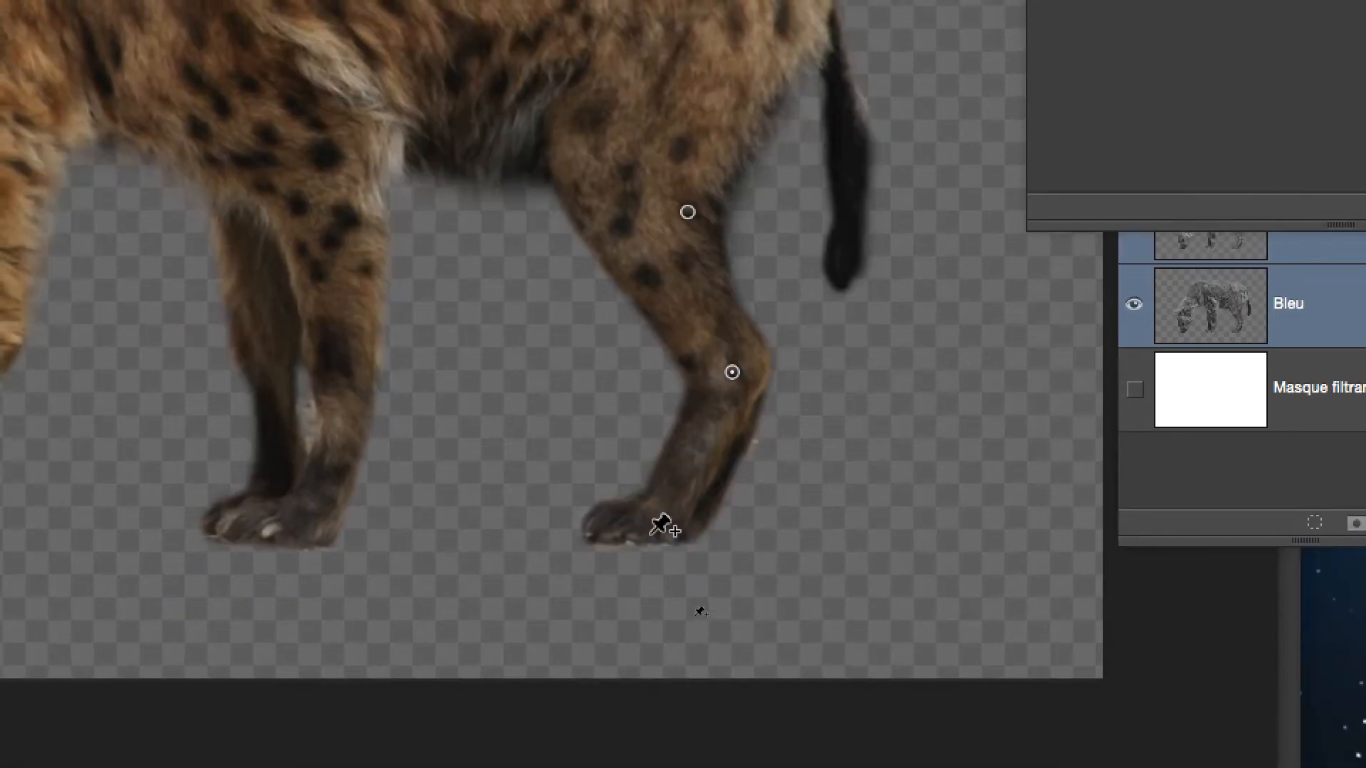
pyautogui.click(624, 738)
pyautogui.click(320, 526)
pyautogui.click(355, 375)
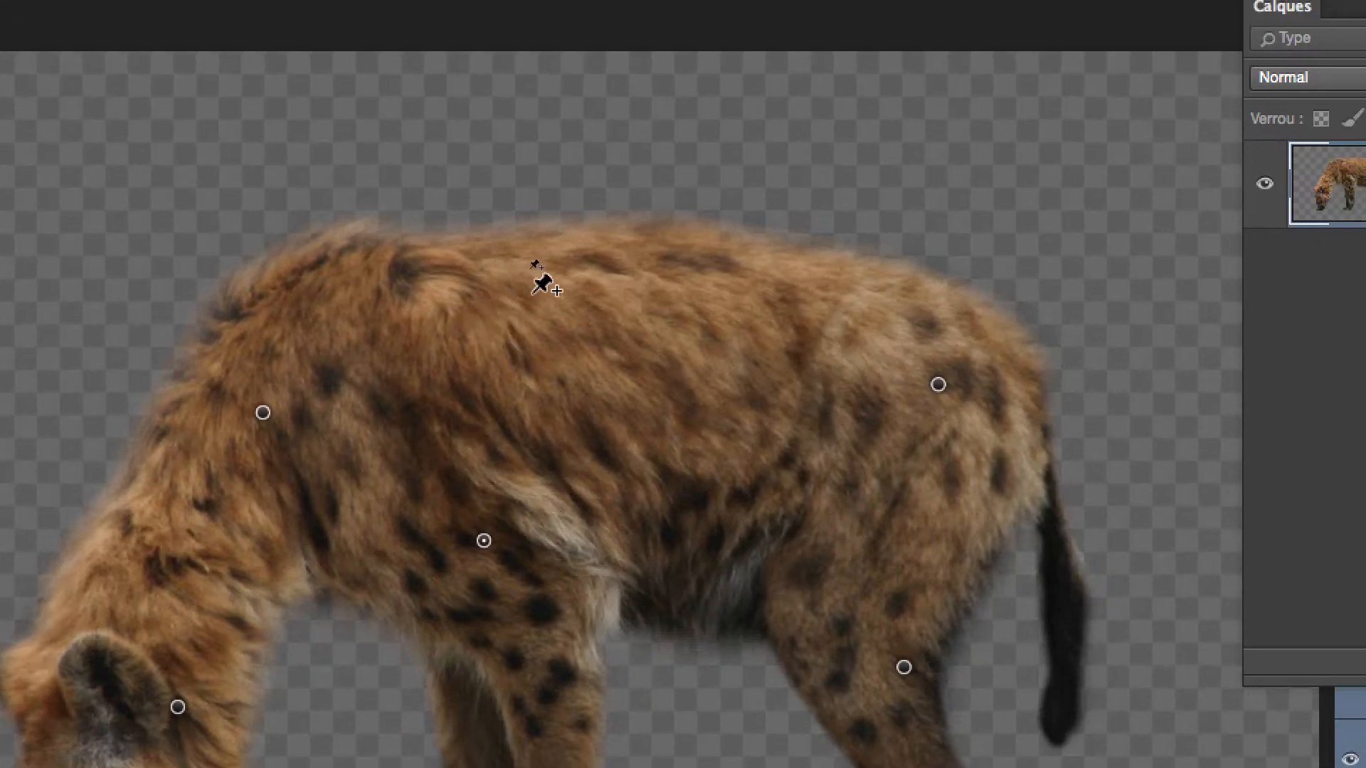
pyautogui.click(562, 274)
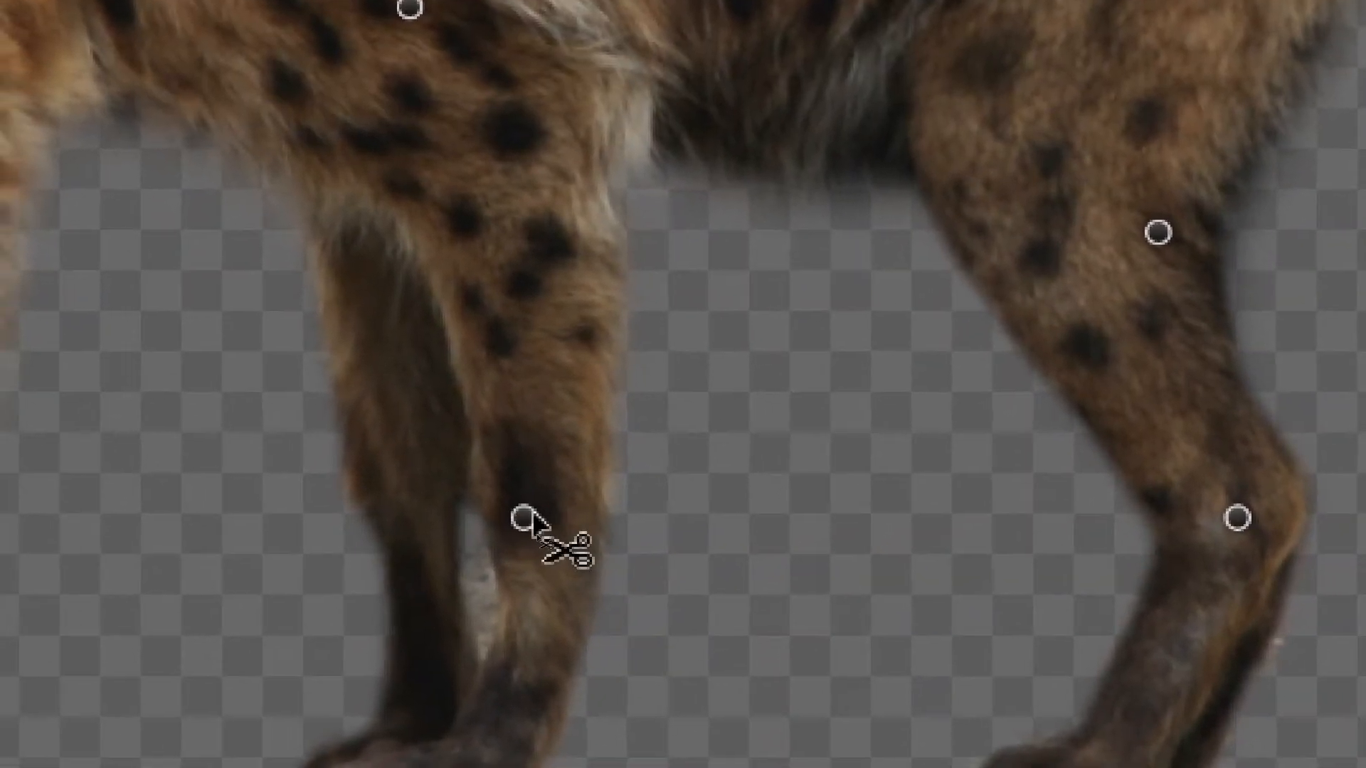
# Re-place the front-leg pin slightly higher, delete the hind-thigh pin, and apply the puppet warp.
pyautogui.keyDown('alt'); pyautogui.click(530, 524); pyautogui.keyUp('alt')
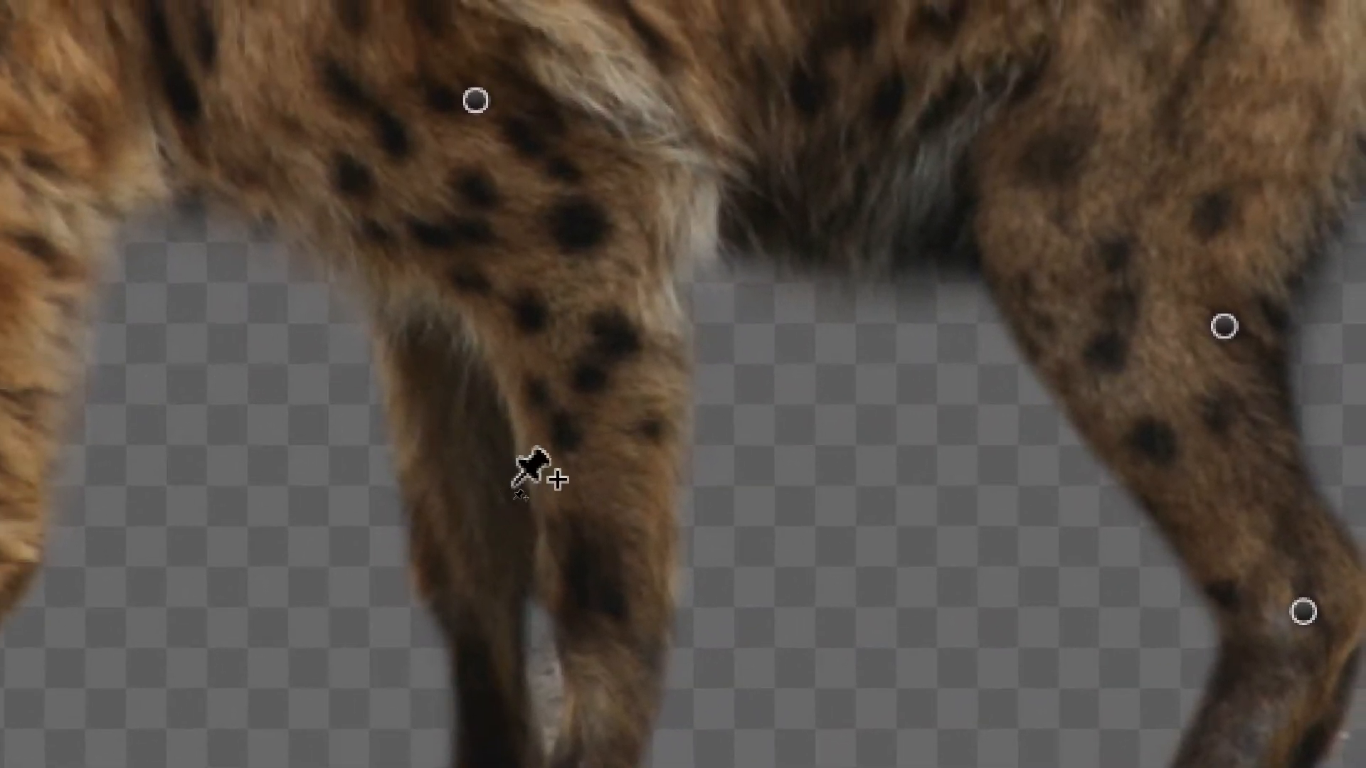
pyautogui.click(453, 381)
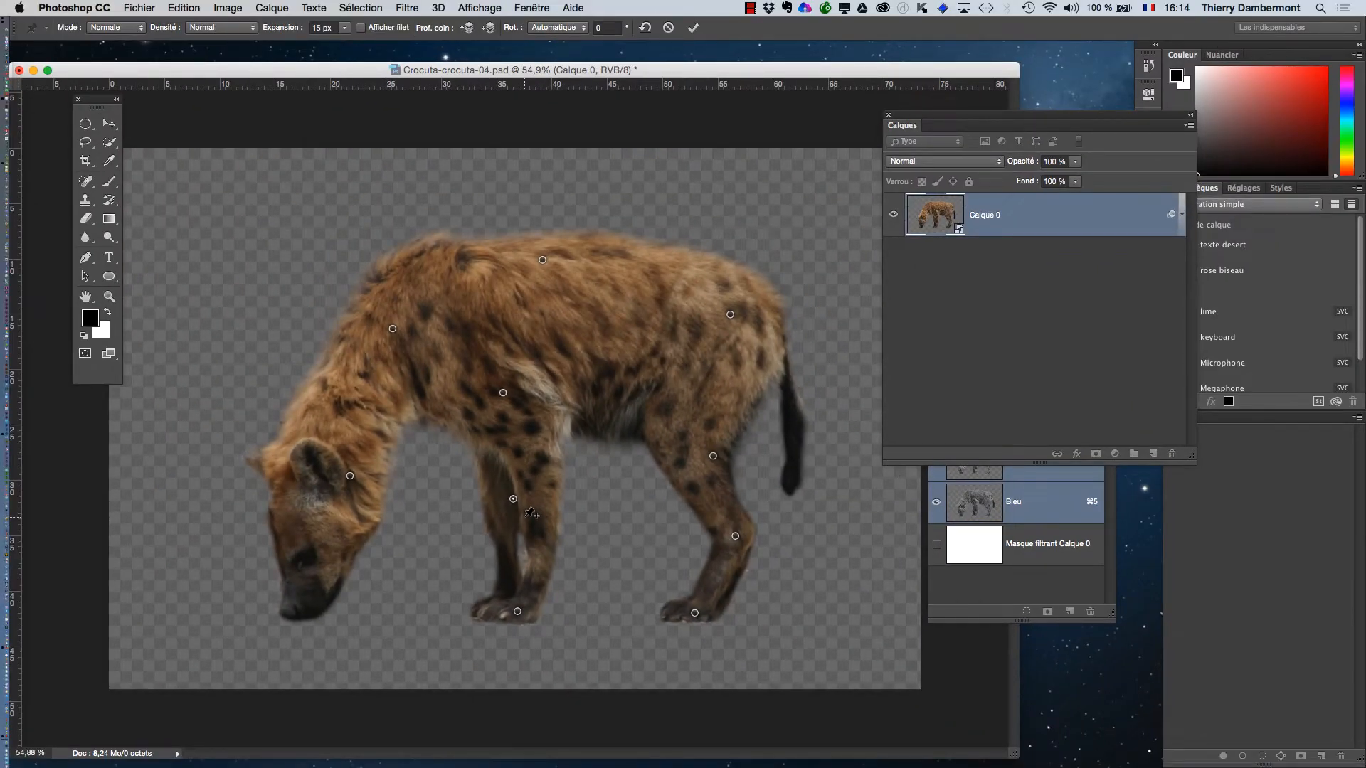
pyautogui.keyDown('alt'); pyautogui.click(712, 456); pyautogui.keyUp('alt')
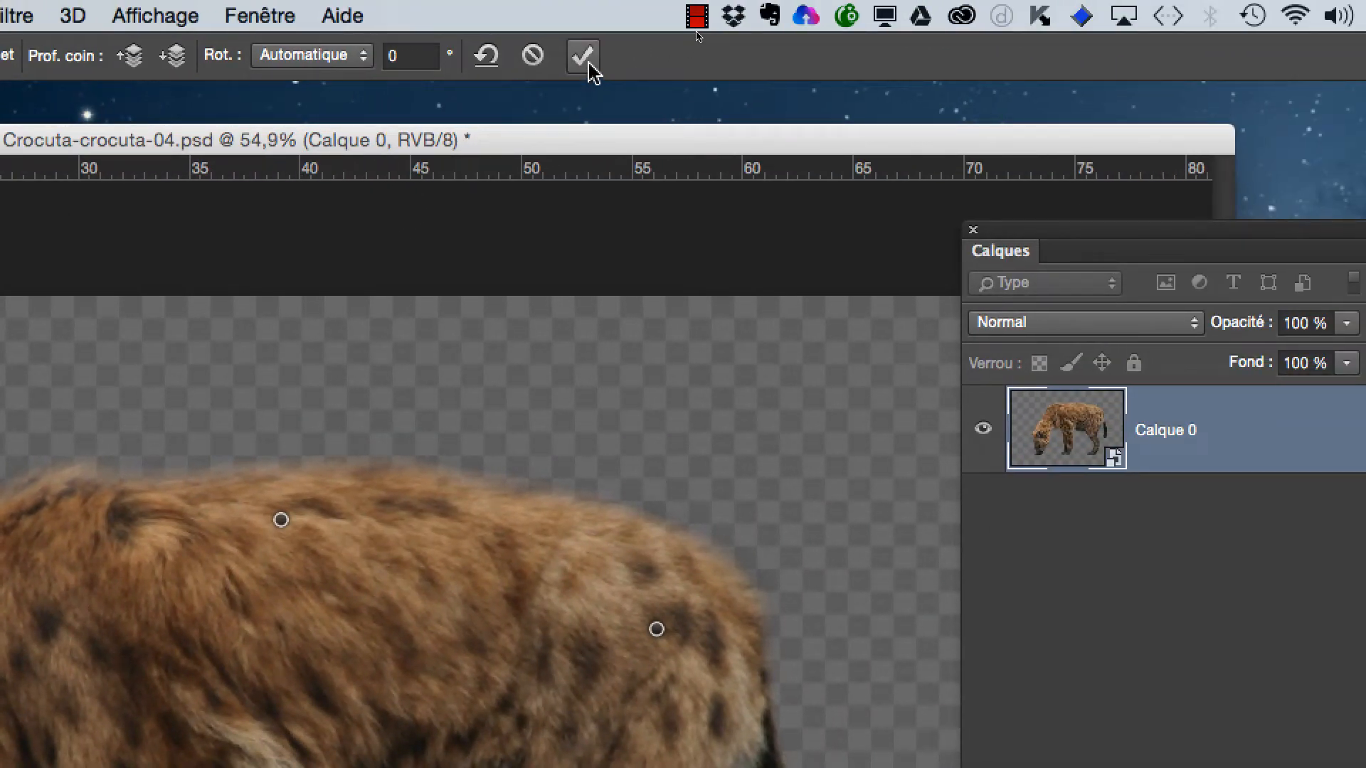
pyautogui.click(590, 65)
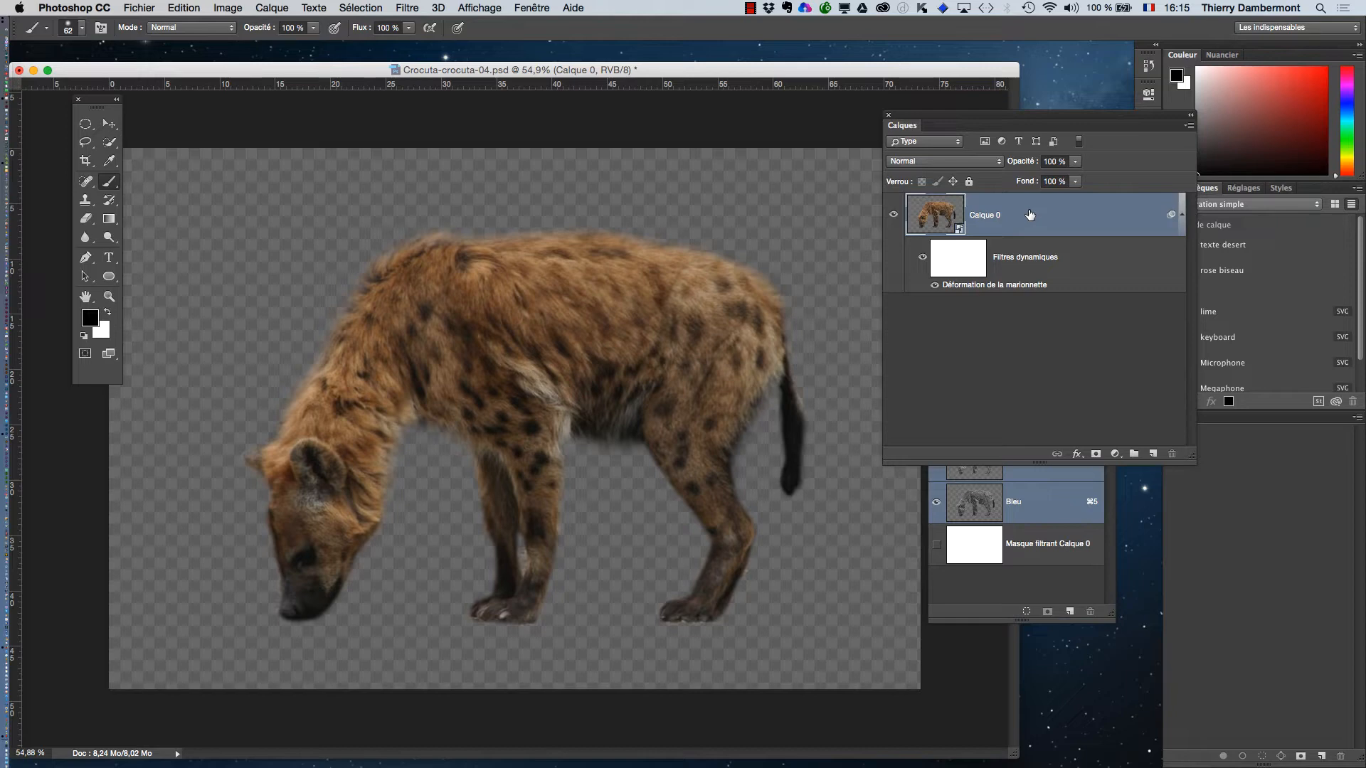
# Save the document as a new Photoshop file named Crocuta-crocuta-05.psd in the le09octobre2015 folder.
pyautogui.click(141, 8)
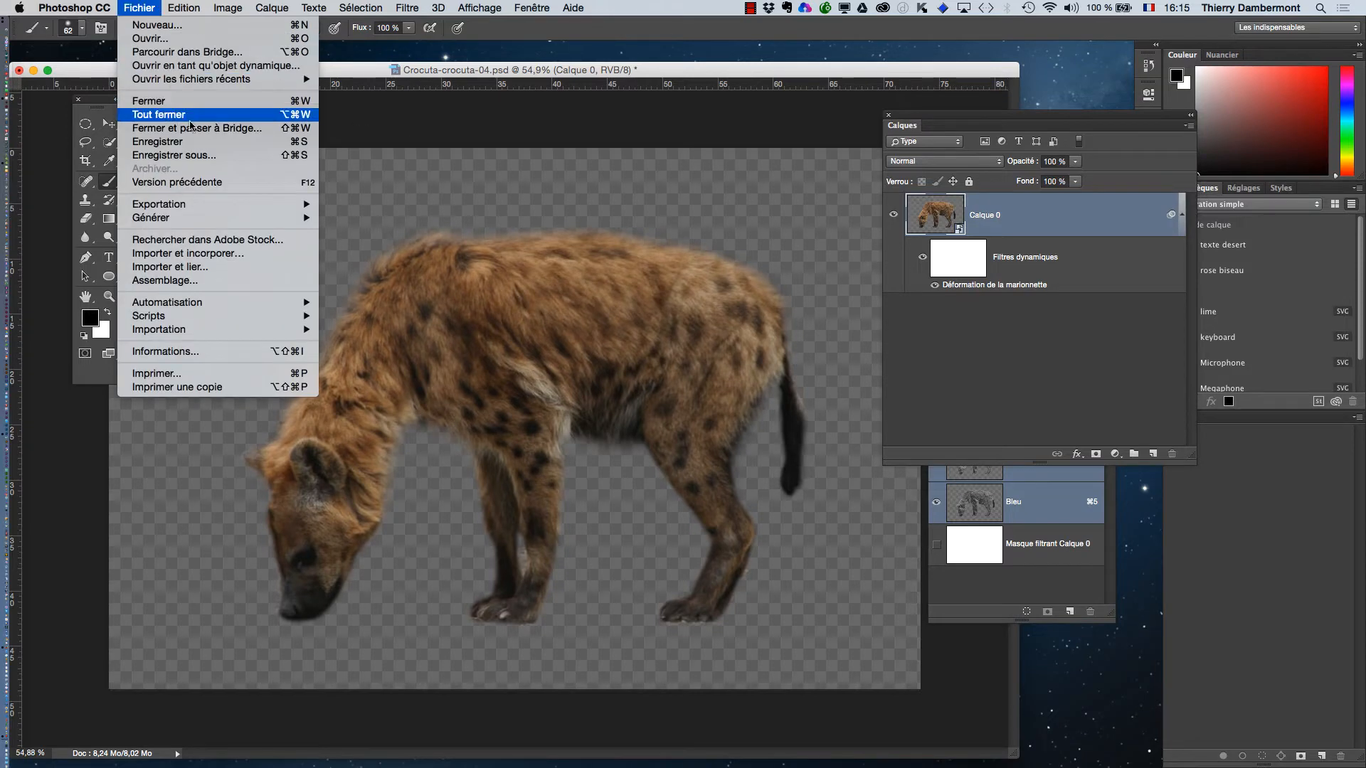
pyautogui.click(208, 156)
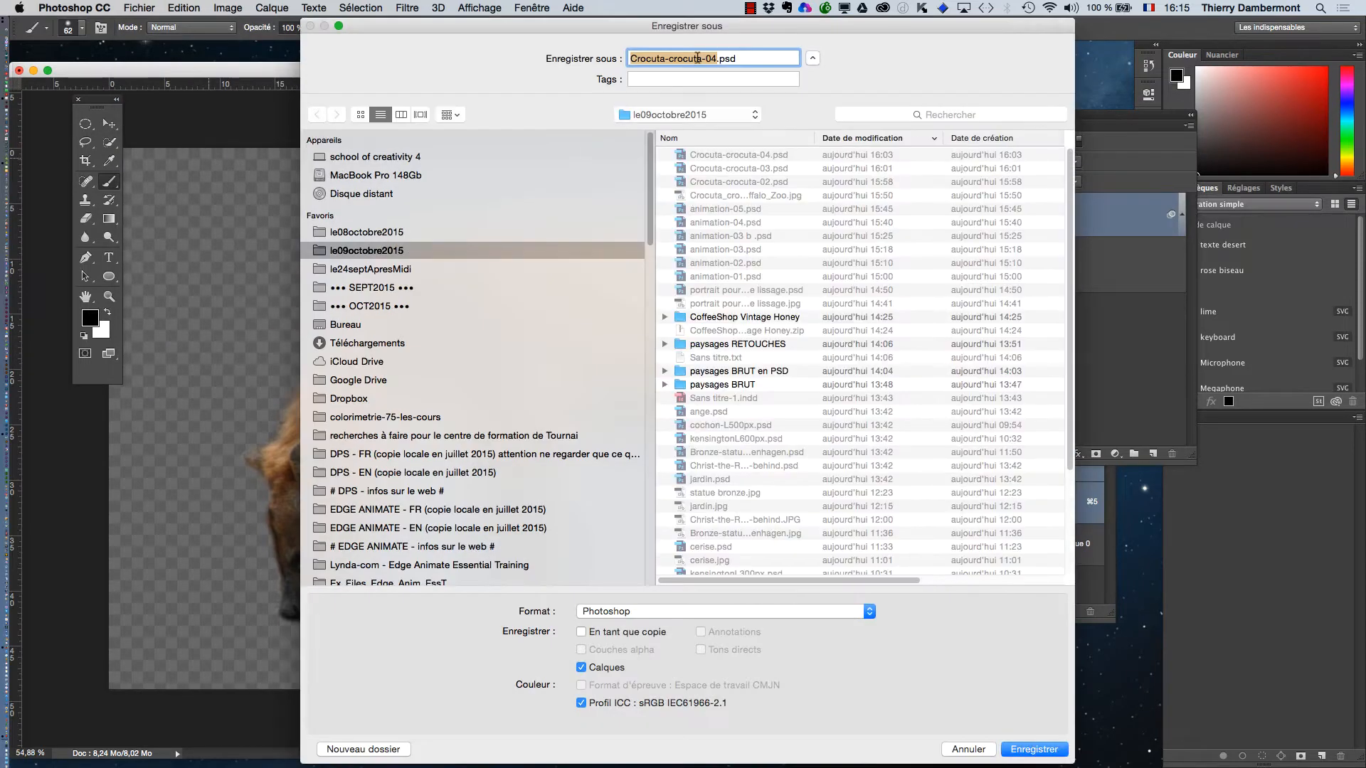
pyautogui.click(716, 63)
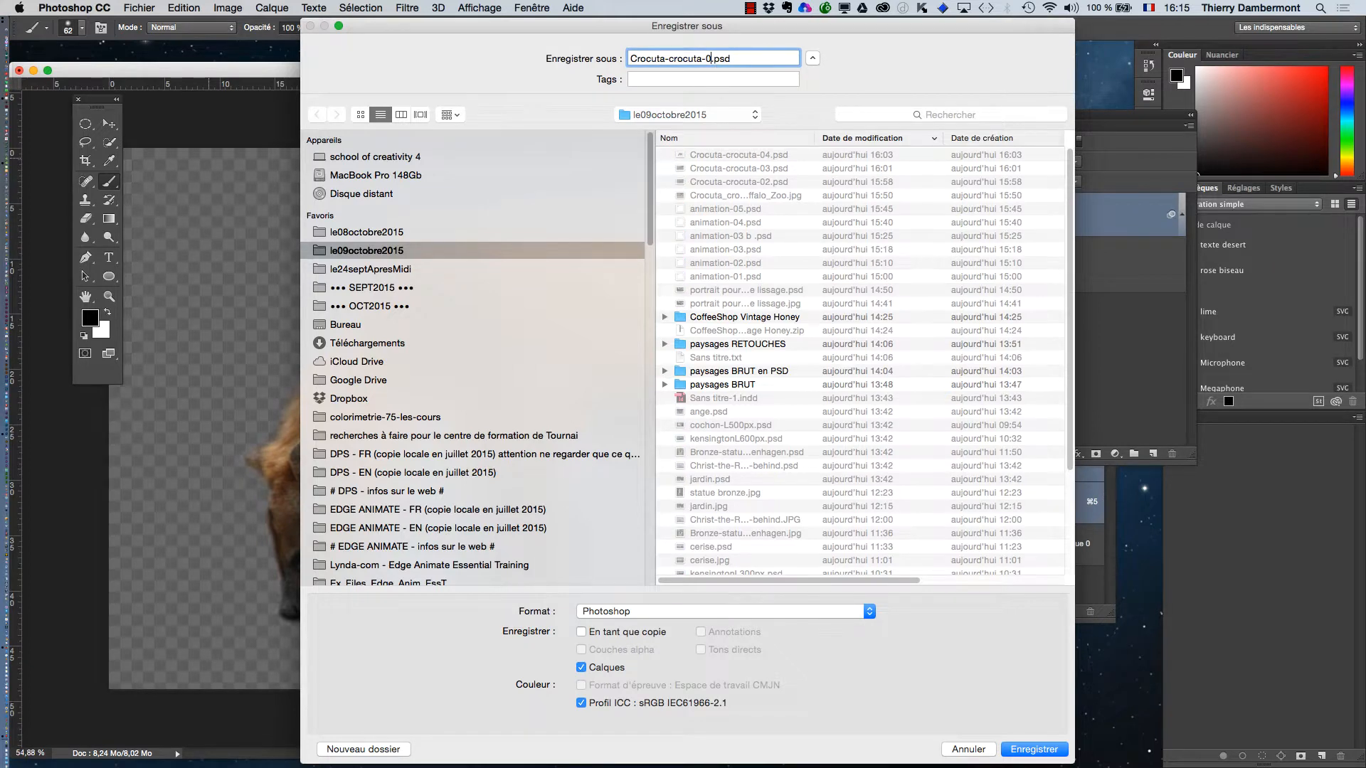
pyautogui.write('5')
pyautogui.press('Return')
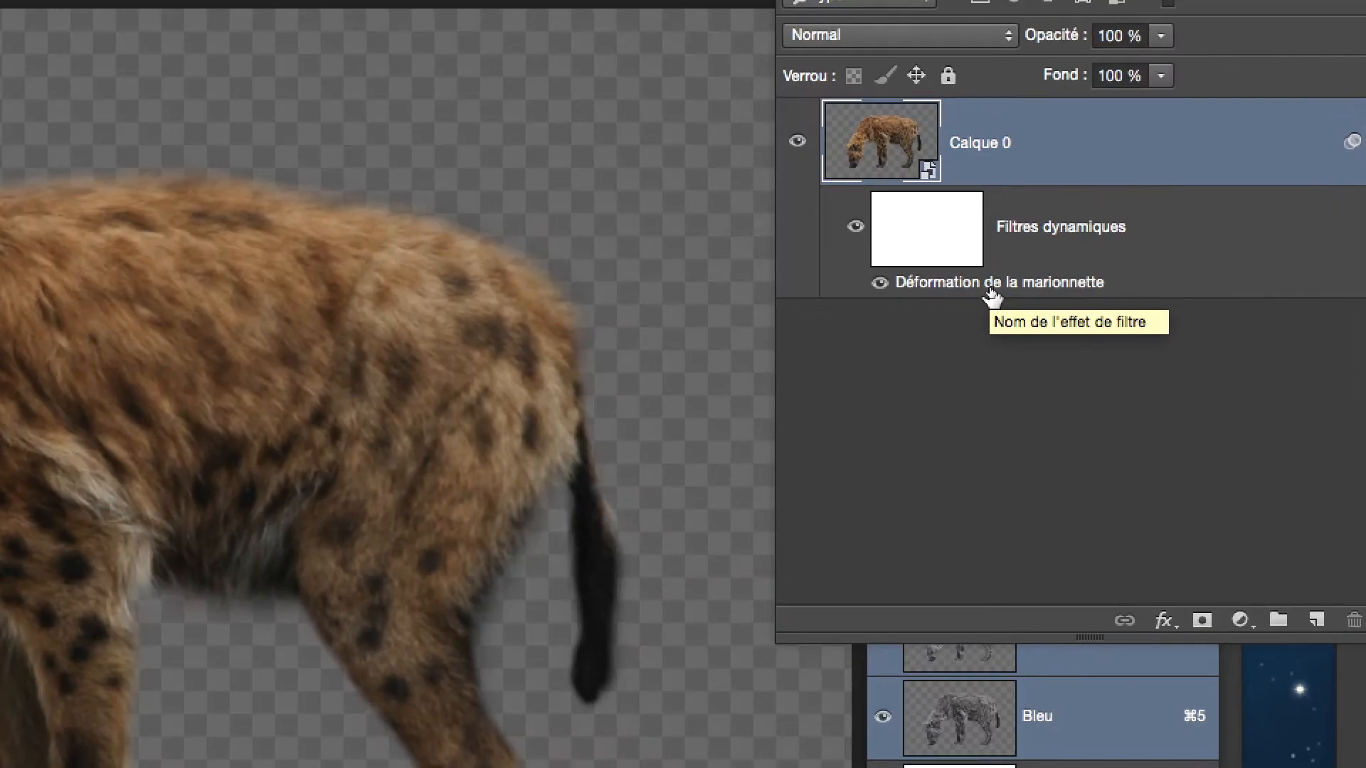
# Reopen the Déformation de la marionnette smart filter and swing the head up and back down, leaving it tucked closer to the chest.
pyautogui.doubleClick(989, 285)
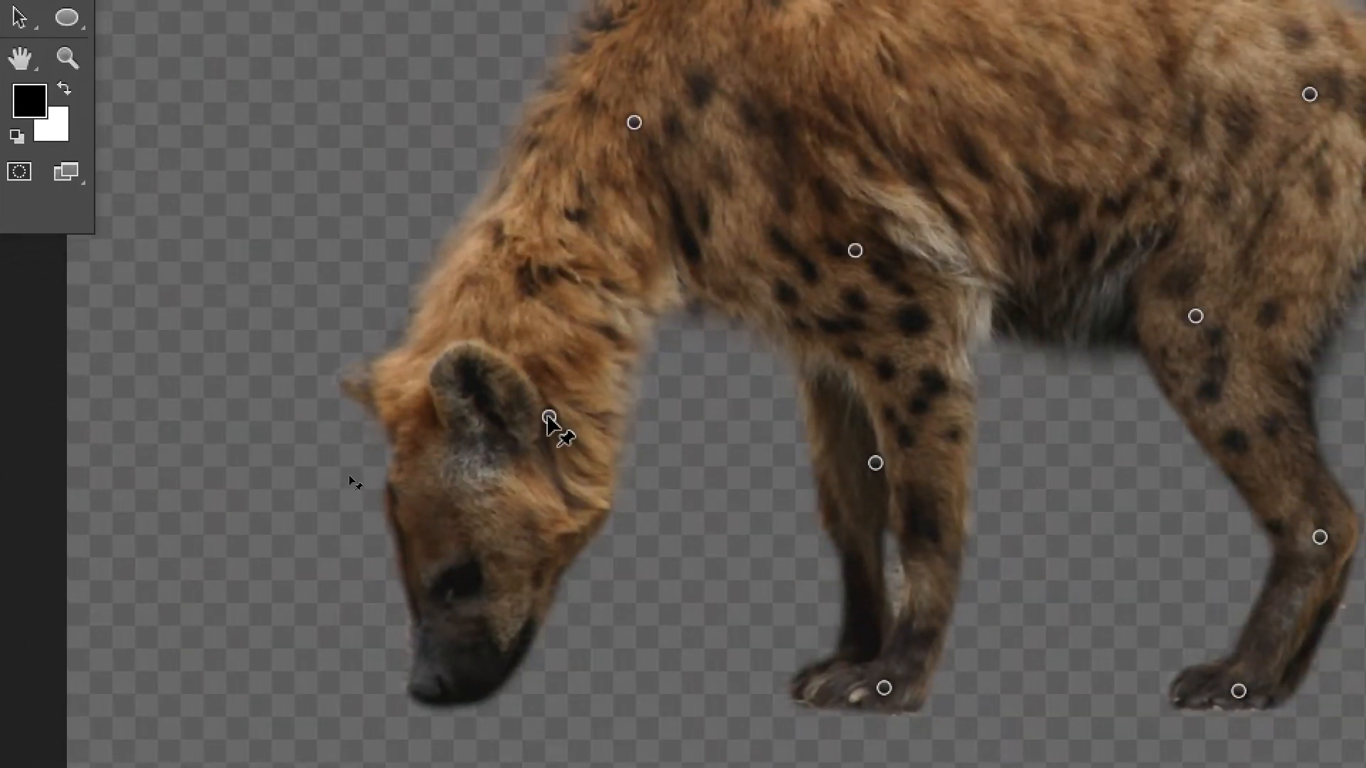
pyautogui.moveTo(549, 417); pyautogui.dragTo(403, 201)
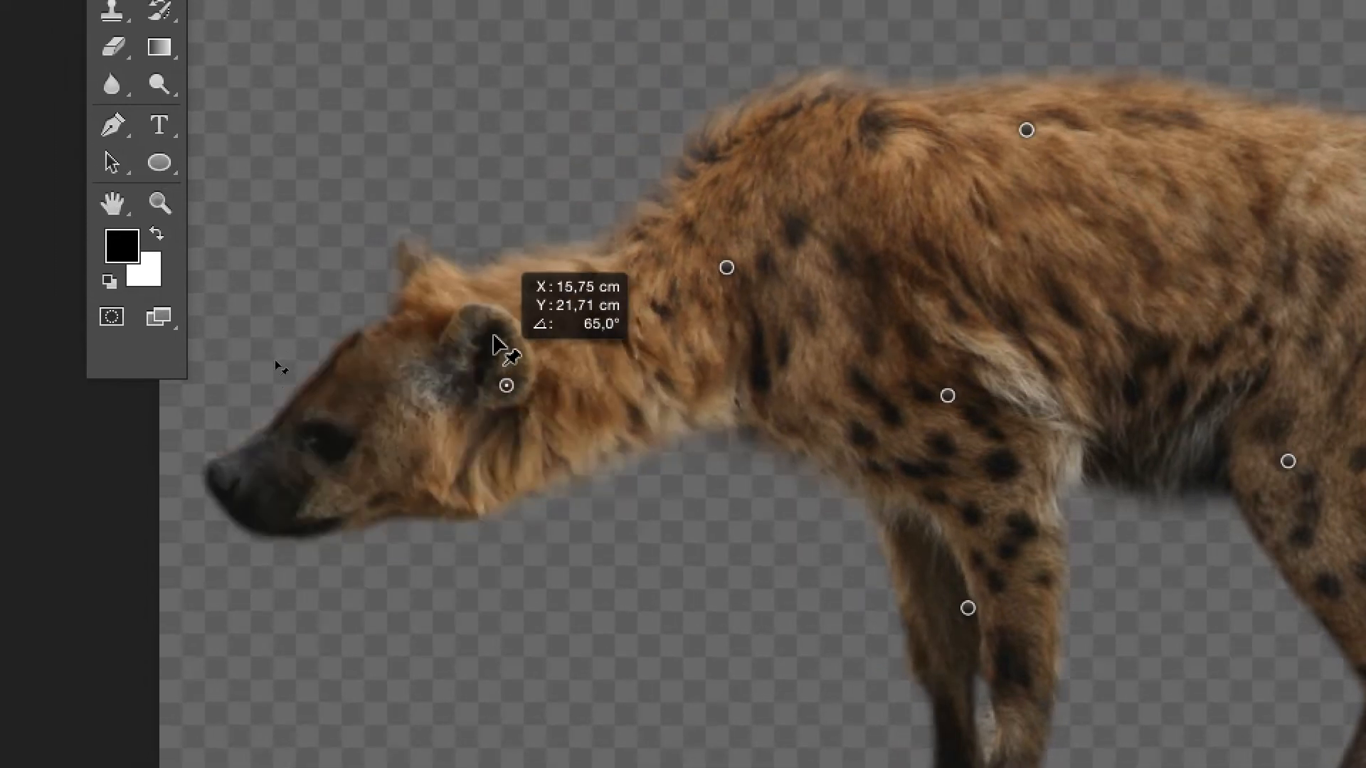
pyautogui.moveTo(496, 345); pyautogui.dragTo(458, 294)
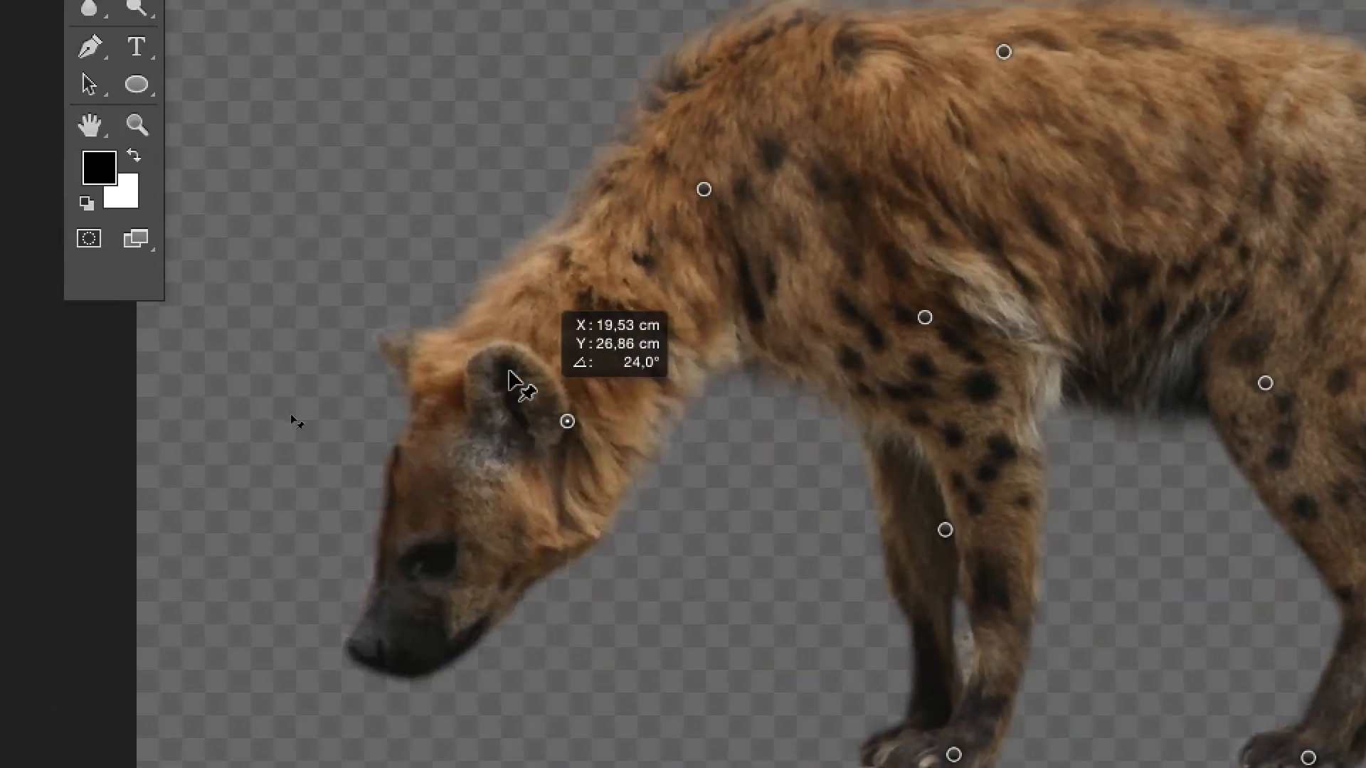
pyautogui.moveTo(509, 372); pyautogui.dragTo(569, 373)
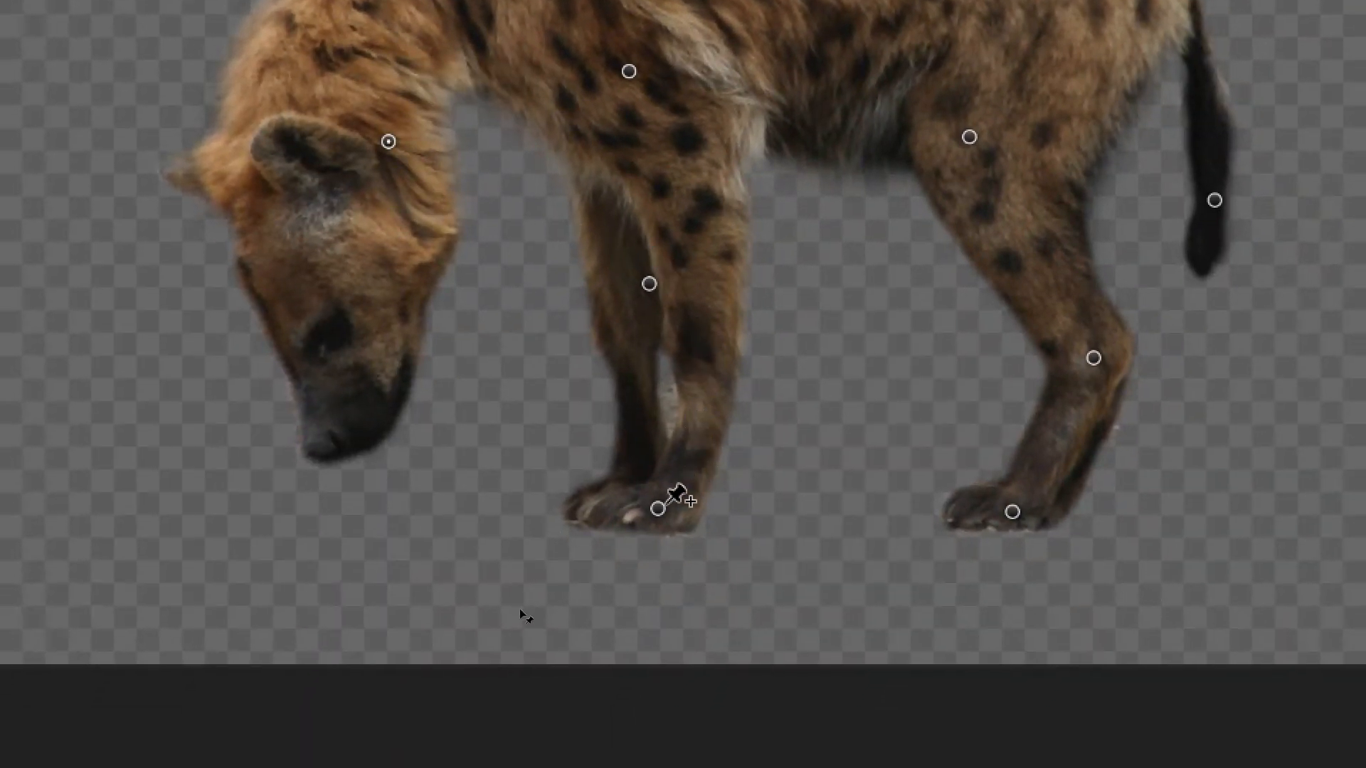
# Swing the front paw backward and return it near its starting place, and raise the hind paw and hock slightly.
pyautogui.moveTo(659, 507); pyautogui.dragTo(705, 482)
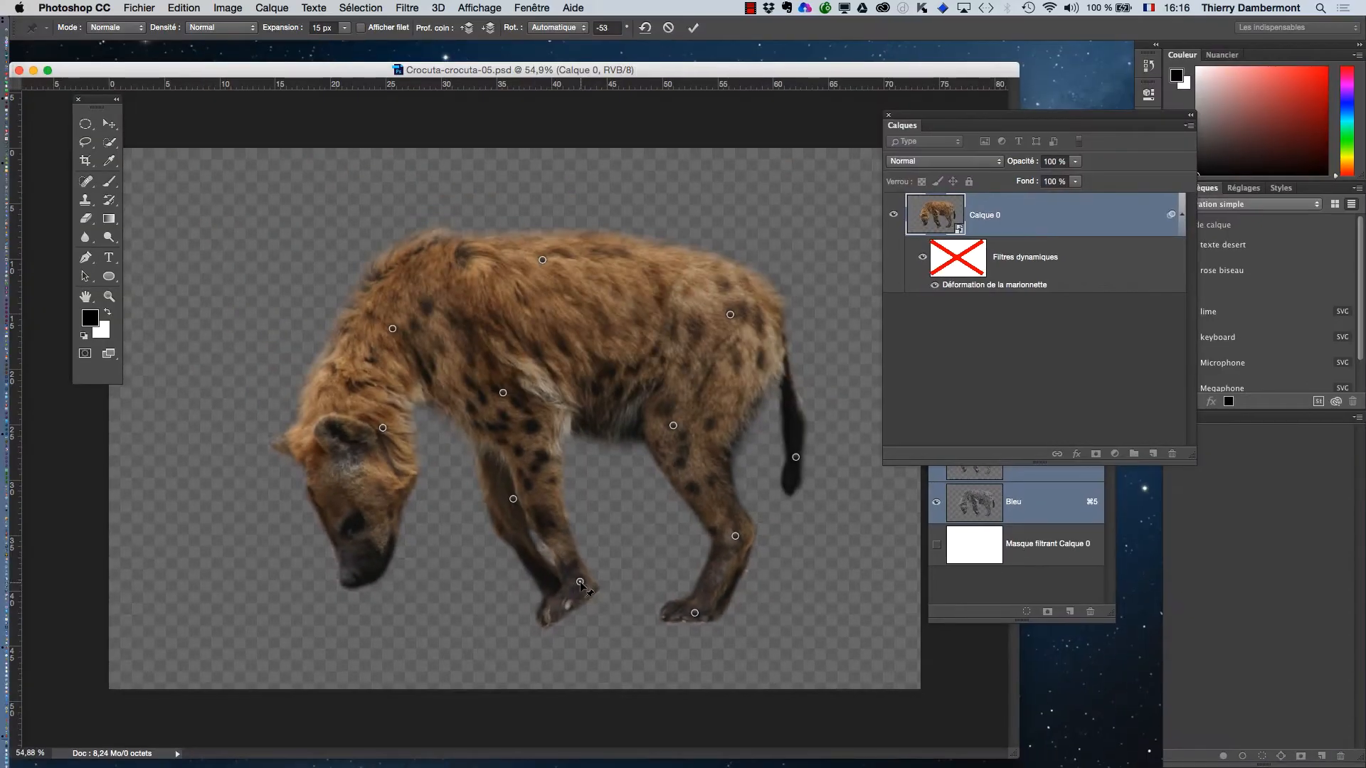
pyautogui.moveTo(579, 583); pyautogui.dragTo(522, 616)
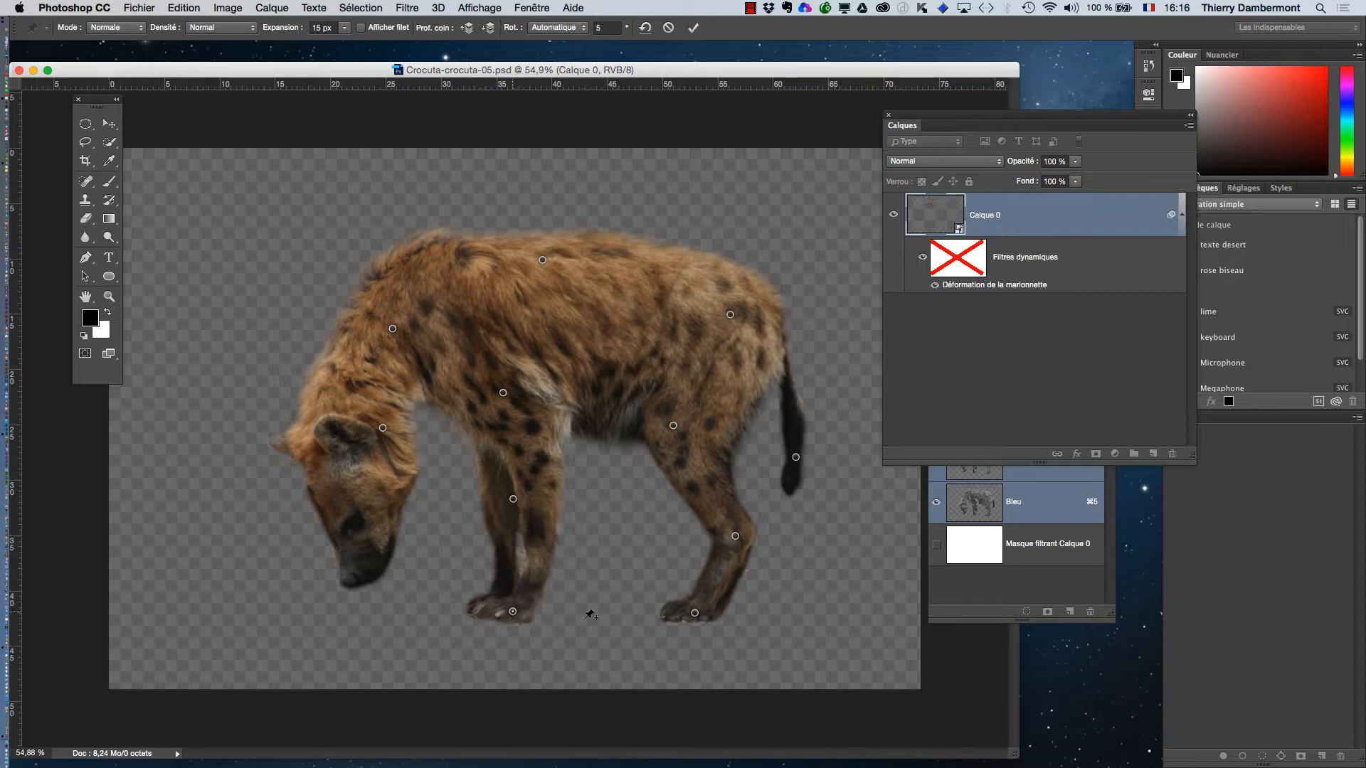
pyautogui.moveTo(694, 612)
pyautogui.mouseDown()
pyautogui.moveTo(747, 605)
pyautogui.moveTo(694, 604)
pyautogui.mouseUp()
pyautogui.moveTo(736, 537); pyautogui.dragTo(727, 526)
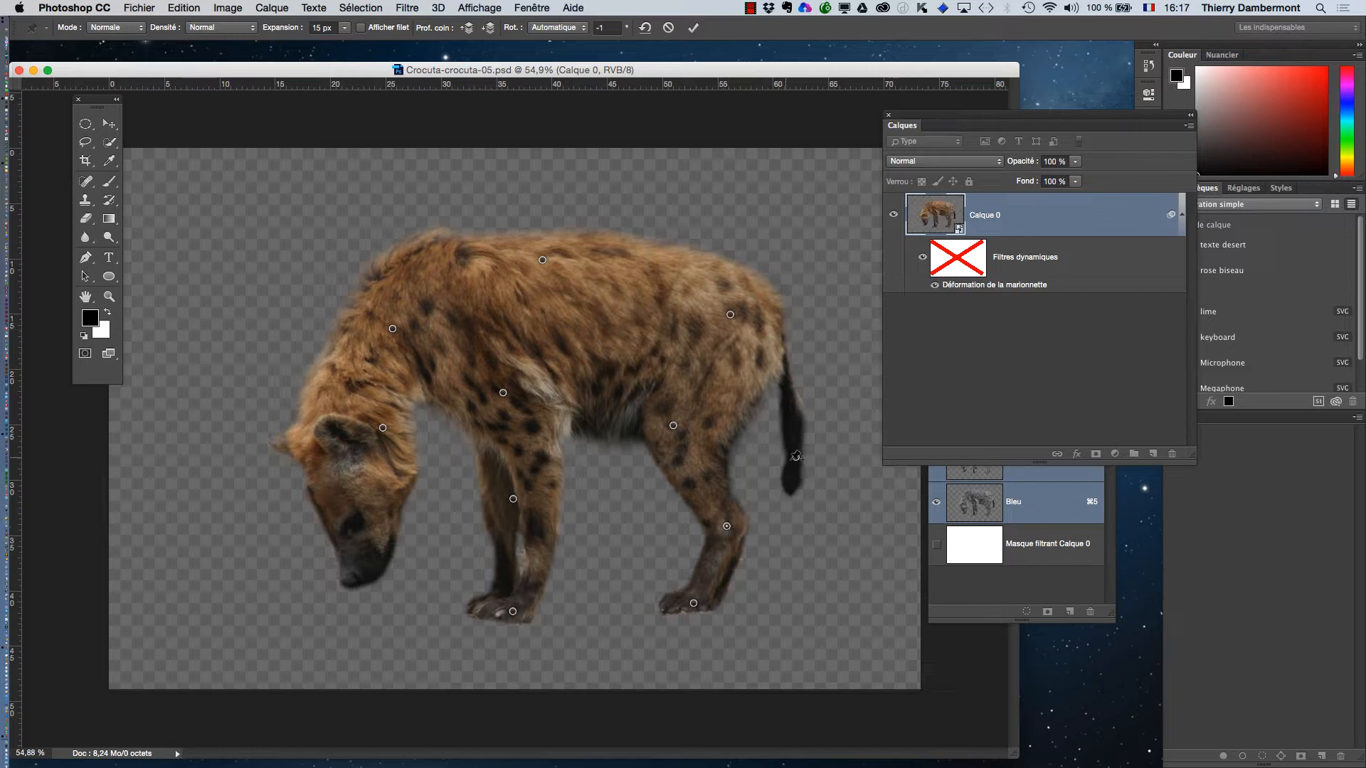
# Swing the tail outward and up from the body, and lower the rump and back slightly with their pins.
pyautogui.moveTo(796, 457); pyautogui.dragTo(847, 416)
pyautogui.moveTo(729, 312)
pyautogui.mouseDown()
pyautogui.moveTo(701, 326)
pyautogui.moveTo(730, 305)
pyautogui.moveTo(714, 331)
pyautogui.mouseUp()
pyautogui.moveTo(543, 260); pyautogui.dragTo(543, 266)
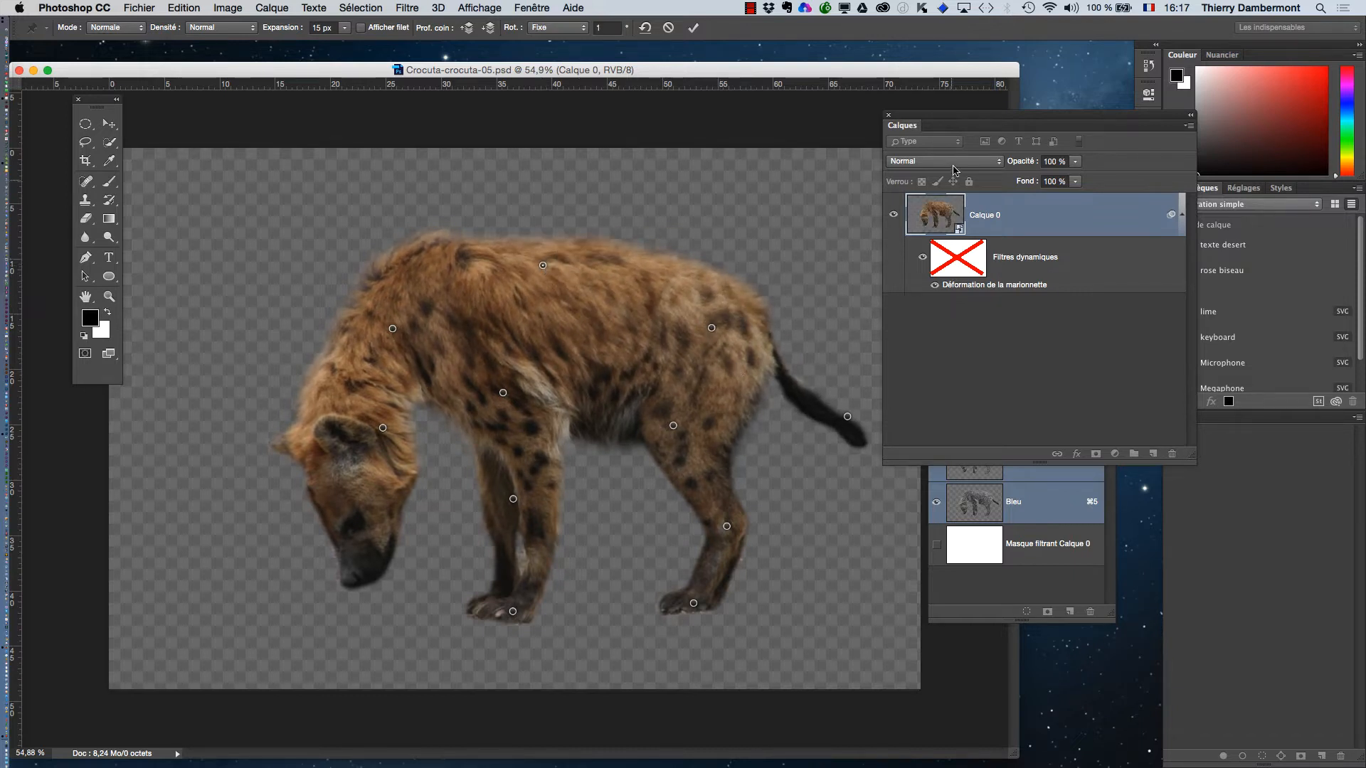
# Move the layers list clear of the hyena, and raise the rump, hind leg and tail together, shifting them slightly backward.
pyautogui.moveTo(905, 125); pyautogui.dragTo(965, 123)
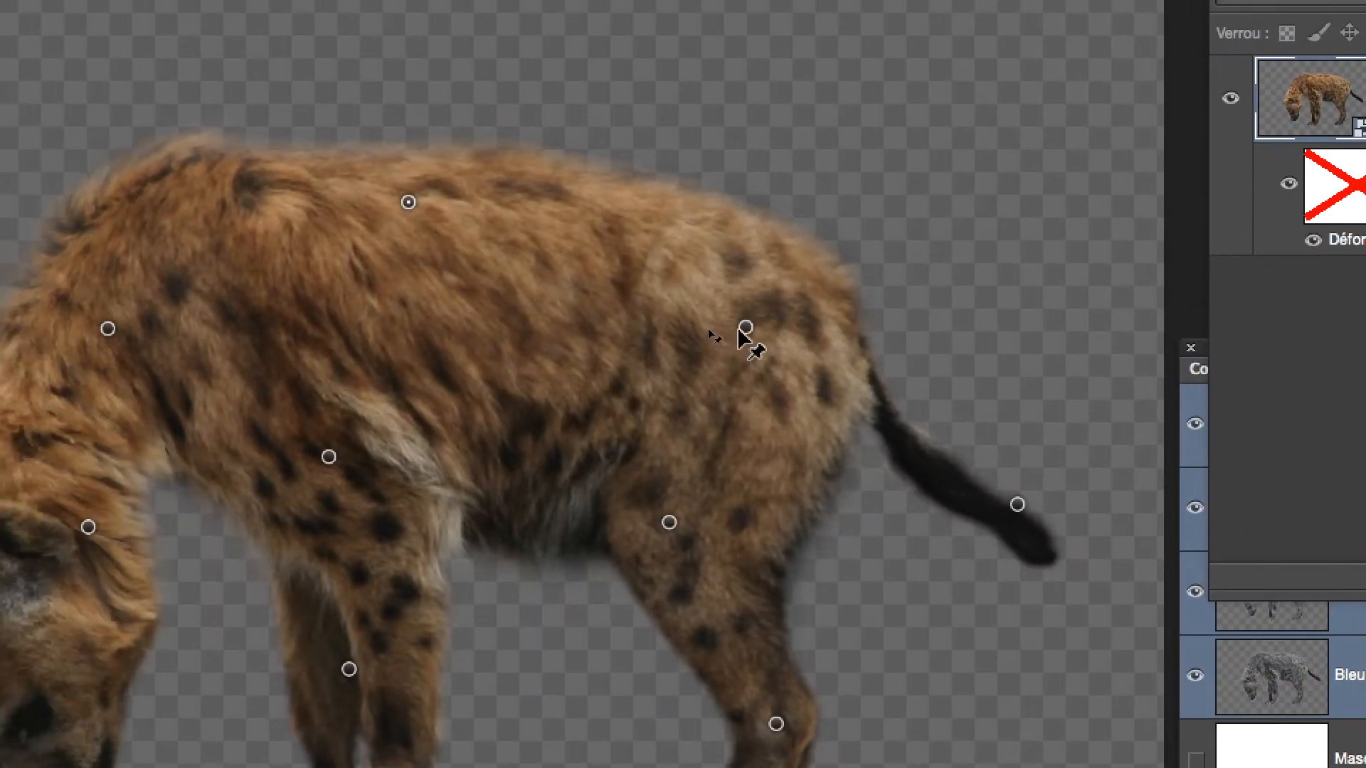
pyautogui.click(618, 314)
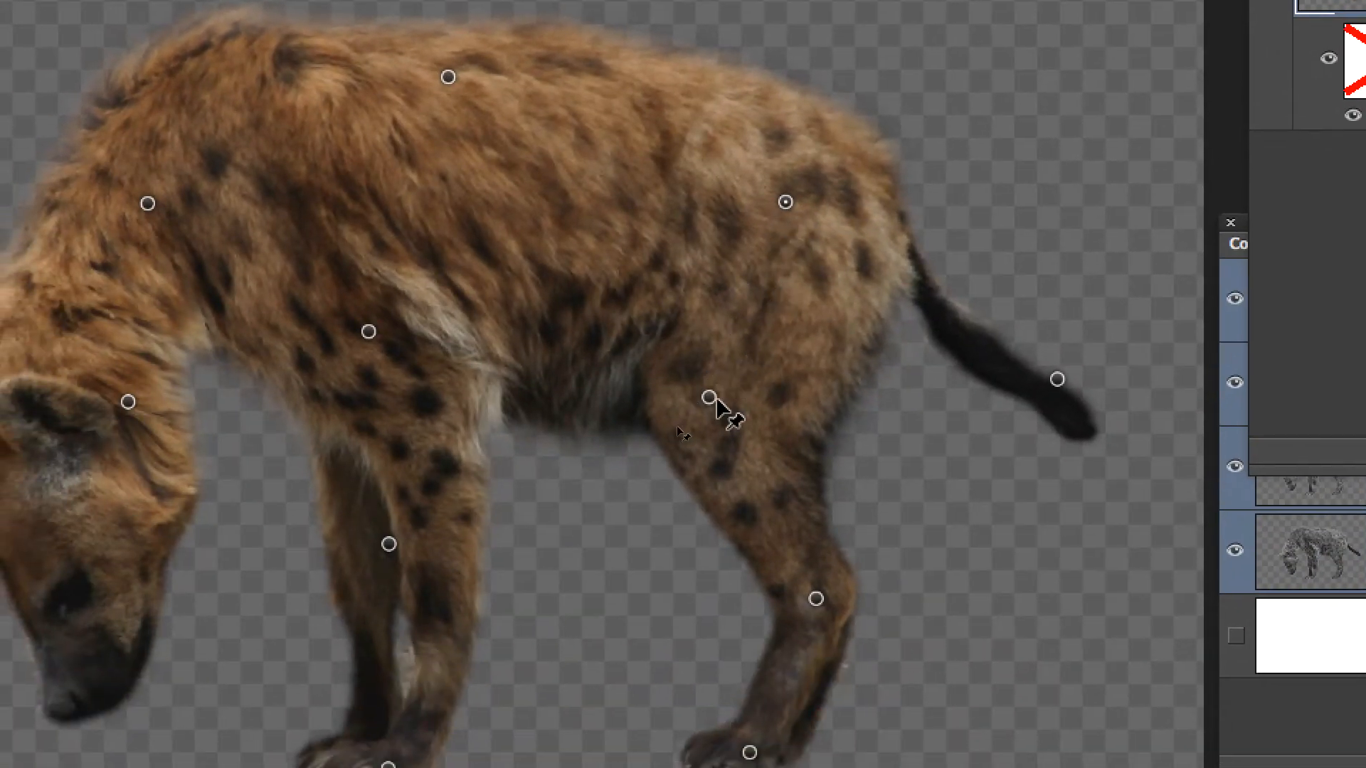
pyautogui.keyDown('shift'); pyautogui.click(666, 513); pyautogui.keyUp('shift')
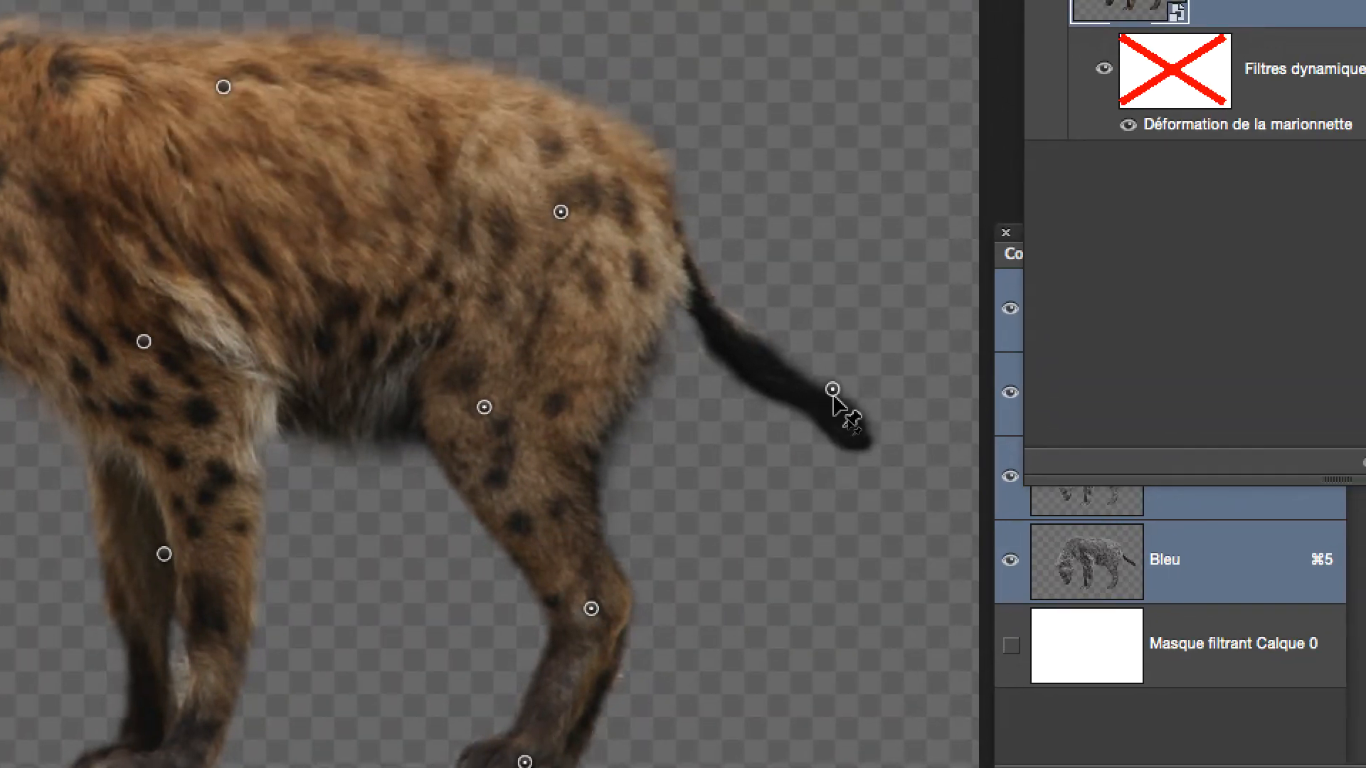
pyautogui.moveTo(834, 393); pyautogui.dragTo(877, 201)
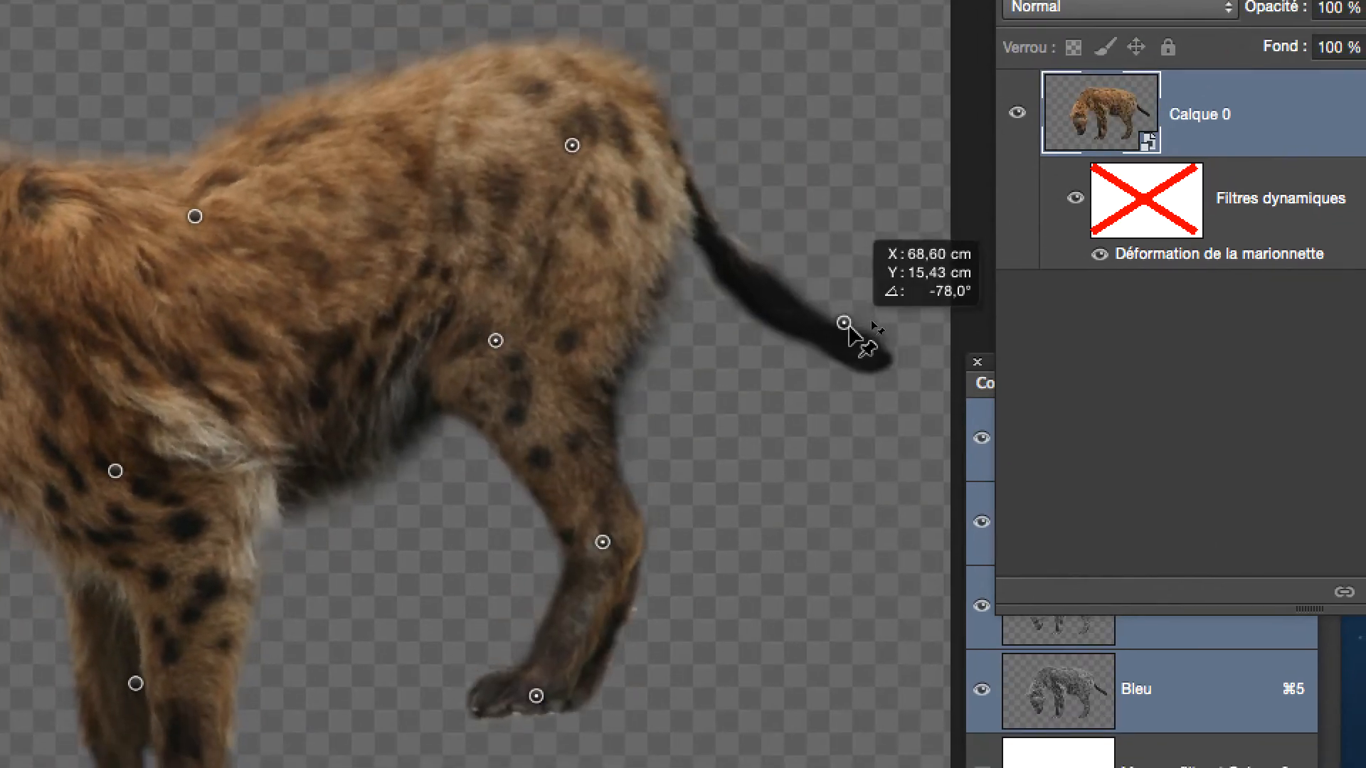
pyautogui.moveTo(845, 324); pyautogui.dragTo(879, 318)
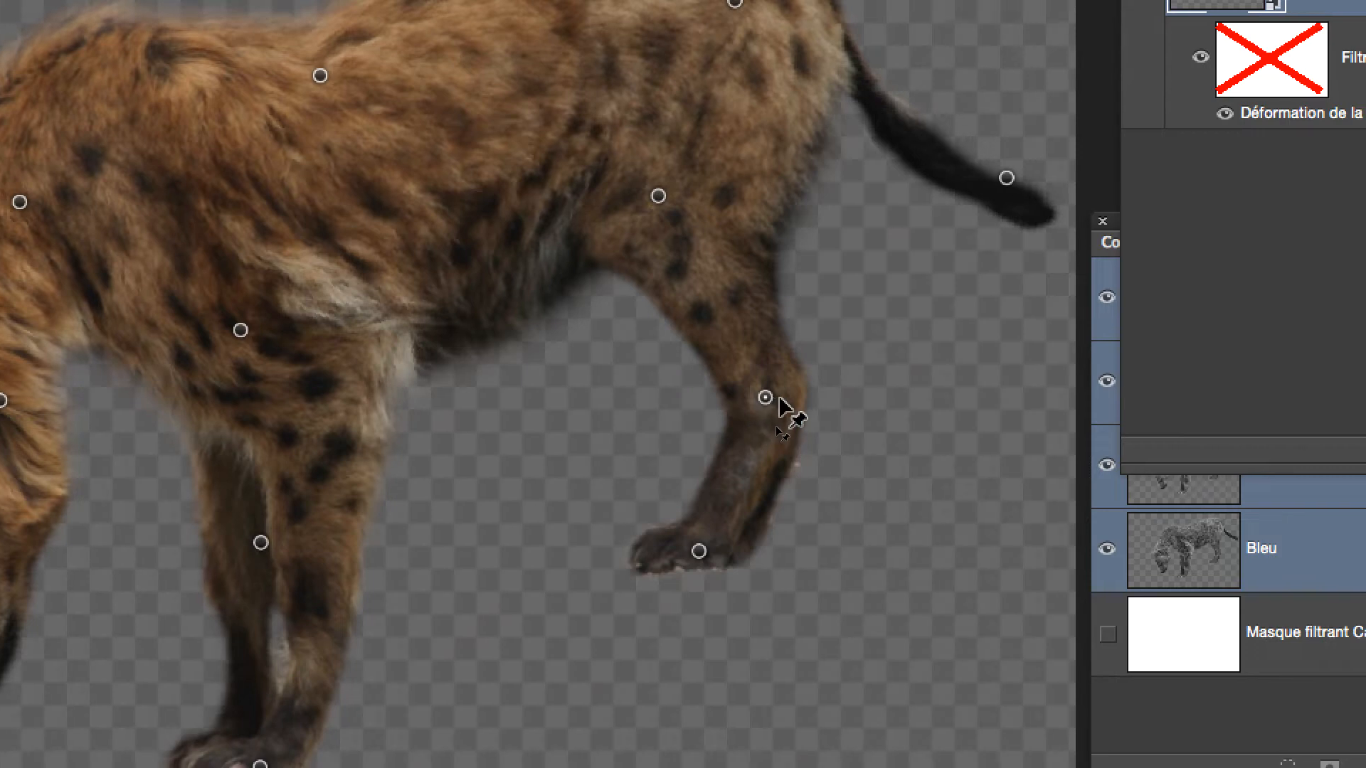
# Stretch the hind leg out behind the body by moving its hock pin up and back and its paw pin backward.
pyautogui.moveTo(773, 396); pyautogui.dragTo(940, 250)
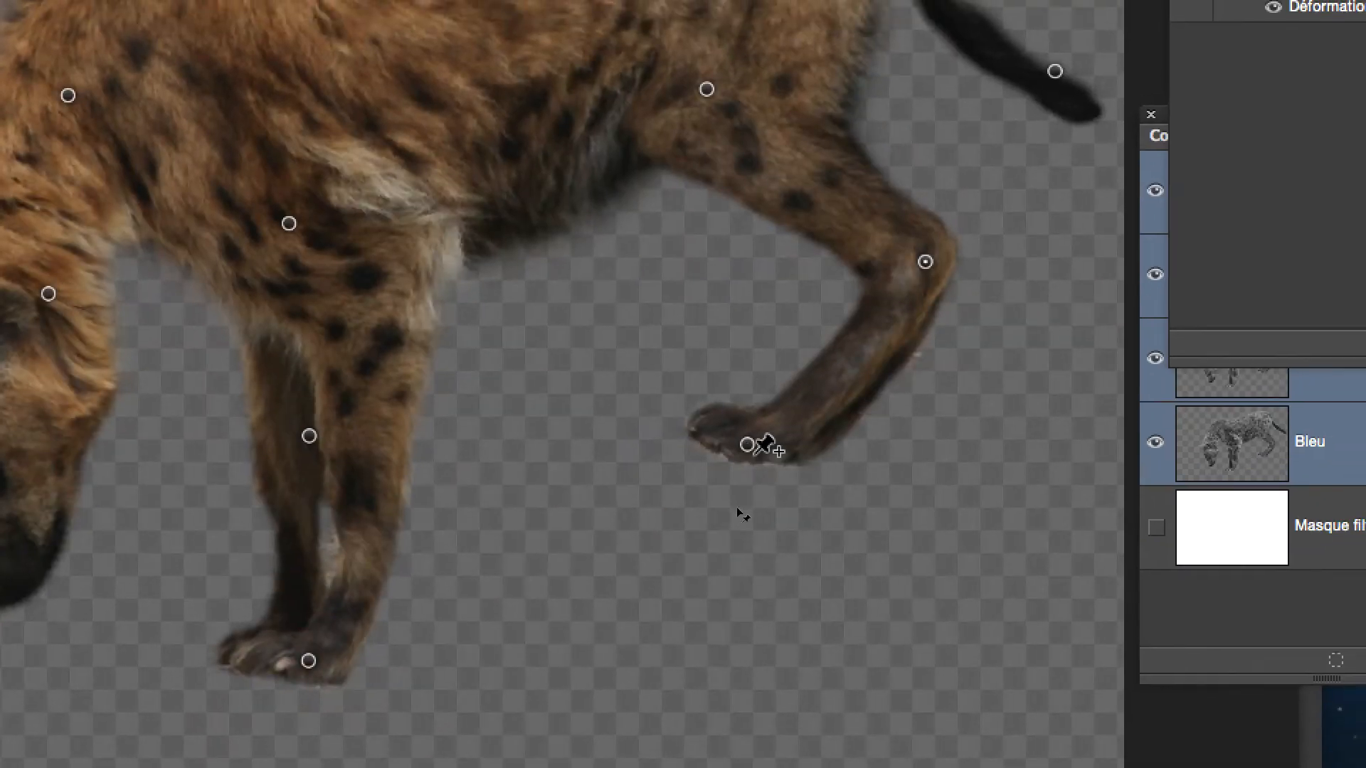
pyautogui.moveTo(747, 445); pyautogui.dragTo(1030, 433)
pyautogui.moveTo(850, 445); pyautogui.dragTo(849, 447)
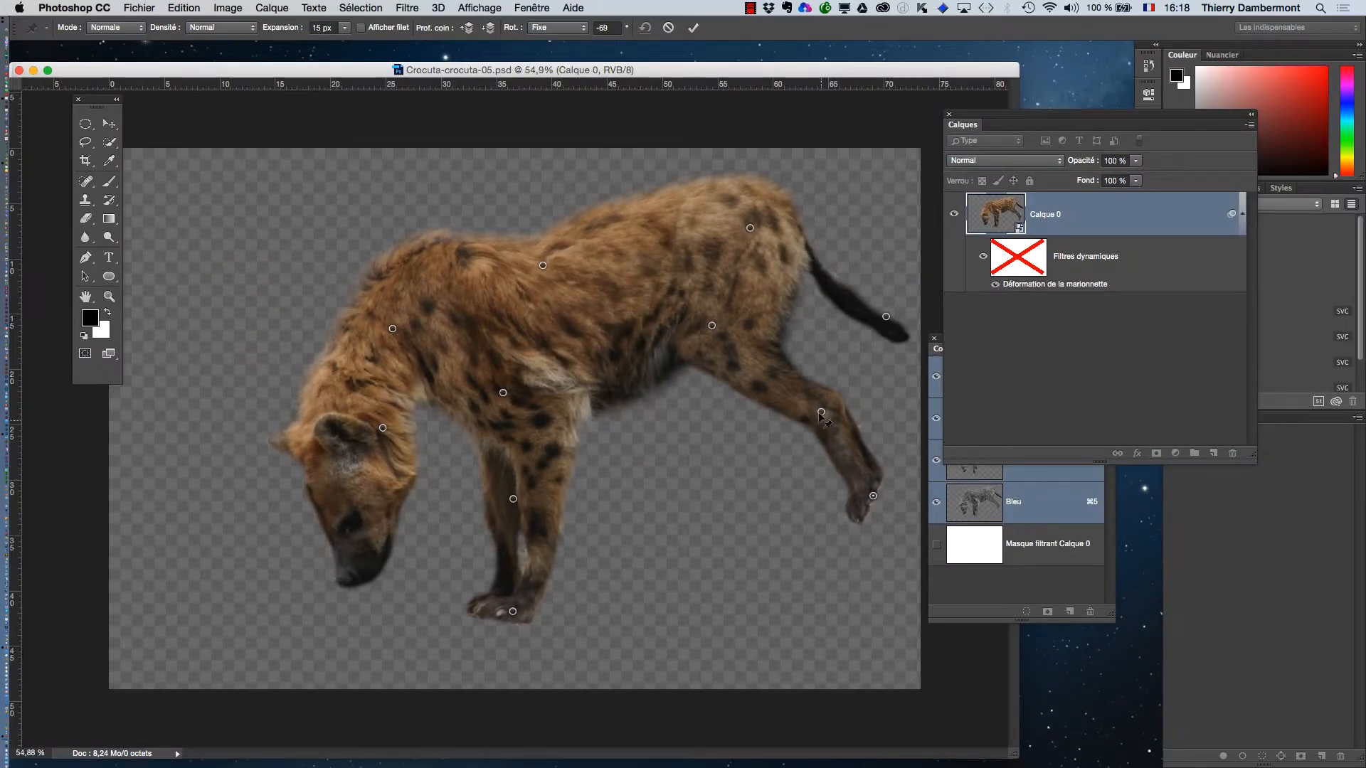
pyautogui.moveTo(821, 413); pyautogui.dragTo(837, 405)
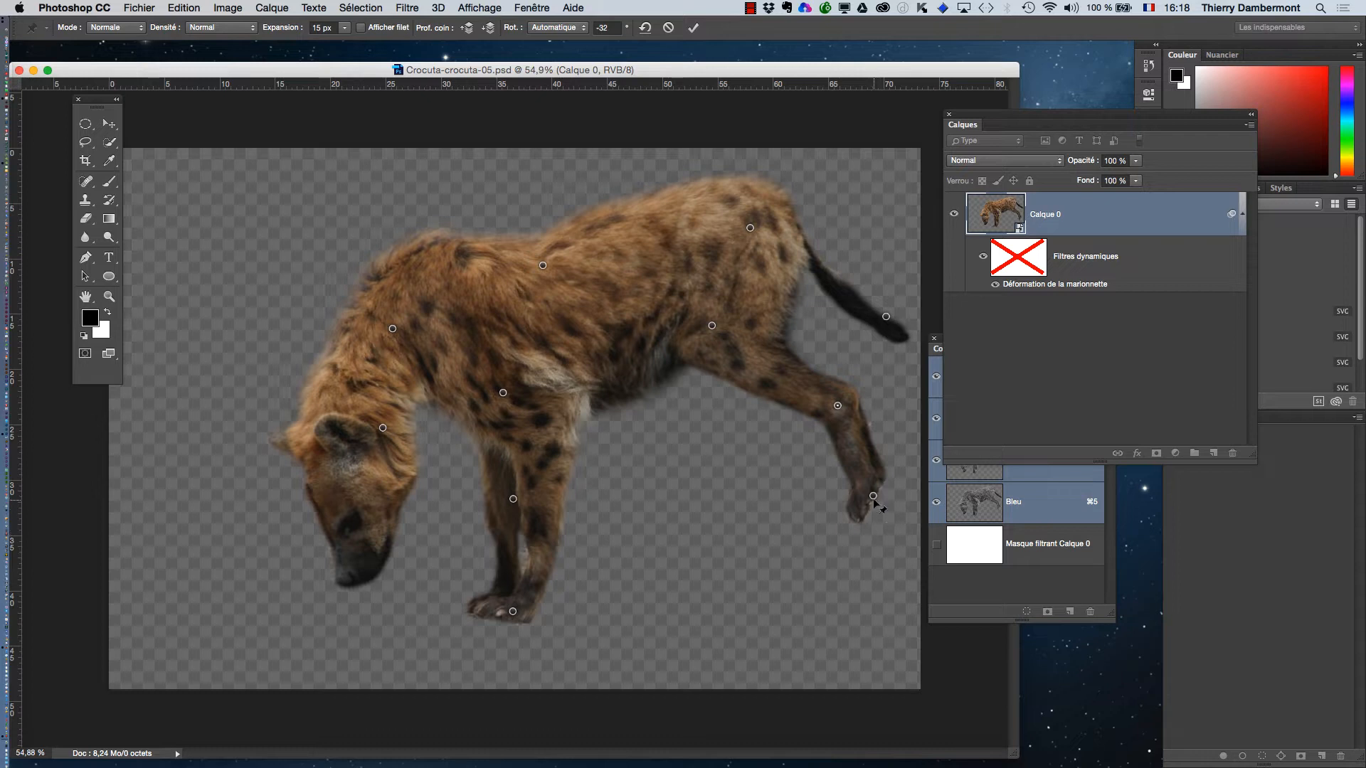
pyautogui.moveTo(873, 497); pyautogui.dragTo(890, 521)
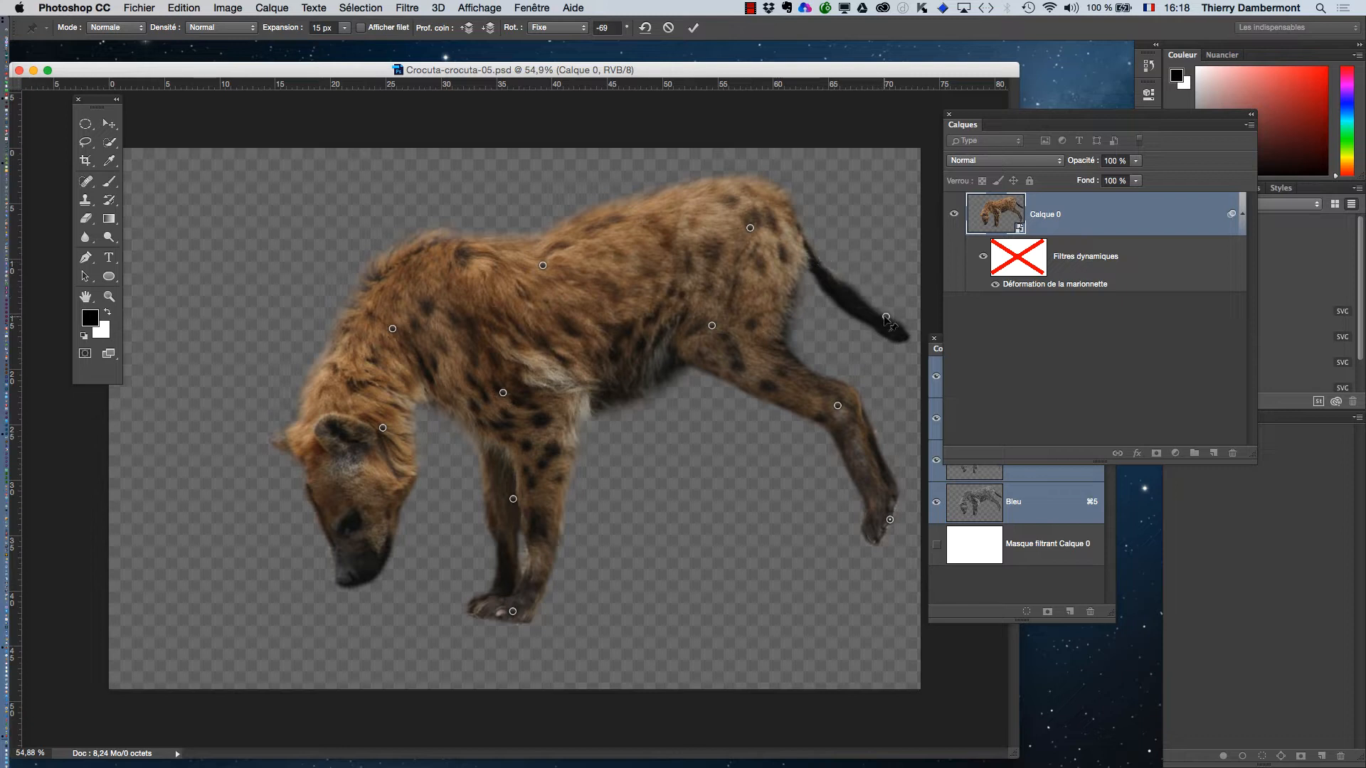
# Swing the tail upward, and cancel the current puppet warp edits.
pyautogui.moveTo(886, 317); pyautogui.dragTo(880, 210)
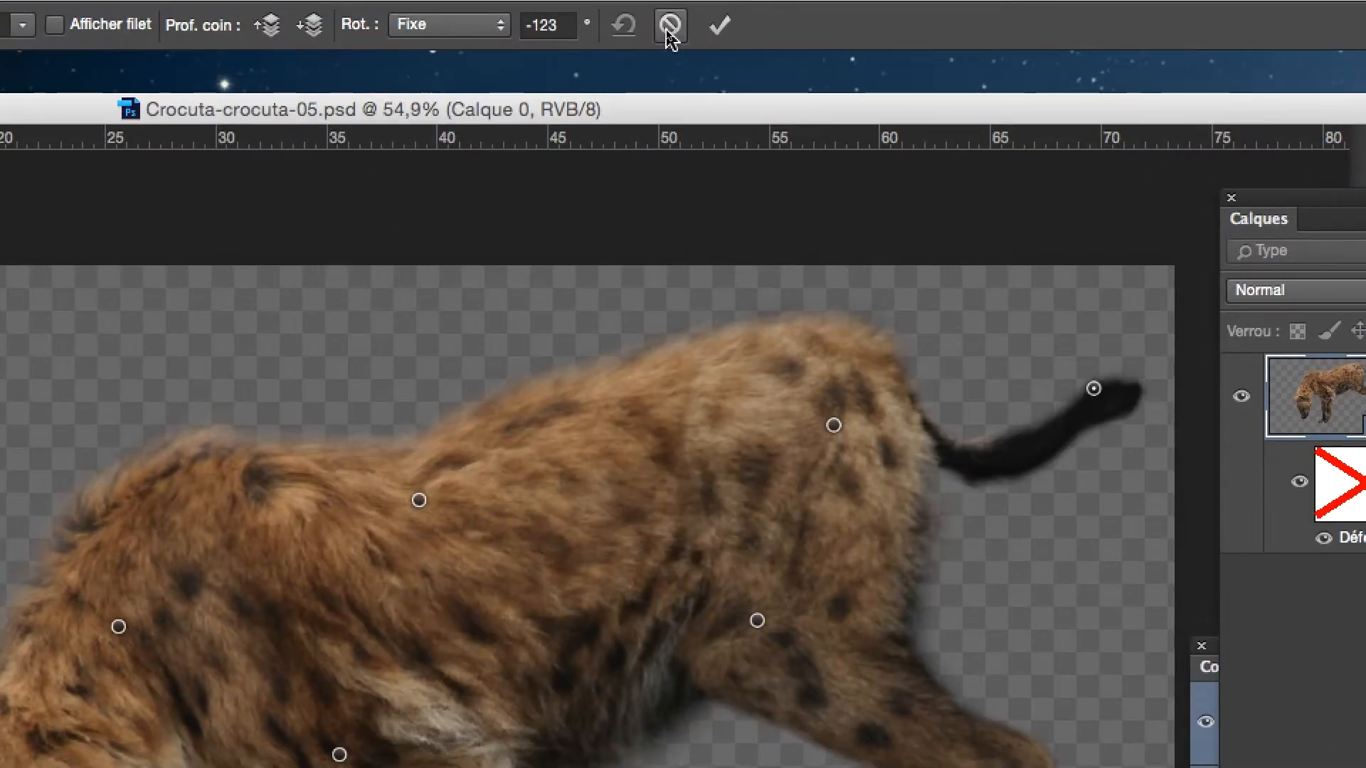
pyautogui.click(669, 26)
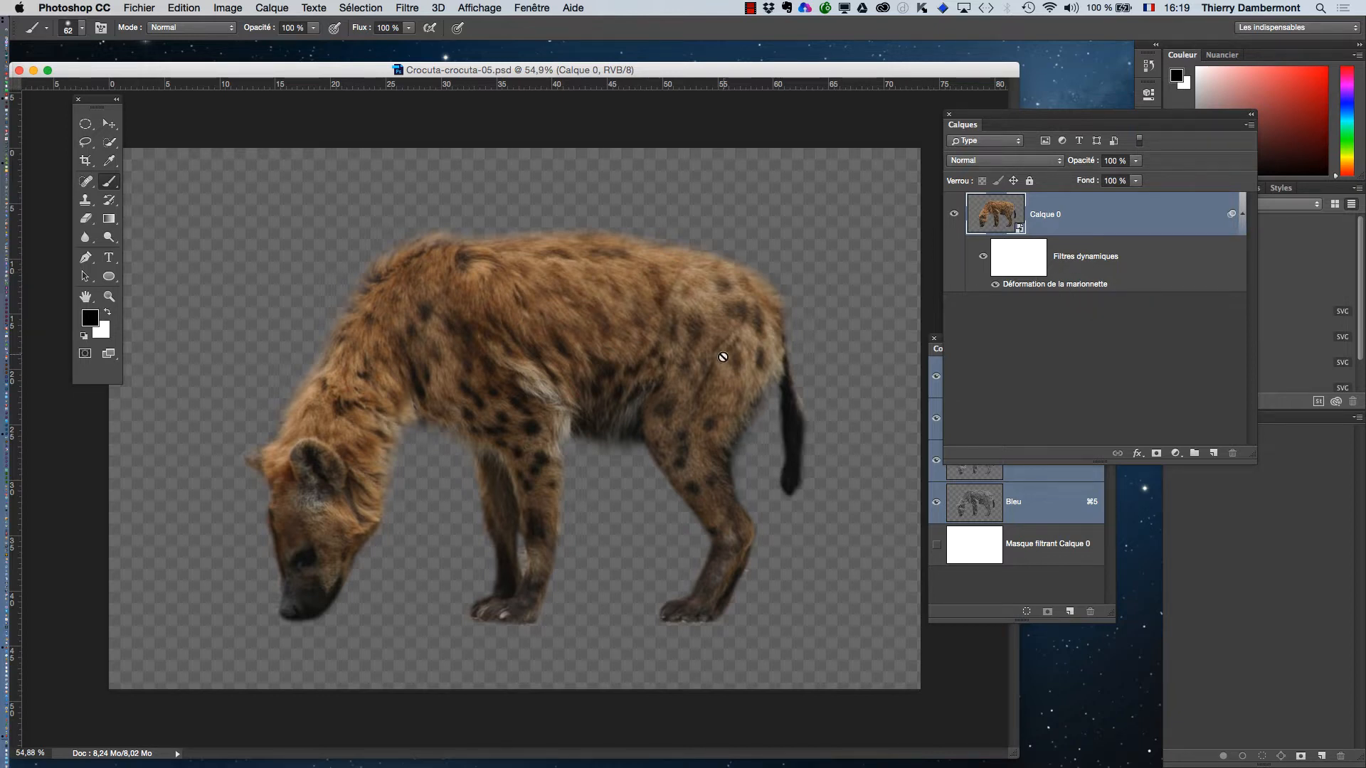
# Switch to Firefox and run a Google image search for street "public domain".
pyautogui.moveTo(28, 569)
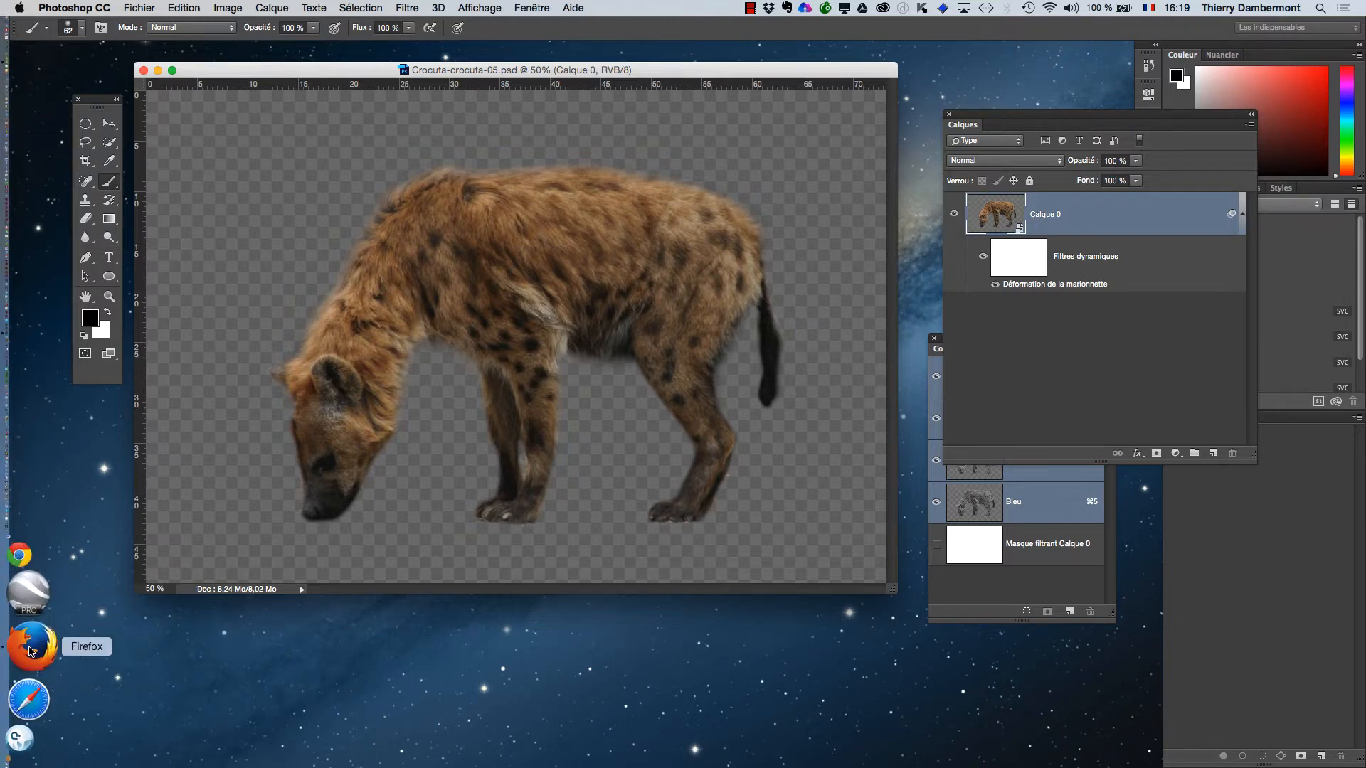
pyautogui.click(29, 651)
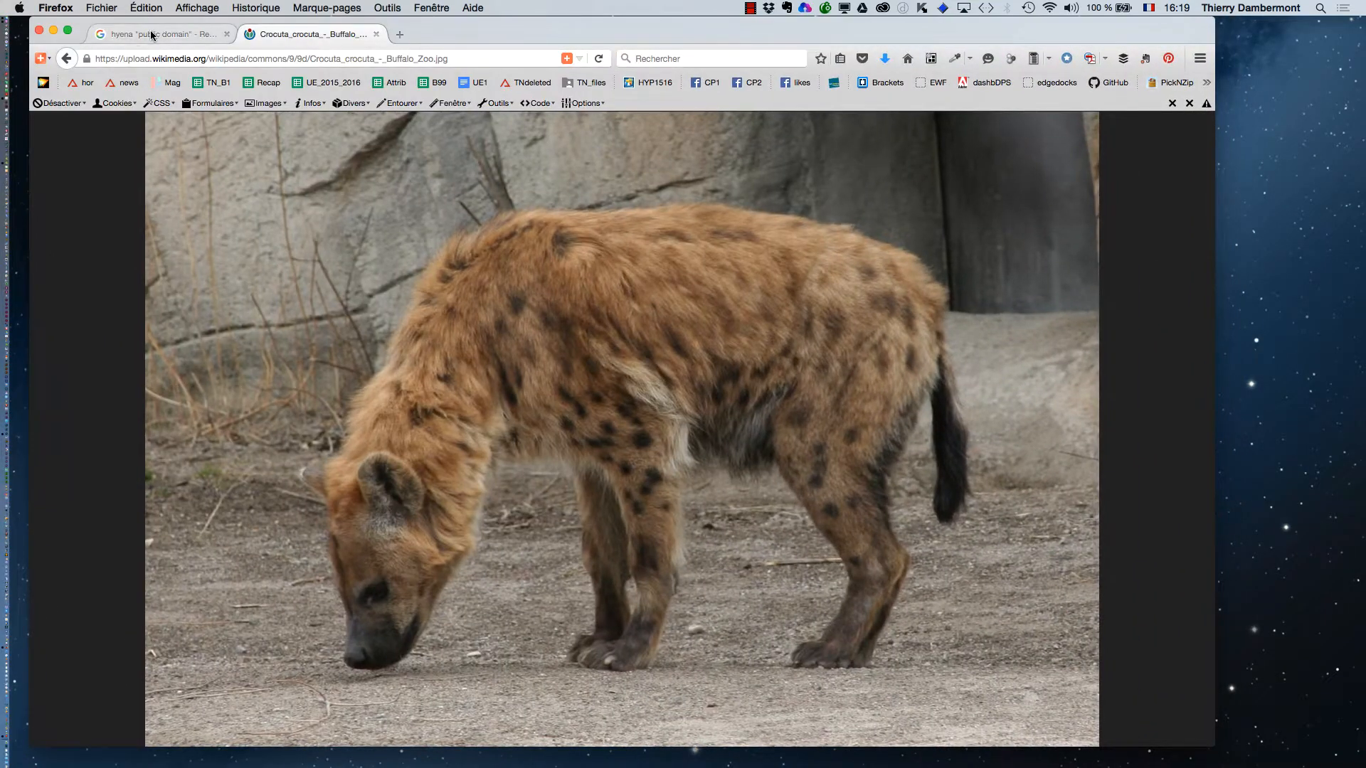
pyautogui.click(151, 35)
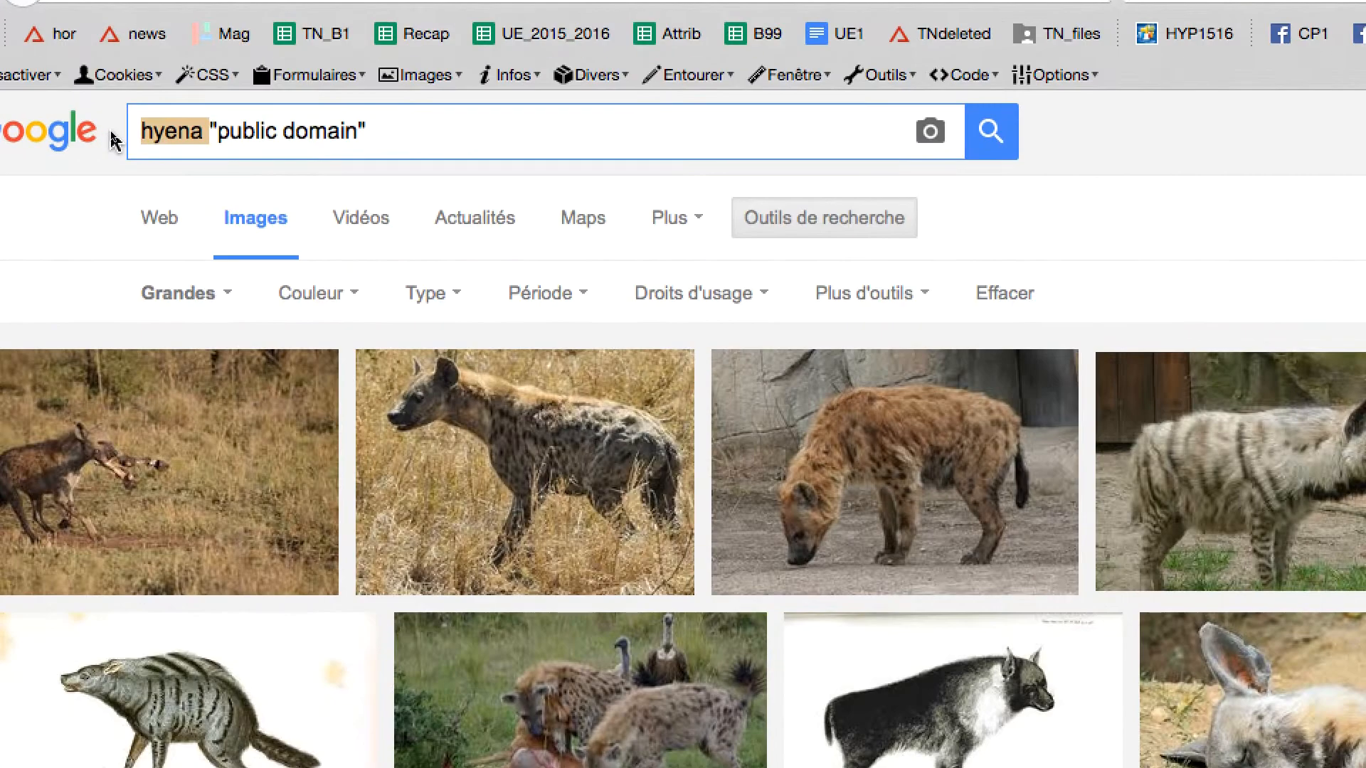
pyautogui.write('stree')
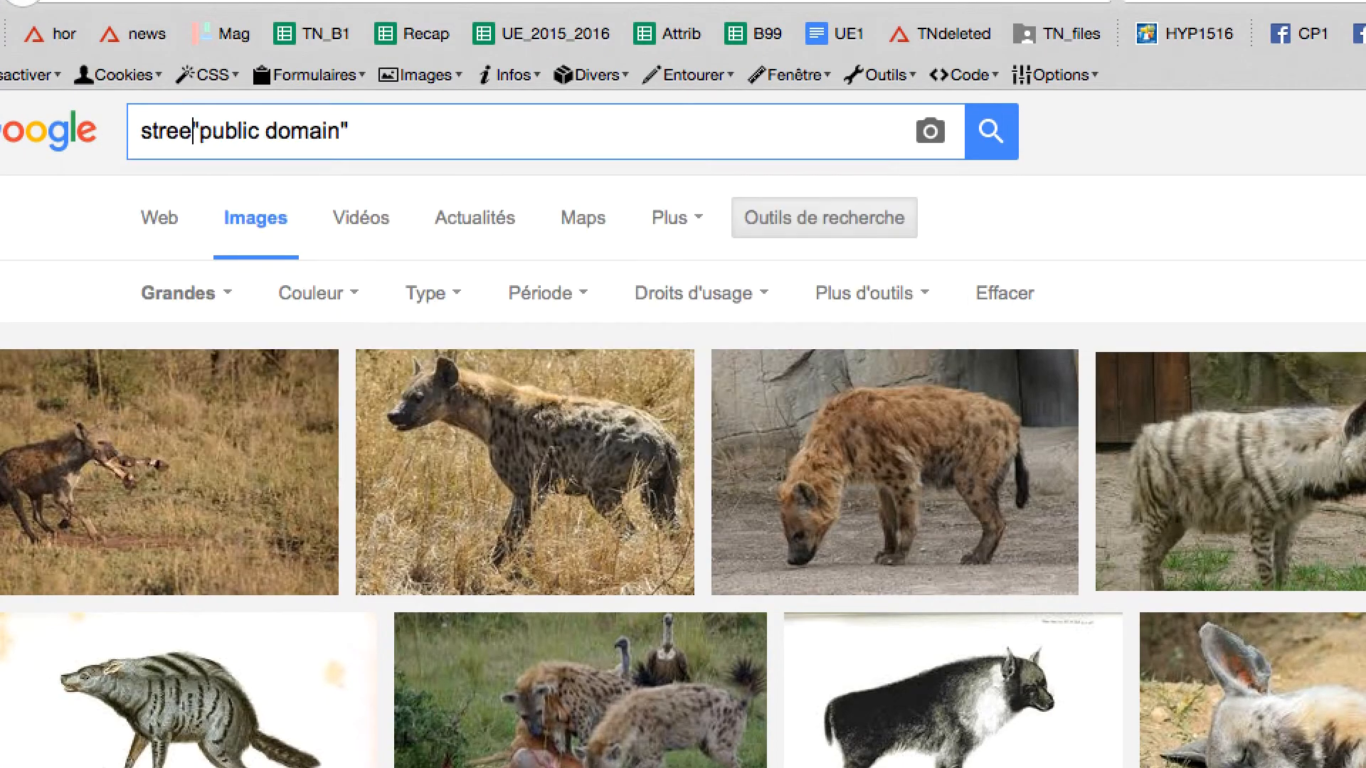
pyautogui.write('t')
pyautogui.press('Return')
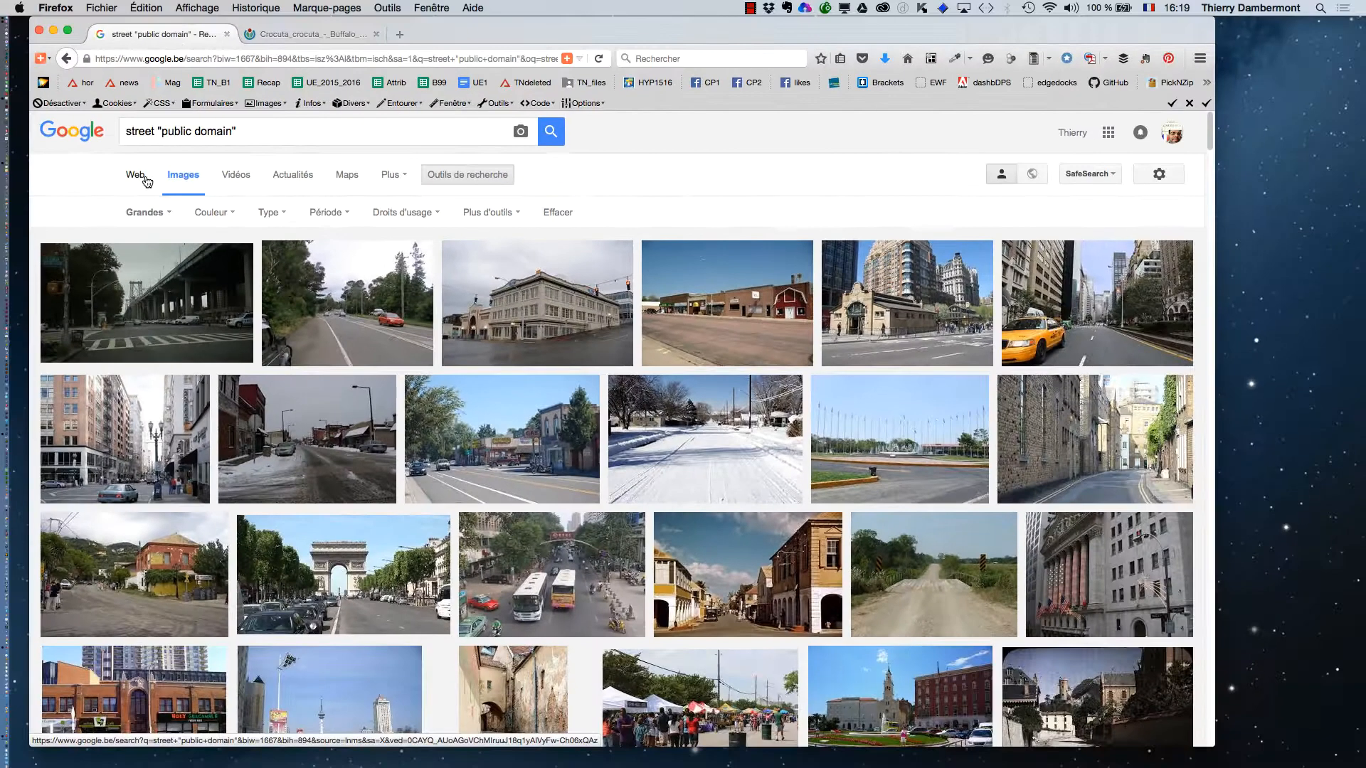
# Open the full-size photo of the corner building and save it as street.jpg in the le09octobre2015 folder.
pyautogui.click(557, 314)
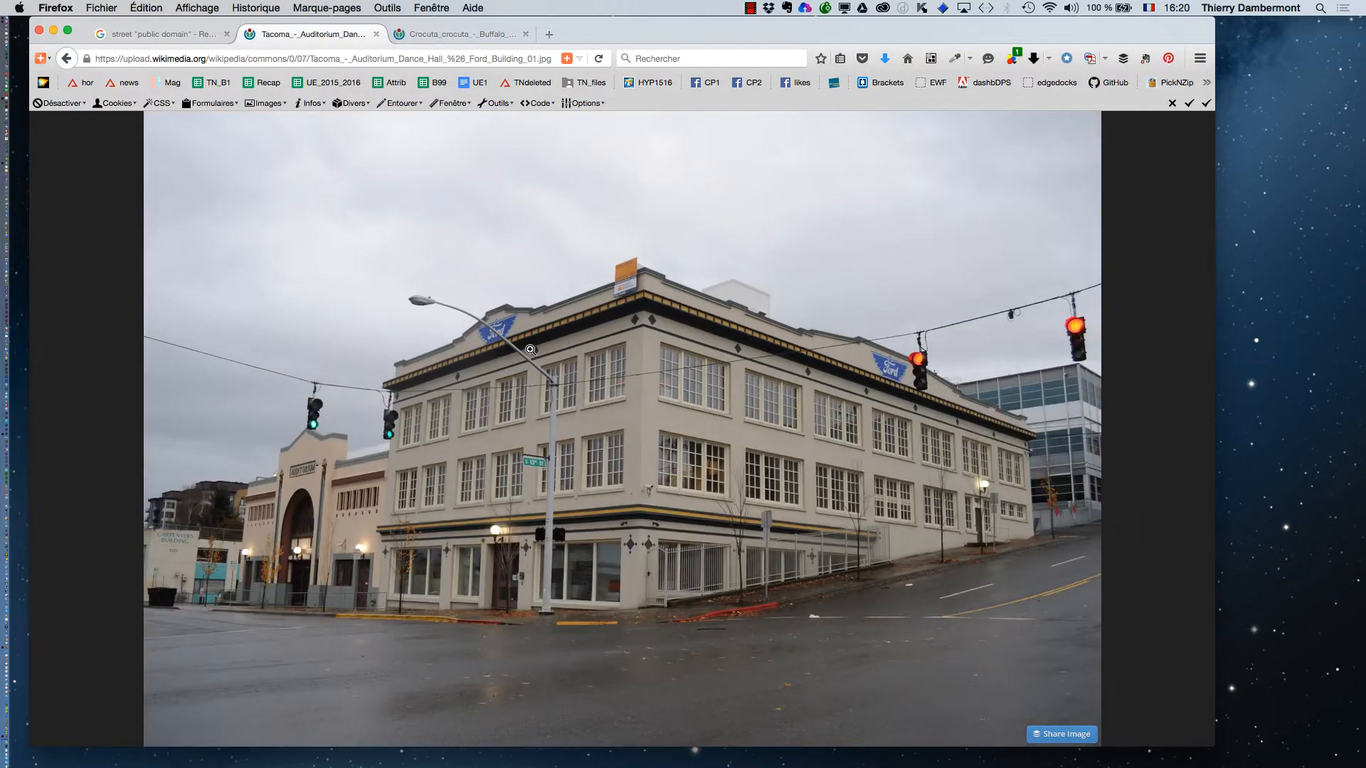
pyautogui.rightClick(527, 353)
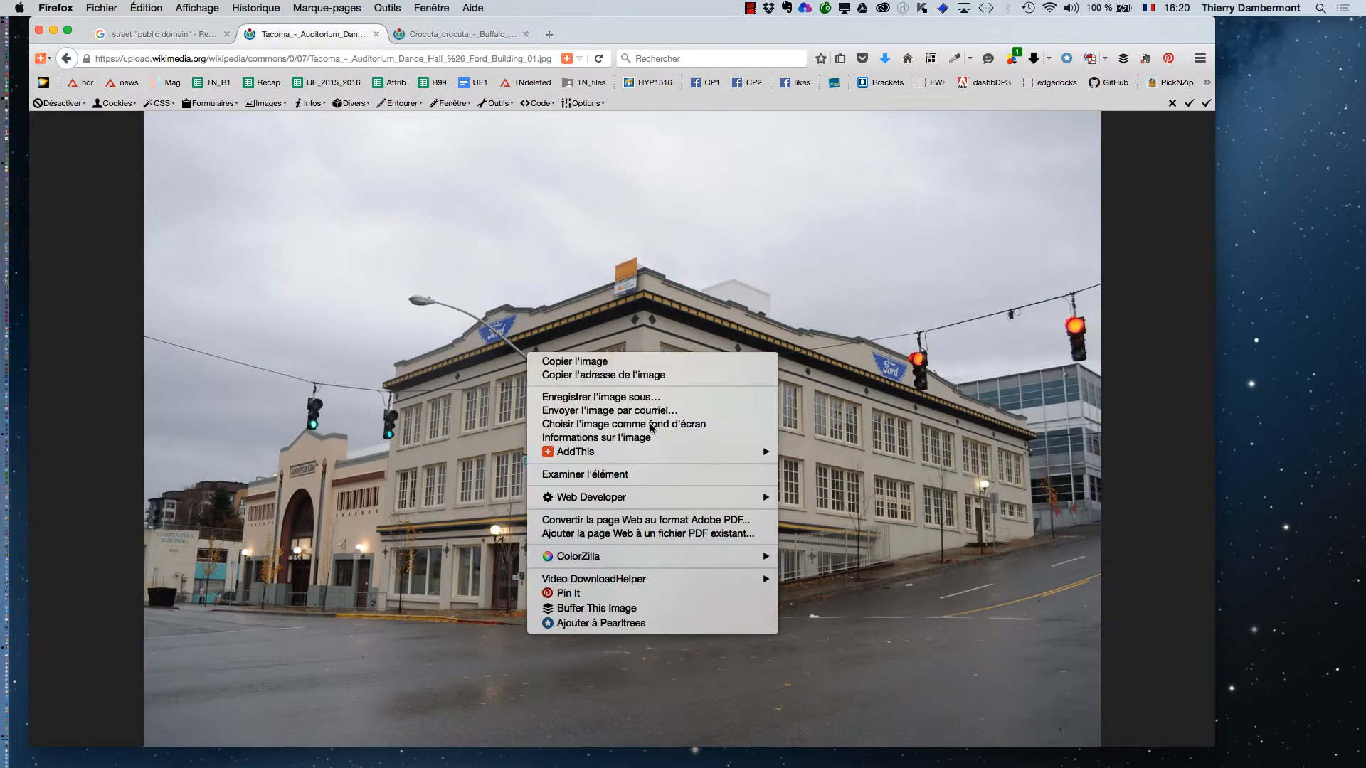
pyautogui.click(642, 397)
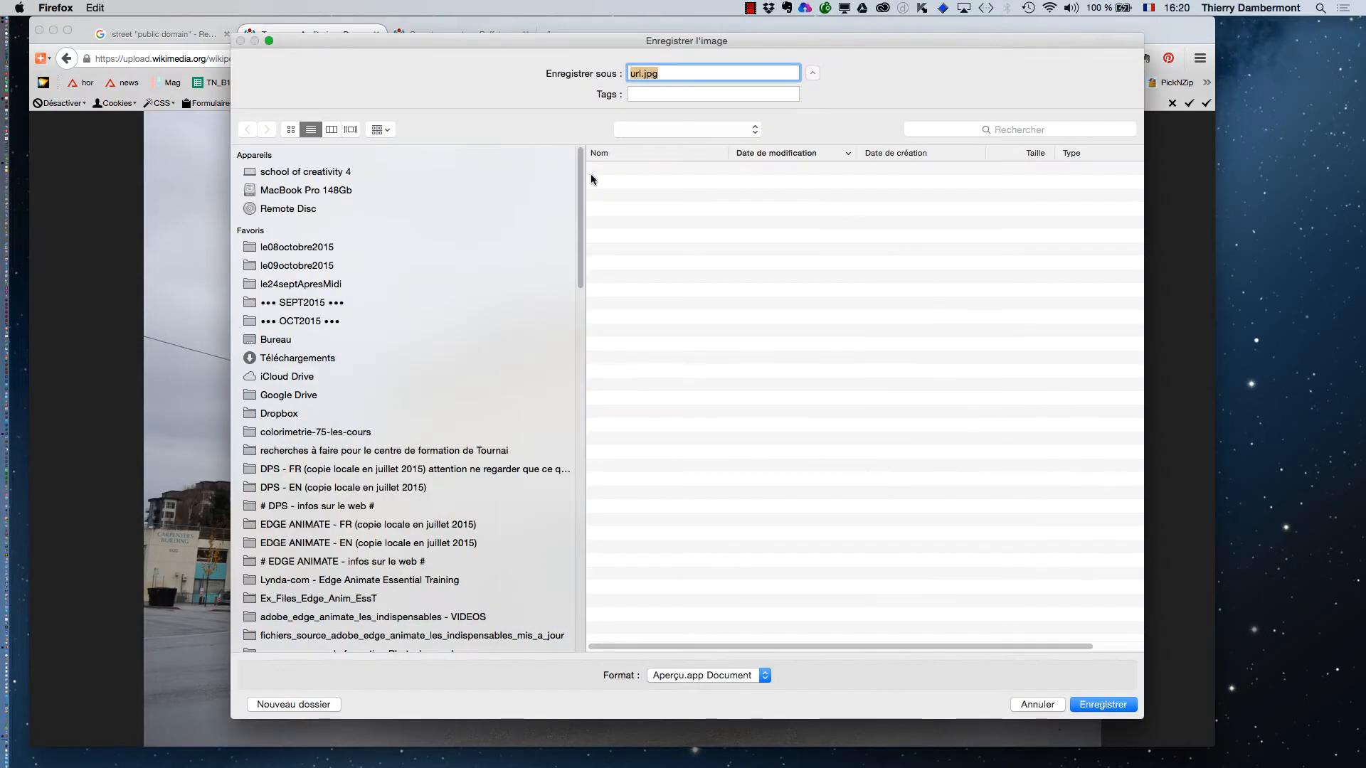
pyautogui.click(645, 80)
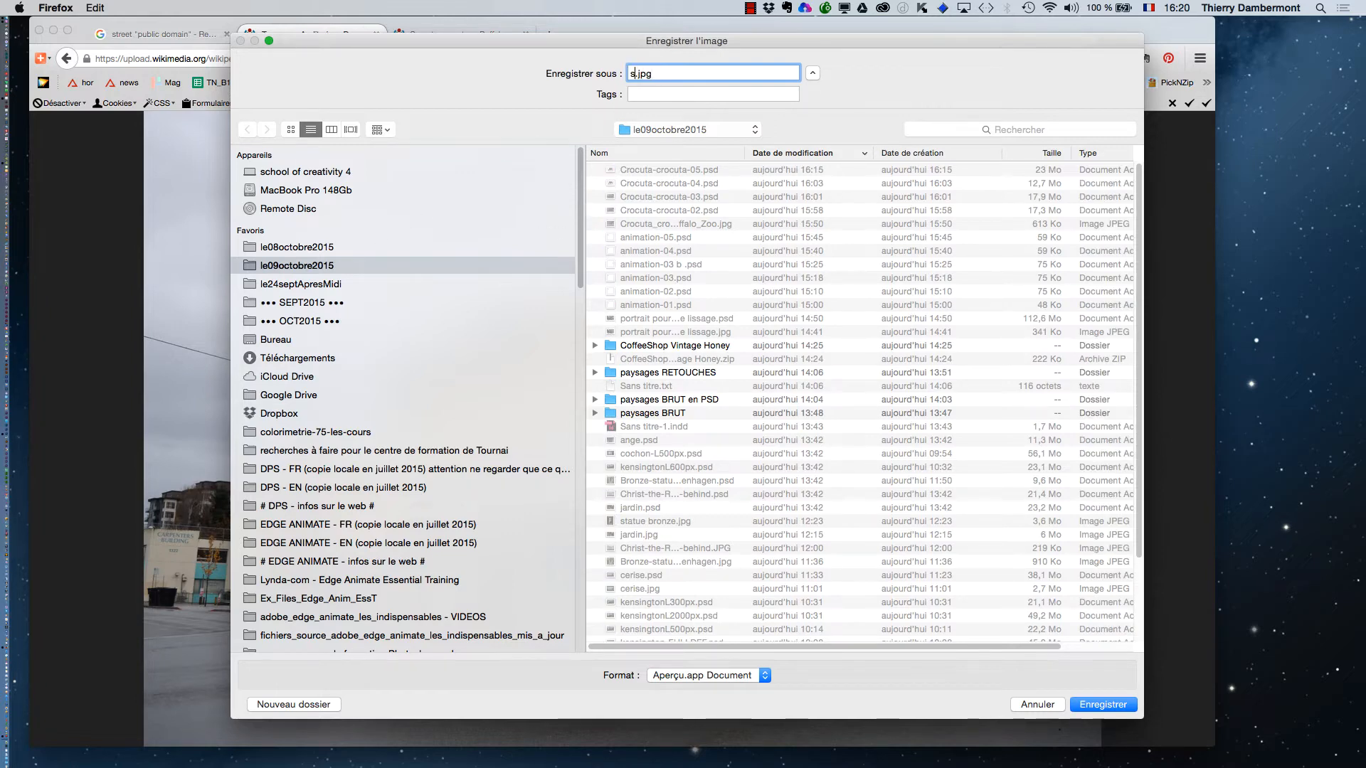
pyautogui.click(1103, 704)
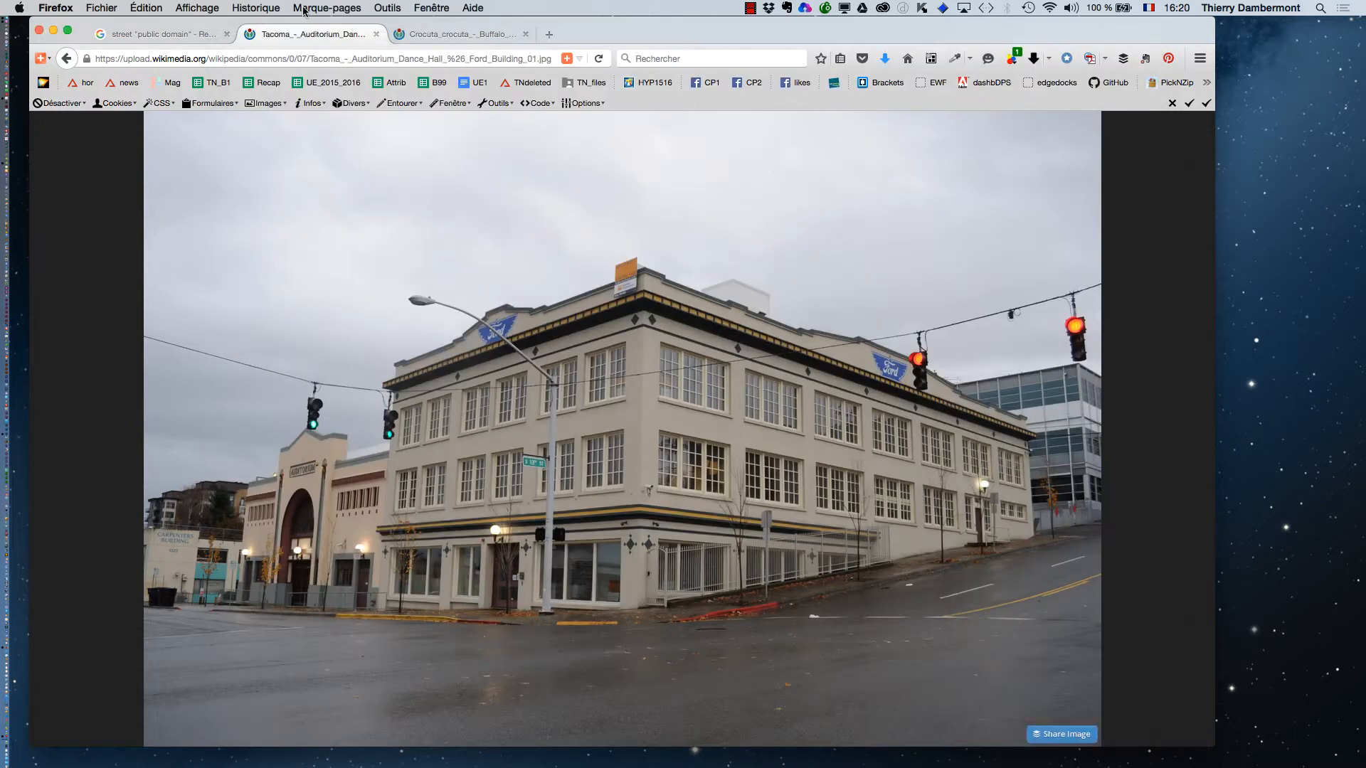
# Open the full-size snowy street photo from the image results and save it as neige.jpg in the le09octobre2015 folder.
pyautogui.click(157, 34)
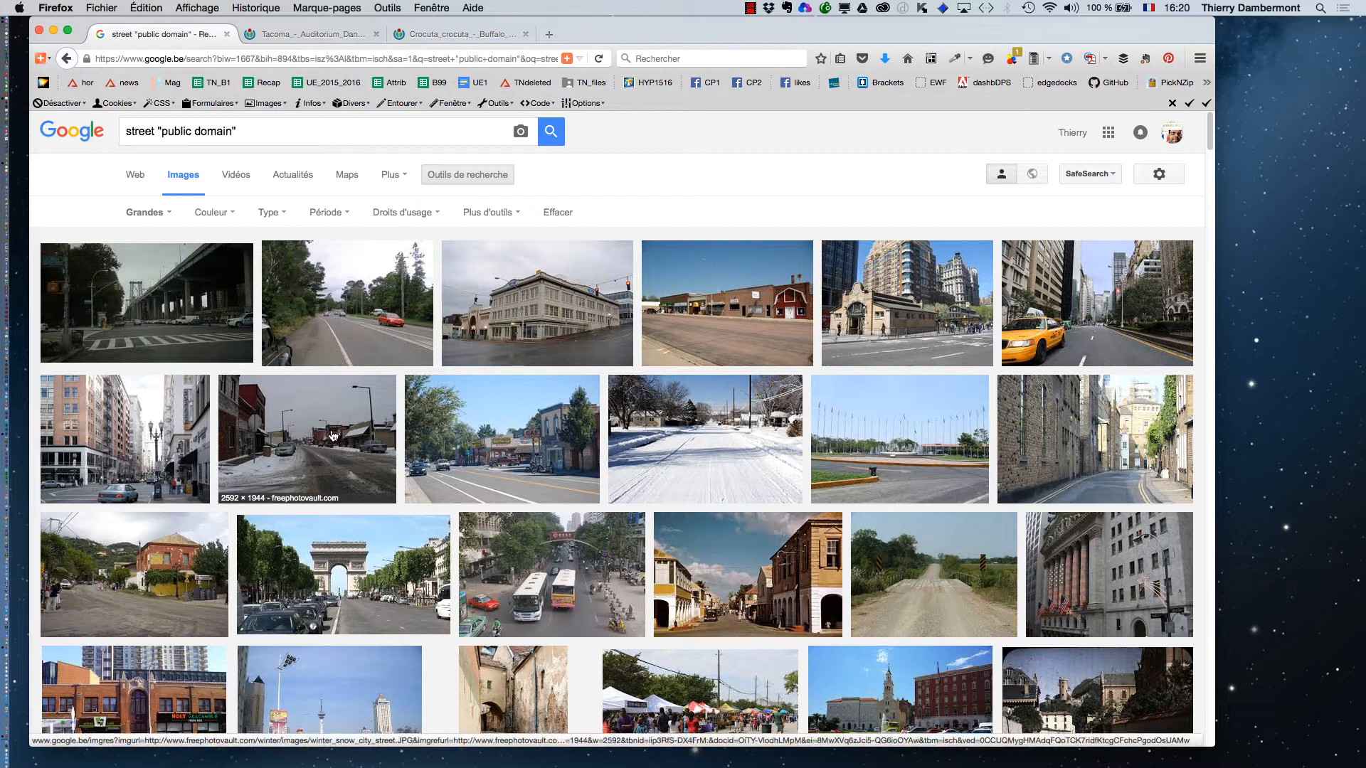
pyautogui.keyDown('super'); pyautogui.click(722, 470); pyautogui.keyUp('super')
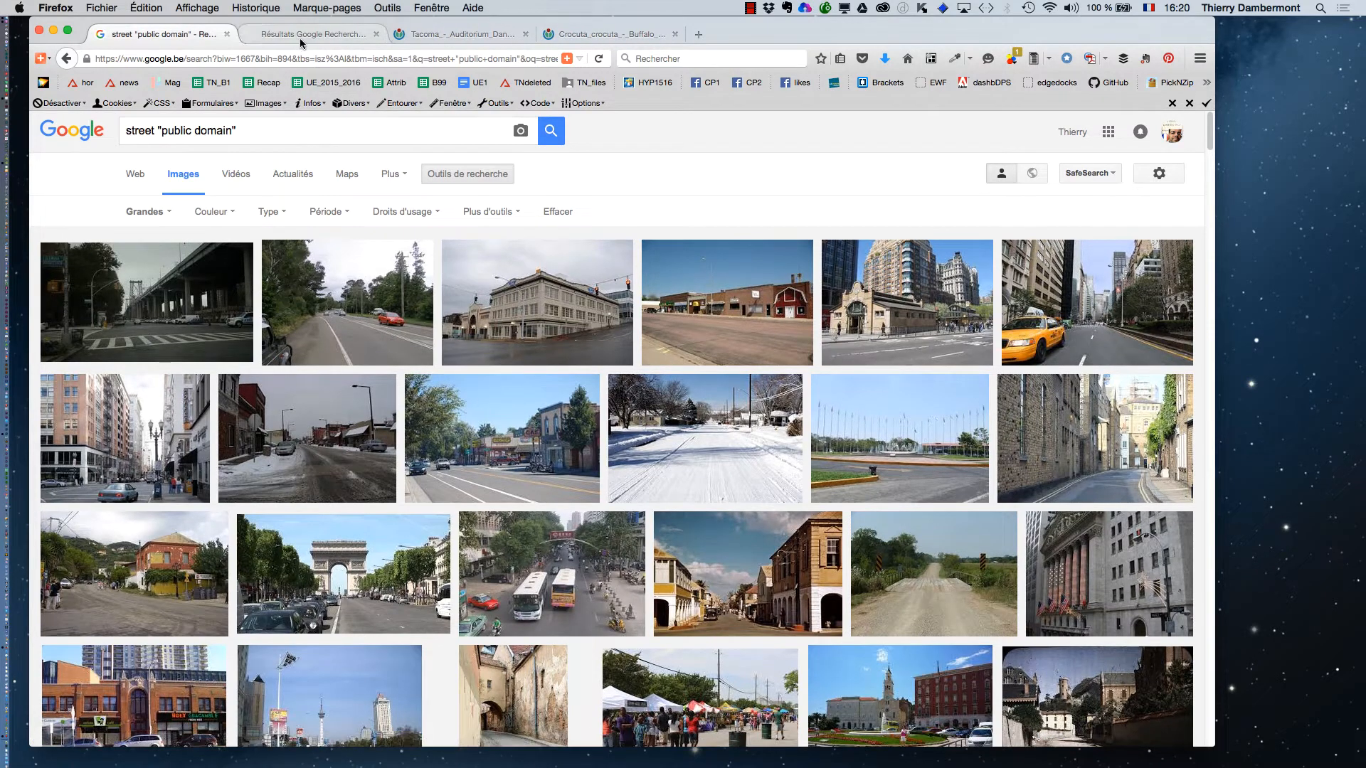
pyautogui.click(300, 41)
pyautogui.click(953, 373)
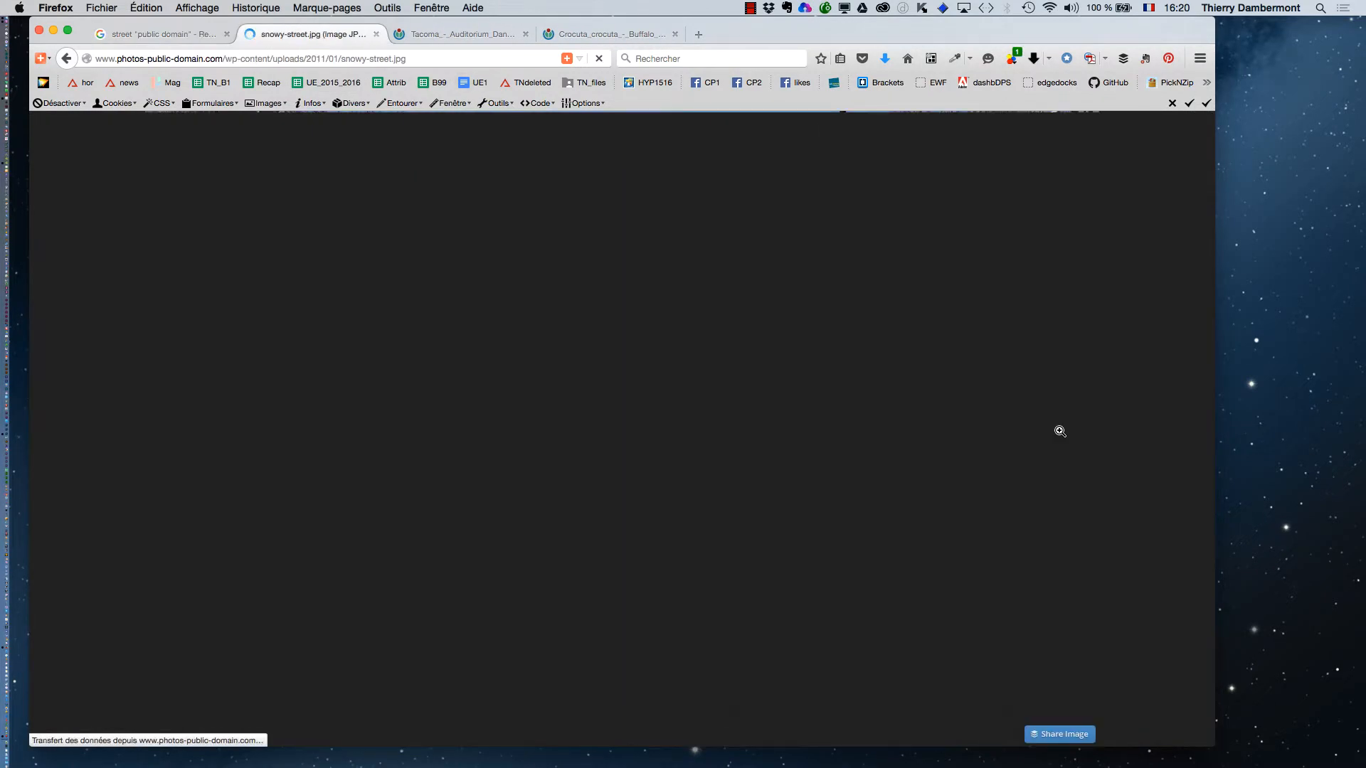
pyautogui.rightClick(639, 352)
pyautogui.click(713, 399)
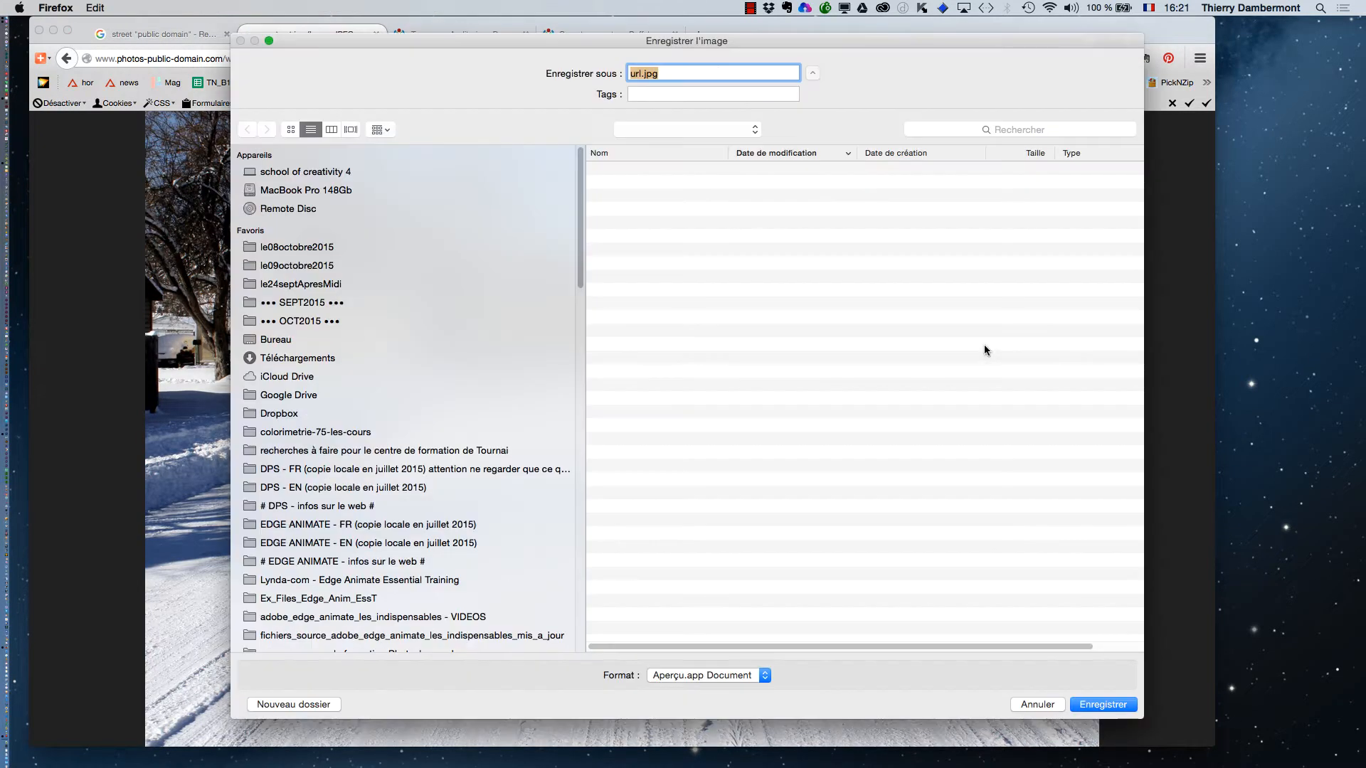
pyautogui.click(652, 73)
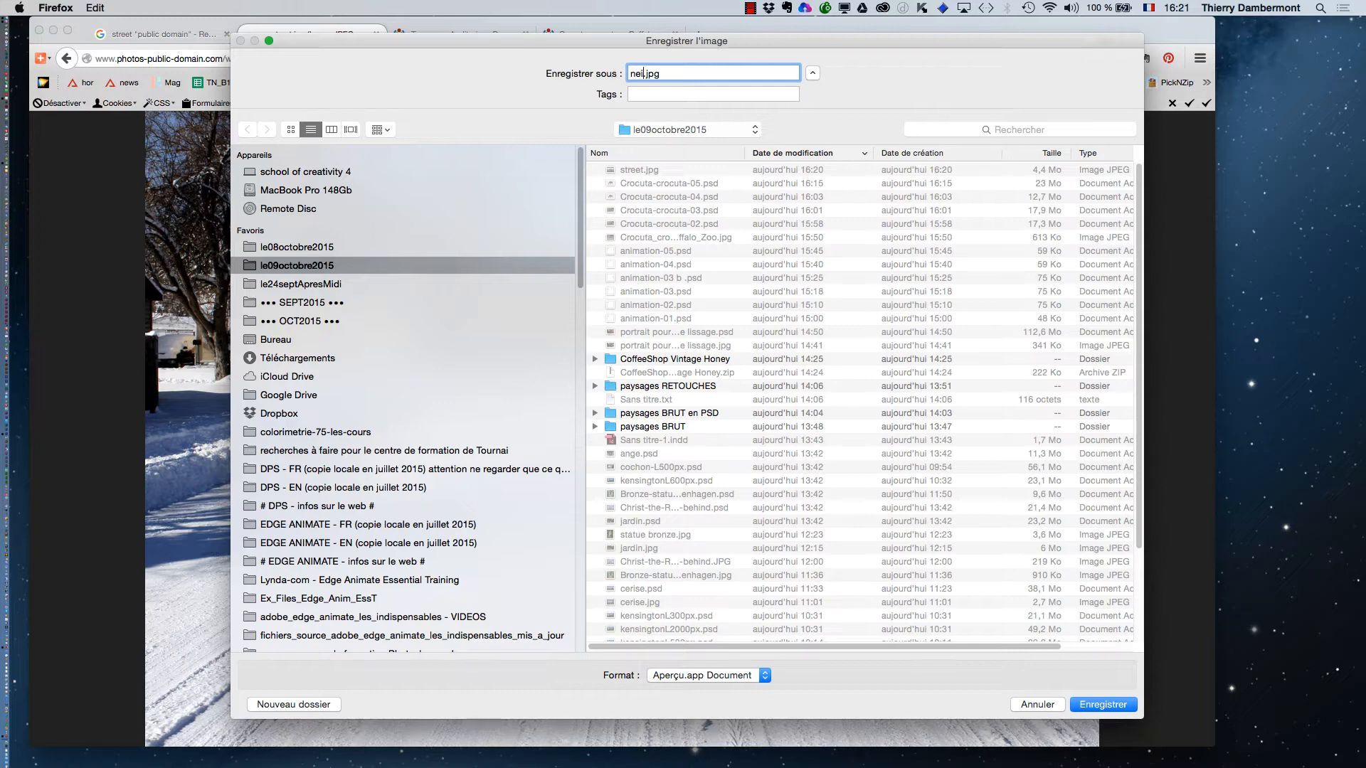
pyautogui.click(1103, 704)
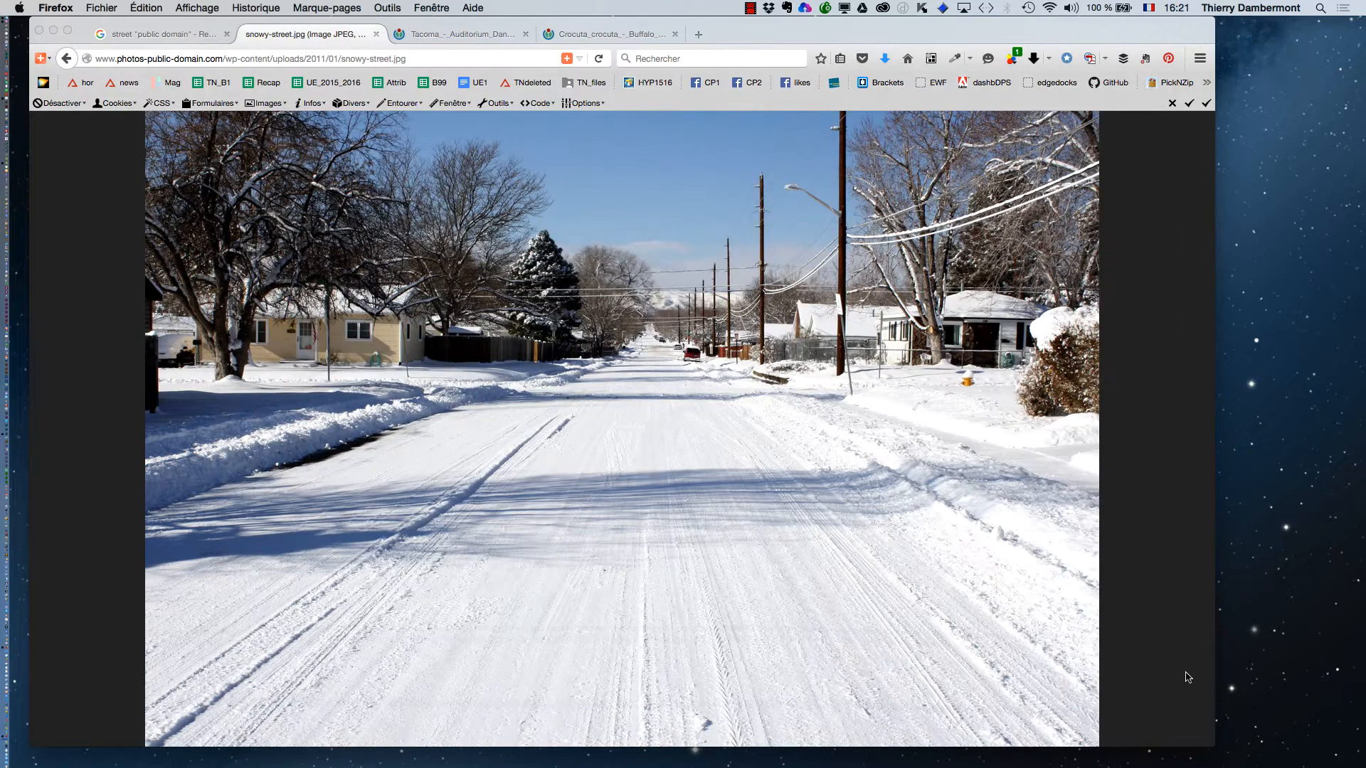
# Switch back to Photoshop and open neige.jpg from the le09octobre2015 folder.
pyautogui.press('super+Tab')
pyautogui.press('super+Tab')
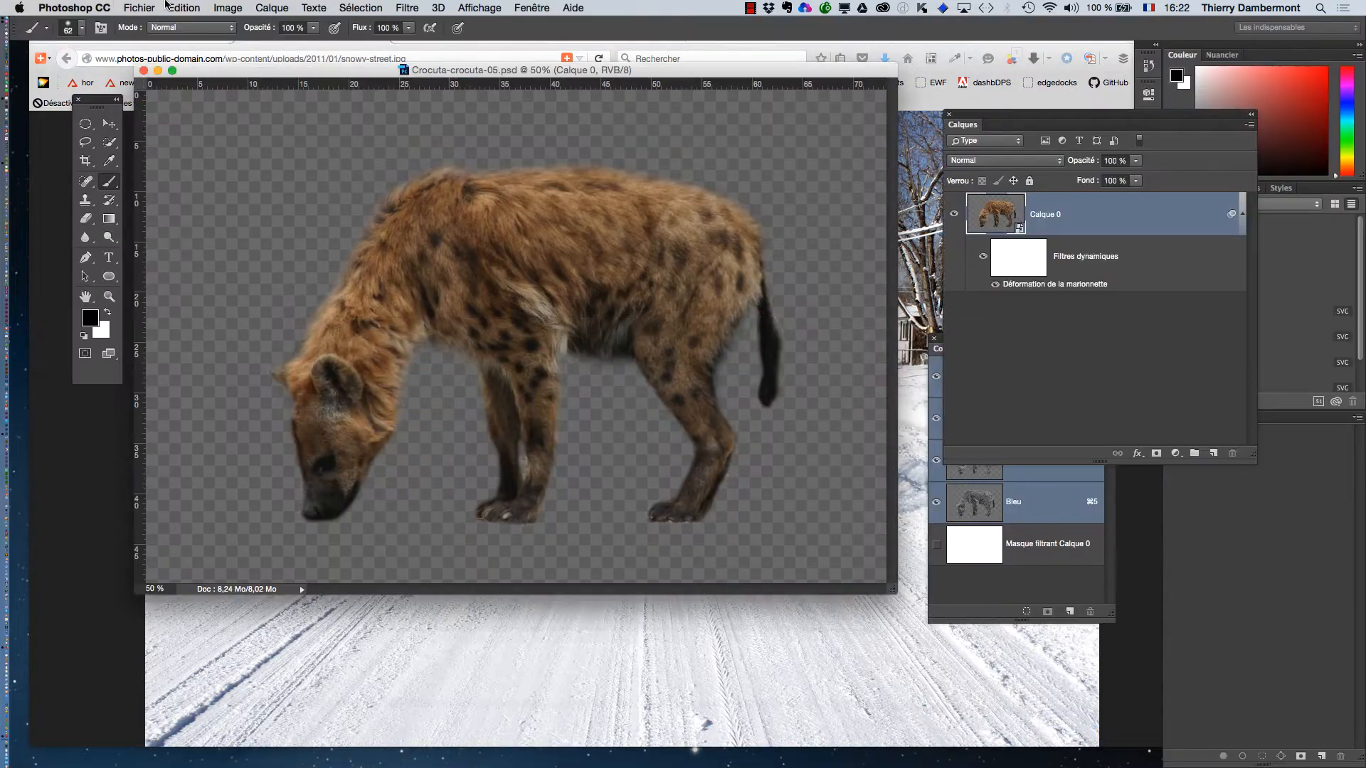
pyautogui.click(142, 8)
pyautogui.click(153, 40)
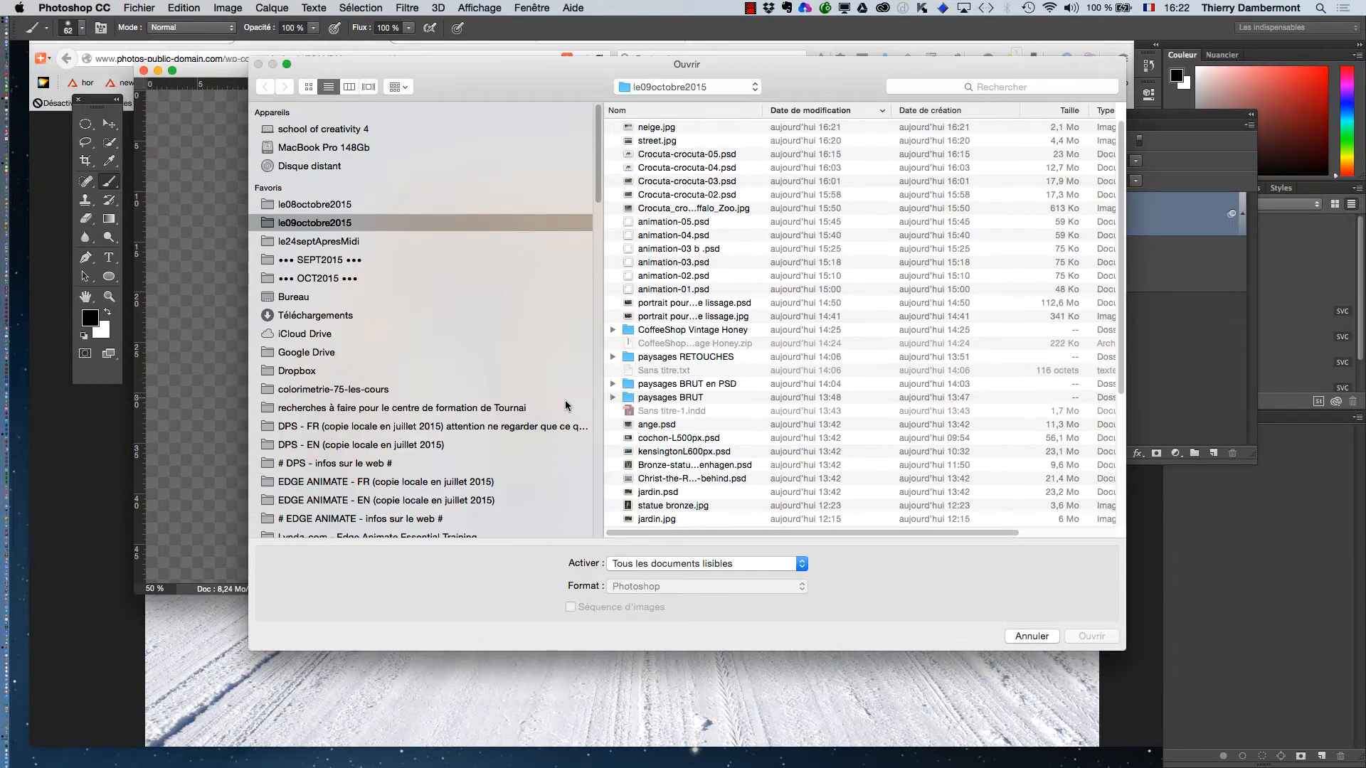
pyautogui.click(670, 129)
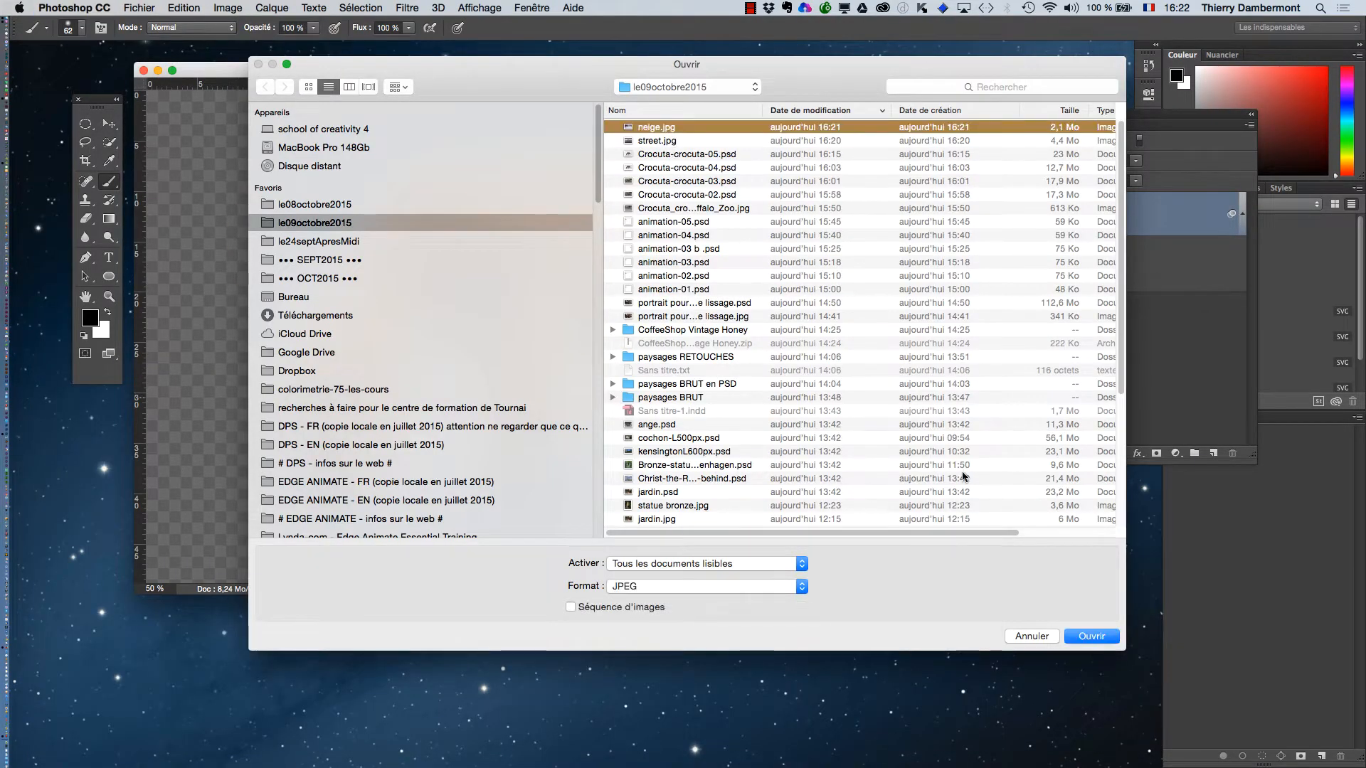
pyautogui.click(1099, 637)
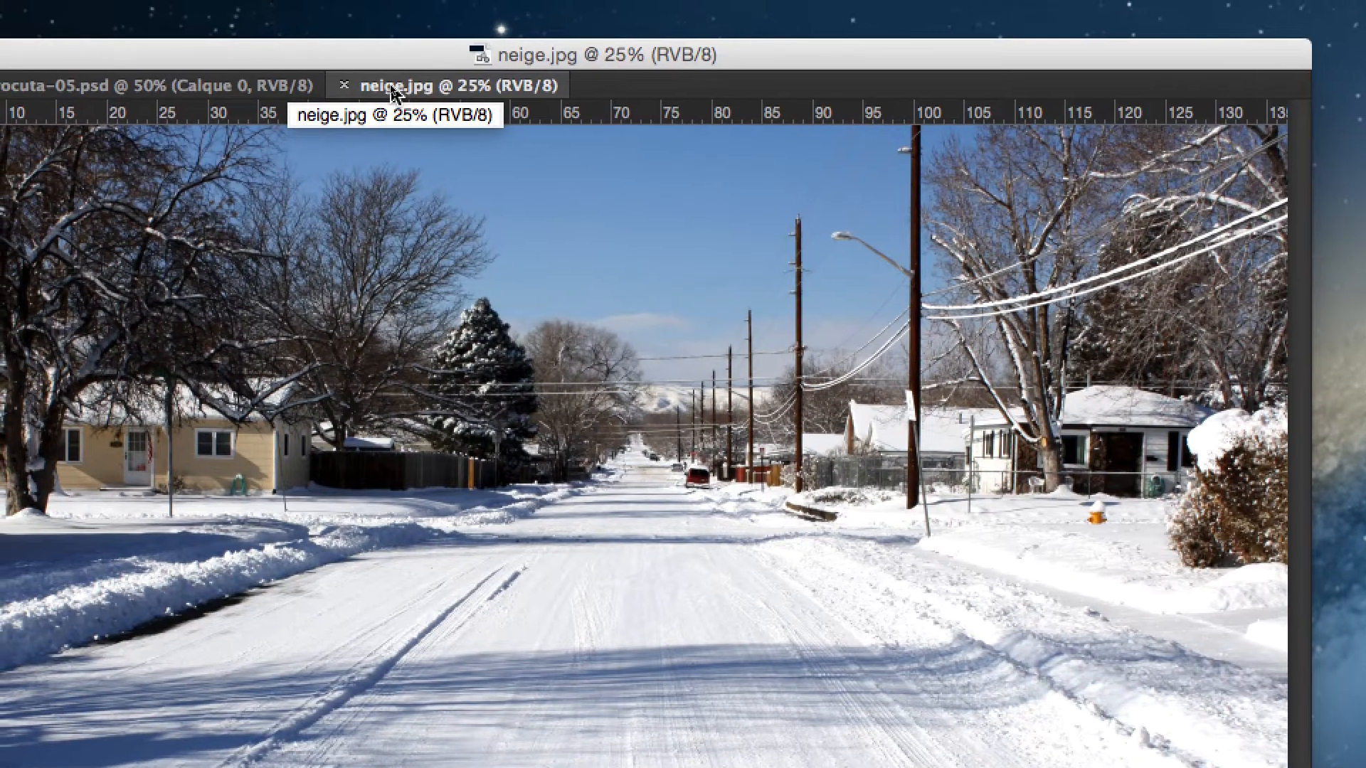
# Float neige.jpg in its own window, and copy the hyena smart object from Crocuta-crocuta-05.psd onto the snowy street.
pyautogui.moveTo(391, 93); pyautogui.dragTo(539, 221)
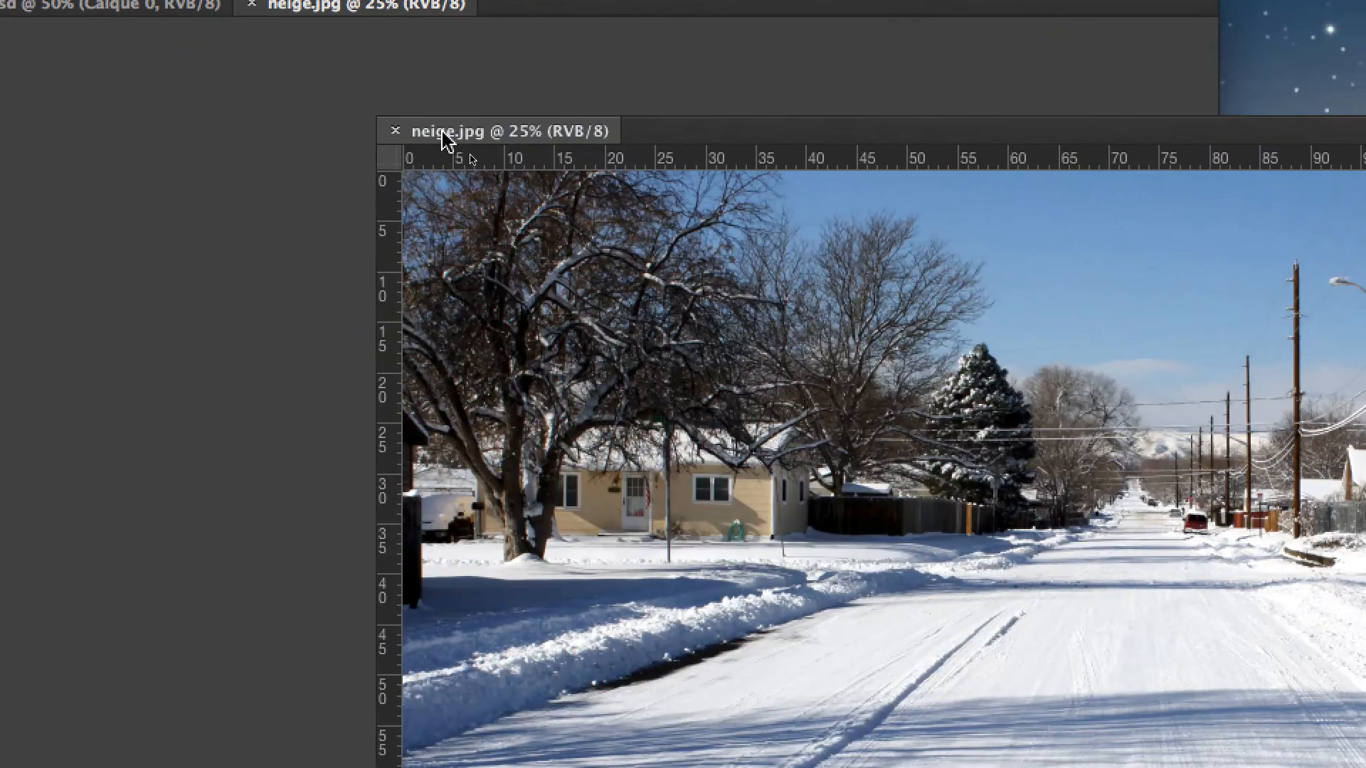
pyautogui.moveTo(447, 140); pyautogui.dragTo(479, 152)
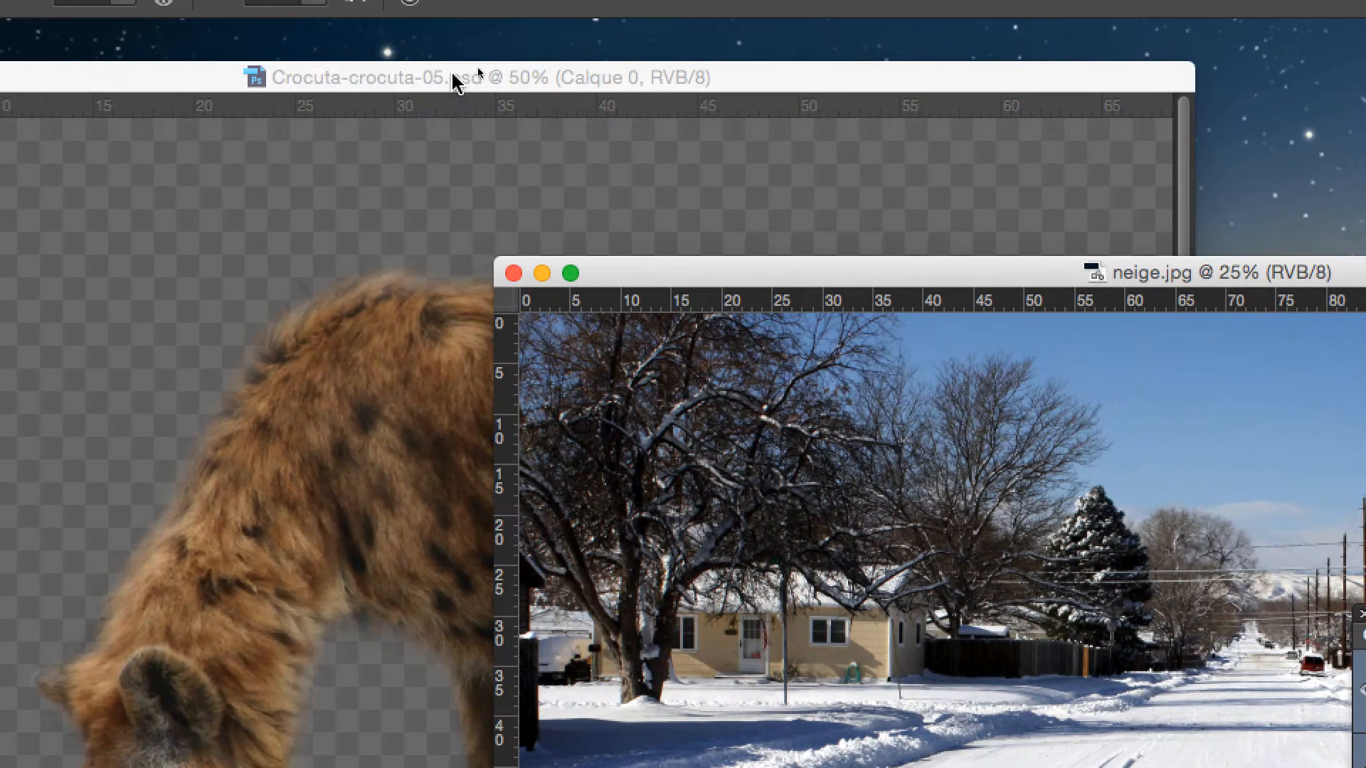
pyautogui.click(454, 74)
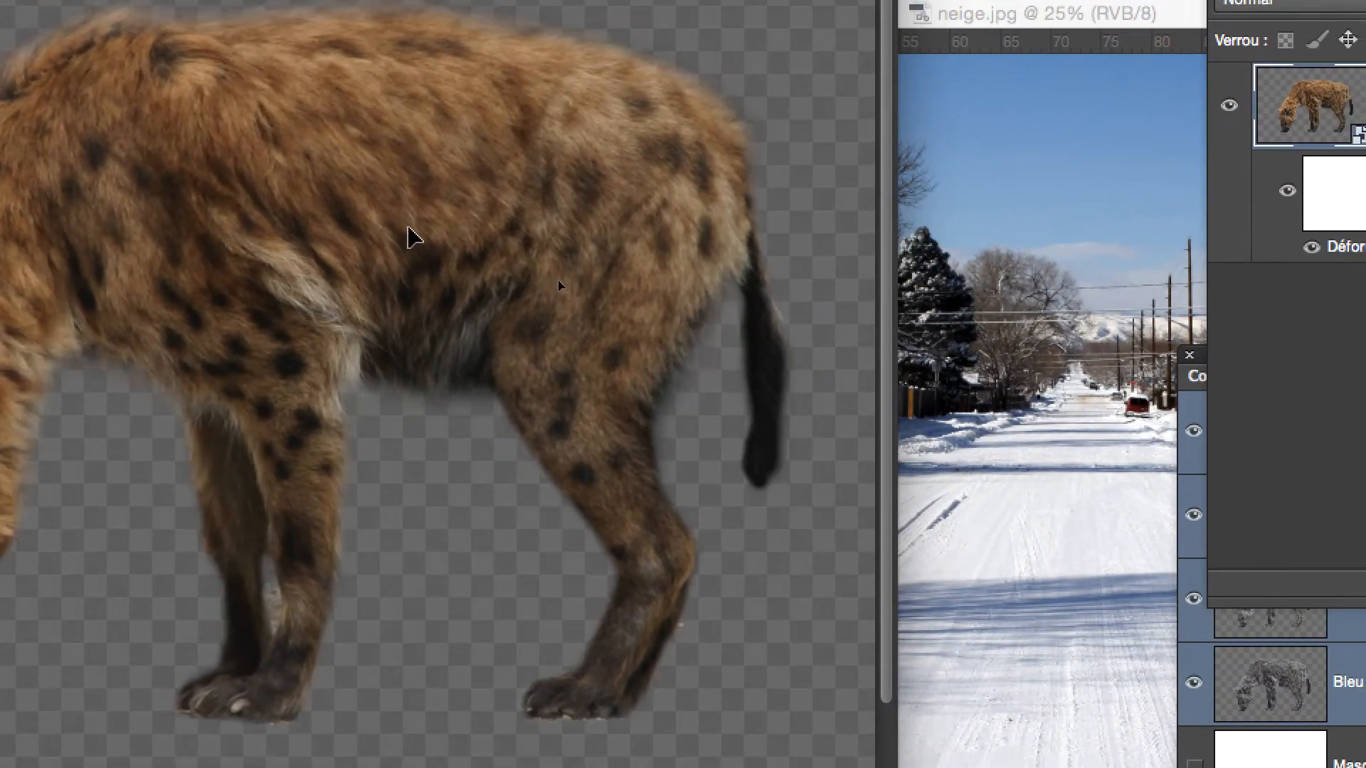
pyautogui.moveTo(408, 227); pyautogui.dragTo(946, 404)
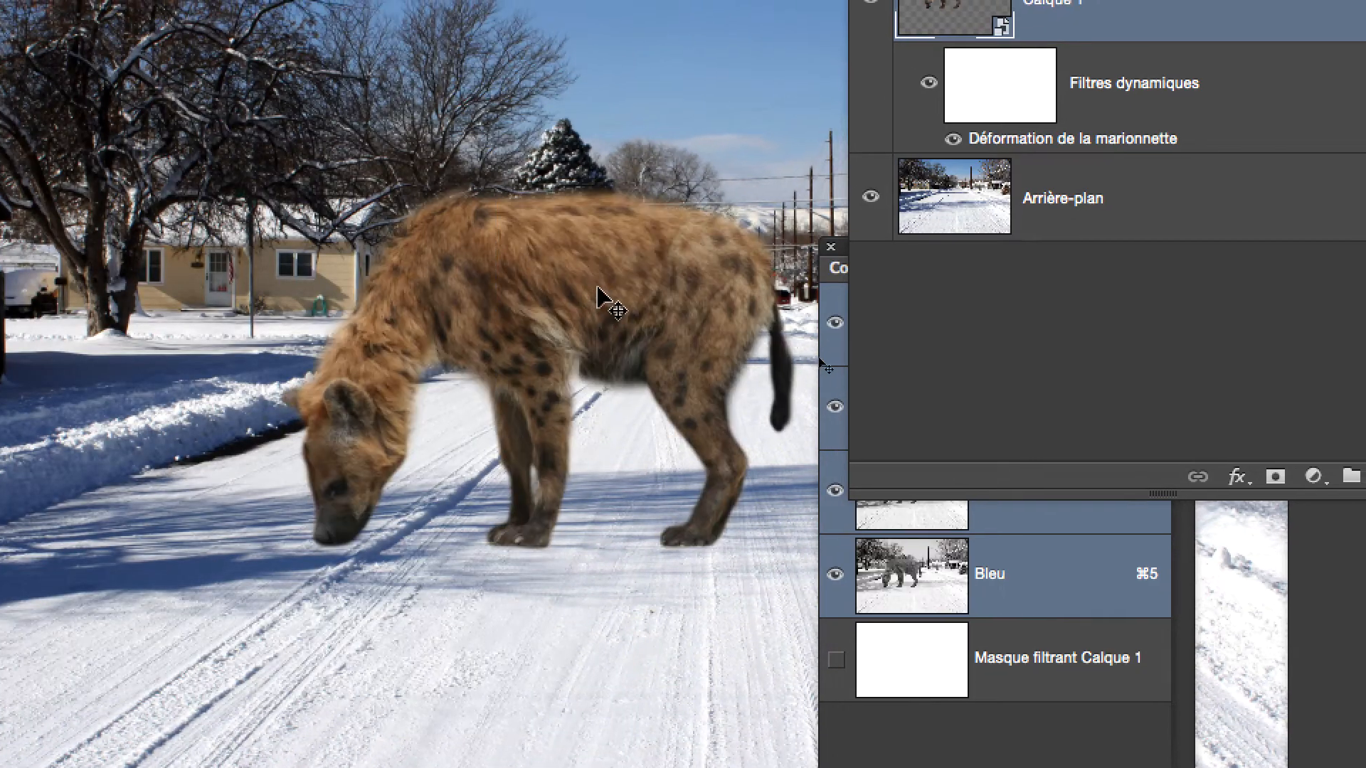
# Save the snowy street composite as neige.psd in the le09octobre2015 folder with its layers, and display it in full-screen mode.
pyautogui.moveTo(600, 296)
pyautogui.mouseDown()
pyautogui.moveTo(569, 320)
pyautogui.moveTo(595, 292)
pyautogui.mouseUp()
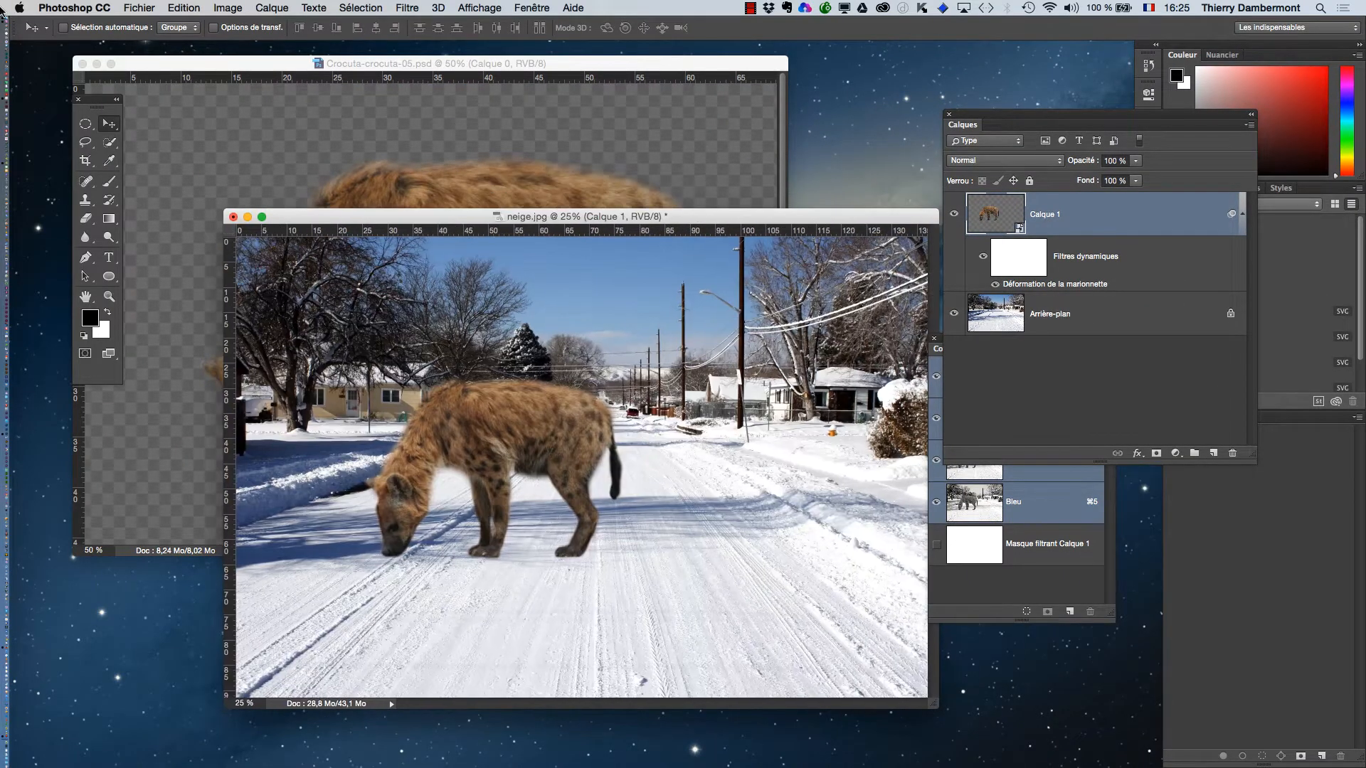
pyautogui.click(138, 7)
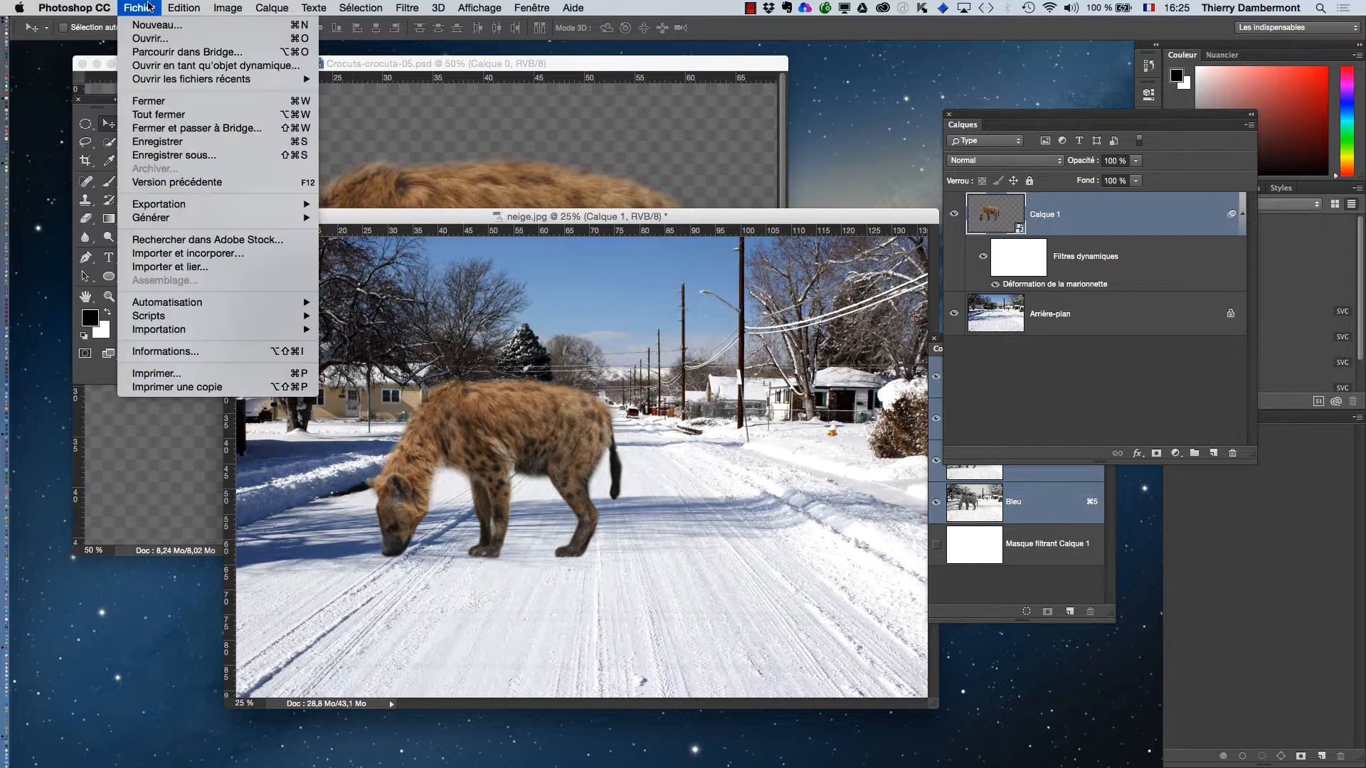
pyautogui.click(193, 155)
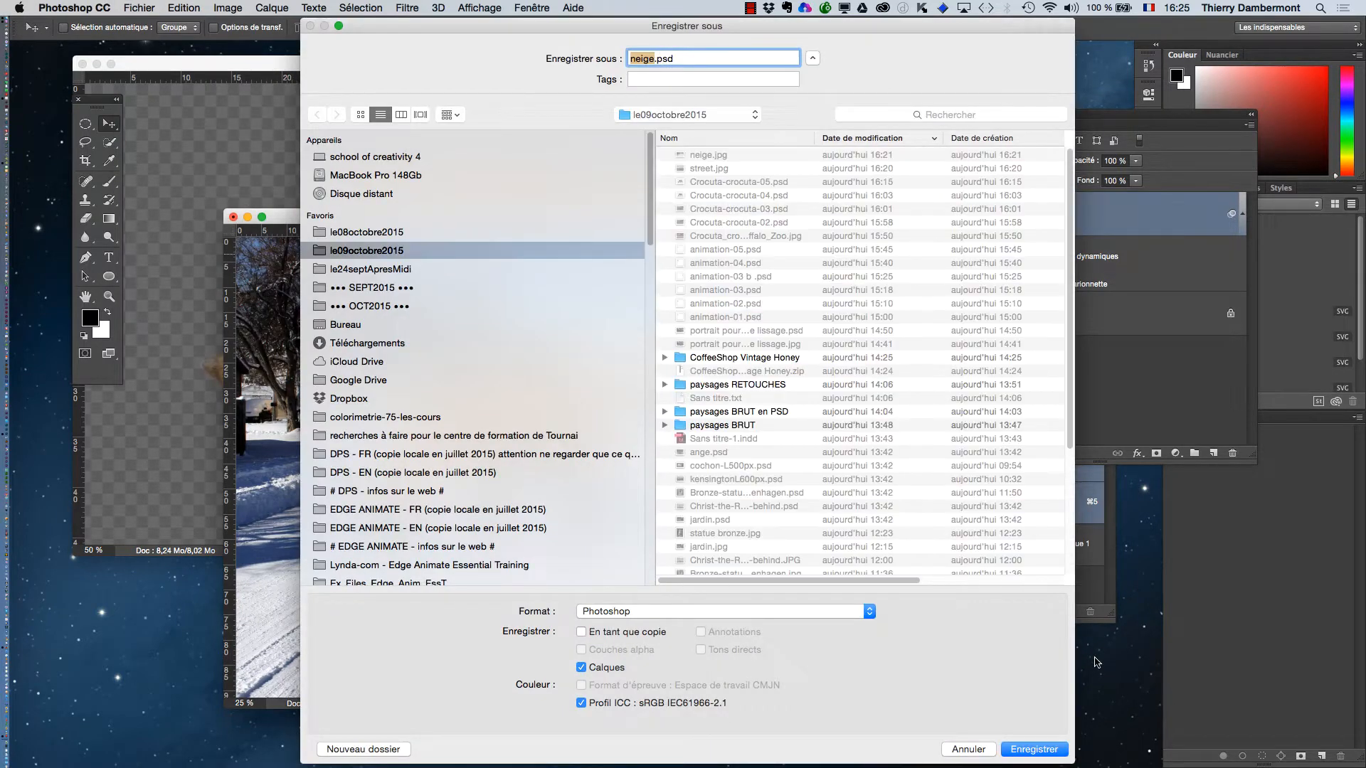
pyautogui.click(1034, 749)
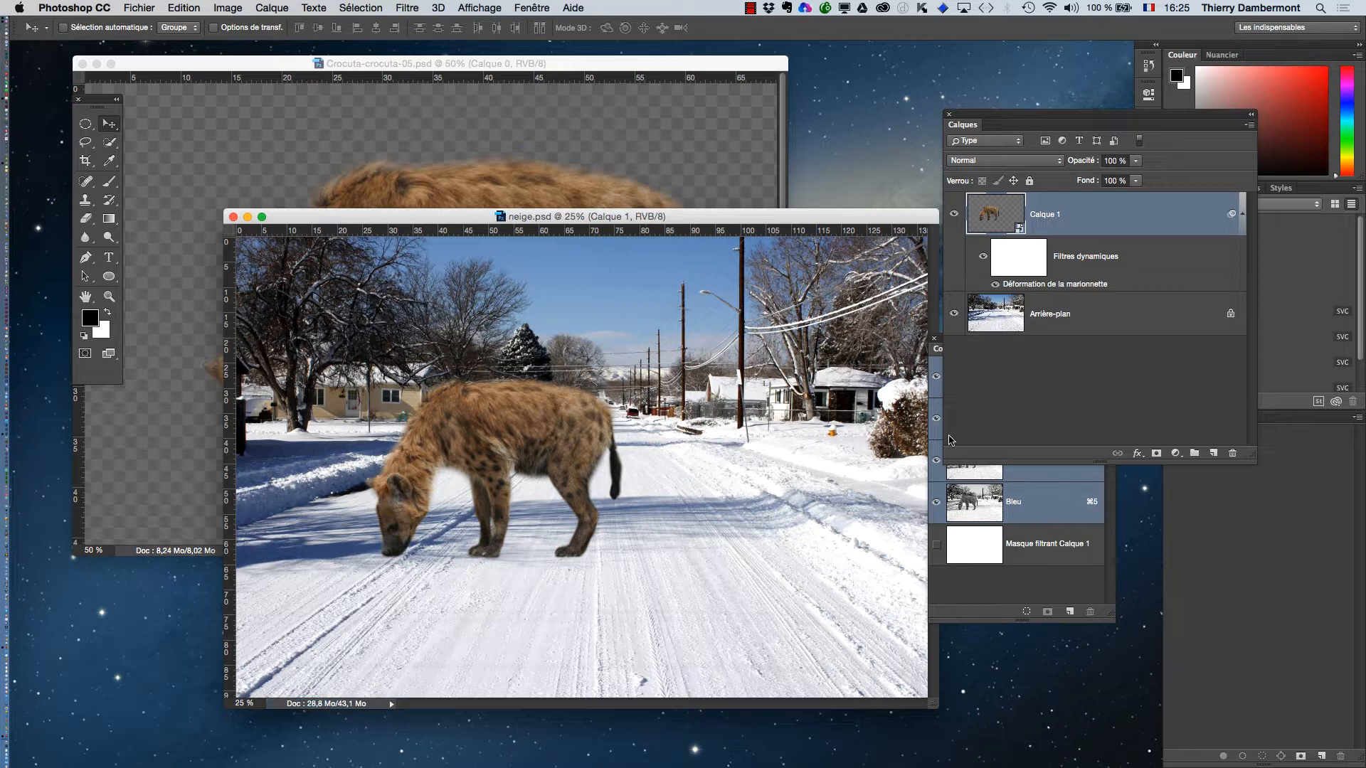
pyautogui.press('f')
pyautogui.moveTo(753, 396); pyautogui.dragTo(640, 361)
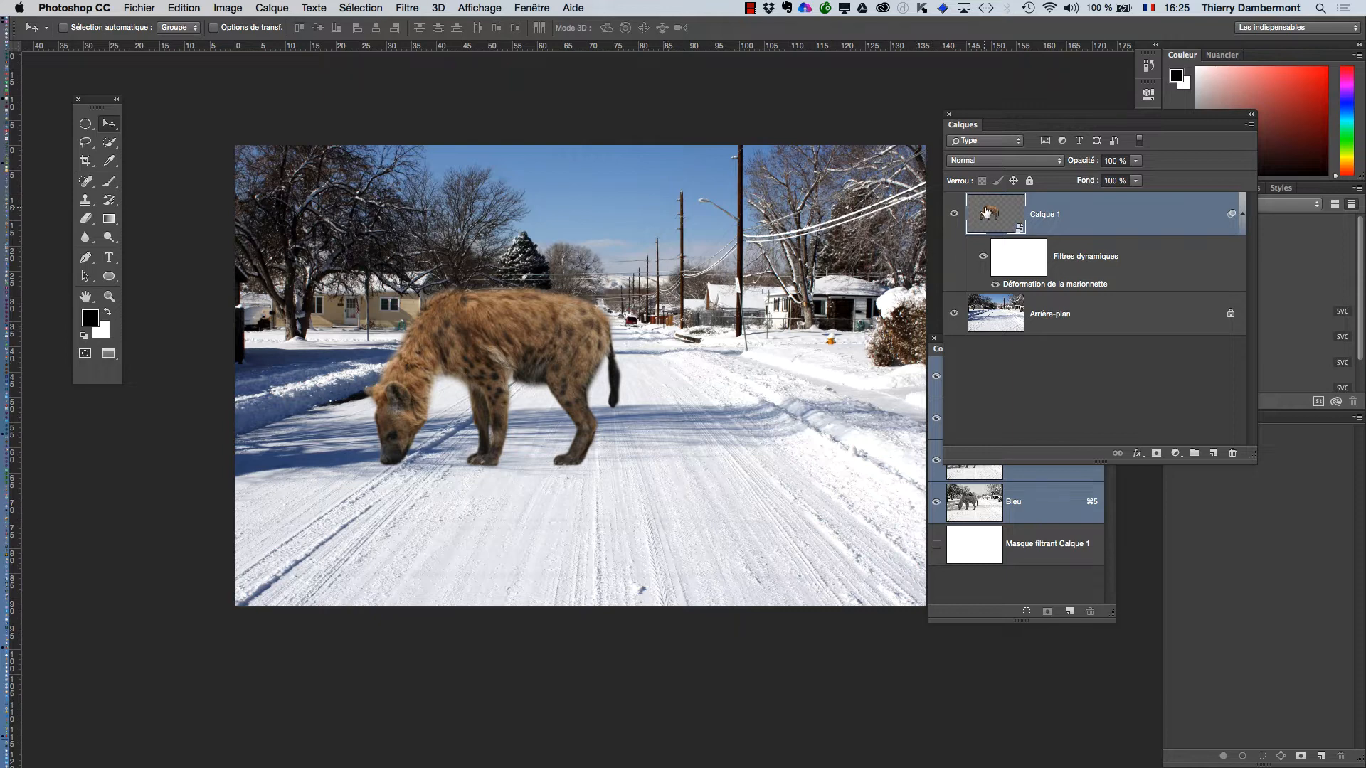
# Scale the hyena down to roughly two thirds with Free Transform and place it in the middle of the snowy road.
pyautogui.click(196, 7)
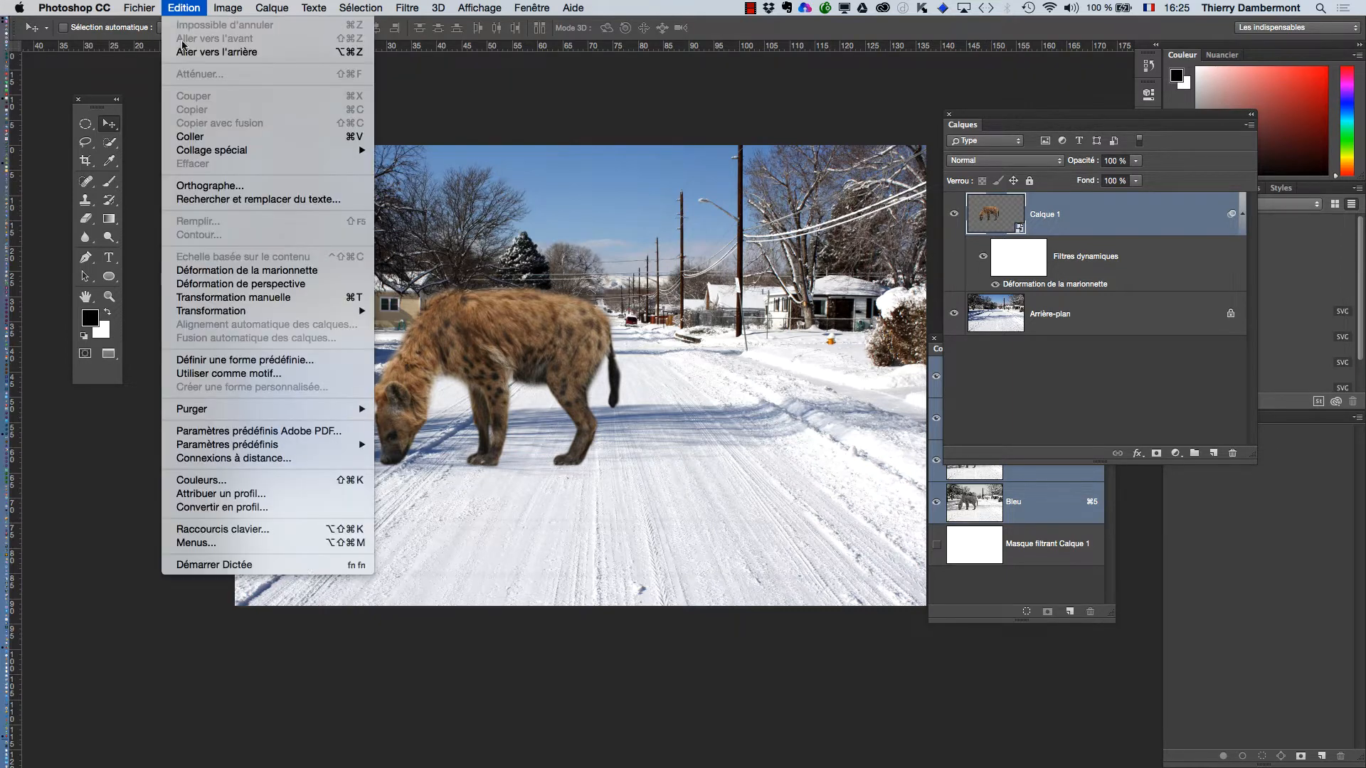
pyautogui.click(609, 295)
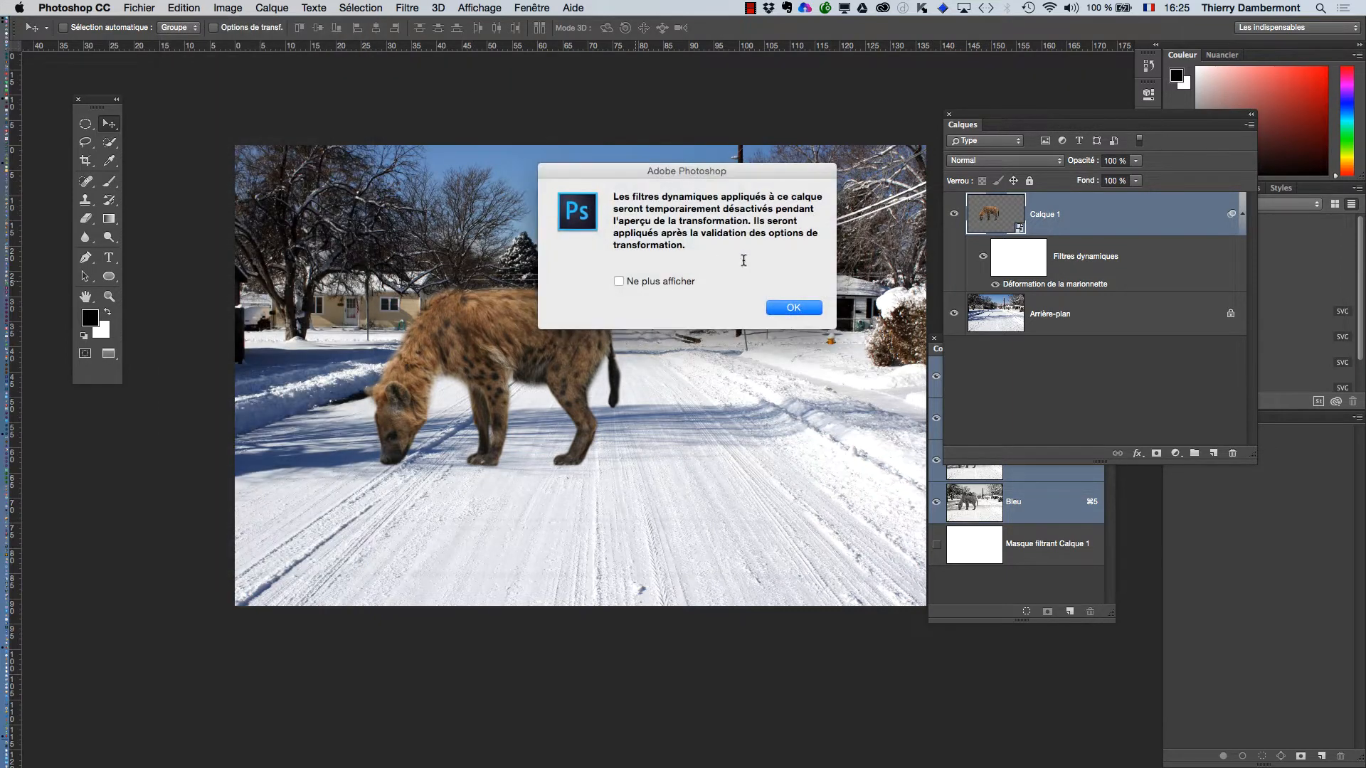
pyautogui.click(790, 308)
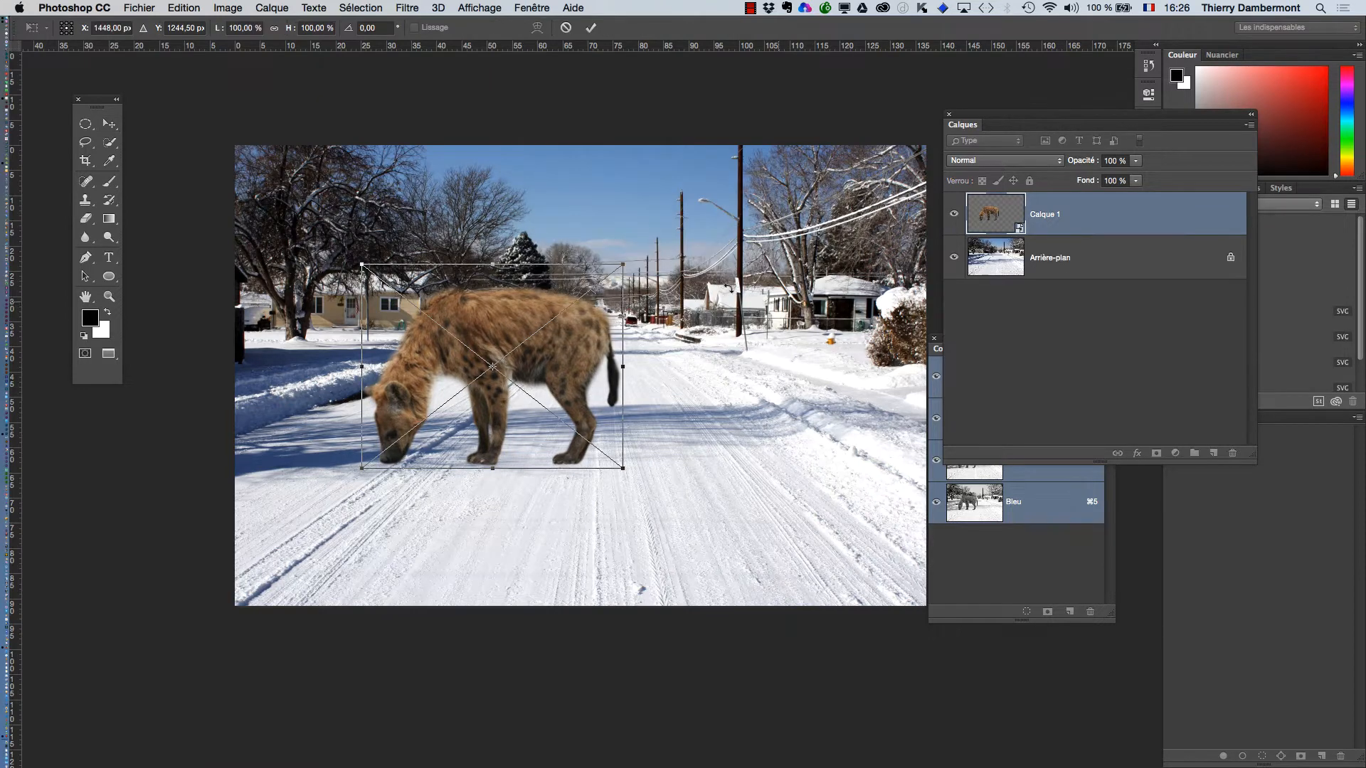
pyautogui.moveTo(620, 265); pyautogui.dragTo(538, 333)
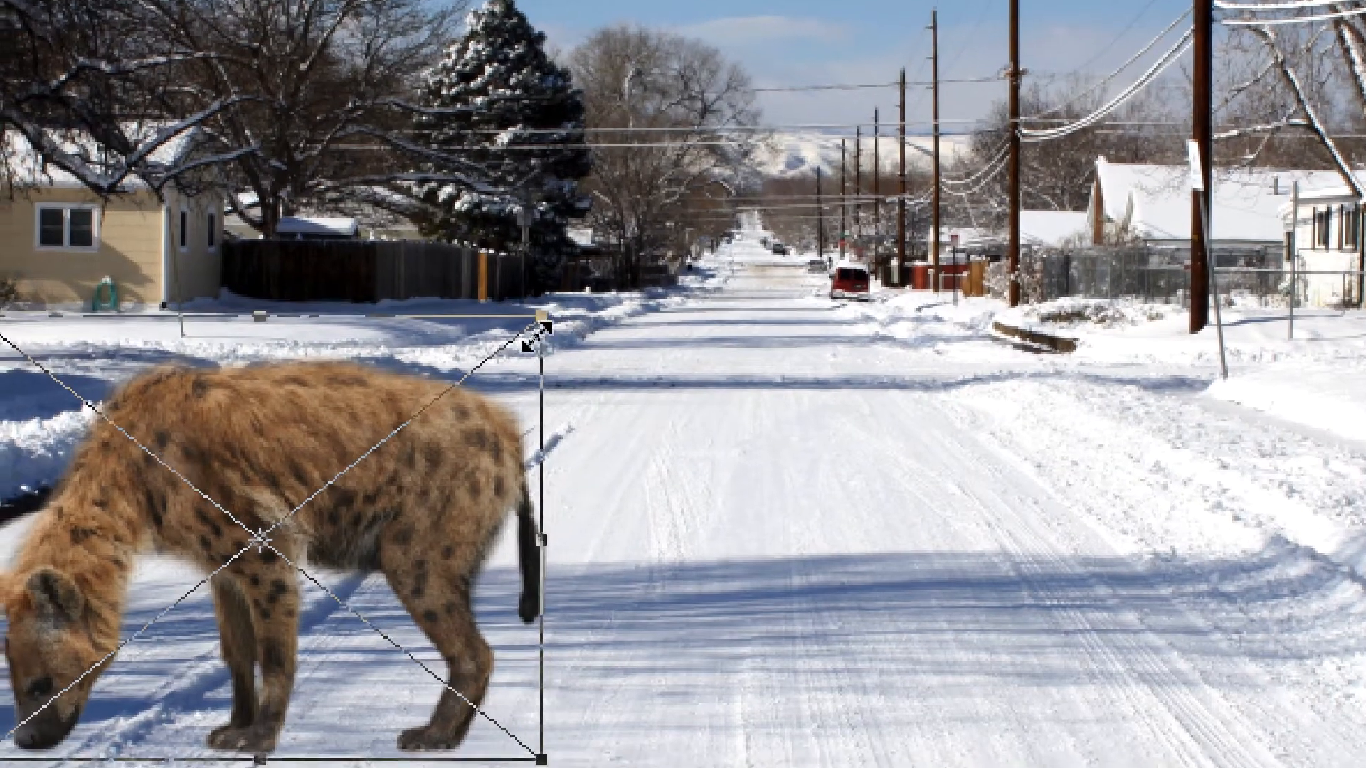
pyautogui.moveTo(537, 333)
pyautogui.mouseDown()
pyautogui.moveTo(516, 362)
pyautogui.moveTo(532, 343)
pyautogui.mouseUp()
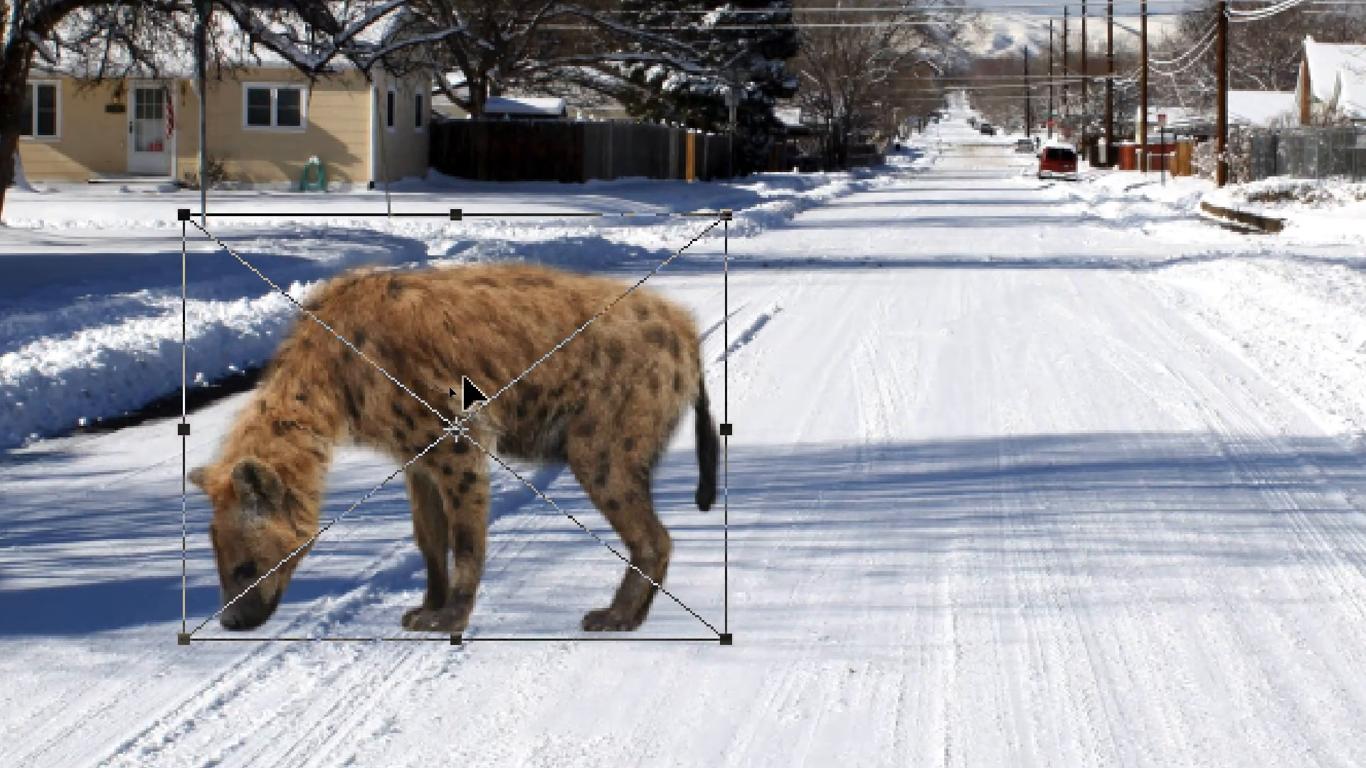
pyautogui.moveTo(270, 497); pyautogui.dragTo(644, 500)
pyautogui.moveTo(569, 388); pyautogui.dragTo(572, 387)
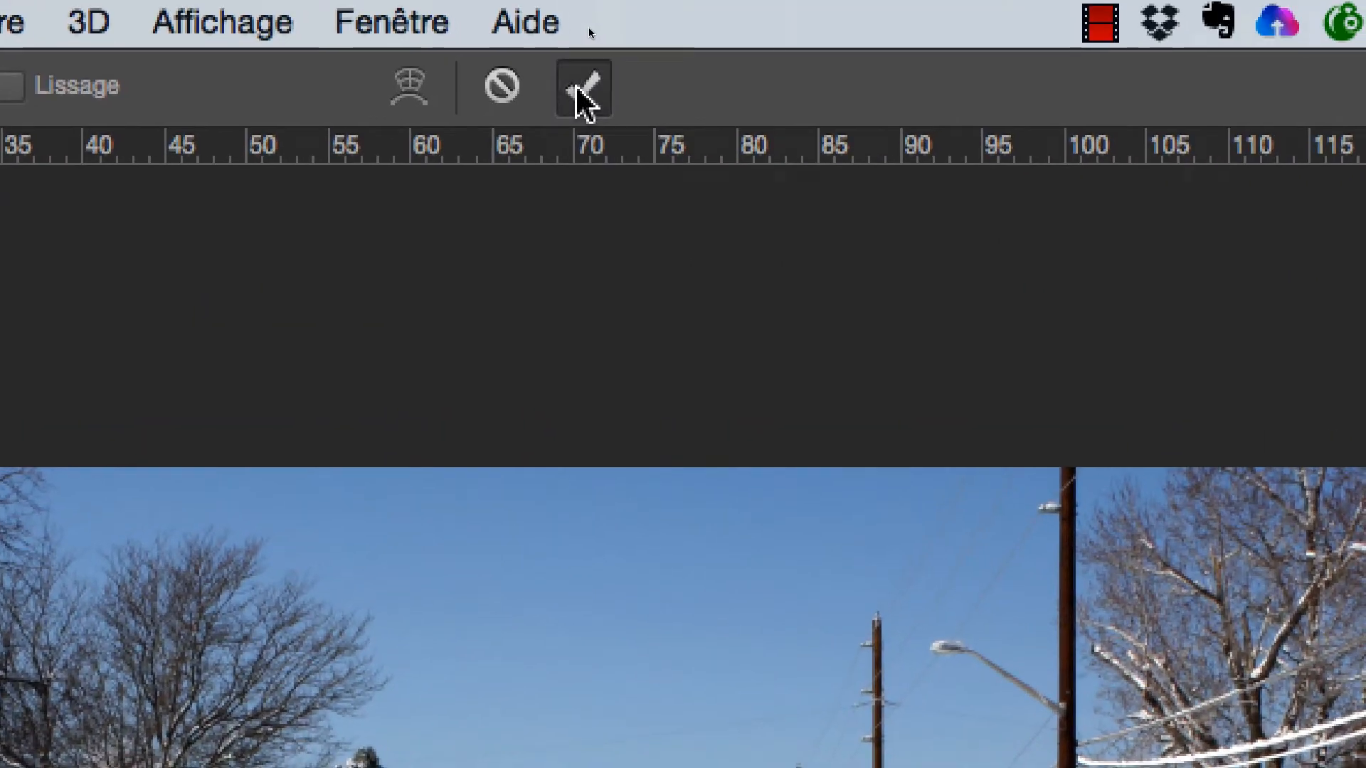
pyautogui.click(582, 89)
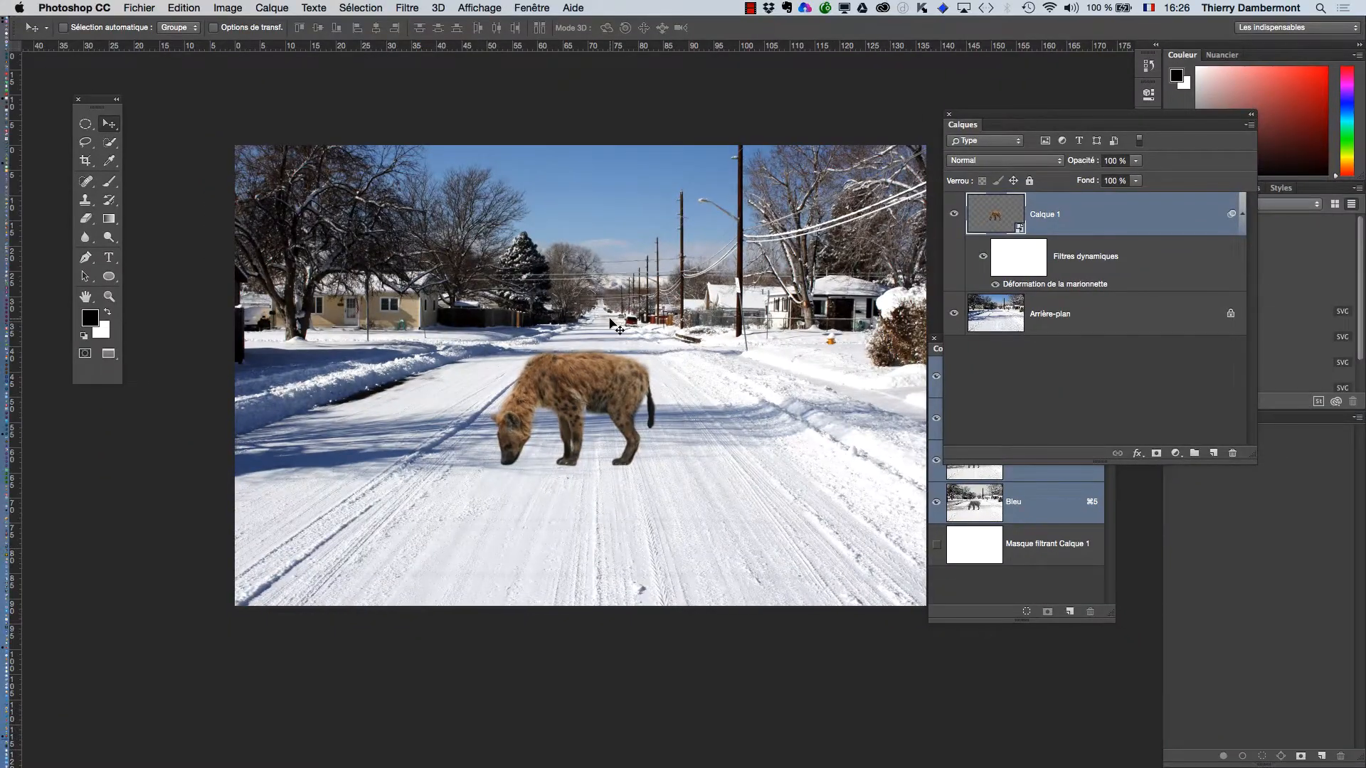
pyautogui.moveTo(582, 397); pyautogui.dragTo(616, 394)
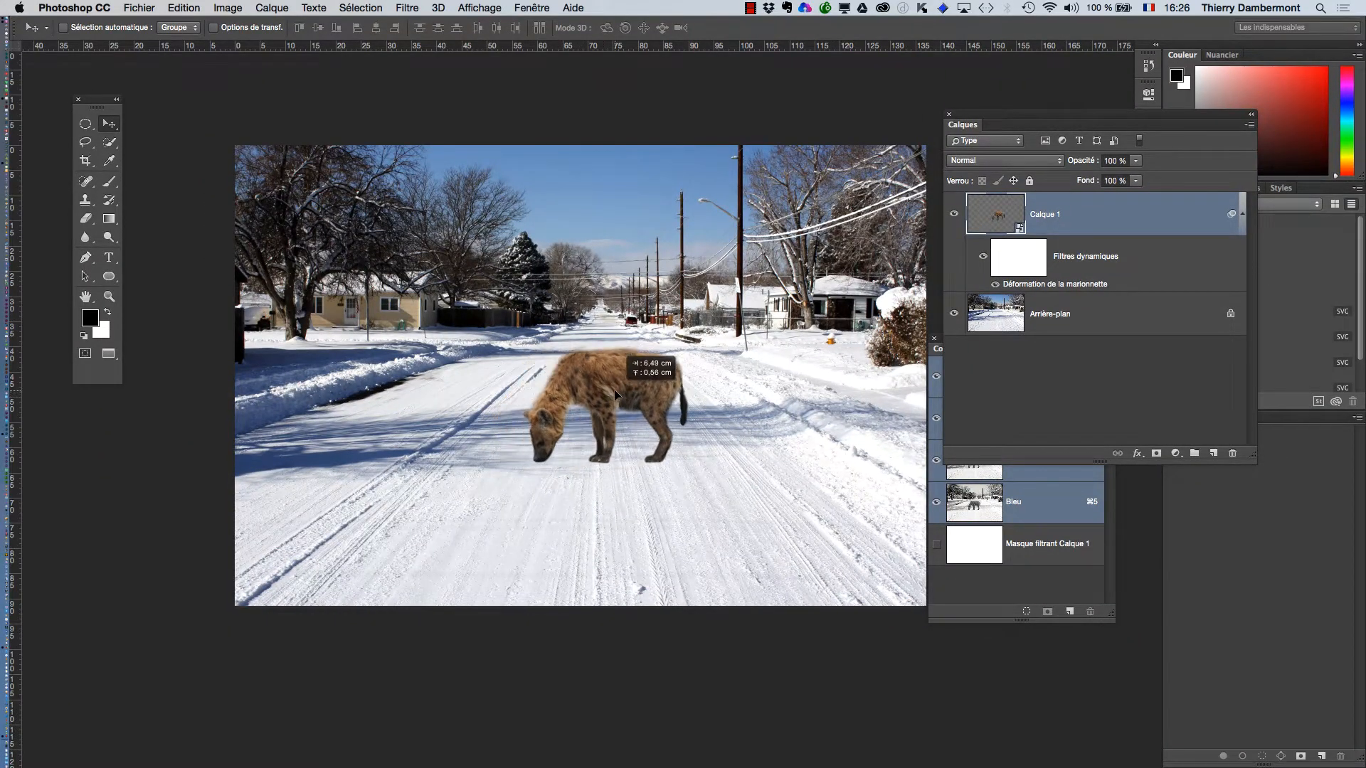
# Scale the hyena down to about 12.4% with Free Transform and inspect the pixels of its head up close.
pyautogui.click(186, 9)
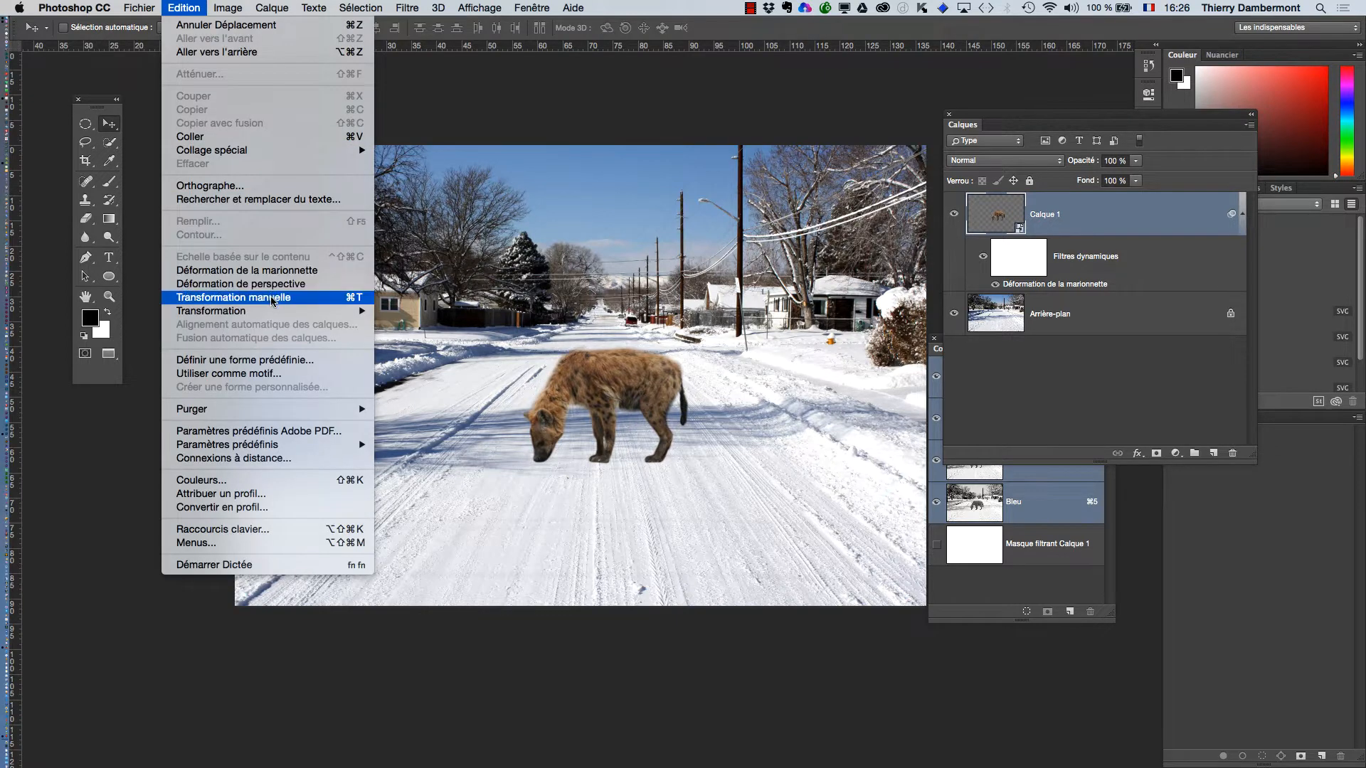
pyautogui.click(1016, 241)
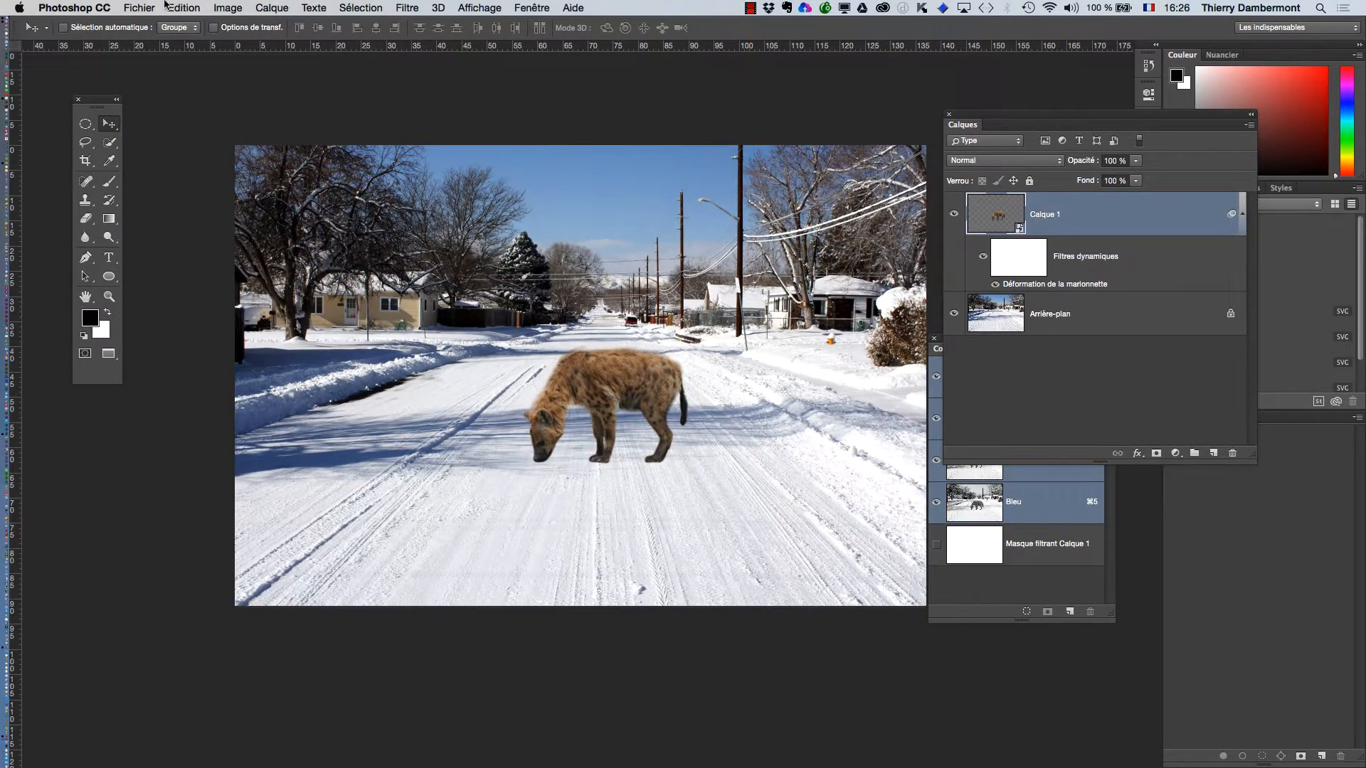
pyautogui.click(169, 7)
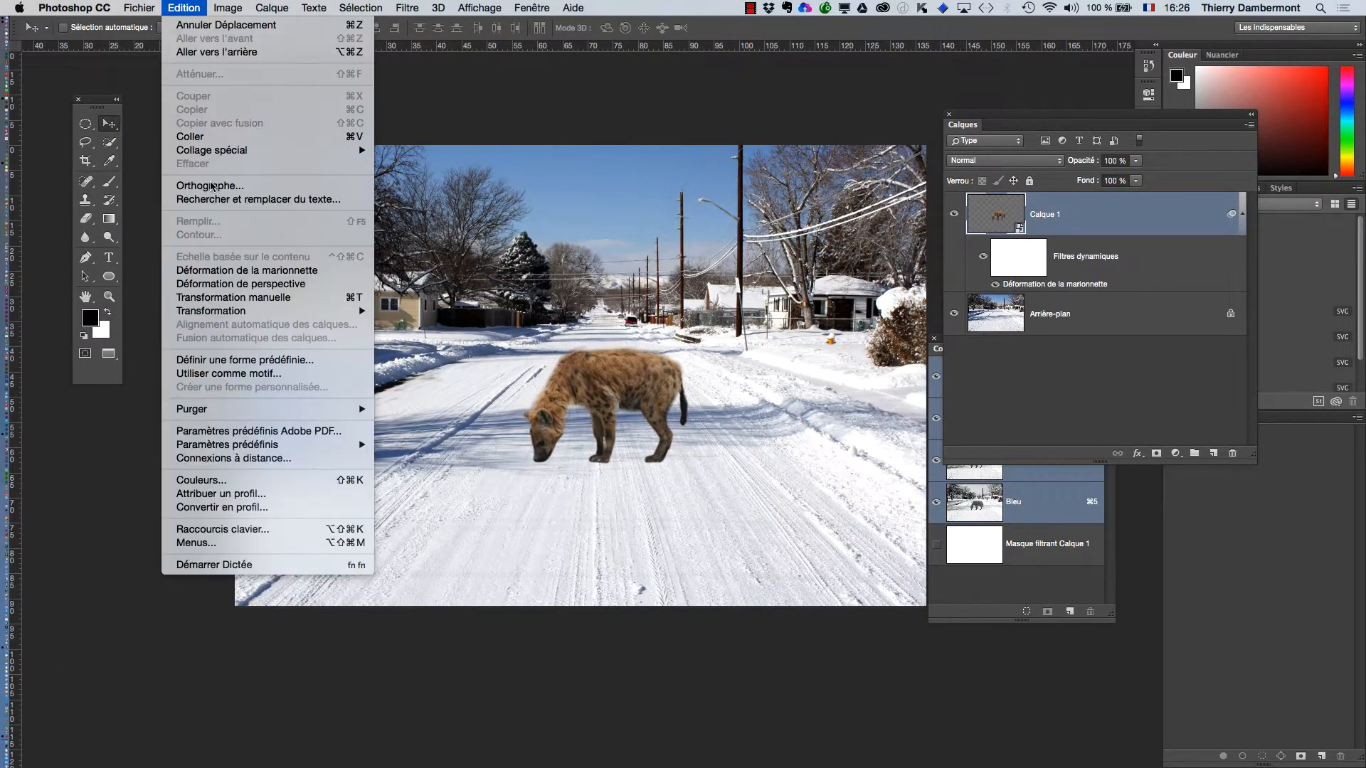
pyautogui.click(249, 297)
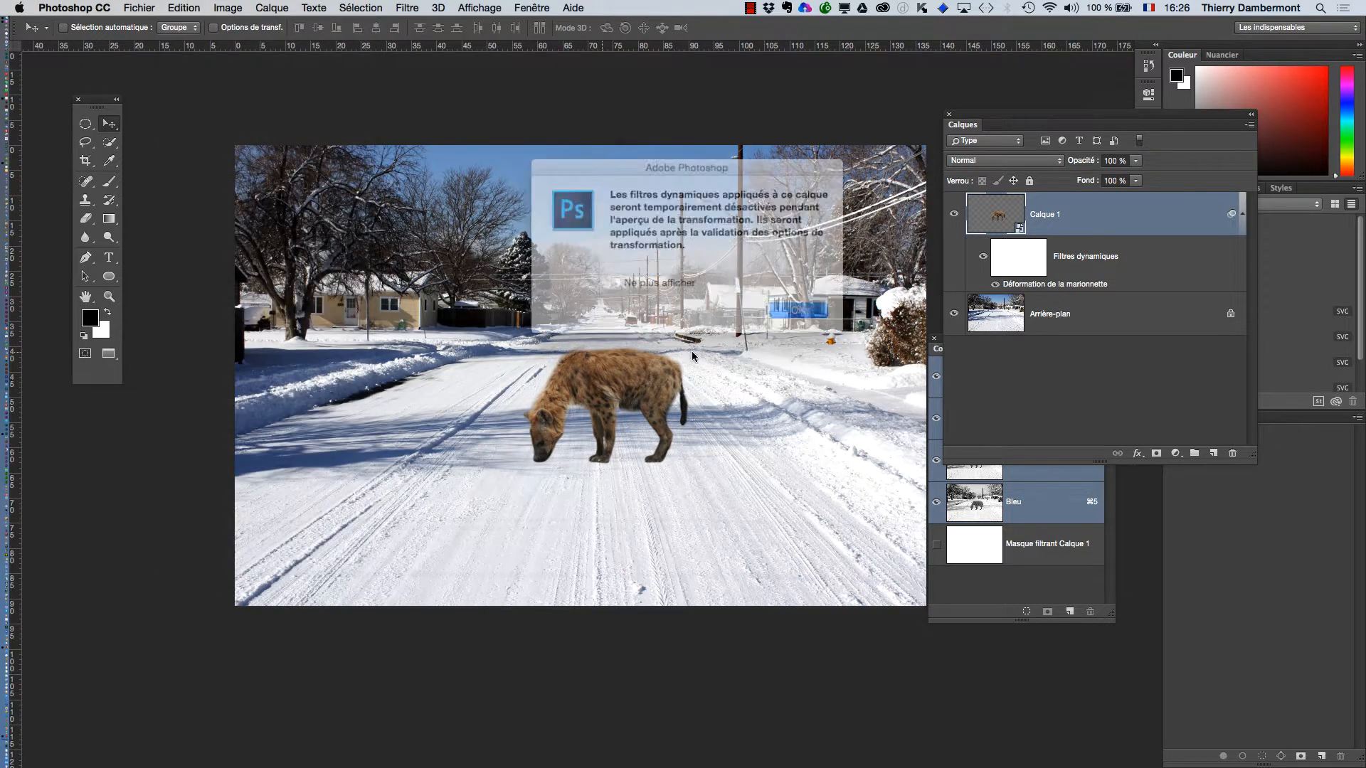
pyautogui.click(775, 311)
pyautogui.moveTo(689, 335); pyautogui.dragTo(555, 439)
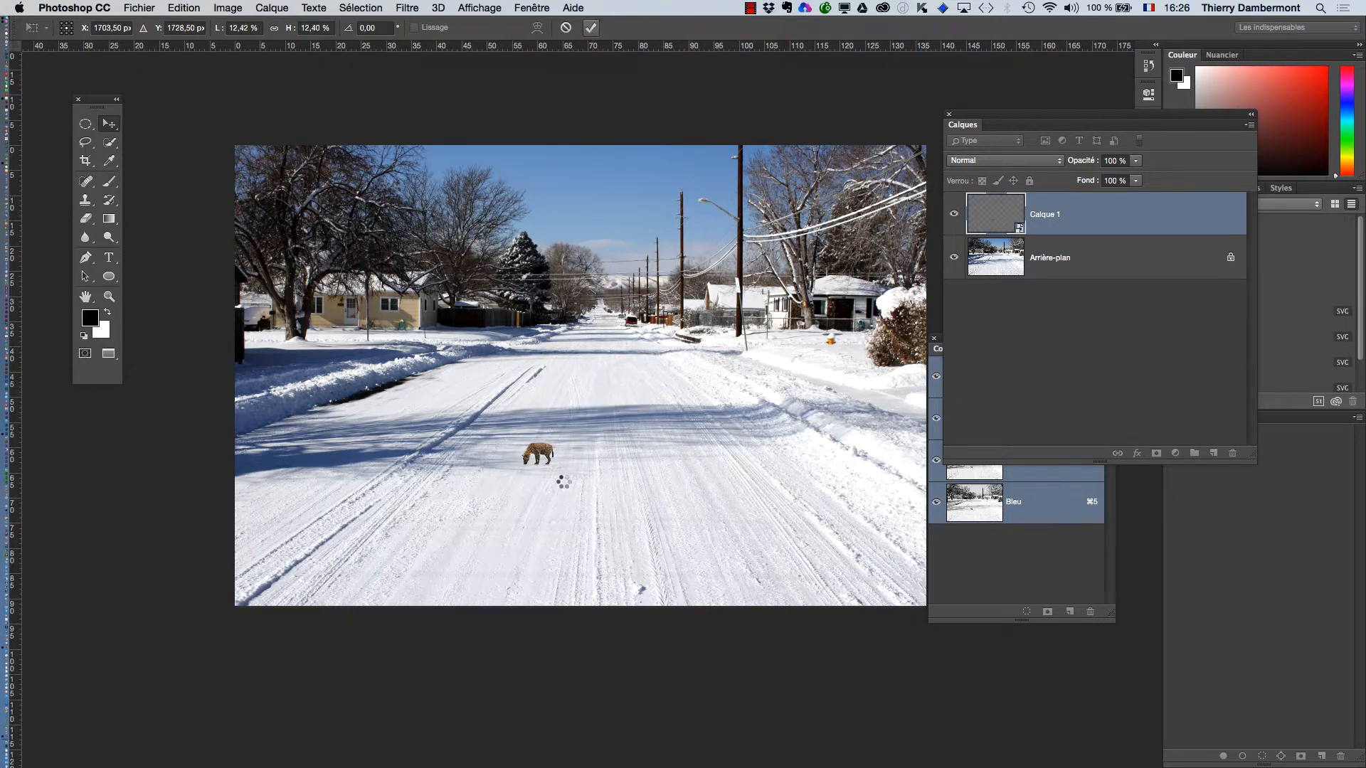
pyautogui.scroll(10, 535, 461)
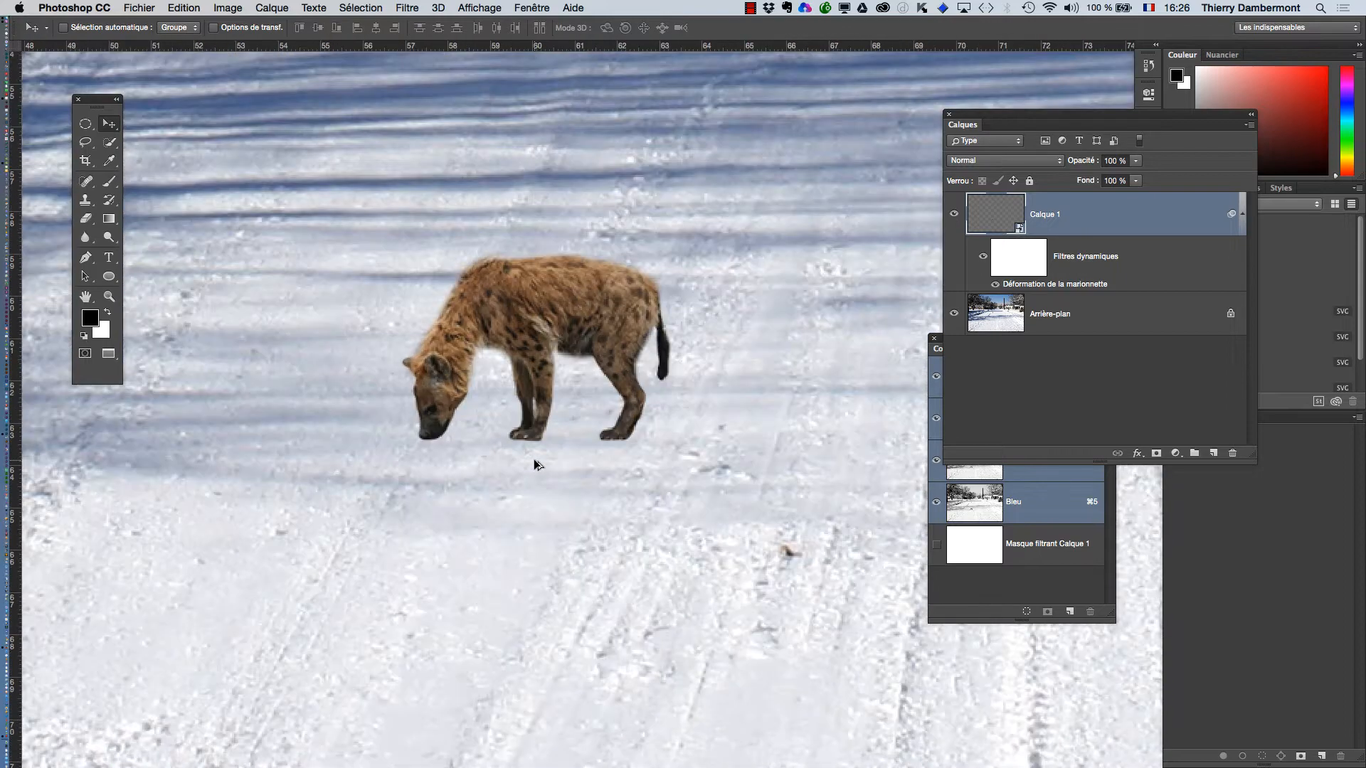
pyautogui.scroll(4, 533, 459)
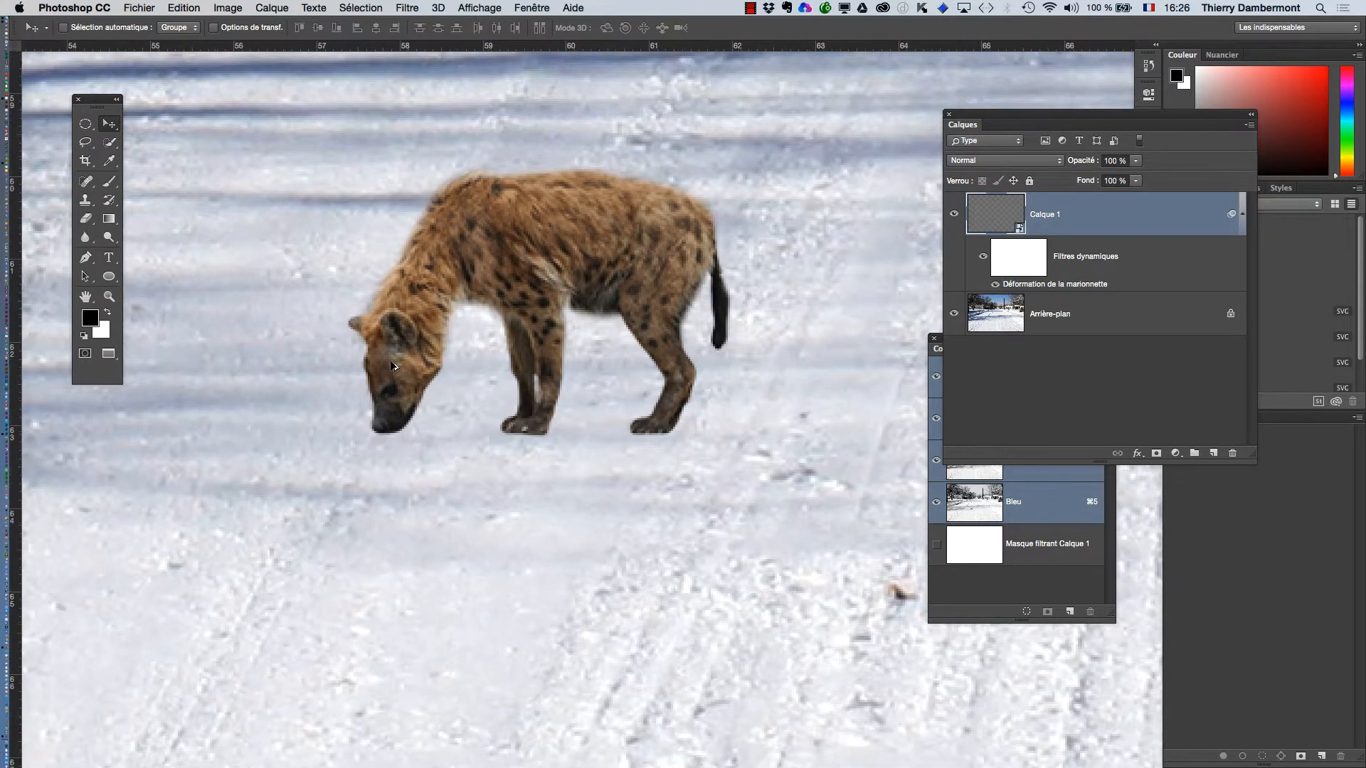
pyautogui.scroll(8, 361, 359)
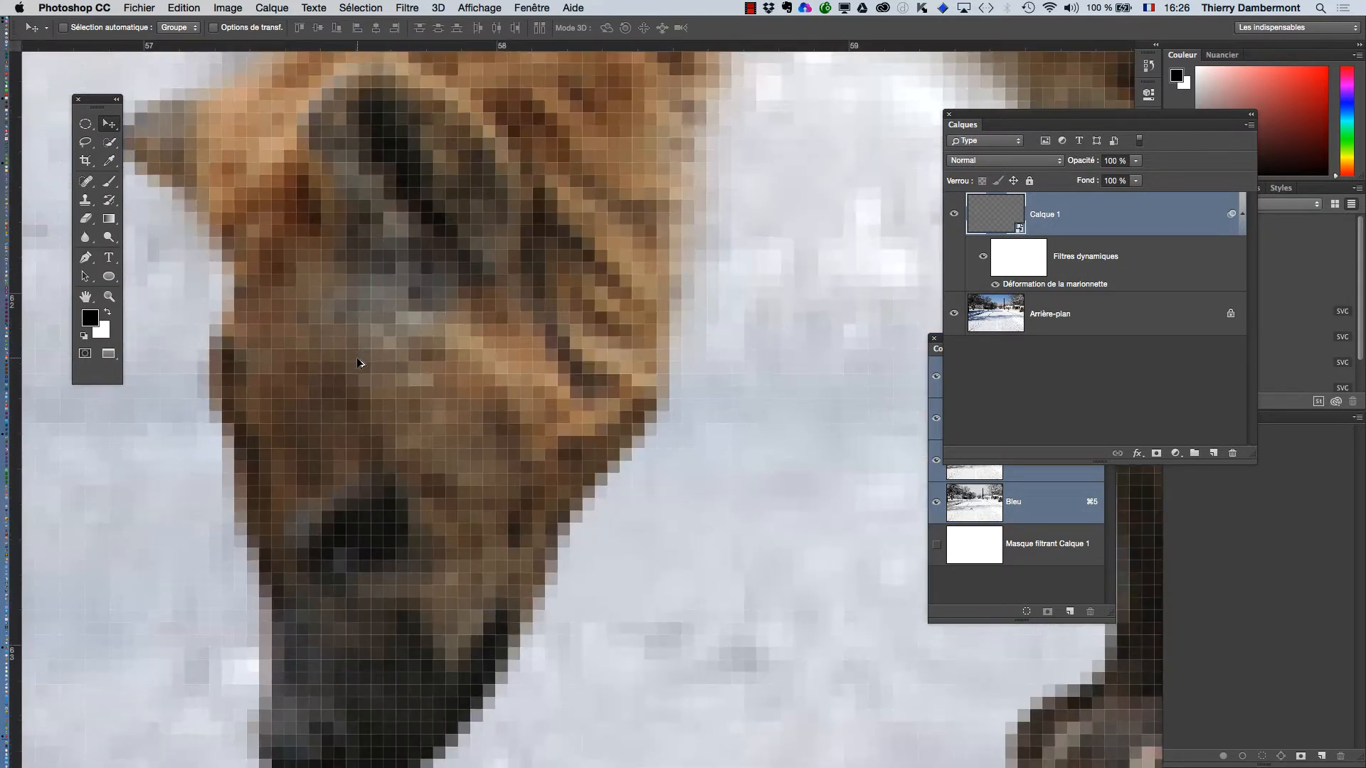
pyautogui.scroll(-9, 360, 361)
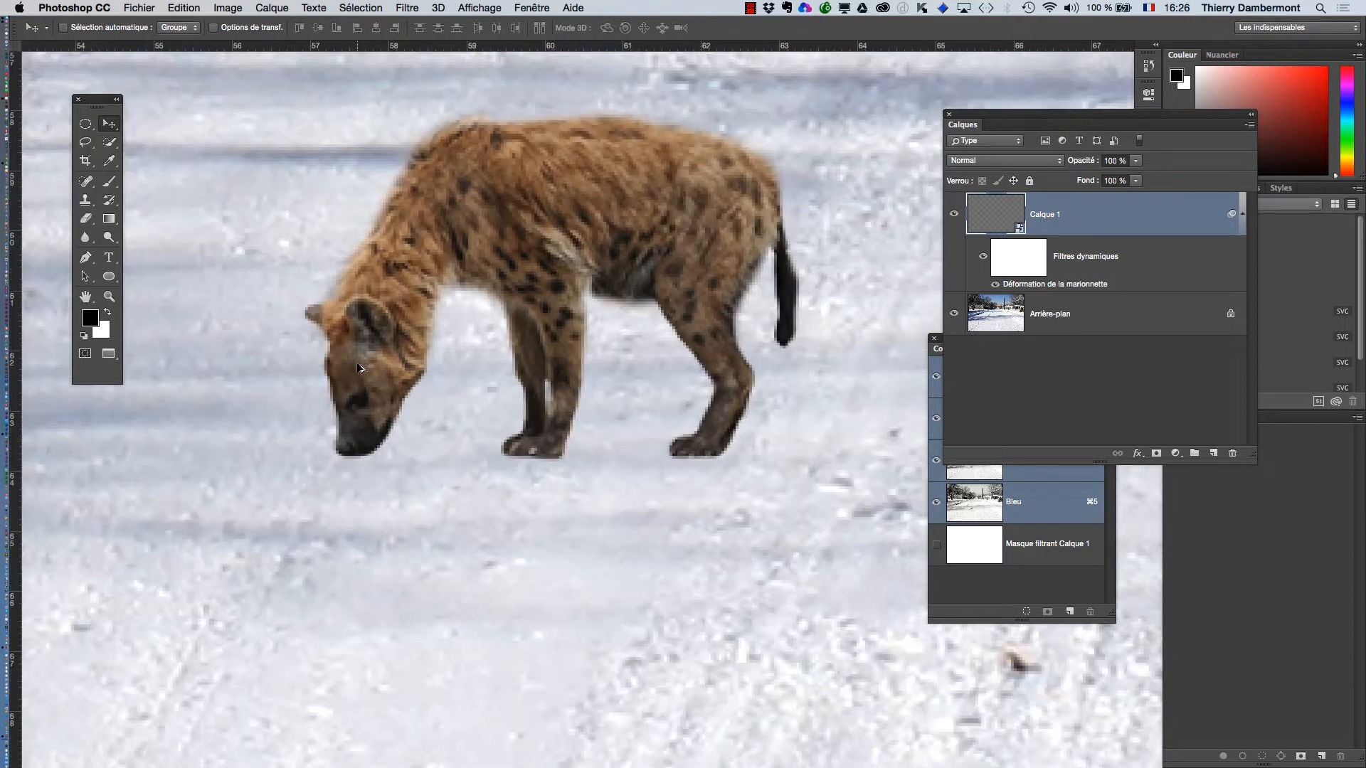
pyautogui.scroll(-10, 361, 365)
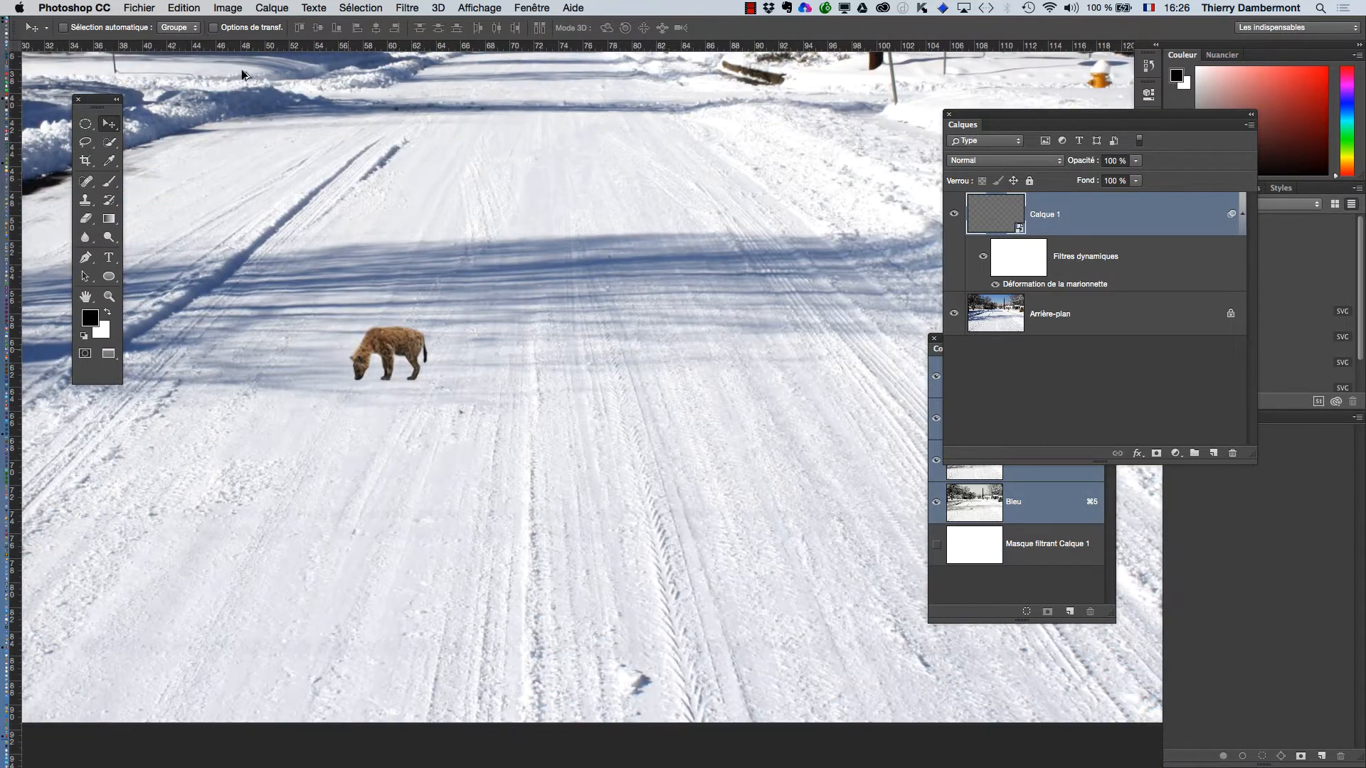
# Scale the hyena back up to about 67% with Free Transform and shift it slightly to the right on the road.
pyautogui.click(183, 8)
pyautogui.click(213, 298)
pyautogui.click(774, 311)
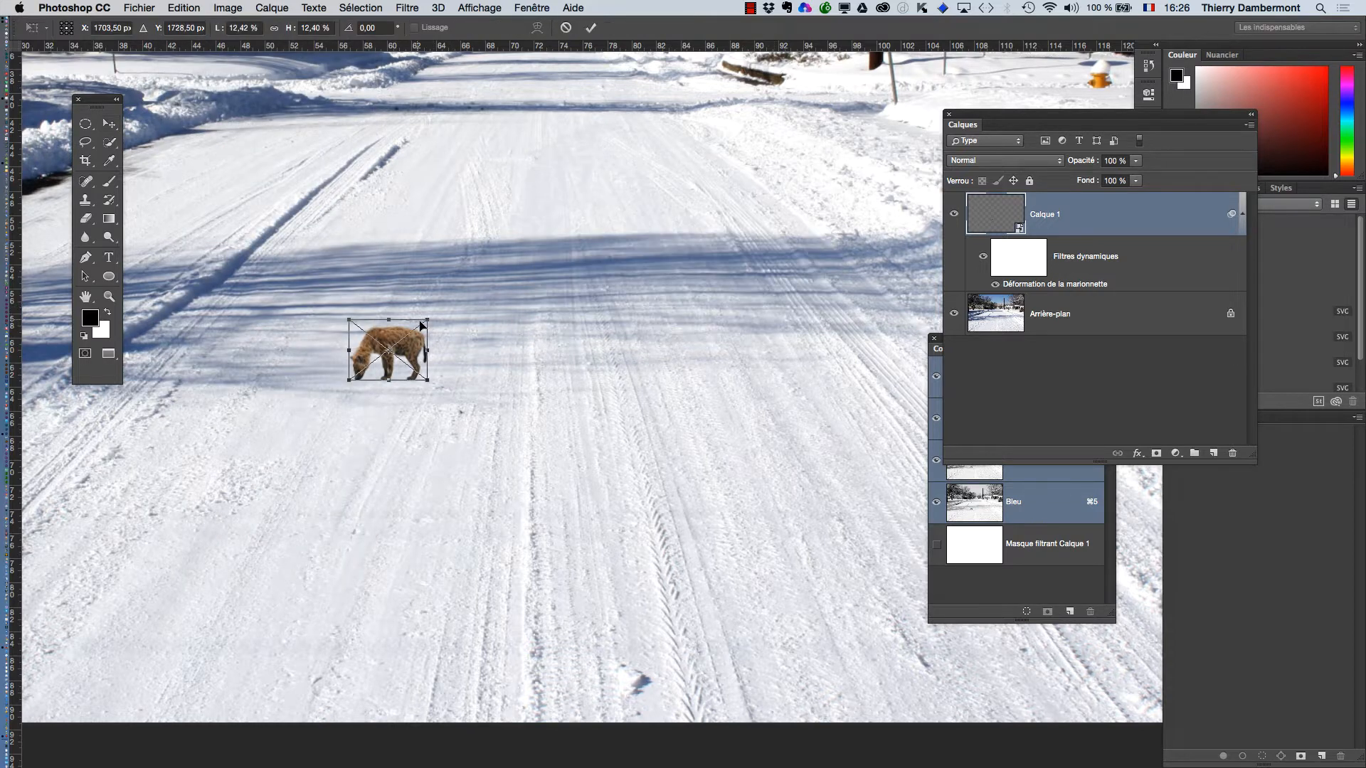
pyautogui.moveTo(424, 322); pyautogui.dragTo(743, 133)
pyautogui.scroll(-3, 676, 224)
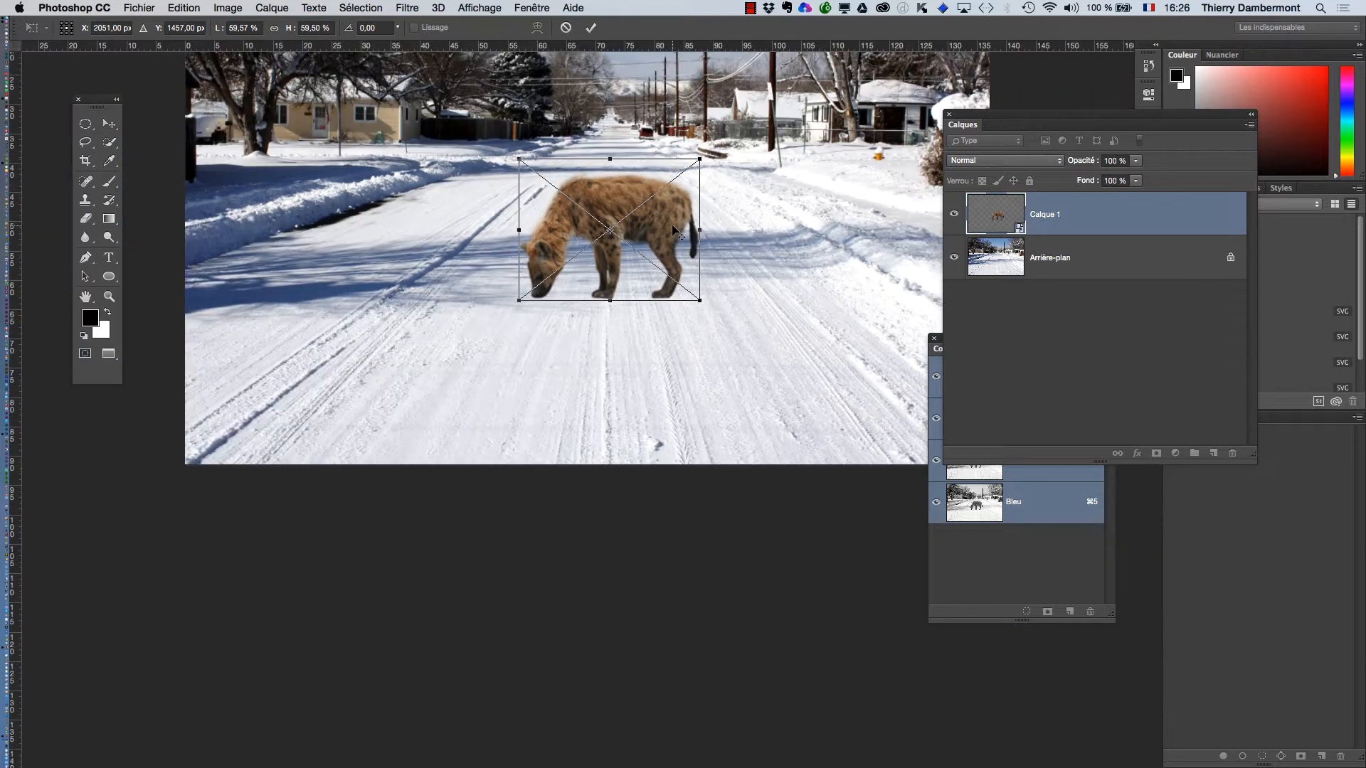
pyautogui.moveTo(696, 162); pyautogui.dragTo(723, 140)
pyautogui.click(592, 30)
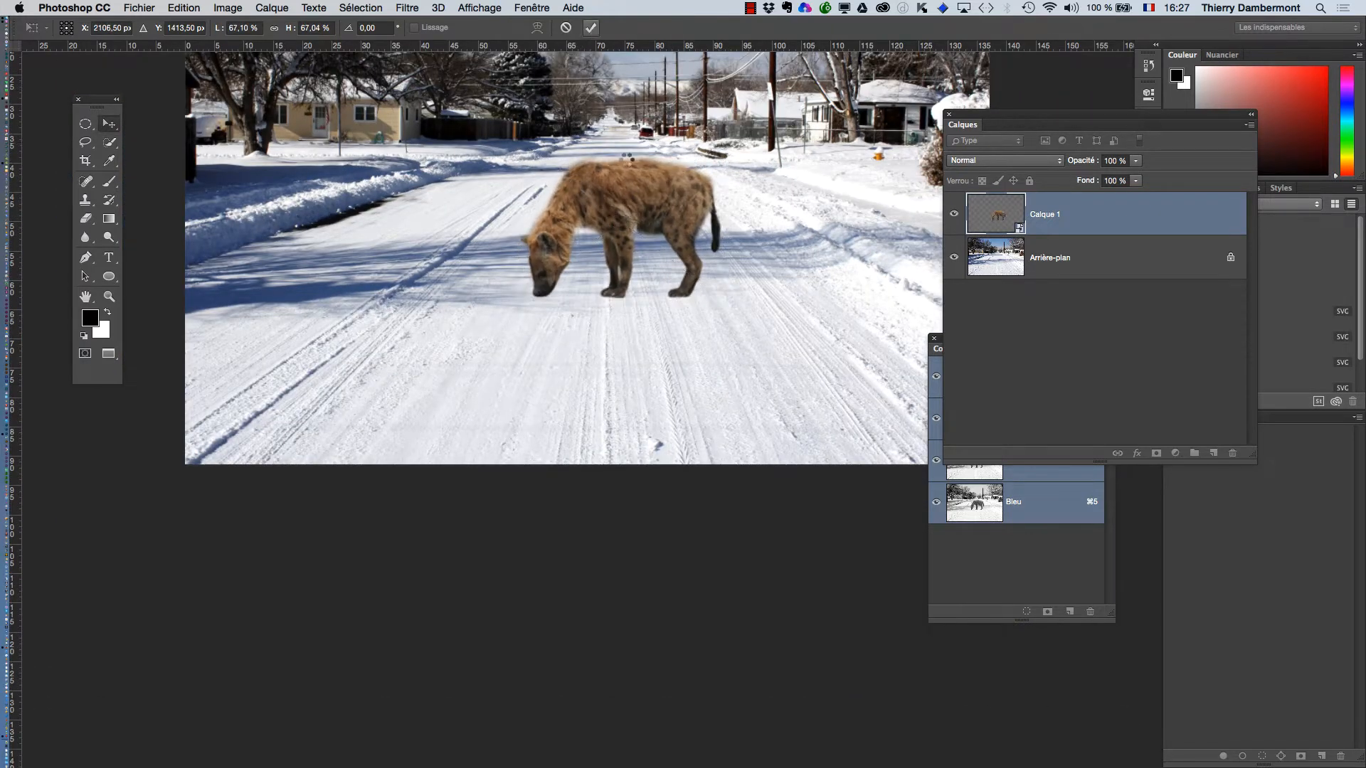
pyautogui.moveTo(694, 212); pyautogui.dragTo(633, 260)
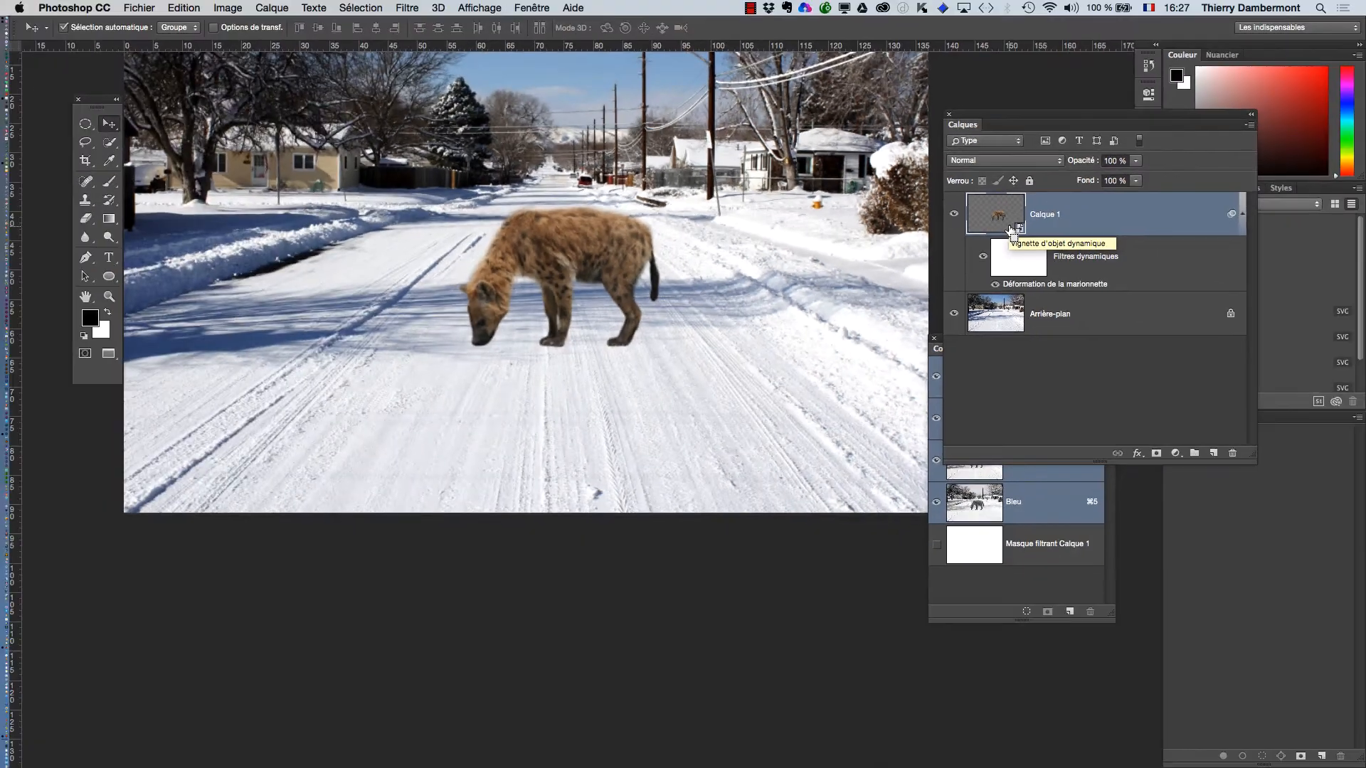
pyautogui.moveTo(720, 265); pyautogui.dragTo(590, 344)
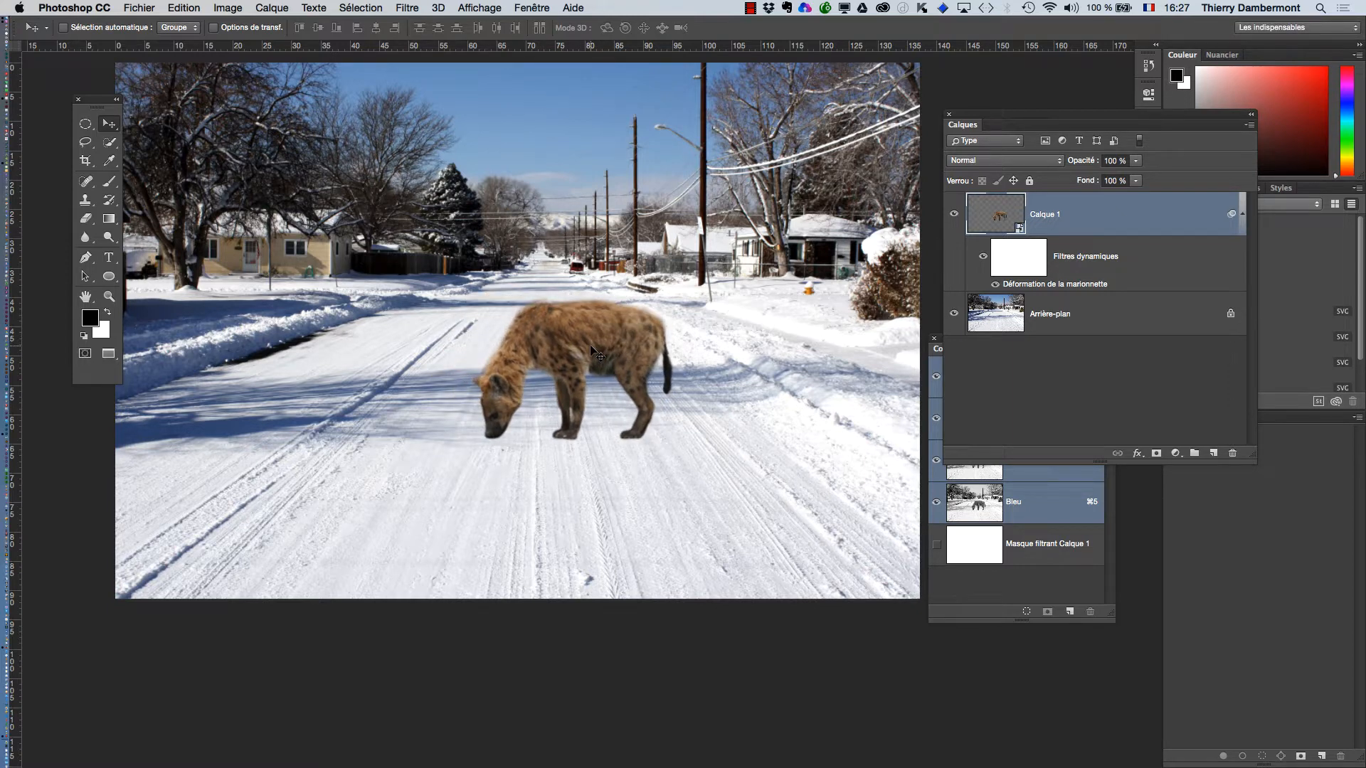
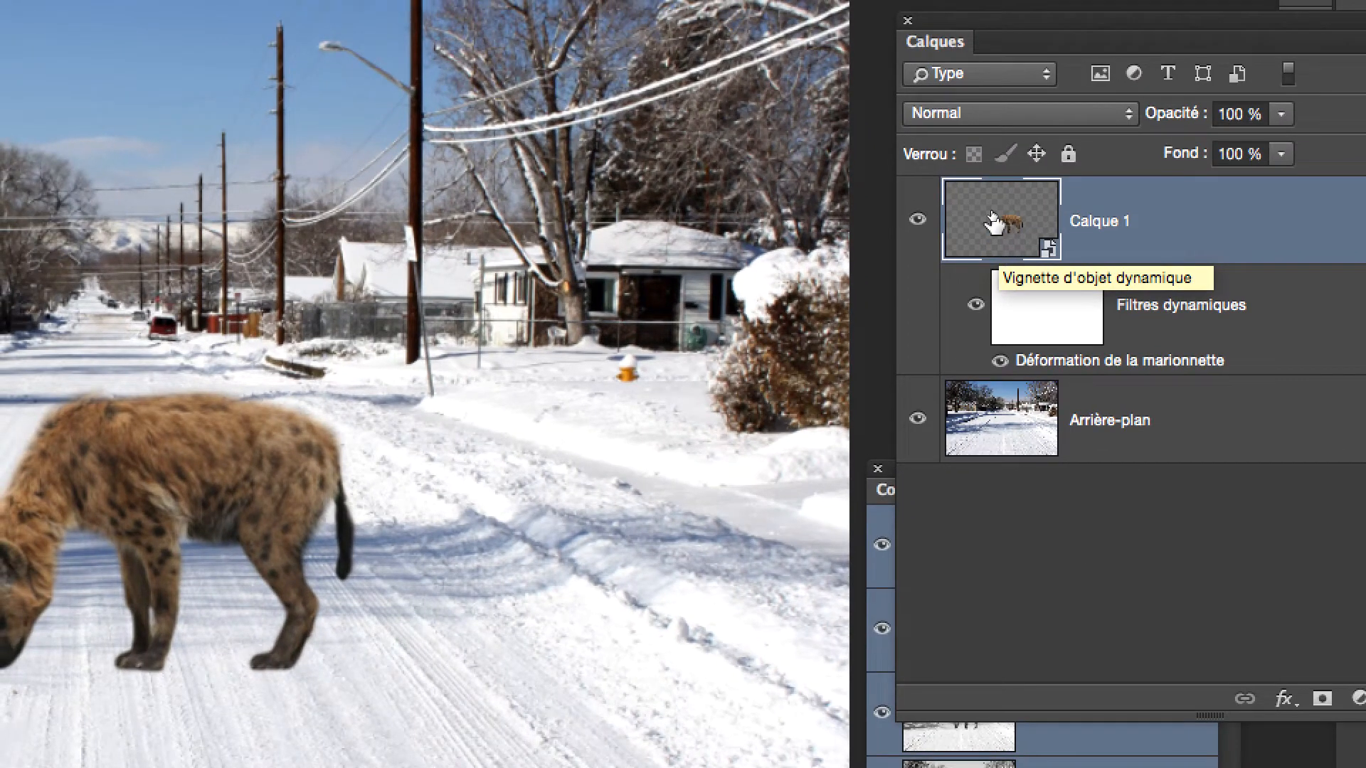
# Duplicate the hyena smart object with its puppet warp filter three times, and keep the enlarged layer list beside the photo.
pyautogui.moveTo(996, 233); pyautogui.dragTo(1147, 382)
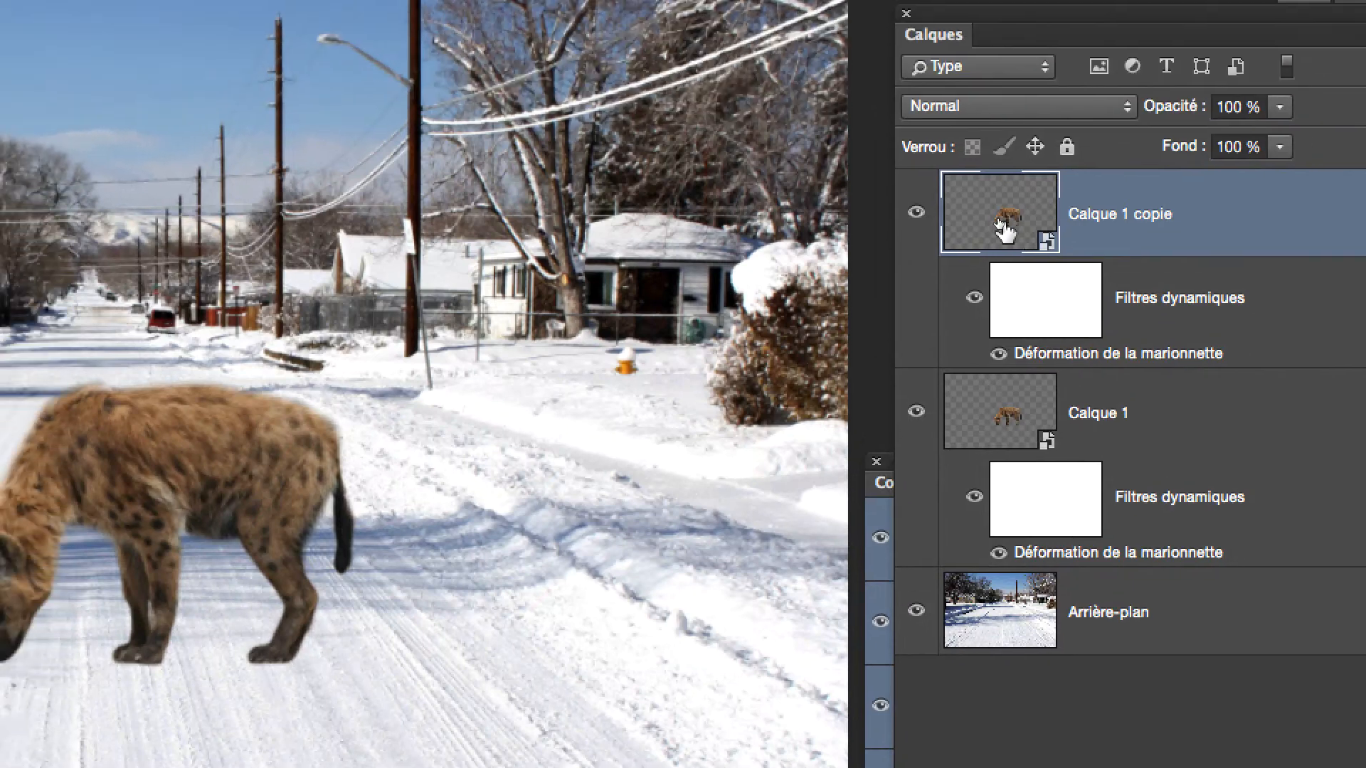
pyautogui.moveTo(1005, 229); pyautogui.dragTo(1365, 767)
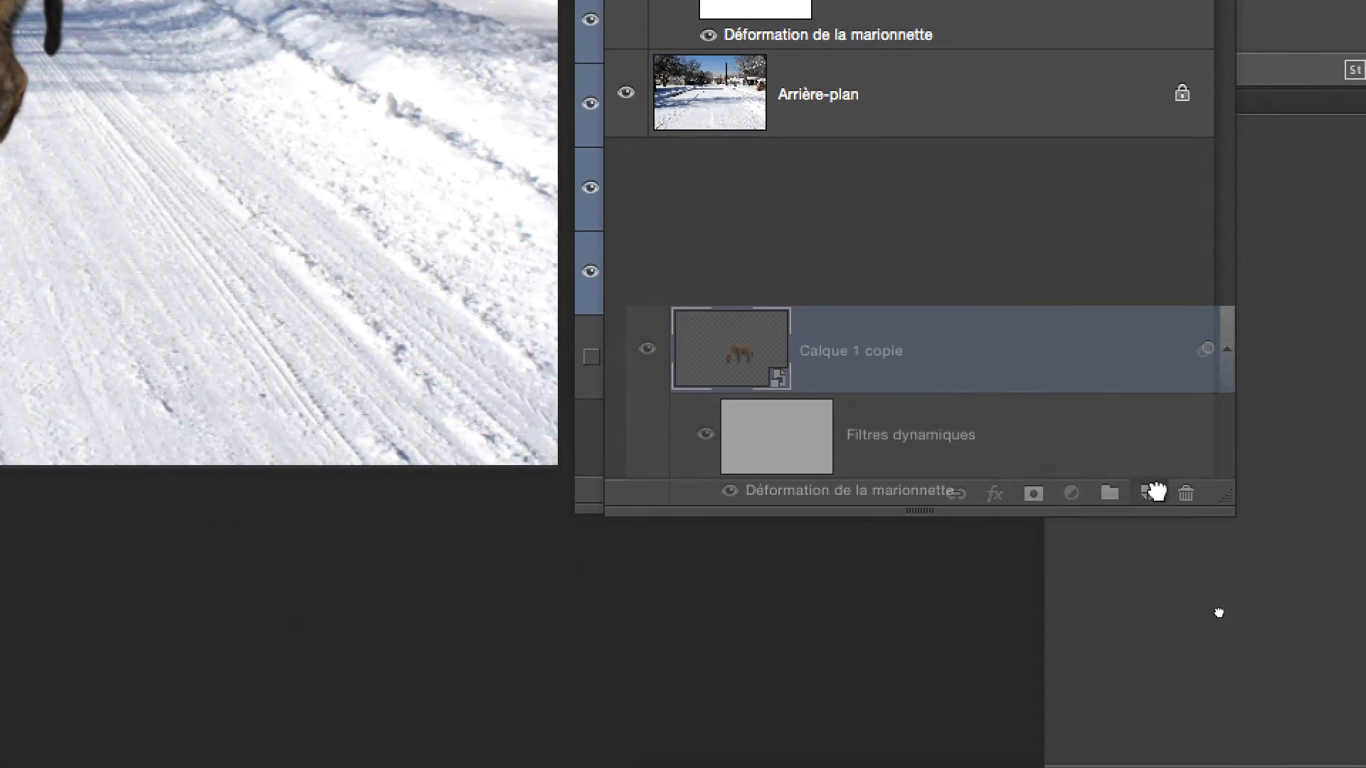
pyautogui.moveTo(1156, 491); pyautogui.dragTo(1248, 639)
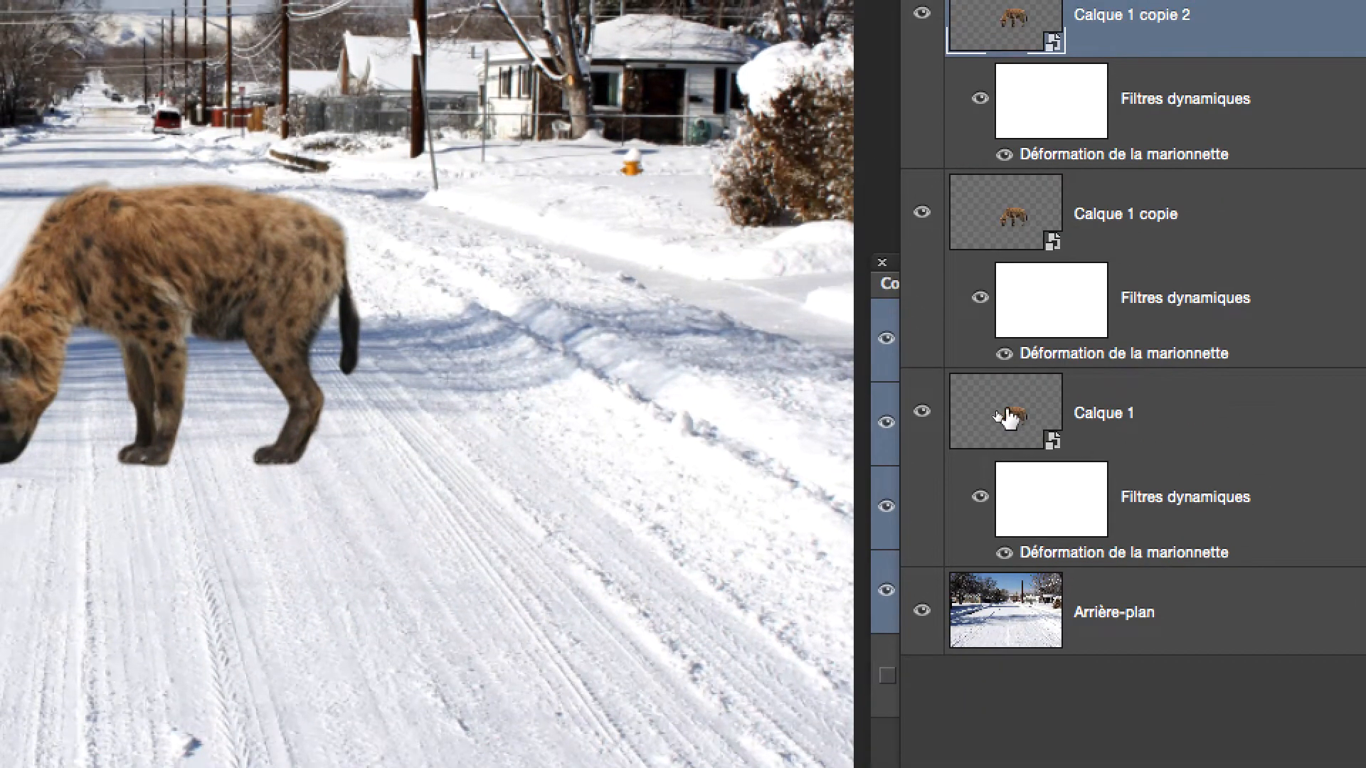
pyautogui.moveTo(1009, 418); pyautogui.dragTo(1198, 668)
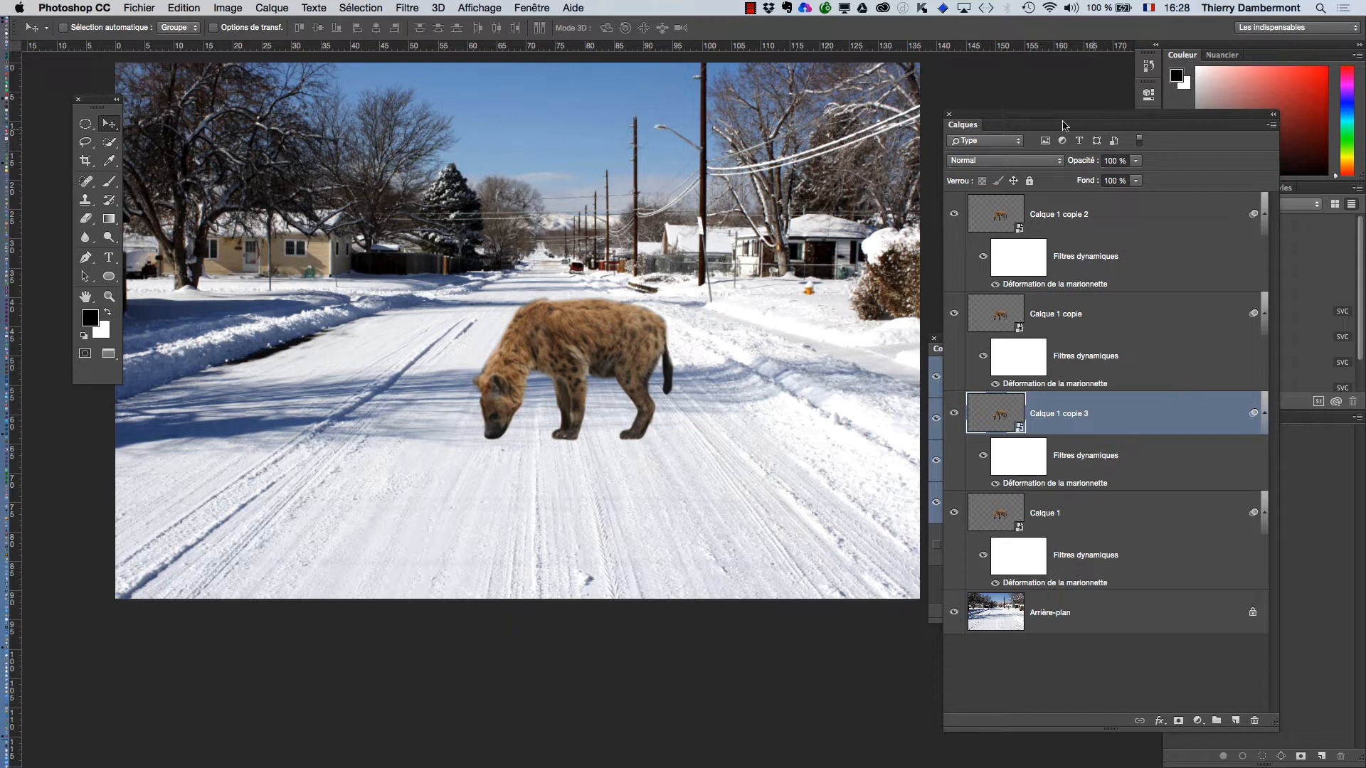
pyautogui.moveTo(1043, 116); pyautogui.dragTo(898, 69)
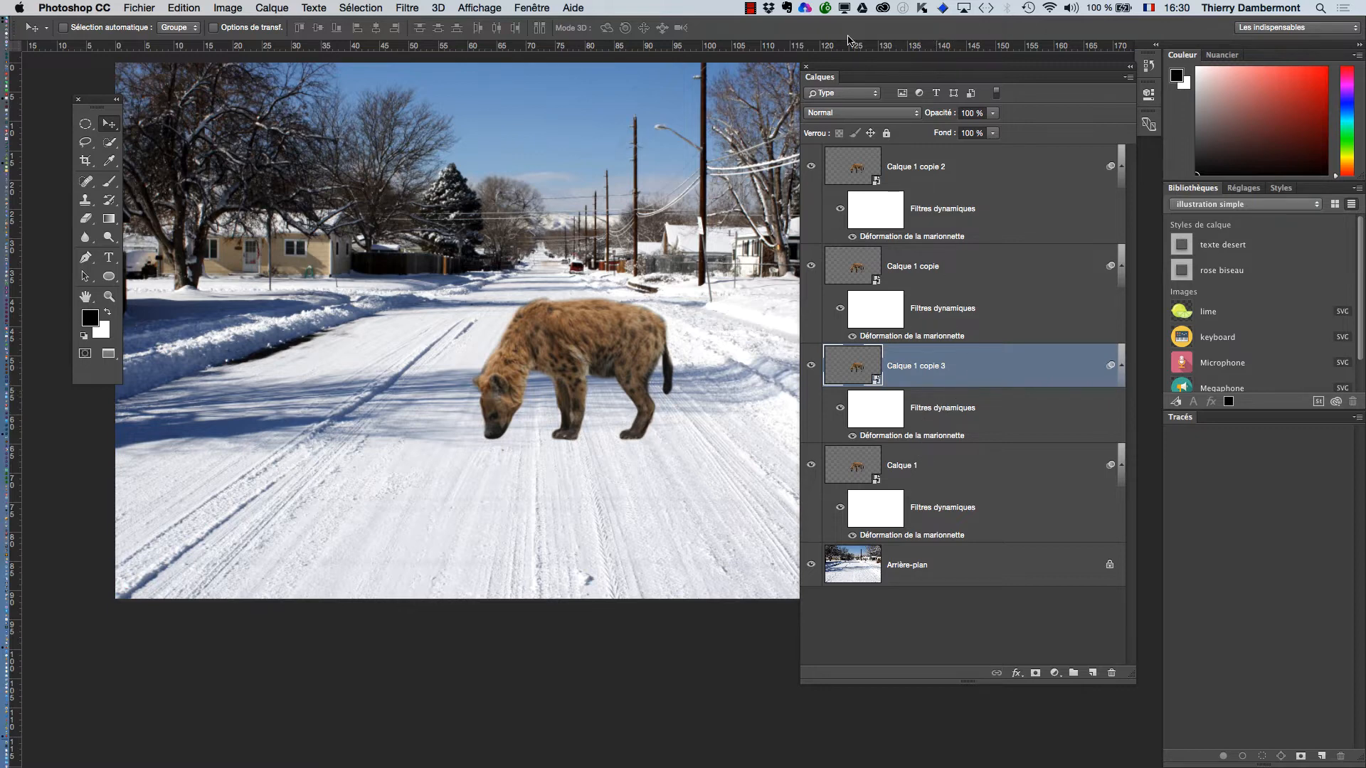
pyautogui.moveTo(847, 72); pyautogui.dragTo(990, 77)
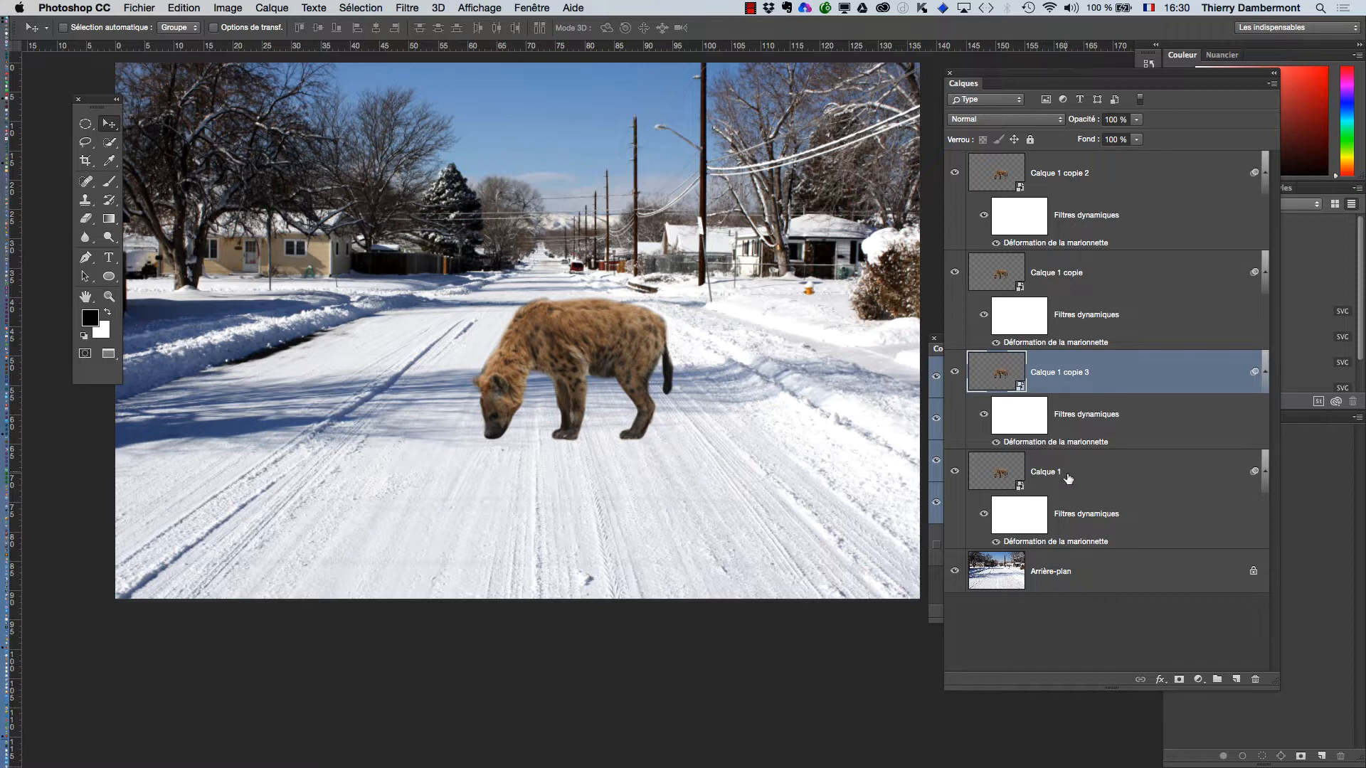
# Move the Calque 1 hyena away from the stacked copies to the right side of the road, in front of the white house.
pyautogui.moveTo(698, 382); pyautogui.dragTo(638, 385)
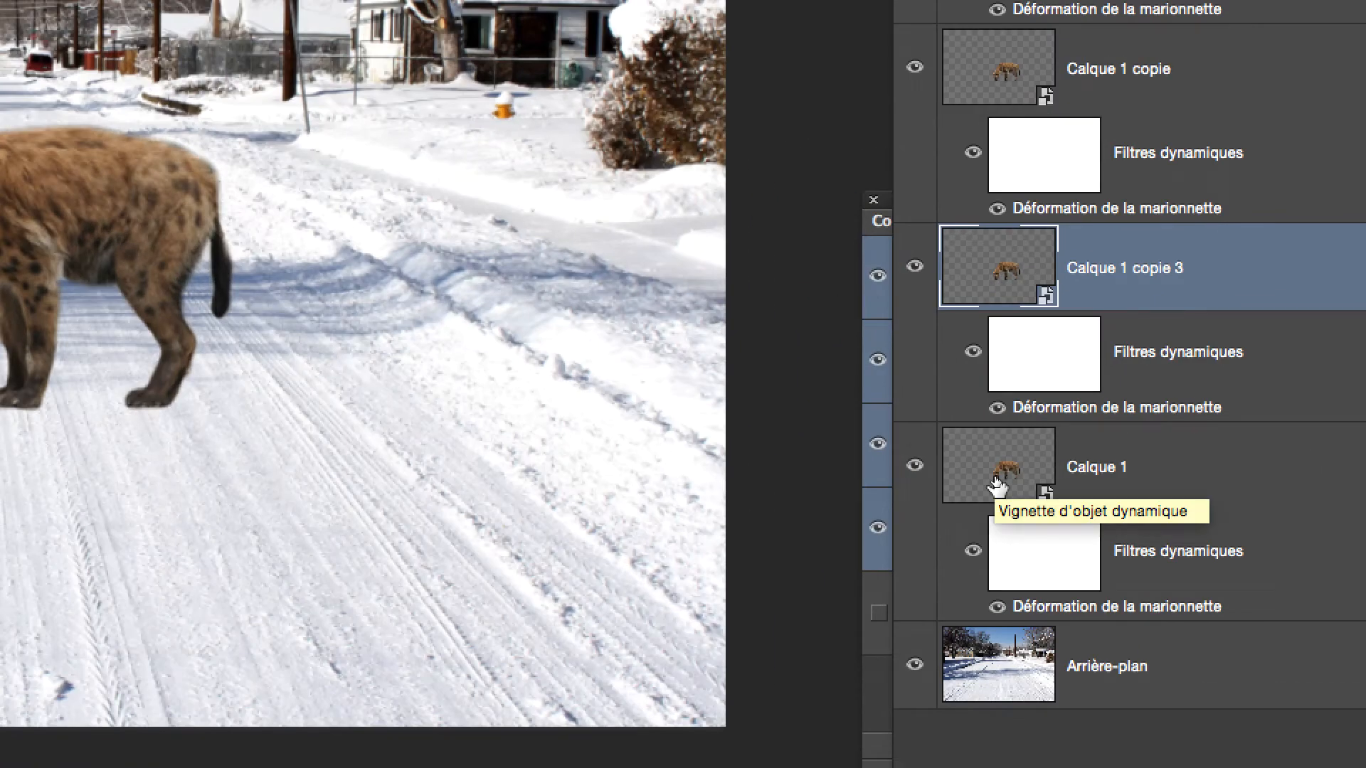
pyautogui.click(998, 477)
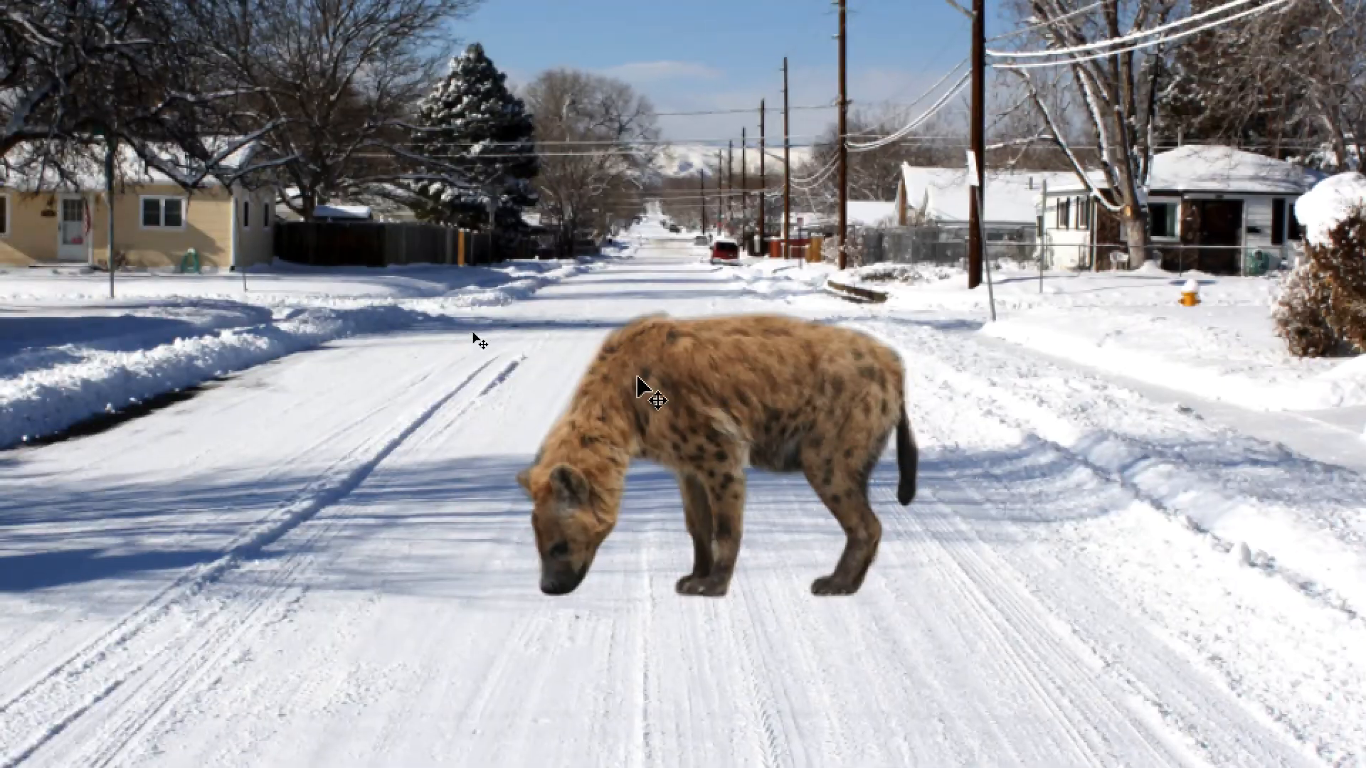
pyautogui.moveTo(63, 196); pyautogui.dragTo(179, 196)
pyautogui.moveTo(703, 387); pyautogui.dragTo(900, 316)
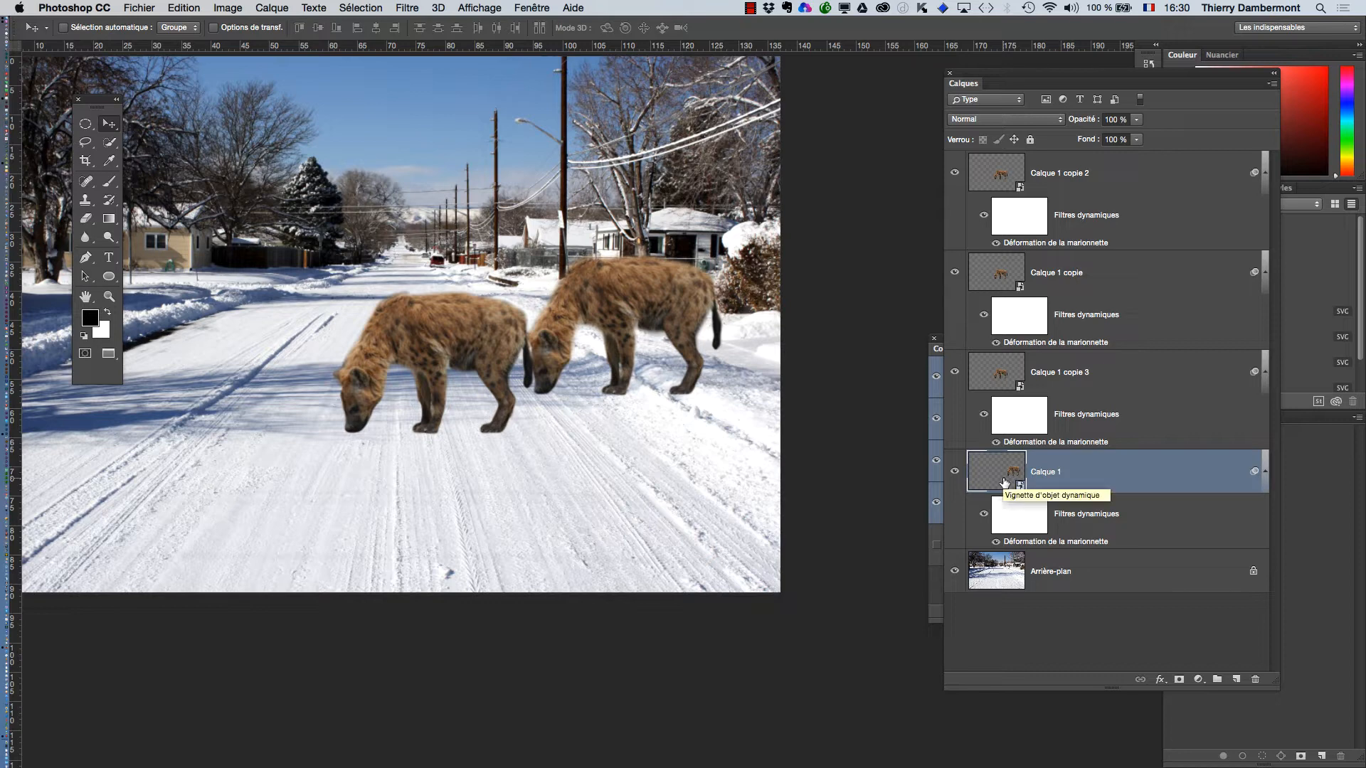
# Spread the Calque 1 copie 3, Calque 1 copie and Calque 1 copie 2 hyenas in a row from left to right across the foreground.
pyautogui.click(983, 379)
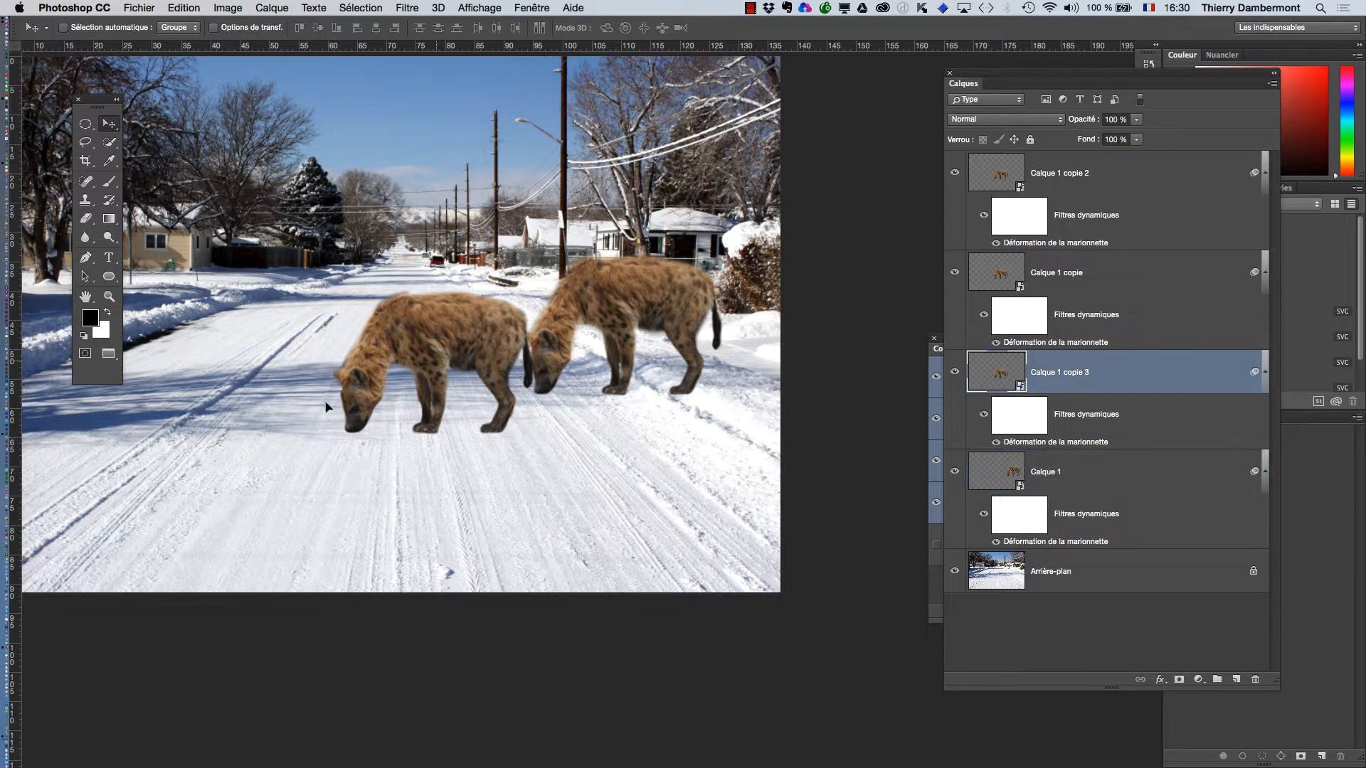
pyautogui.moveTo(326, 407); pyautogui.dragTo(89, 528)
pyautogui.click(1007, 272)
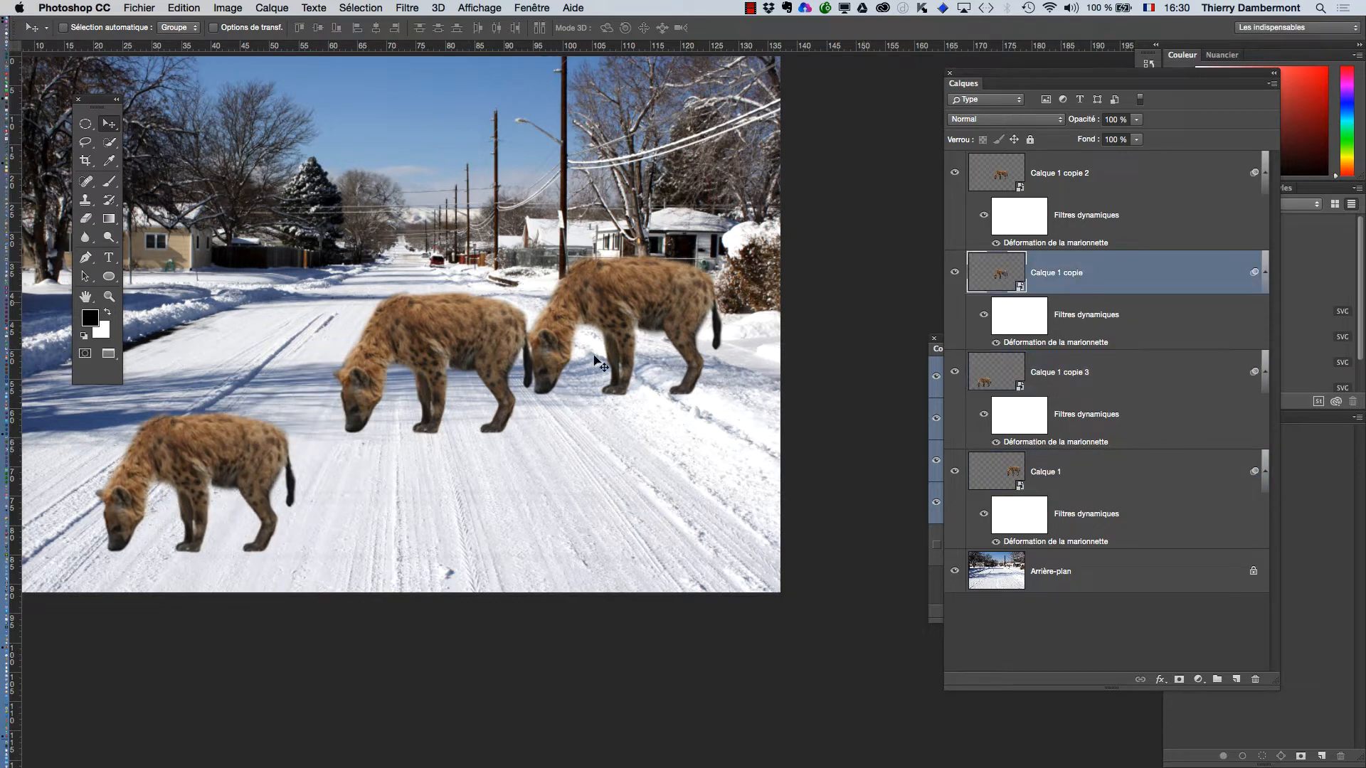
pyautogui.moveTo(464, 368); pyautogui.dragTo(414, 489)
pyautogui.click(993, 176)
pyautogui.moveTo(474, 343); pyautogui.dragTo(599, 462)
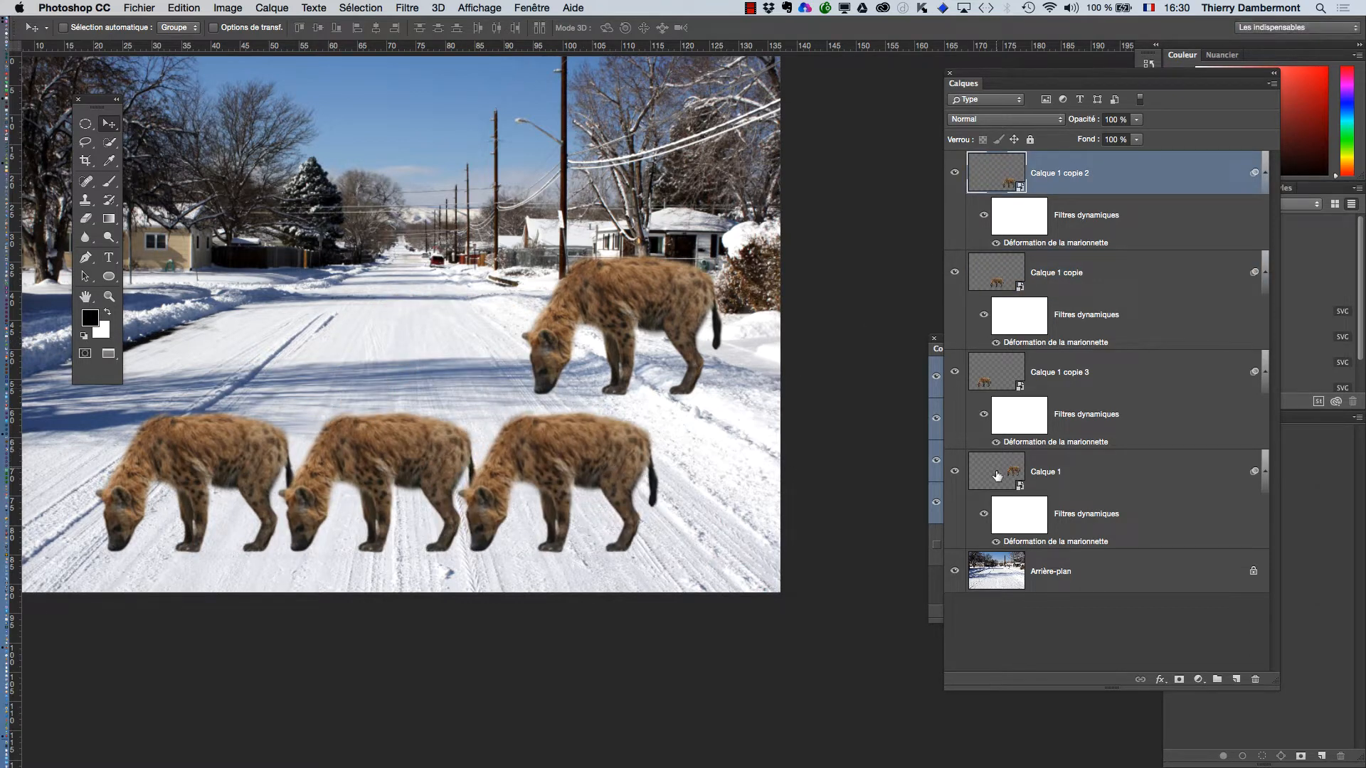
# Move the Calque 1 copie 3 hyena from the foreground up beside the Calque 1 hyena, overlapping it slightly to its left.
pyautogui.click(997, 476)
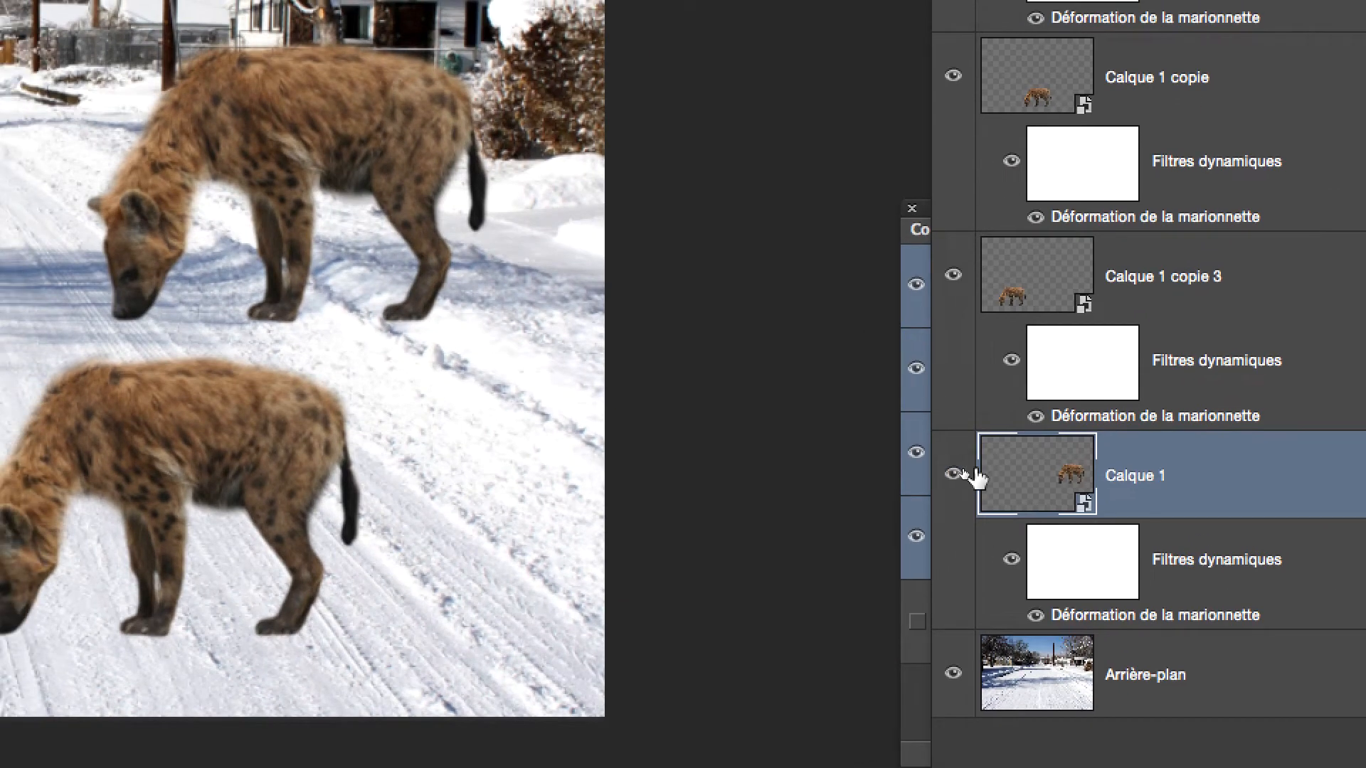
pyautogui.click(913, 471)
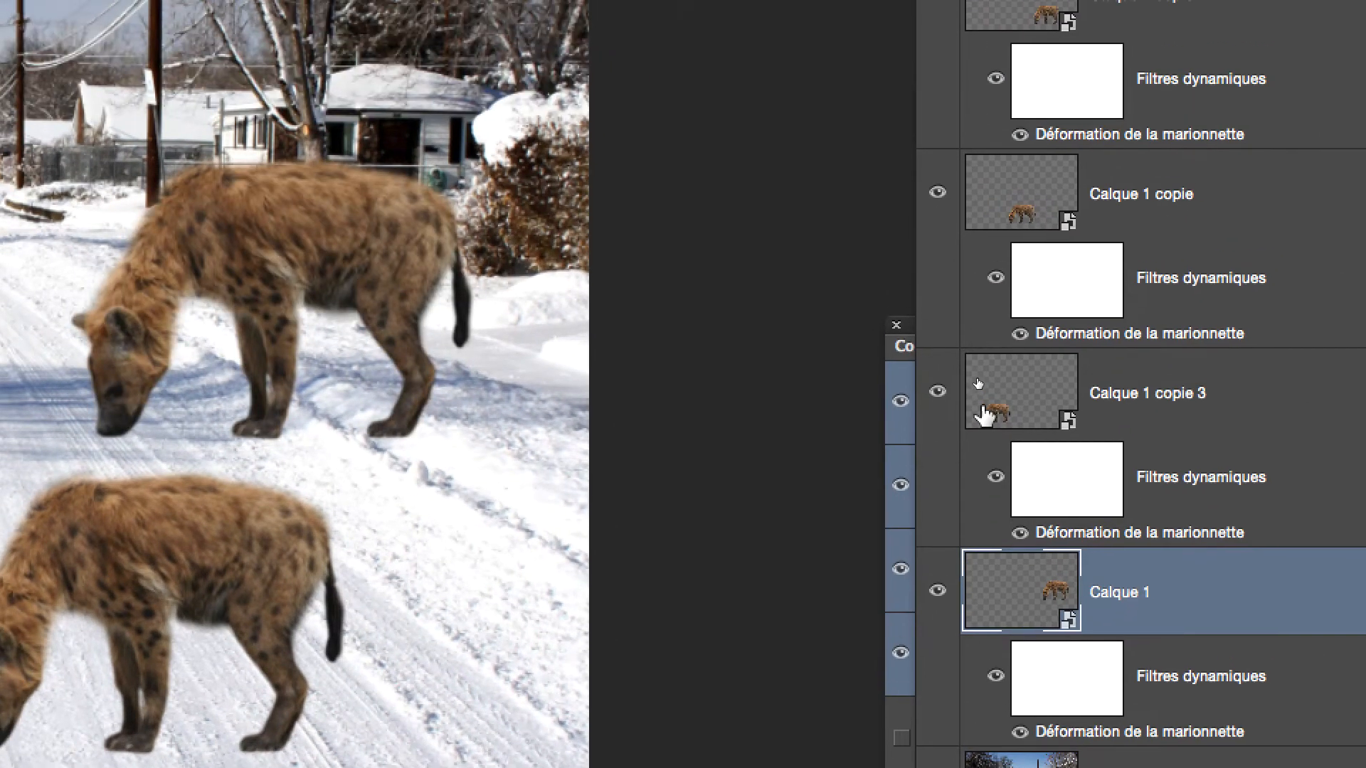
pyautogui.click(1006, 278)
pyautogui.click(962, 274)
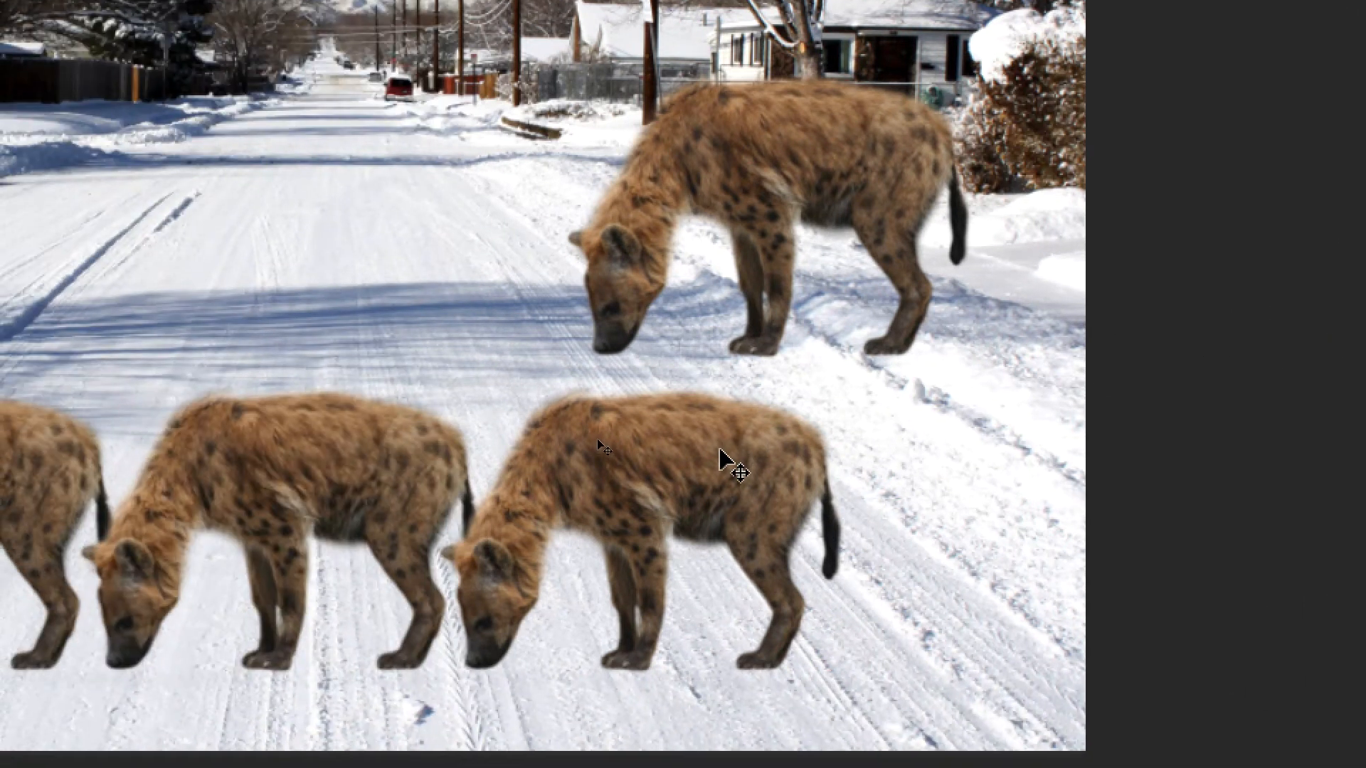
pyautogui.moveTo(254, 538); pyautogui.dragTo(254, 494)
pyautogui.moveTo(722, 442); pyautogui.dragTo(718, 367)
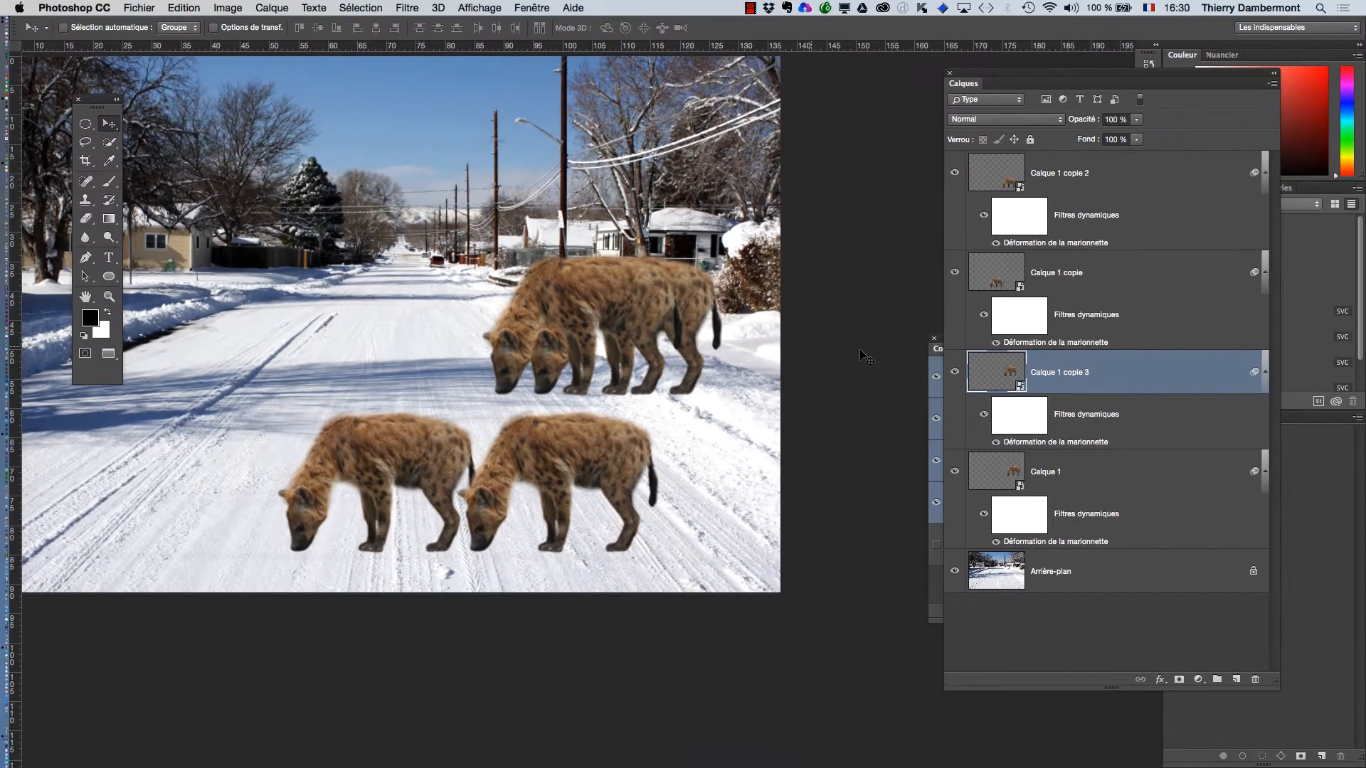
# Examine the puppet warp pins of Calque 1 copie 3, and toggle the visibility of the two overlapping hyenas to tell them apart.
pyautogui.doubleClick(1069, 444)
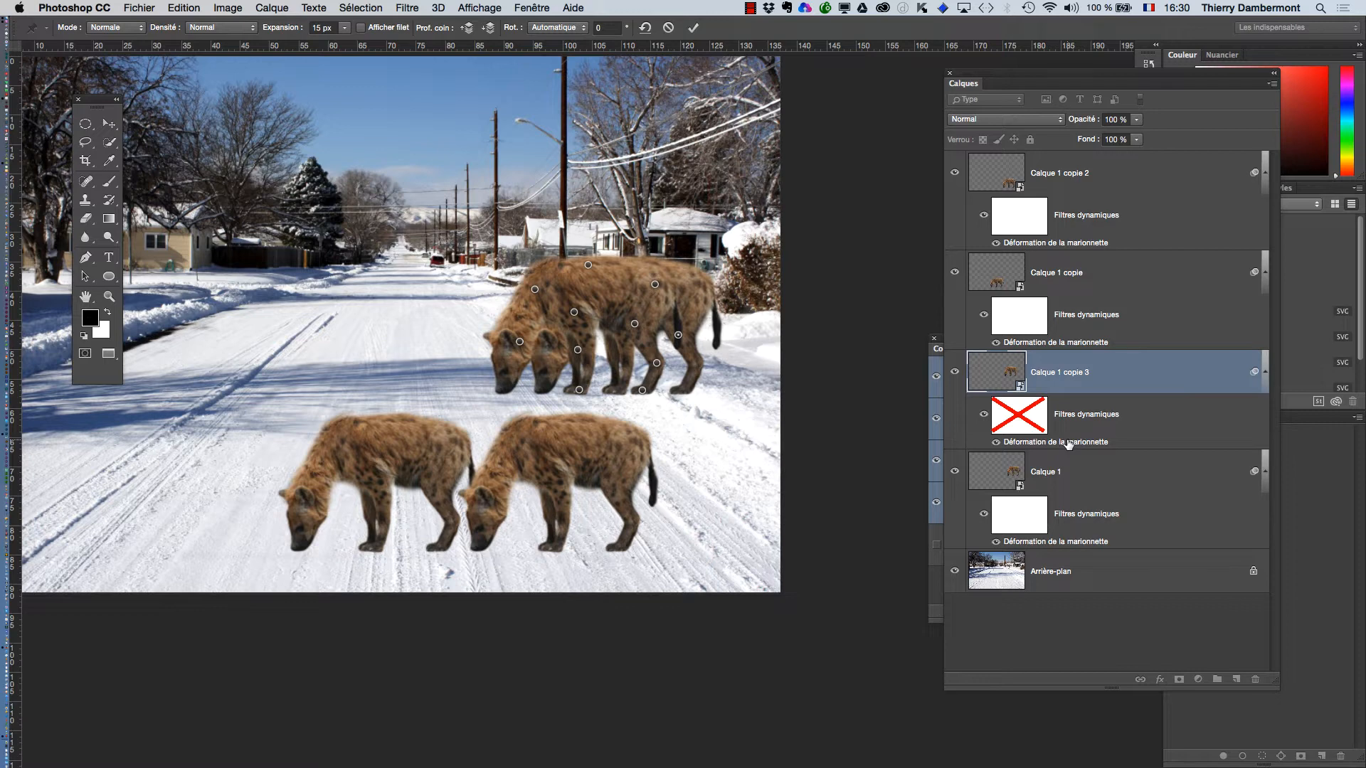
pyautogui.press('Return')
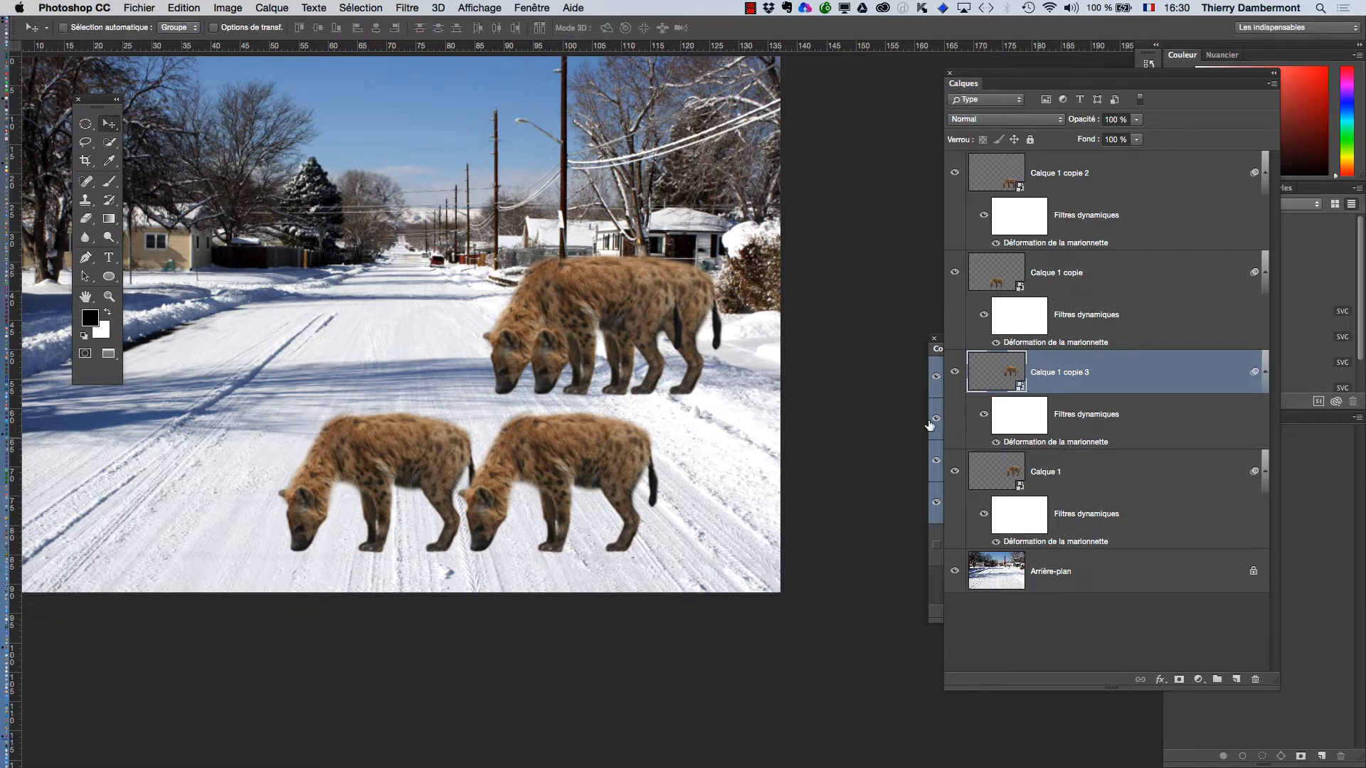
pyautogui.scroll(5, 620, 341)
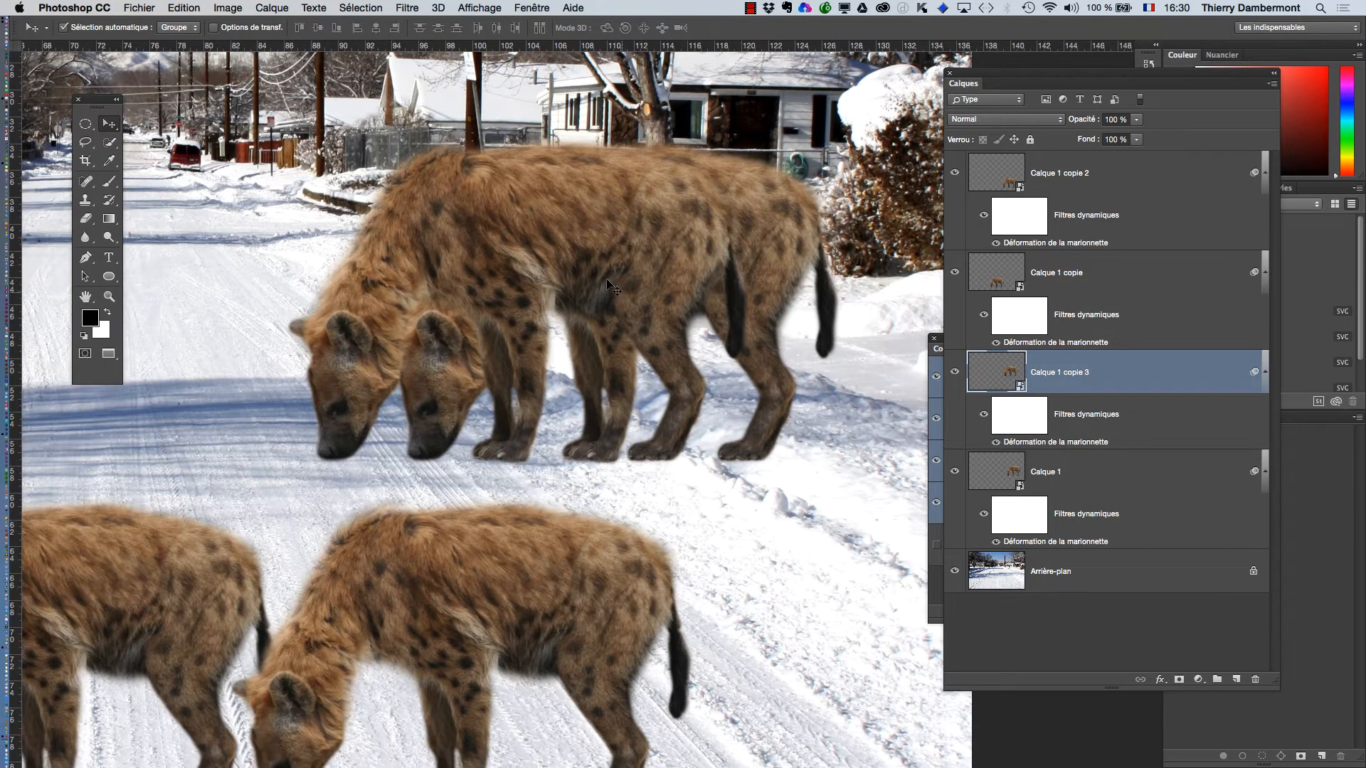
pyautogui.click(1015, 468)
pyautogui.click(955, 372)
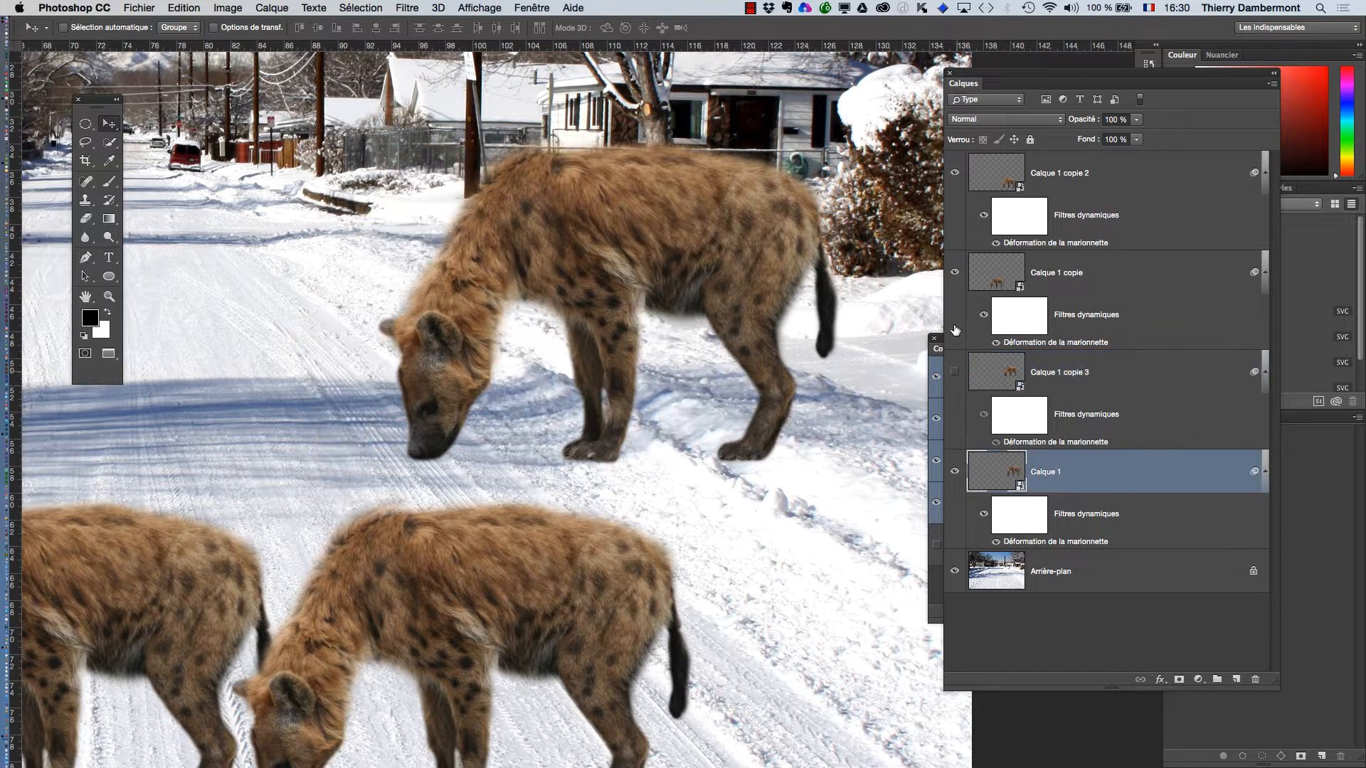
pyautogui.click(955, 471)
pyautogui.click(954, 471)
pyautogui.click(955, 471)
pyautogui.click(955, 471)
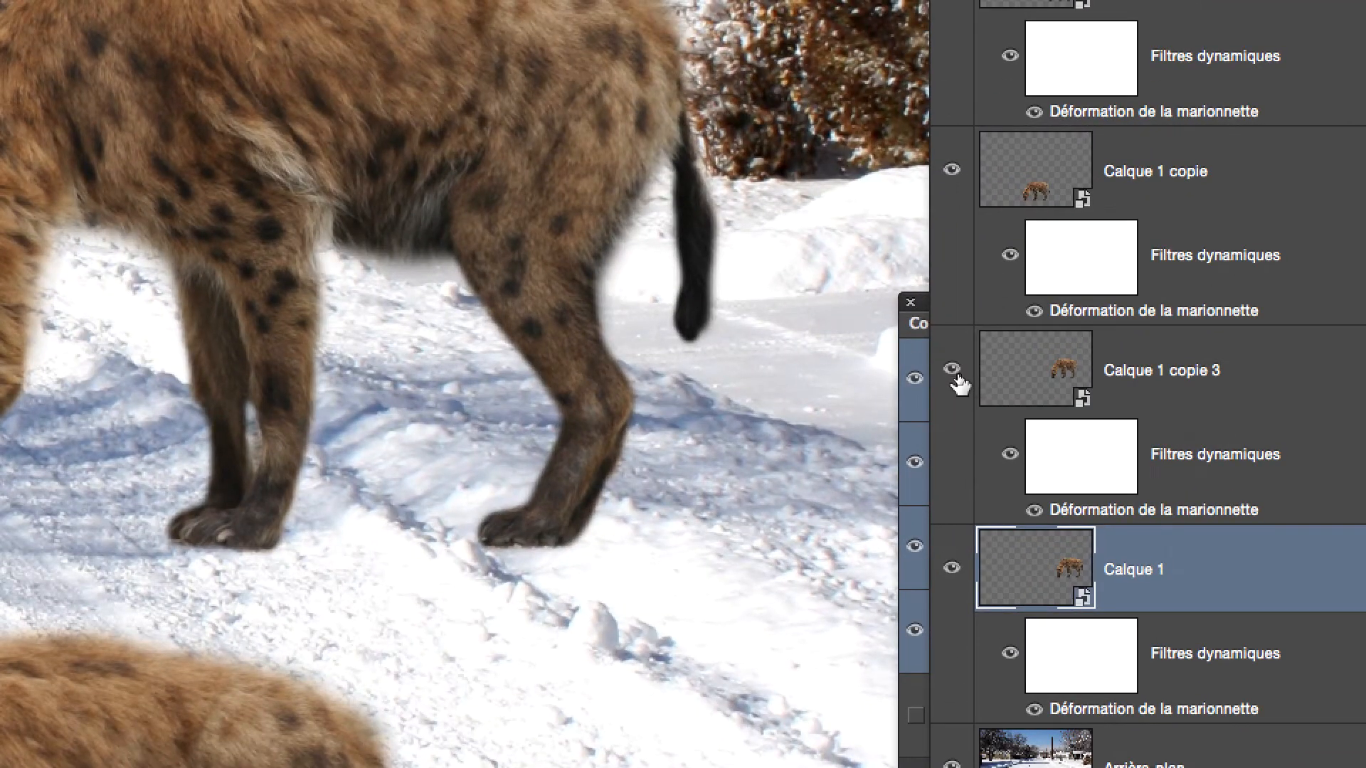
pyautogui.click(953, 372)
pyautogui.click(1025, 380)
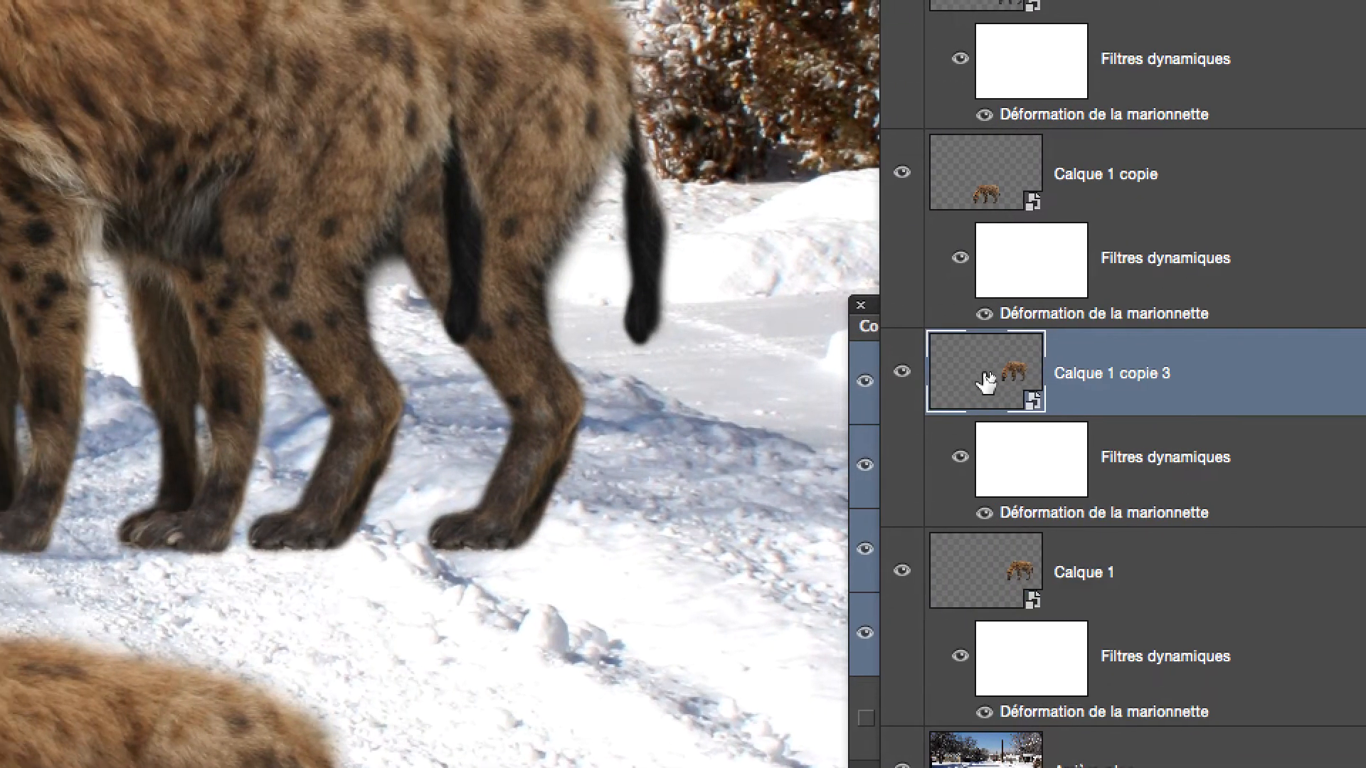
pyautogui.click(902, 371)
pyautogui.click(902, 371)
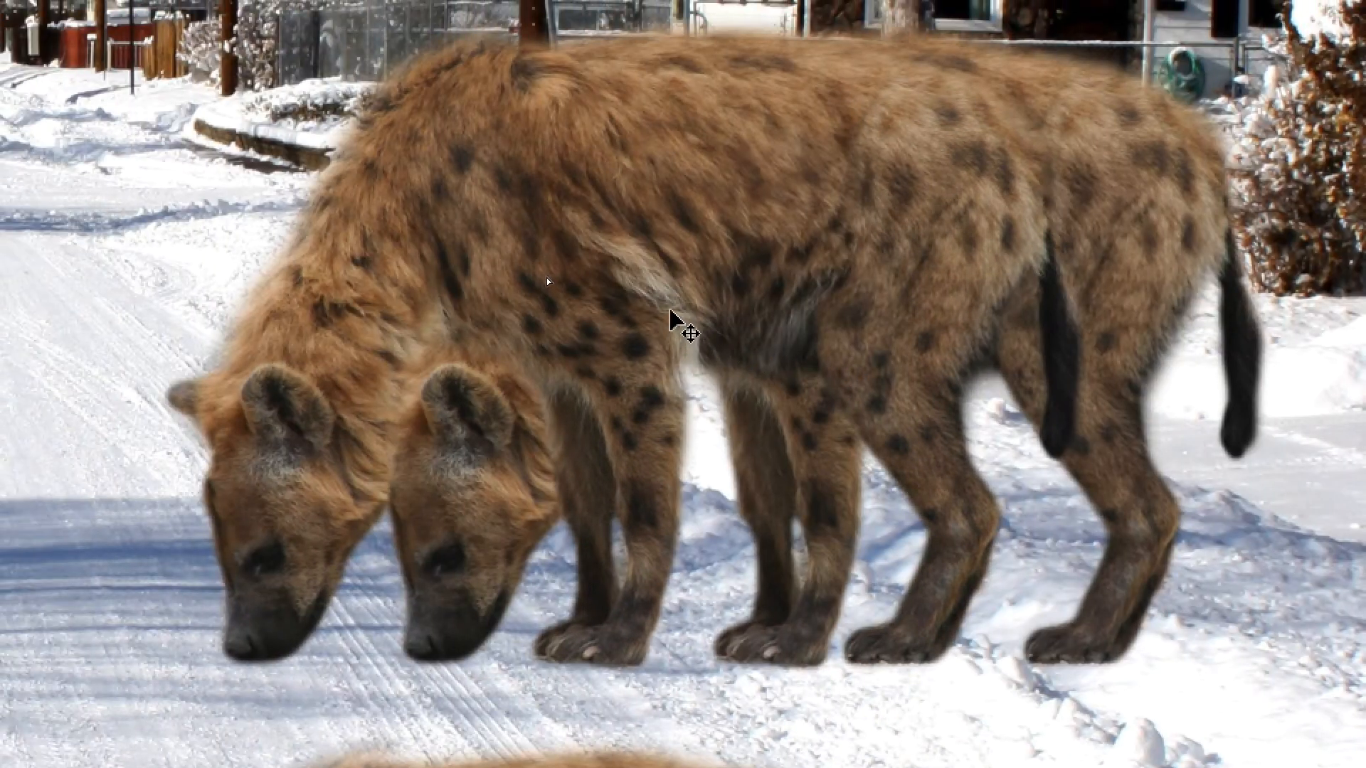
# Shift the Calque 1 copie 3 hyena slightly to the right, and lower the opacity of Calque 1 to 54%.
pyautogui.moveTo(676, 318)
pyautogui.mouseDown()
pyautogui.moveTo(713, 305)
pyautogui.moveTo(698, 322)
pyautogui.mouseUp()
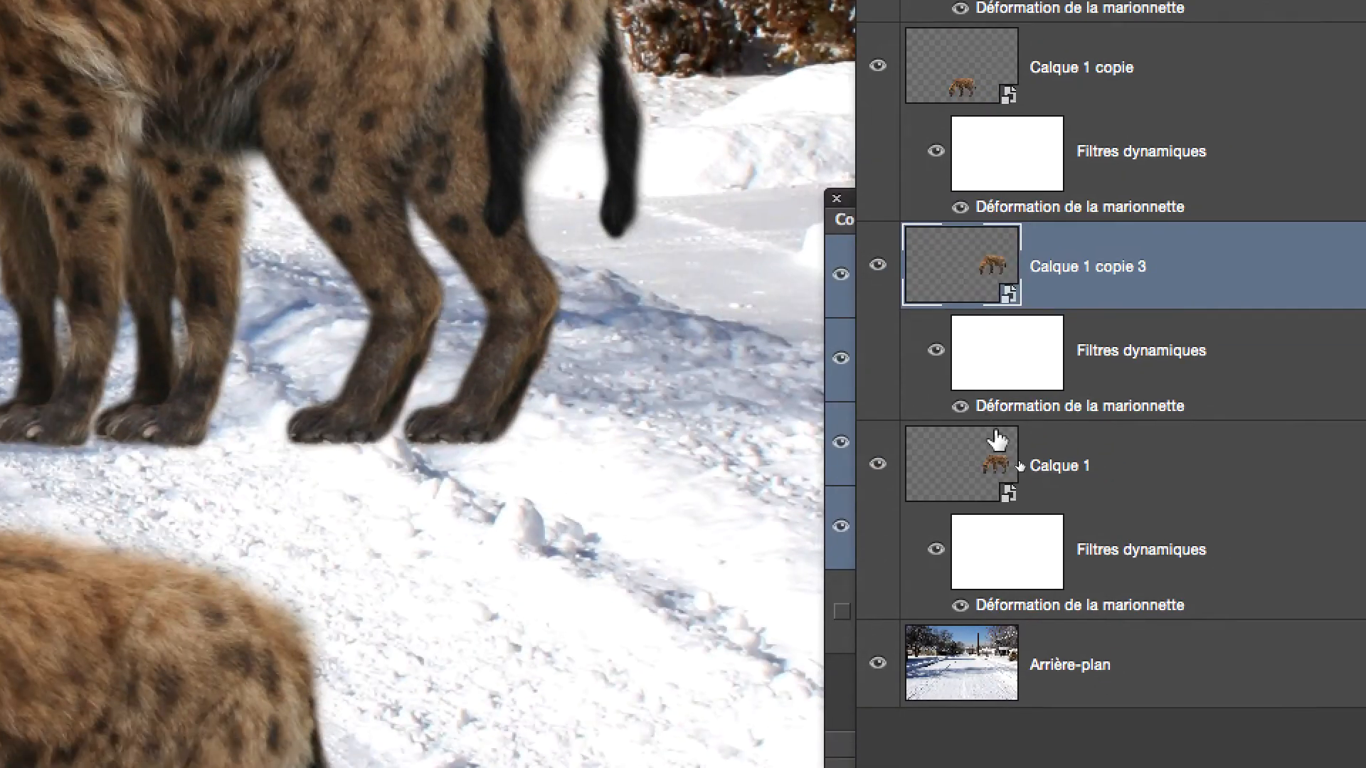
pyautogui.click(996, 441)
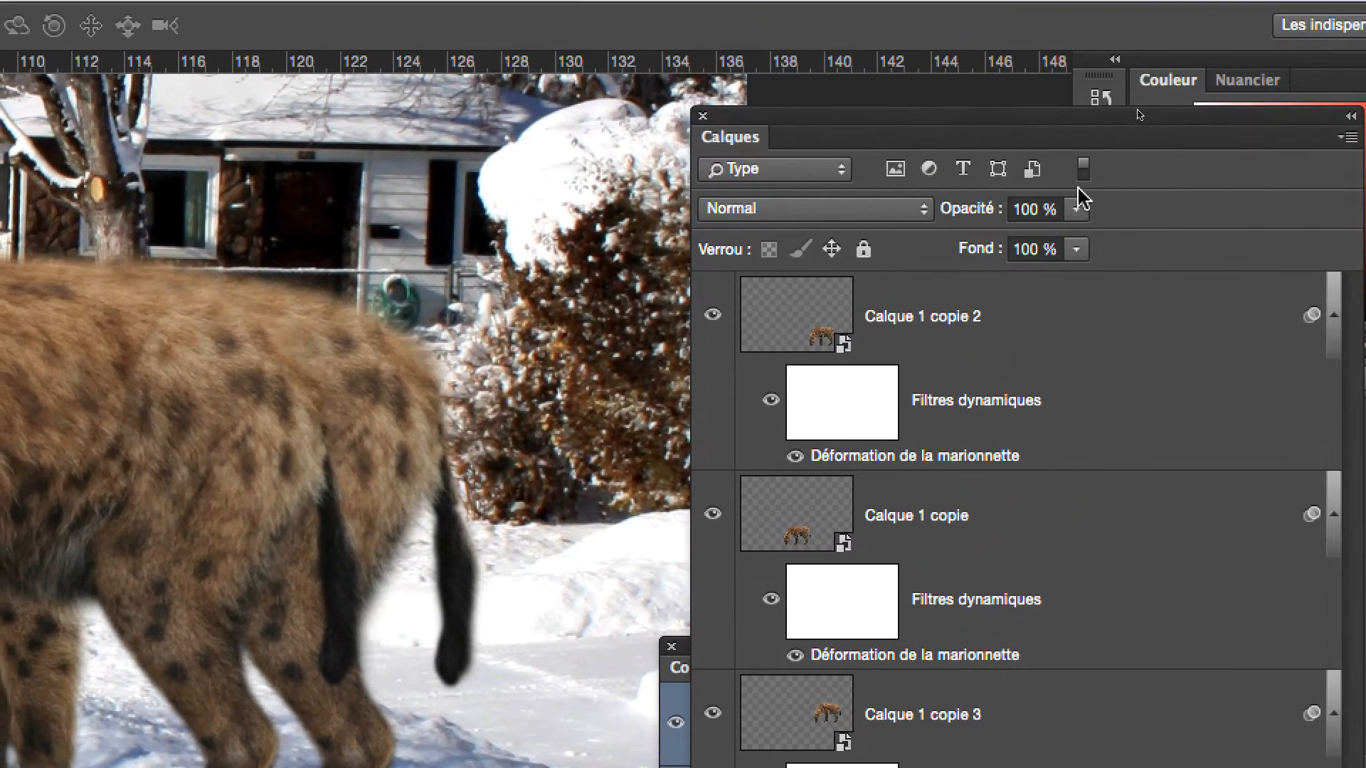
pyautogui.click(1077, 208)
pyautogui.moveTo(1067, 238); pyautogui.dragTo(1017, 243)
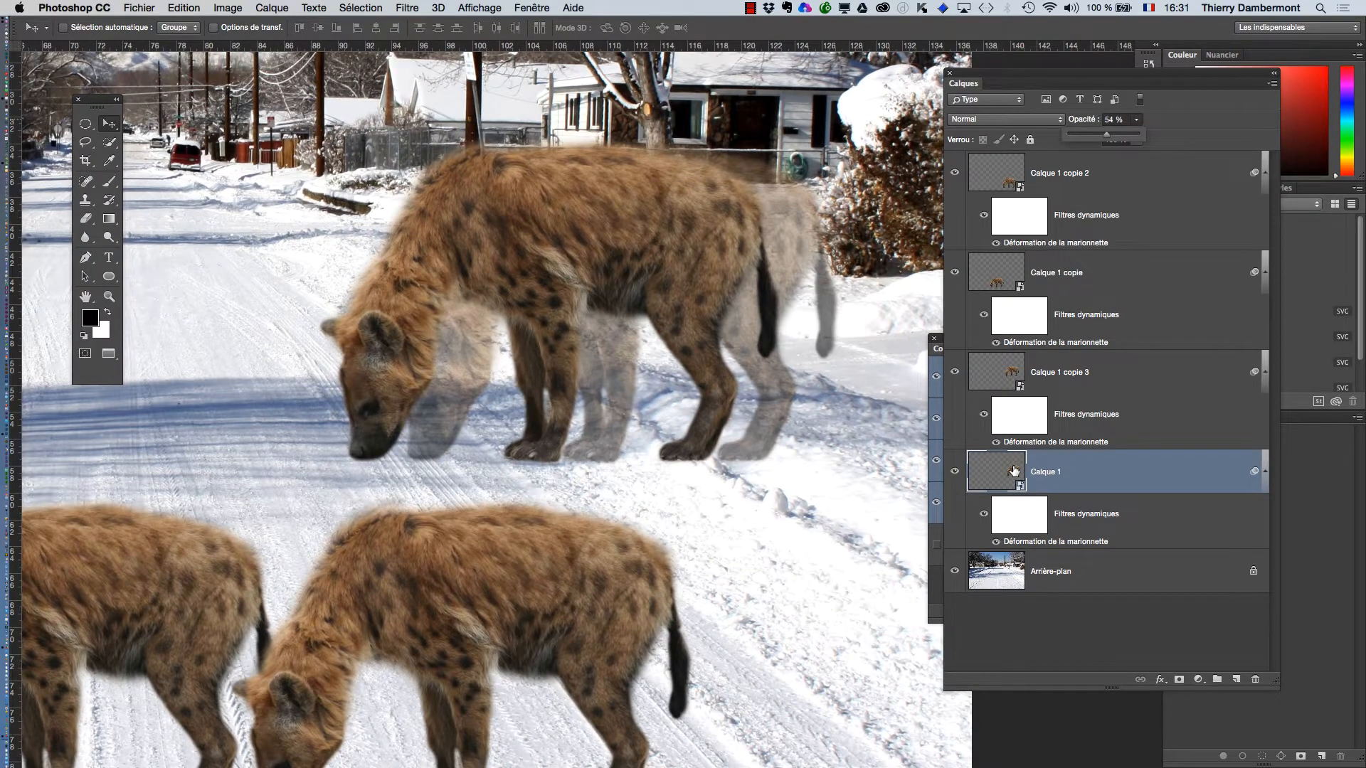
# Reopen the puppet warp of Calque 1 copie 3 and reshape its hind leg by moving and rotating the knee and paw pins.
pyautogui.click(1006, 381)
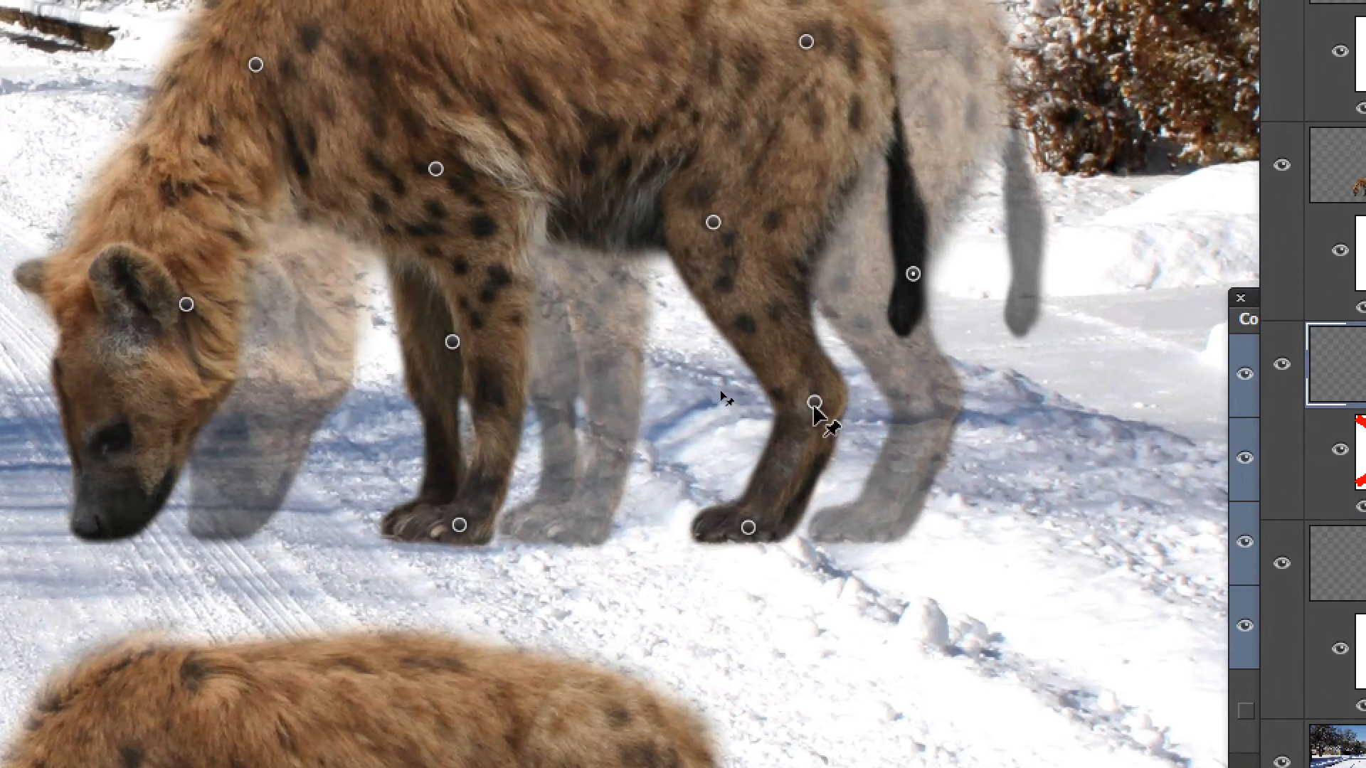
pyautogui.moveTo(815, 402); pyautogui.dragTo(831, 389)
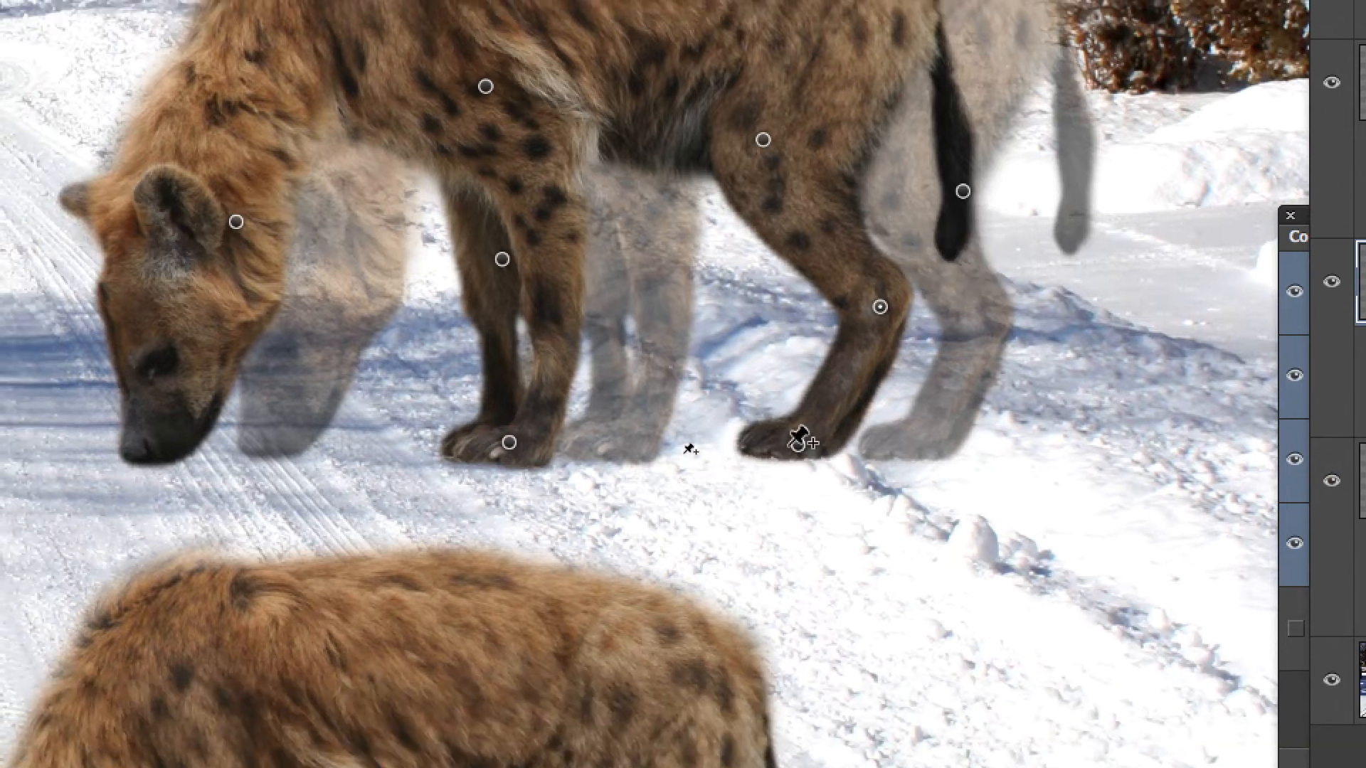
pyautogui.moveTo(800, 438); pyautogui.dragTo(836, 443)
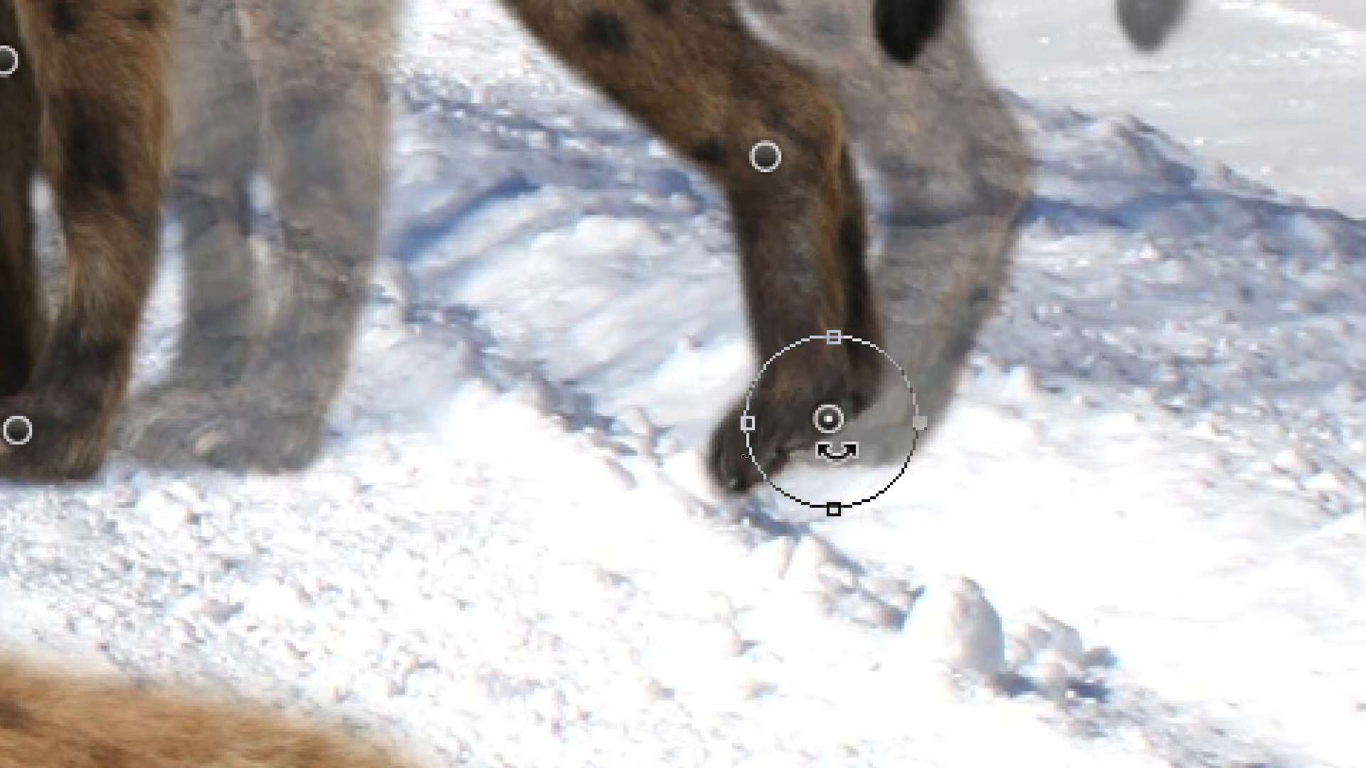
pyautogui.moveTo(838, 451)
pyautogui.mouseDown()
pyautogui.moveTo(774, 464)
pyautogui.moveTo(885, 457)
pyautogui.moveTo(738, 463)
pyautogui.moveTo(876, 498)
pyautogui.moveTo(738, 465)
pyautogui.moveTo(824, 455)
pyautogui.mouseUp()
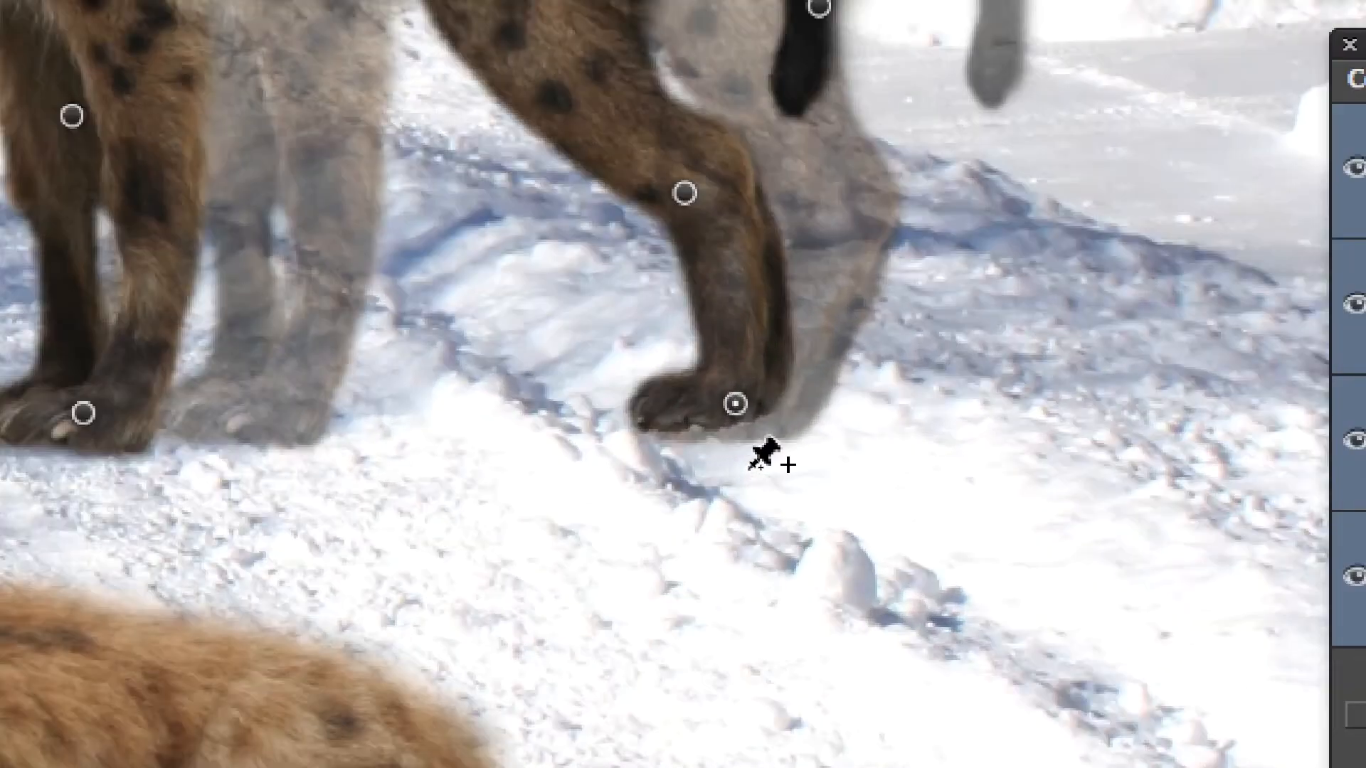
pyautogui.press('alt')
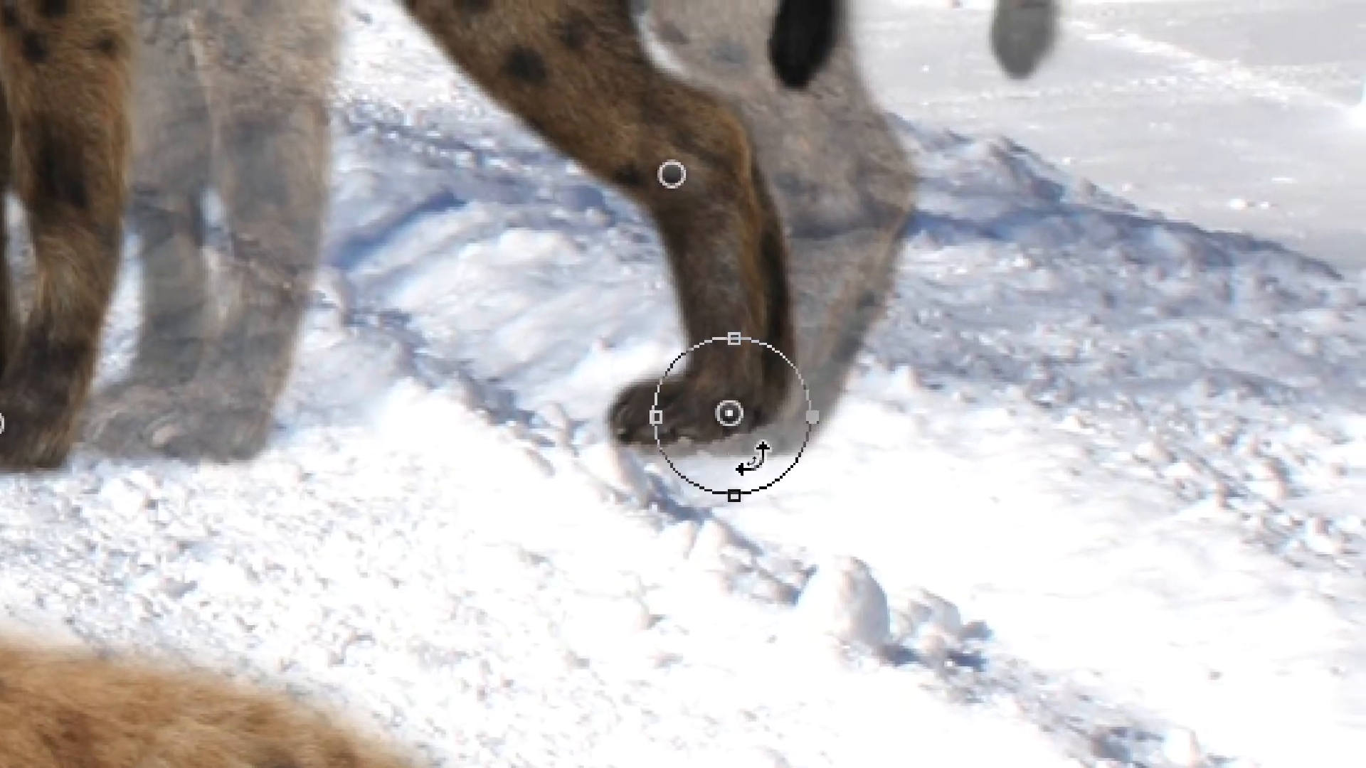
pyautogui.moveTo(752, 459)
pyautogui.mouseDown()
pyautogui.moveTo(783, 440)
pyautogui.moveTo(736, 473)
pyautogui.mouseUp()
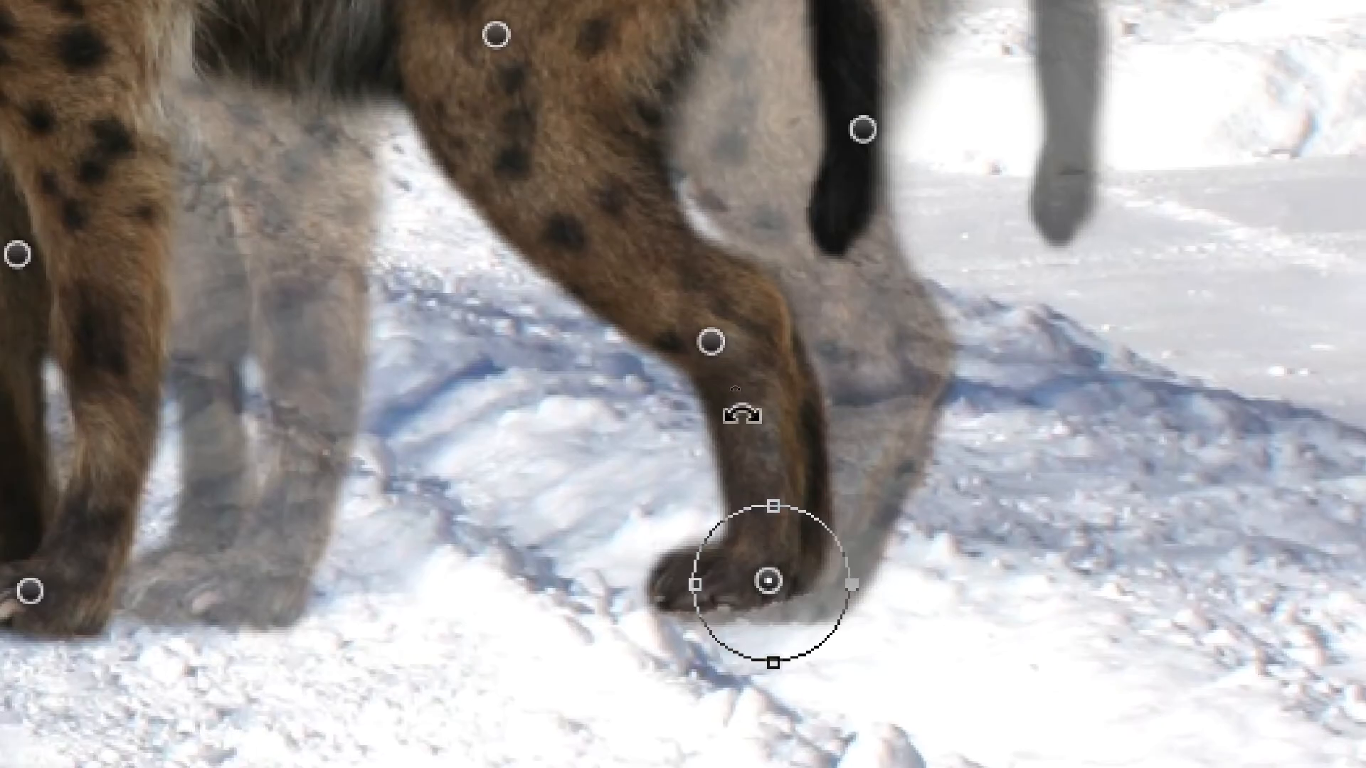
pyautogui.click(710, 342)
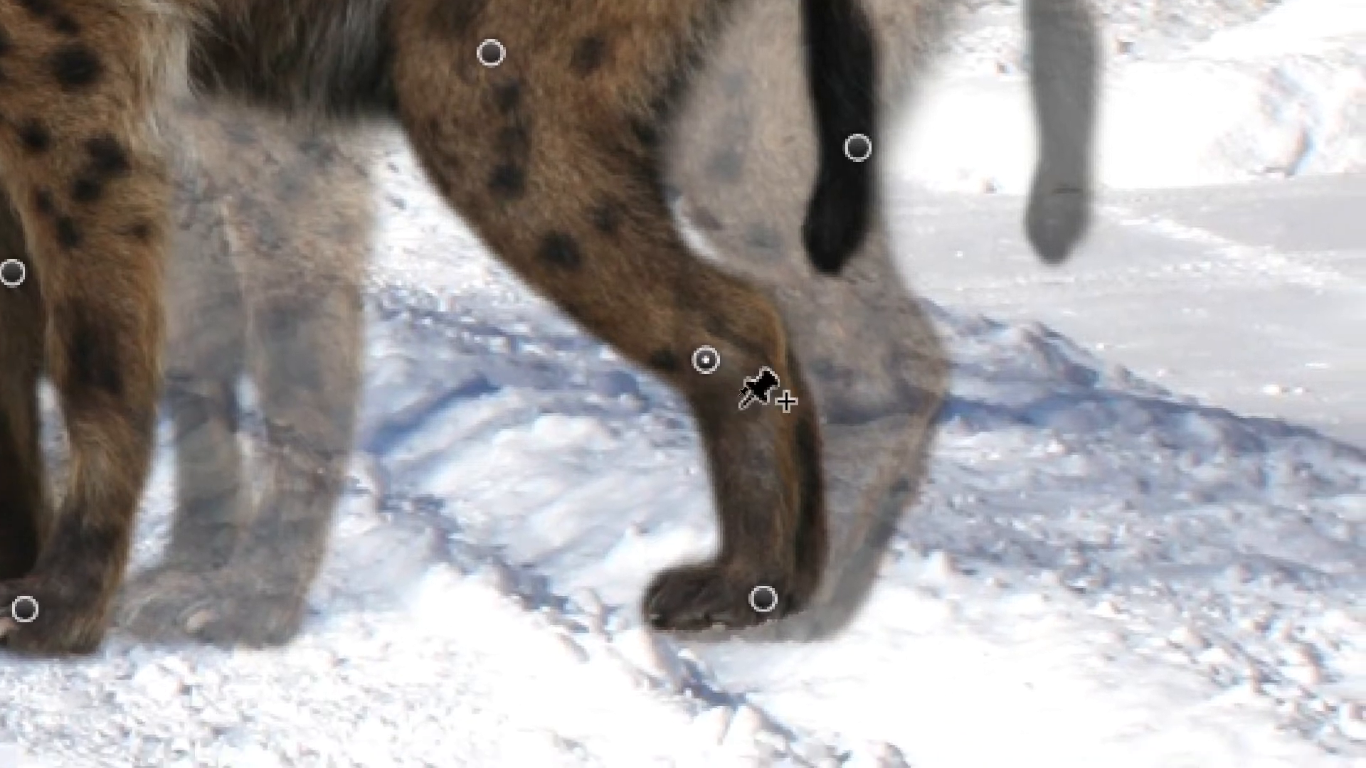
pyautogui.moveTo(741, 385)
pyautogui.mouseDown()
pyautogui.moveTo(713, 405)
pyautogui.moveTo(735, 407)
pyautogui.mouseUp()
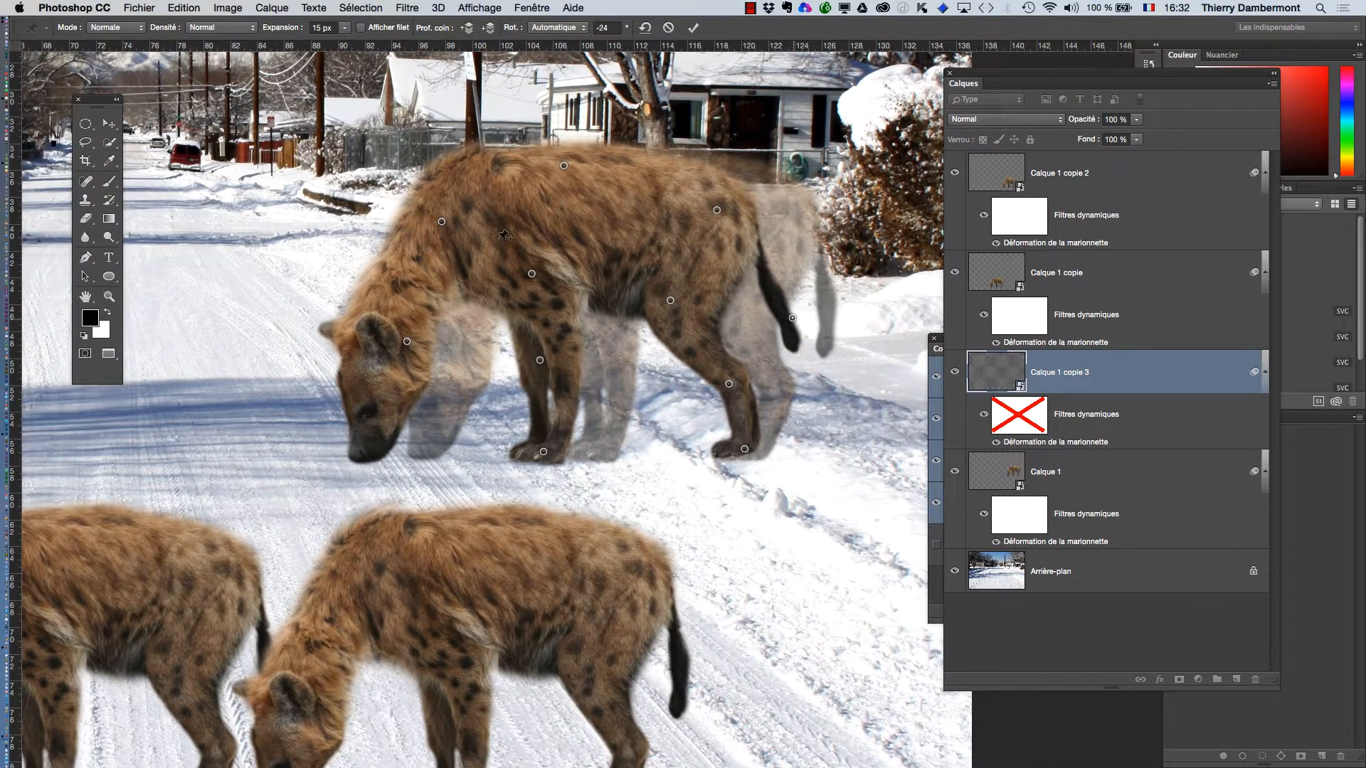
# Raise the hyena's head and arch its back with the puppet pins, and stretch the front paw forward.
pyautogui.moveTo(385, 313); pyautogui.dragTo(323, 254)
pyautogui.moveTo(543, 452); pyautogui.dragTo(480, 450)
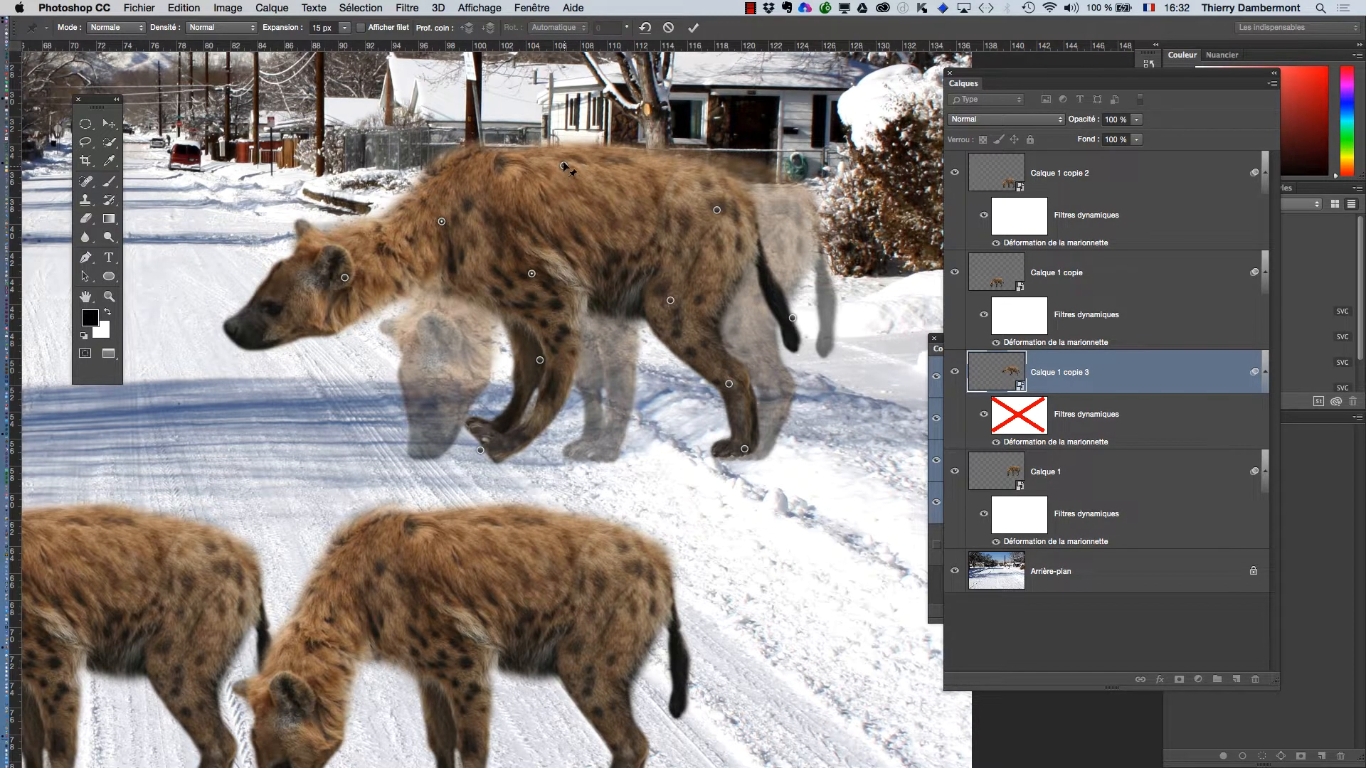
pyautogui.moveTo(564, 168); pyautogui.dragTo(567, 111)
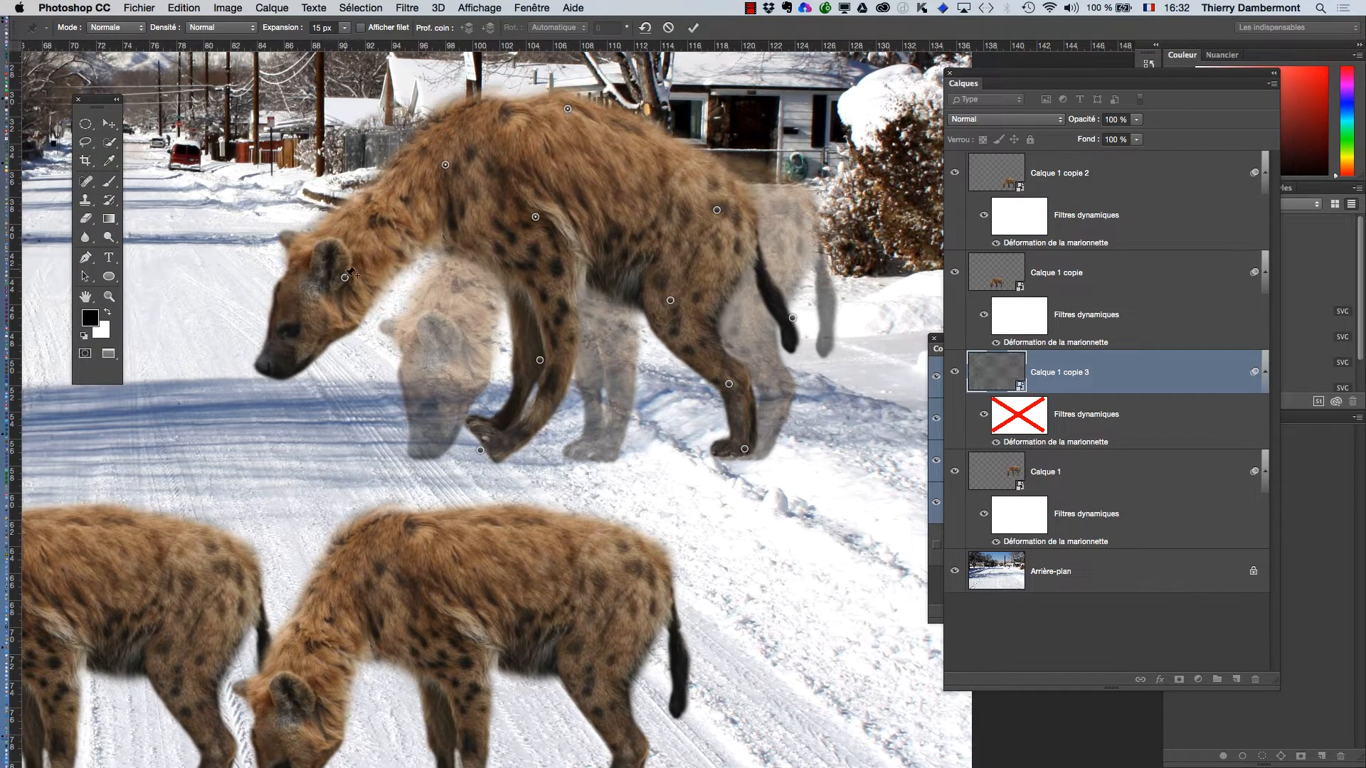
pyautogui.moveTo(345, 278); pyautogui.dragTo(370, 219)
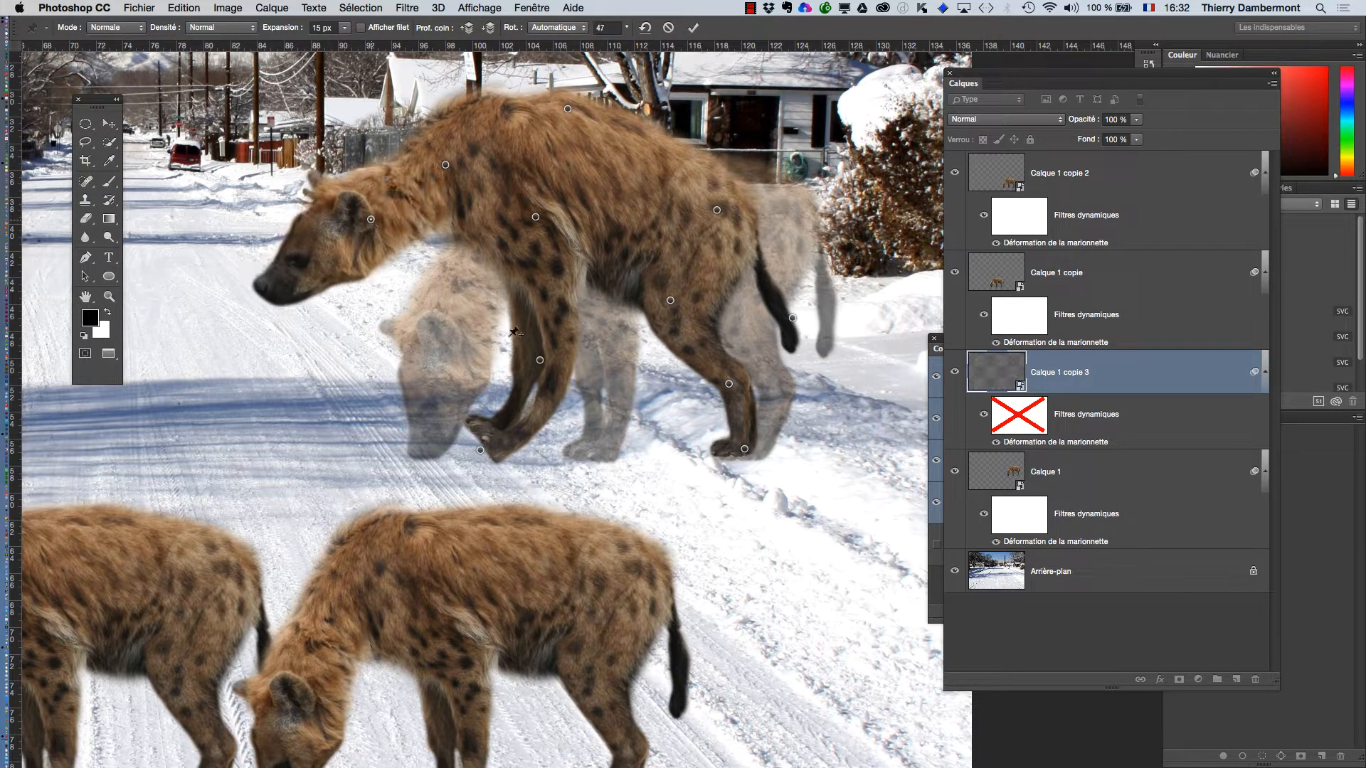
# Lift the front knee of Calque 1 copie 3 and fold the paw backward by moving and rotating the leg's puppet pins.
pyautogui.moveTo(541, 362); pyautogui.dragTo(514, 320)
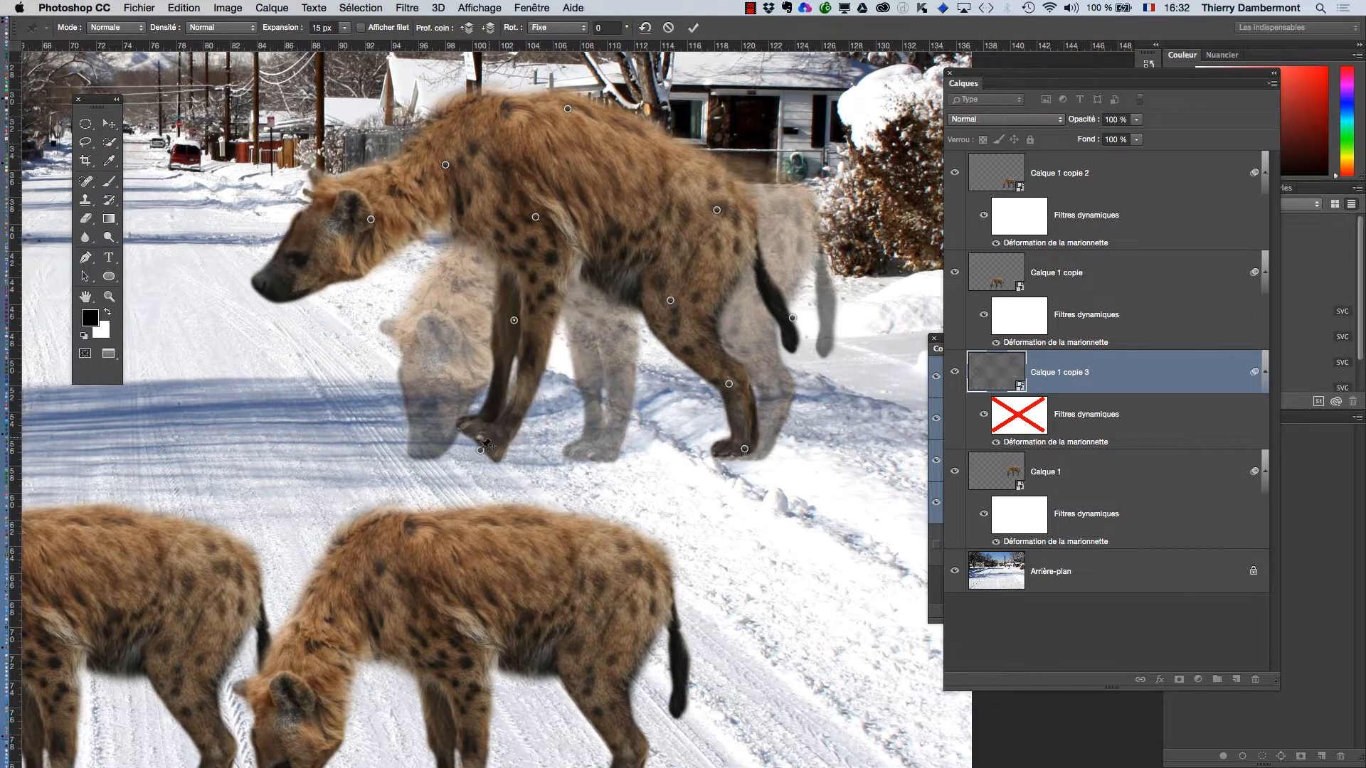
pyautogui.moveTo(481, 449); pyautogui.dragTo(532, 420)
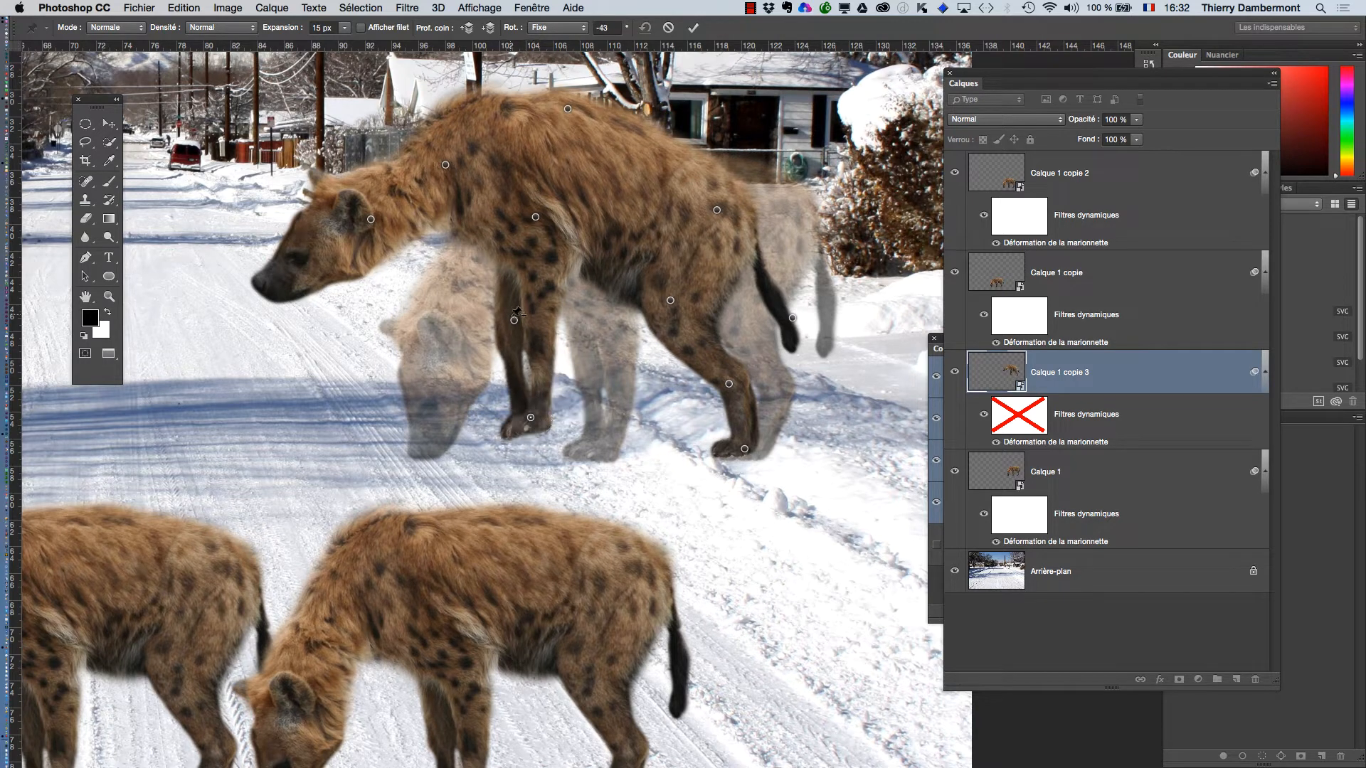
pyautogui.moveTo(514, 321); pyautogui.dragTo(530, 316)
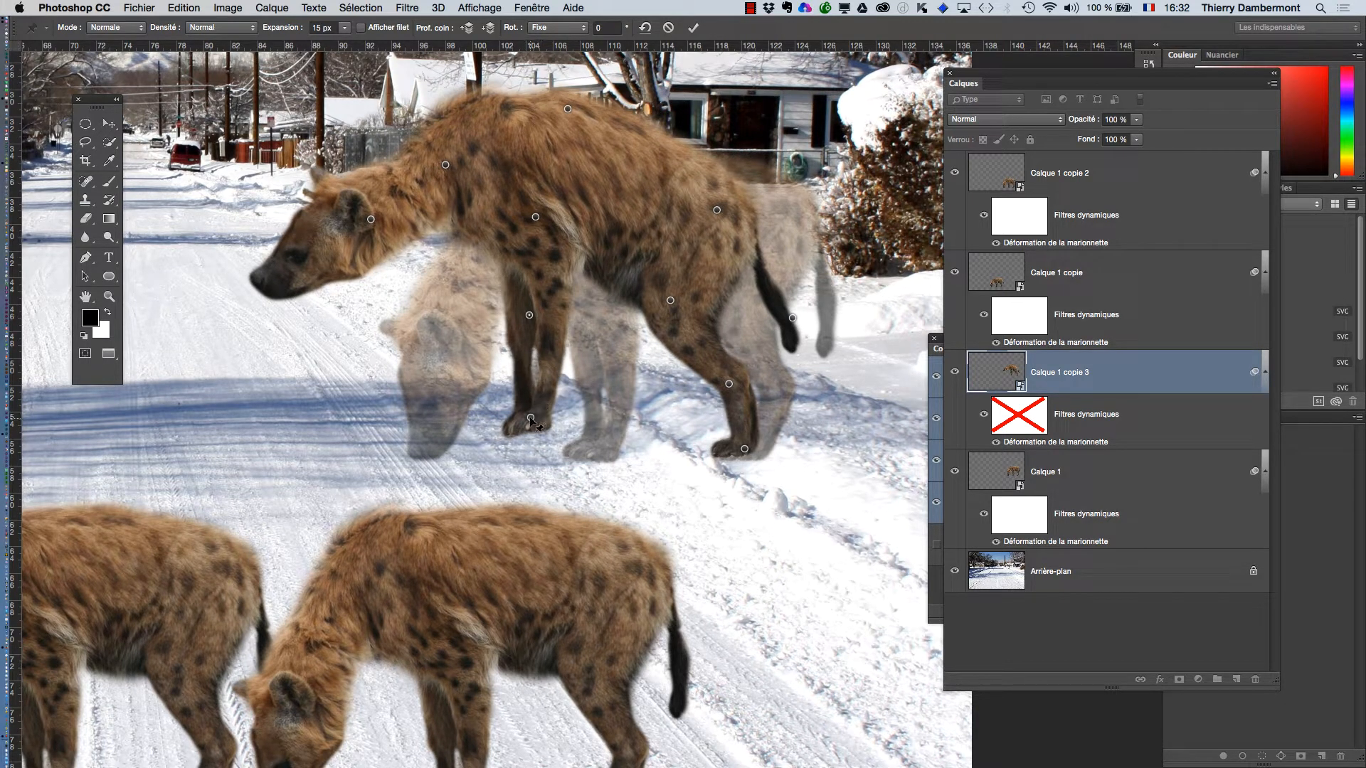
pyautogui.moveTo(530, 418); pyautogui.dragTo(570, 398)
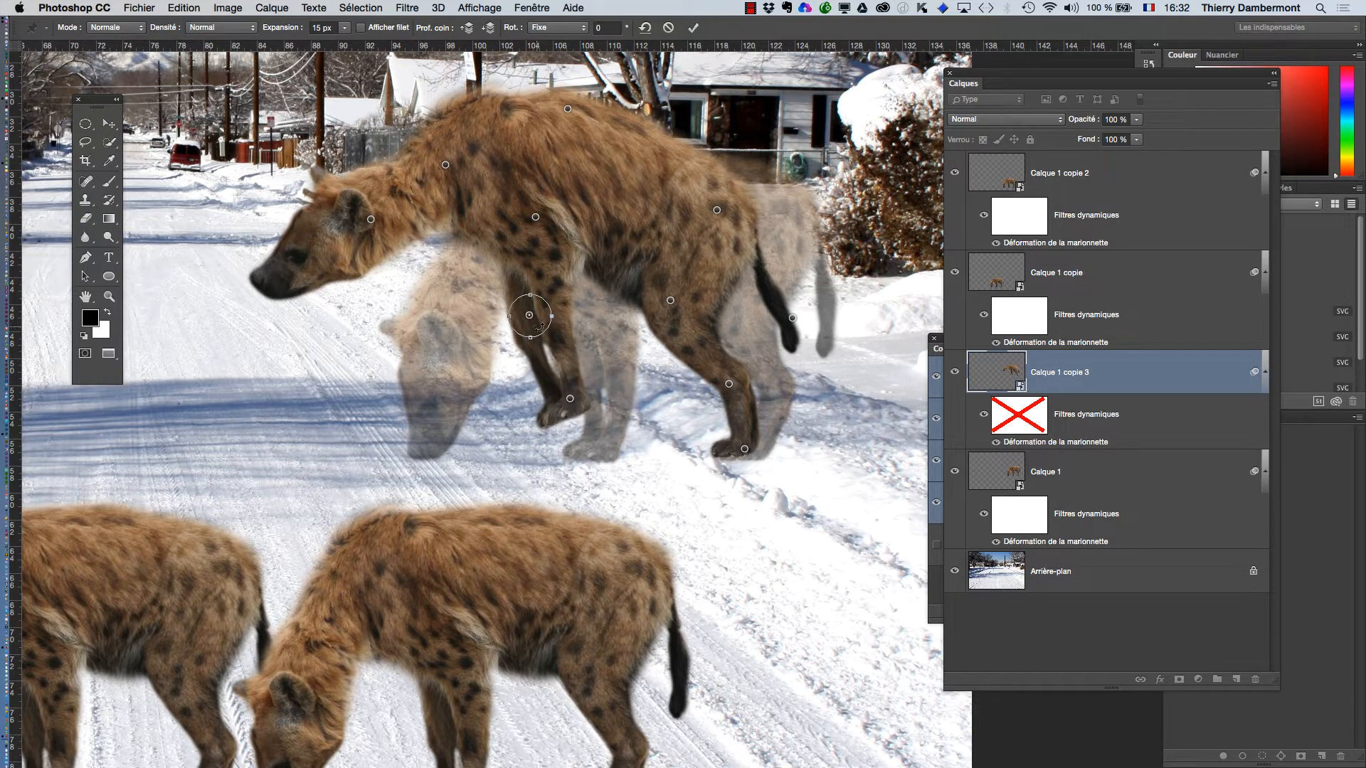
pyautogui.moveTo(539, 326); pyautogui.dragTo(590, 387)
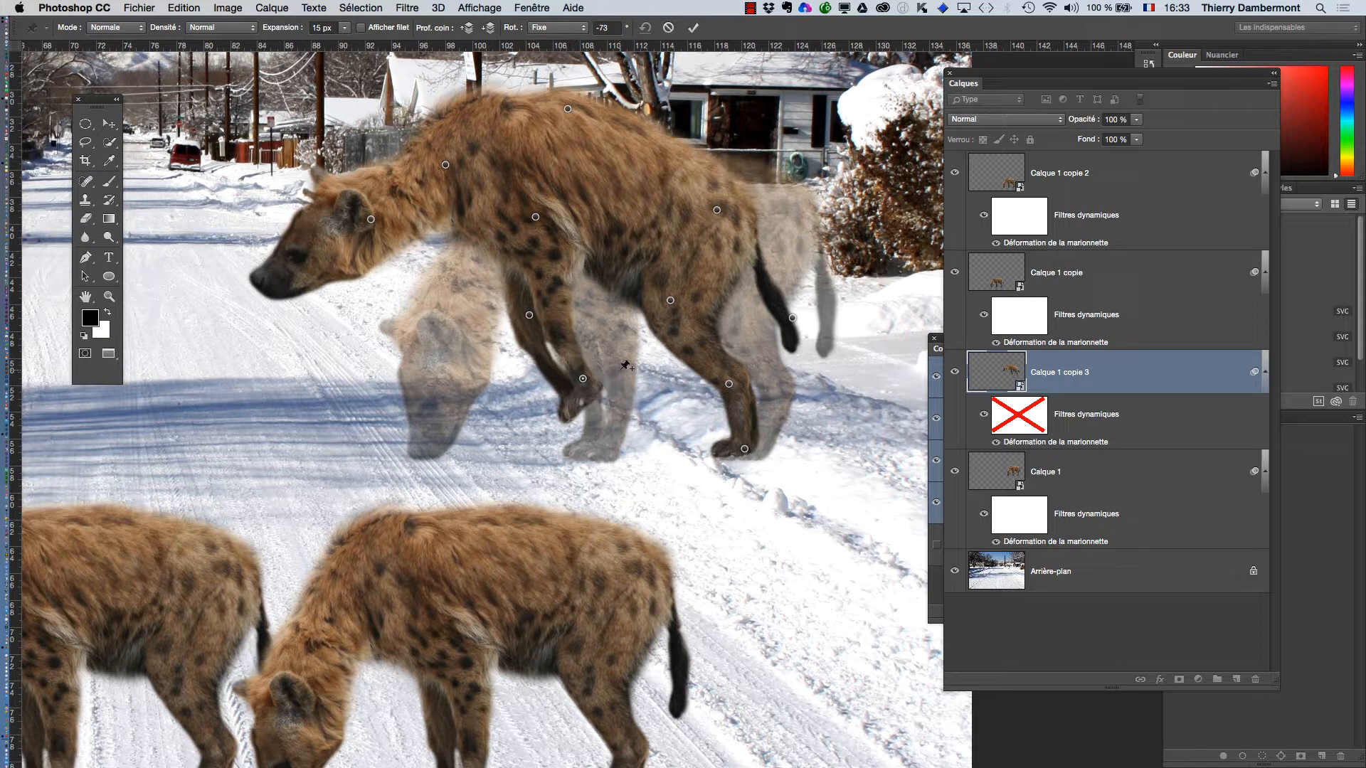
pyautogui.click(526, 306)
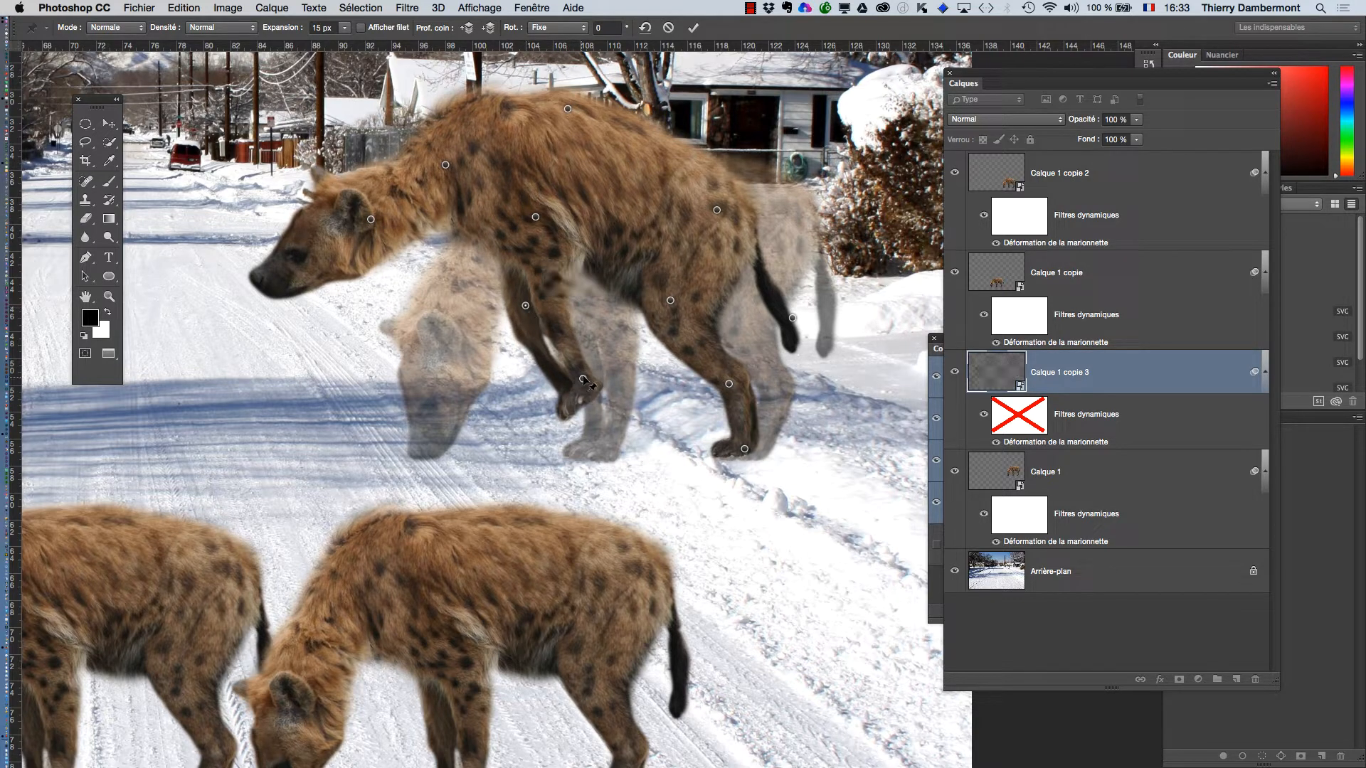
pyautogui.moveTo(581, 374)
pyautogui.mouseDown()
pyautogui.moveTo(578, 361)
pyautogui.moveTo(608, 390)
pyautogui.moveTo(592, 386)
pyautogui.moveTo(597, 396)
pyautogui.mouseUp()
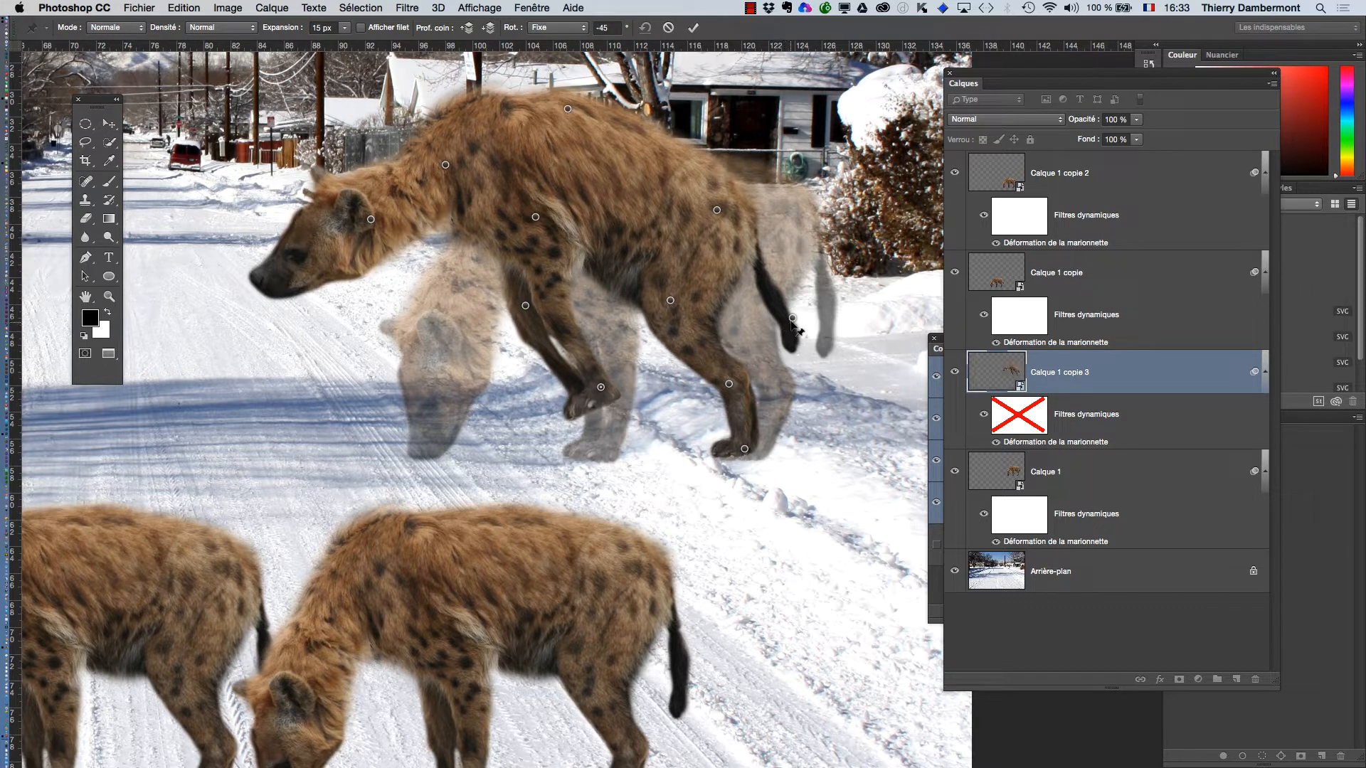
# Raise the hyena's tail until it points backward almost horizontally, and bring the front knee and paw forward with their pins.
pyautogui.moveTo(795, 320); pyautogui.dragTo(815, 256)
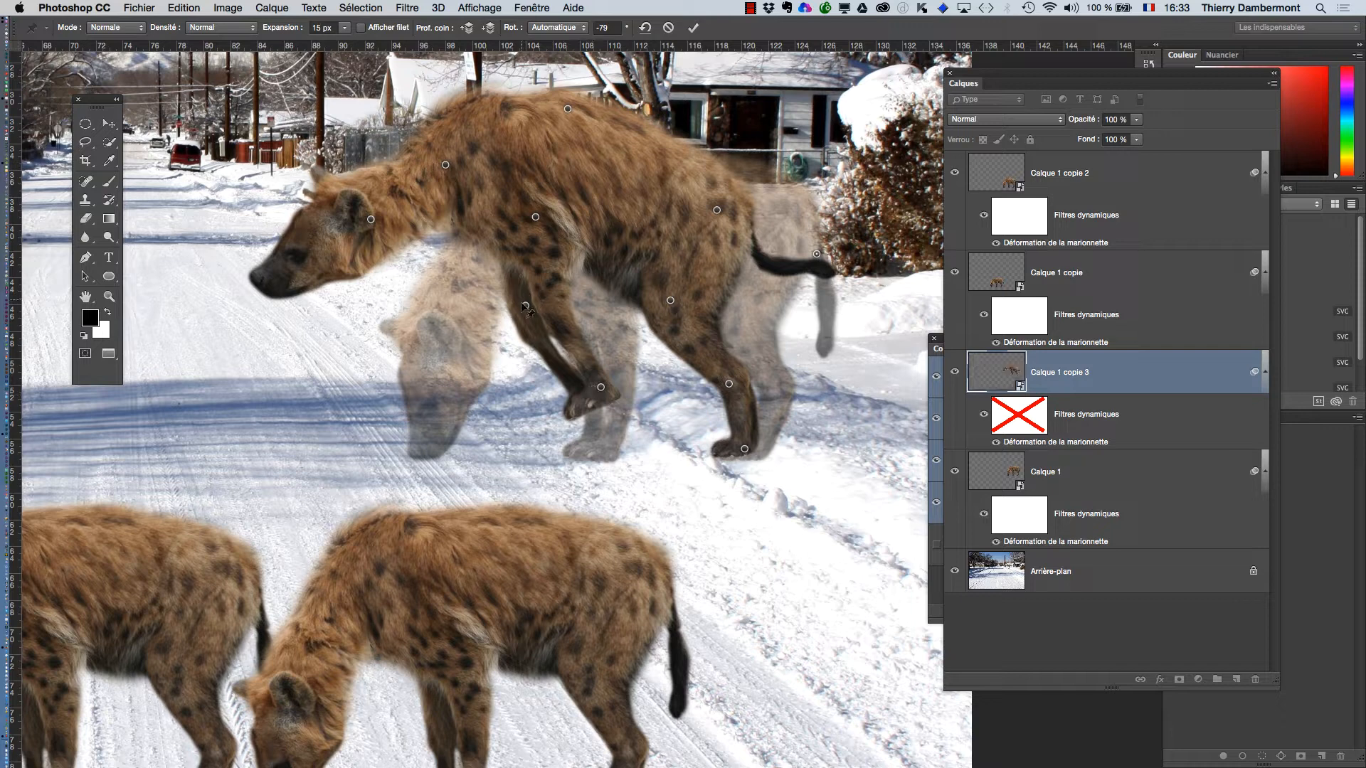
pyautogui.moveTo(525, 306); pyautogui.dragTo(485, 298)
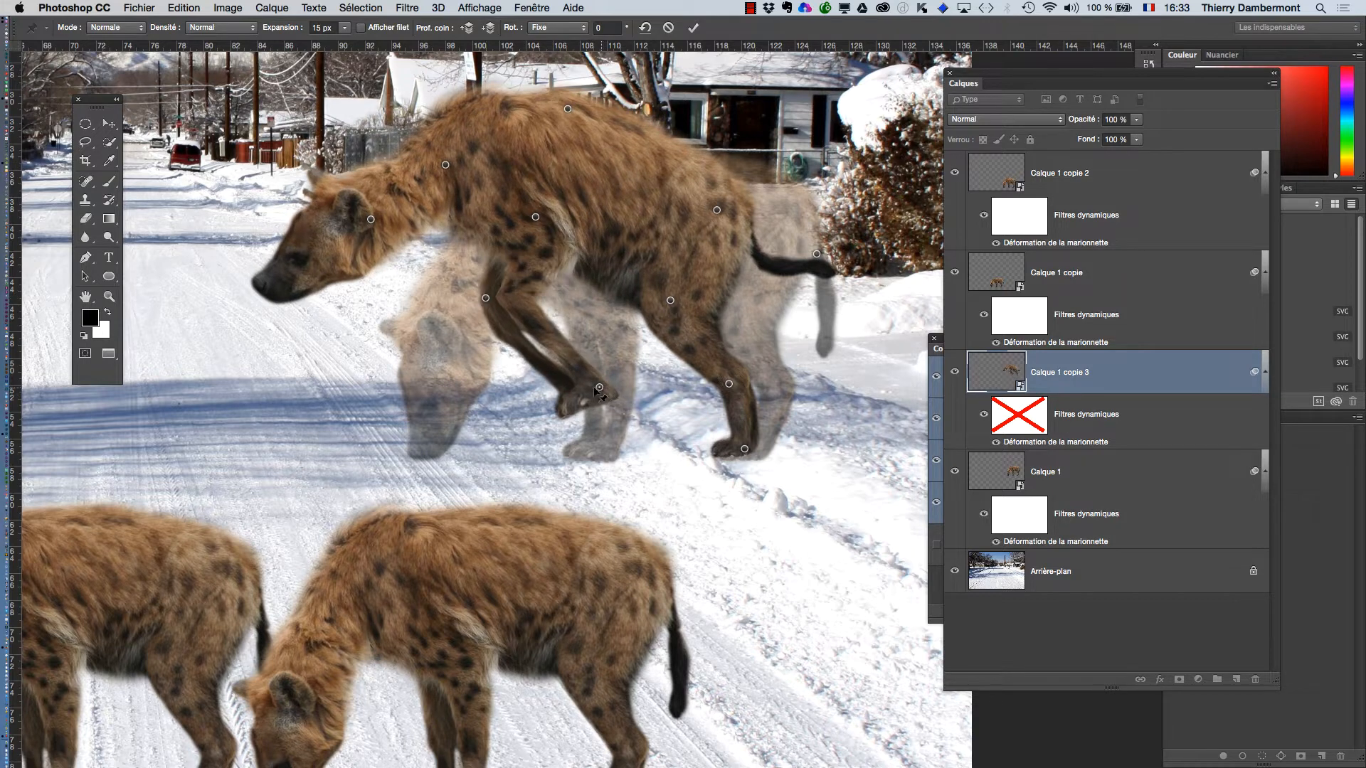
pyautogui.moveTo(599, 387); pyautogui.dragTo(491, 386)
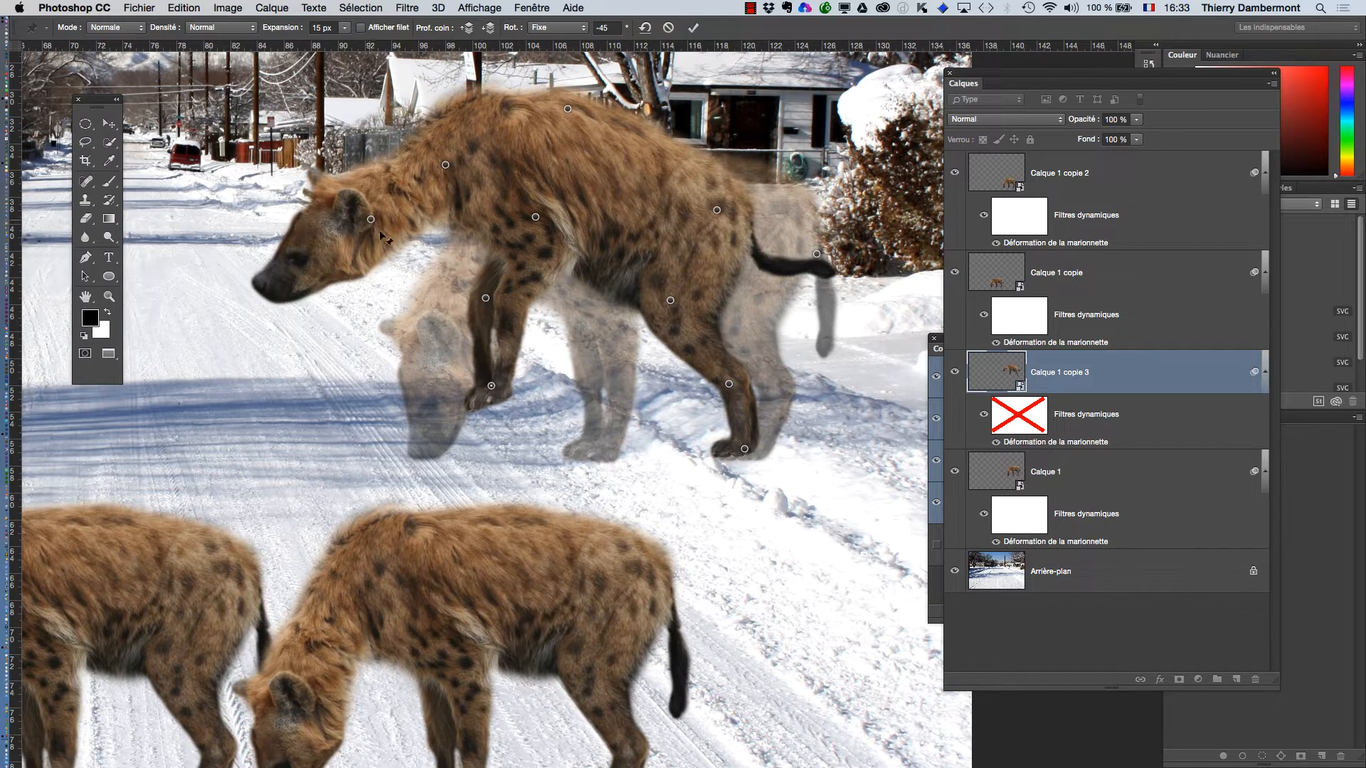
# Lower the hyena's head, nudge the neck and back pins slightly down, and apply the puppet warp.
pyautogui.moveTo(371, 220); pyautogui.dragTo(396, 261)
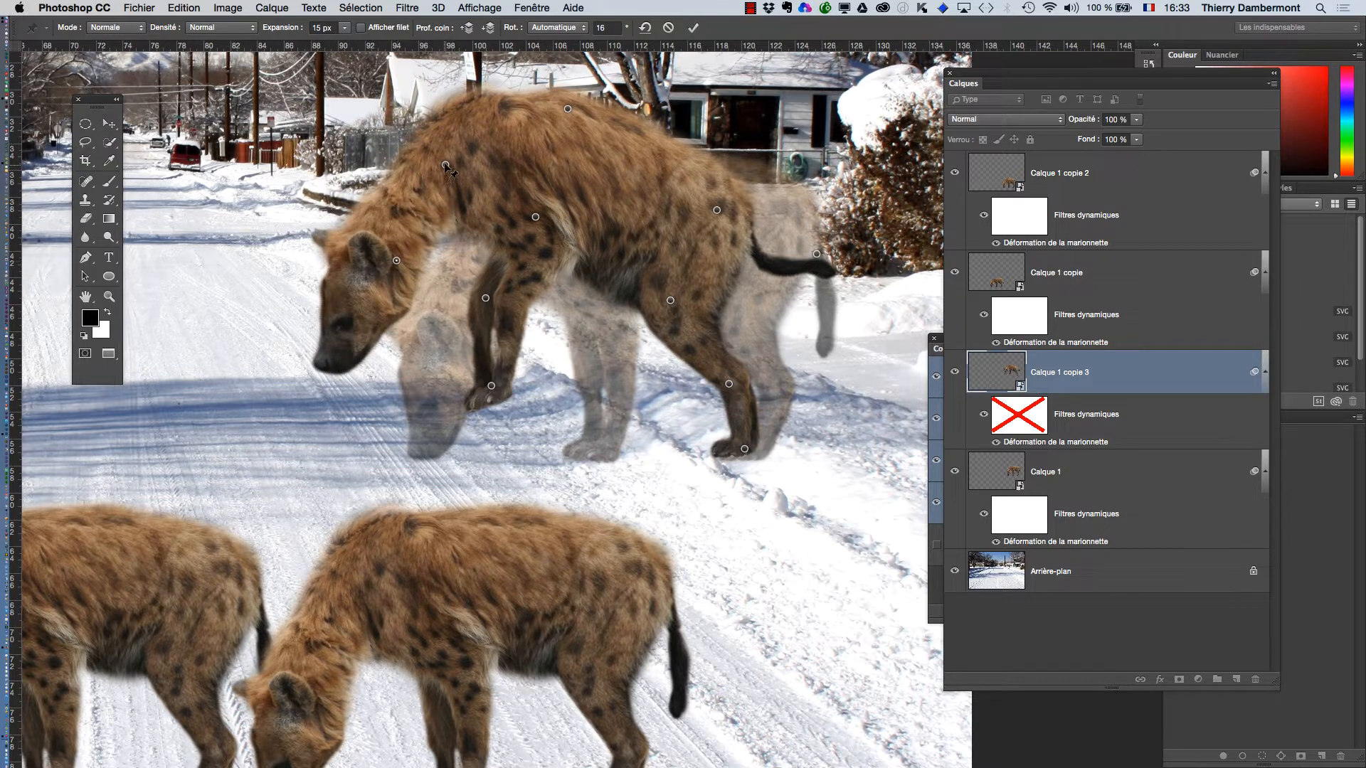
pyautogui.moveTo(446, 165); pyautogui.dragTo(452, 176)
pyautogui.moveTo(567, 111); pyautogui.dragTo(571, 122)
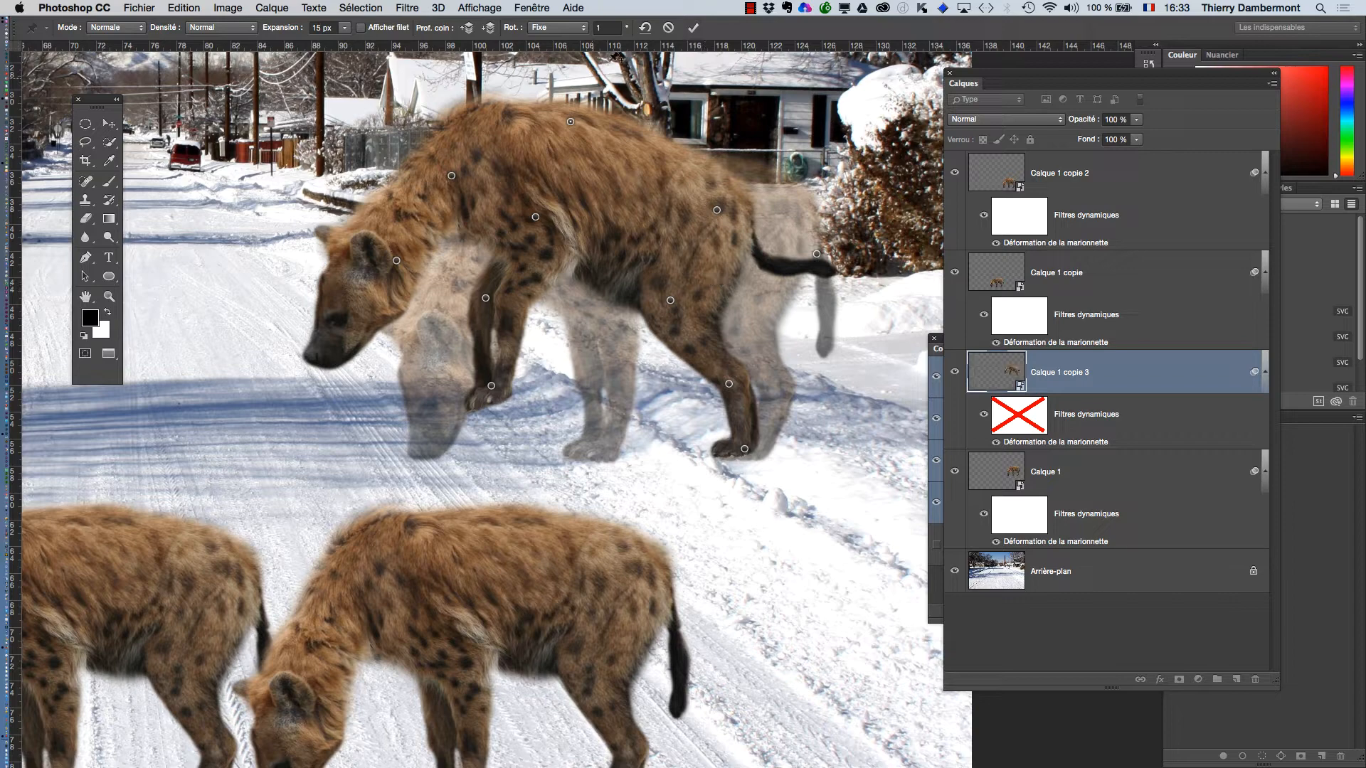
pyautogui.click(693, 28)
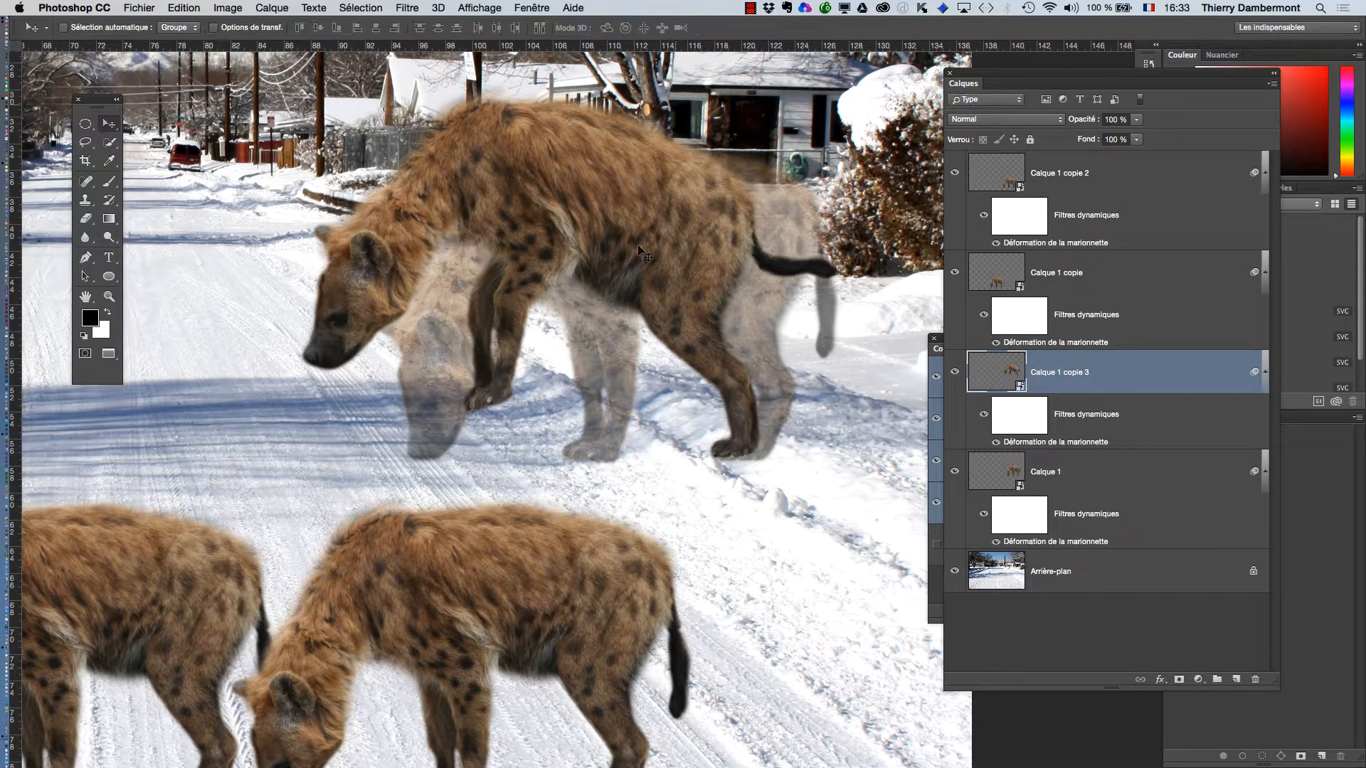
# Toggle the visibility of Calque 1 copie 3 to compare its new pose with the original Calque 1 hyena.
pyautogui.press('super+minus')
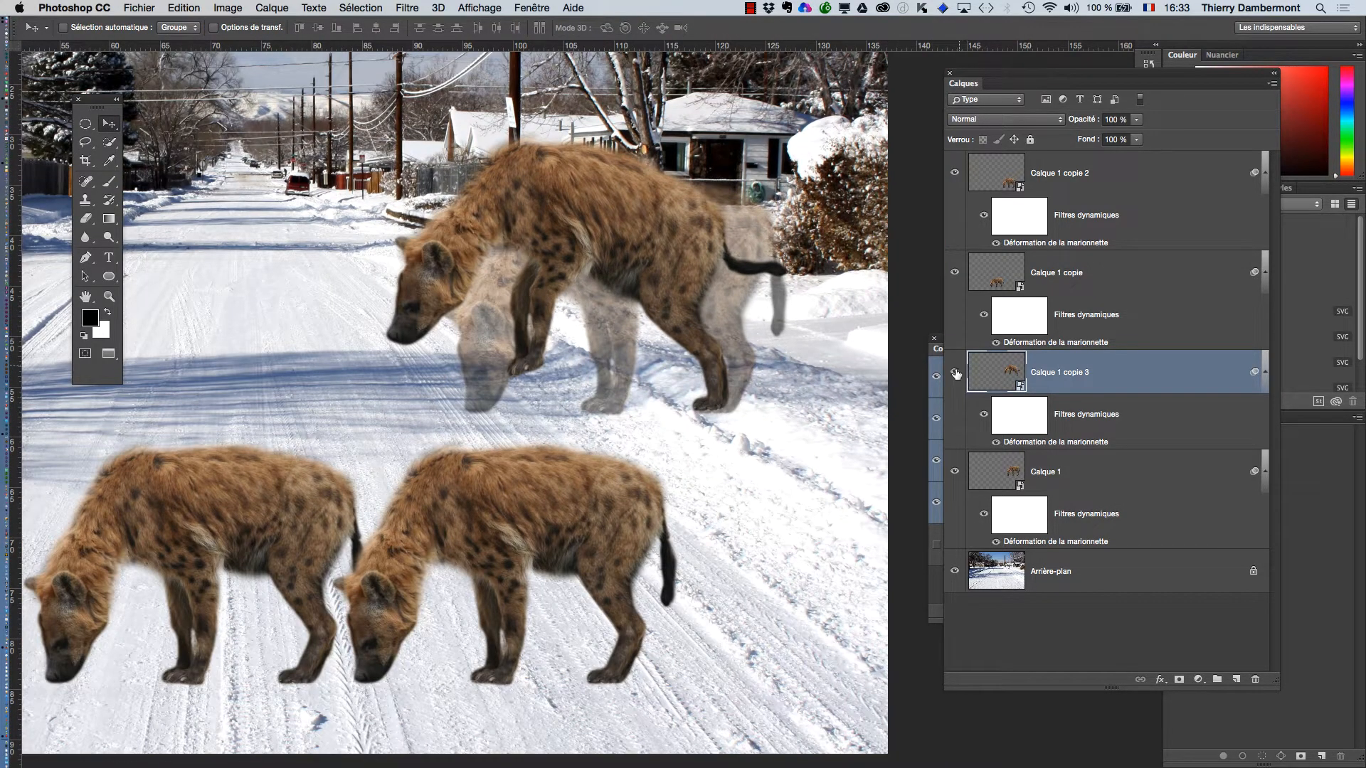
pyautogui.click(955, 374)
pyautogui.click(955, 374)
pyautogui.click(956, 374)
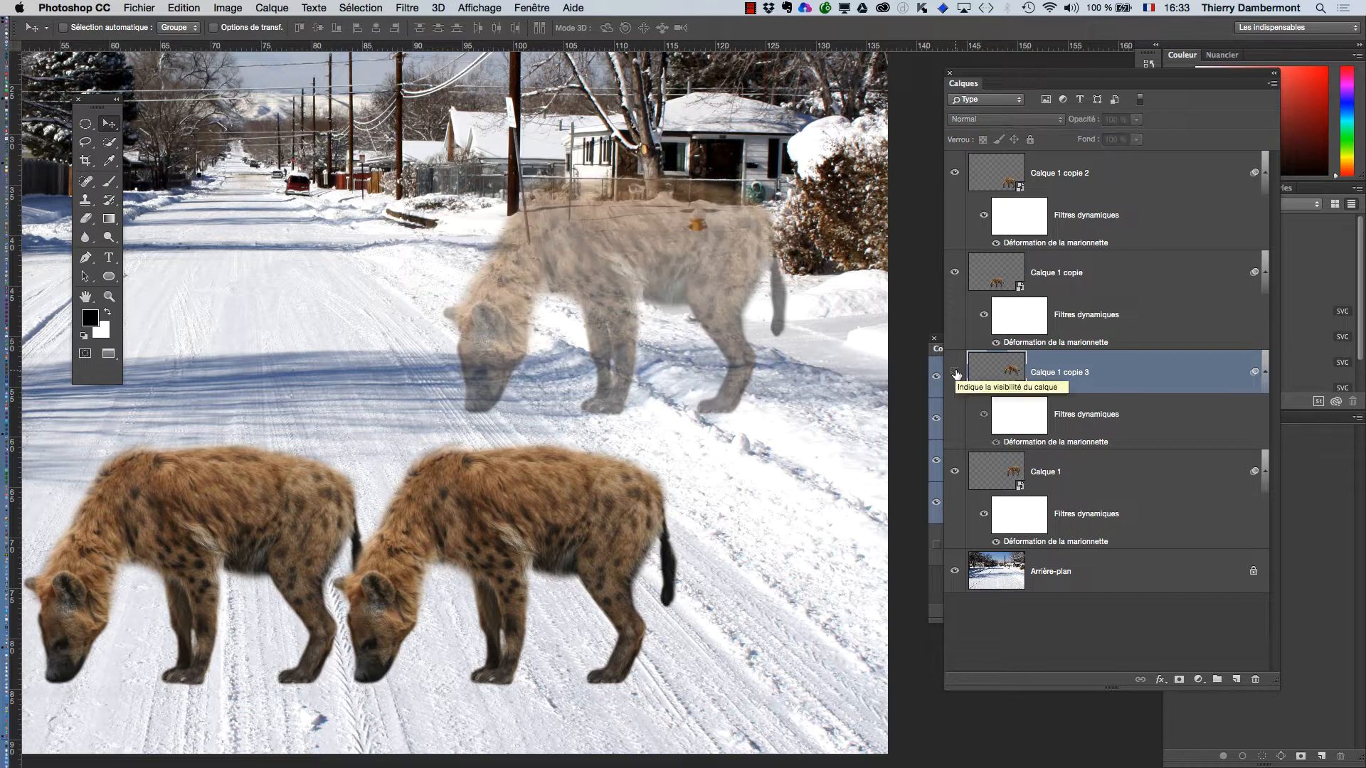
pyautogui.click(956, 374)
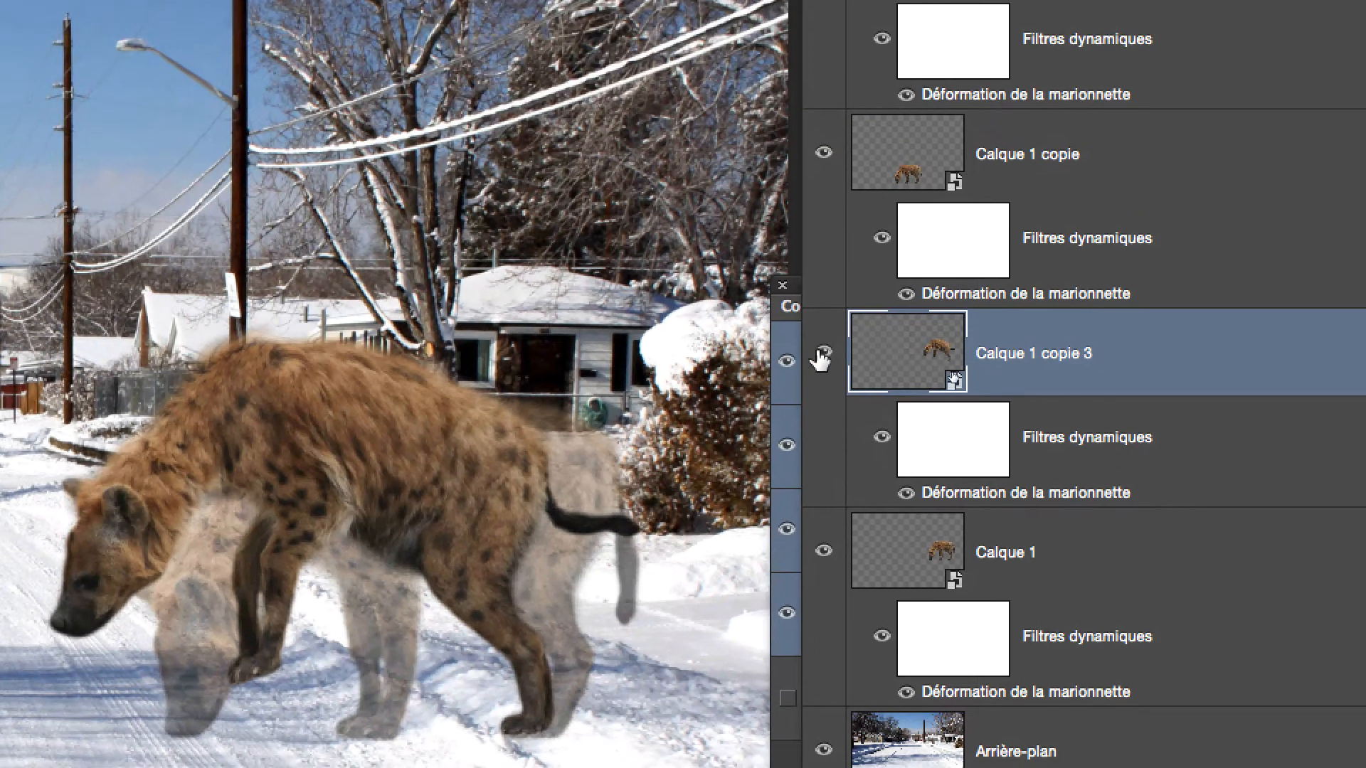
pyautogui.click(822, 354)
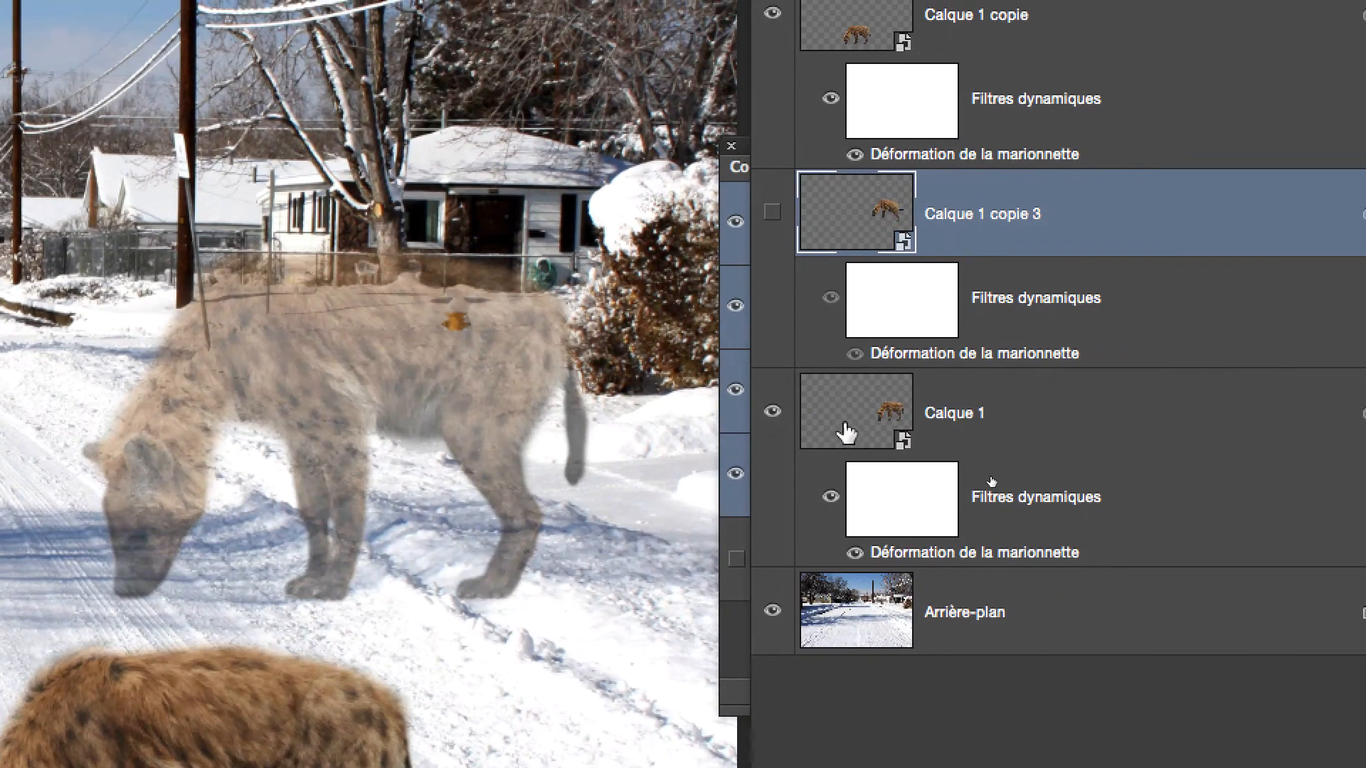
pyautogui.click(989, 413)
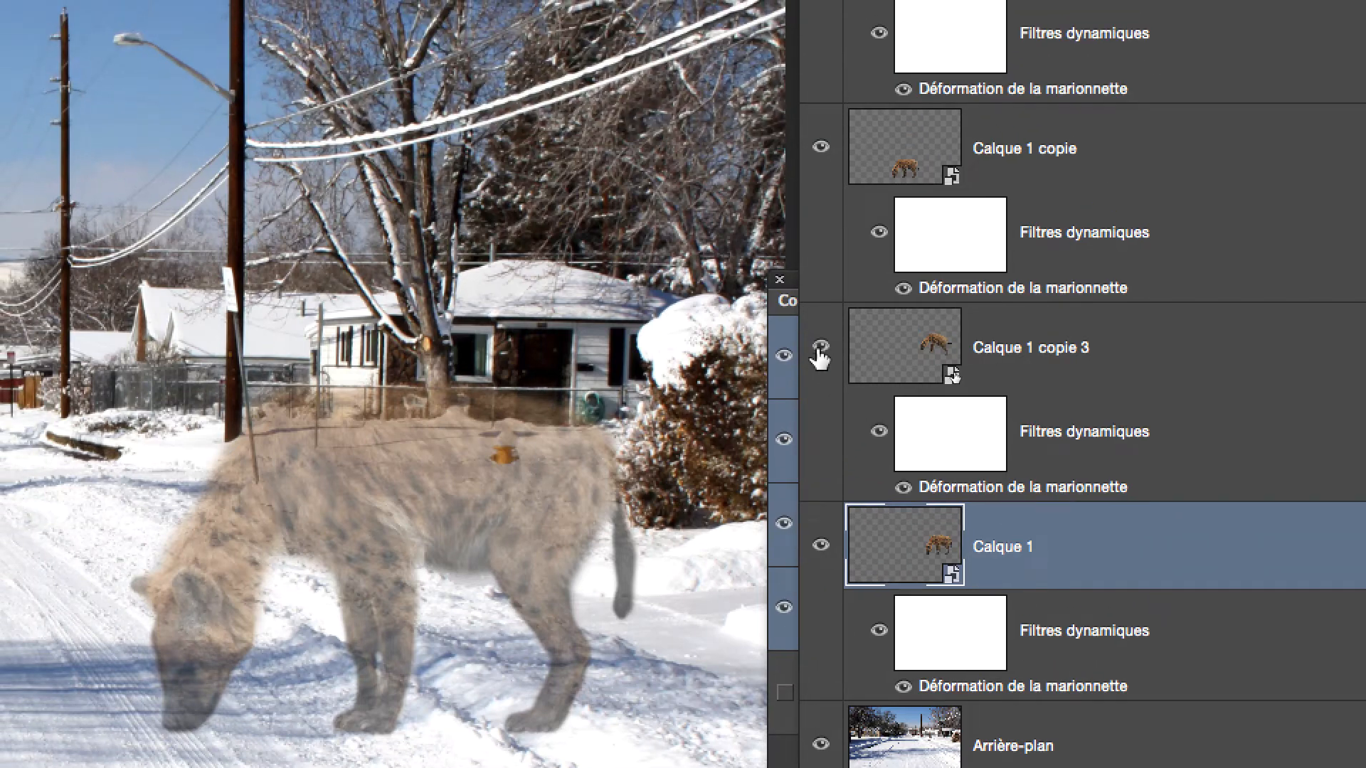
pyautogui.click(812, 328)
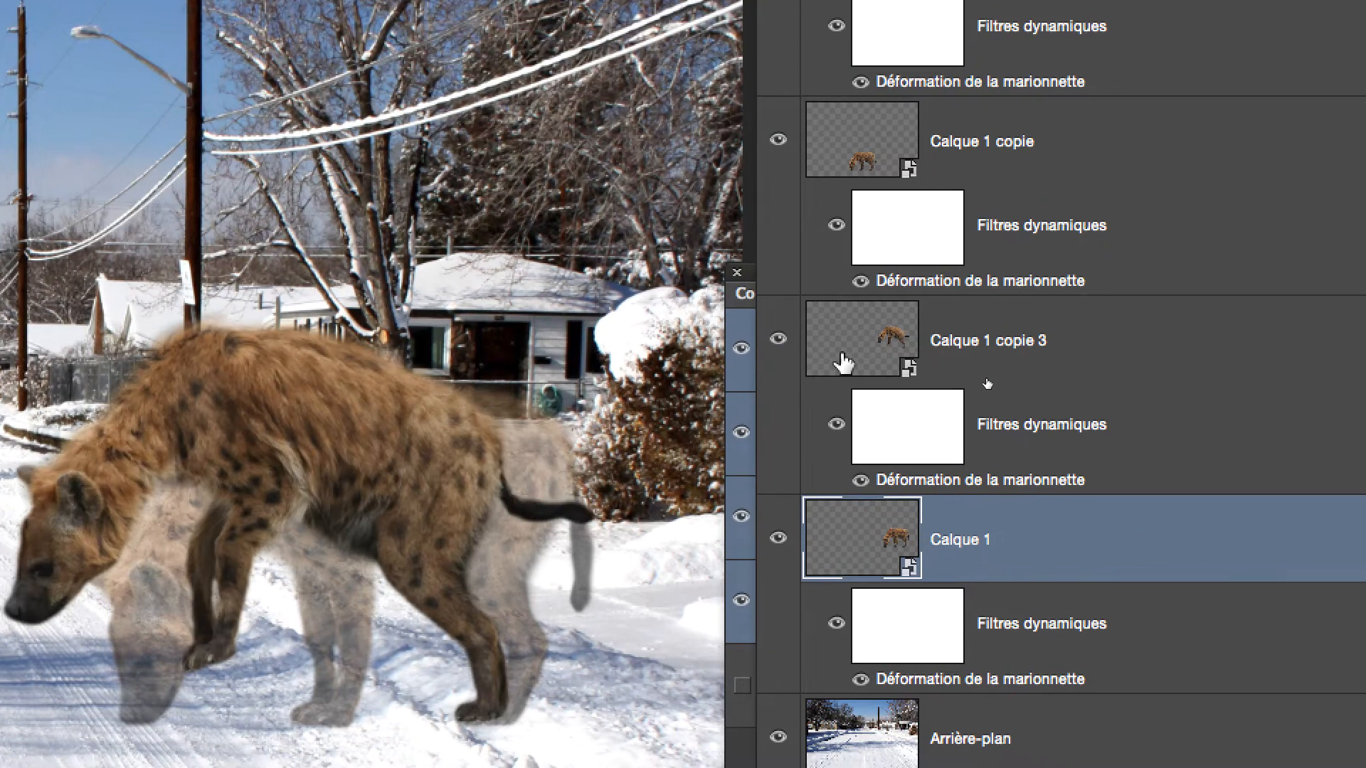
pyautogui.click(889, 354)
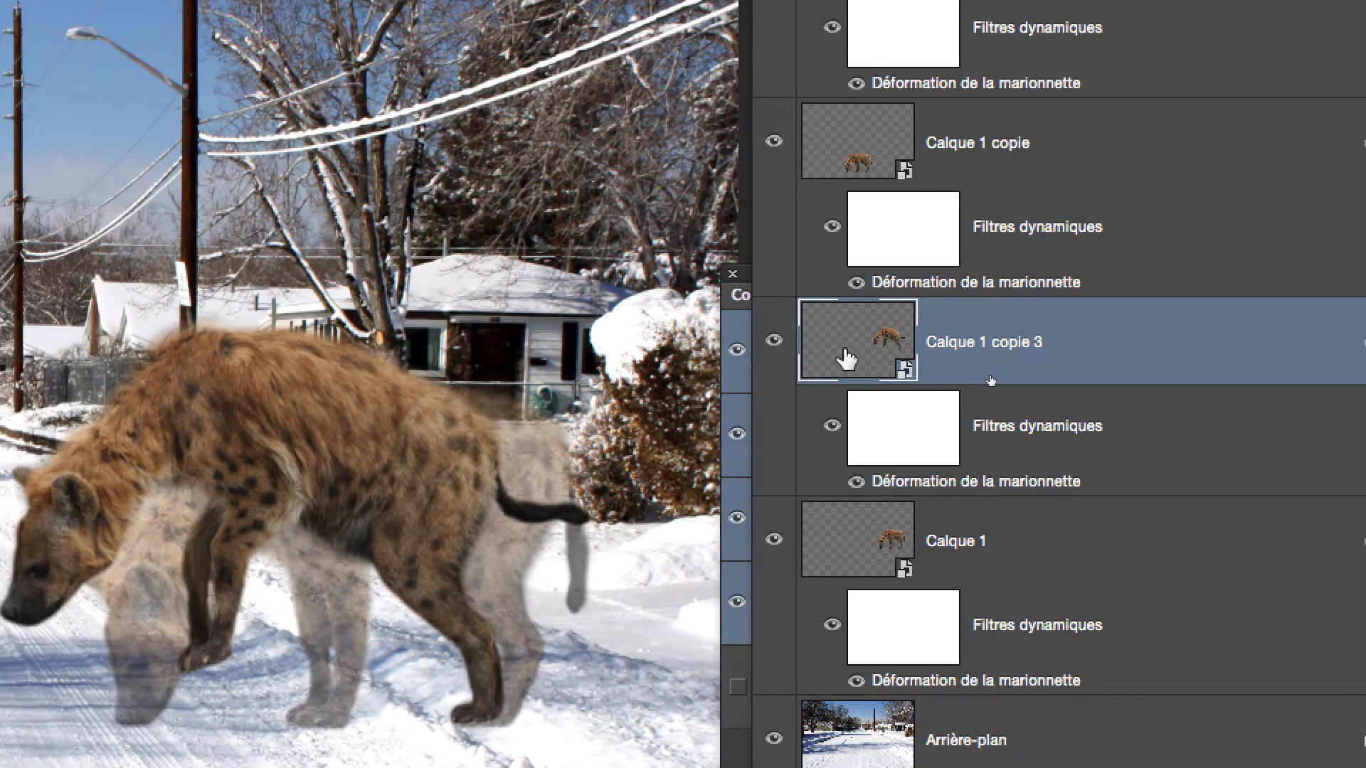
# Duplicate the Calque 1 copie 3 smart object, and lower the opacity of Calque 1 copie 3 to 57%.
pyautogui.moveTo(847, 359); pyautogui.dragTo(1024, 544)
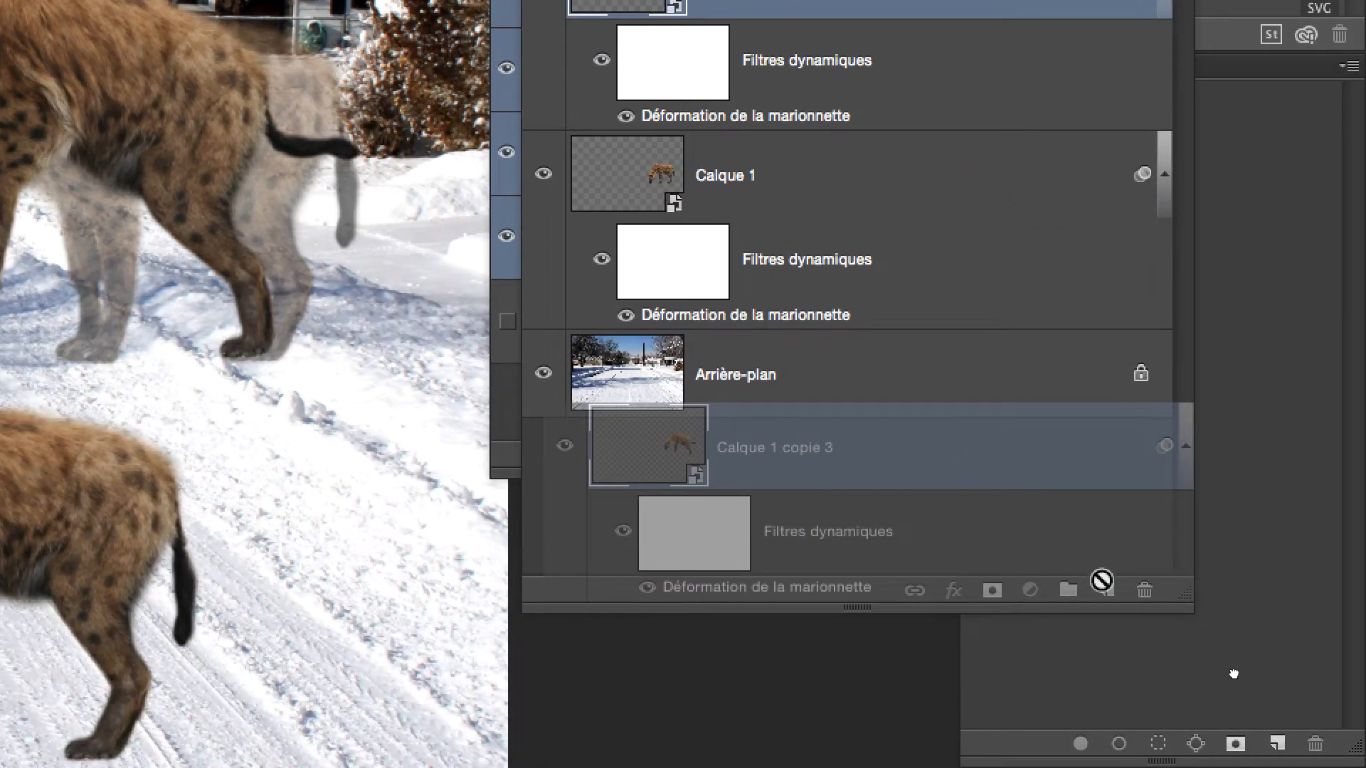
pyautogui.moveTo(1104, 585); pyautogui.dragTo(1103, 588)
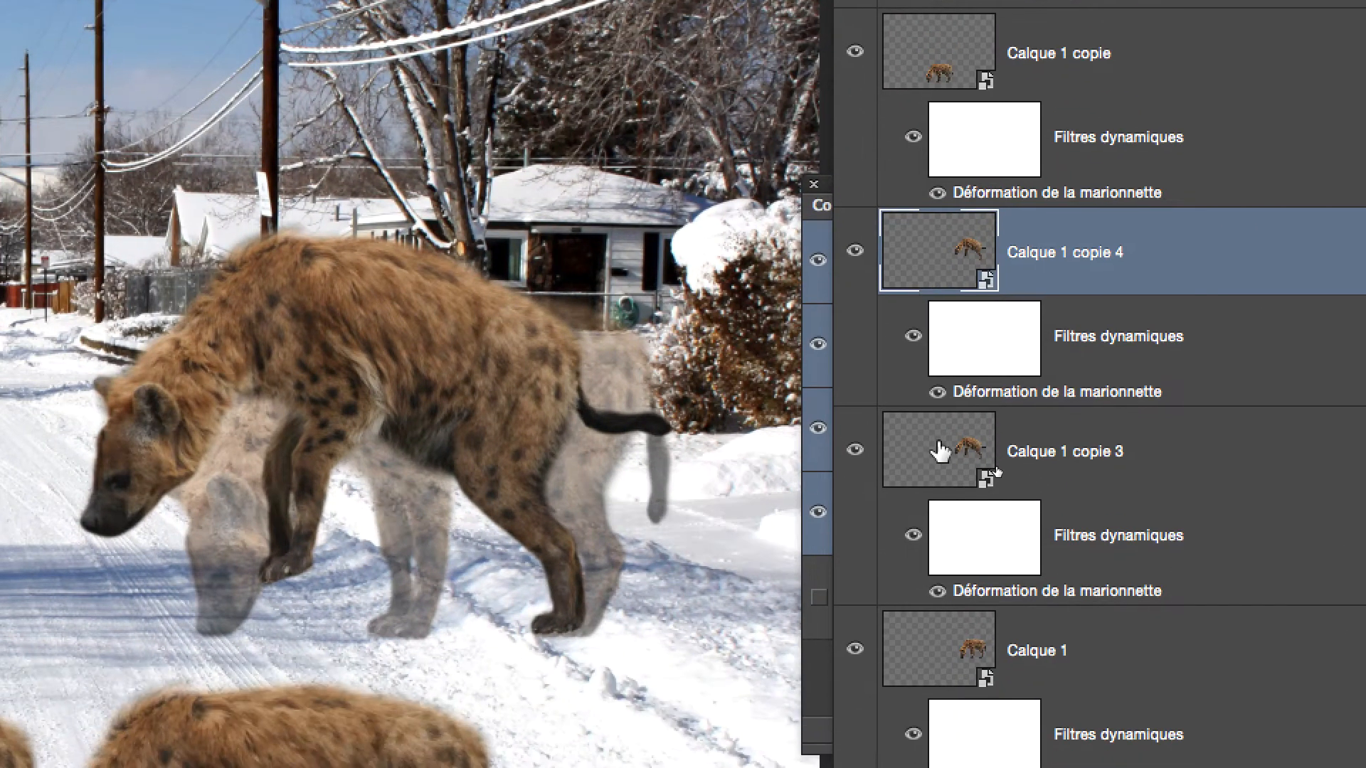
pyautogui.click(949, 521)
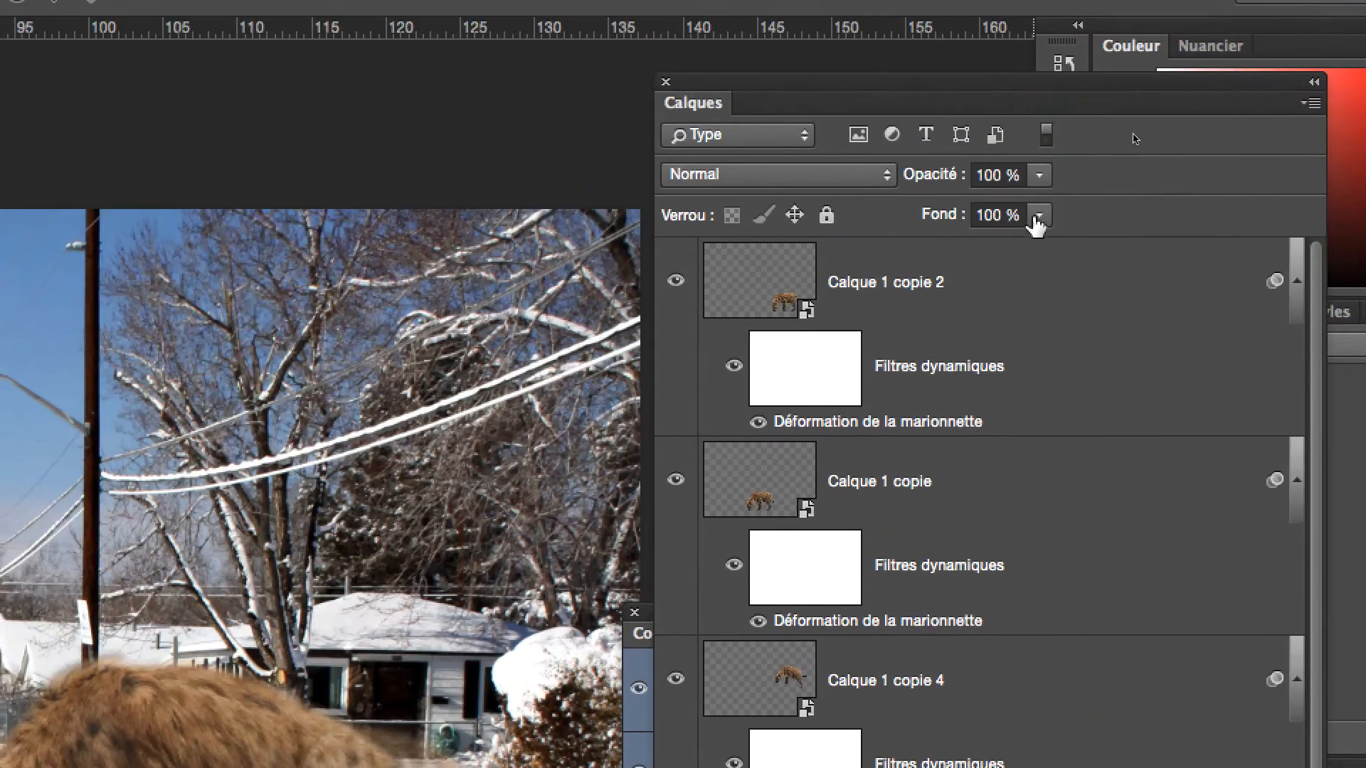
pyautogui.moveTo(1037, 216); pyautogui.dragTo(985, 227)
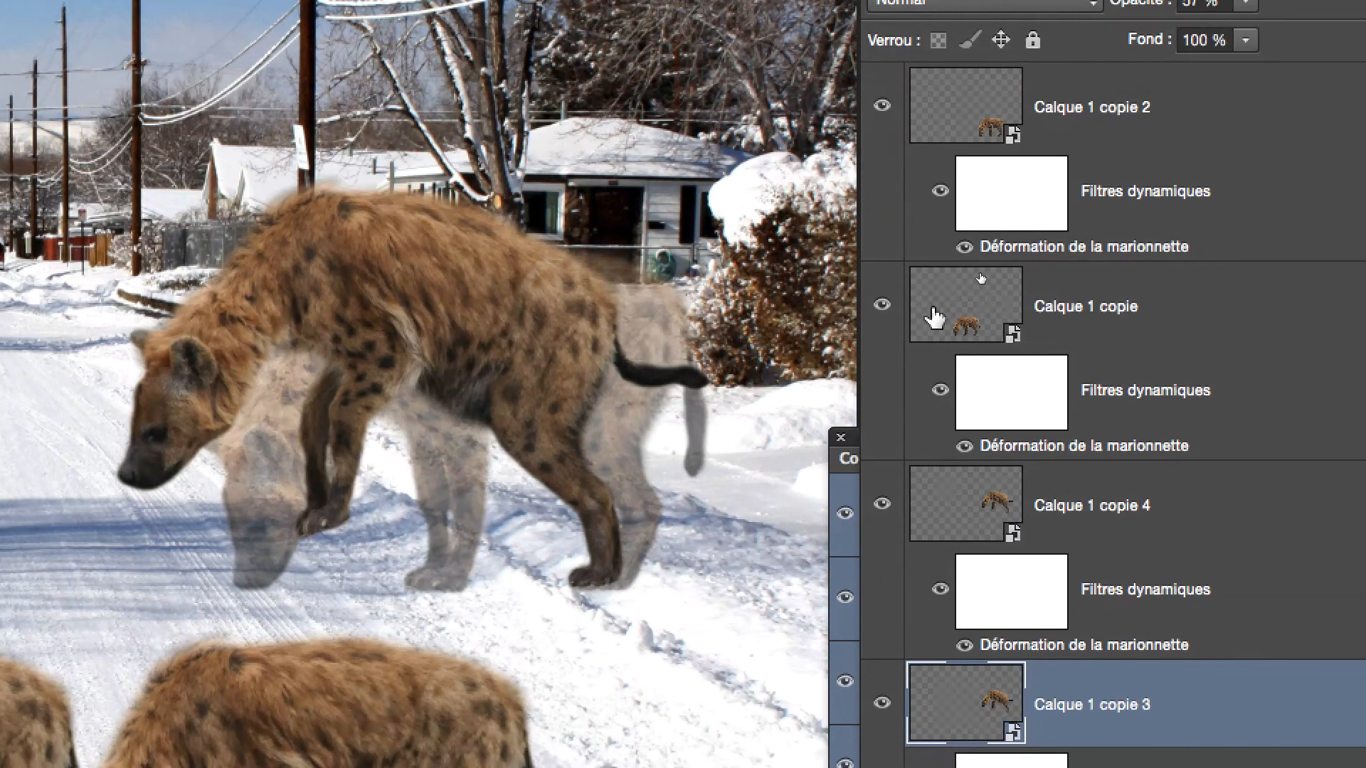
# Select the Calque 1 copie 4 hyena and move it to the left, onto the street away from the semi-transparent hyenas.
pyautogui.click(934, 318)
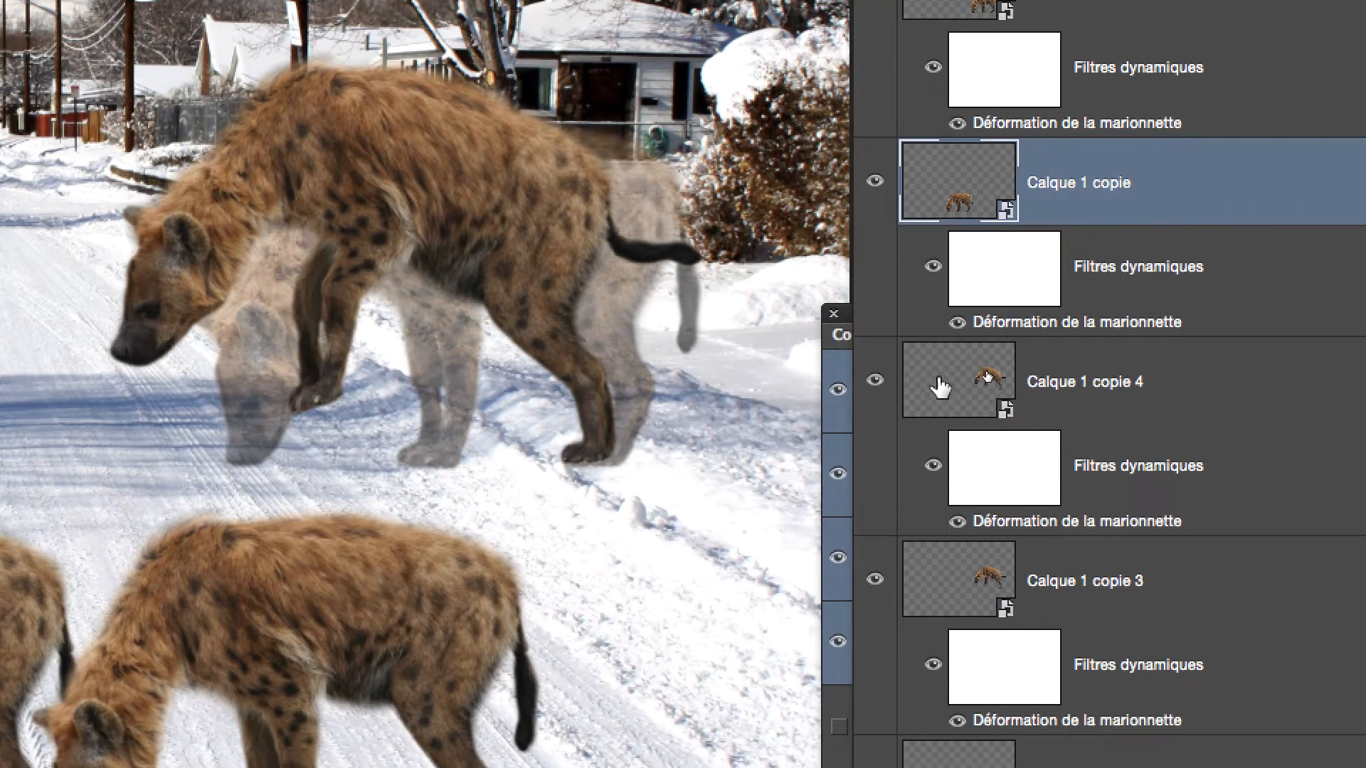
pyautogui.click(939, 386)
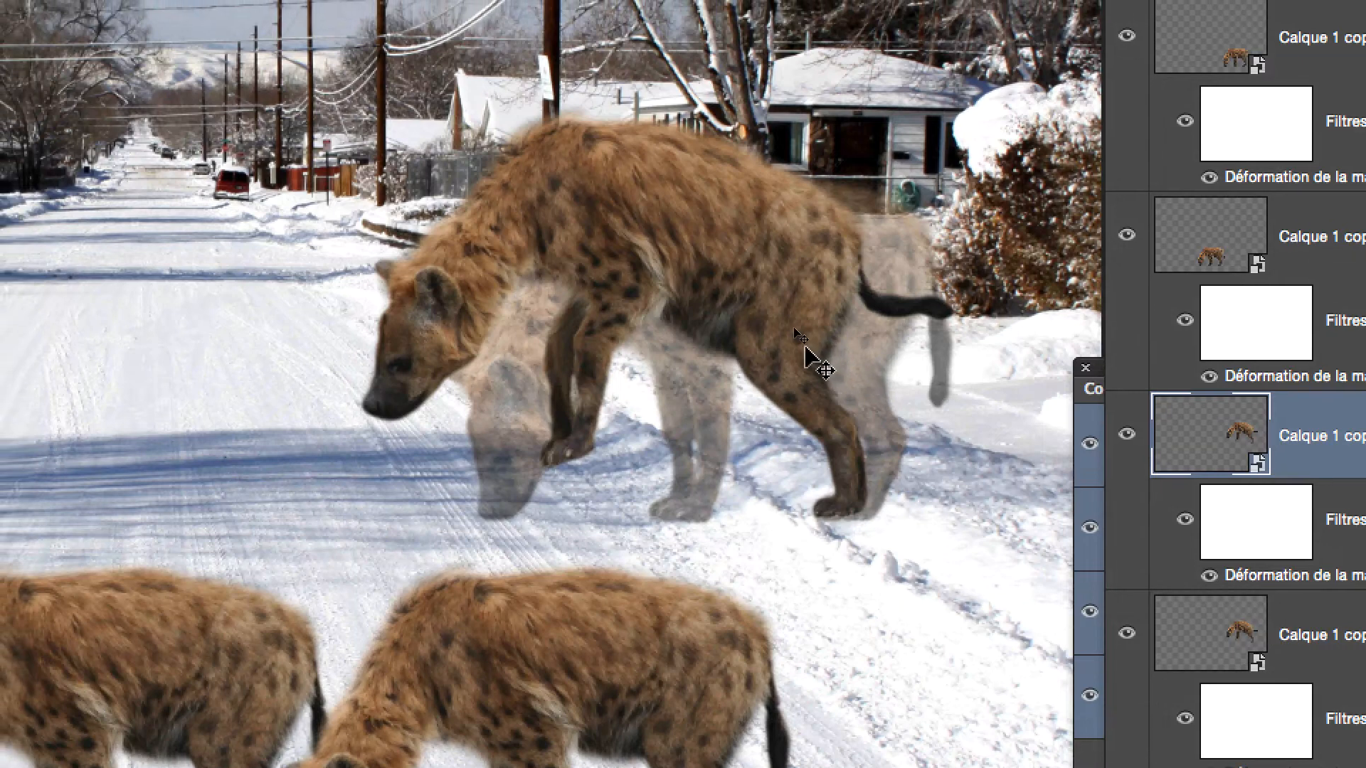
pyautogui.moveTo(561, 308); pyautogui.dragTo(408, 304)
pyautogui.moveTo(755, 349); pyautogui.dragTo(380, 352)
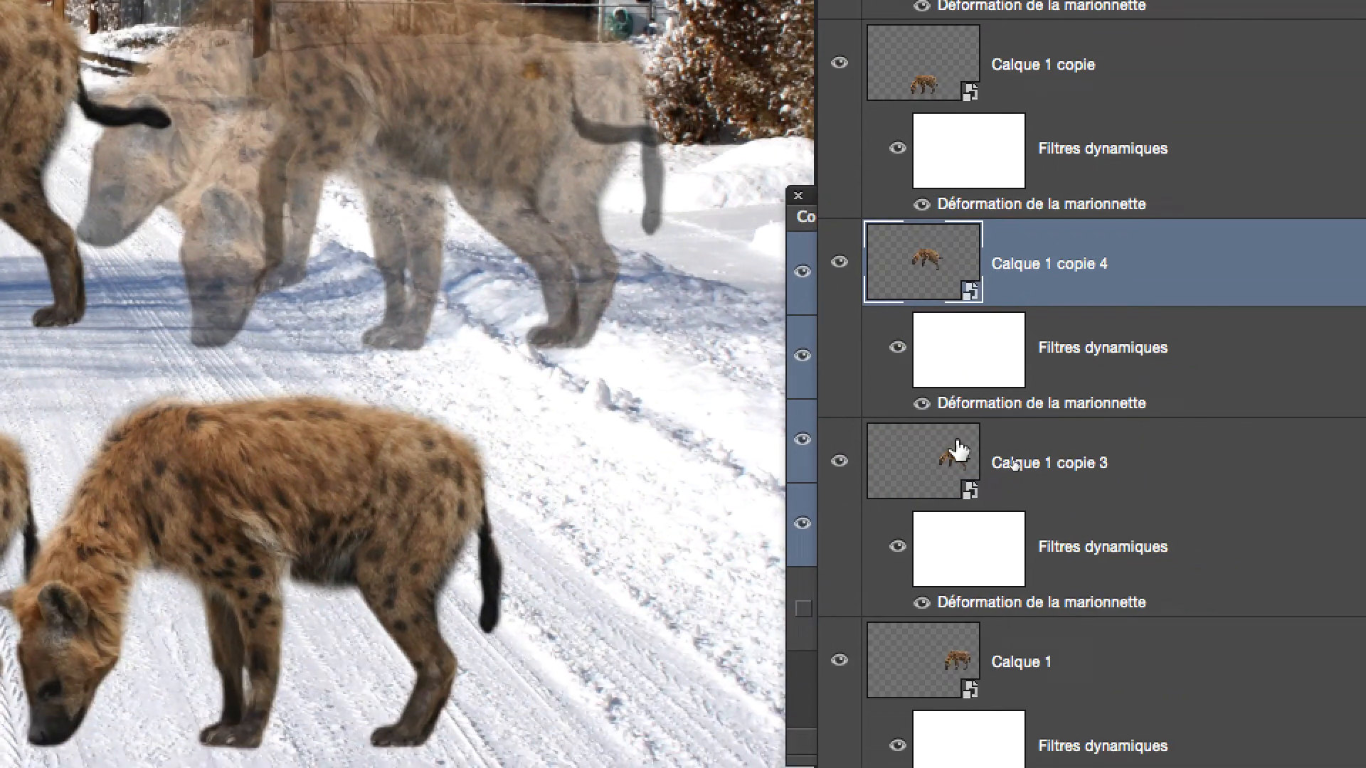
# Set the opacity of the Calque 1 copie 3 layer to 70% and hide the Calque 1 layer.
pyautogui.click(1108, 603)
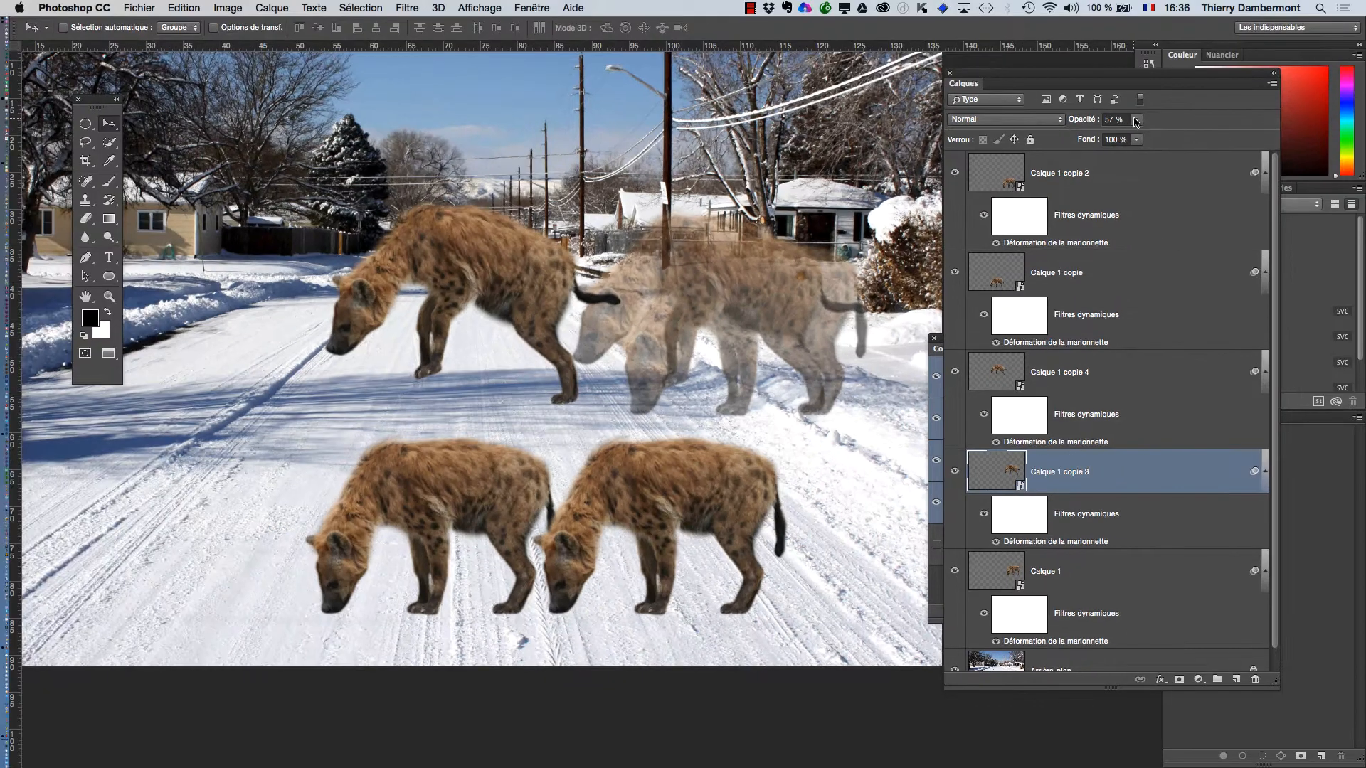
pyautogui.moveTo(1161, 137)
pyautogui.mouseDown()
pyautogui.moveTo(1127, 135)
pyautogui.moveTo(1147, 138)
pyautogui.mouseUp()
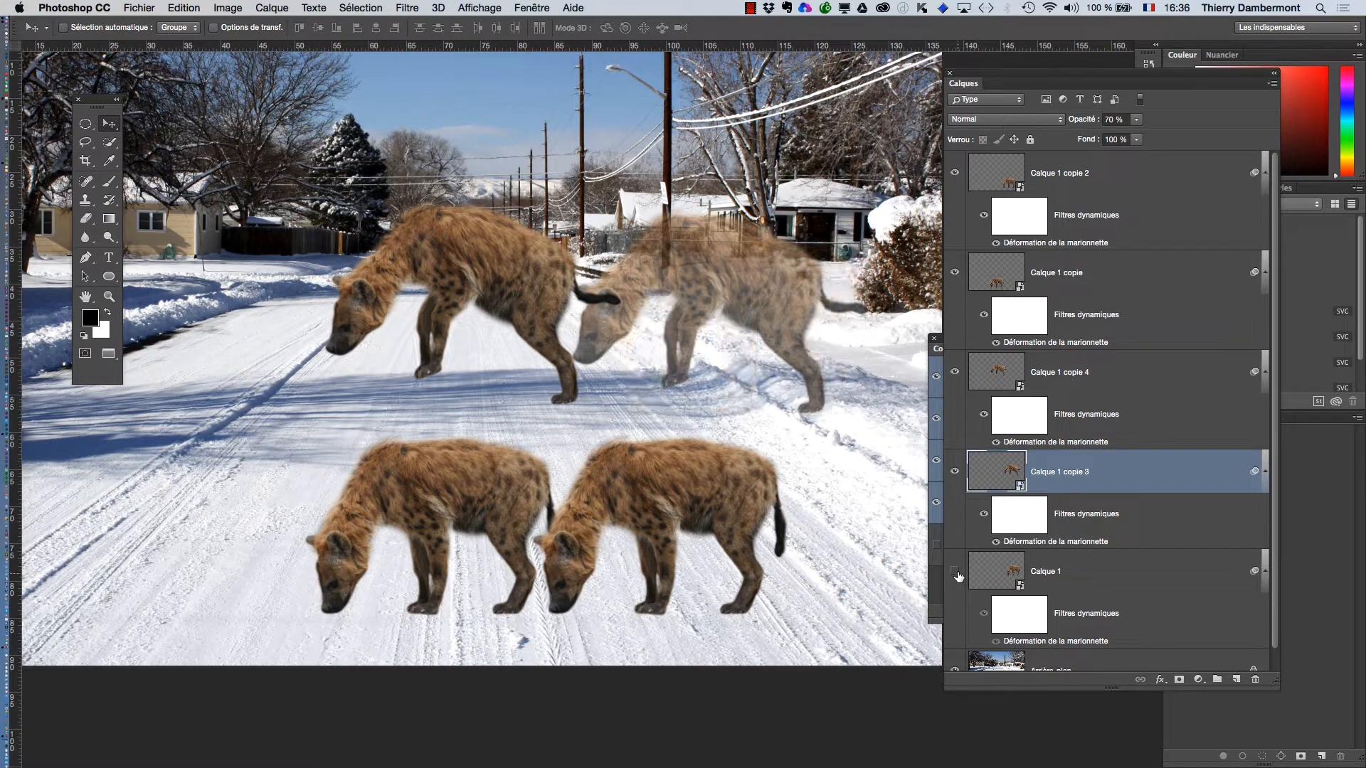
# Move the hyena on Calque 1 copie 4 about 25 cm across so it partly overlaps the faded hyena.
pyautogui.click(993, 375)
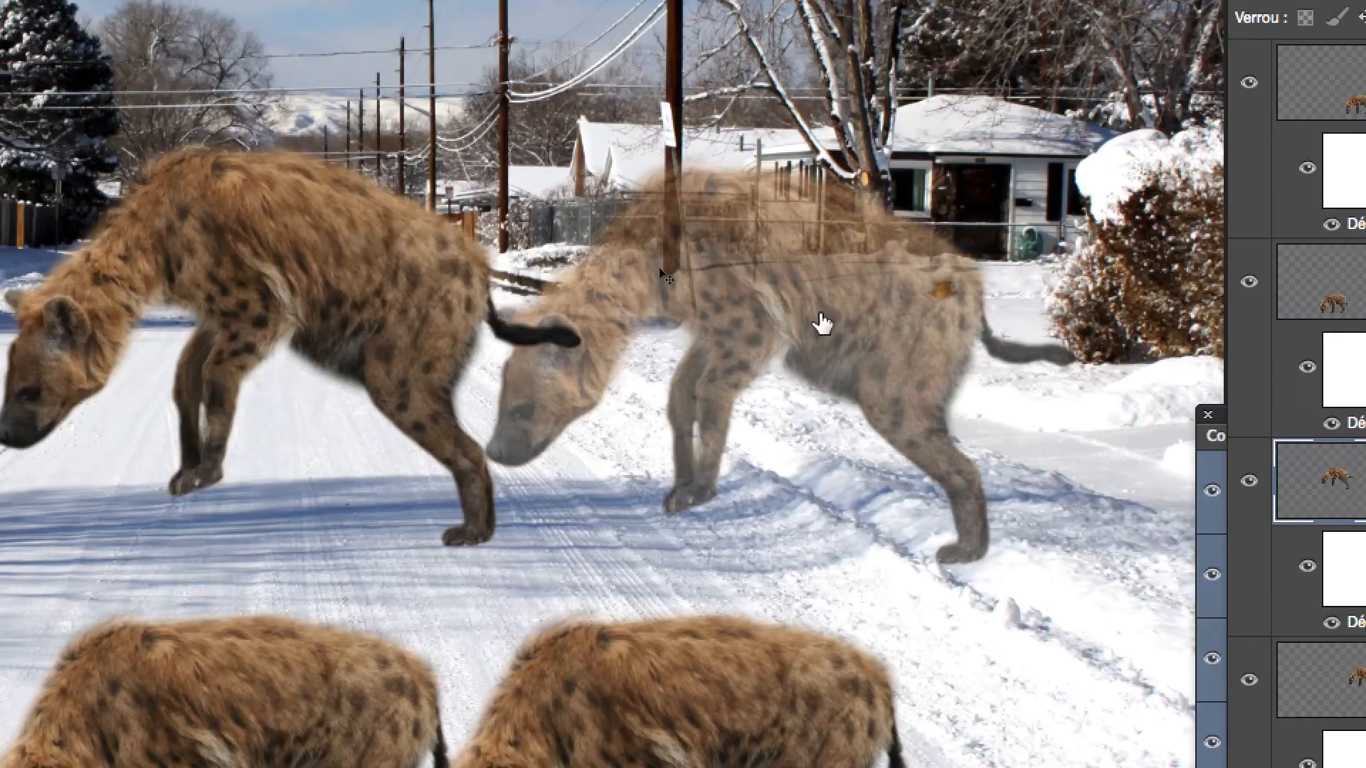
pyautogui.moveTo(384, 249); pyautogui.dragTo(673, 243)
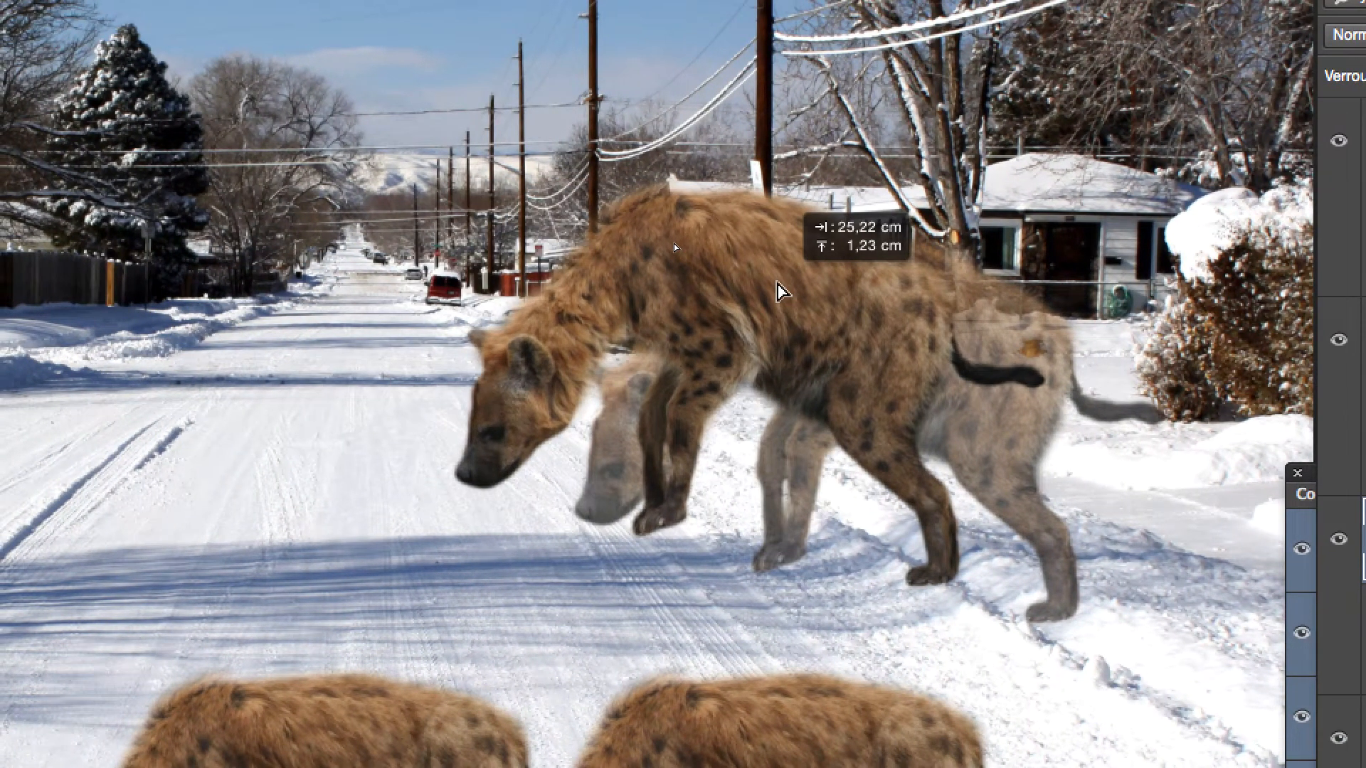
pyautogui.press('super+t')
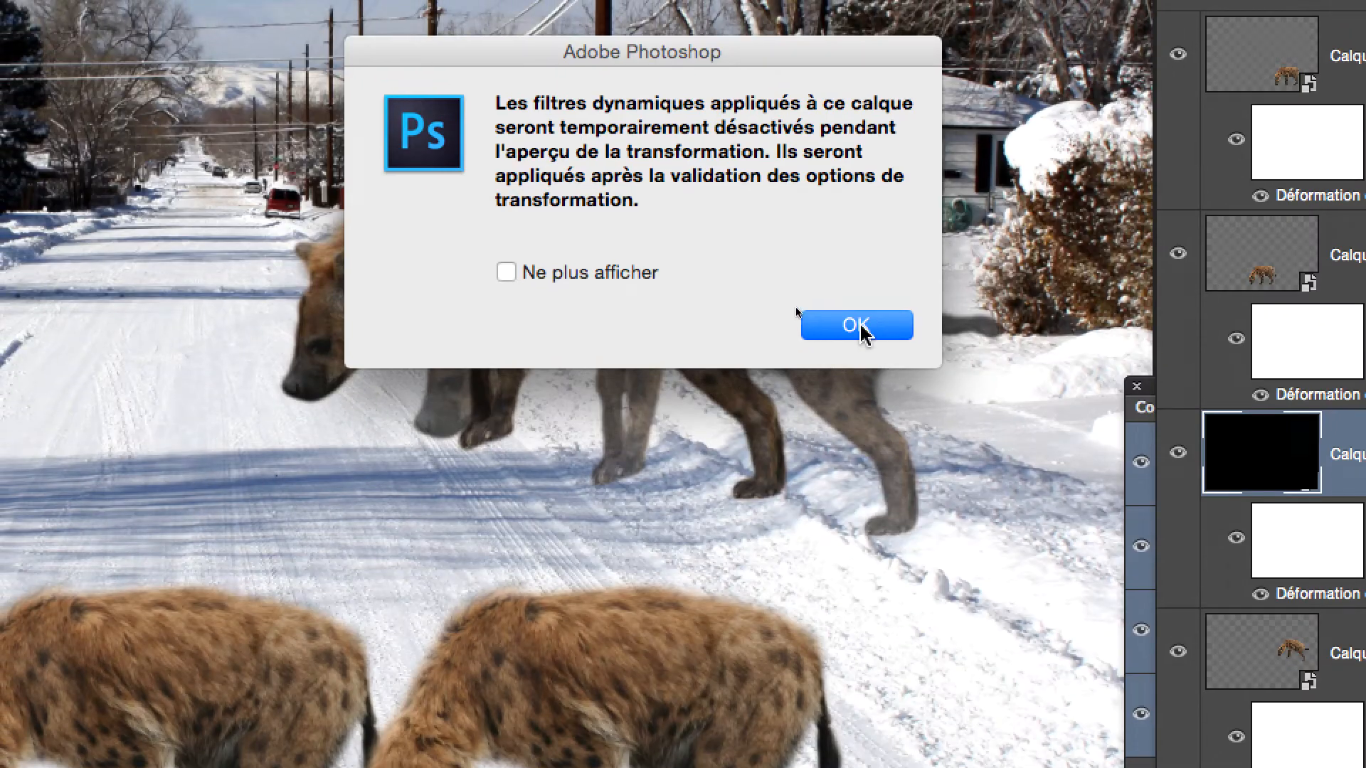
pyautogui.click(856, 327)
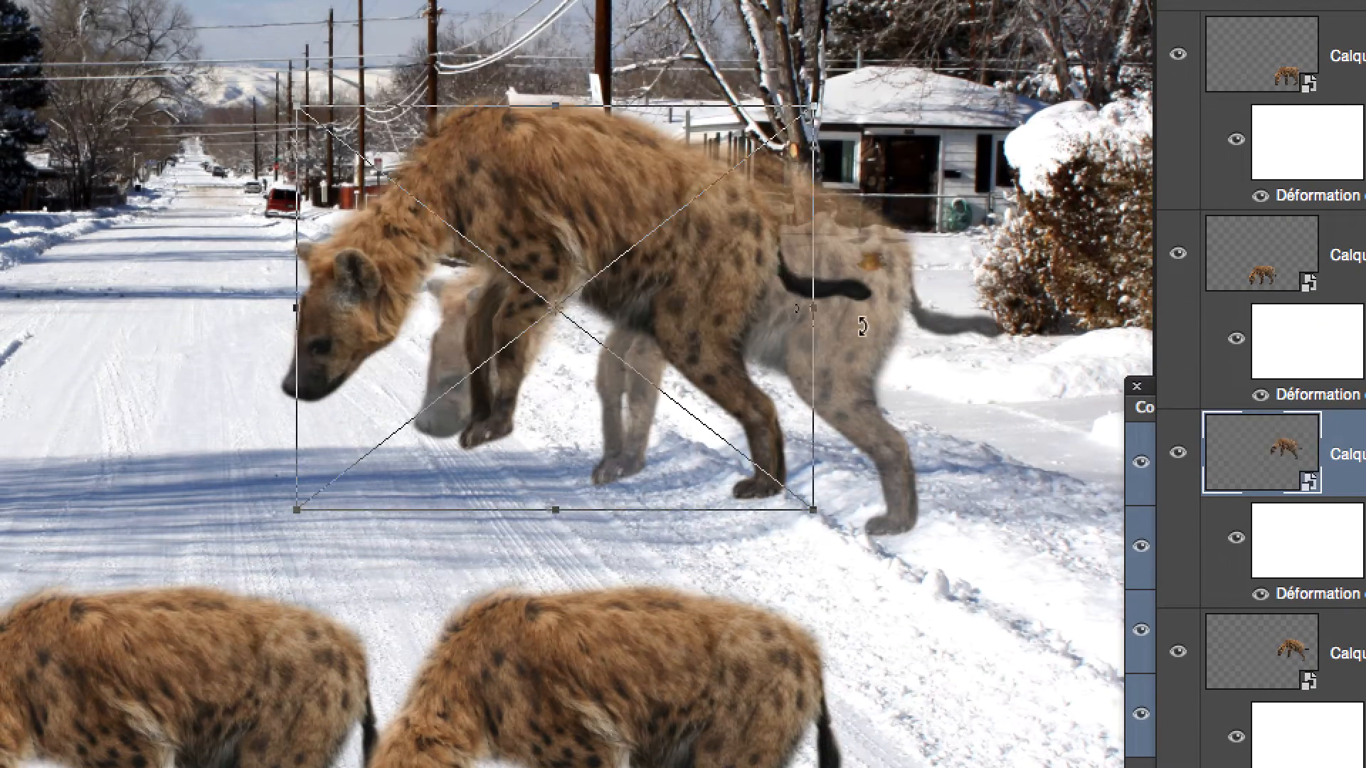
pyautogui.press('Escape')
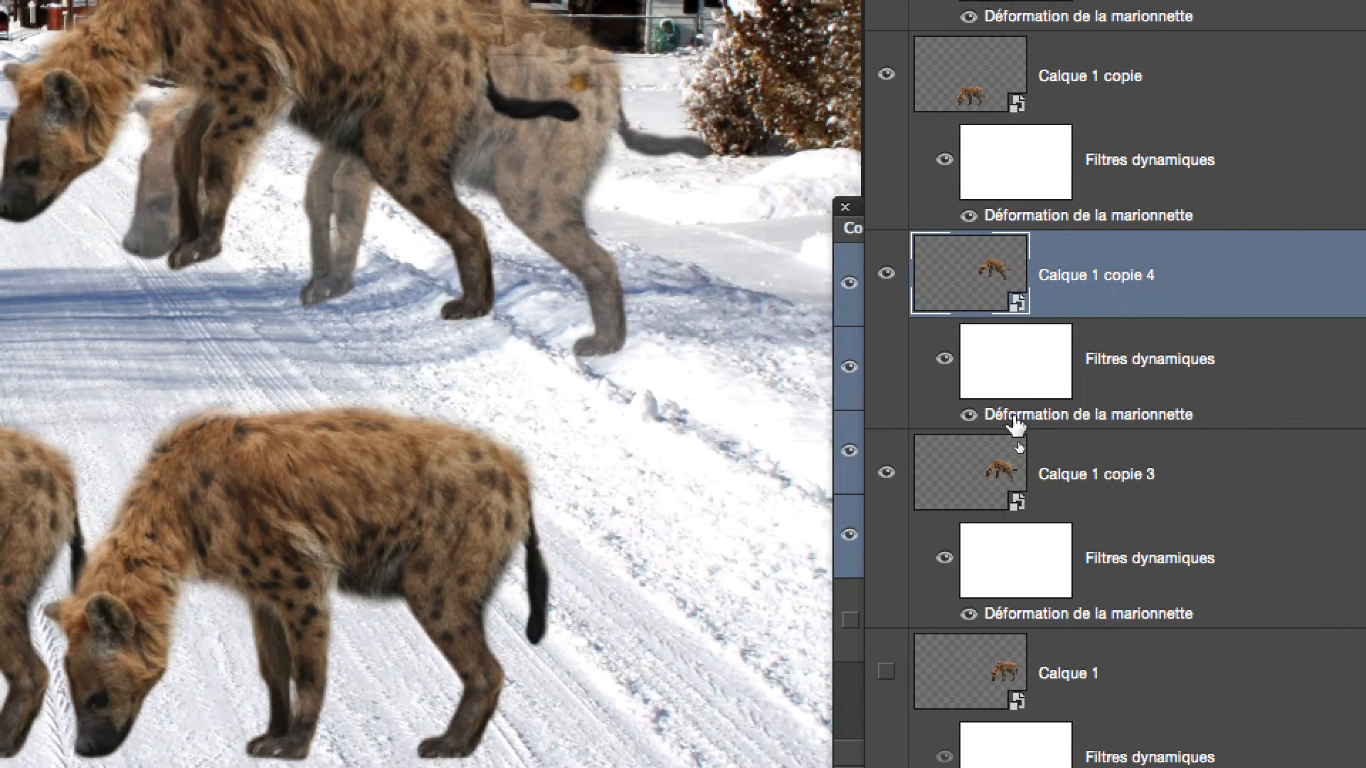
# Edit the puppet warp on Calque 1 copie 4 and shift the head, neck, shoulder and front-leg pins together forward and down.
pyautogui.doubleClick(1016, 417)
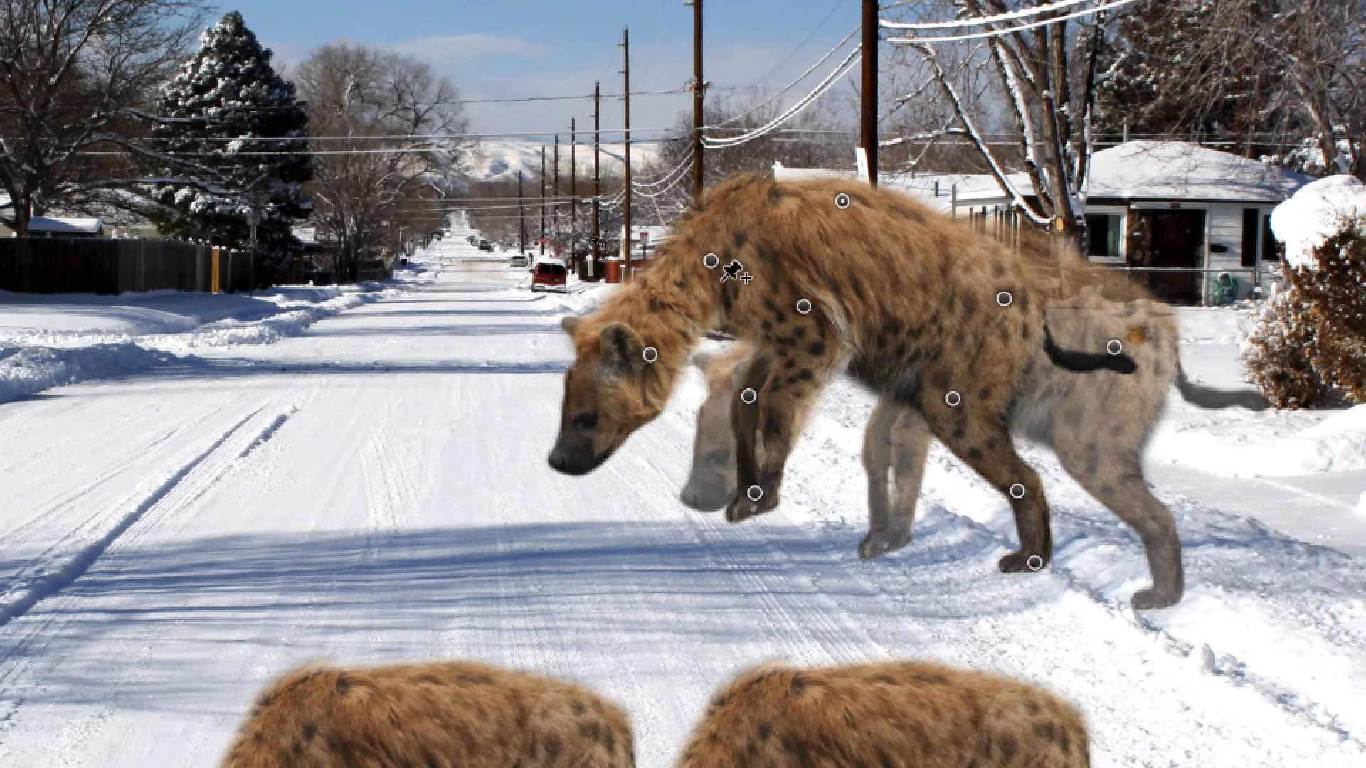
pyautogui.click(711, 261)
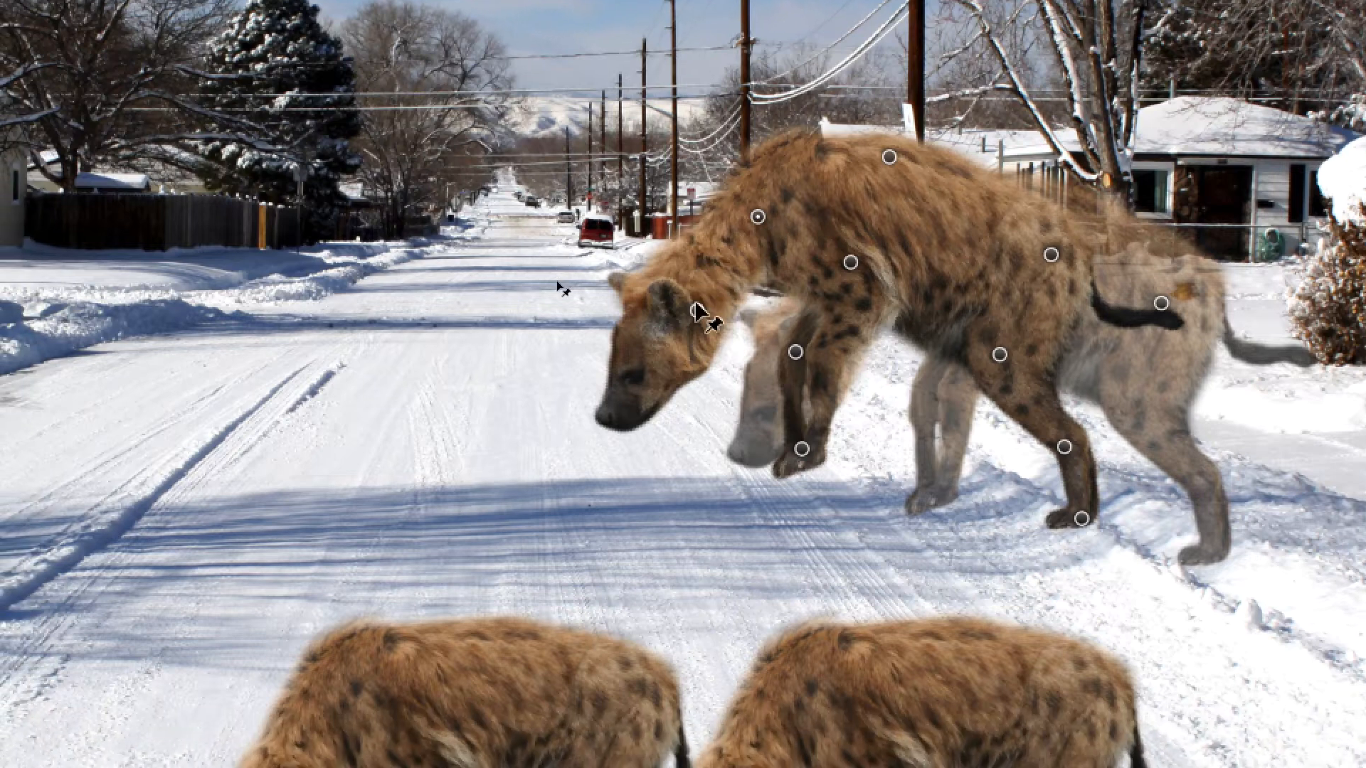
pyautogui.keyDown('shift'); pyautogui.click(650, 355); pyautogui.keyUp('shift')
pyautogui.keyDown('shift'); pyautogui.click(787, 345); pyautogui.keyUp('shift')
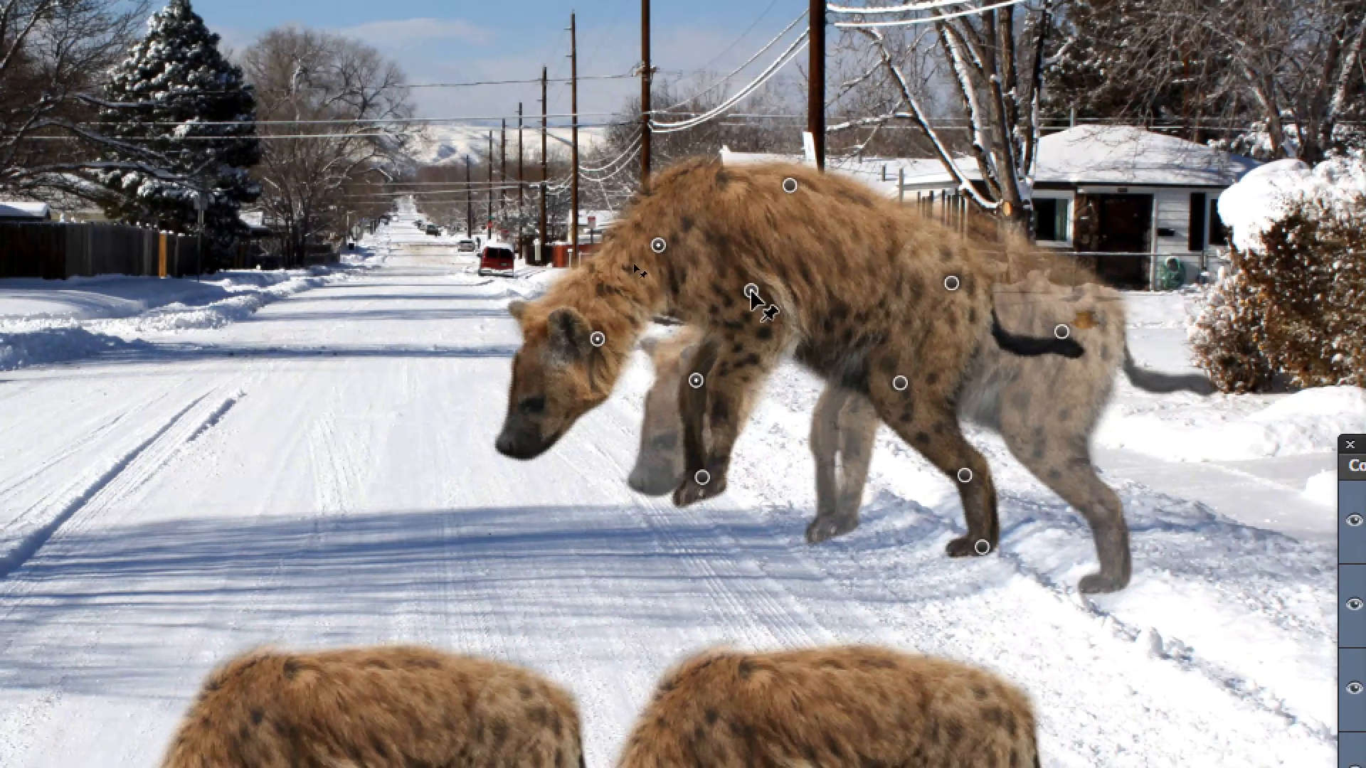
pyautogui.keyDown('shift'); pyautogui.click(752, 290); pyautogui.keyUp('shift')
pyautogui.keyDown('shift'); pyautogui.click(702, 477); pyautogui.keyUp('shift')
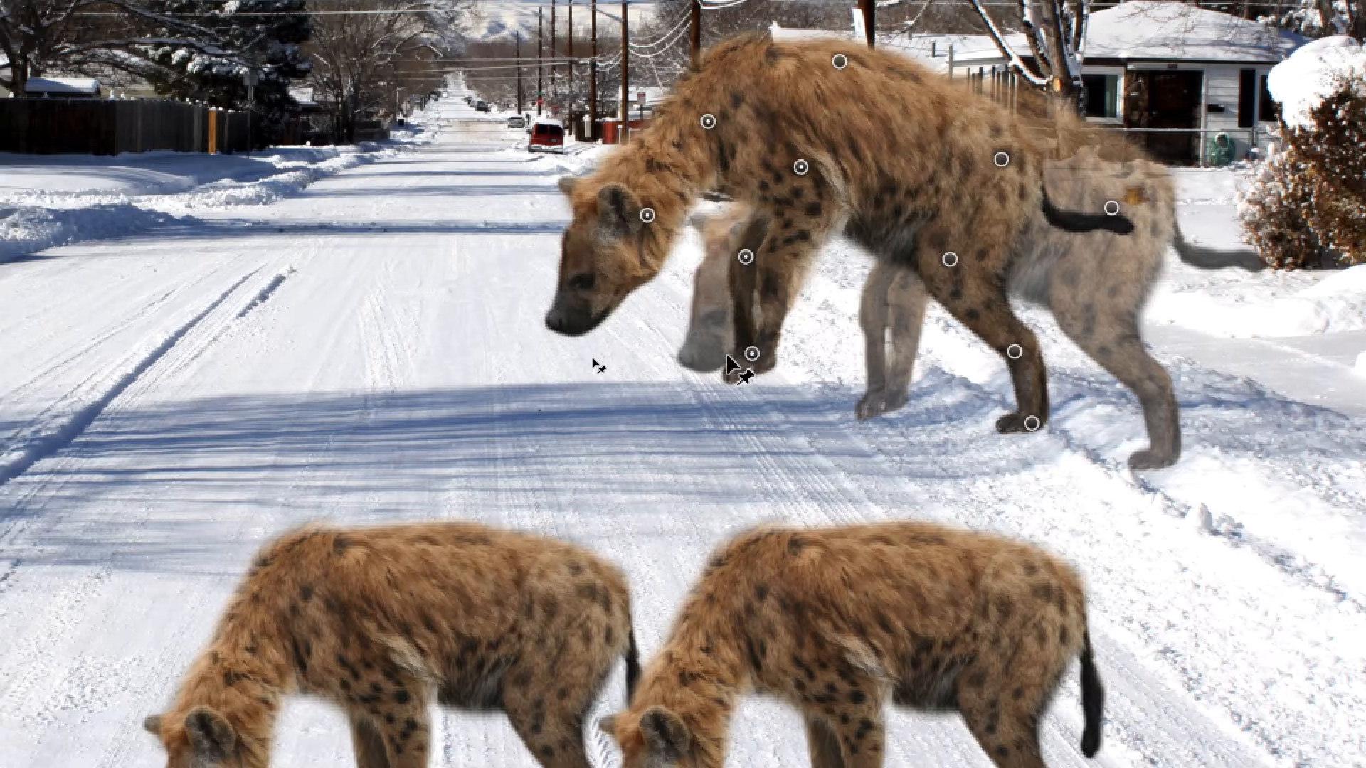
pyautogui.moveTo(727, 363); pyautogui.dragTo(709, 380)
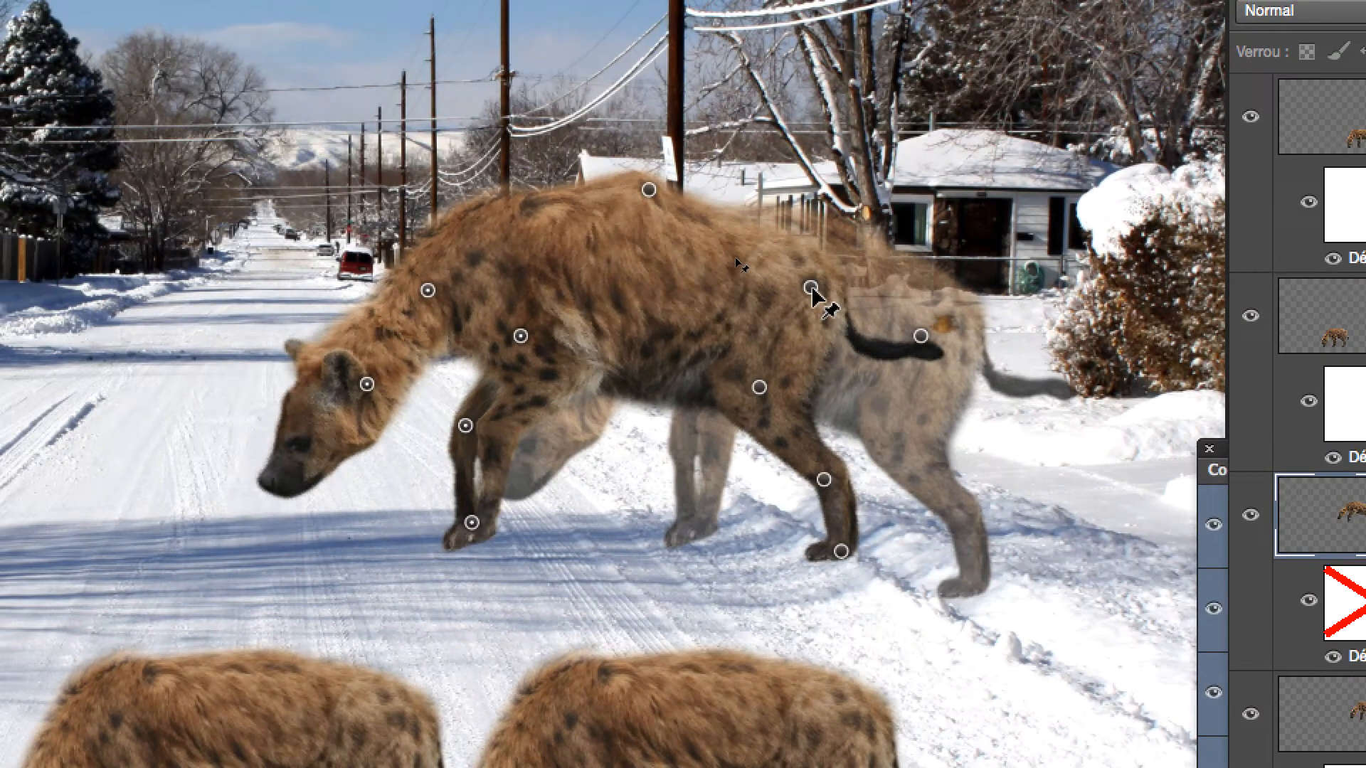
# Raise the hyena's rump pin and lift its hind-leg pins together off the ground.
pyautogui.moveTo(798, 286); pyautogui.dragTo(674, 248)
pyautogui.click(796, 332)
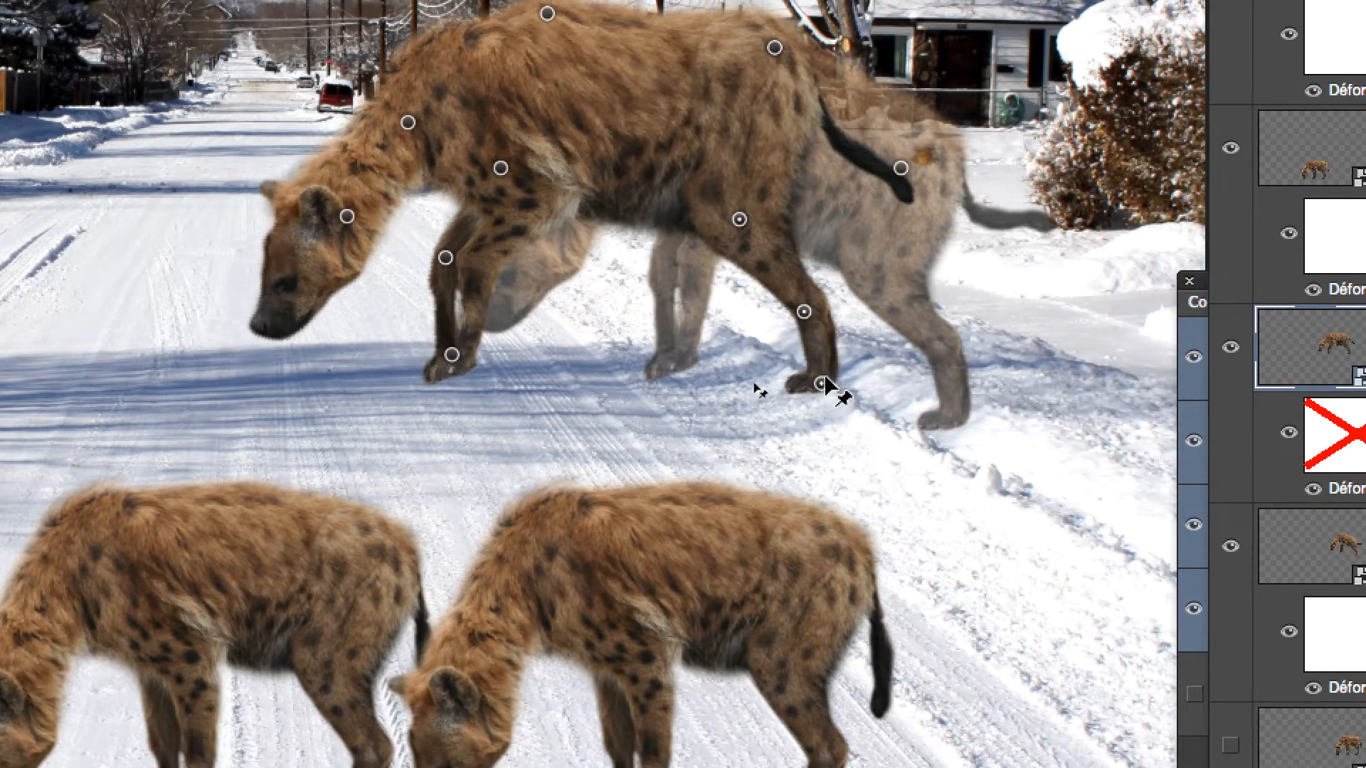
pyautogui.moveTo(825, 381); pyautogui.dragTo(850, 349)
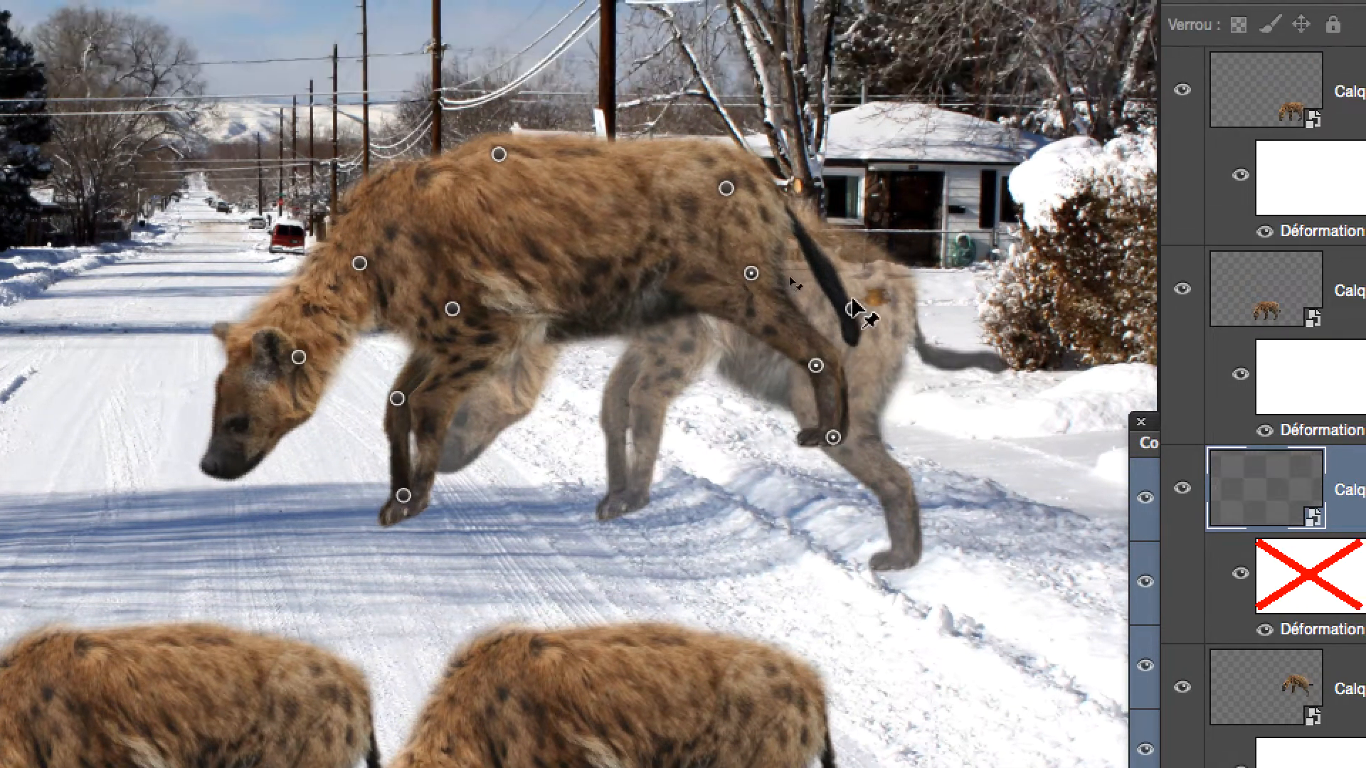
# Raise the tail so it points up and backward, and stretch the hind foot out behind the body.
pyautogui.moveTo(866, 218); pyautogui.dragTo(898, 169)
pyautogui.moveTo(865, 288); pyautogui.dragTo(884, 190)
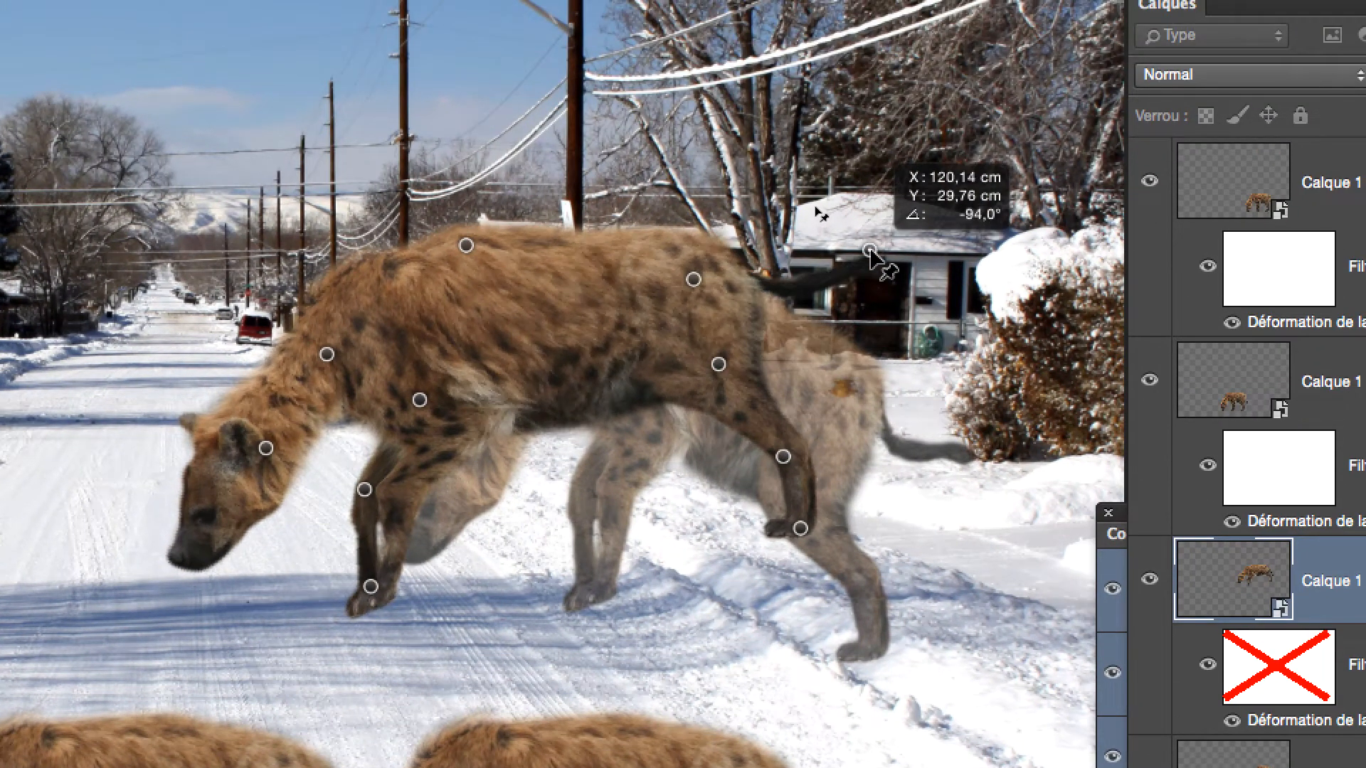
pyautogui.moveTo(869, 251); pyautogui.dragTo(864, 237)
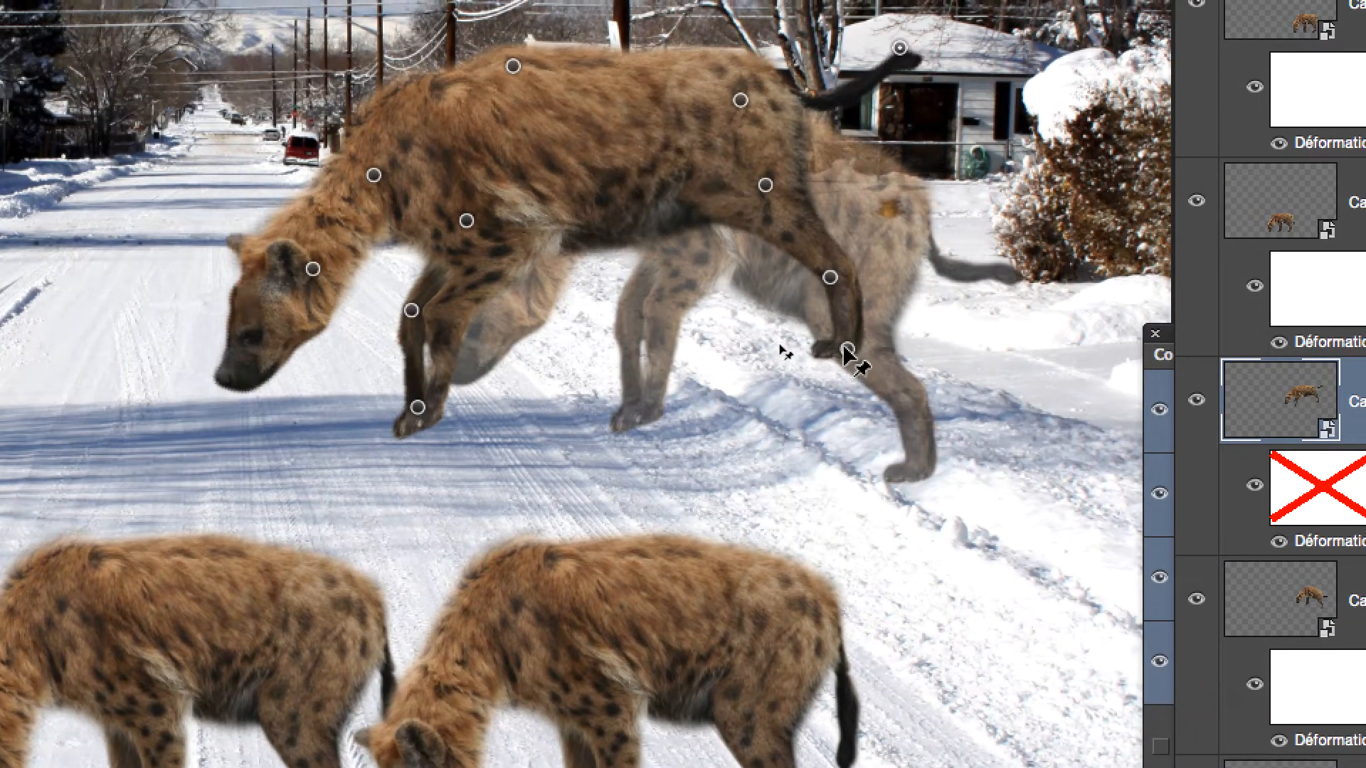
pyautogui.moveTo(845, 347); pyautogui.dragTo(856, 358)
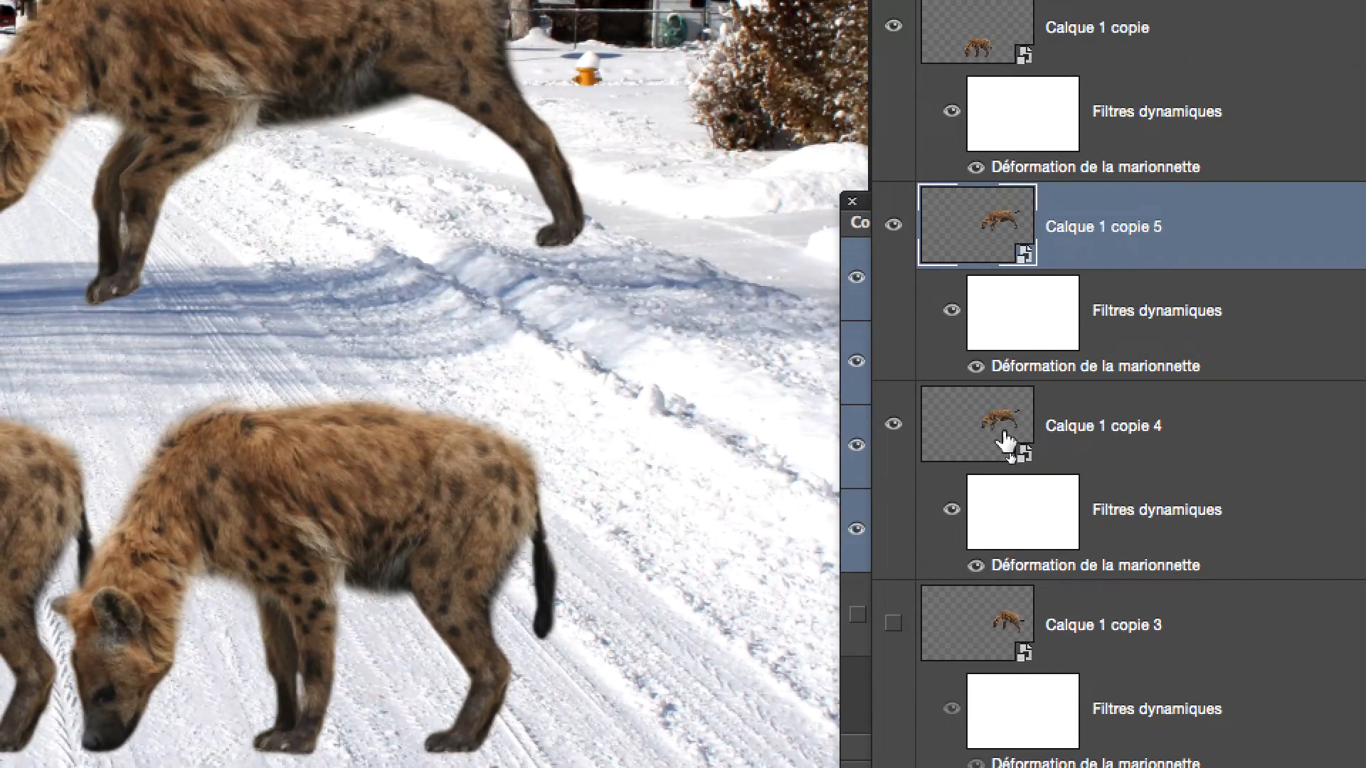
# Lower the opacity of the Calque 1 copie 4 layer to about 50%.
pyautogui.click(1003, 441)
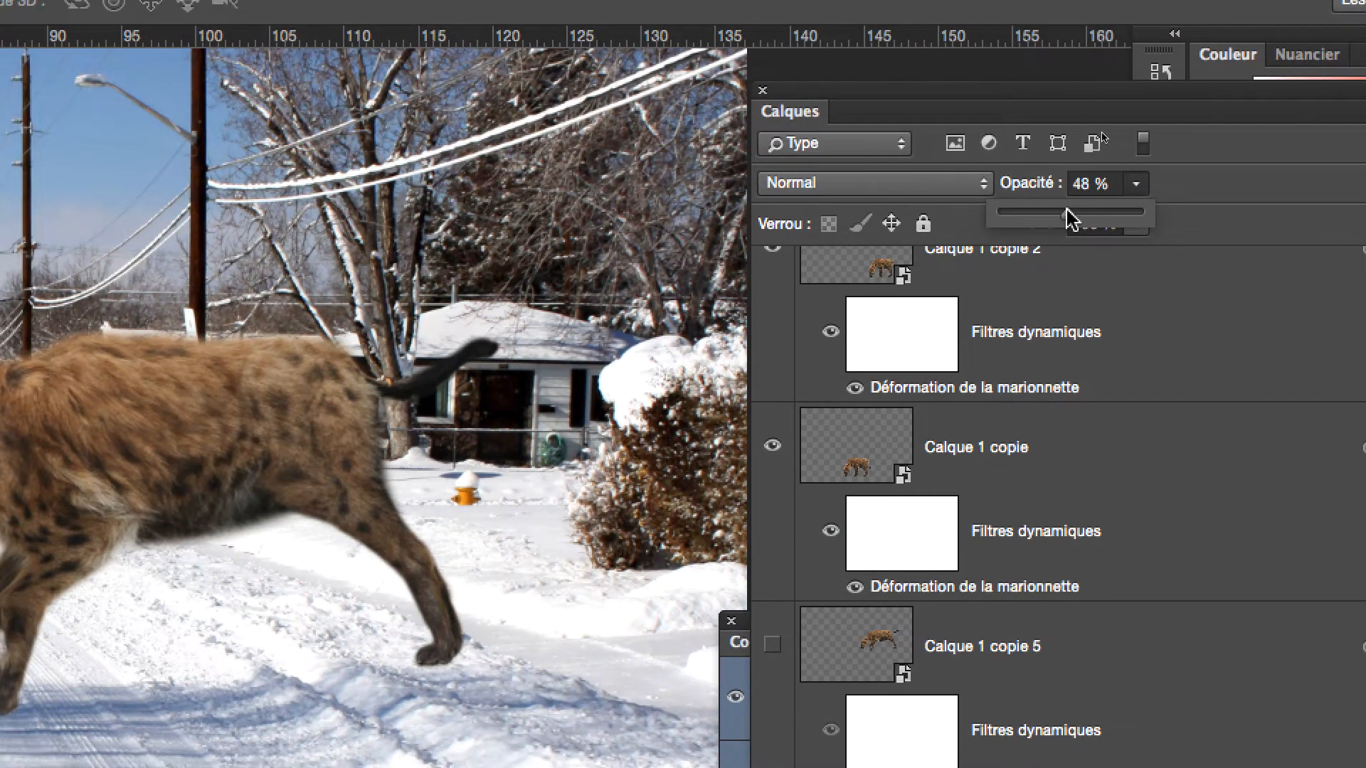
pyautogui.moveTo(1068, 219); pyautogui.dragTo(1077, 217)
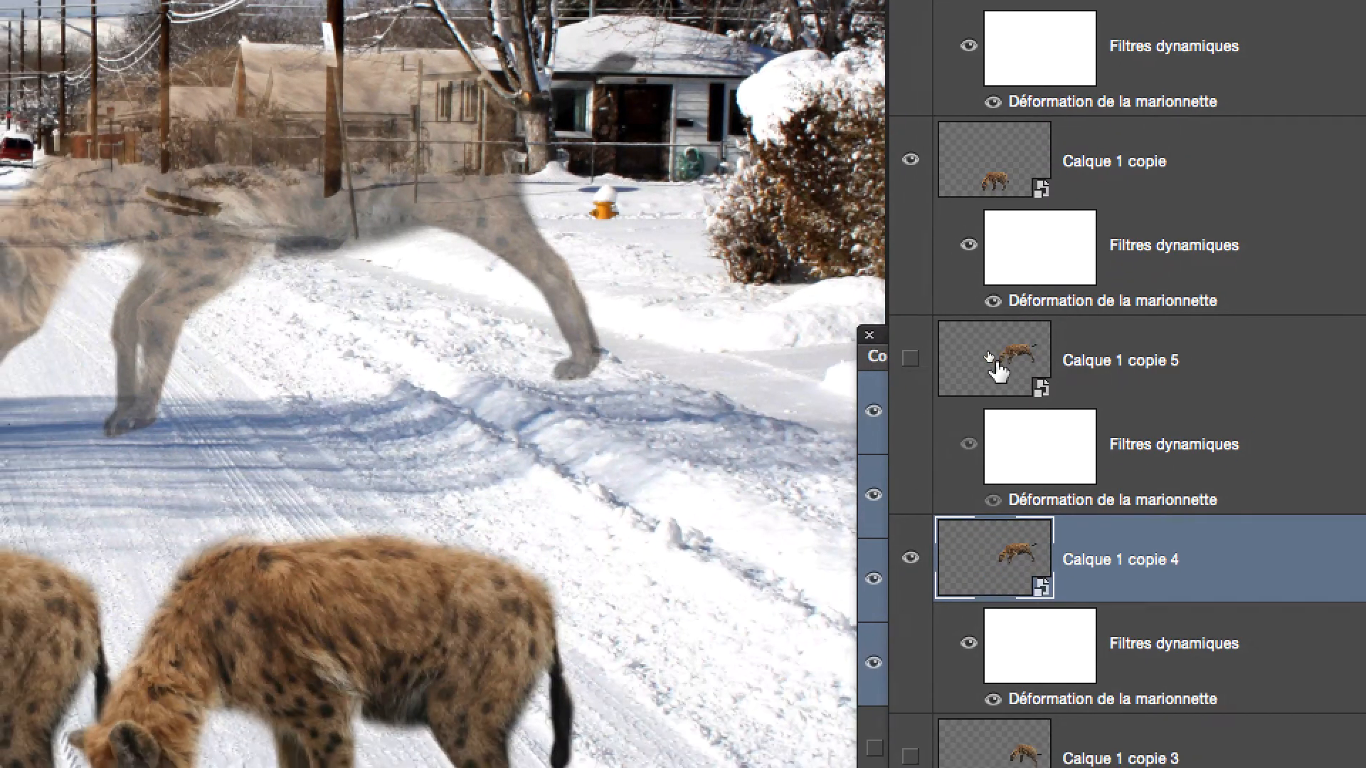
# Edit the puppet warp on Calque 1 copie 5 and raise the rump and hind-leg pins together above the faded pose.
pyautogui.click(848, 666)
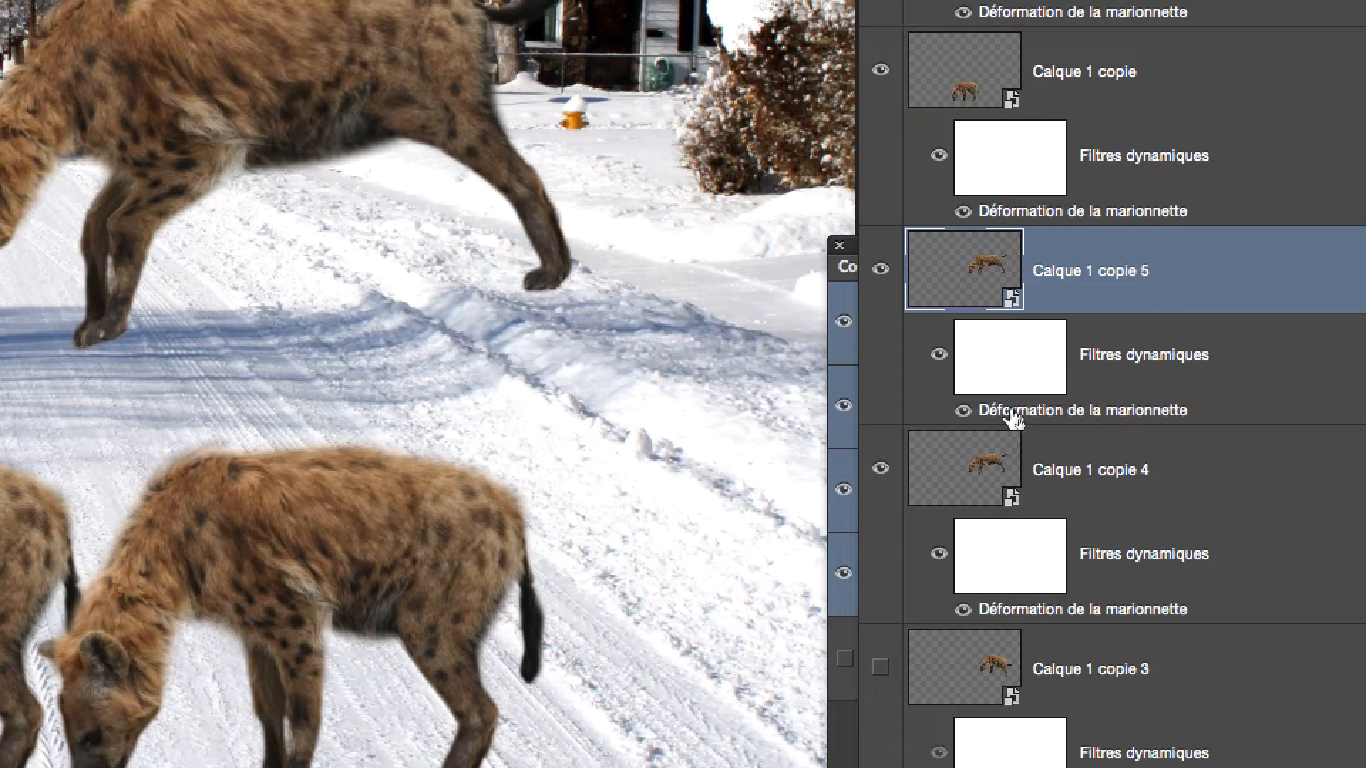
pyautogui.doubleClick(1014, 409)
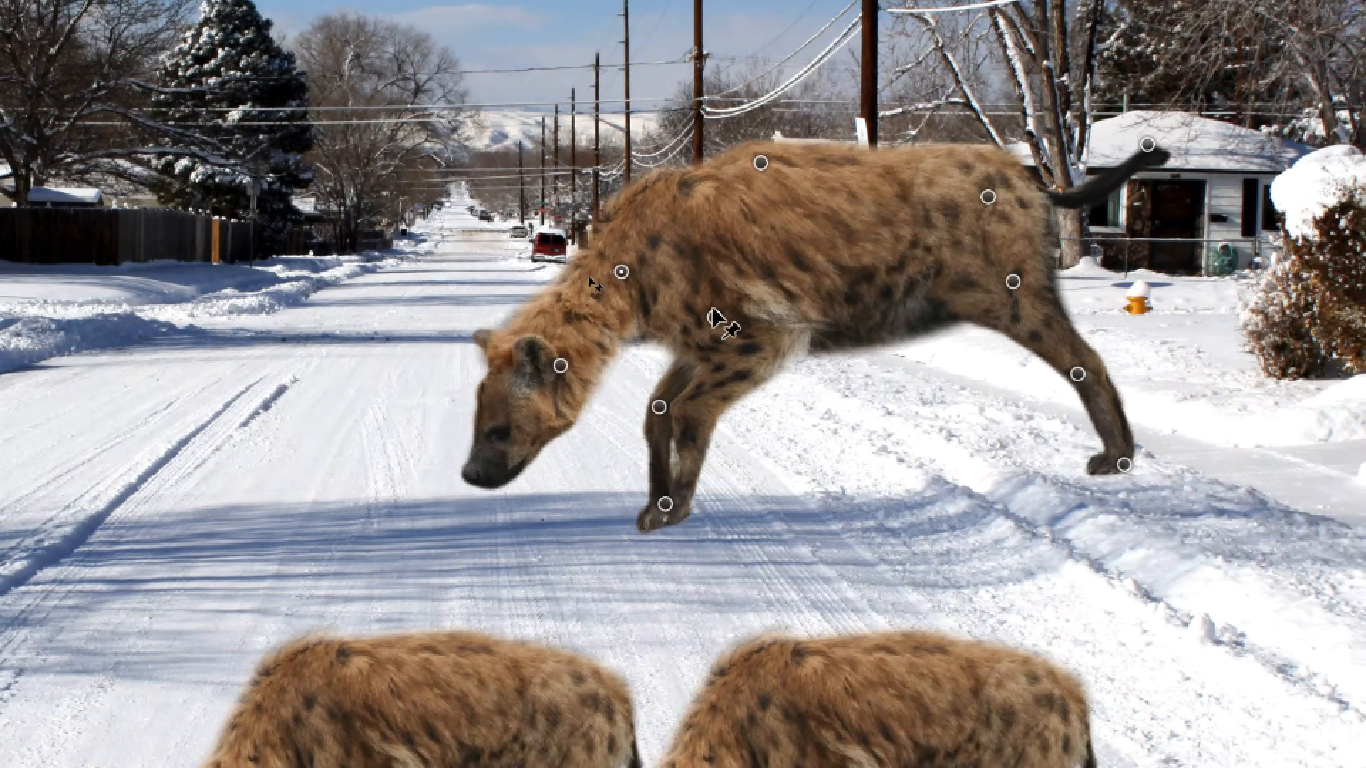
pyautogui.keyDown('shift'); pyautogui.click(775, 341); pyautogui.keyUp('shift')
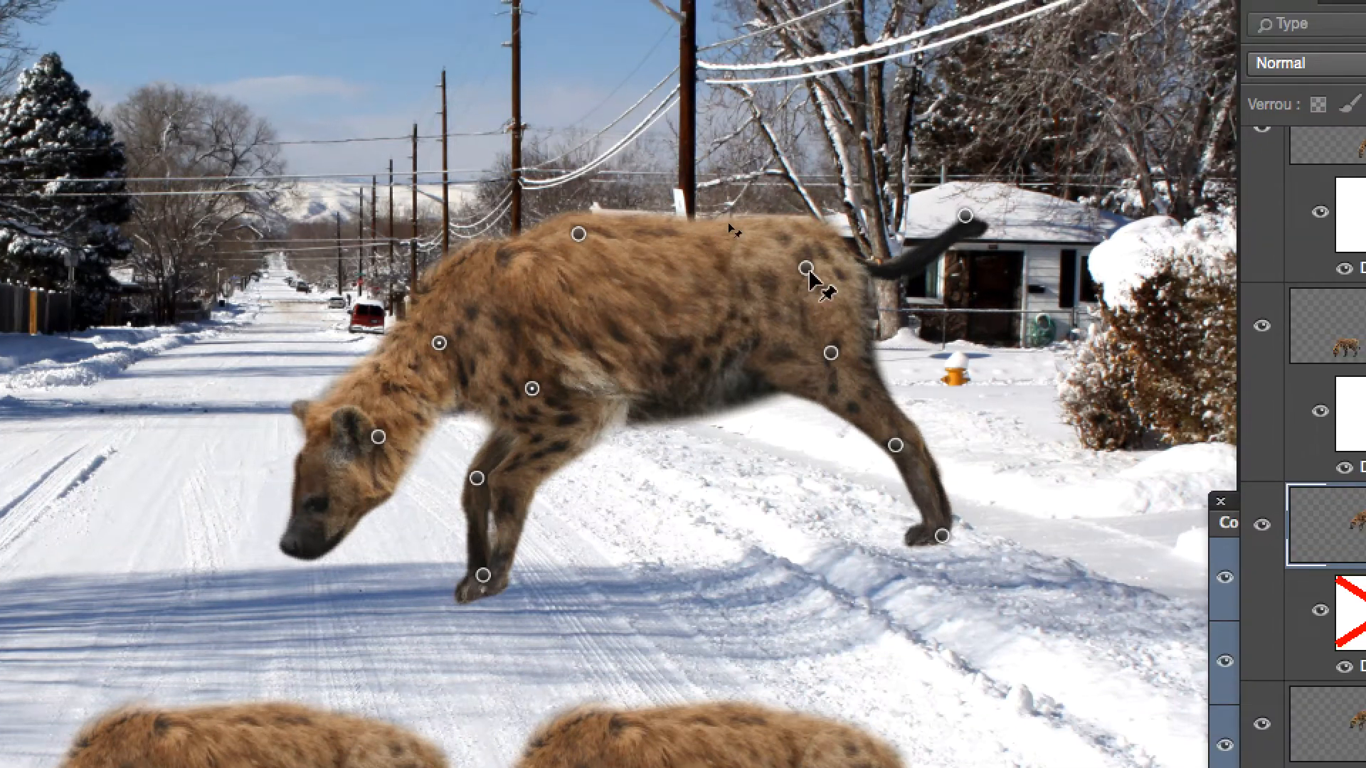
pyautogui.click(987, 188)
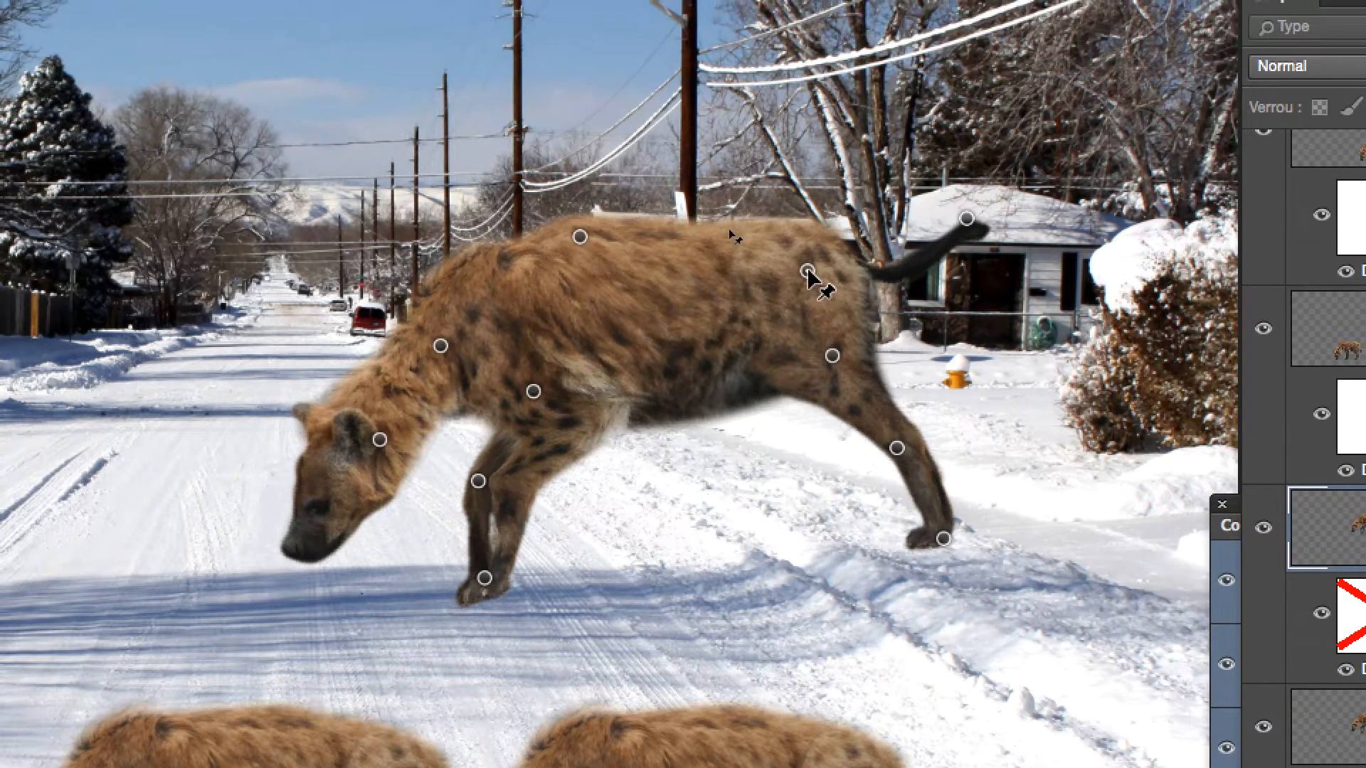
pyautogui.keyDown('shift'); pyautogui.click(821, 307); pyautogui.keyUp('shift')
pyautogui.keyDown('shift'); pyautogui.click(886, 399); pyautogui.keyUp('shift')
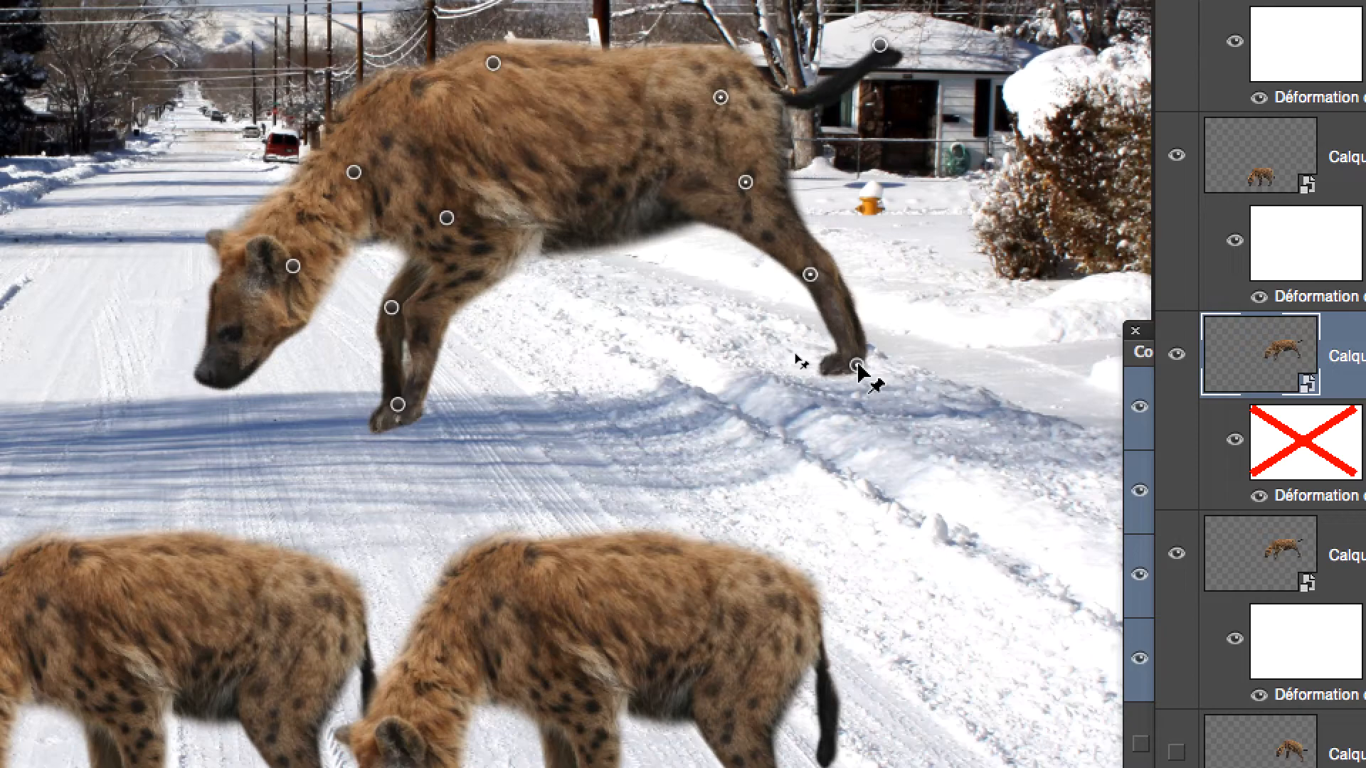
pyautogui.moveTo(857, 369); pyautogui.dragTo(848, 263)
pyautogui.moveTo(852, 323); pyautogui.dragTo(867, 321)
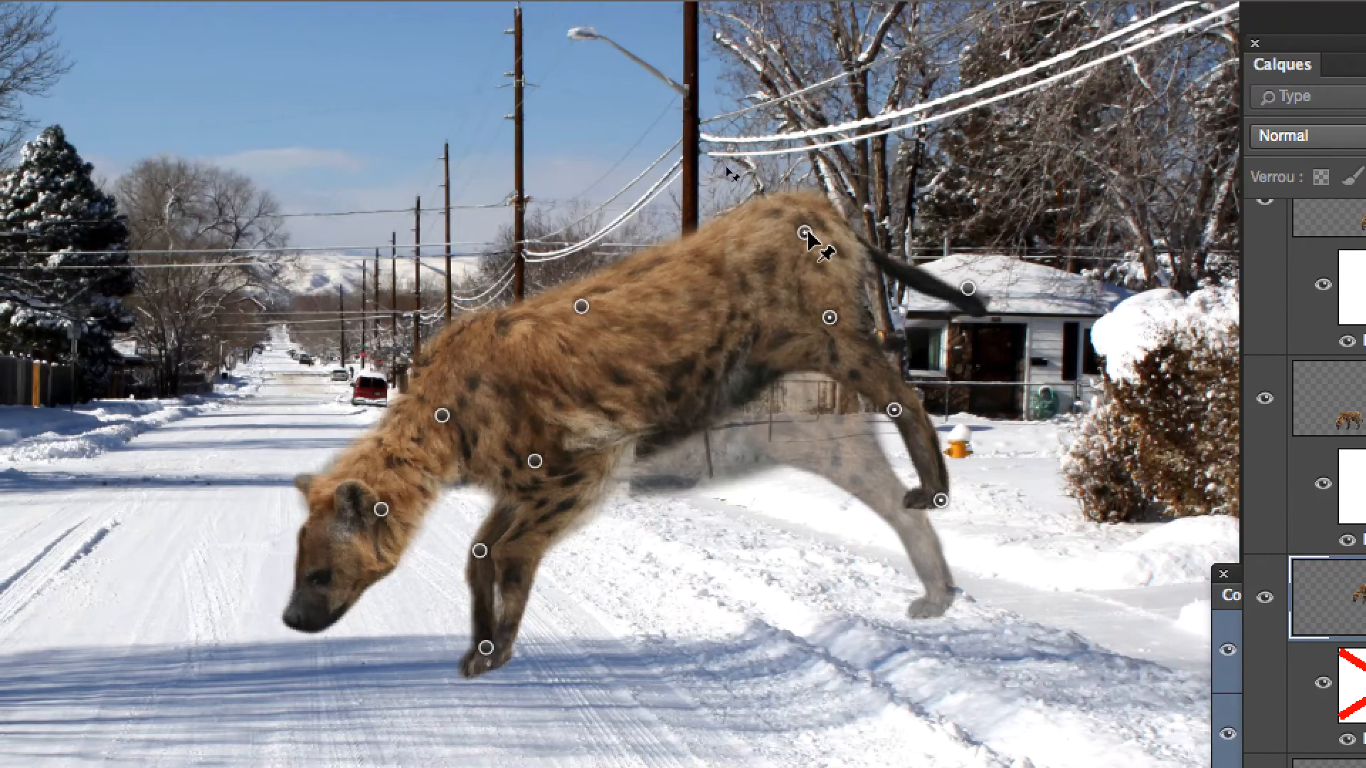
# Swing the tail steeply upward and bring the rump and hind leg forward, adjusting the knee and foot pins.
pyautogui.moveTo(720, 62); pyautogui.dragTo(686, 95)
pyautogui.moveTo(795, 249); pyautogui.dragTo(811, 225)
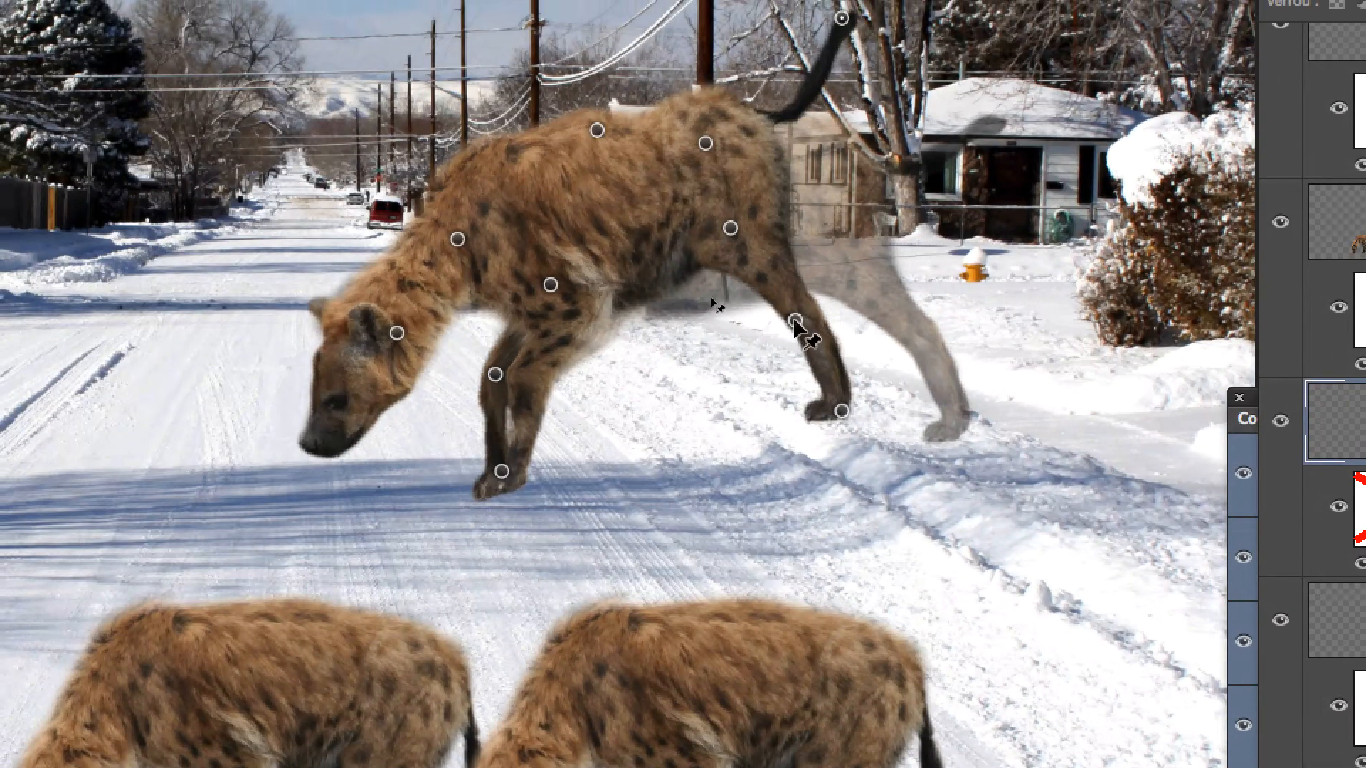
pyautogui.moveTo(772, 291); pyautogui.dragTo(786, 271)
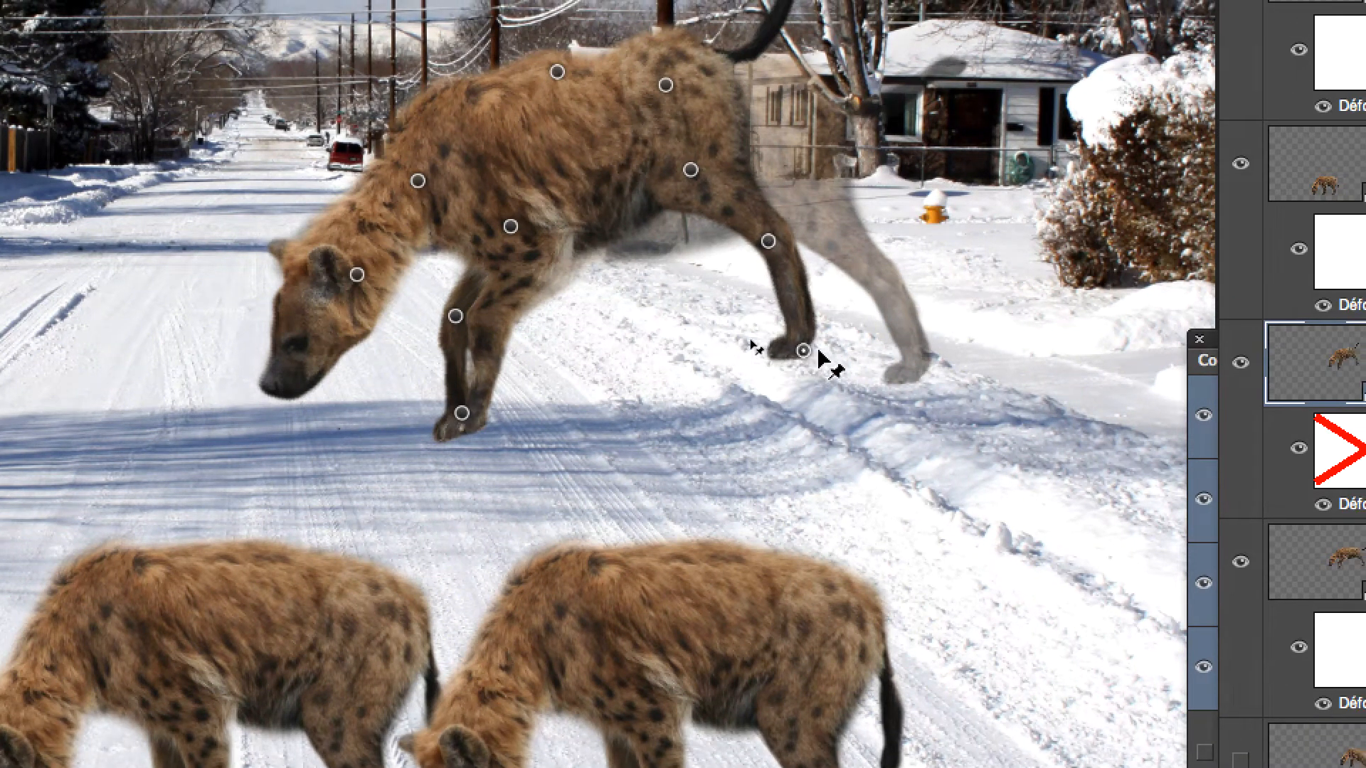
pyautogui.moveTo(816, 351)
pyautogui.mouseDown()
pyautogui.moveTo(893, 311)
pyautogui.moveTo(893, 296)
pyautogui.moveTo(823, 360)
pyautogui.moveTo(855, 366)
pyautogui.moveTo(832, 359)
pyautogui.mouseUp()
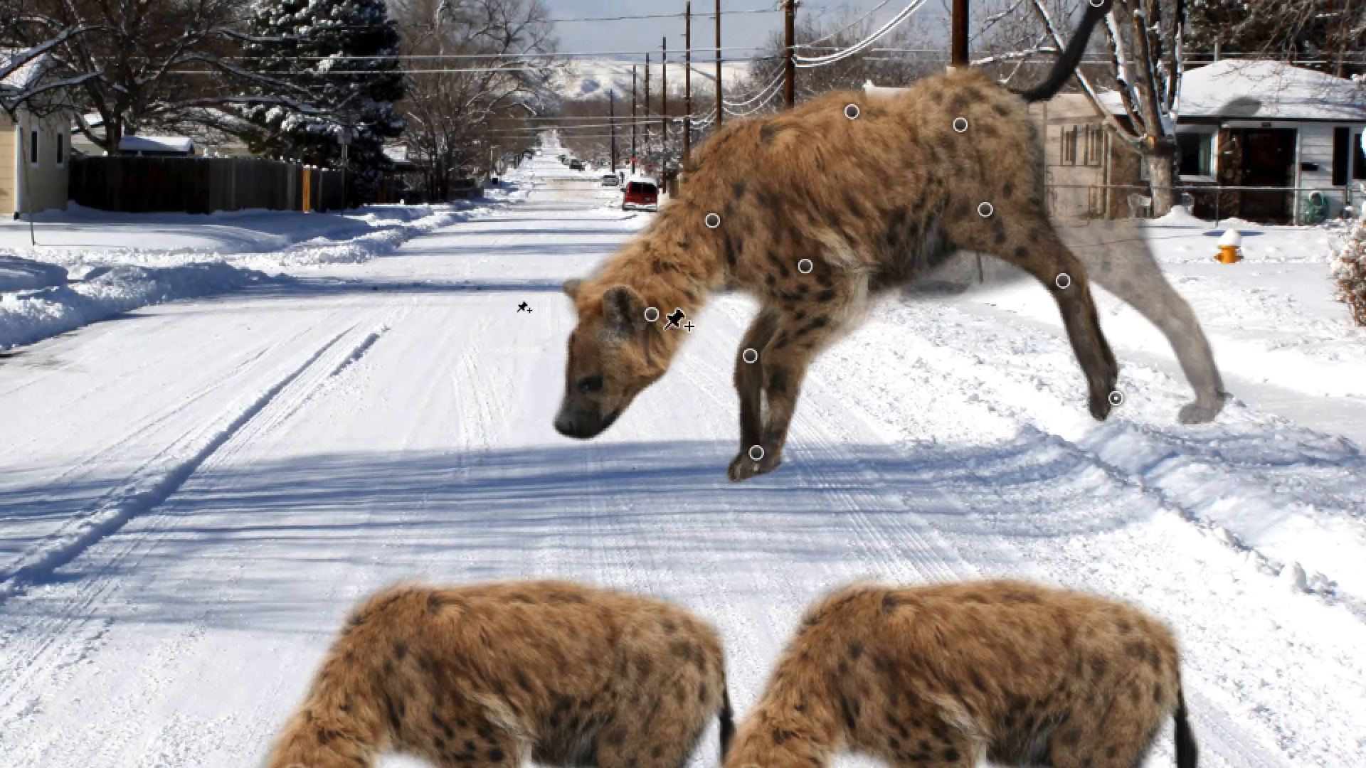
# Tuck the hyena's head back toward its front legs and reposition the neck, shoulder and front-leg pins.
pyautogui.moveTo(651, 316); pyautogui.dragTo(678, 326)
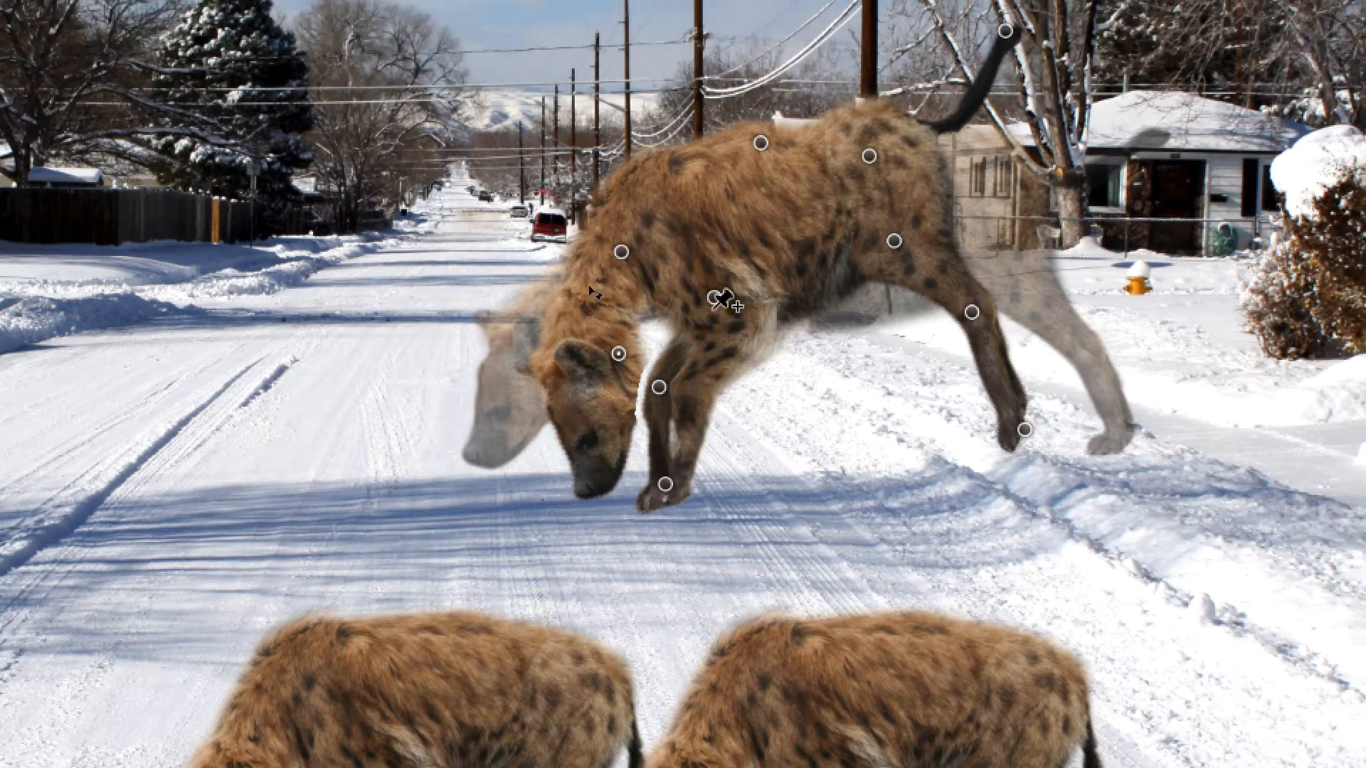
pyautogui.click(714, 298)
pyautogui.keyDown('shift'); pyautogui.click(622, 253); pyautogui.keyUp('shift')
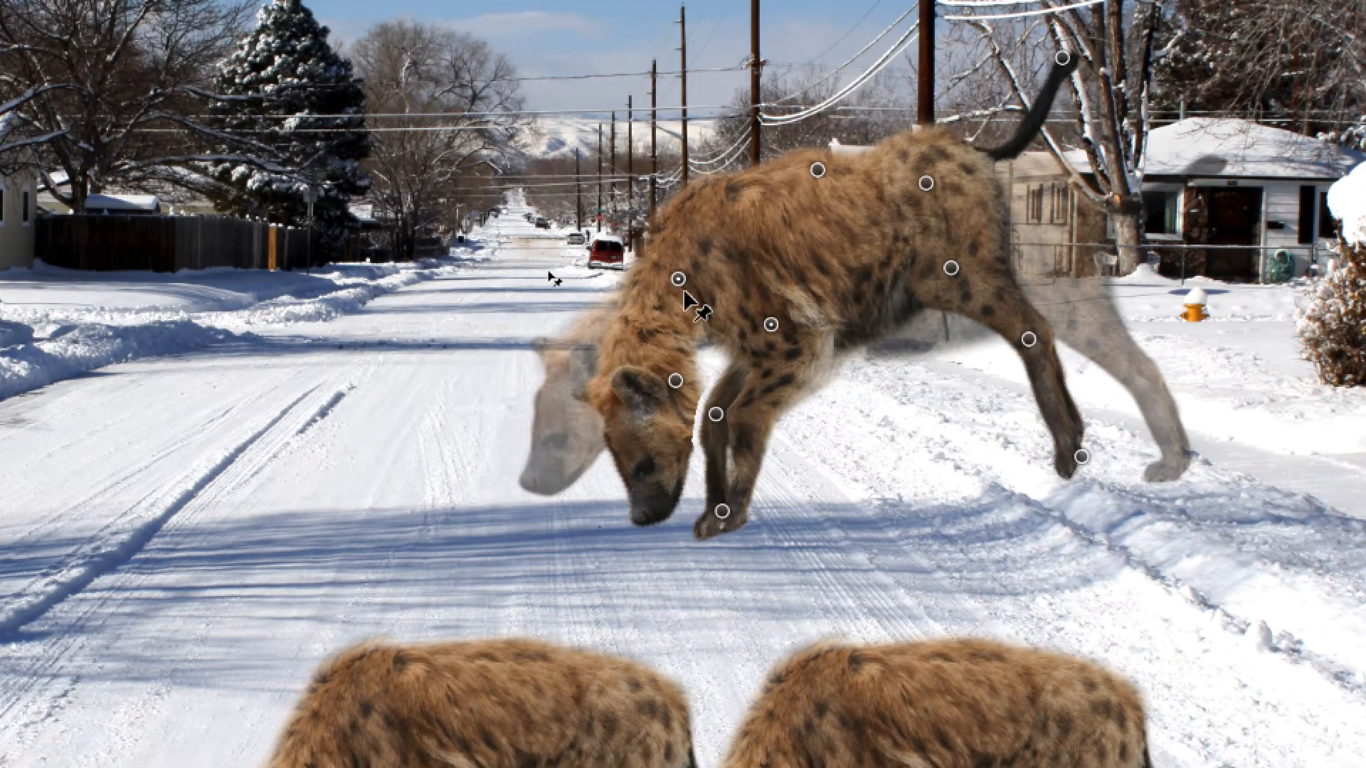
pyautogui.moveTo(685, 291); pyautogui.dragTo(700, 378)
# Fine-tune the neck and head pins so the head hangs close to the front paws, and apply the warp.
pyautogui.moveTo(664, 189); pyautogui.dragTo(623, 170)
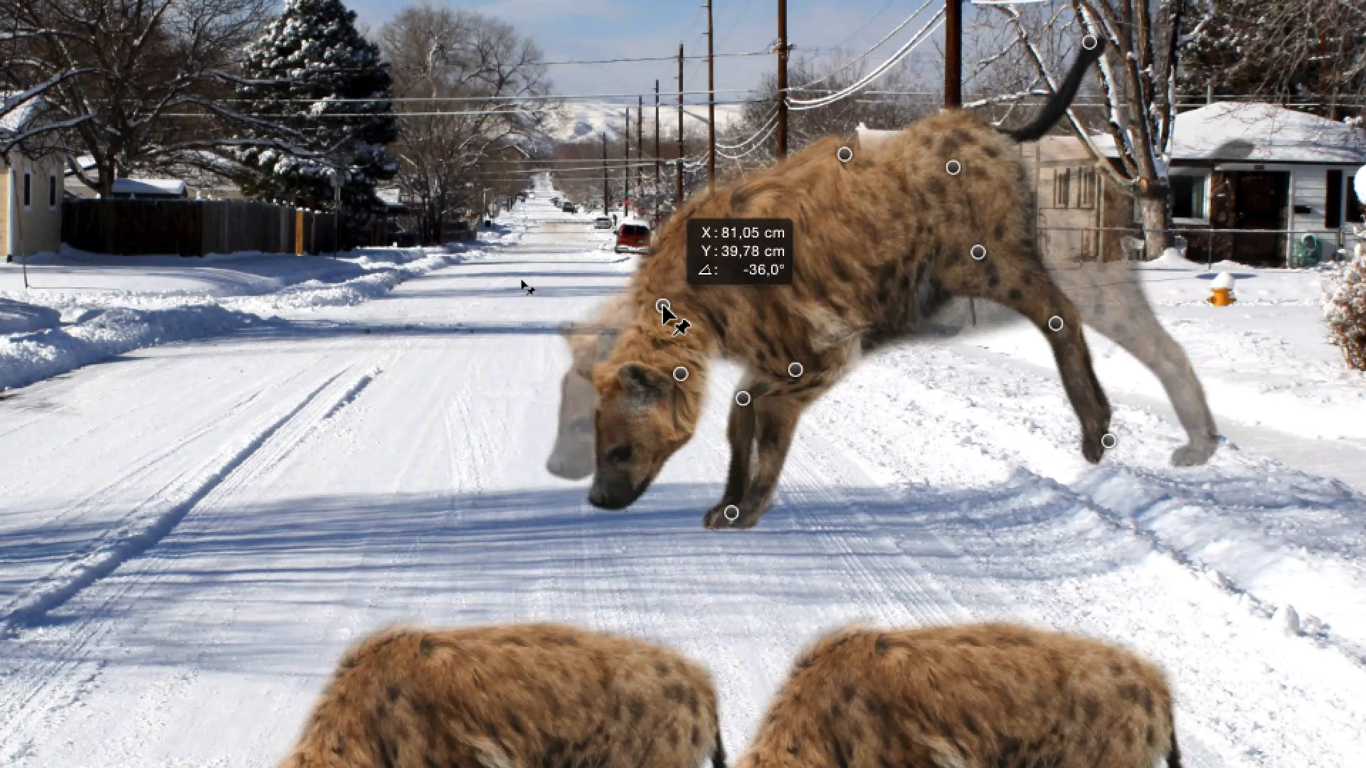
pyautogui.moveTo(663, 306); pyautogui.dragTo(661, 304)
pyautogui.moveTo(681, 375); pyautogui.dragTo(706, 322)
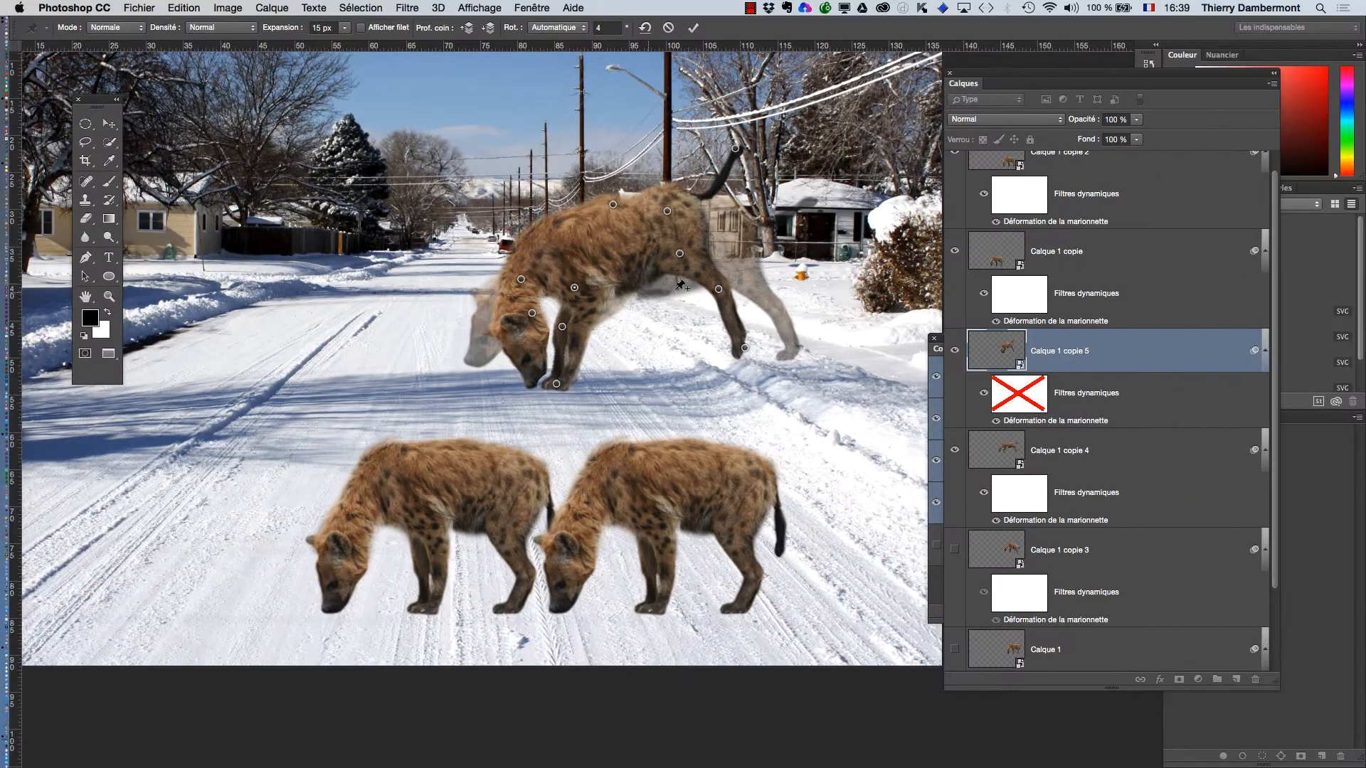
pyautogui.click(698, 31)
# Hide the Calque 1 copie 5 and Calque 1 copie layers and show the Calque 1 layer.
pyautogui.click(954, 351)
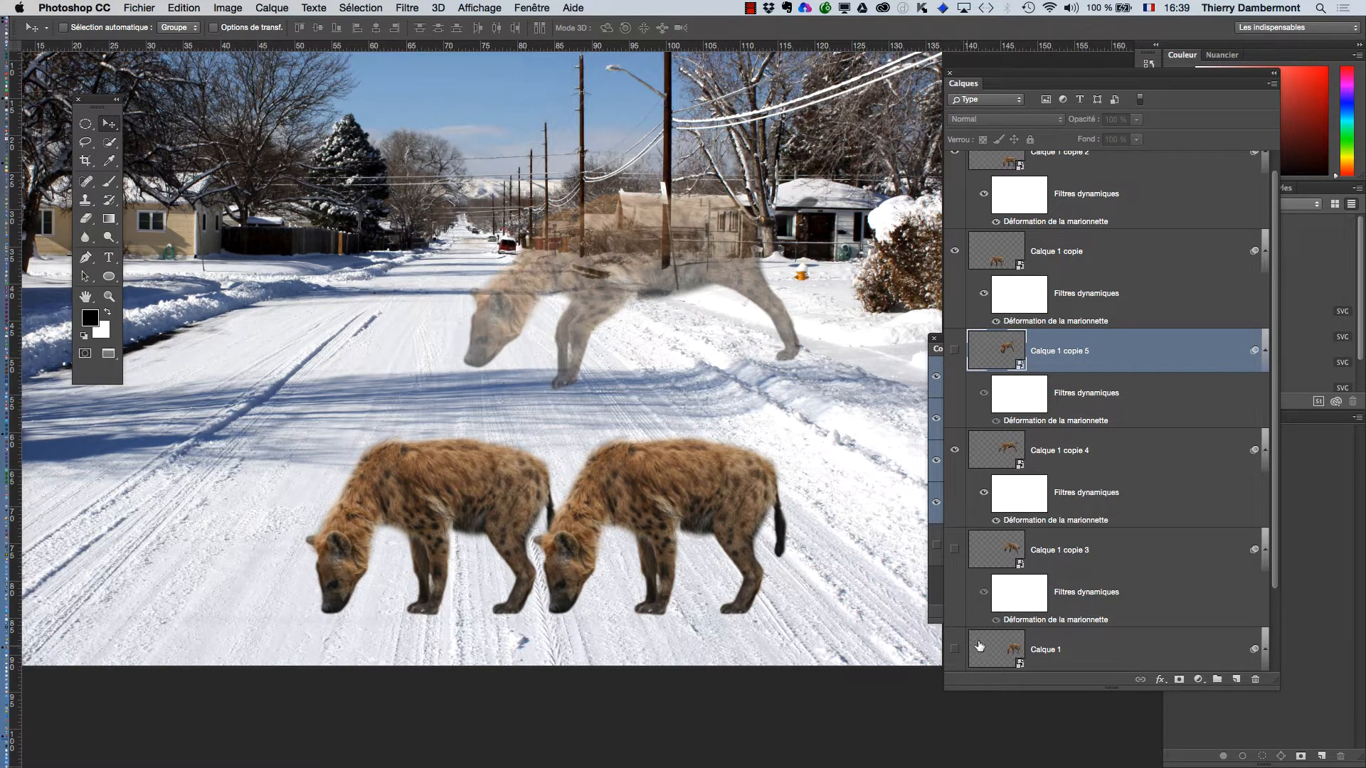
pyautogui.moveTo(1271, 685); pyautogui.dragTo(1273, 761)
pyautogui.click(956, 651)
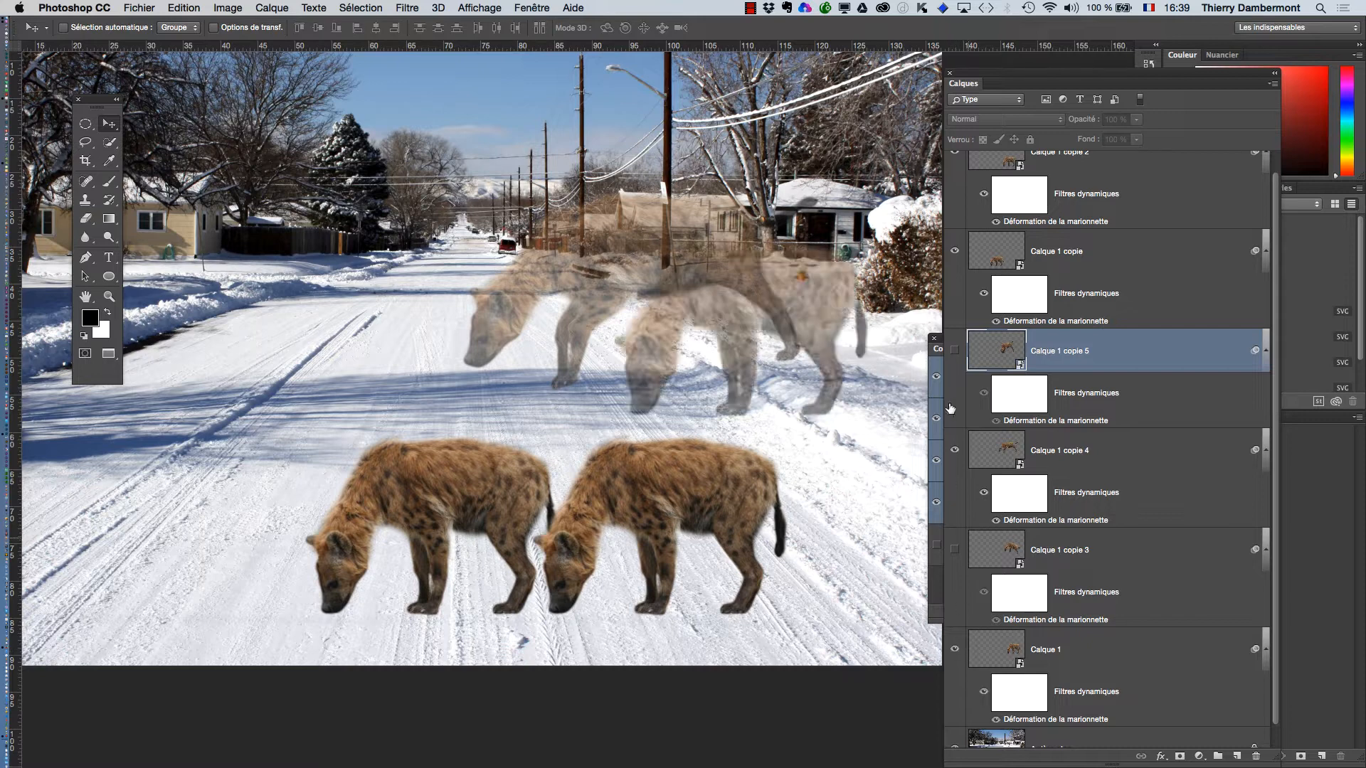
pyautogui.click(954, 252)
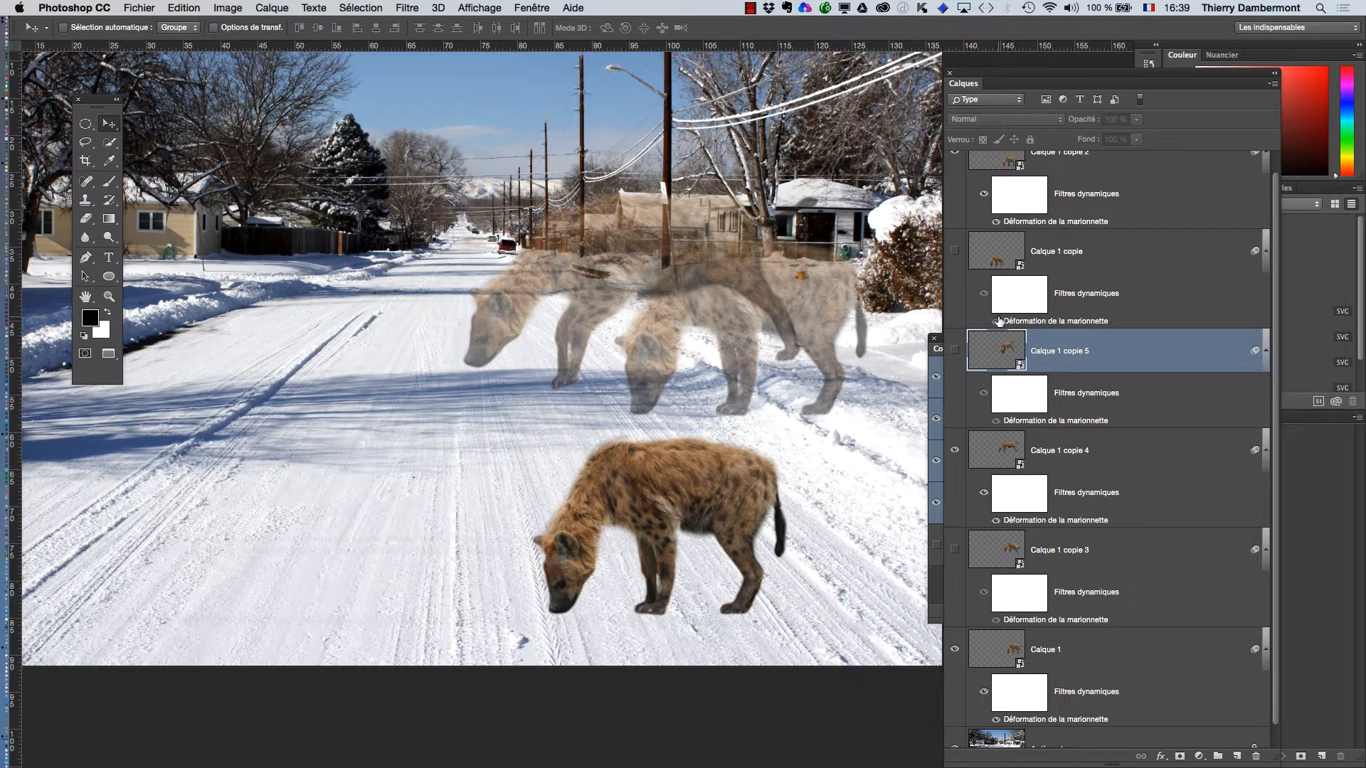
# Check how the hyena poses overlap by progressively showing Calque 1, copie 3, copie 4 and copie 5, and hide them again.
pyautogui.click(955, 451)
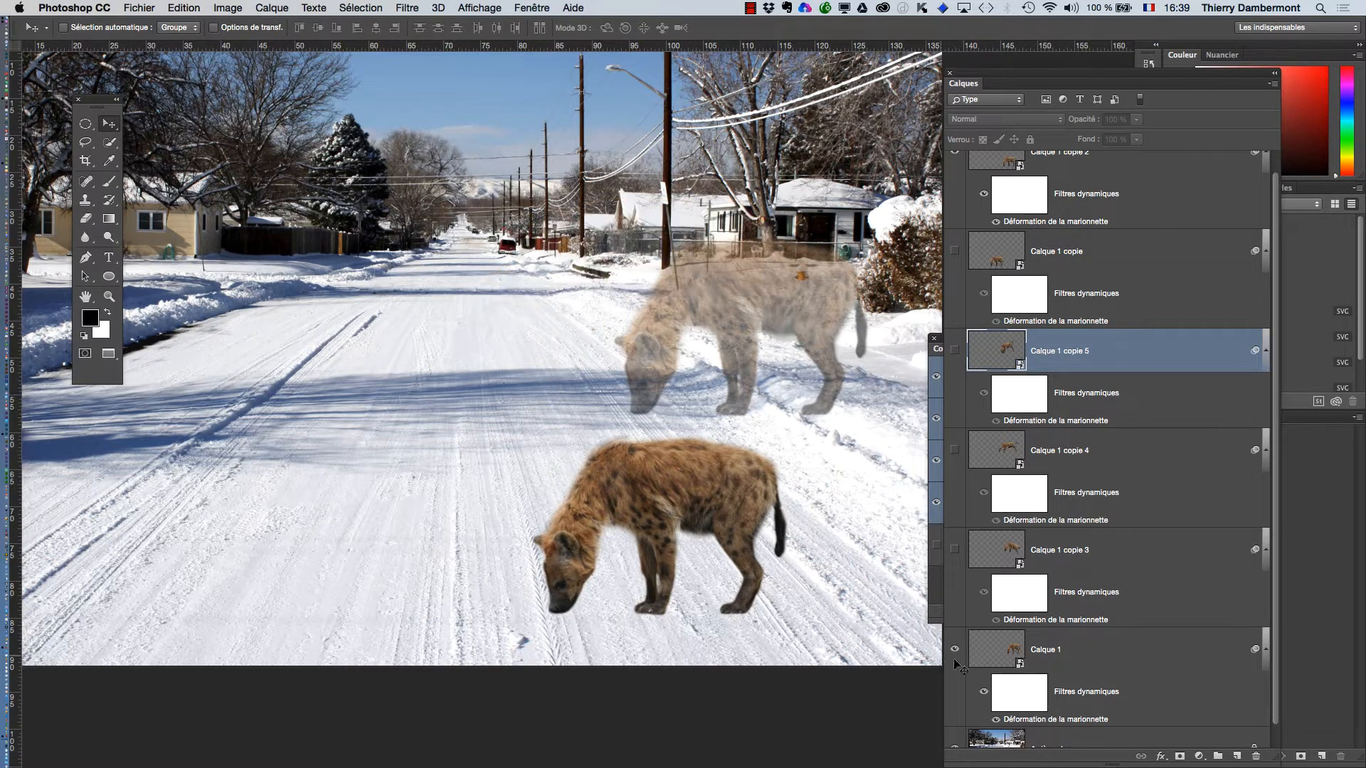
pyautogui.click(981, 662)
pyautogui.click(956, 650)
pyautogui.click(955, 650)
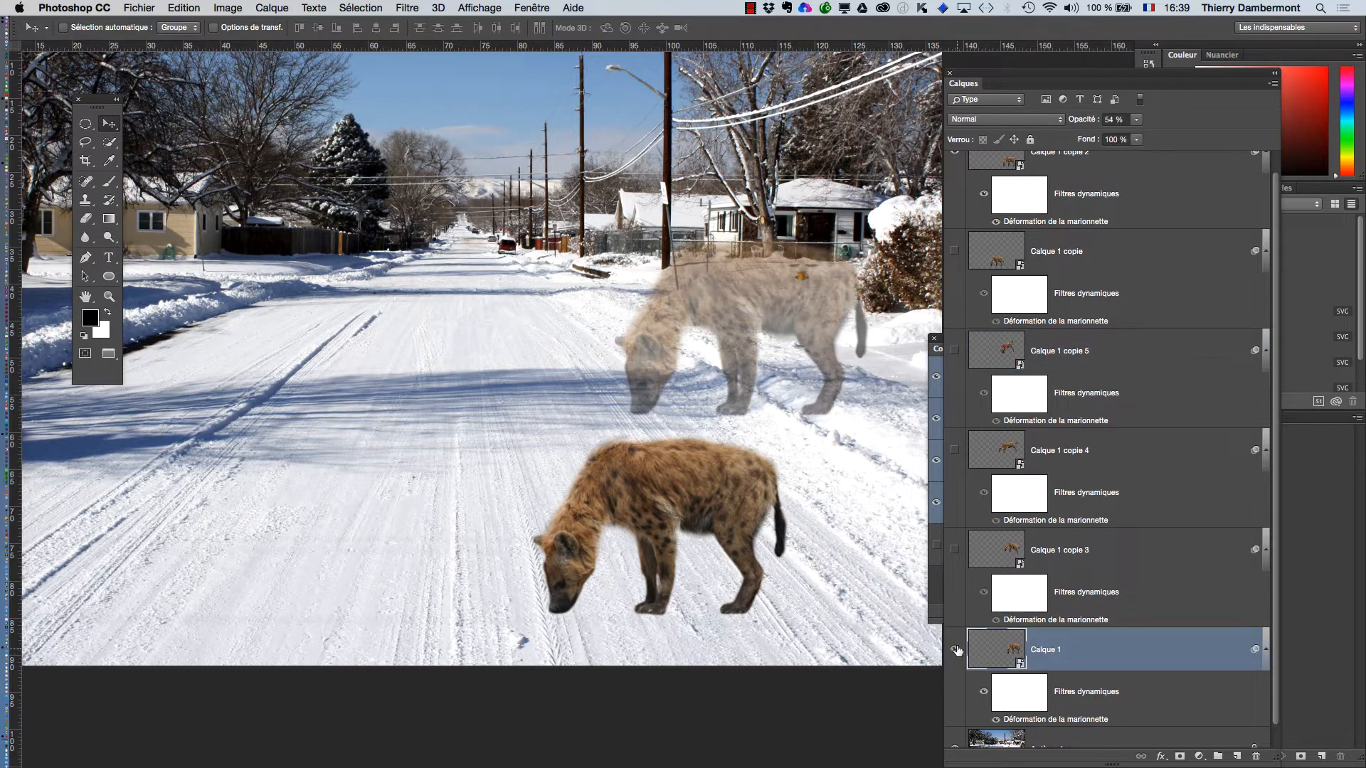
pyautogui.click(954, 550)
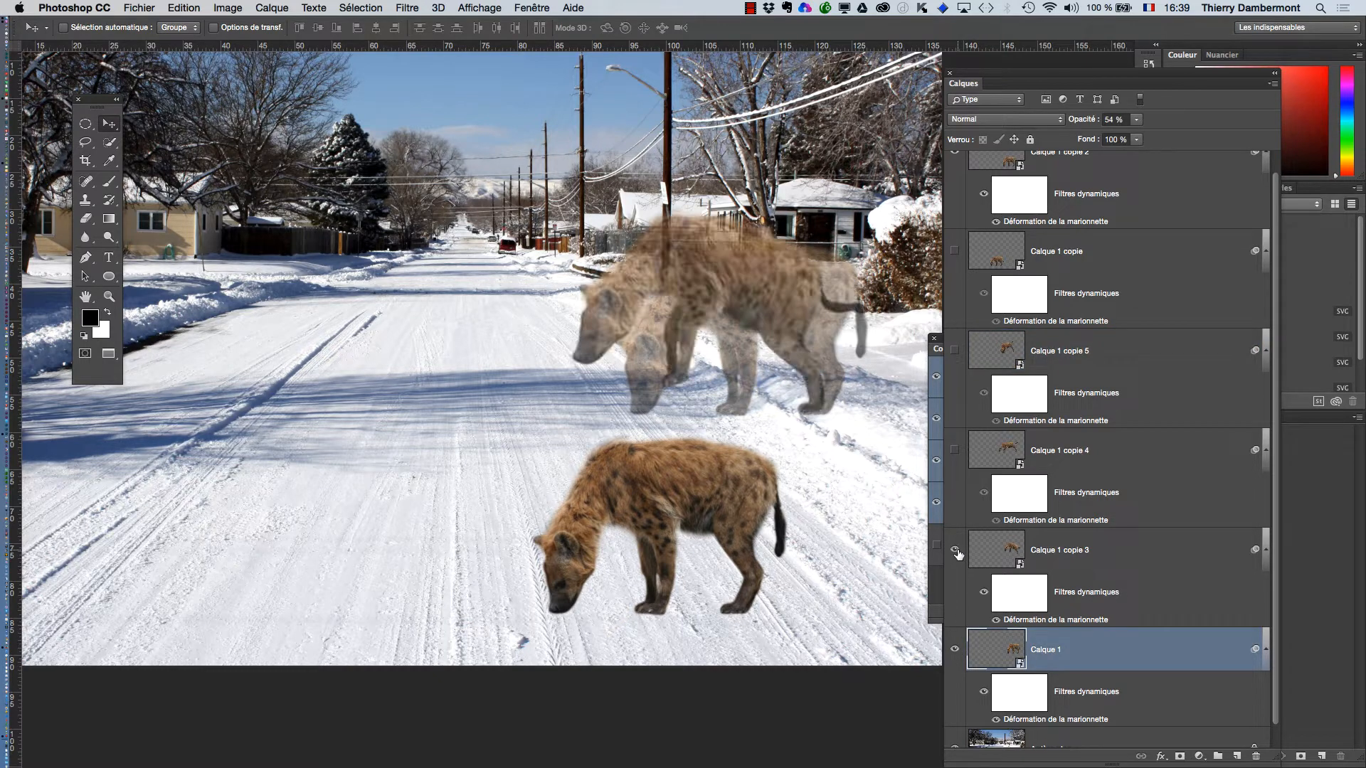
pyautogui.click(955, 451)
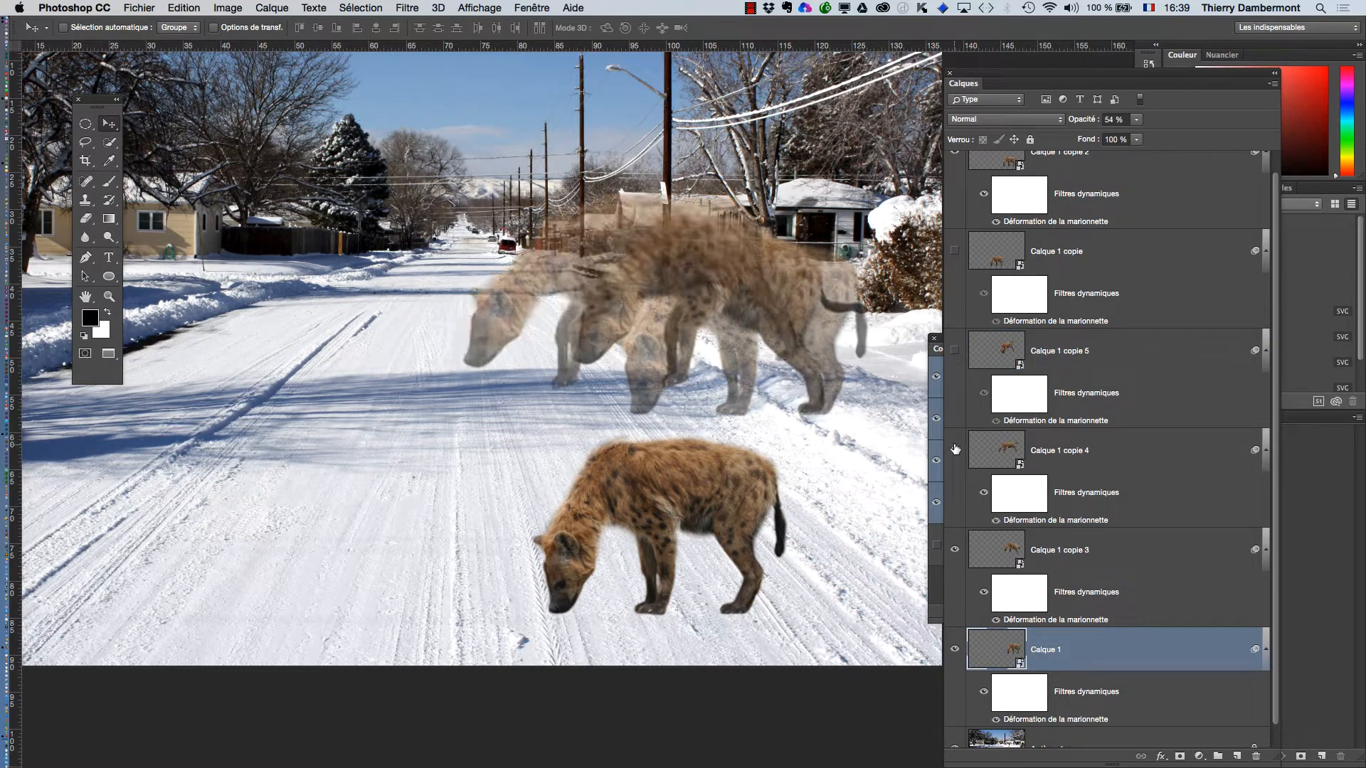
pyautogui.click(955, 351)
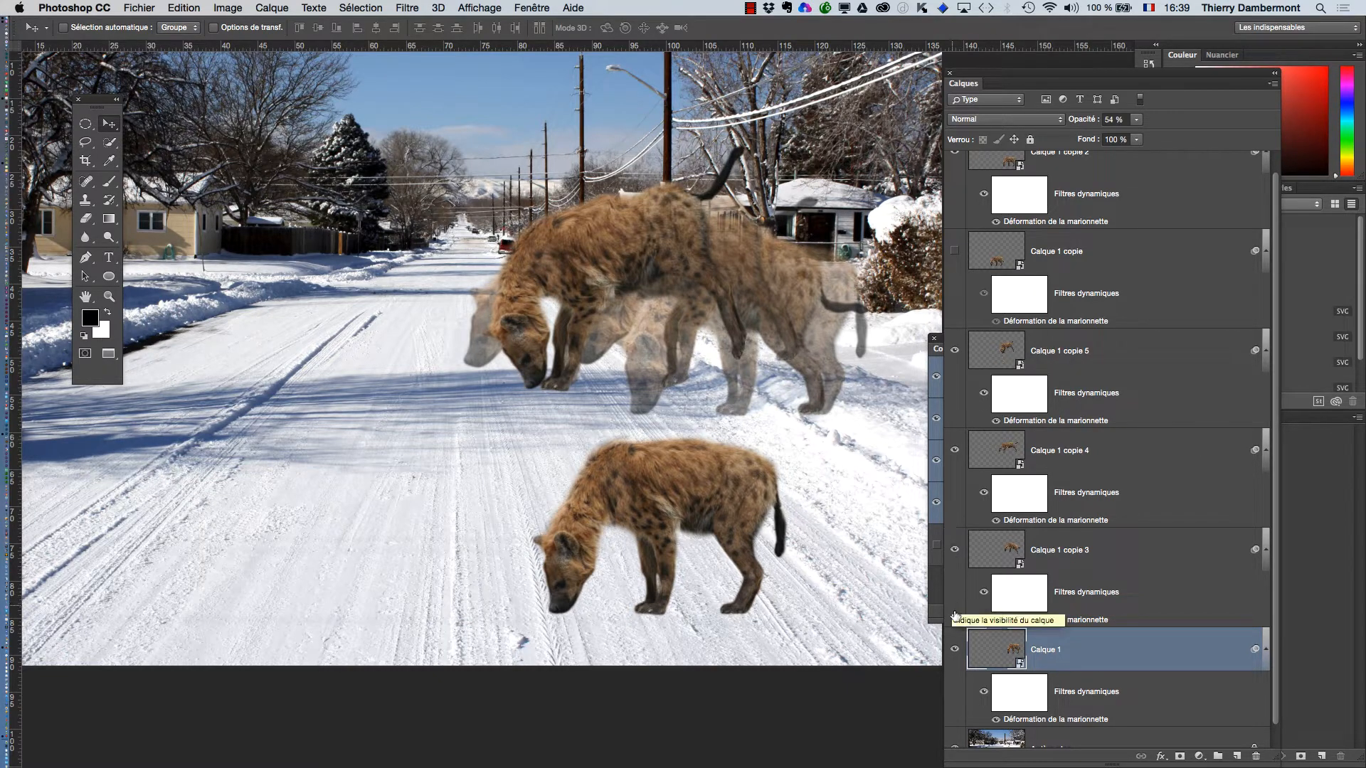
pyautogui.moveTo(956, 651); pyautogui.dragTo(953, 381)
# Preview the hyena's movement by showing one pose layer at a time, from Calque 1 through Calque 1 copie 5.
pyautogui.click(956, 649)
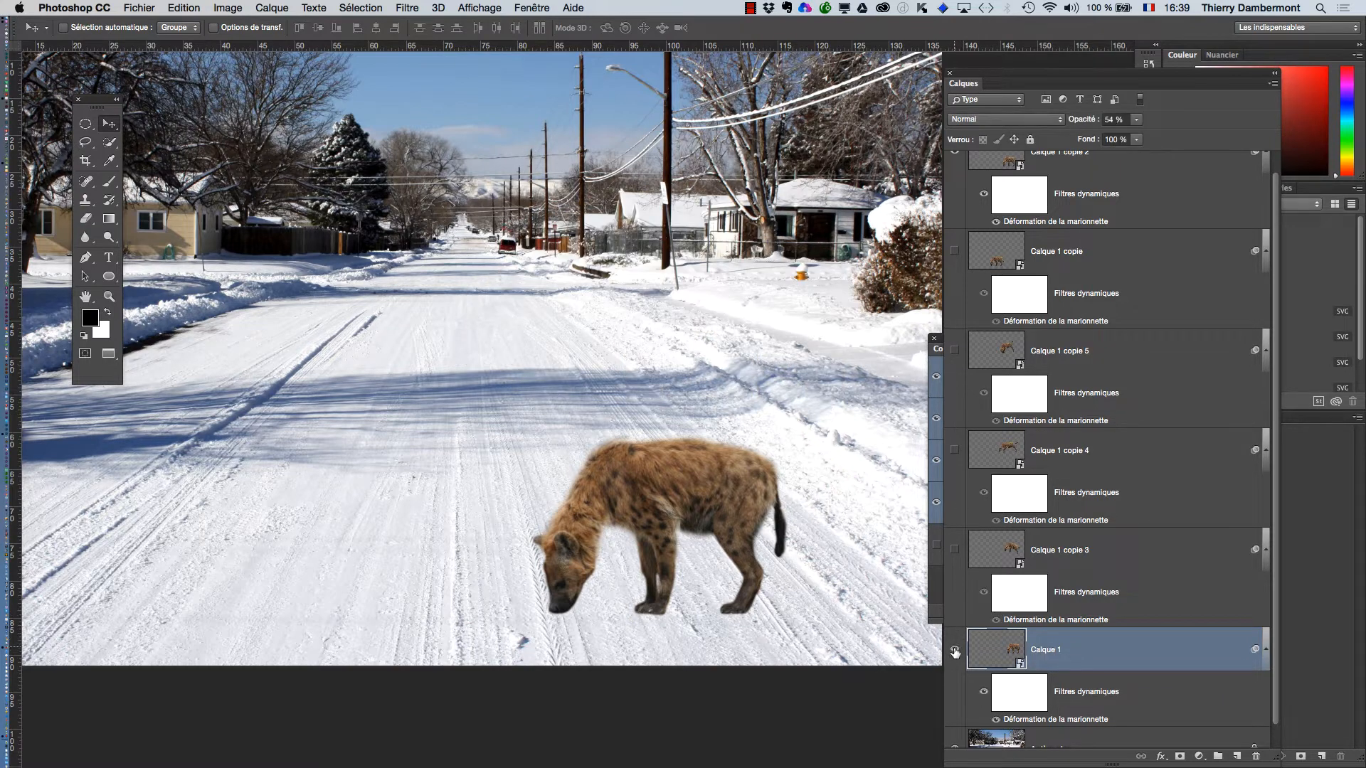
pyautogui.click(956, 649)
pyautogui.click(955, 550)
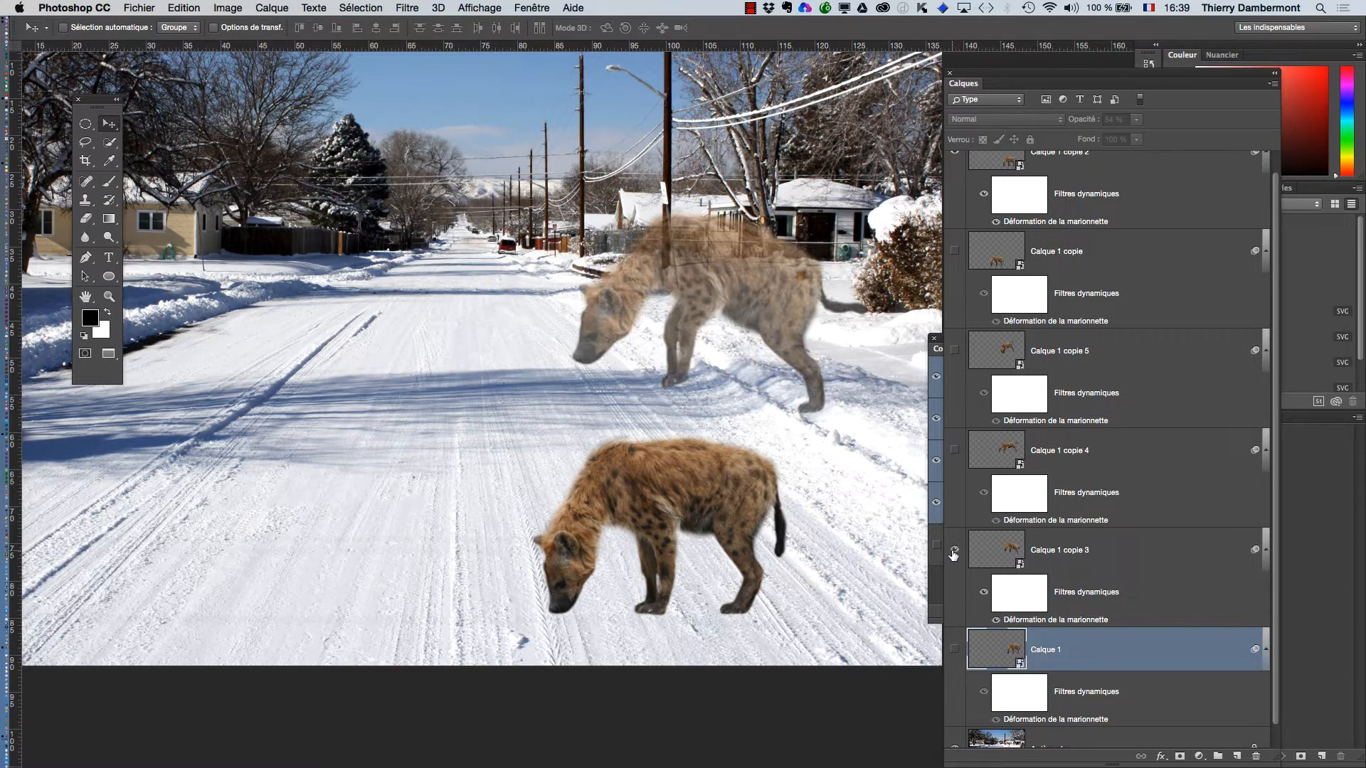
pyautogui.click(955, 551)
pyautogui.click(955, 451)
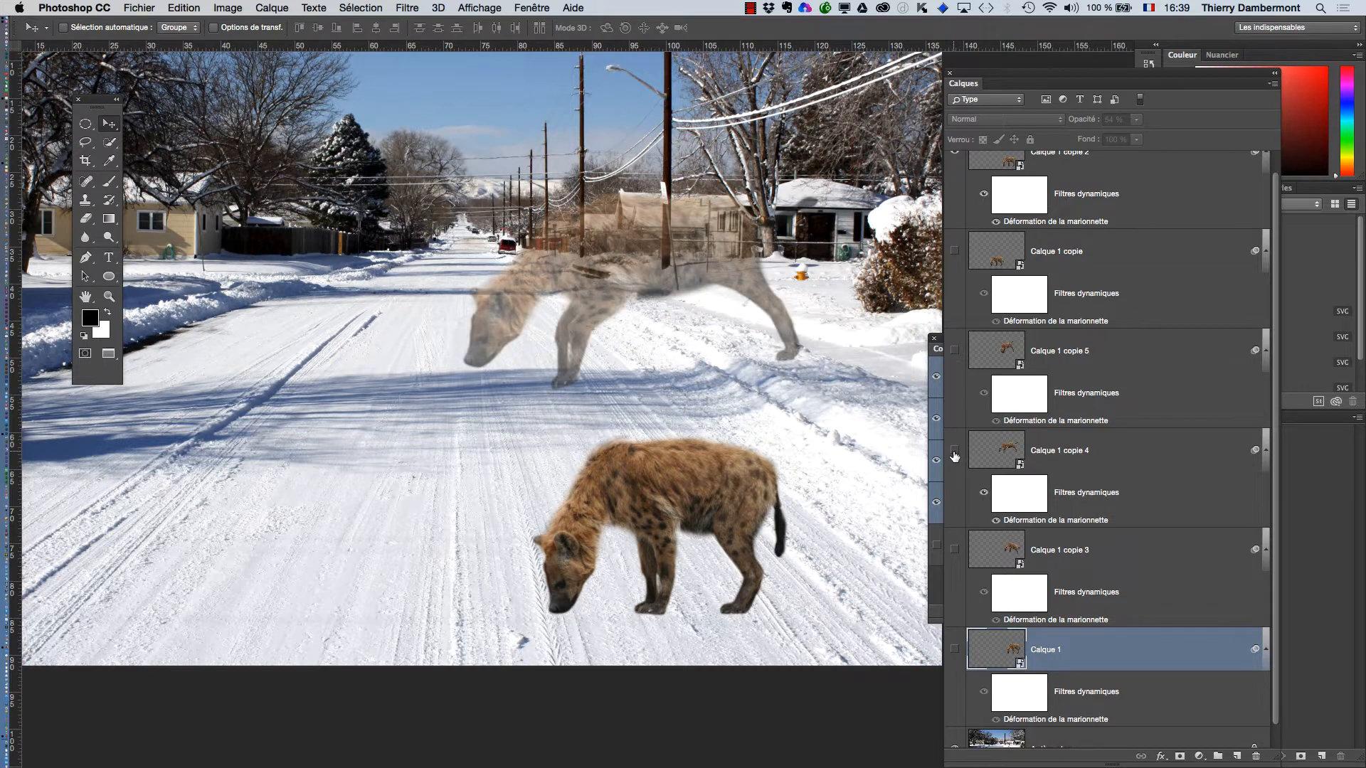
pyautogui.click(954, 451)
pyautogui.click(955, 351)
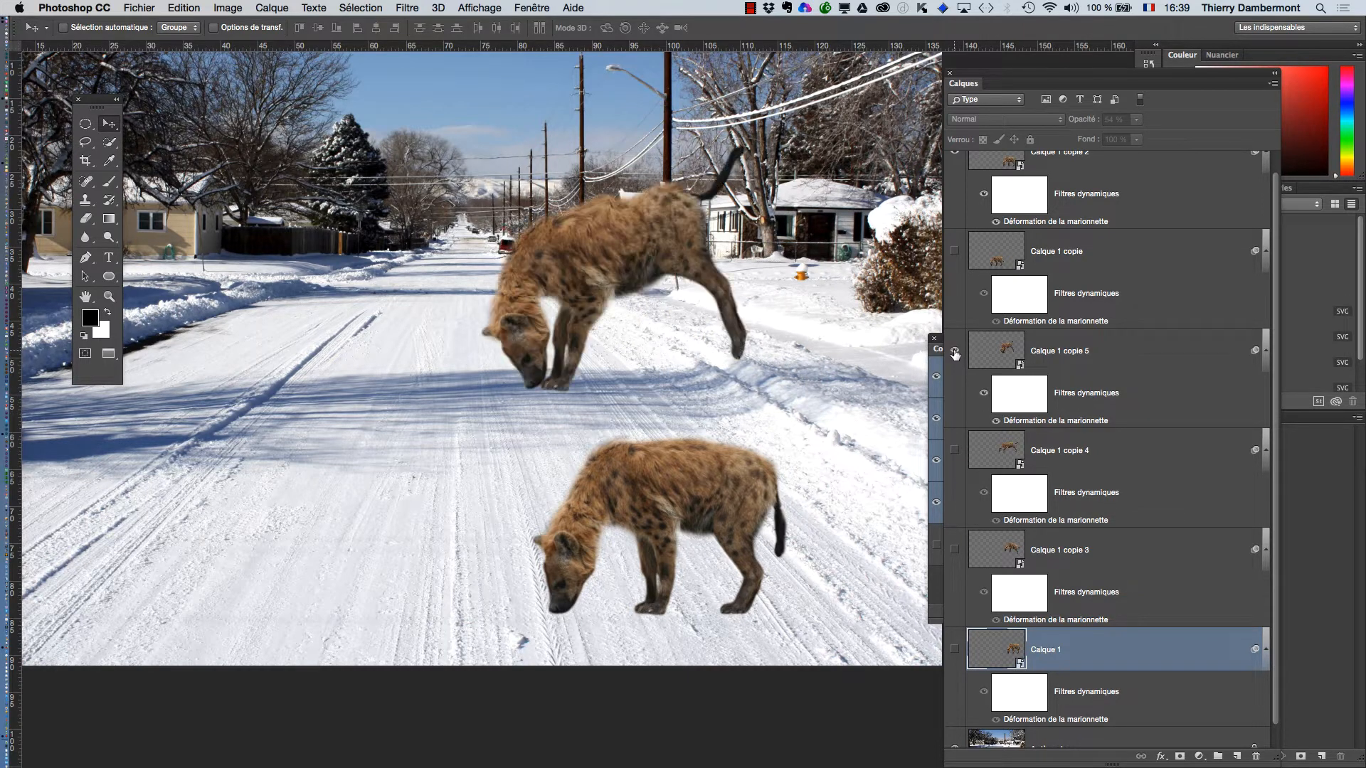
pyautogui.click(955, 352)
pyautogui.click(955, 452)
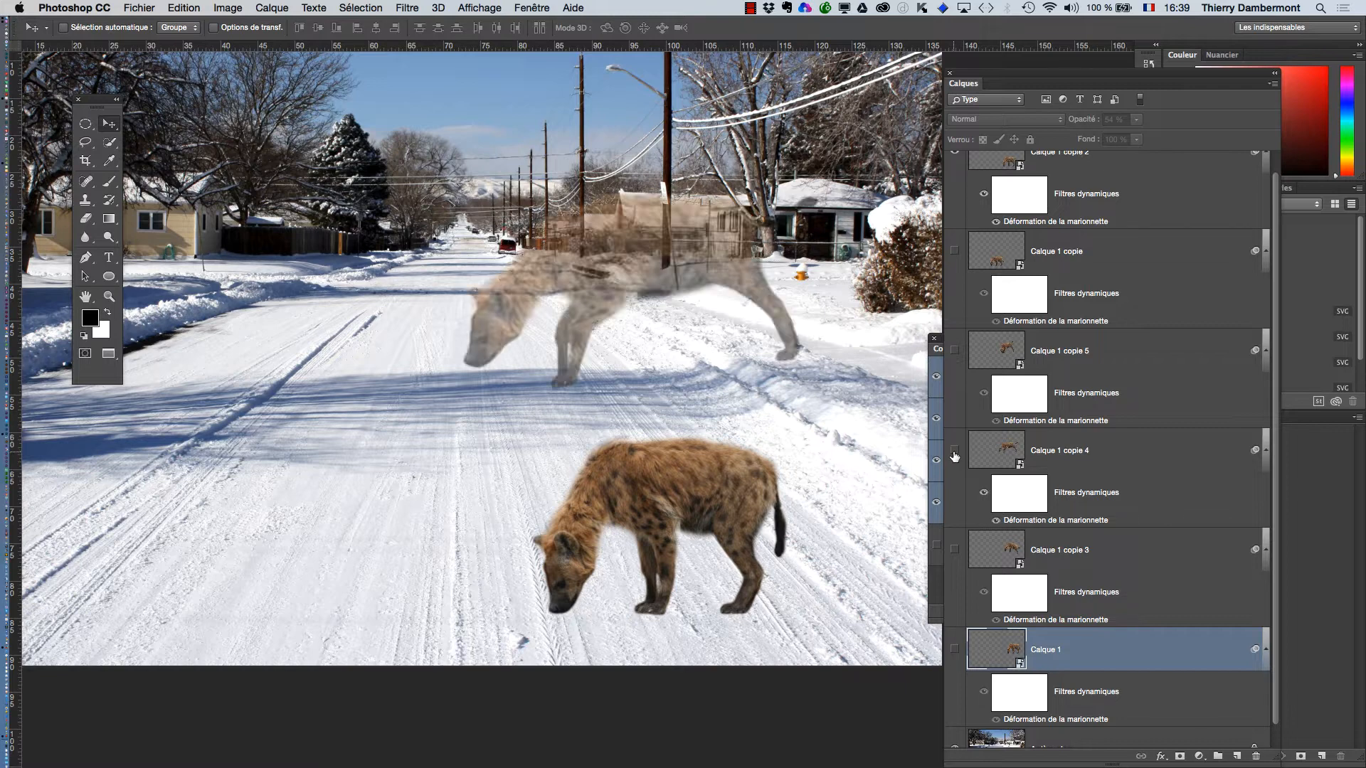
pyautogui.click(955, 452)
pyautogui.click(954, 351)
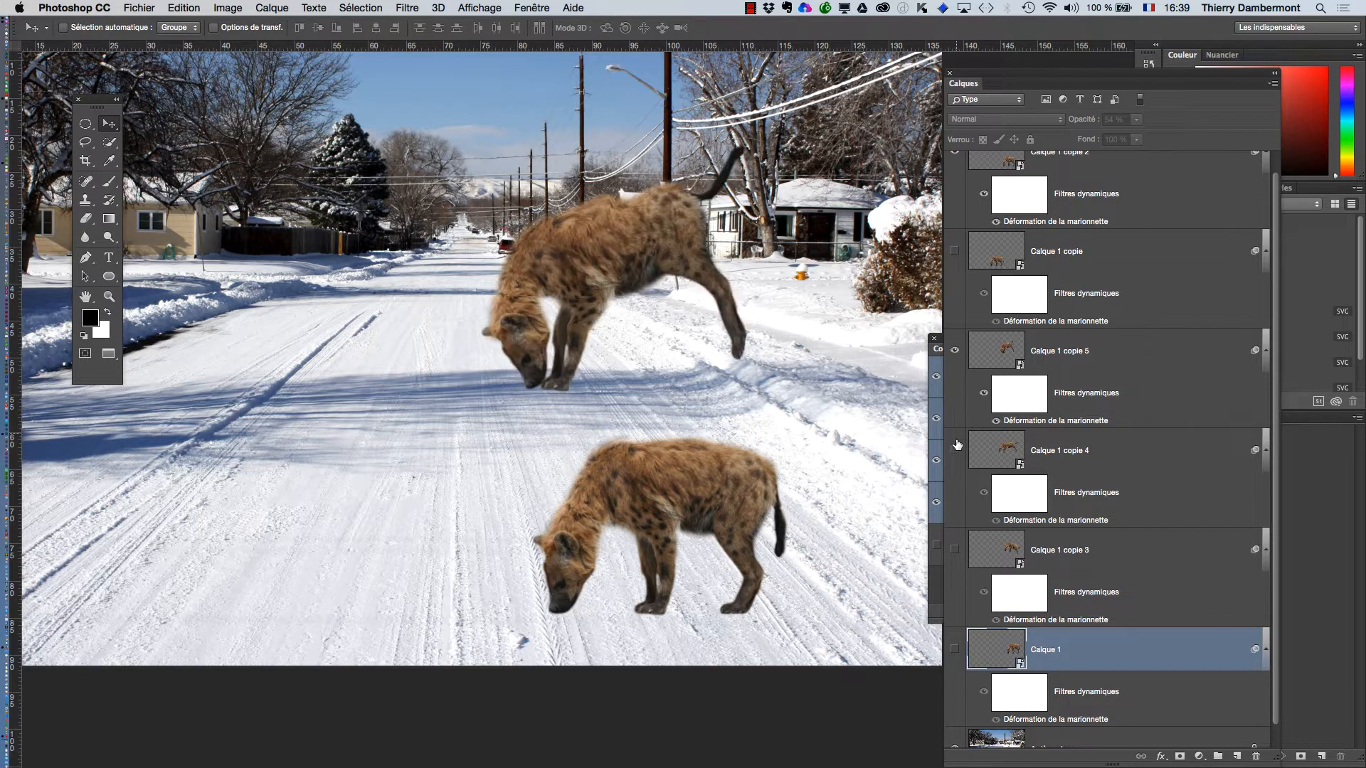
pyautogui.click(955, 352)
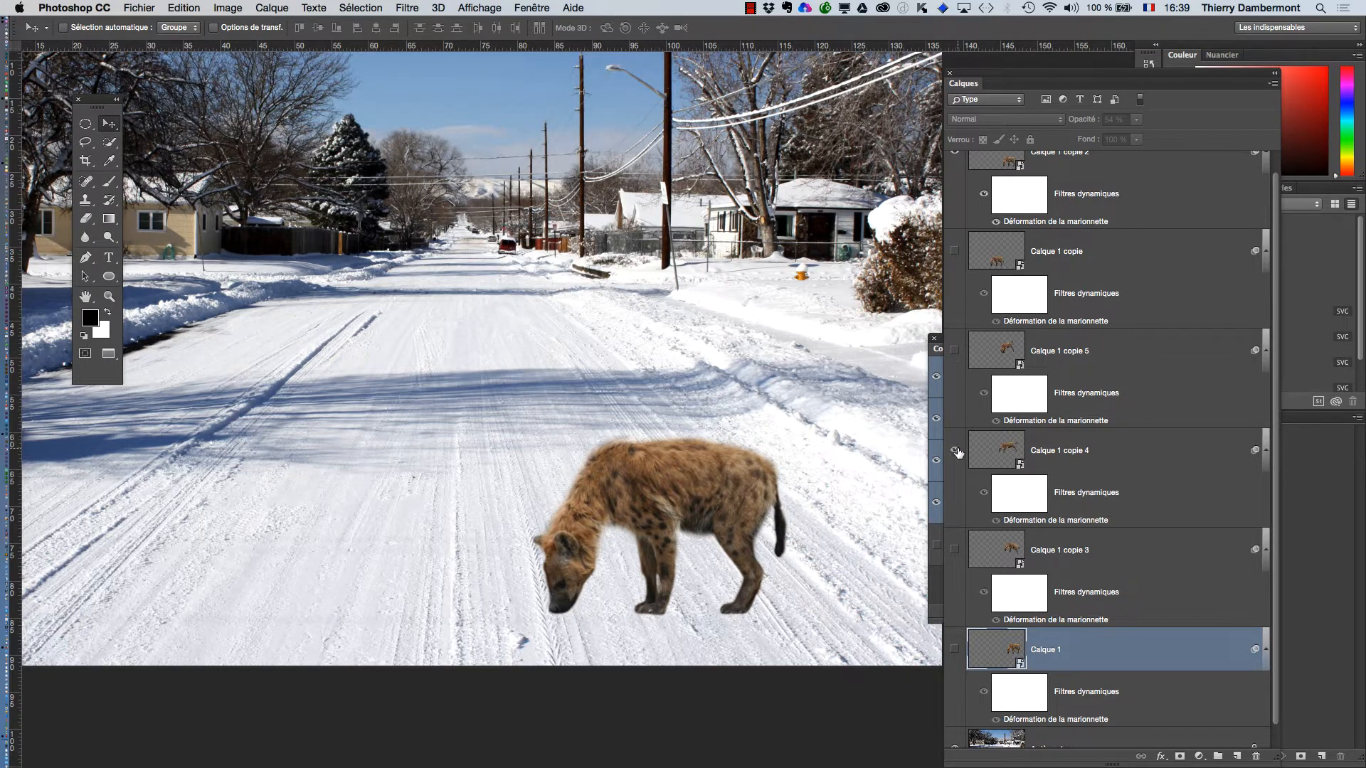
# Show the Calque 1 copie 4 layer and set its opacity to 100%.
pyautogui.click(955, 452)
pyautogui.click(978, 448)
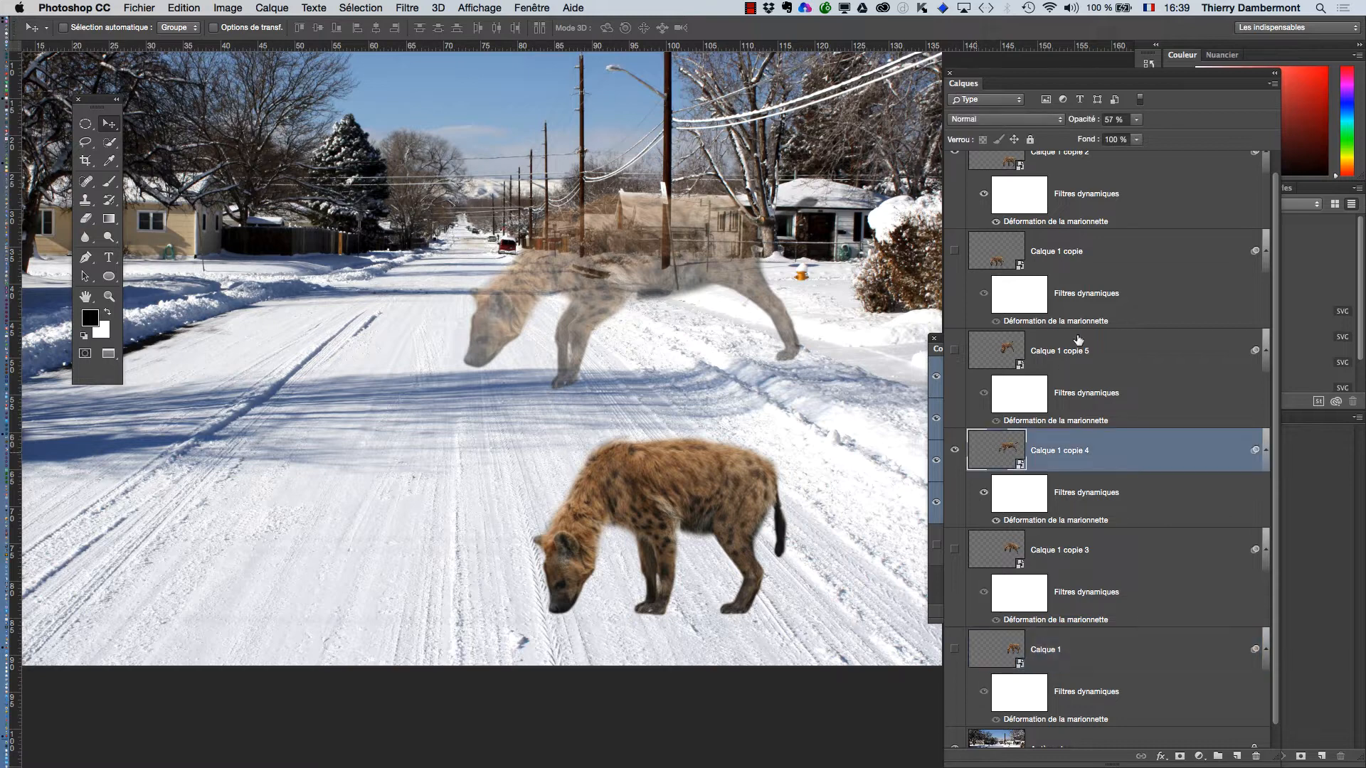
pyautogui.click(1137, 124)
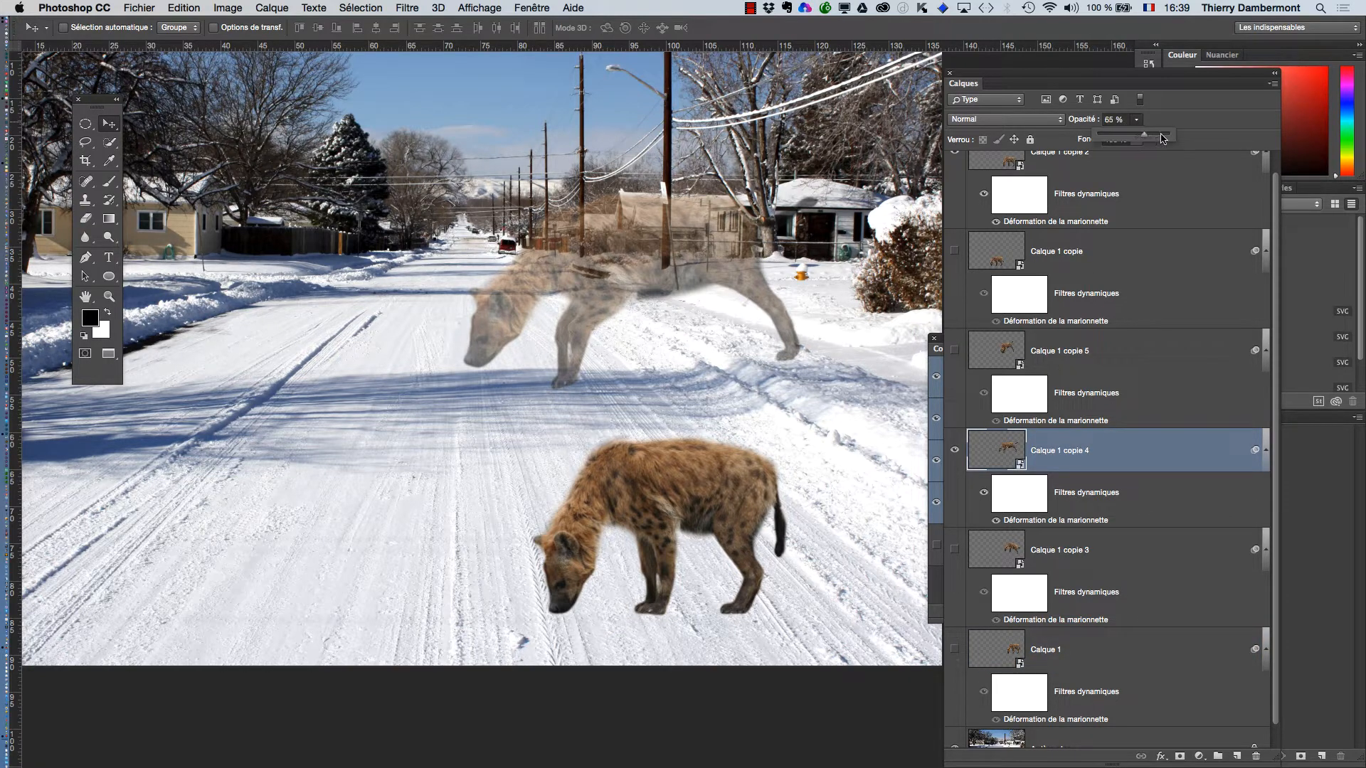
pyautogui.moveTo(1163, 138); pyautogui.dragTo(1179, 140)
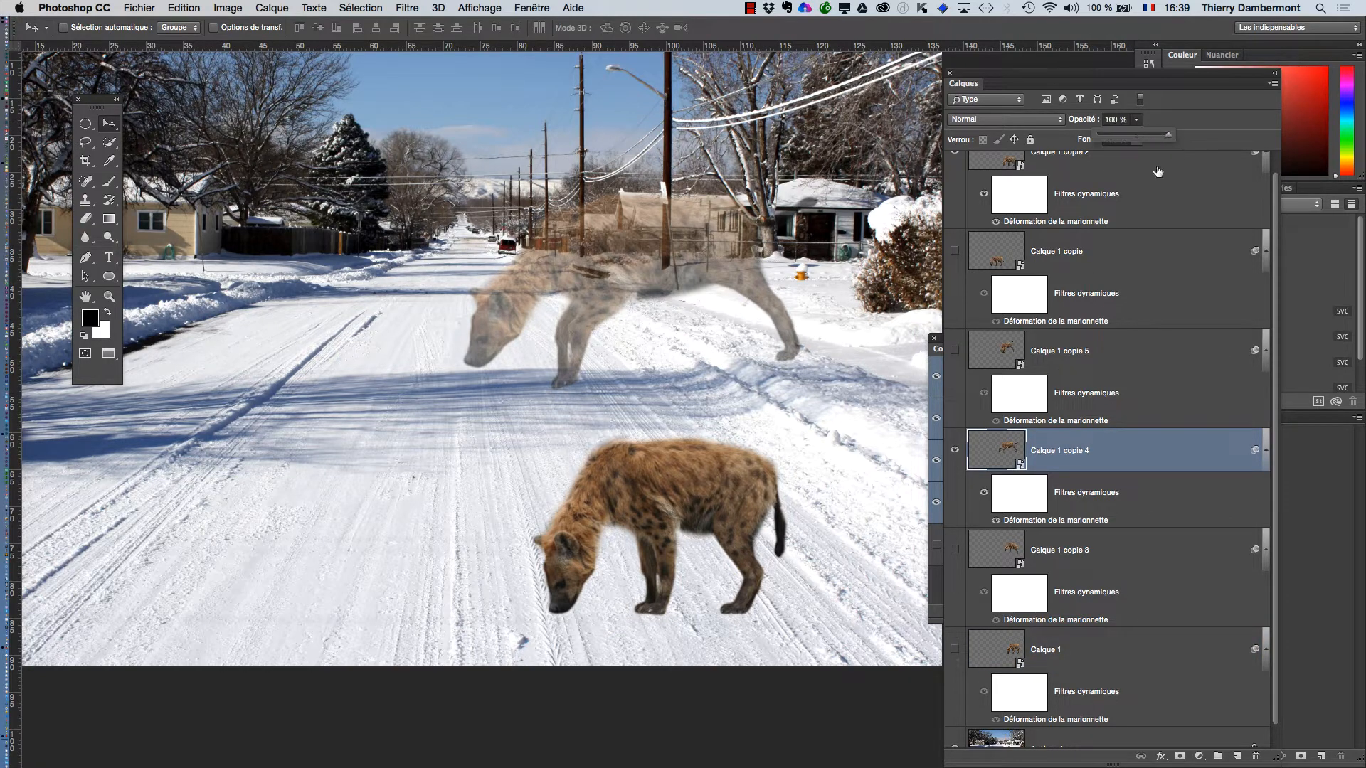
# Show the Calque 1 layer and set its opacity to 100%.
pyautogui.click(1068, 650)
pyautogui.click(1058, 651)
pyautogui.click(955, 649)
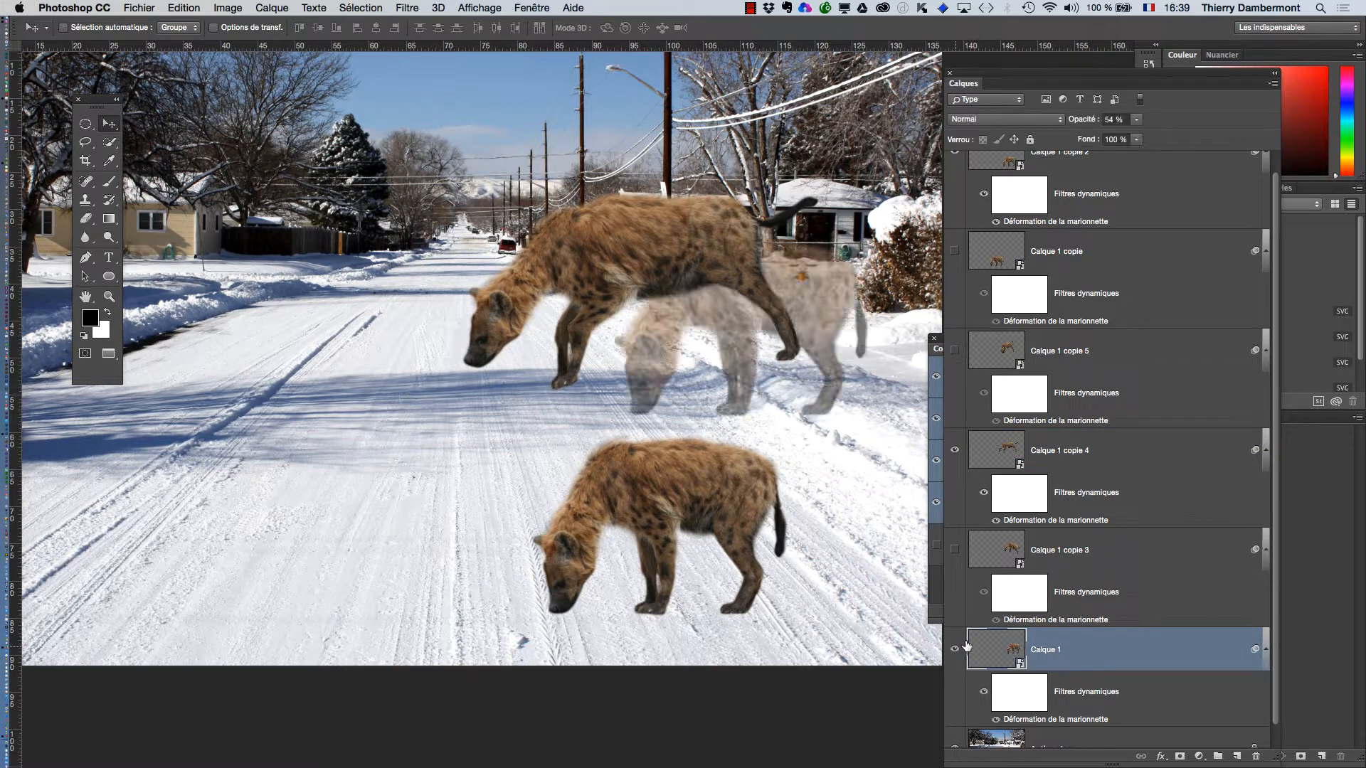
pyautogui.click(1136, 119)
pyautogui.moveTo(1138, 138); pyautogui.dragTo(1180, 140)
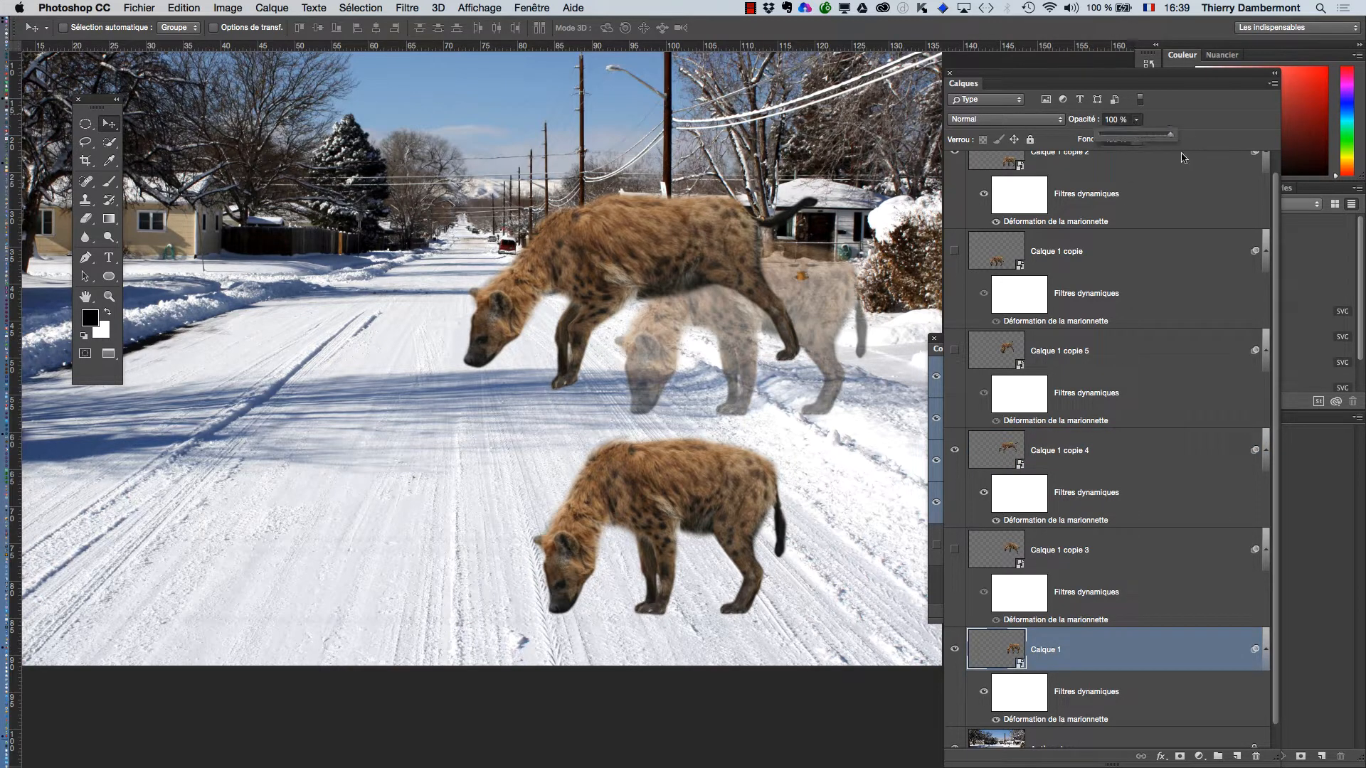
# Show the Calque 1 copie 3 layer and set its opacity to 100%.
pyautogui.click(955, 550)
pyautogui.click(1014, 559)
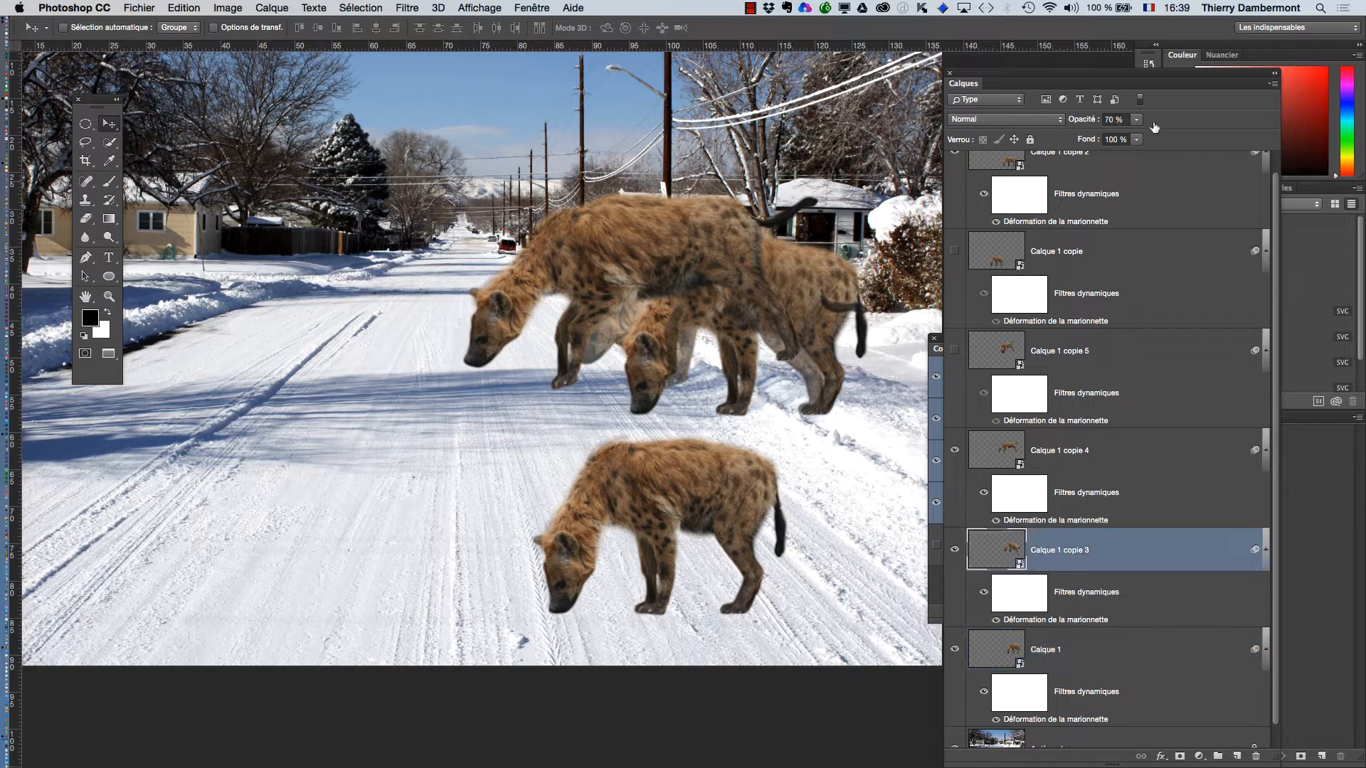
pyautogui.click(1137, 120)
pyautogui.moveTo(1138, 139); pyautogui.dragTo(1180, 140)
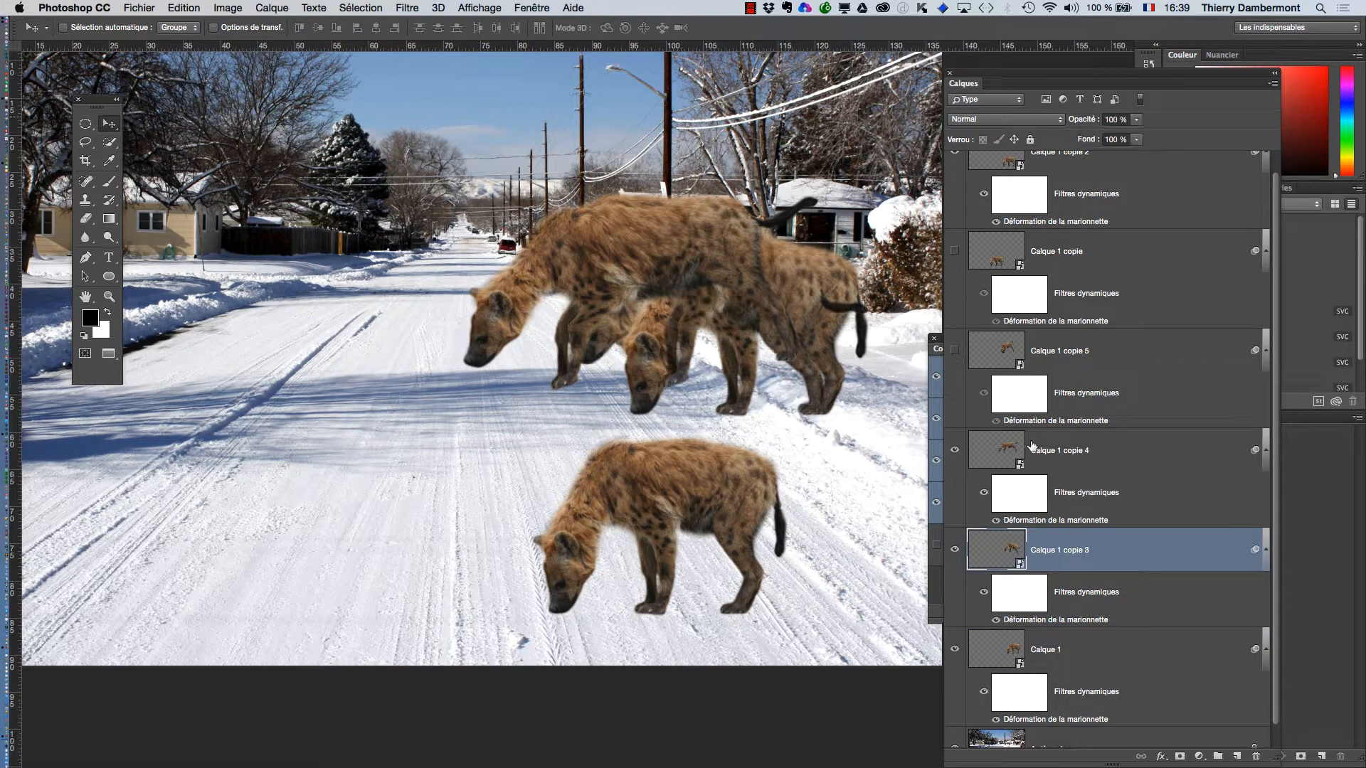
# Rename the Calque 1 layer as image 1 and the Calque 1 copie 3 layer as image 2.
pyautogui.click(1007, 432)
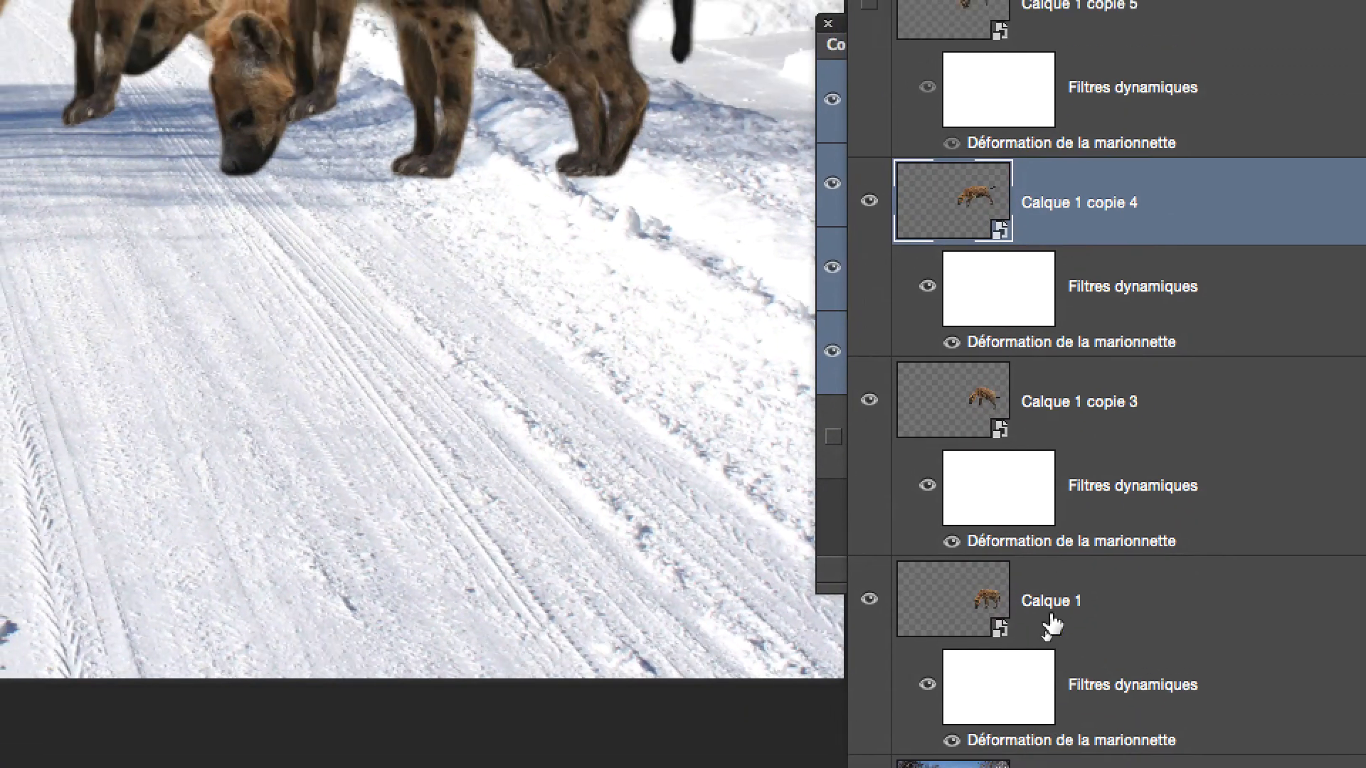
pyautogui.doubleClick(1047, 640)
pyautogui.write('image 1')
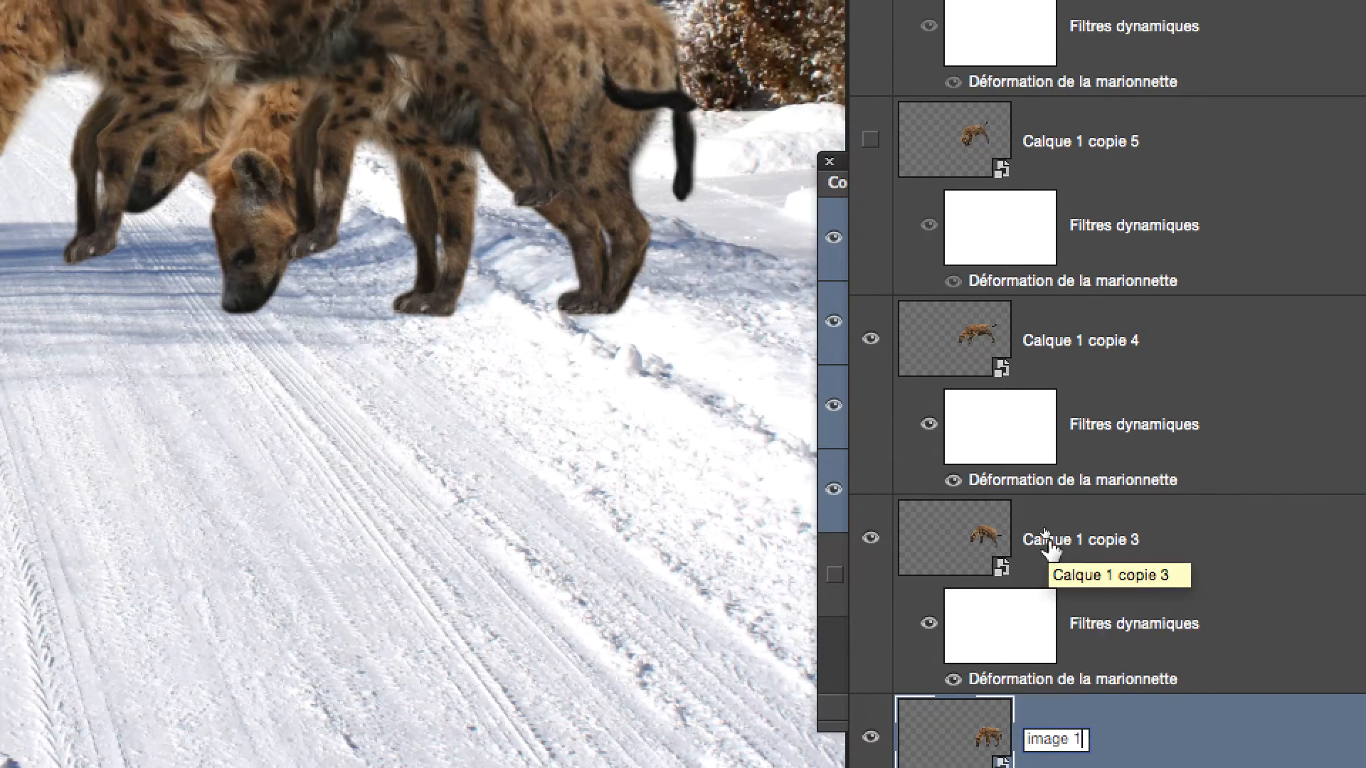
pyautogui.doubleClick(1046, 473)
pyautogui.press('BackSpace')
pyautogui.write('image 2')
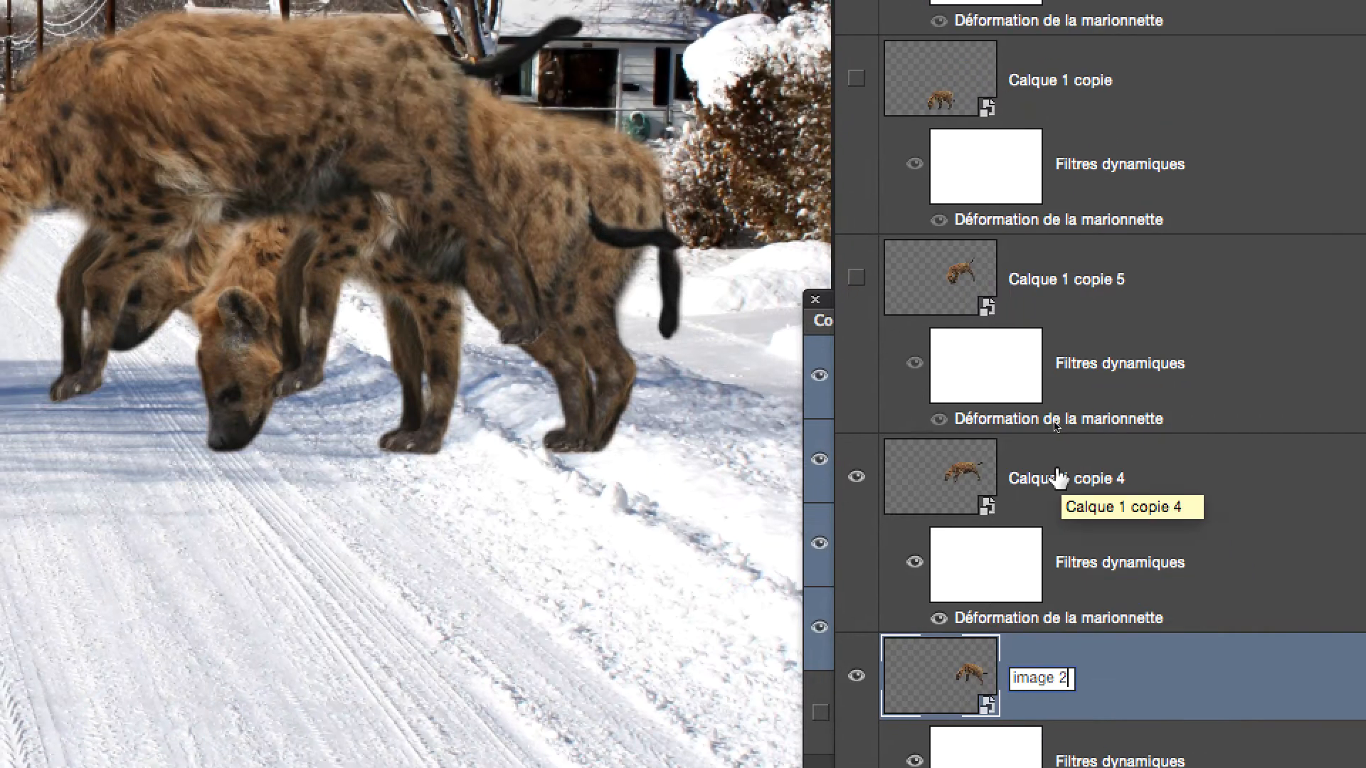
# Rename the Calque 1 copie 4 layer as image 3 and the Calque 1 copie 5 layer as image 4.
pyautogui.doubleClick(1067, 342)
pyautogui.press('BackSpace')
pyautogui.write('image 3')
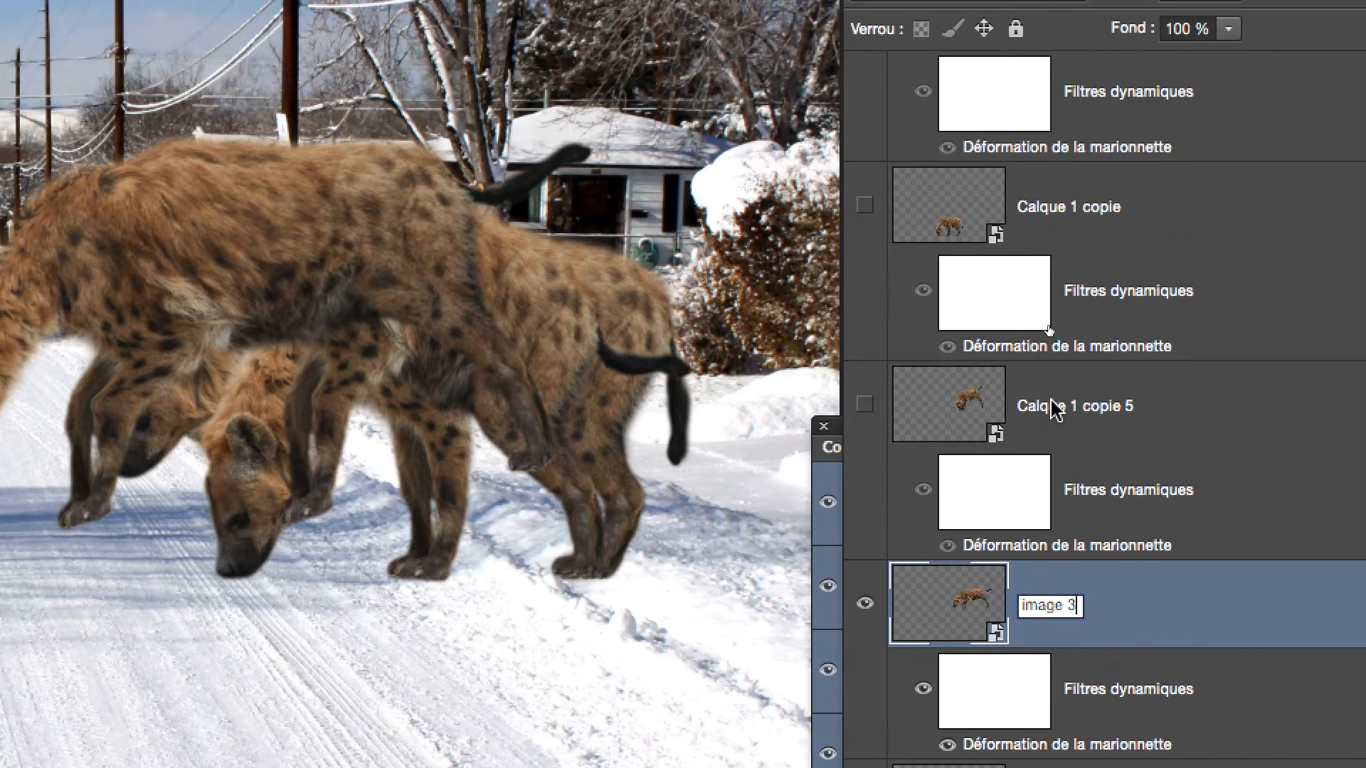
pyautogui.doubleClick(1045, 263)
pyautogui.press('BackSpace')
pyautogui.write('image 4')
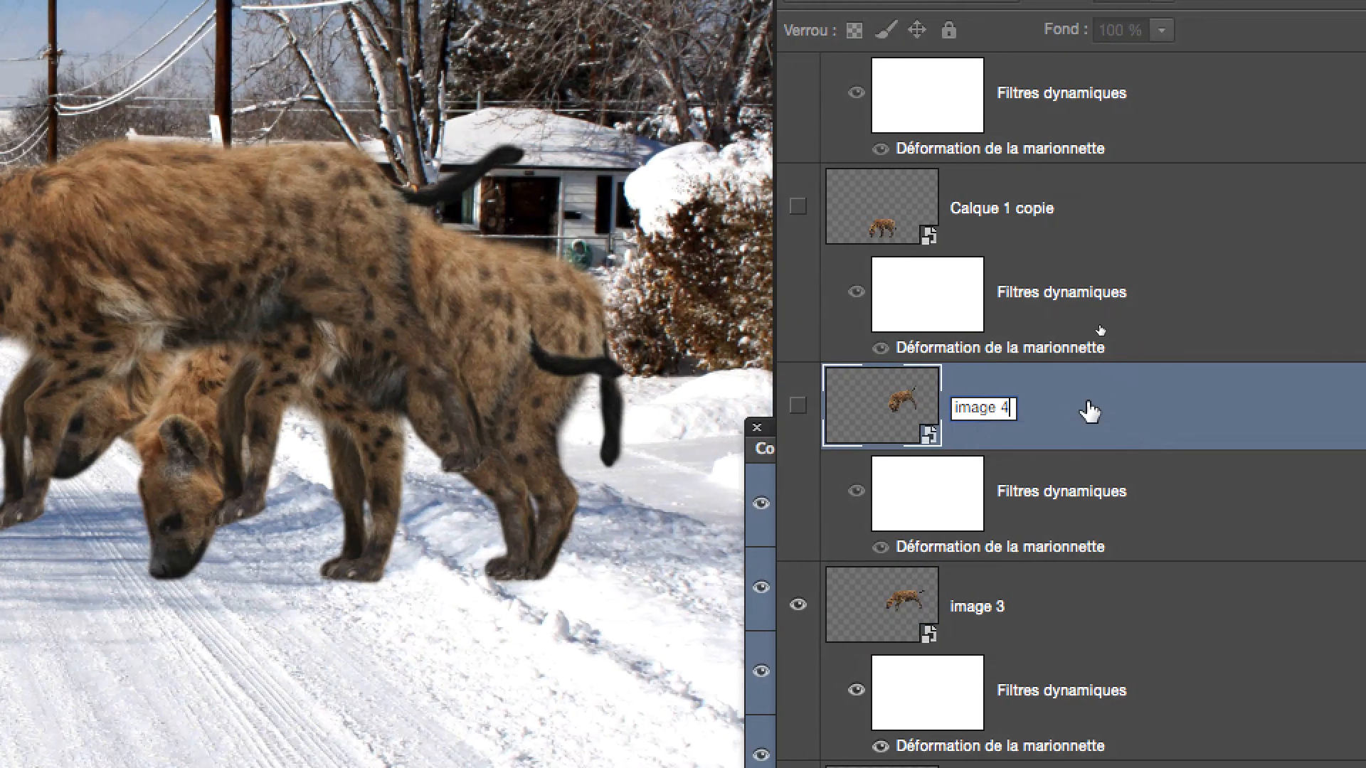
pyautogui.press('Return')
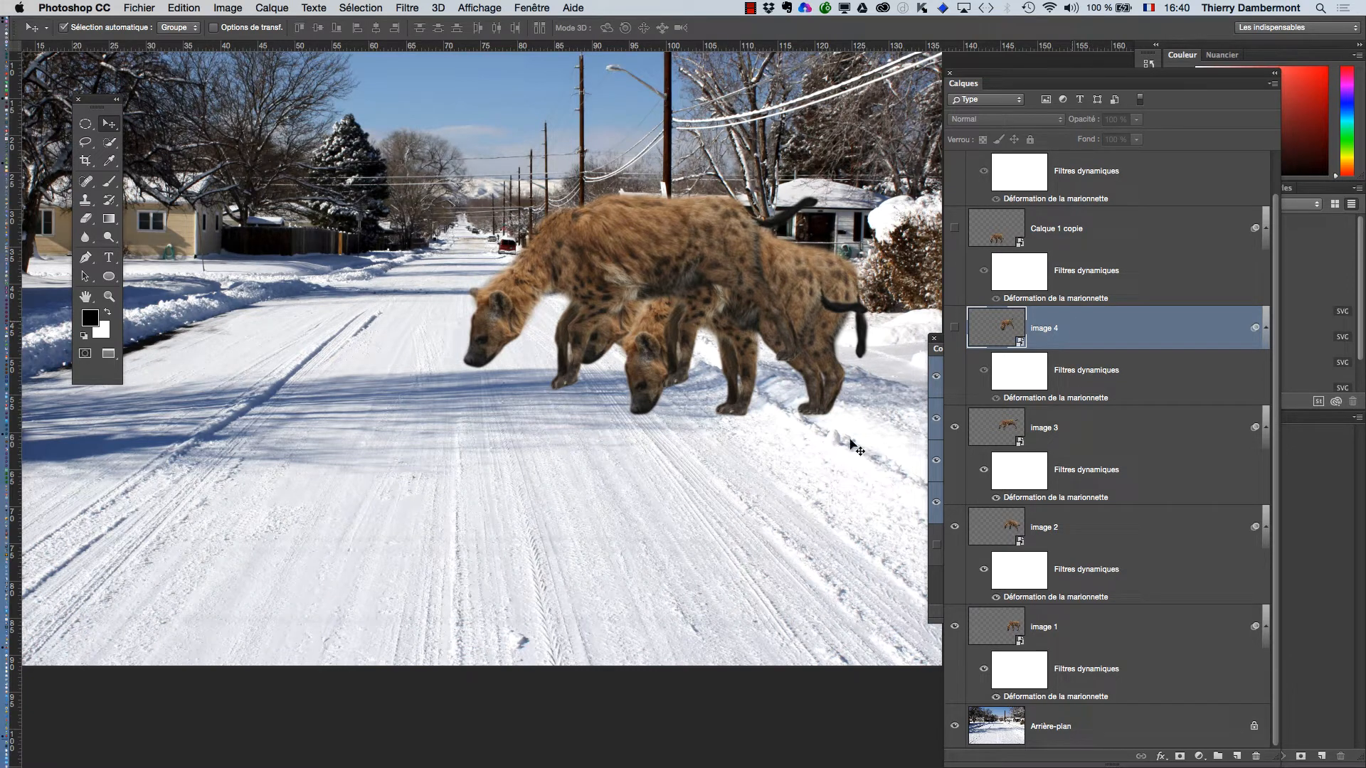
# Open the Montage timeline, shrink it to about the image's width and place it over the image's lower edge.
pyautogui.click(523, 7)
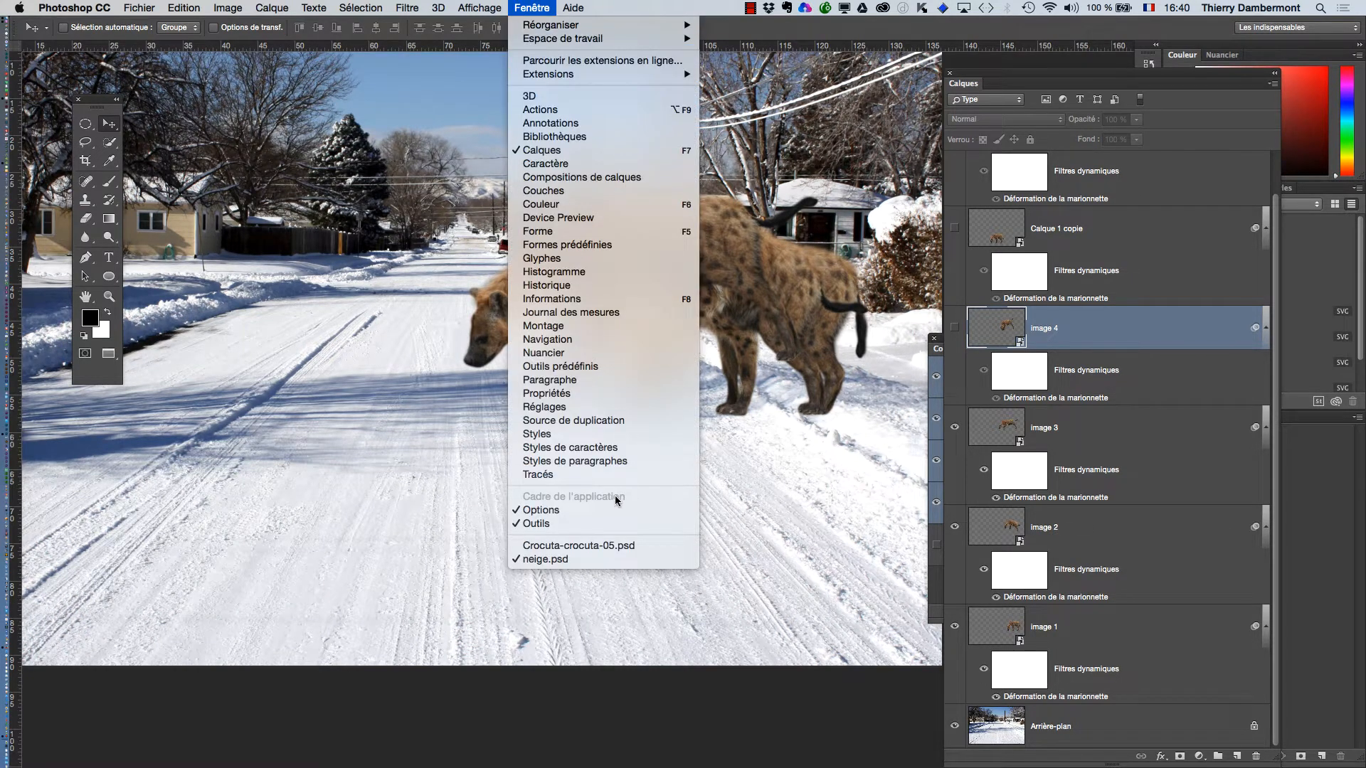
pyautogui.click(590, 329)
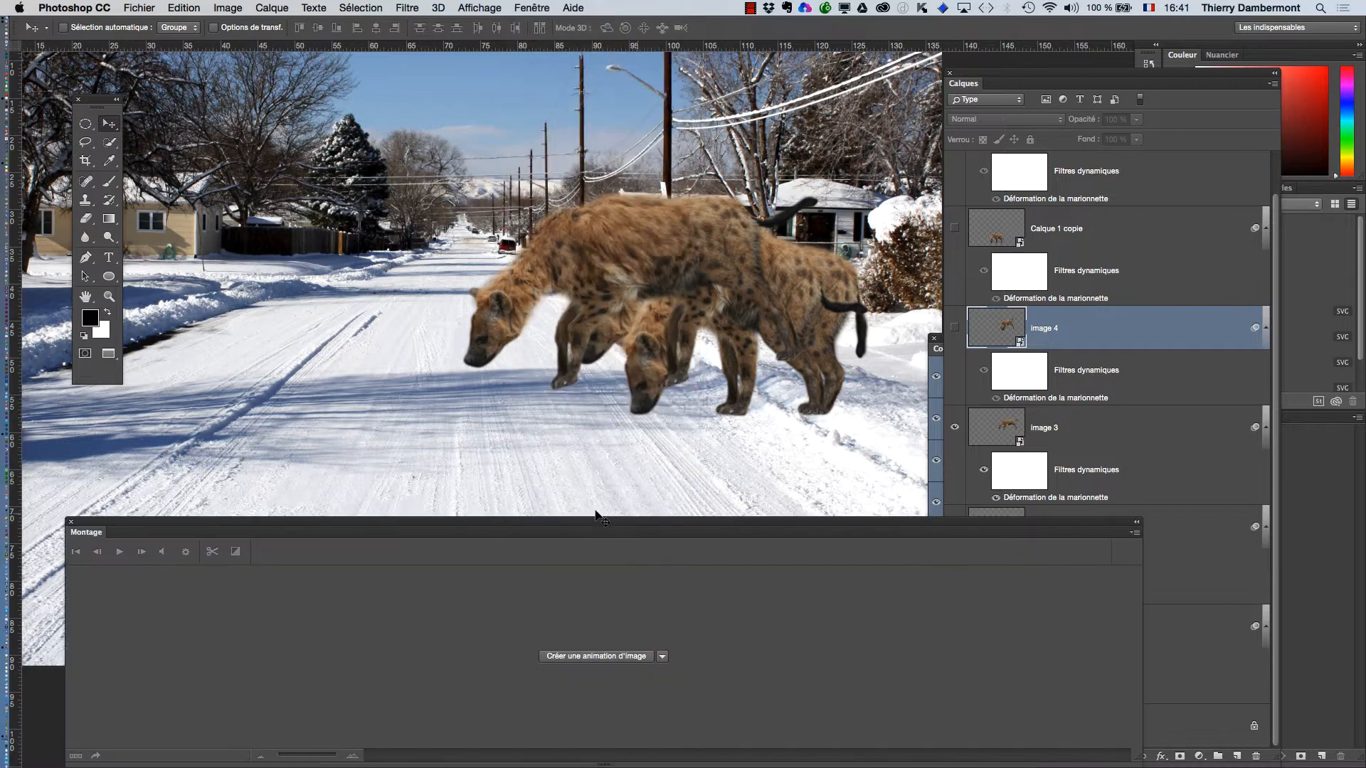
pyautogui.moveTo(590, 523); pyautogui.dragTo(547, 511)
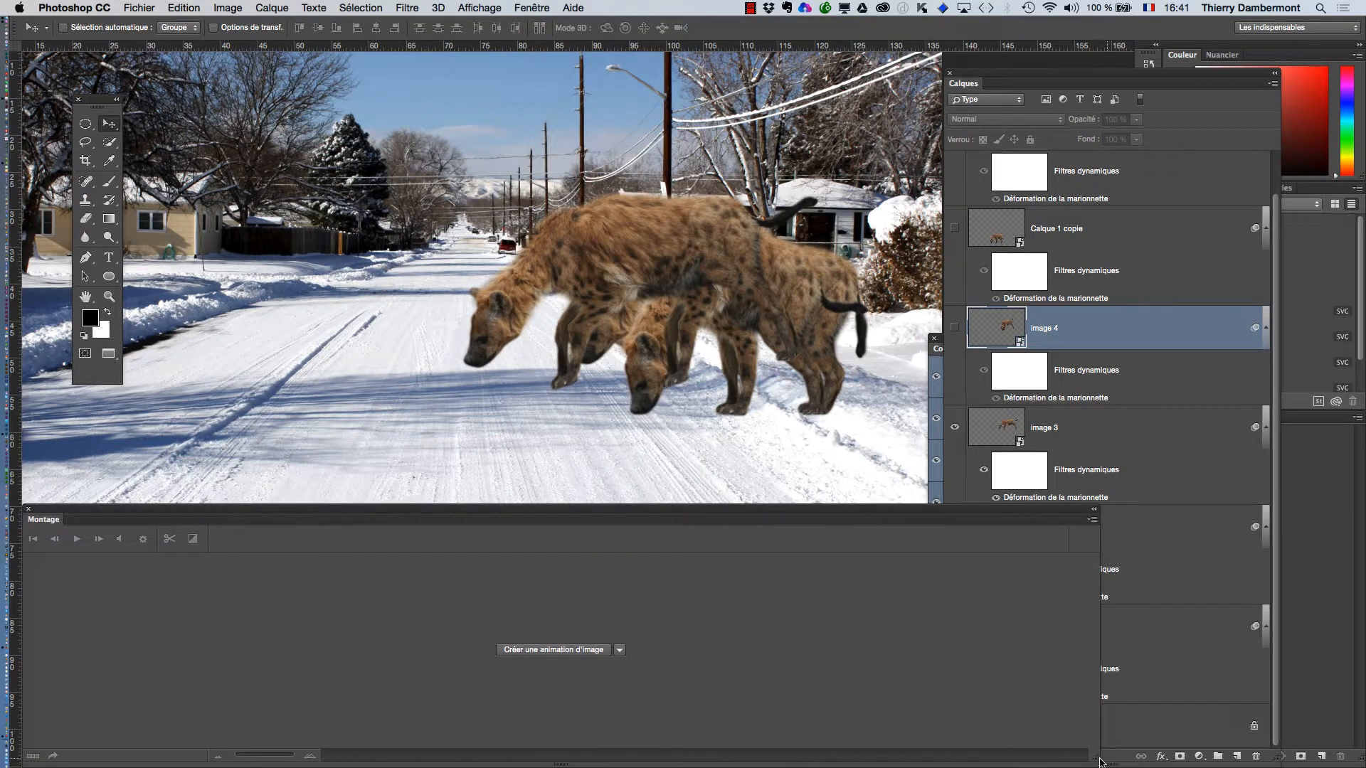
pyautogui.moveTo(1093, 757); pyautogui.dragTo(934, 663)
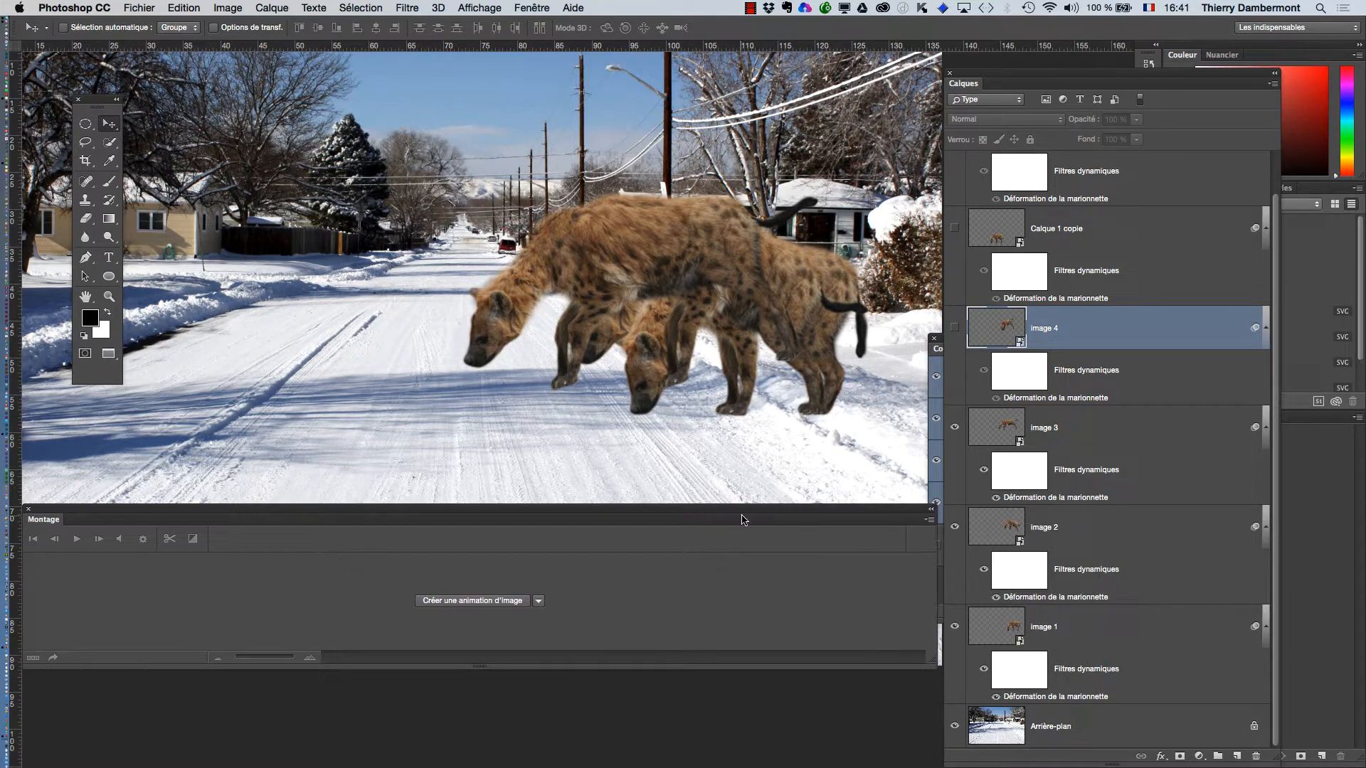
pyautogui.moveTo(742, 516); pyautogui.dragTo(745, 572)
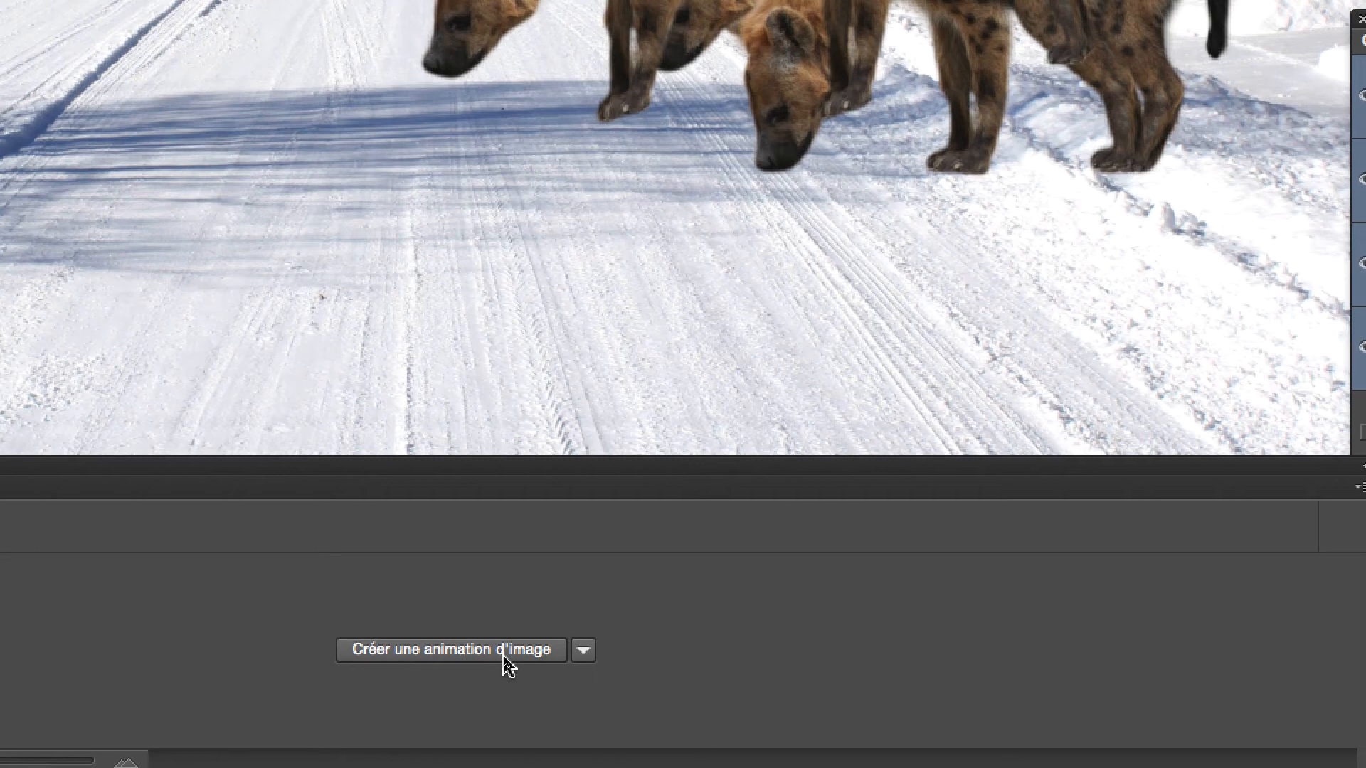
# Create a frame animation in the timeline and widen the timeline slightly over the layer list.
pyautogui.click(508, 662)
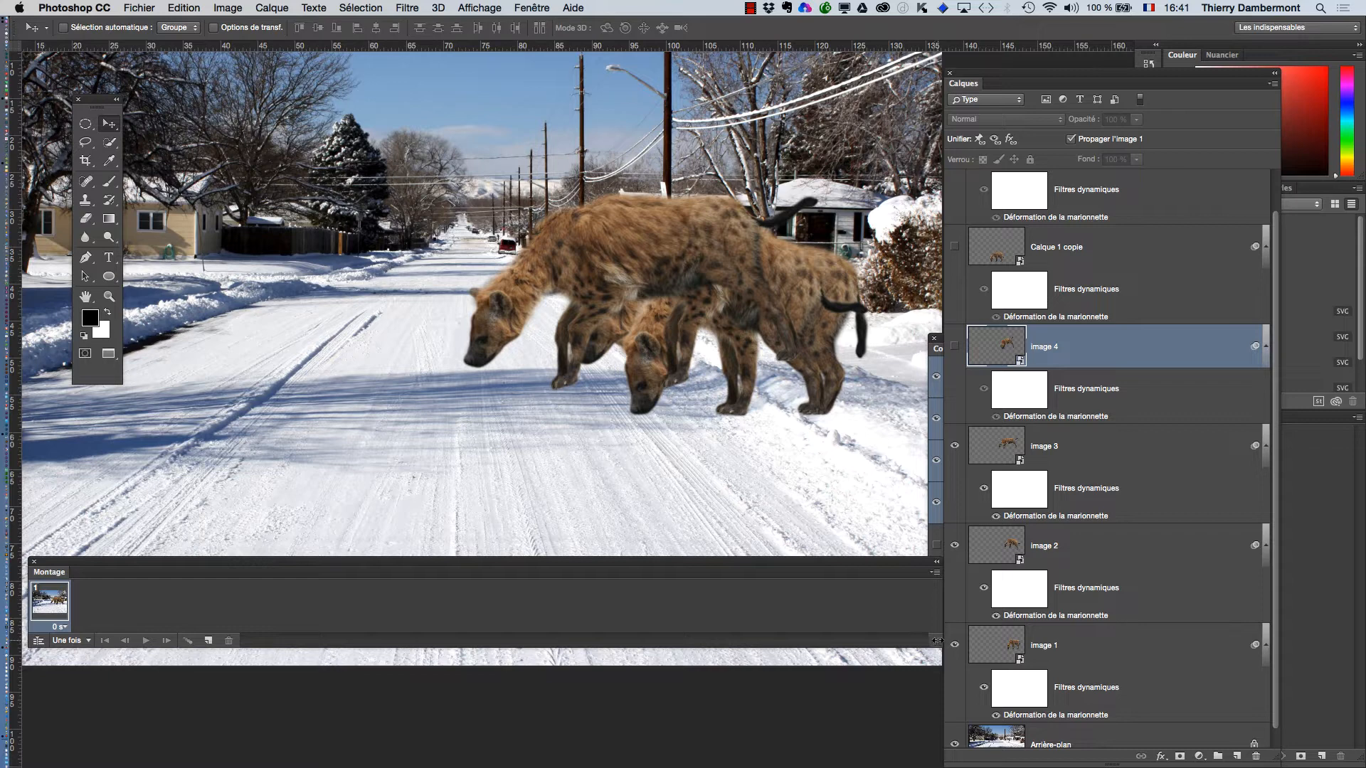
pyautogui.moveTo(944, 682); pyautogui.dragTo(1019, 644)
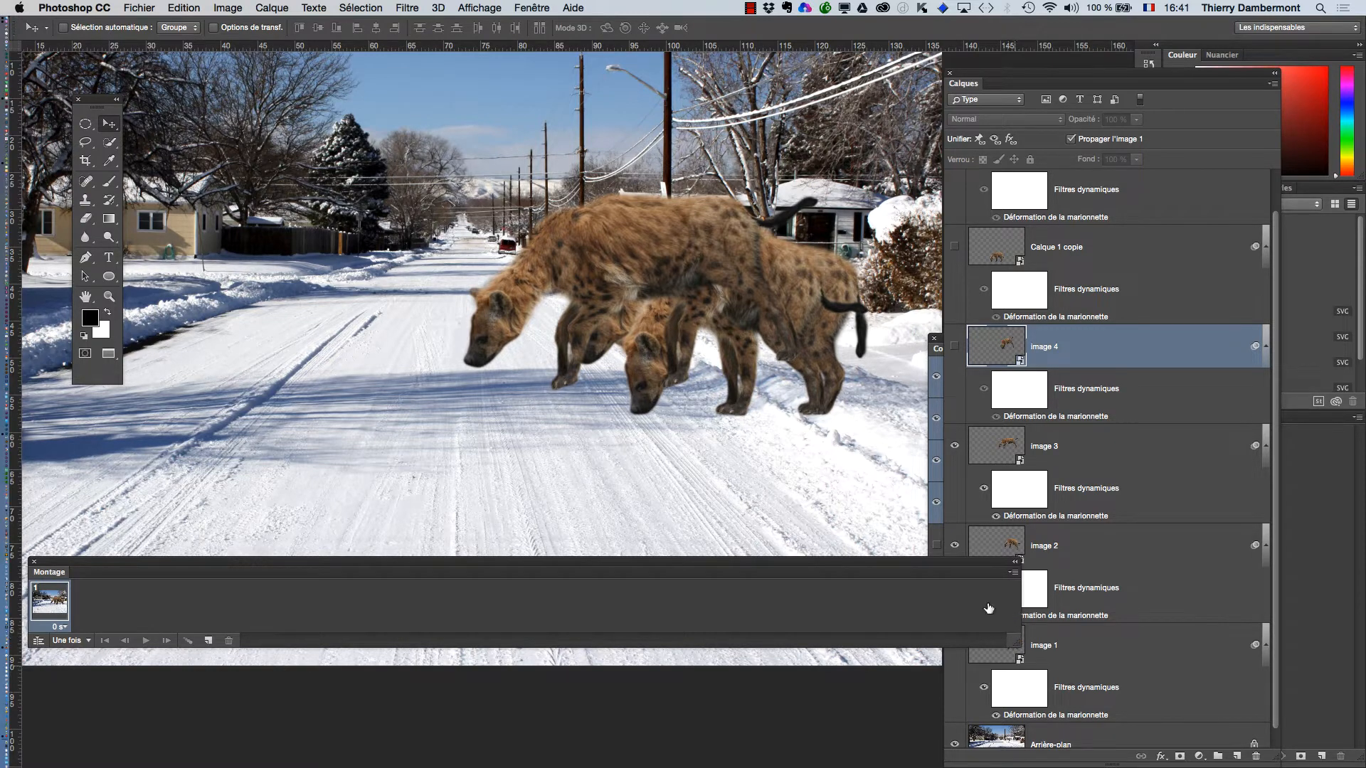
pyautogui.doubleClick(58, 575)
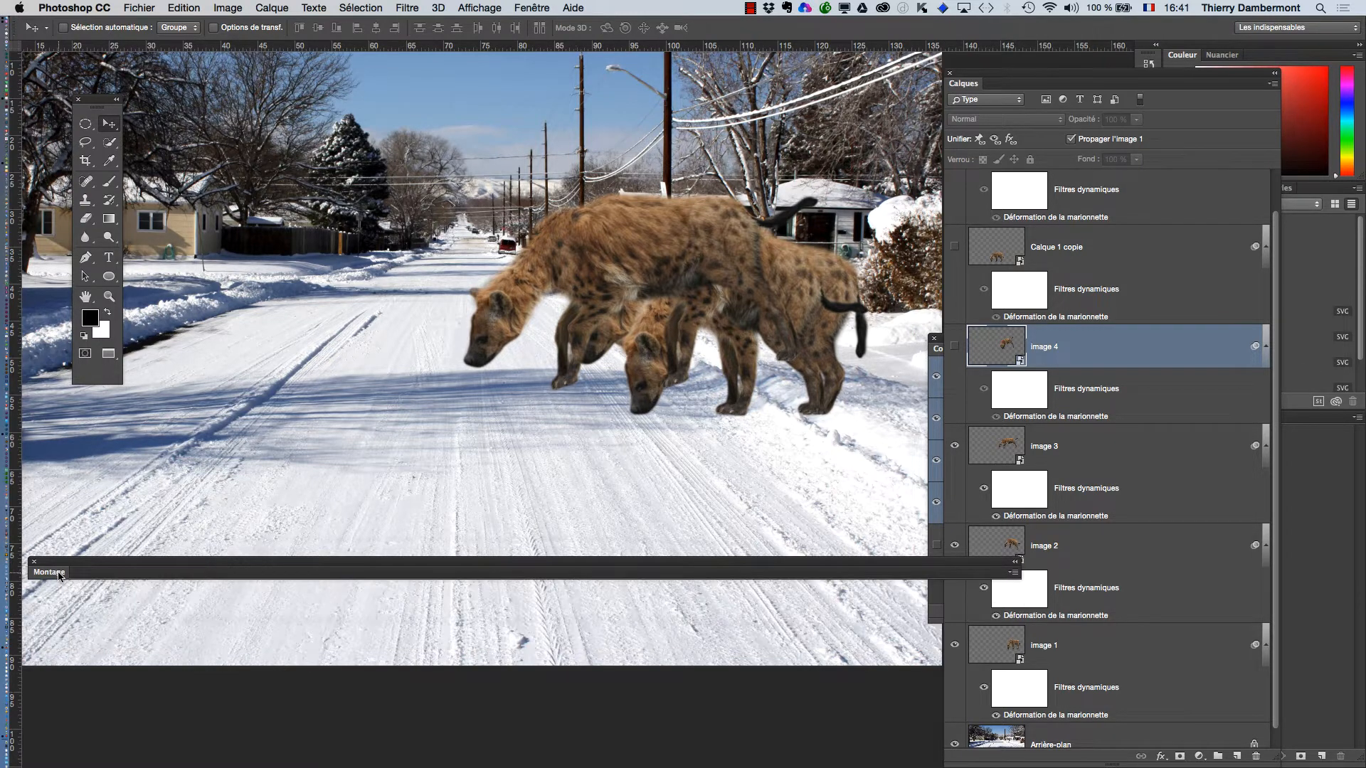
pyautogui.click(58, 575)
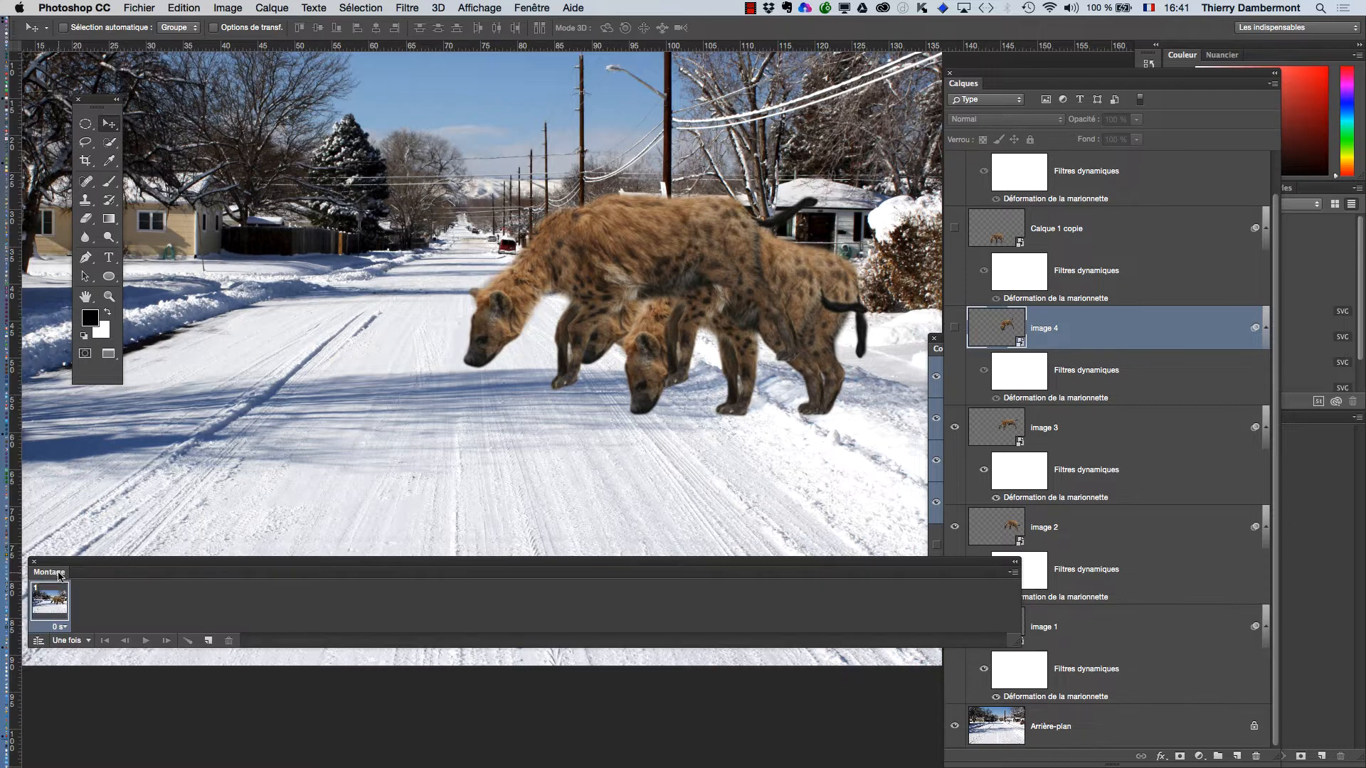
pyautogui.click(1288, 30)
pyautogui.click(924, 562)
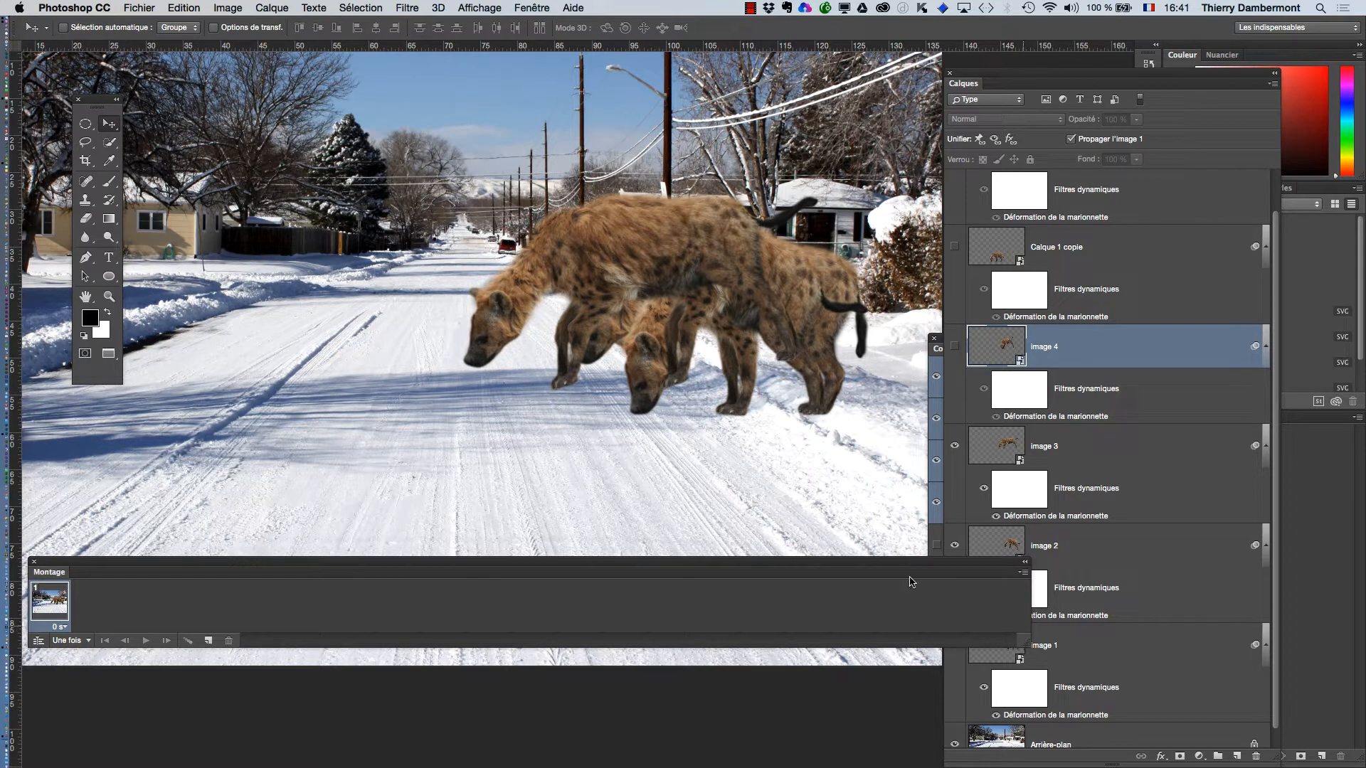
# Move the timeline lower over the image's bottom edge and duplicate the first frame three times to get four frames.
pyautogui.moveTo(869, 562); pyautogui.dragTo(552, 639)
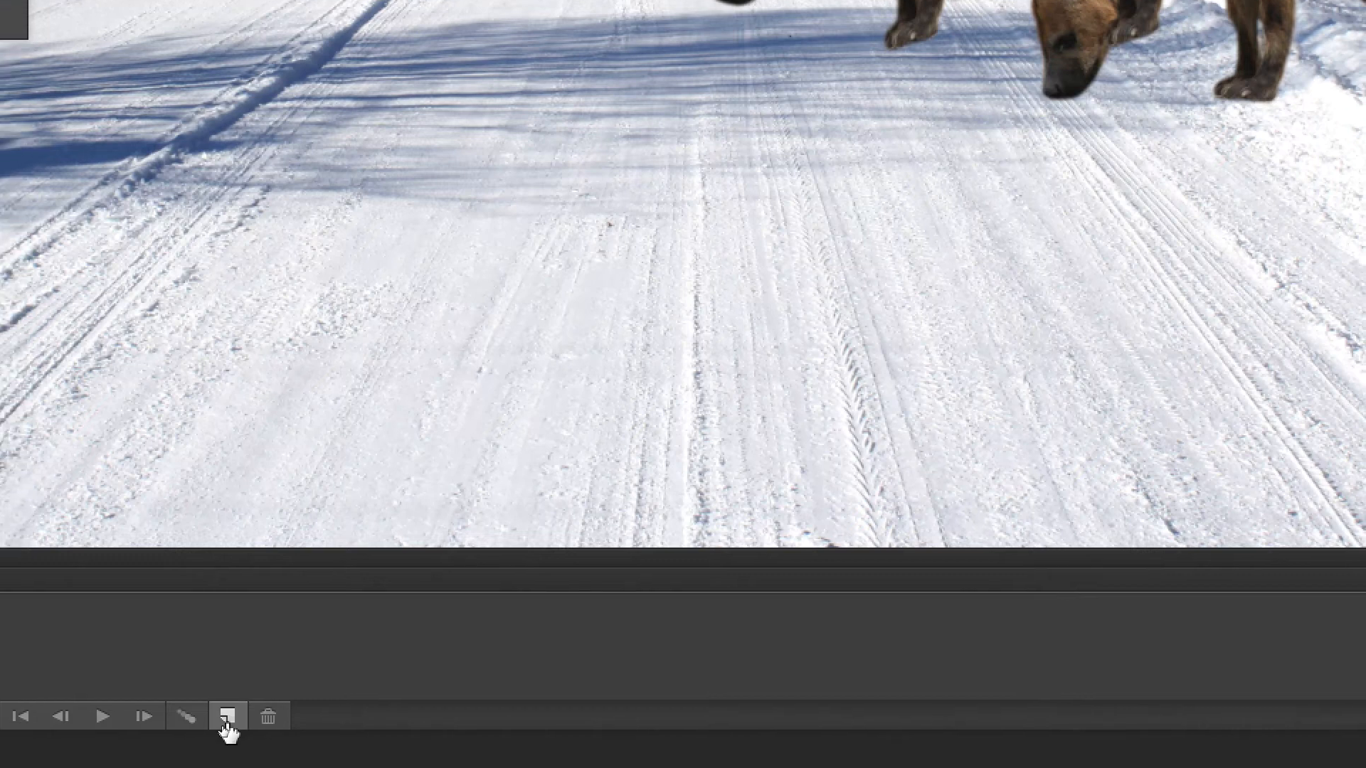
pyautogui.click(227, 724)
pyautogui.click(227, 724)
pyautogui.click(227, 724)
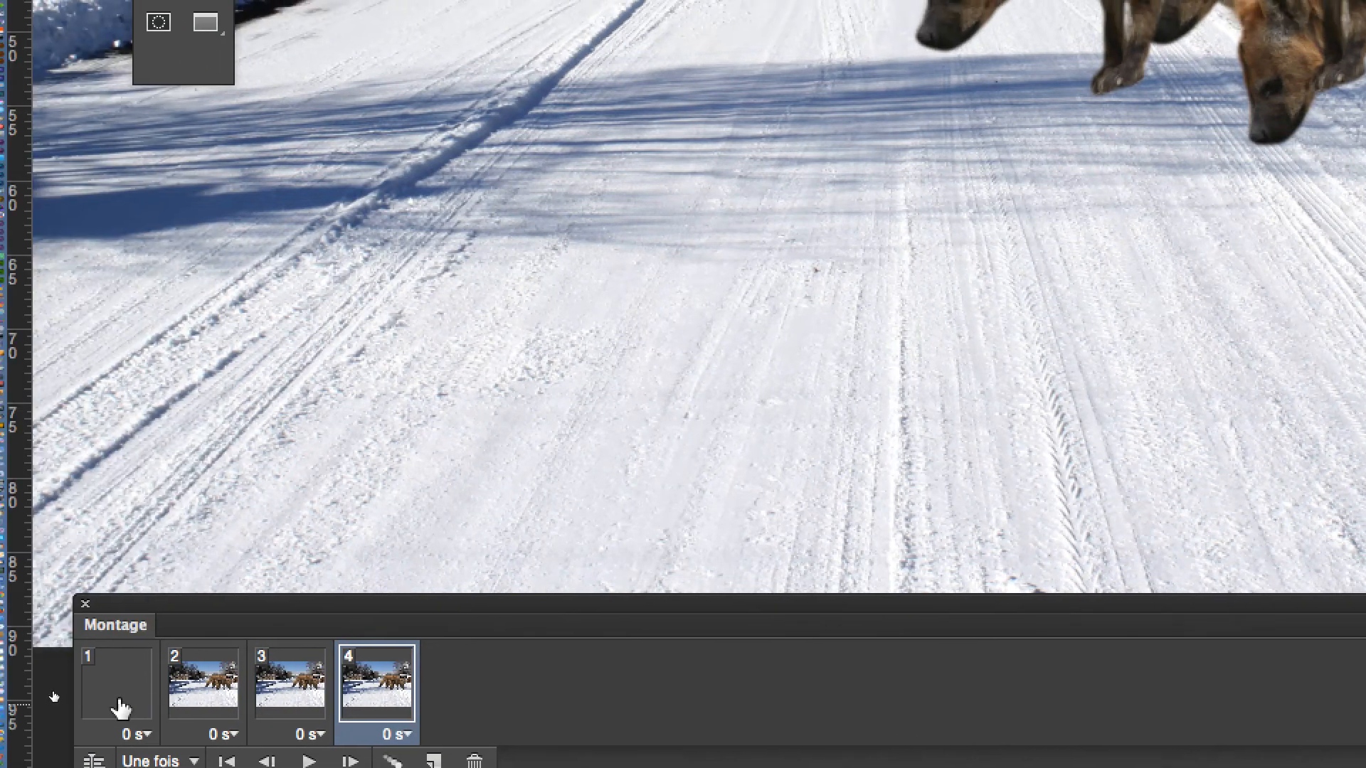
pyautogui.click(111, 704)
pyautogui.click(142, 707)
pyautogui.click(236, 705)
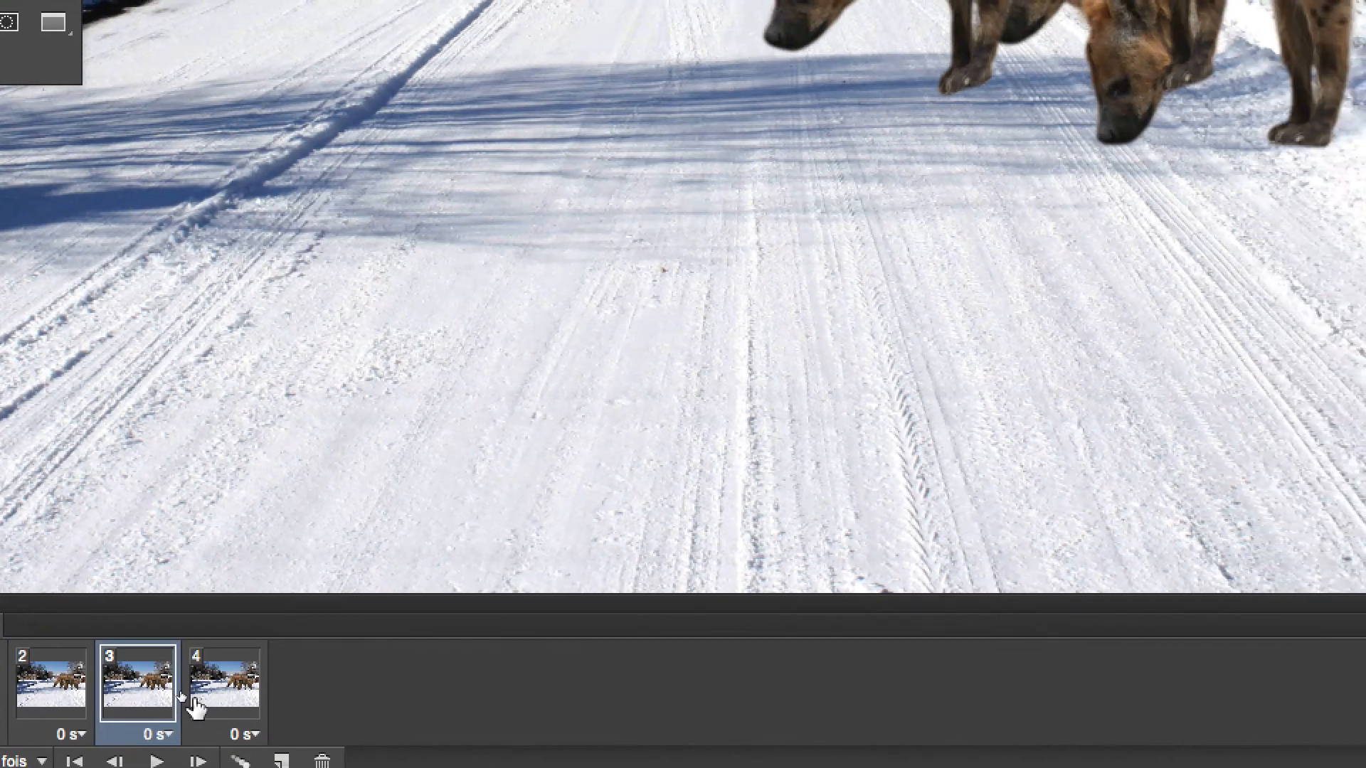
pyautogui.click(323, 705)
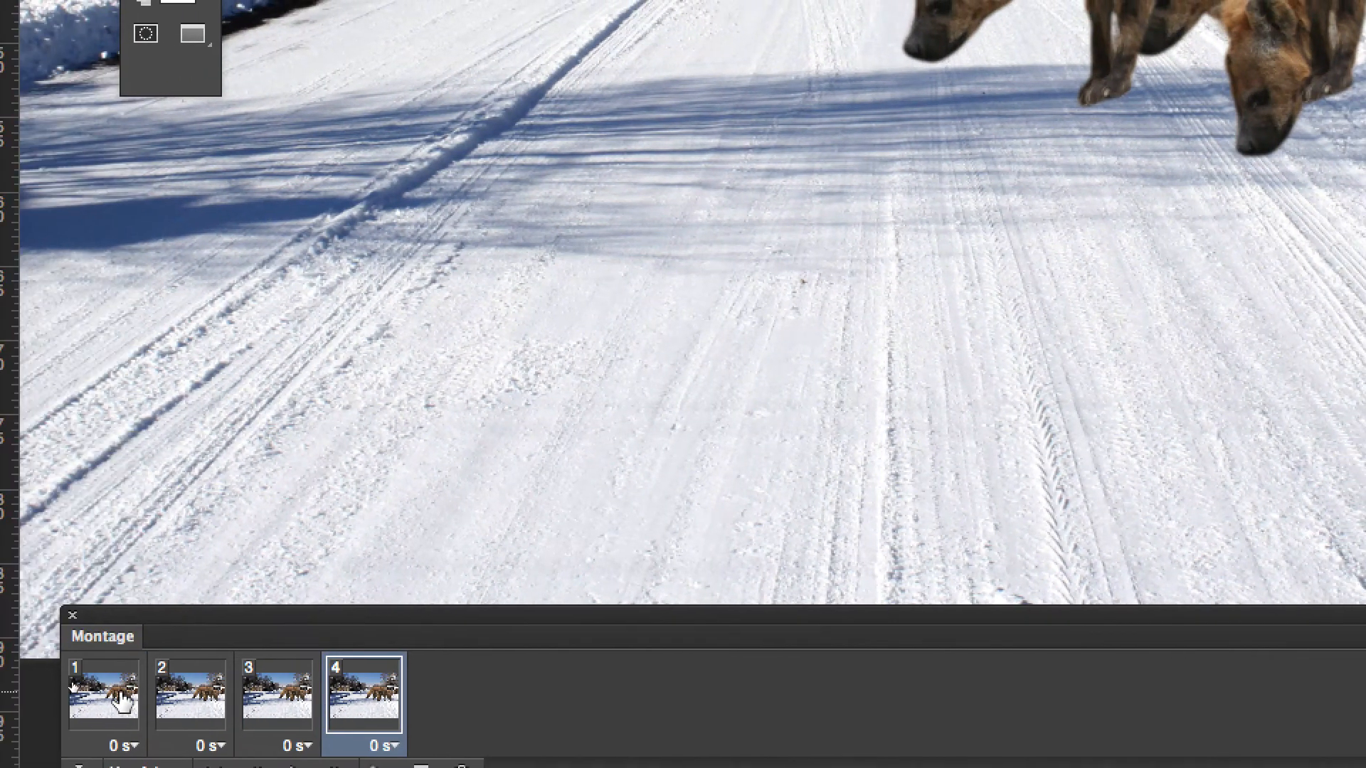
# With the timeline narrowed clear of the layer list, show only hyena layer image 1 in frame 1 and only image 2 in frame 2.
pyautogui.click(121, 701)
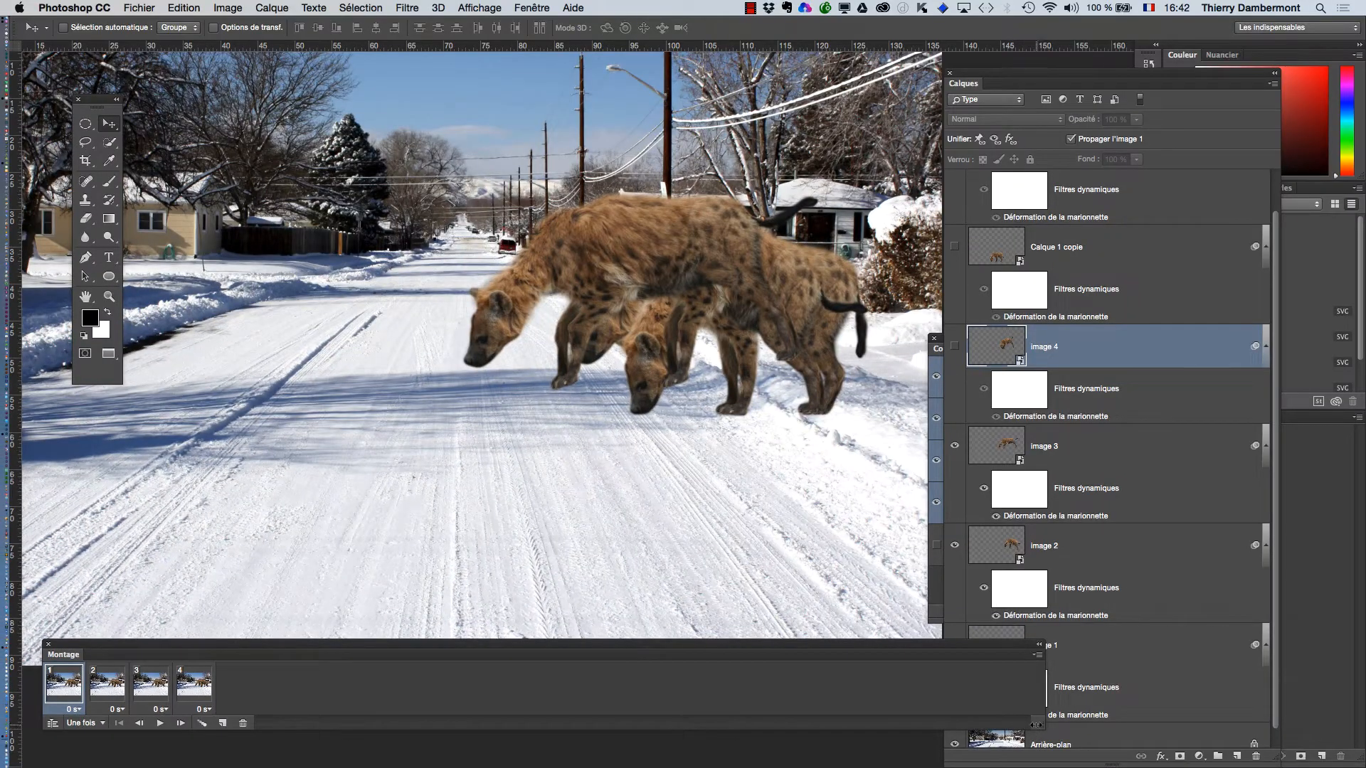
pyautogui.moveTo(1036, 725); pyautogui.dragTo(885, 725)
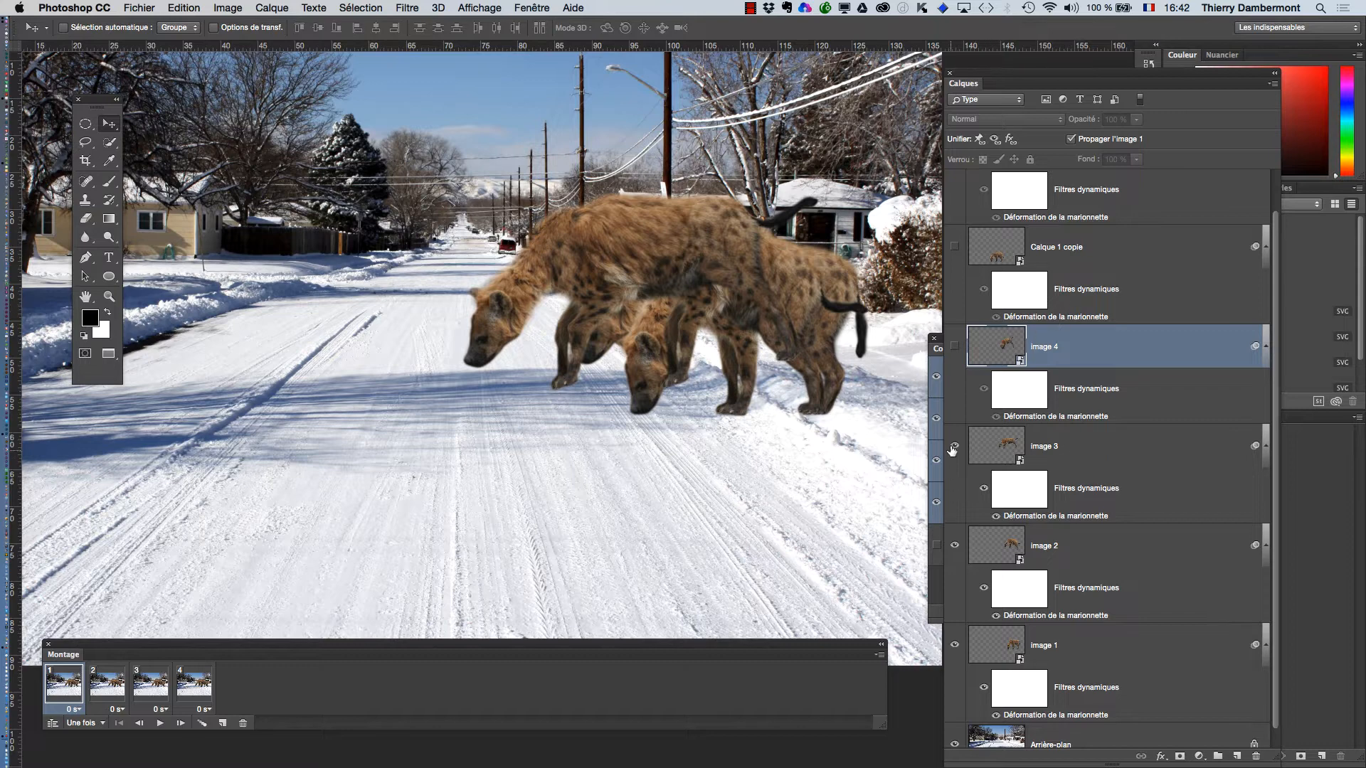
pyautogui.click(953, 647)
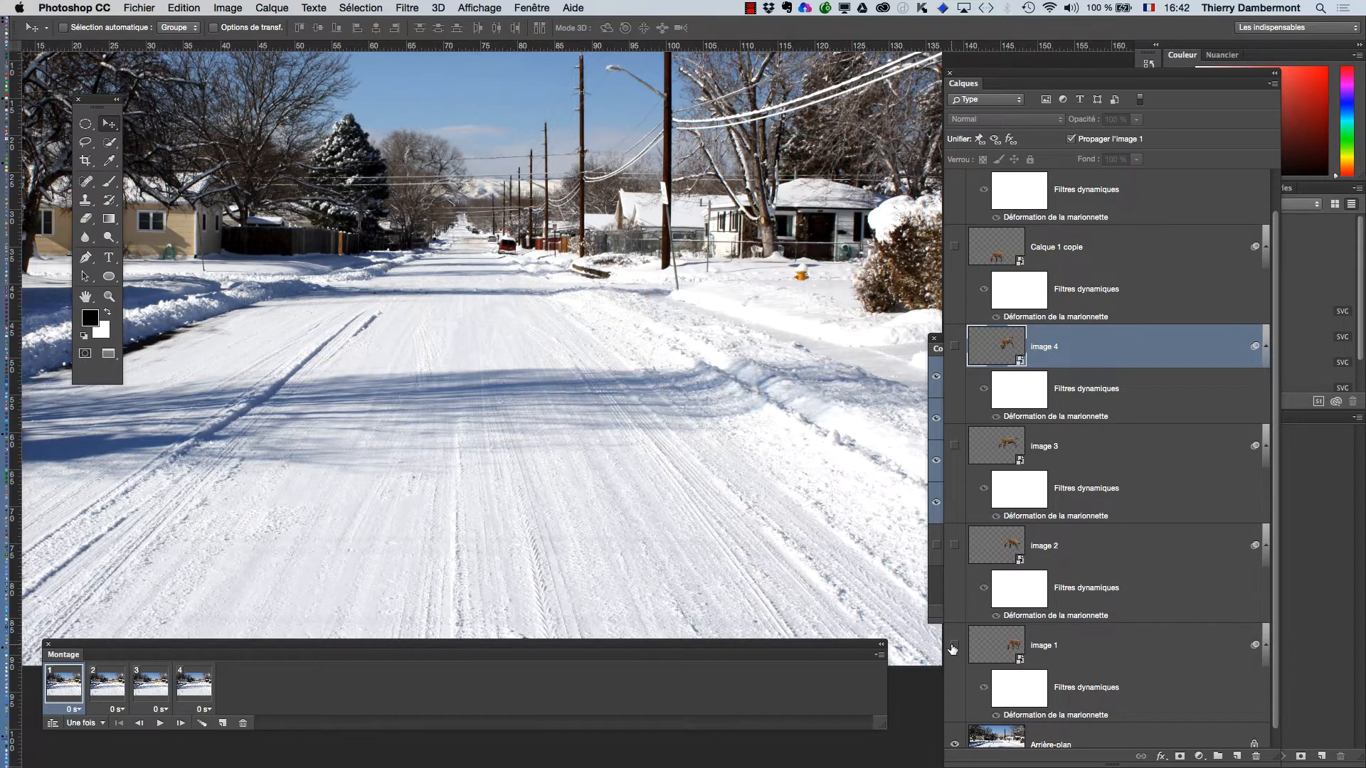
pyautogui.click(953, 648)
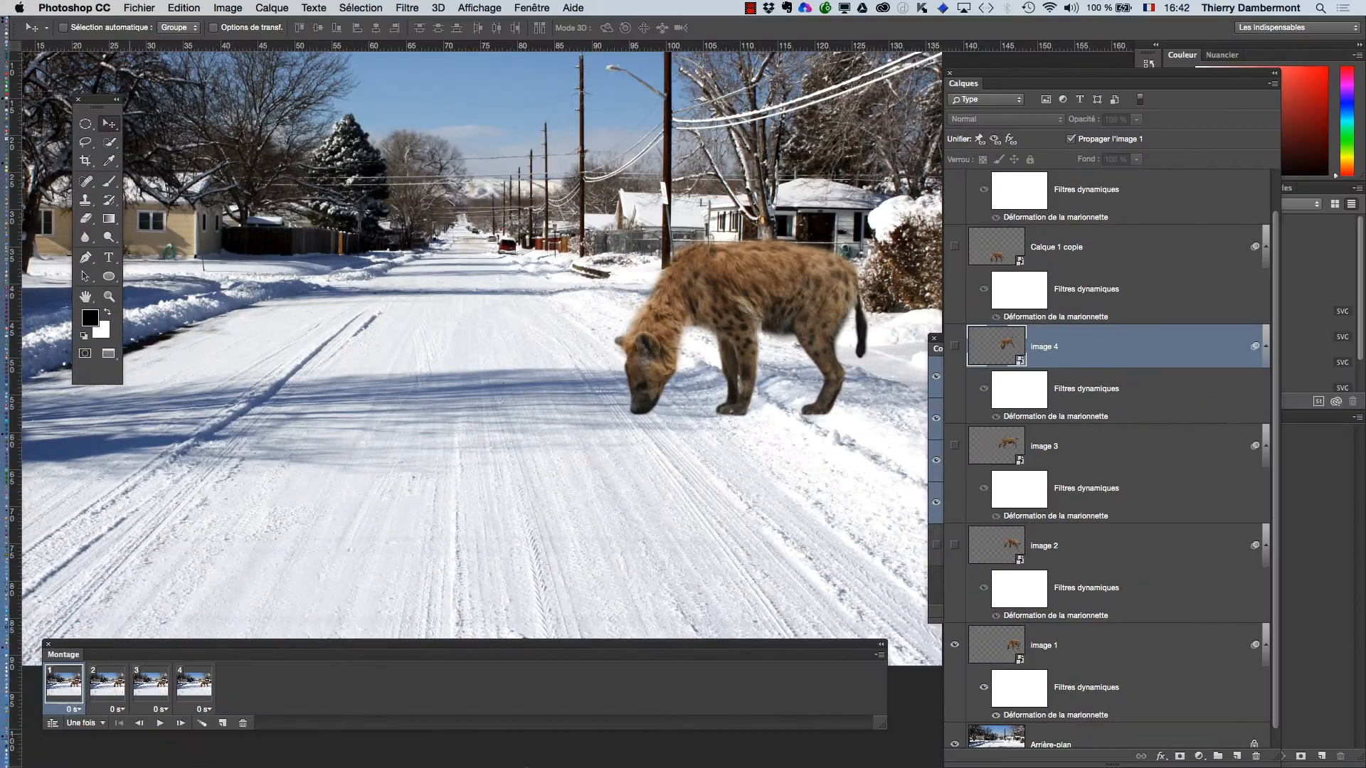
pyautogui.click(996, 653)
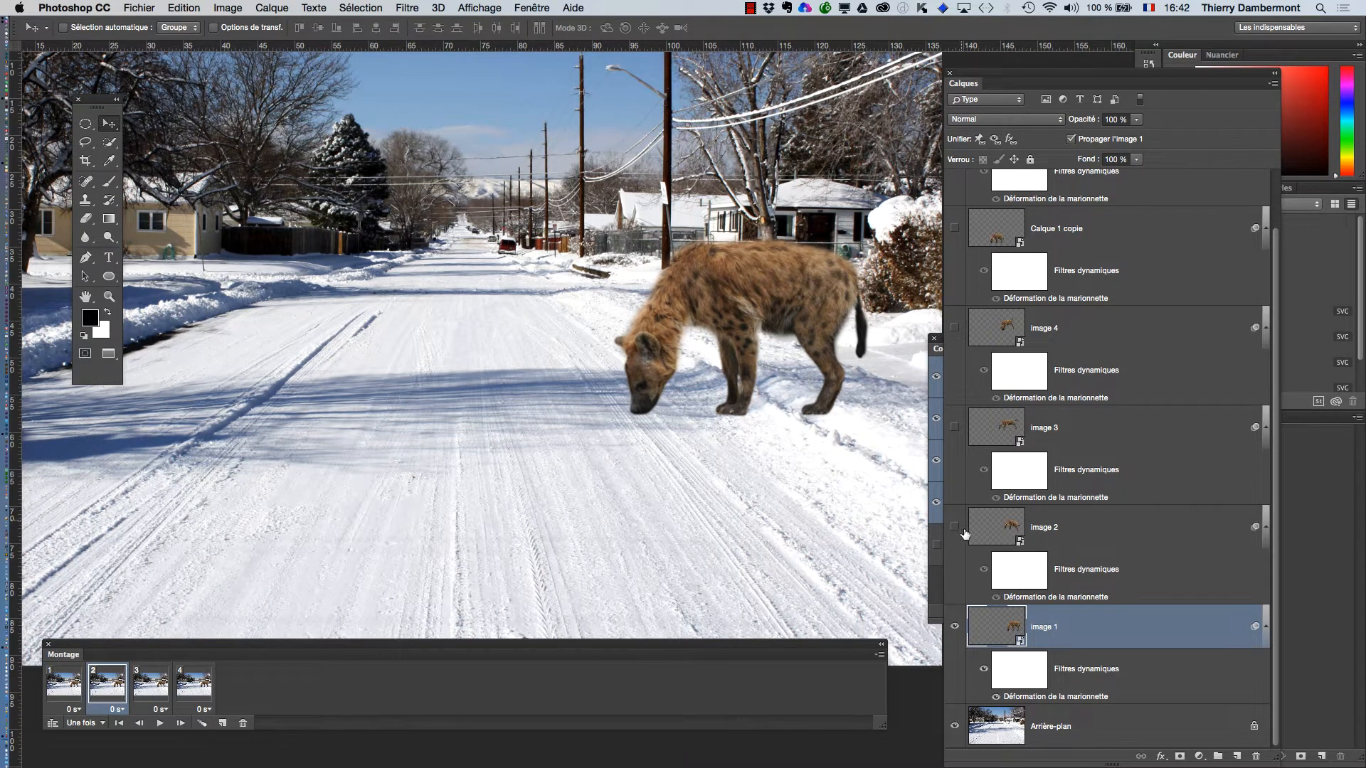
pyautogui.click(955, 626)
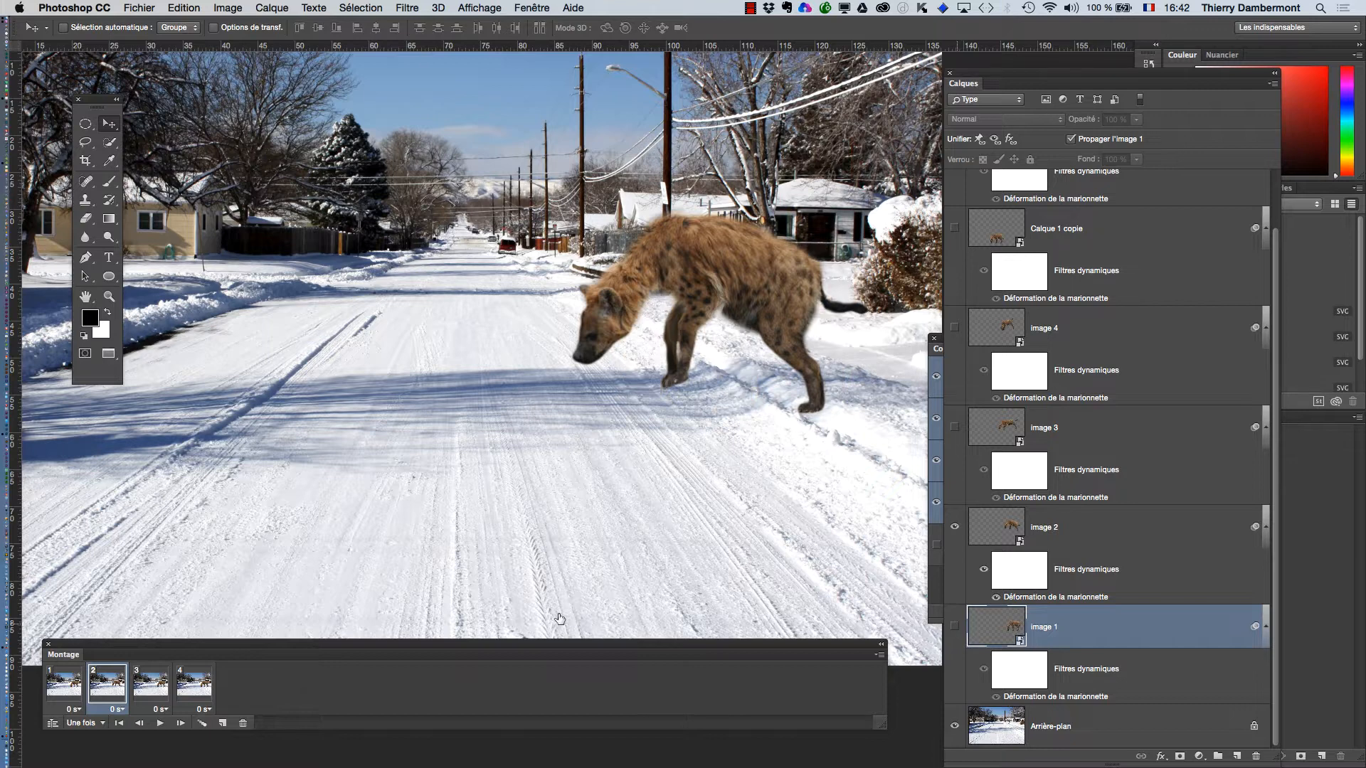
# Alternate repeatedly between frames 1 and 2 to examine how the hyena's pose changes.
pyautogui.click(77, 695)
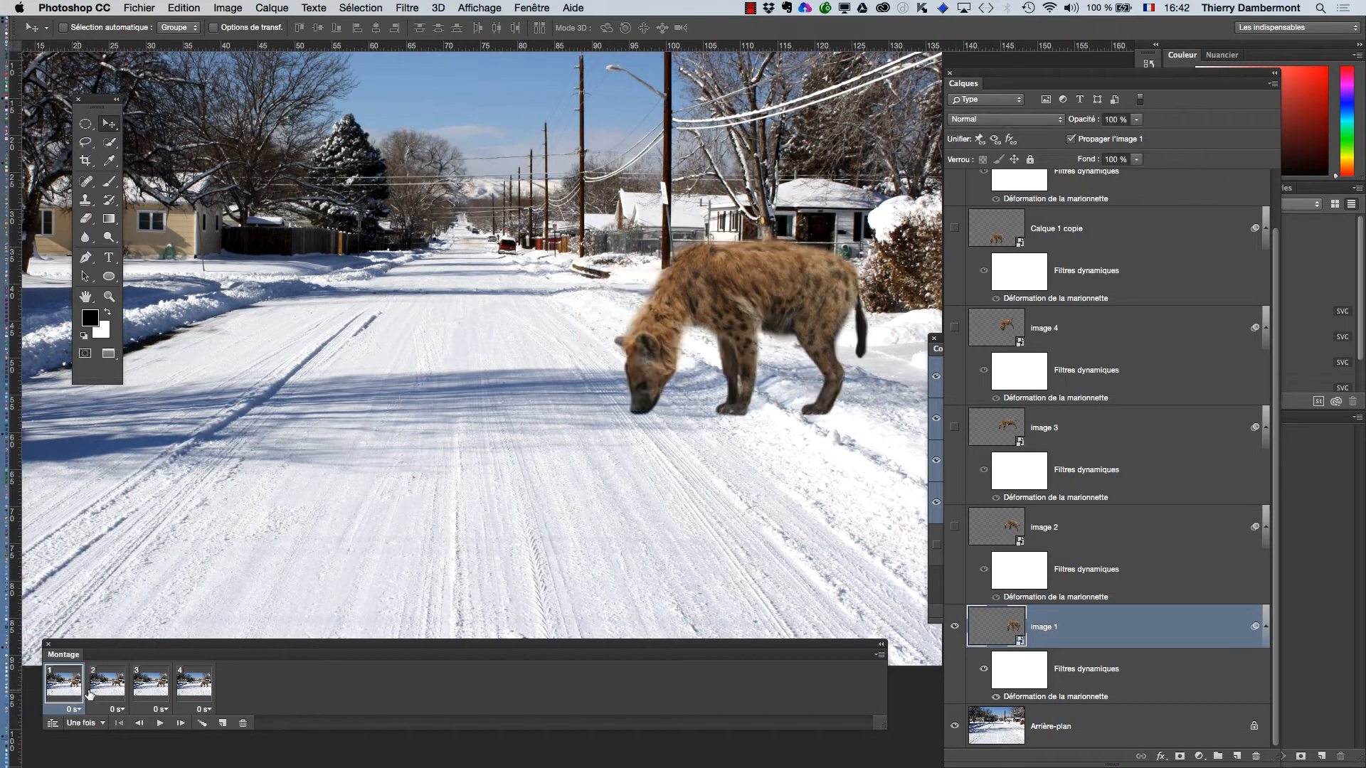
pyautogui.click(104, 695)
pyautogui.click(77, 695)
pyautogui.click(101, 683)
pyautogui.click(71, 693)
pyautogui.click(100, 696)
pyautogui.click(71, 695)
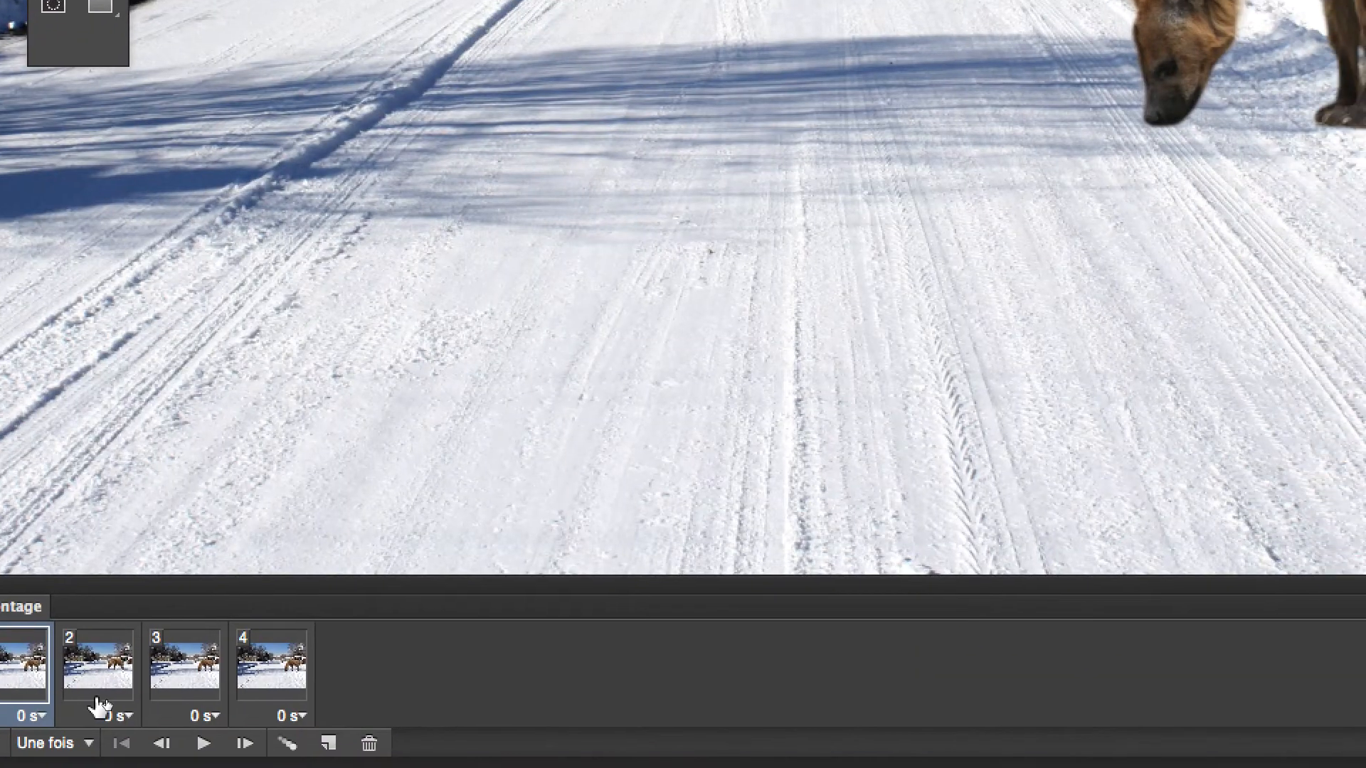
pyautogui.click(121, 697)
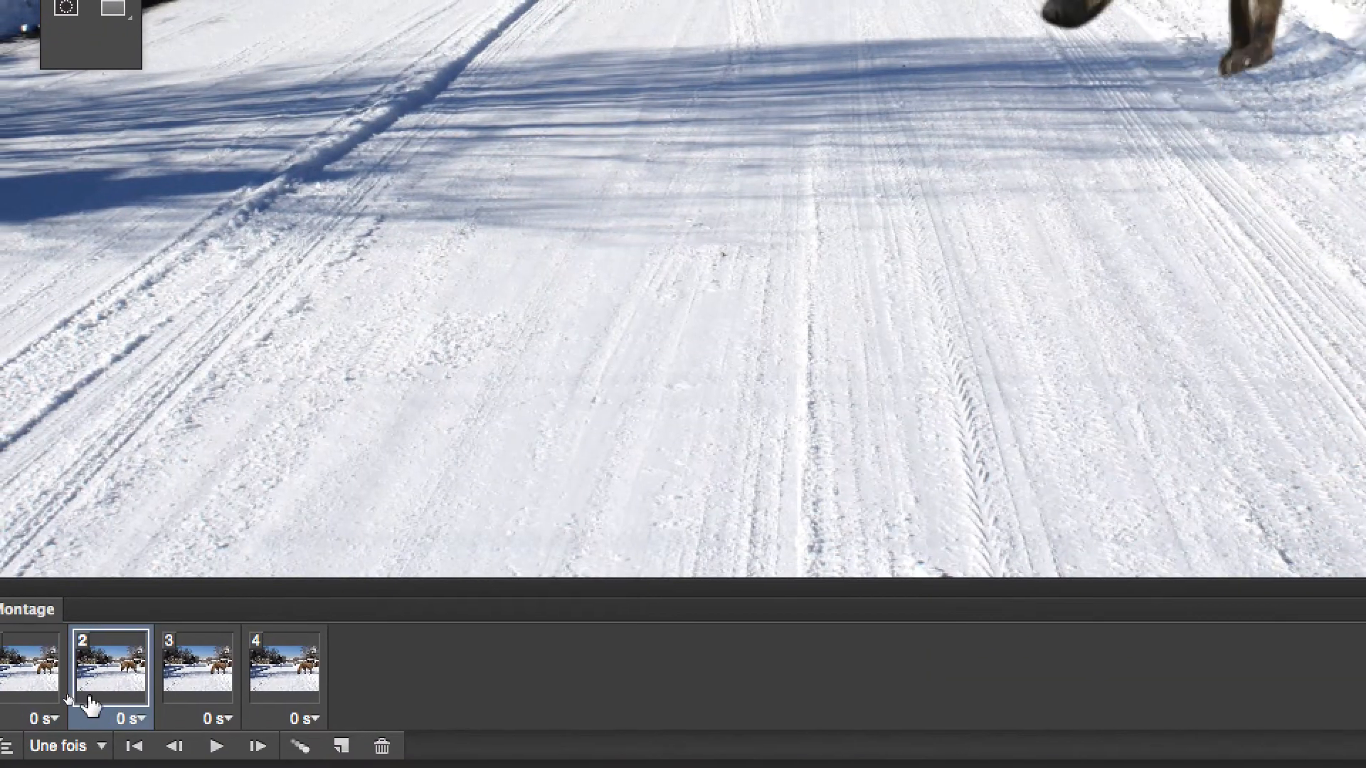
pyautogui.click(67, 695)
pyautogui.click(93, 700)
pyautogui.click(30, 698)
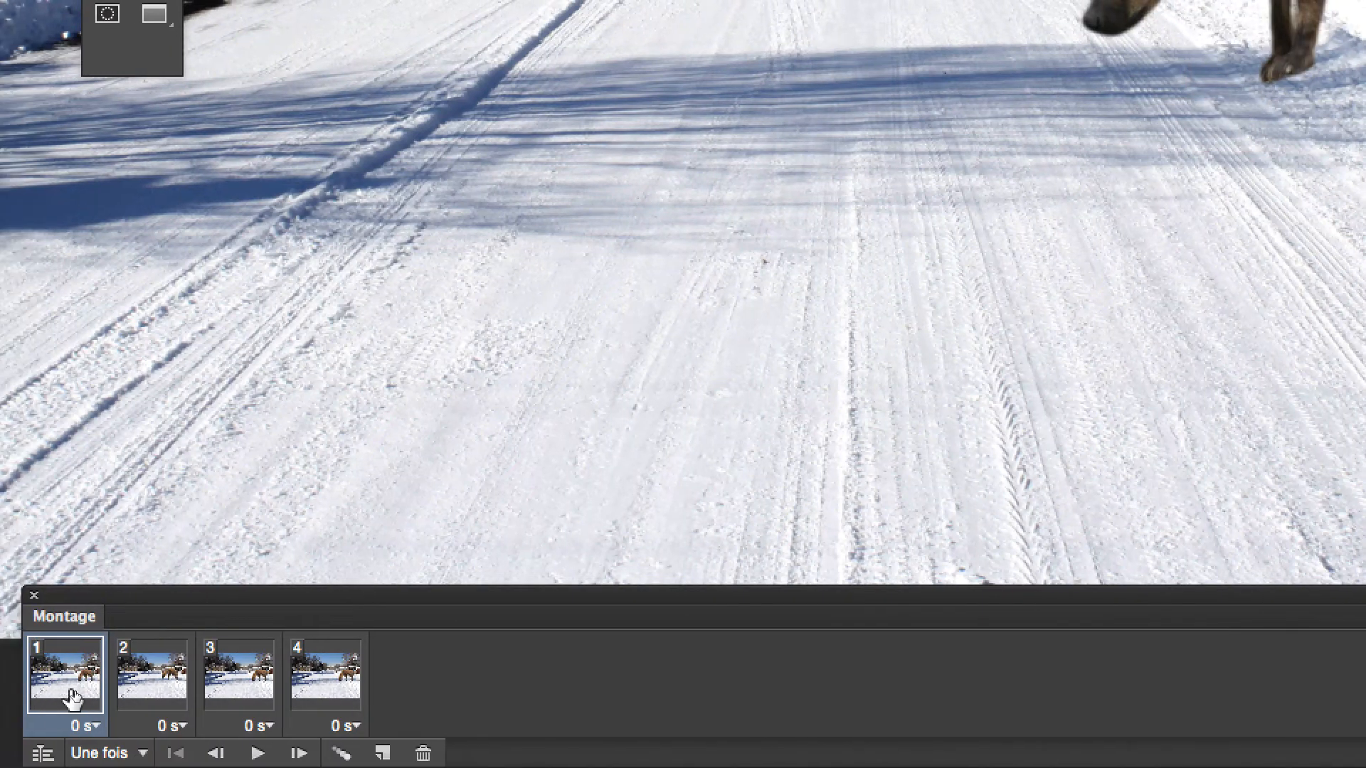
pyautogui.click(98, 700)
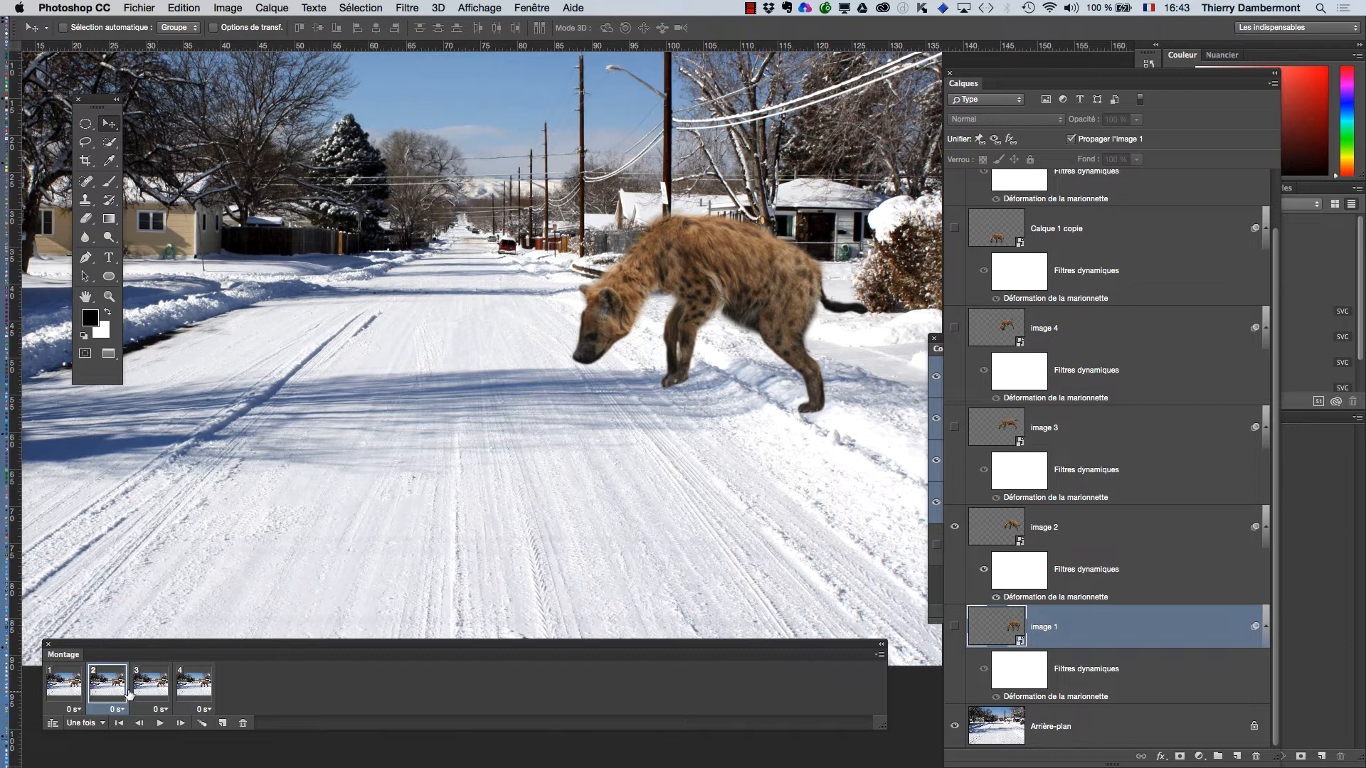
pyautogui.click(72, 687)
pyautogui.click(108, 692)
pyautogui.click(61, 703)
pyautogui.click(96, 701)
pyautogui.click(67, 695)
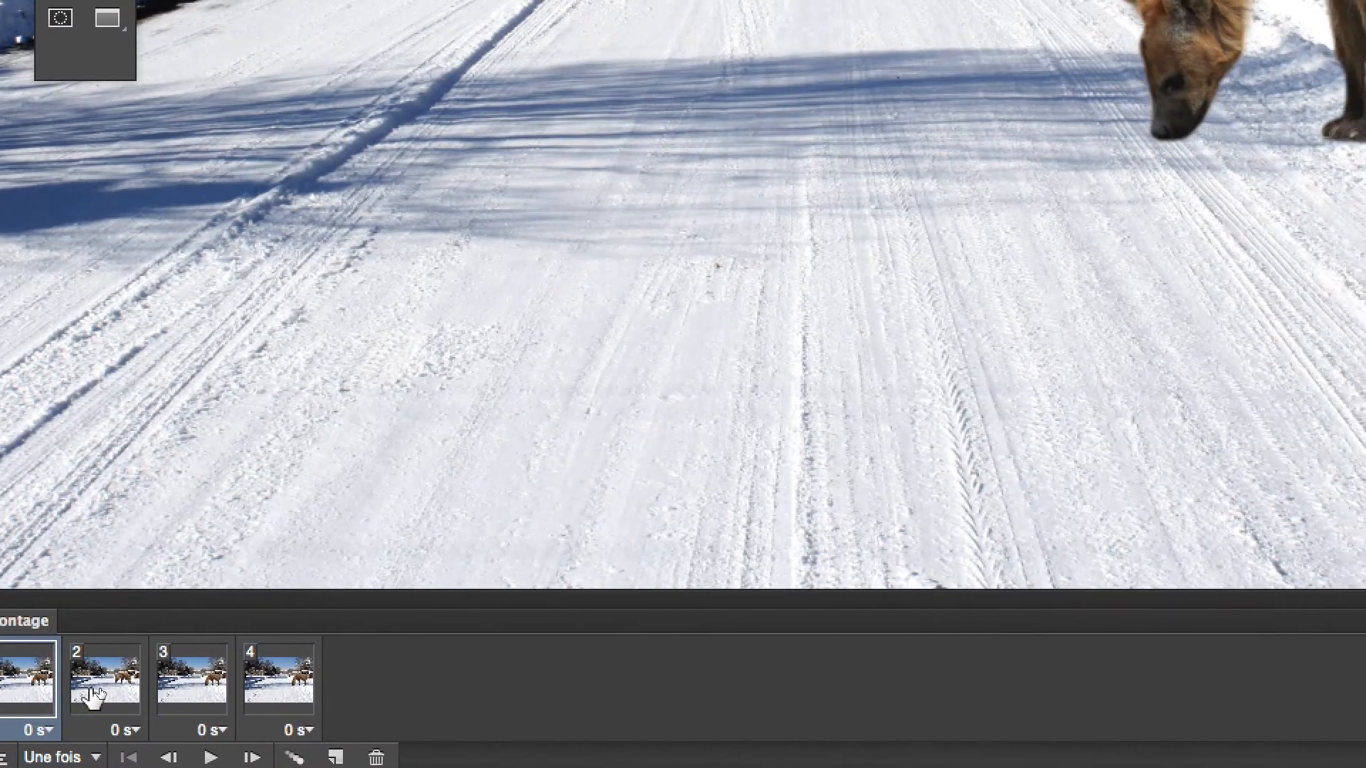
pyautogui.click(99, 694)
pyautogui.click(23, 693)
pyautogui.click(112, 693)
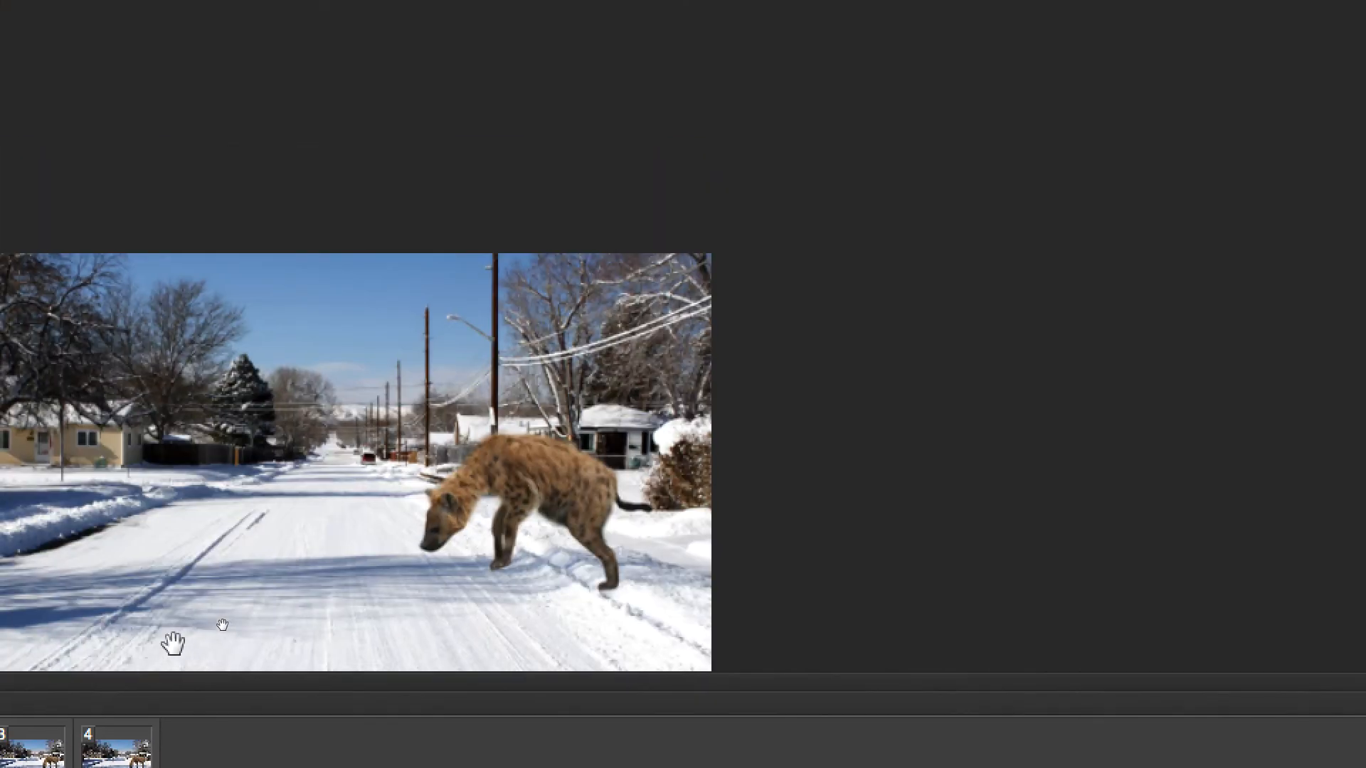
pyautogui.moveTo(106, 644); pyautogui.dragTo(36, 639)
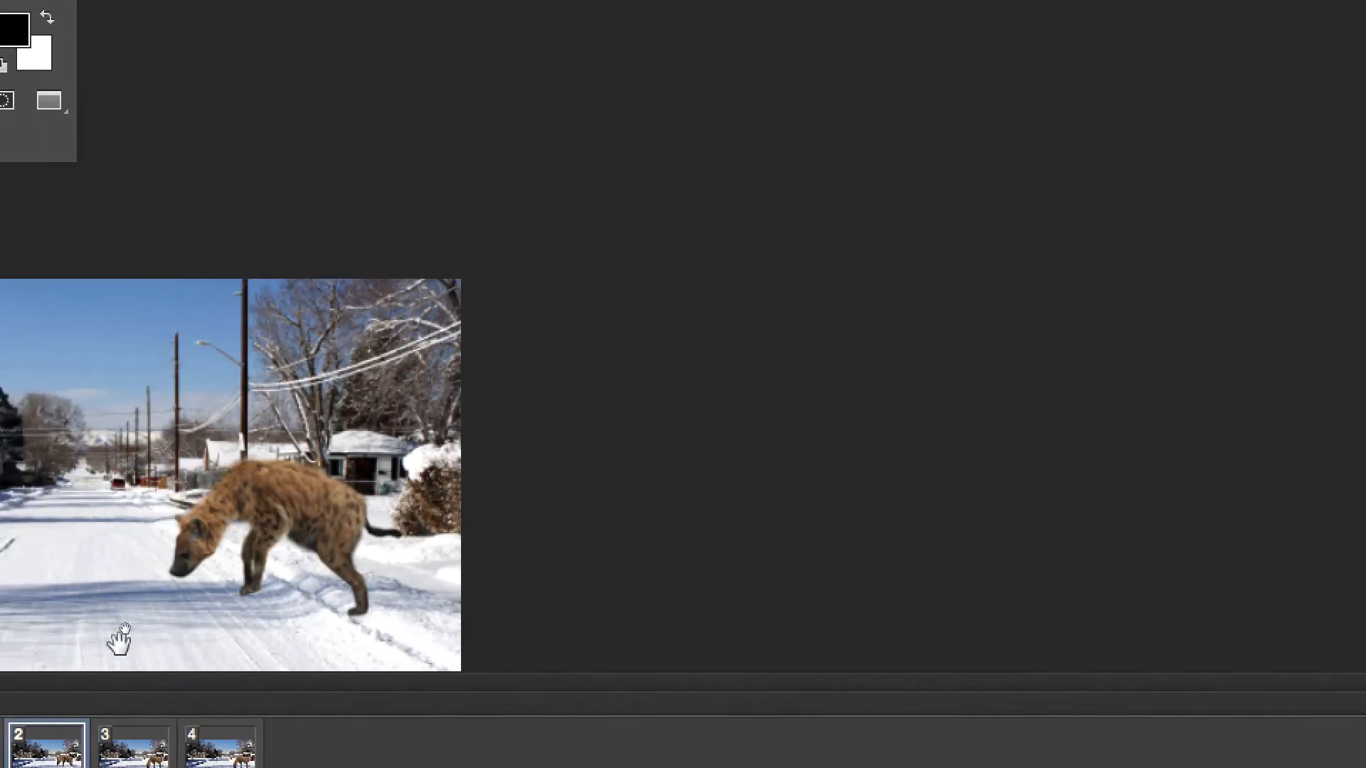
pyautogui.moveTo(143, 637); pyautogui.dragTo(104, 649)
pyautogui.click(10, 743)
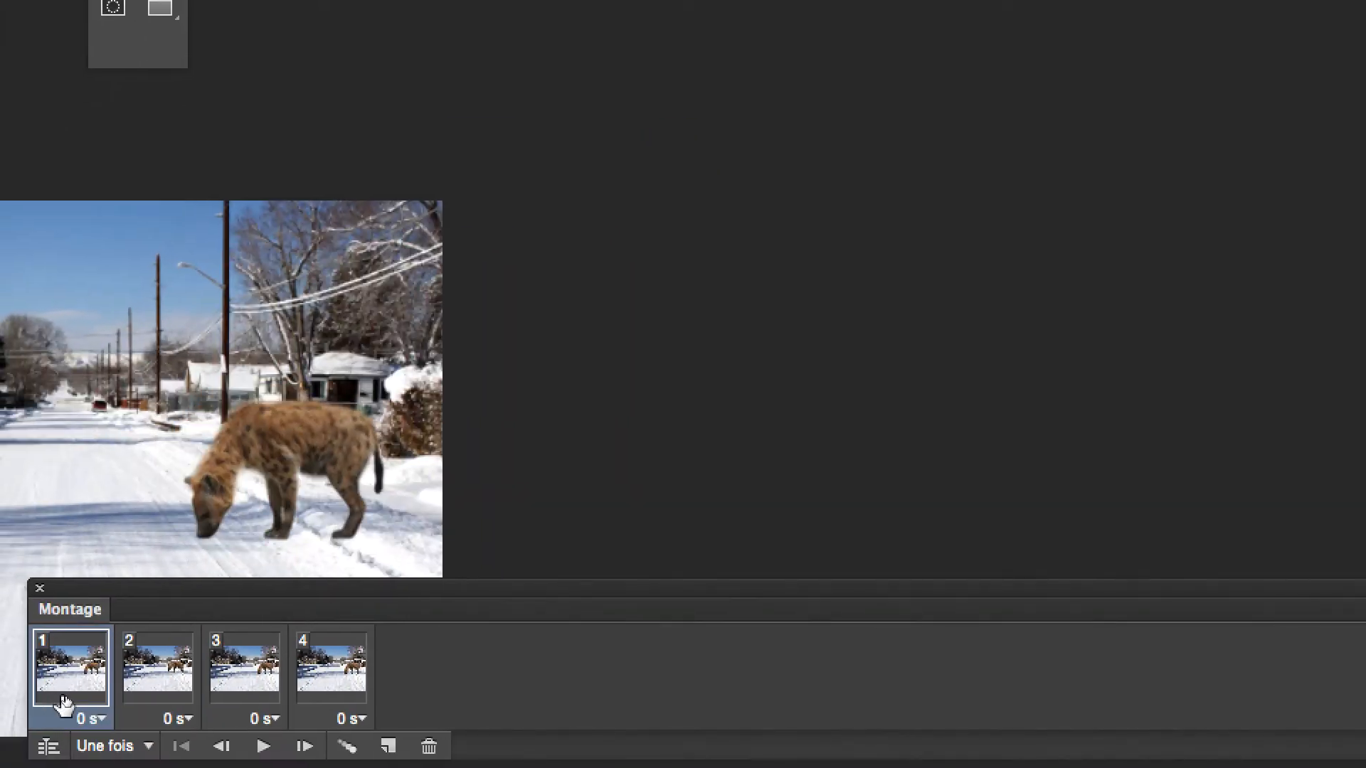
pyautogui.click(89, 701)
# Show only hyena layer image 3 in frame 3 and only image 4 in frame 4, hiding image 1 in both.
pyautogui.click(186, 705)
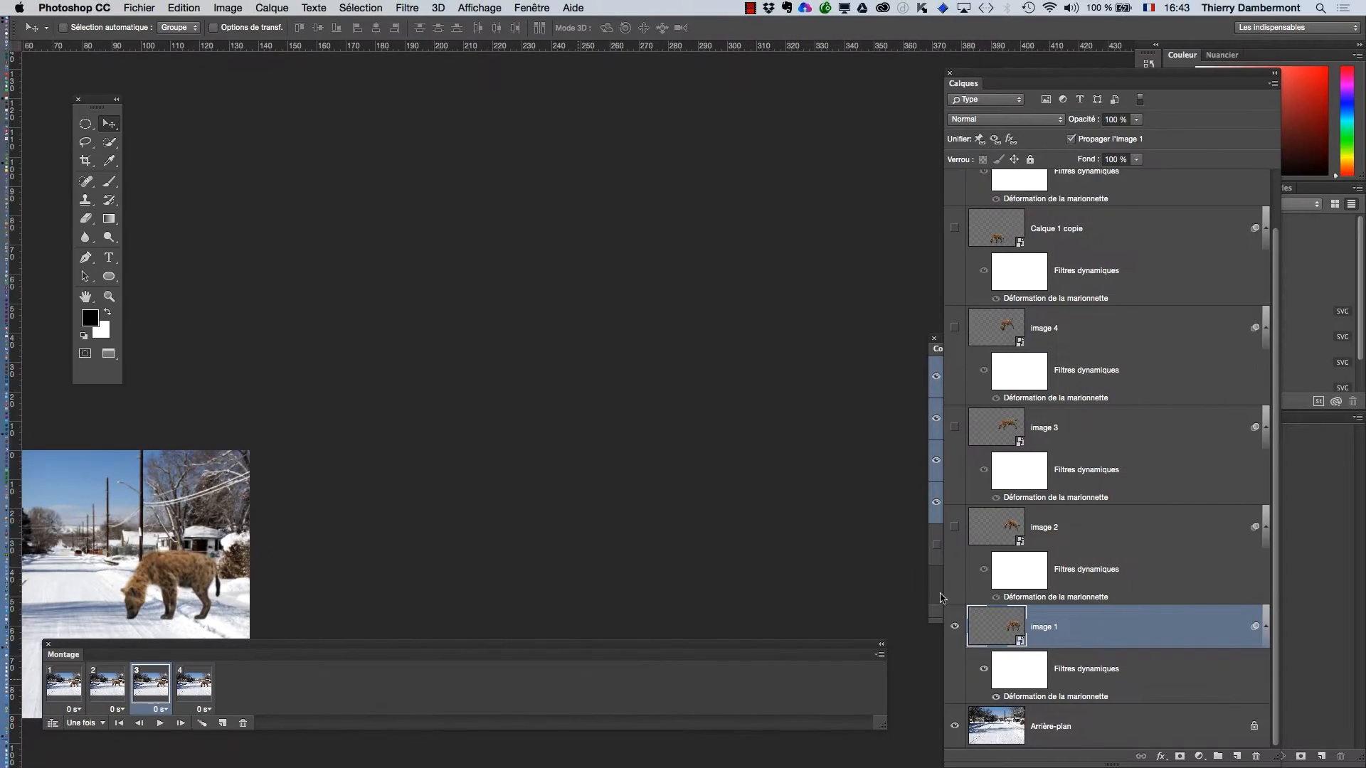
pyautogui.click(954, 622)
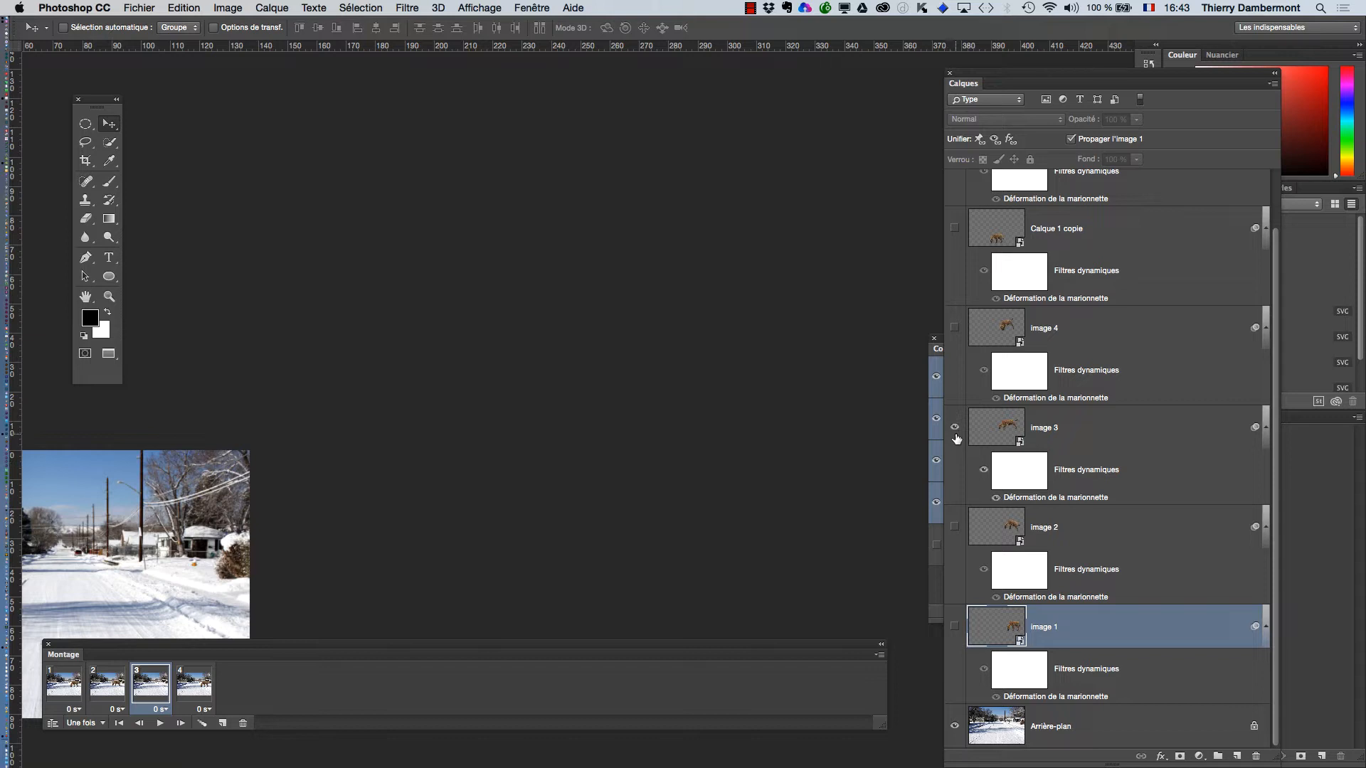
pyautogui.click(203, 695)
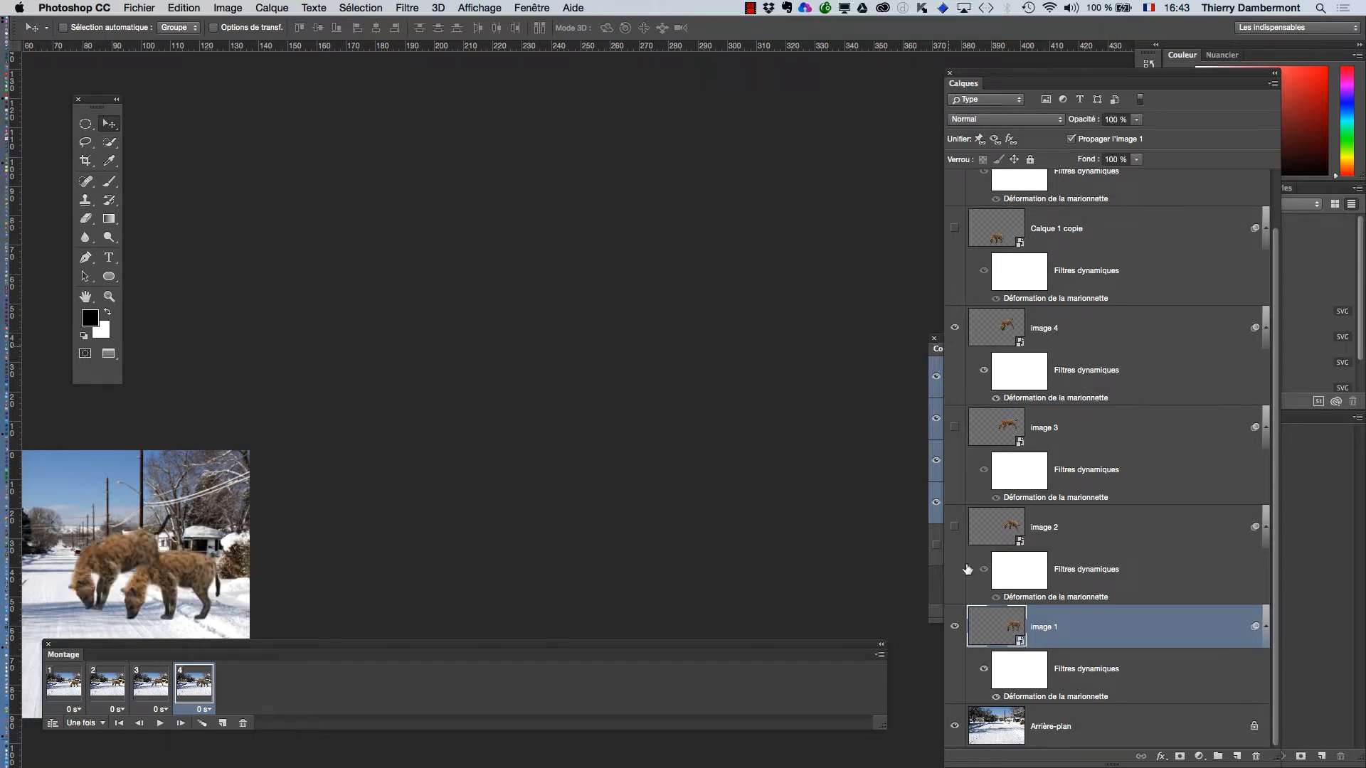
pyautogui.click(955, 627)
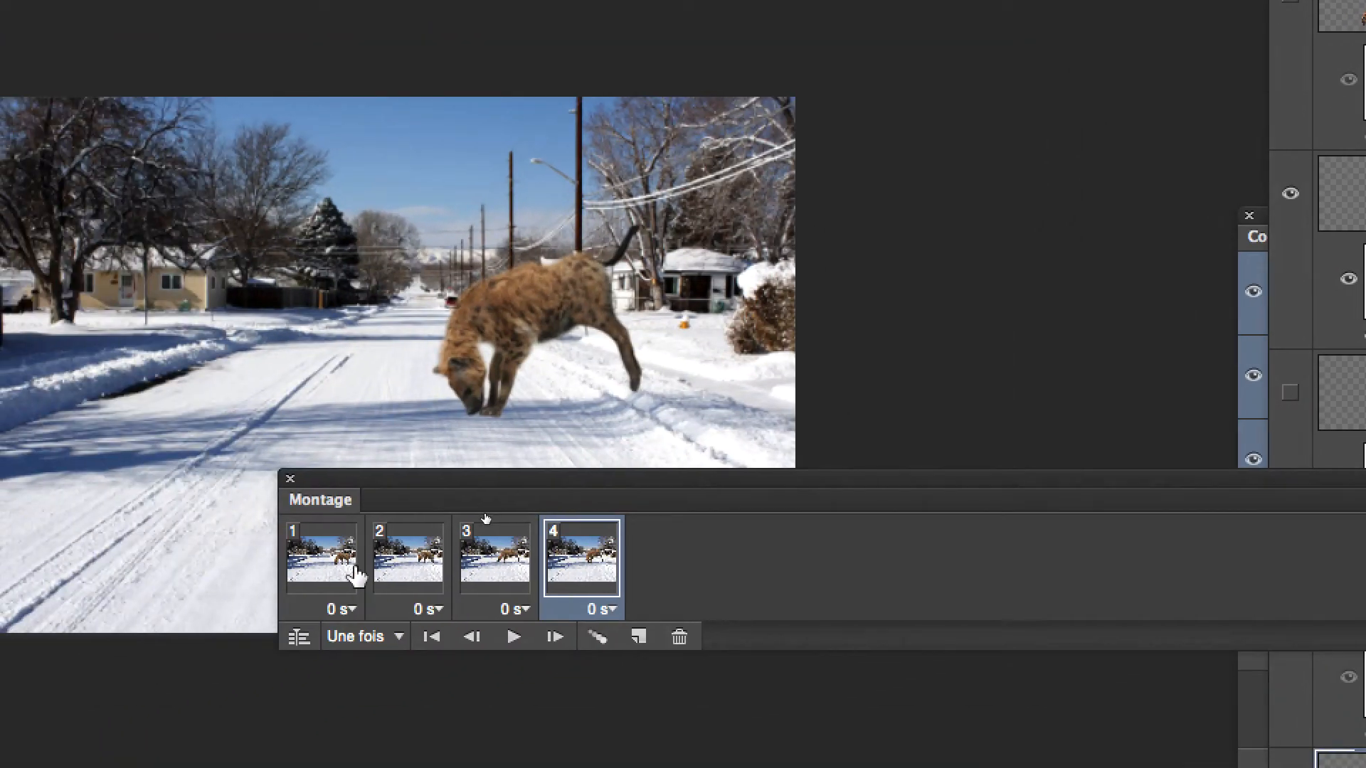
# Go back and forth through frames 1 to 4 to examine the hyena's complete movement.
pyautogui.click(29, 706)
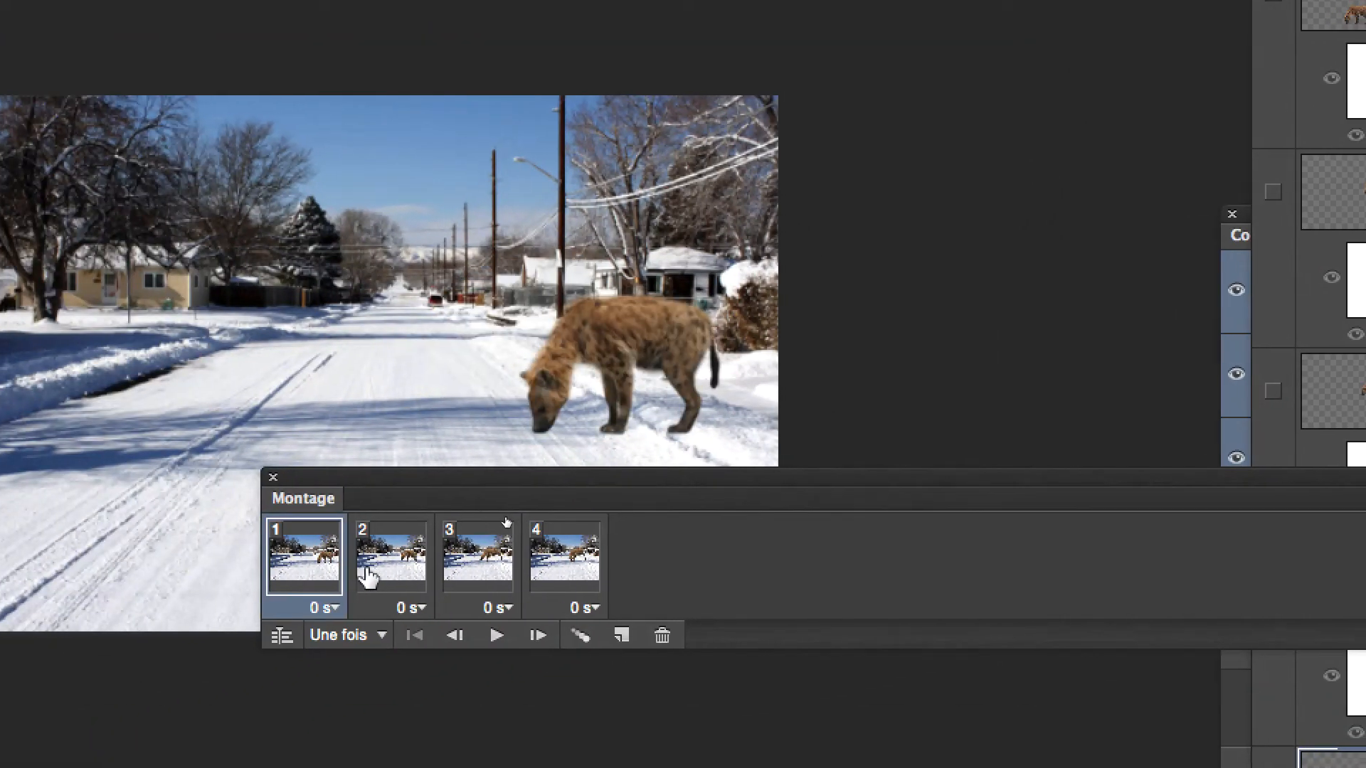
pyautogui.click(420, 573)
pyautogui.click(512, 582)
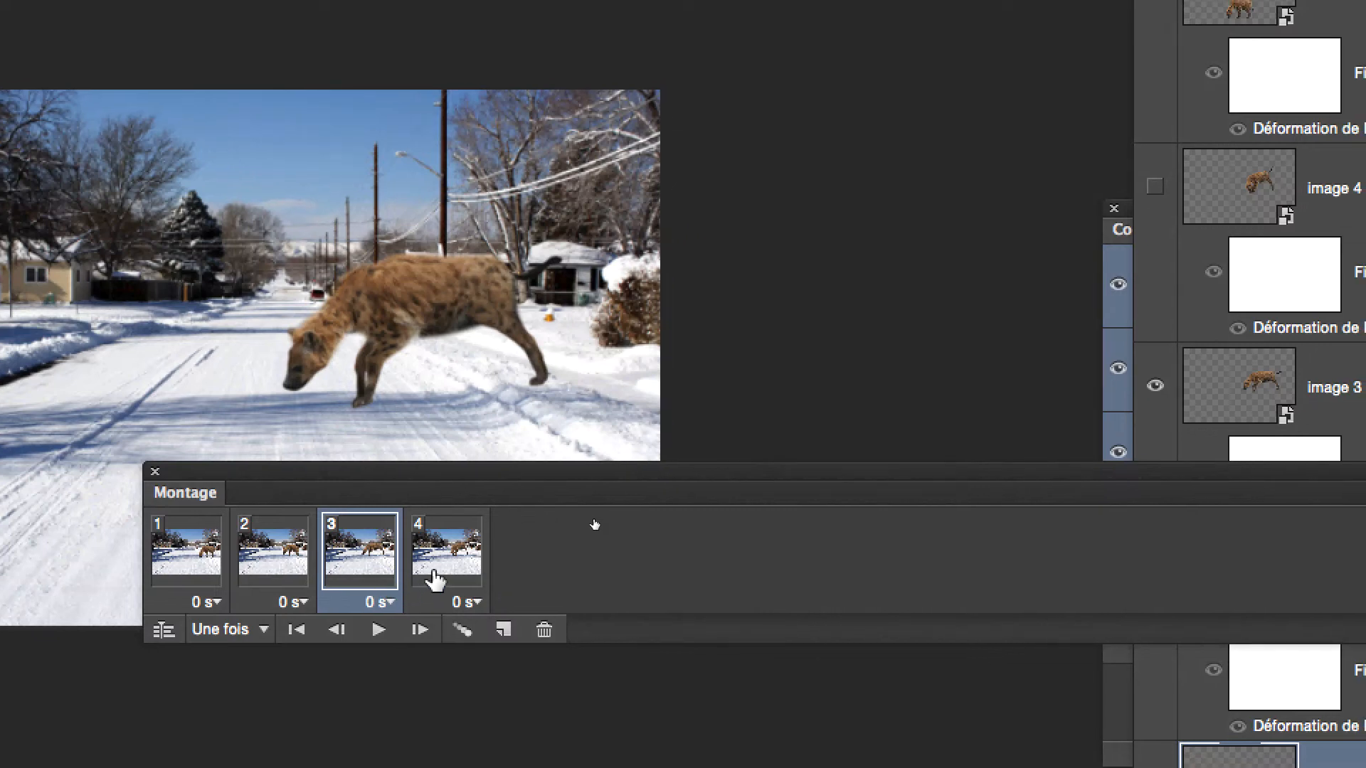
pyautogui.click(341, 573)
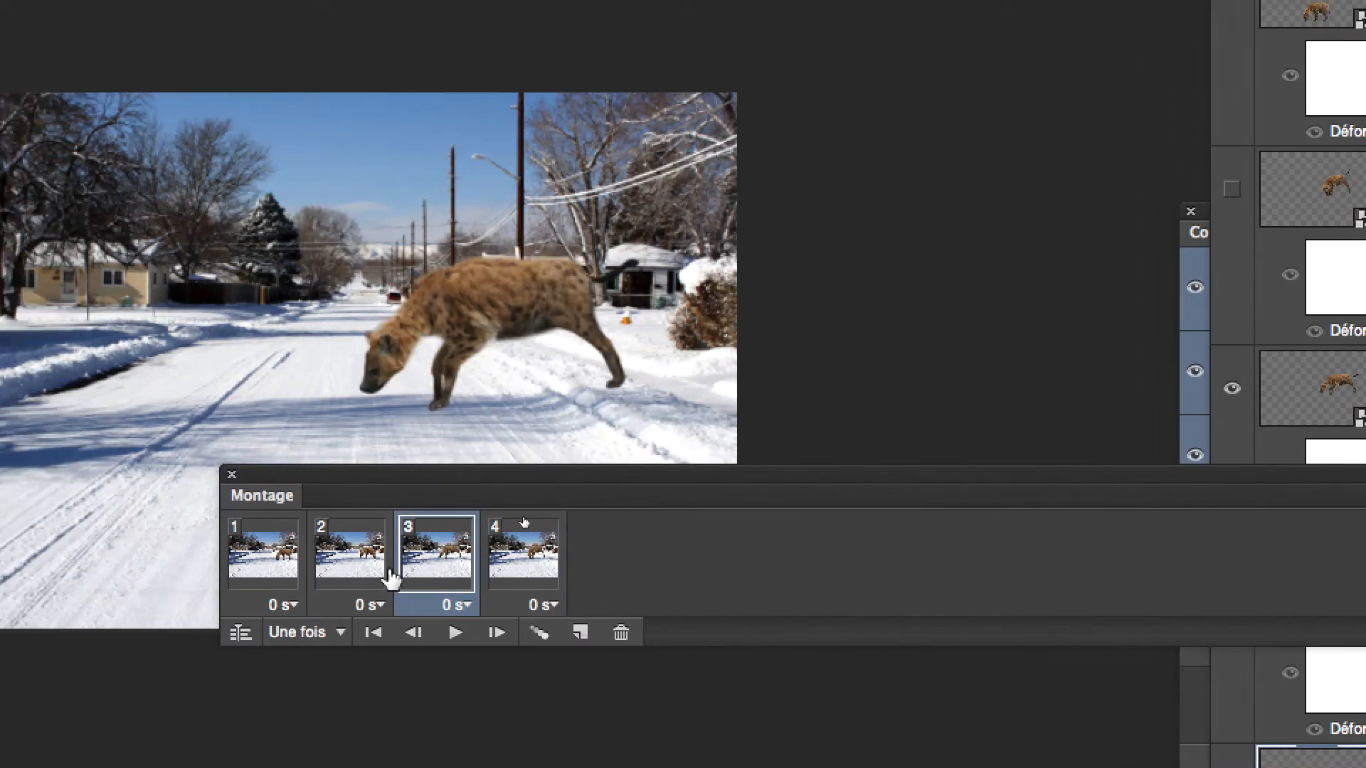
pyautogui.click(269, 578)
pyautogui.click(294, 569)
pyautogui.click(381, 573)
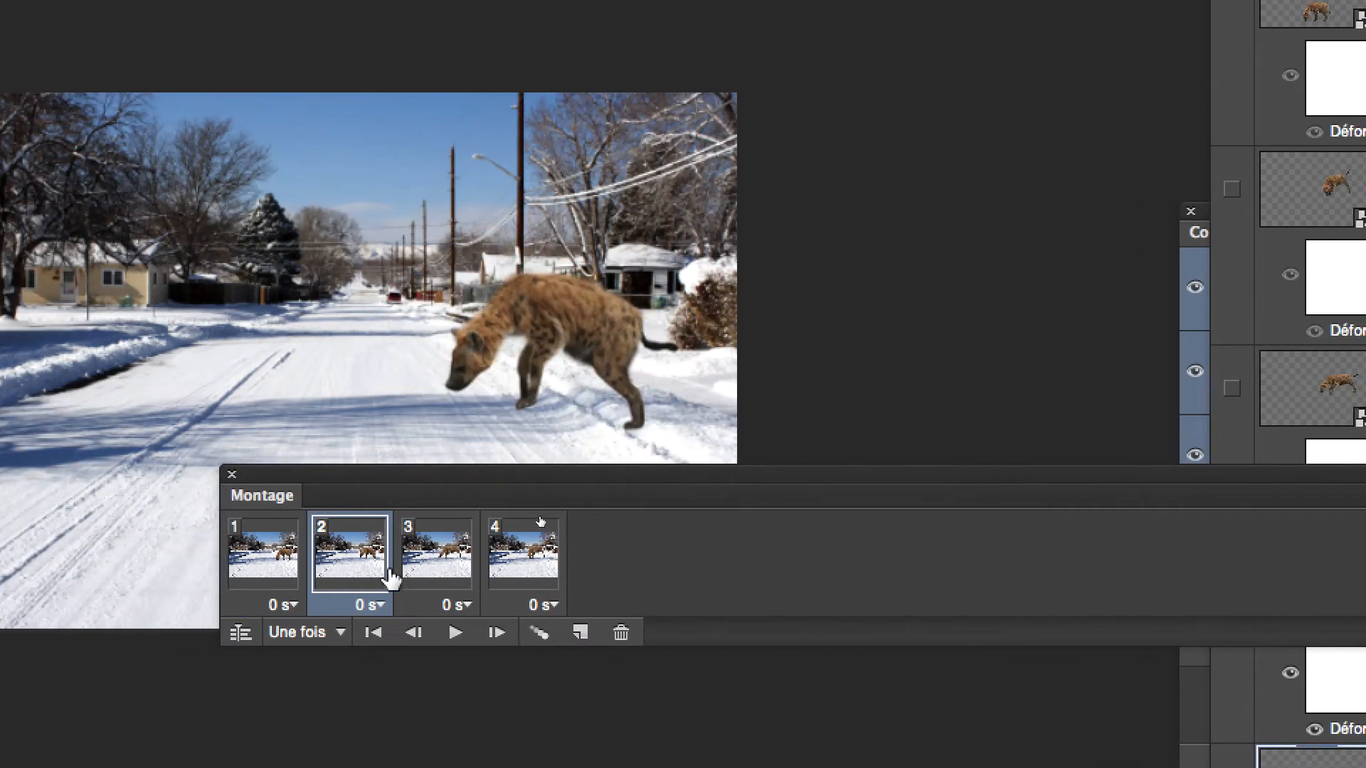
pyautogui.click(449, 578)
pyautogui.click(476, 575)
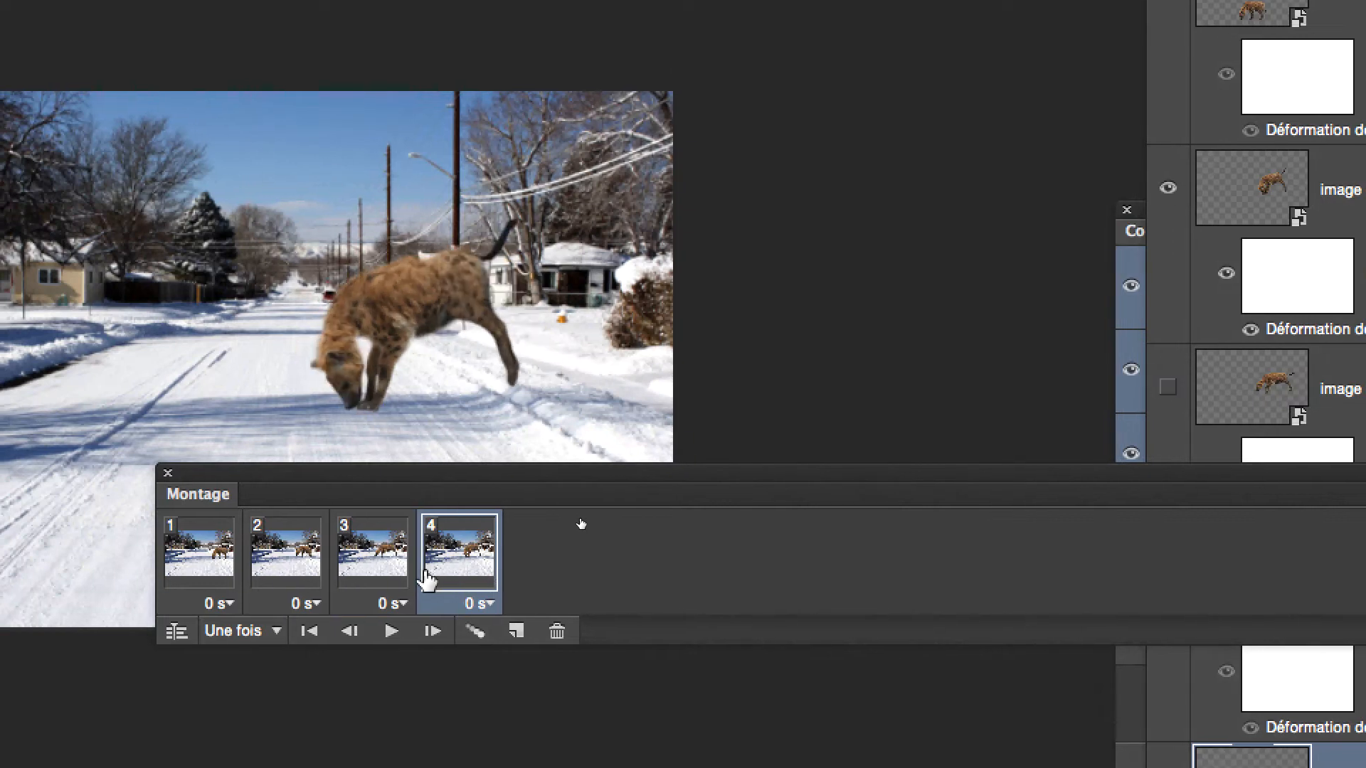
pyautogui.click(413, 578)
pyautogui.click(313, 574)
pyautogui.click(242, 573)
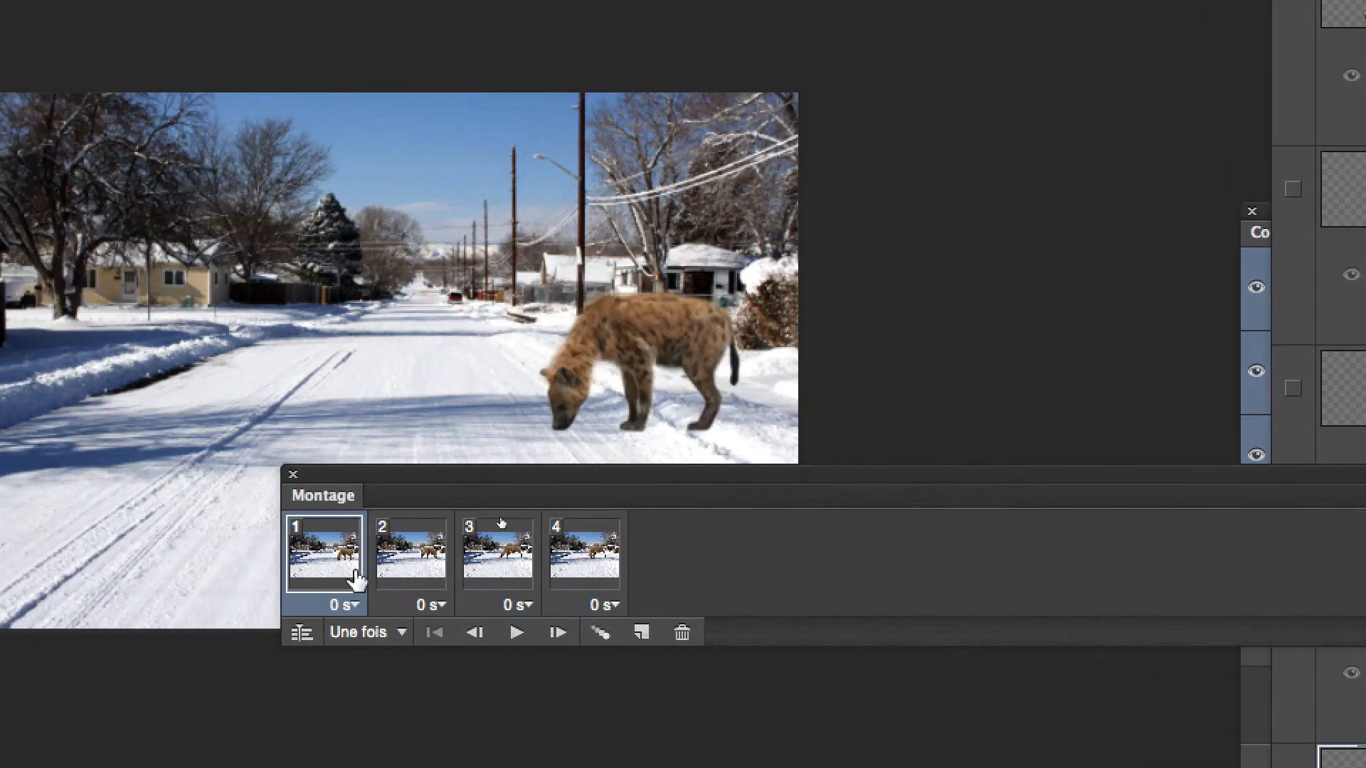
pyautogui.click(379, 576)
pyautogui.click(470, 577)
pyautogui.click(527, 578)
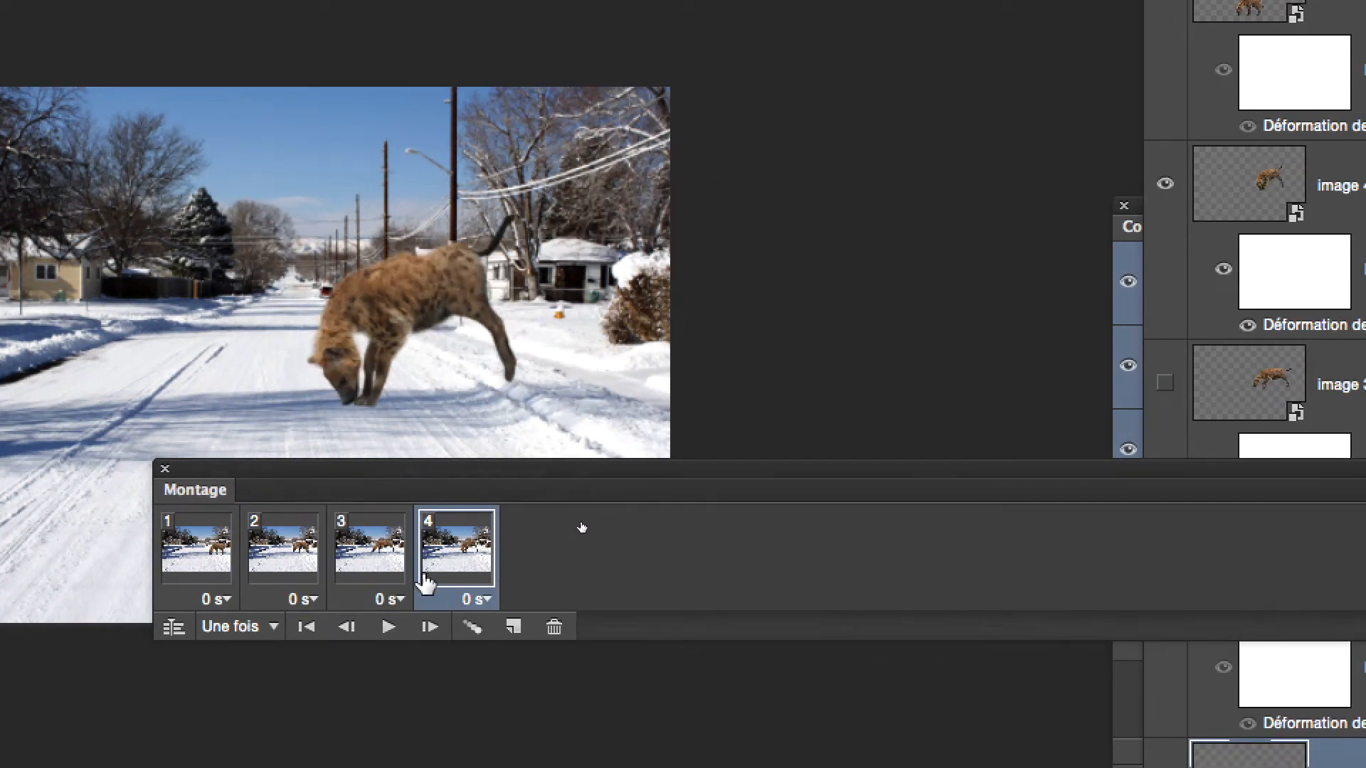
pyautogui.click(402, 578)
pyautogui.click(314, 578)
pyautogui.click(238, 577)
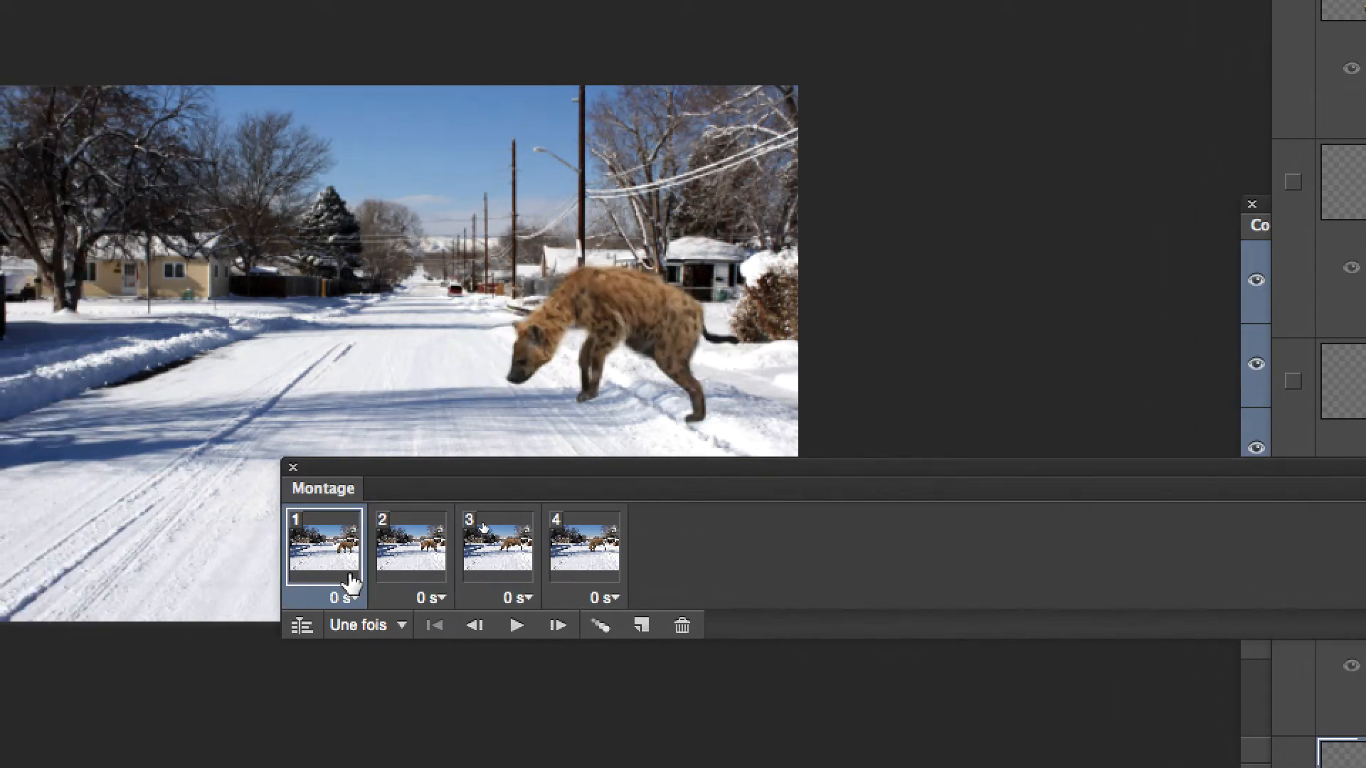
pyautogui.click(434, 578)
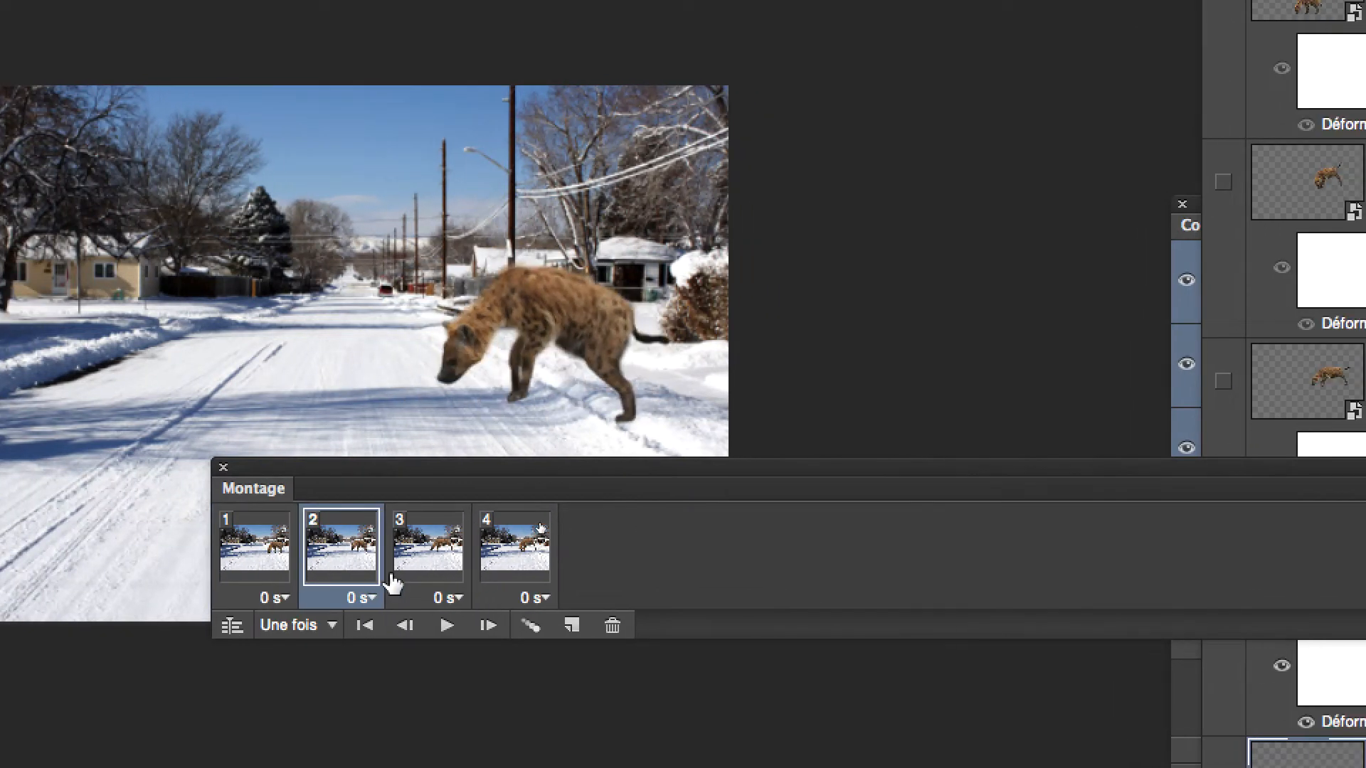
pyautogui.click(523, 578)
pyautogui.click(576, 581)
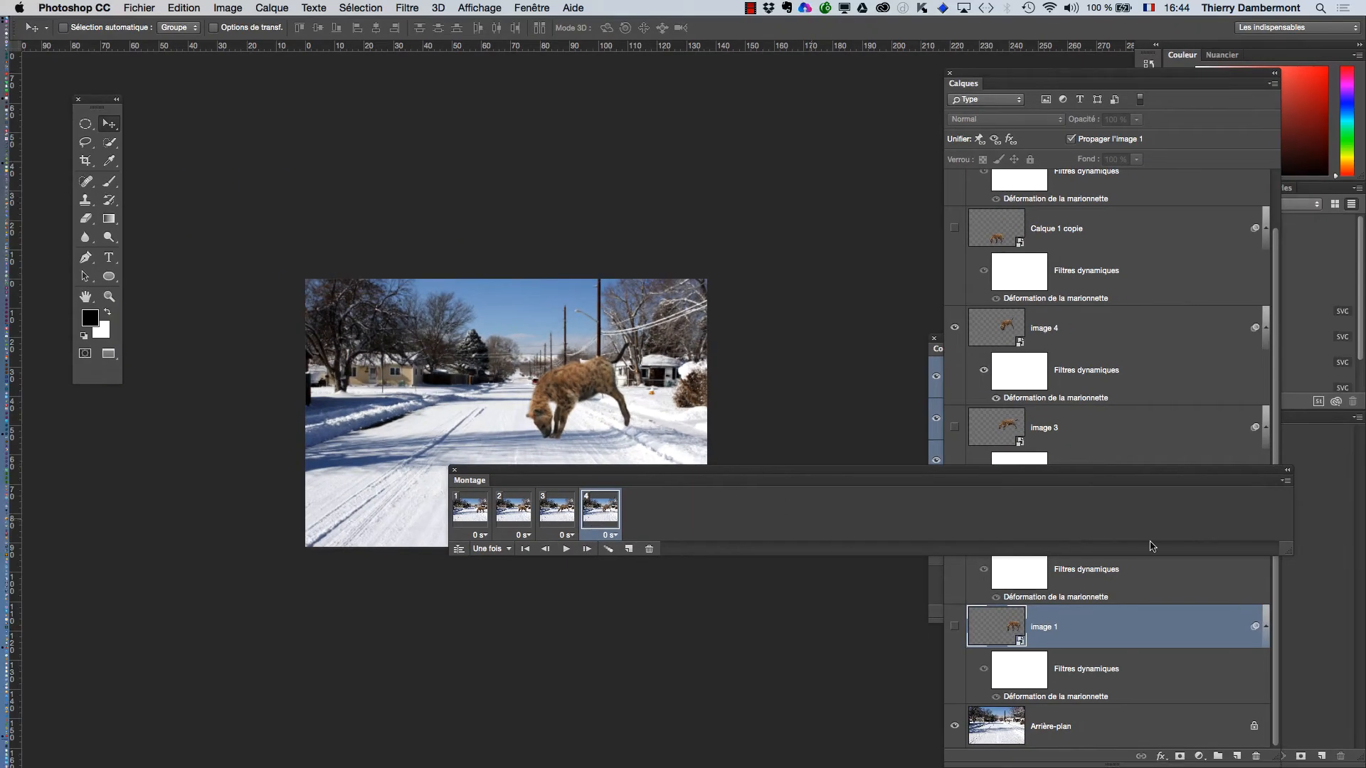
# Narrow the timeline to about the image's width and move it slightly lower over the image's bottom edge.
pyautogui.moveTo(1285, 550); pyautogui.dragTo(844, 536)
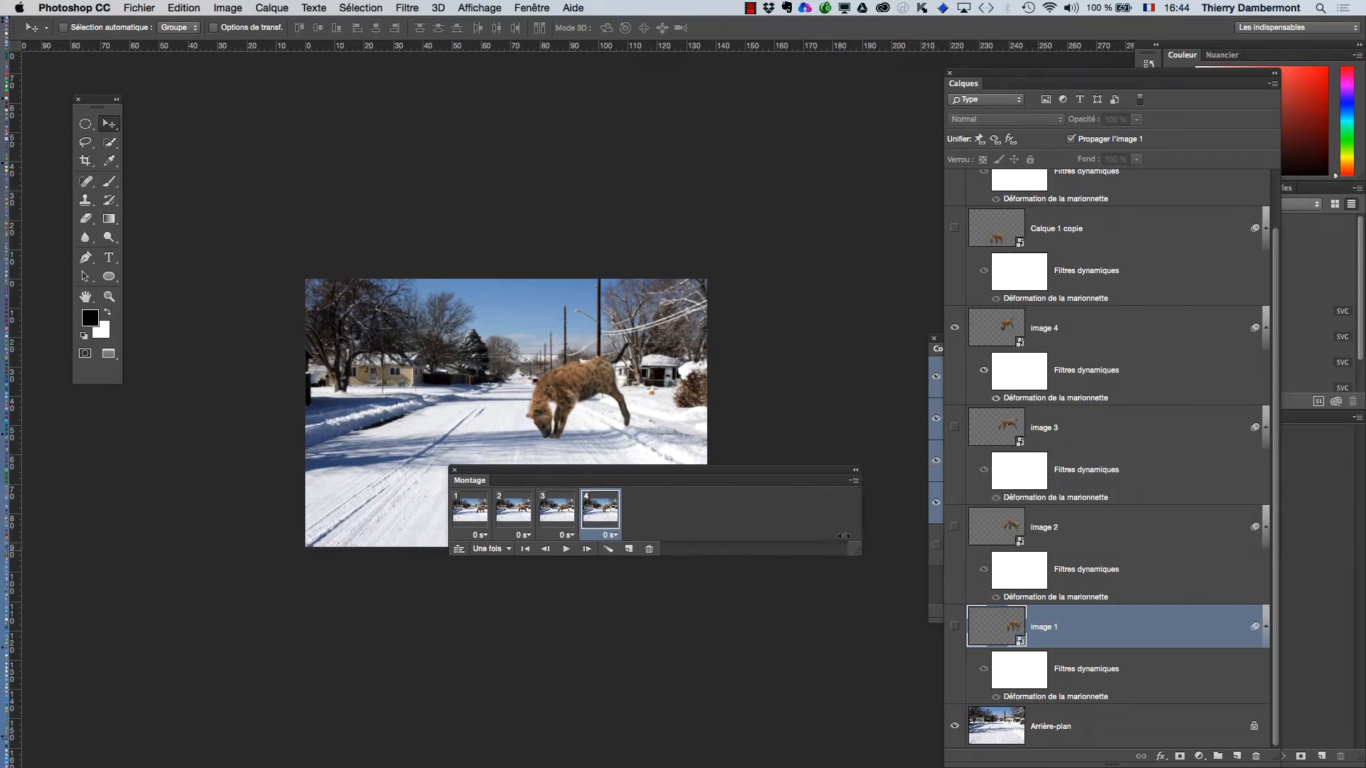
pyautogui.moveTo(802, 474); pyautogui.dragTo(773, 527)
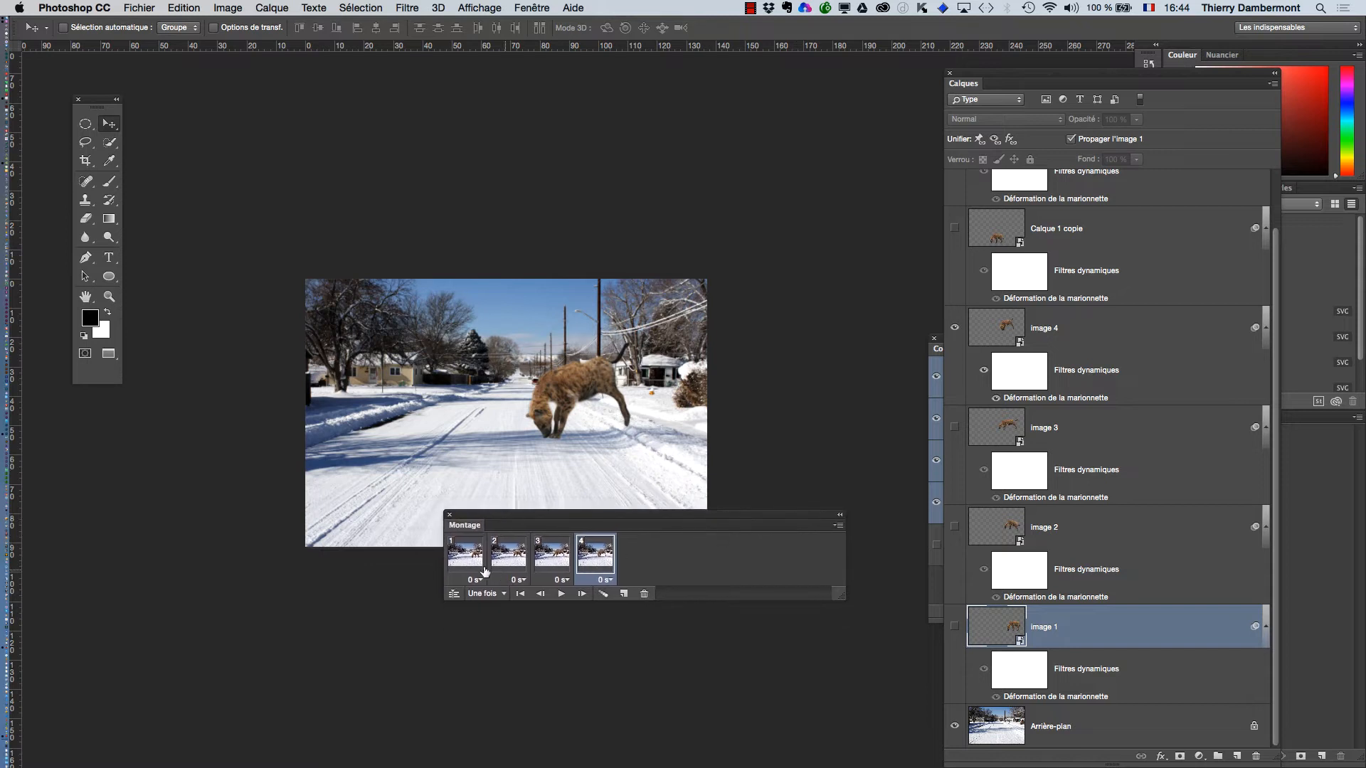
# Go through frames 1 to 4 of the timeline and return to frames 1 and 2 to examine the hyena's poses.
pyautogui.click(528, 564)
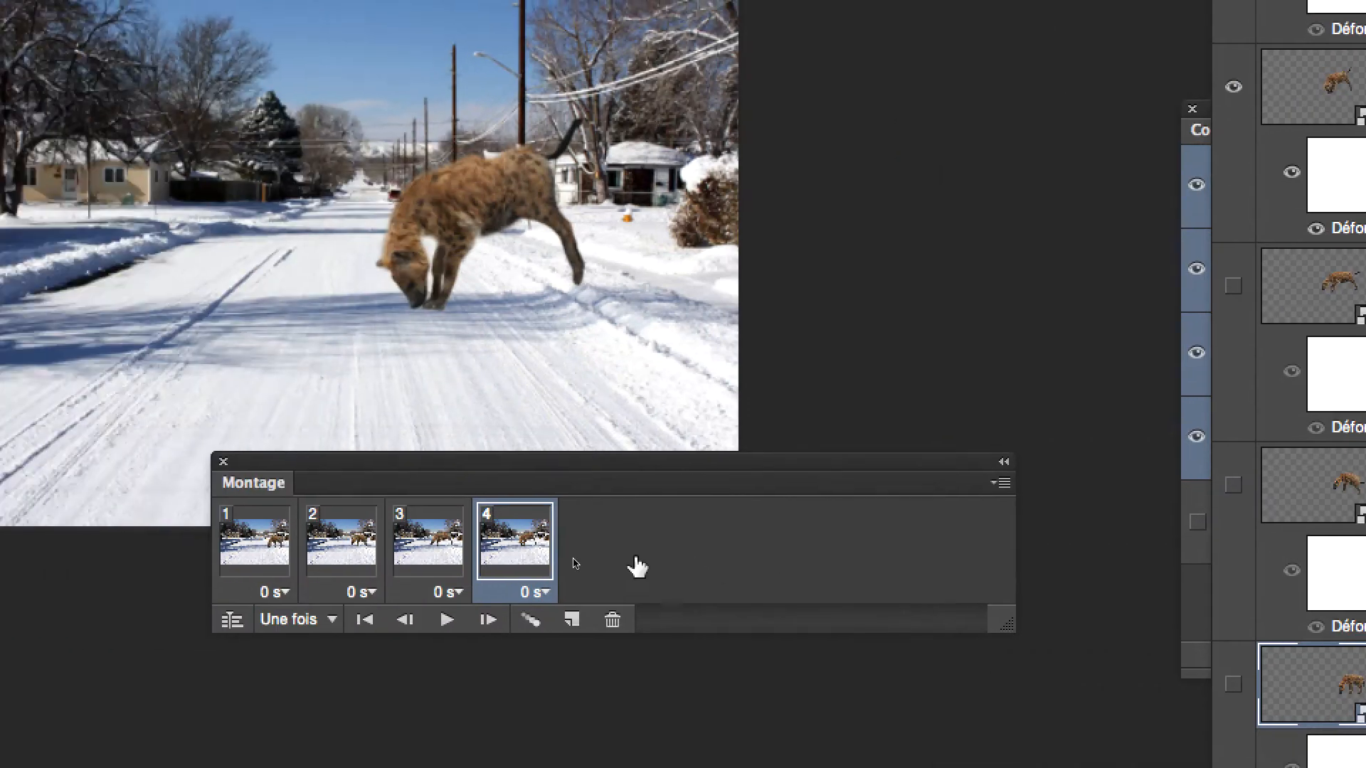
pyautogui.click(515, 562)
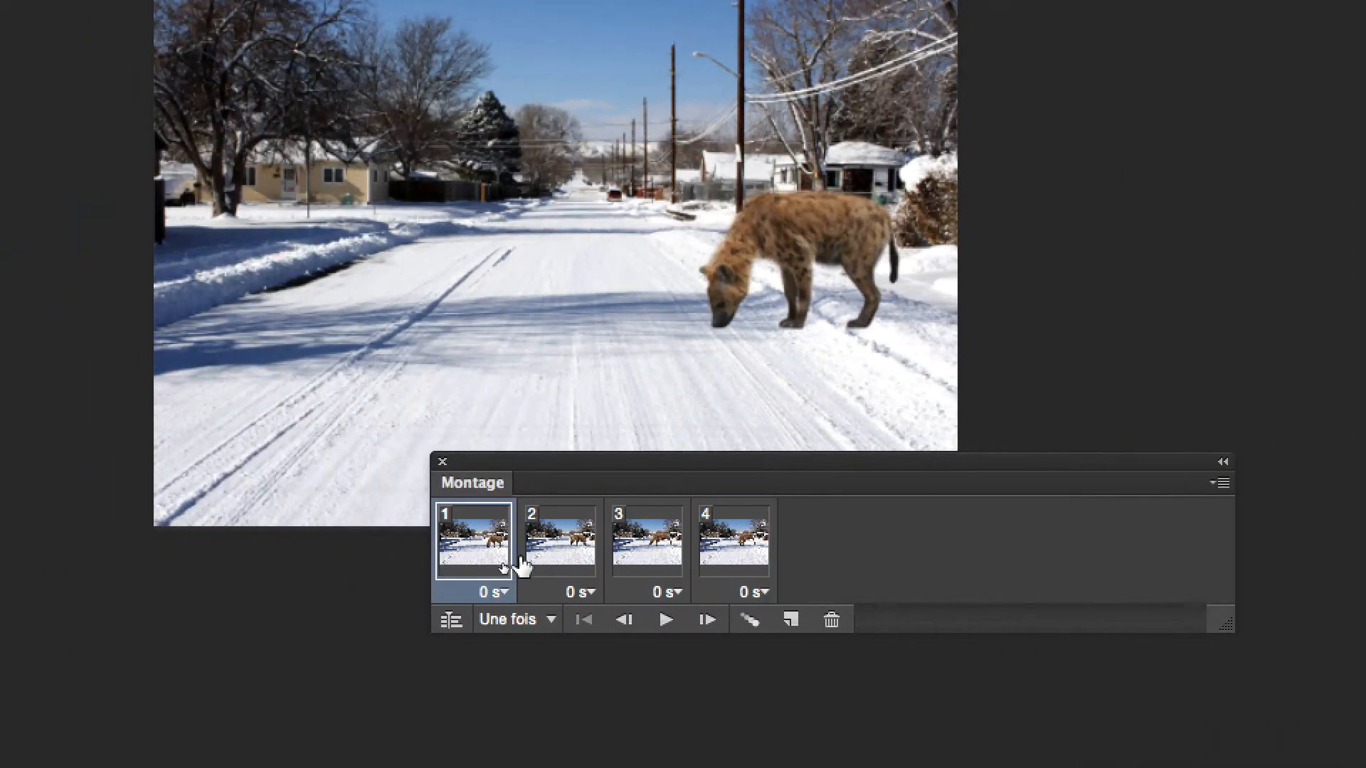
pyautogui.click(562, 562)
pyautogui.click(651, 566)
pyautogui.click(727, 578)
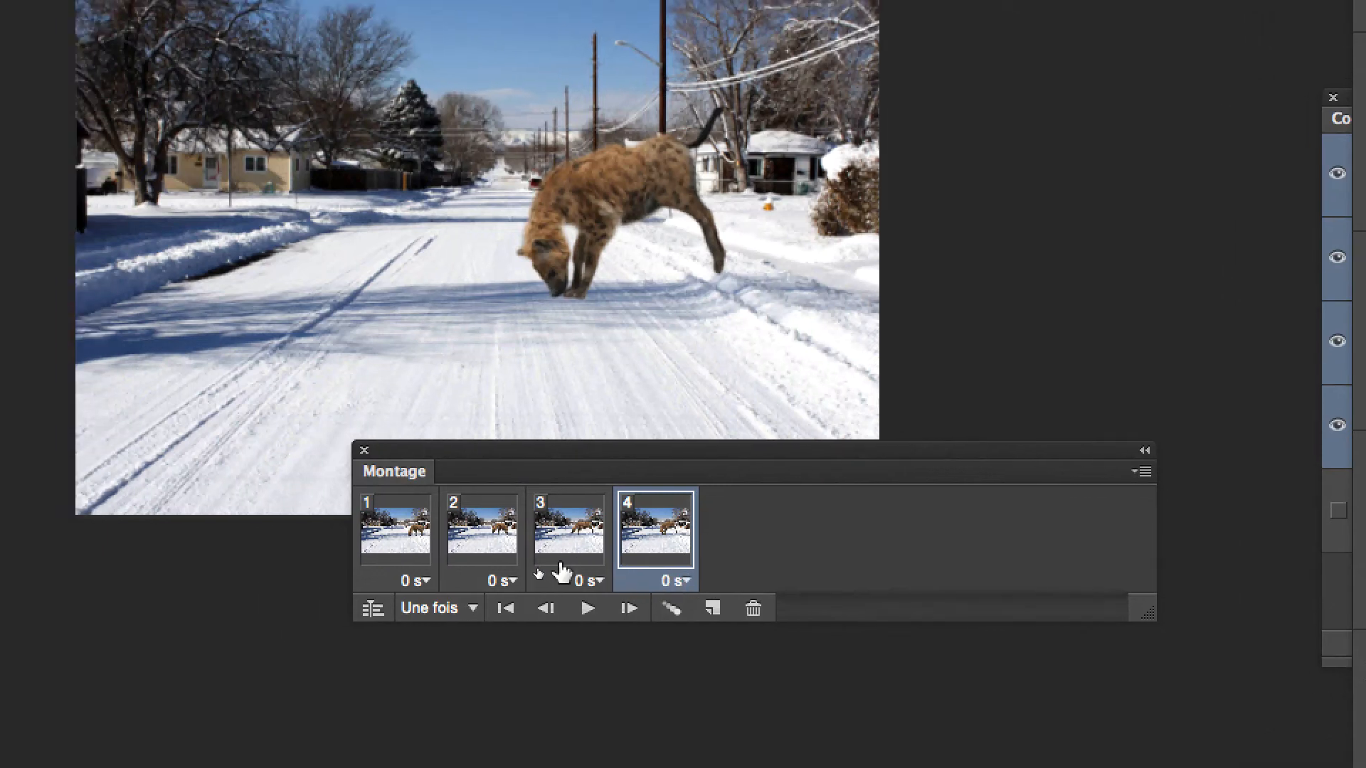
pyautogui.click(412, 558)
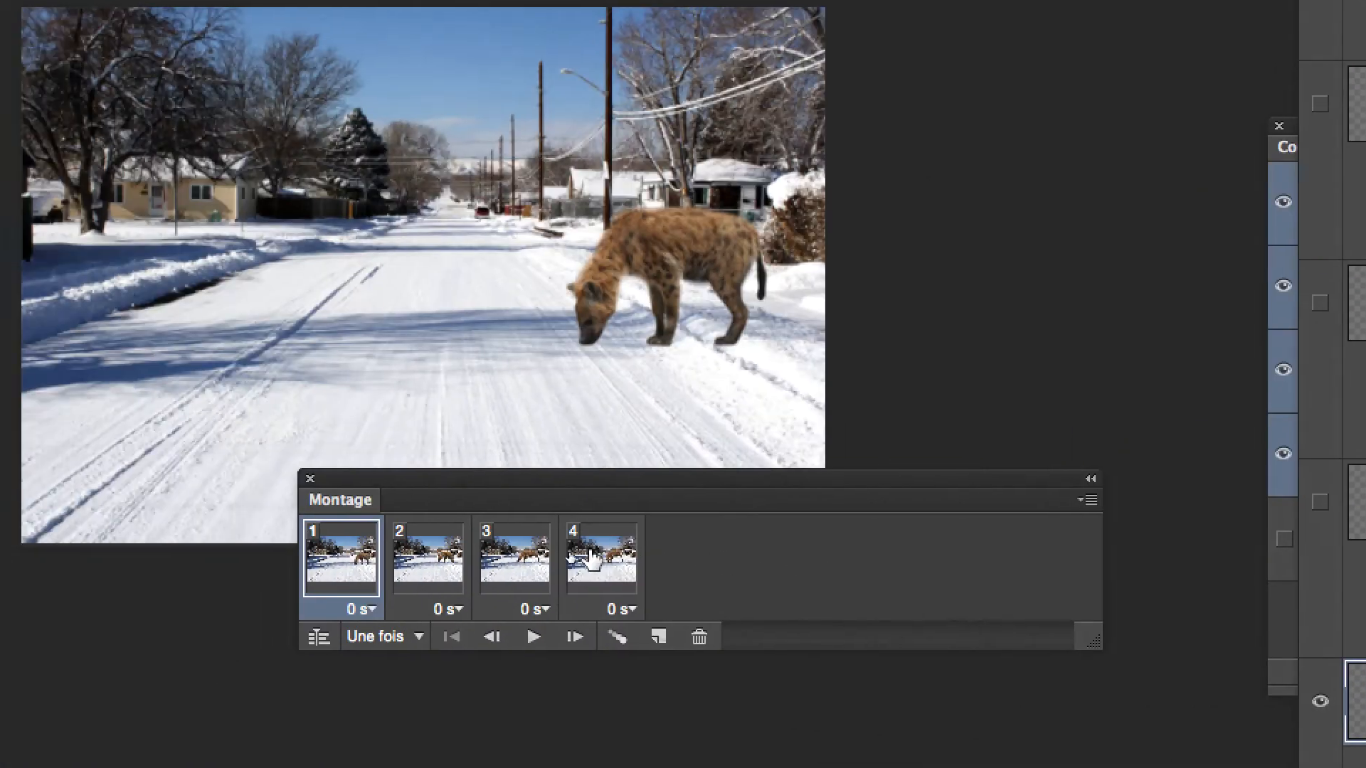
pyautogui.click(429, 575)
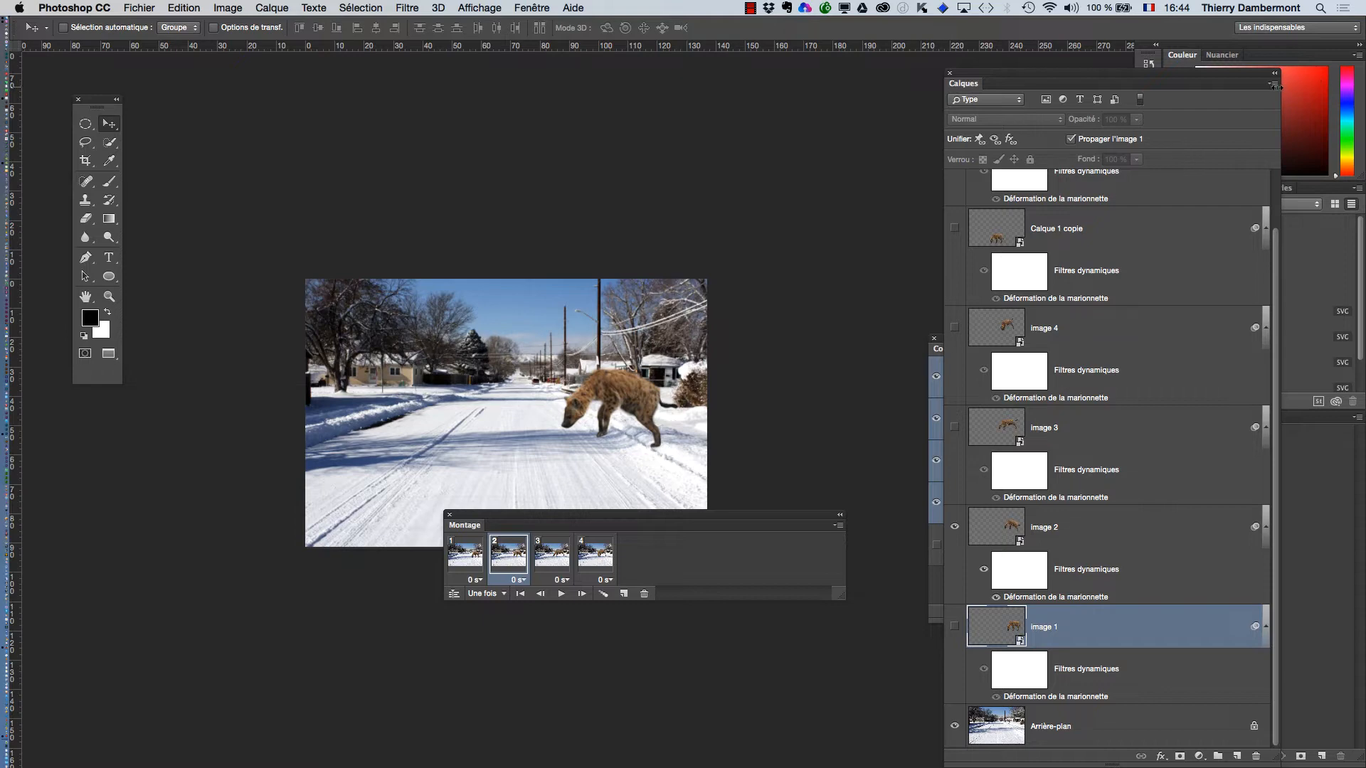
# Reduce the layer thumbnails to the smallest picture size in the layer display options.
pyautogui.click(1273, 84)
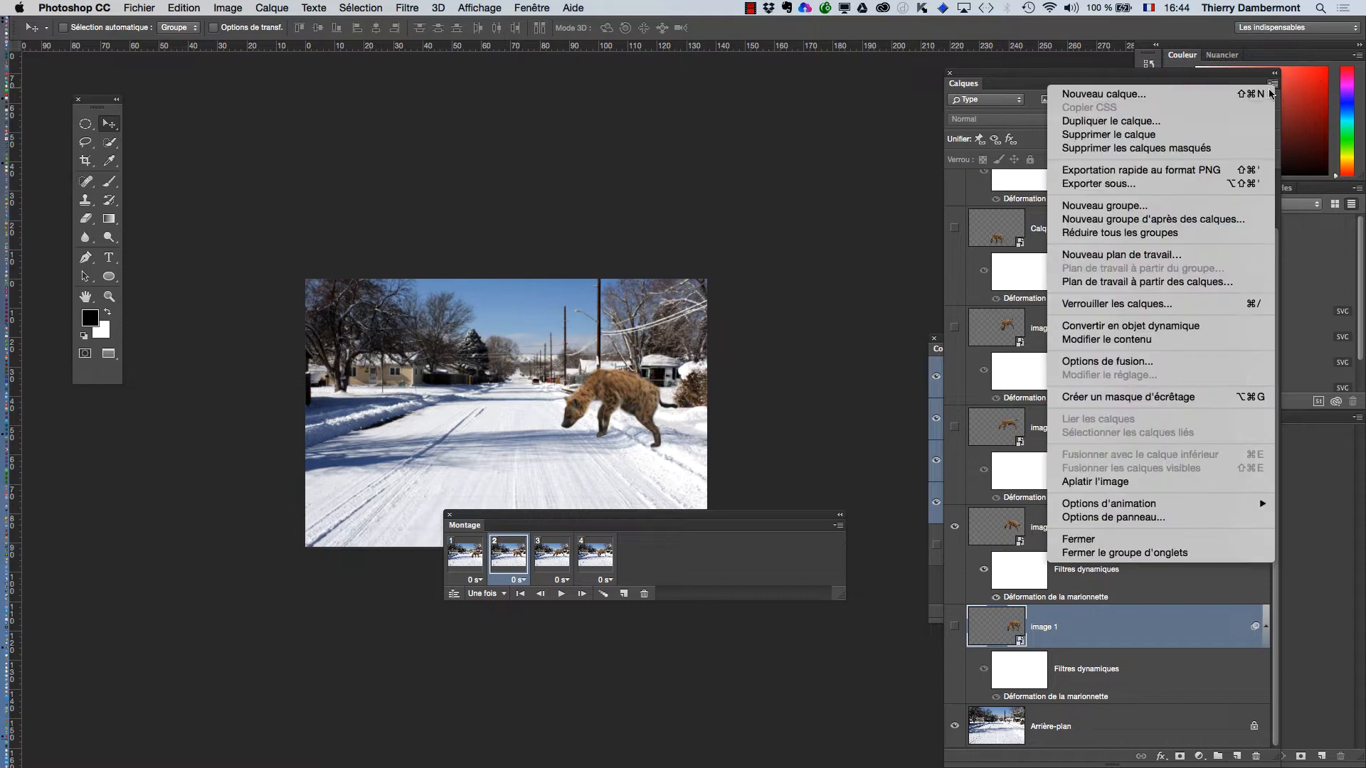
pyautogui.click(1193, 518)
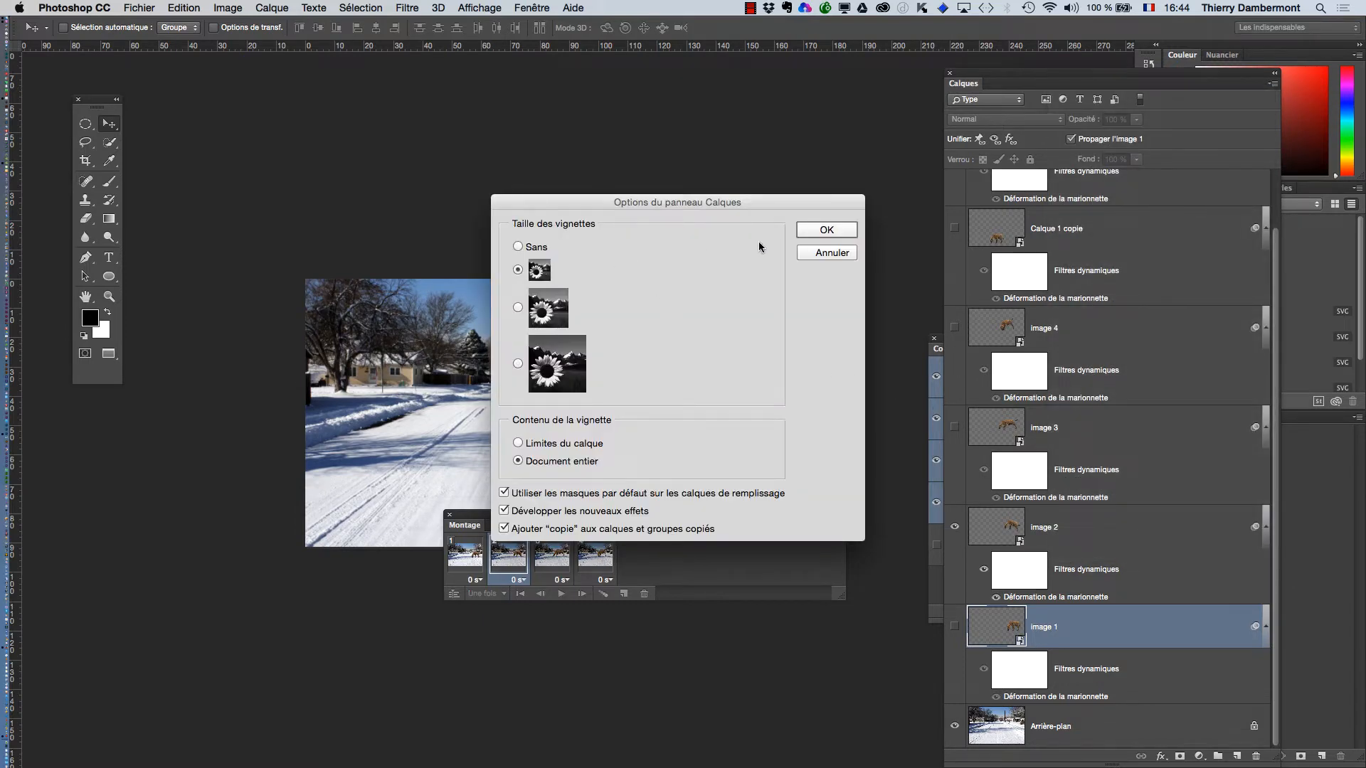
pyautogui.click(818, 233)
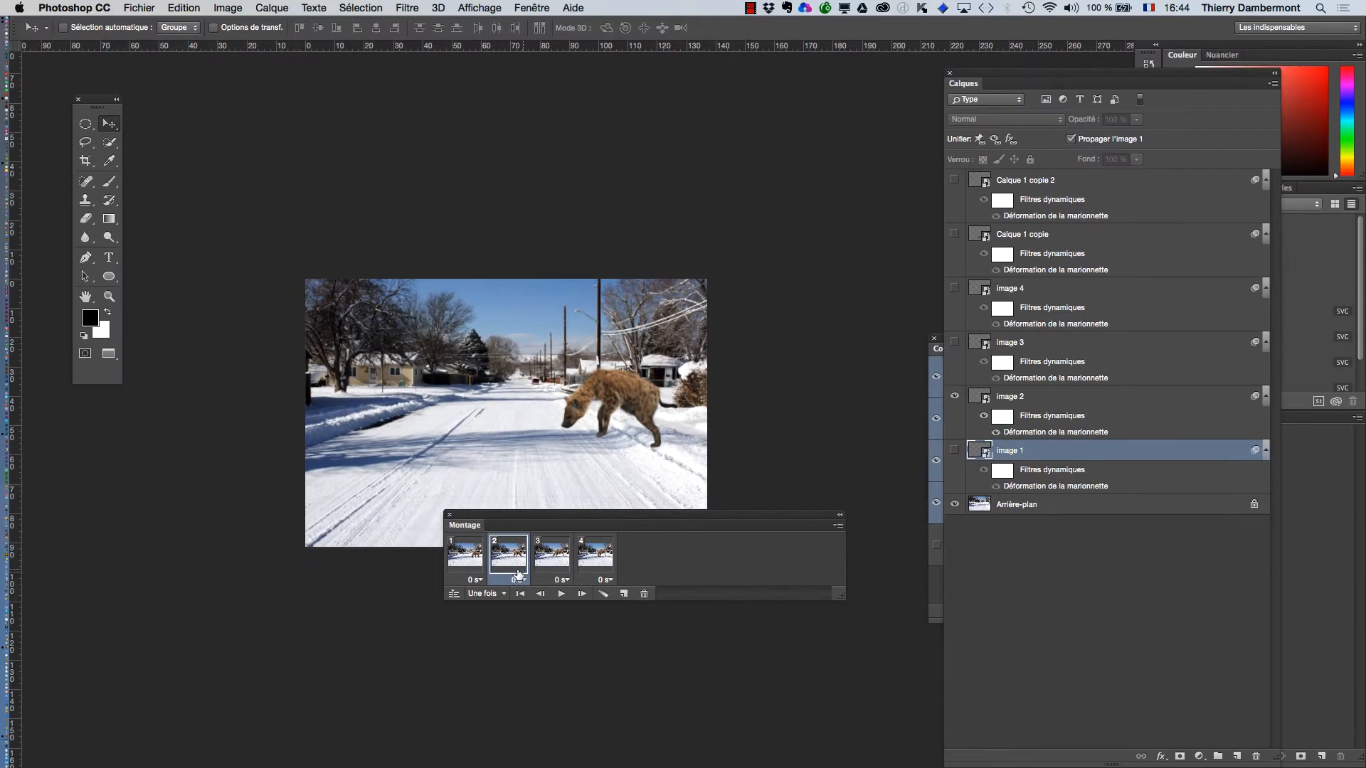
# Check frames 3, 4 and 1, and play the hyena animation through from frame 1.
pyautogui.click(544, 568)
pyautogui.click(595, 570)
pyautogui.click(478, 561)
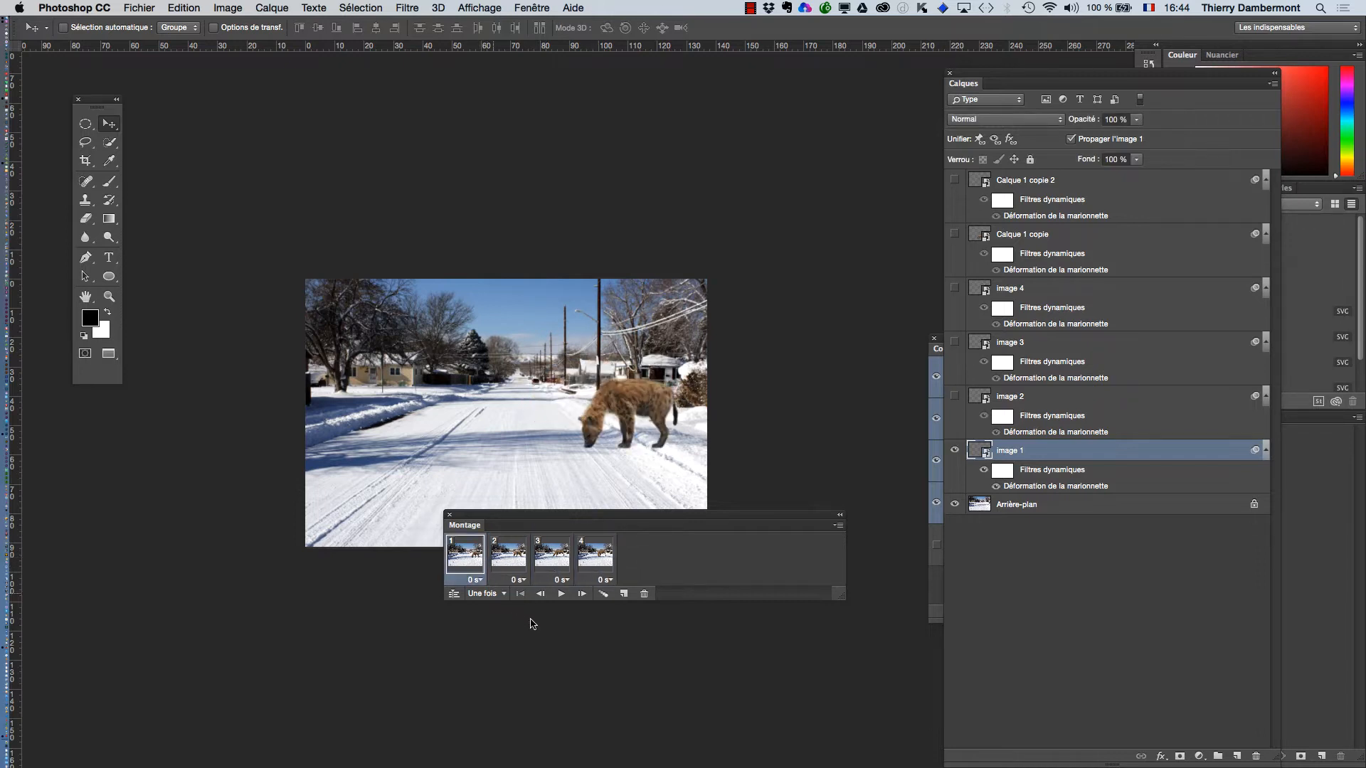
pyautogui.click(562, 594)
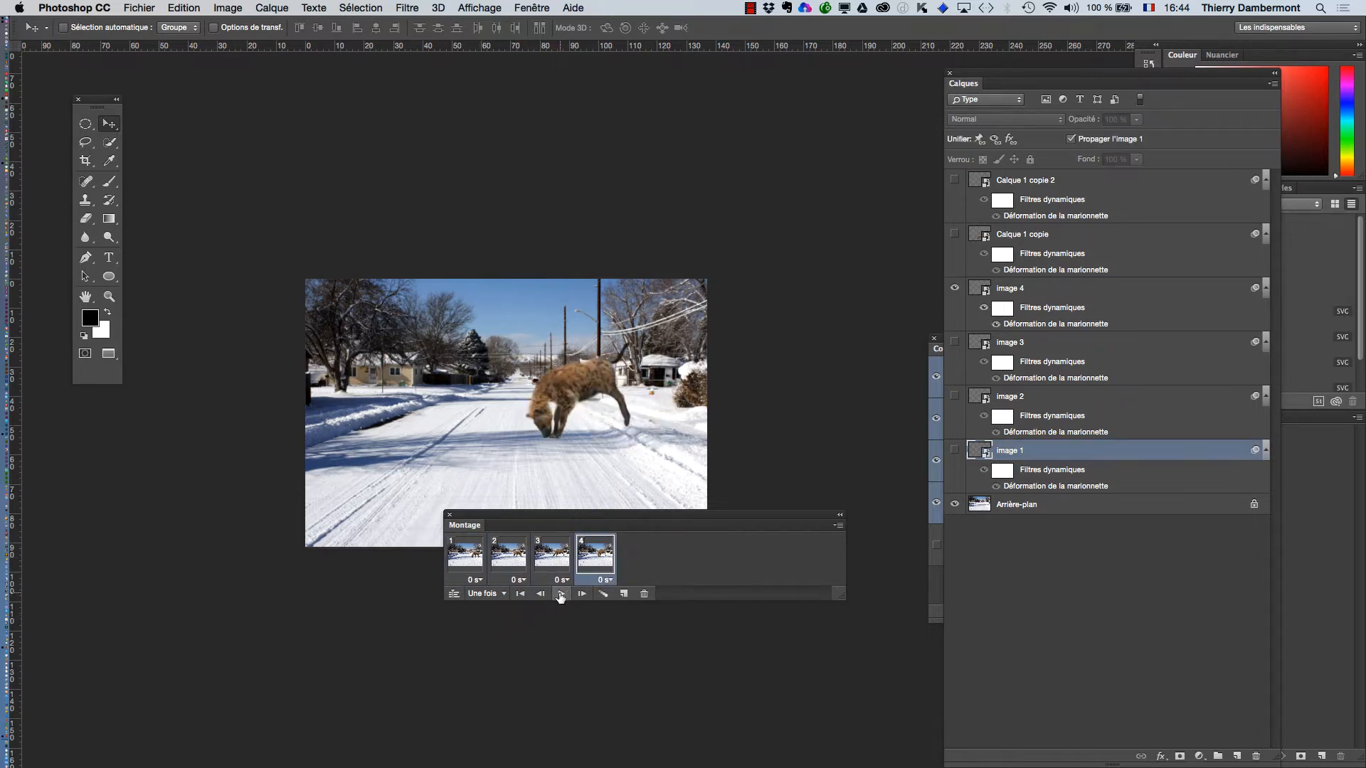
pyautogui.click(560, 594)
# Save the document in Photoshop format under a new name beginning with "neige-" in the le09octobre2015 folder.
pyautogui.click(129, 7)
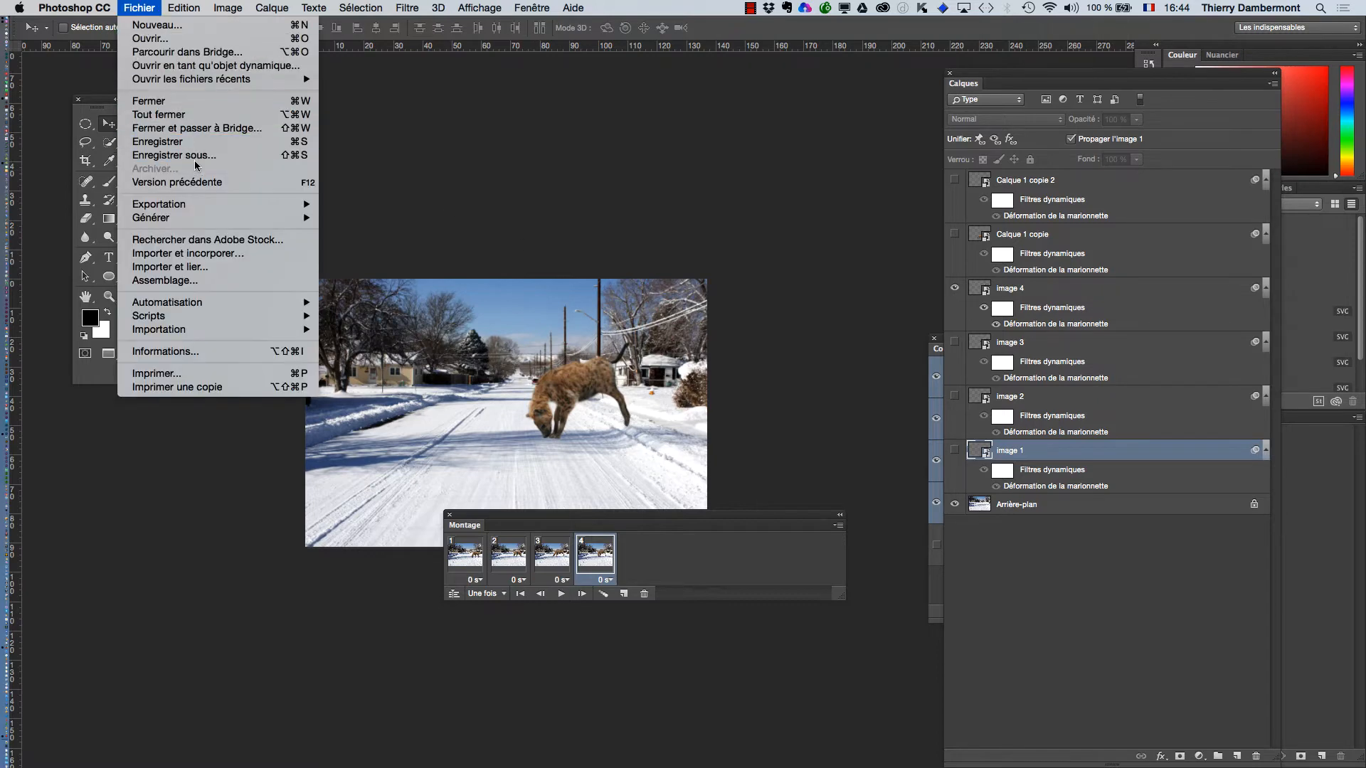
pyautogui.click(246, 178)
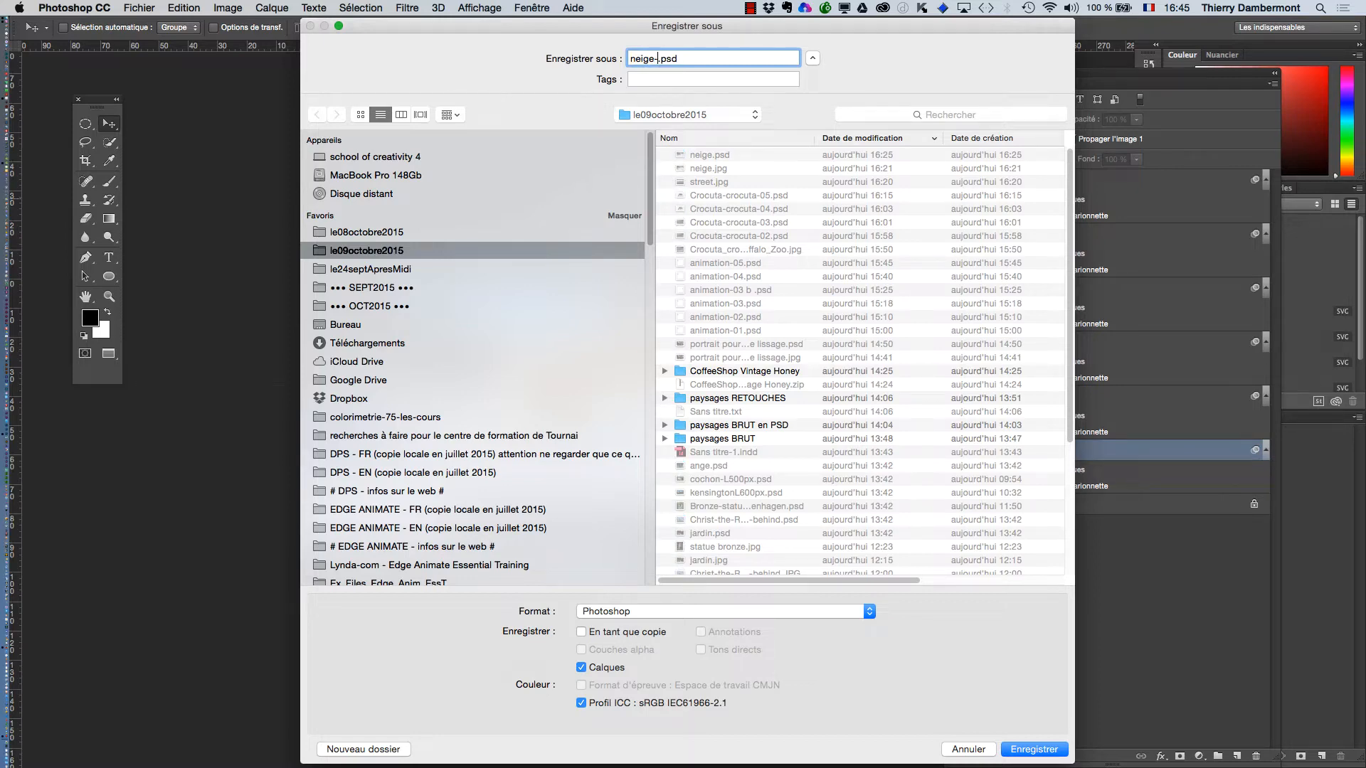
pyautogui.click(1032, 750)
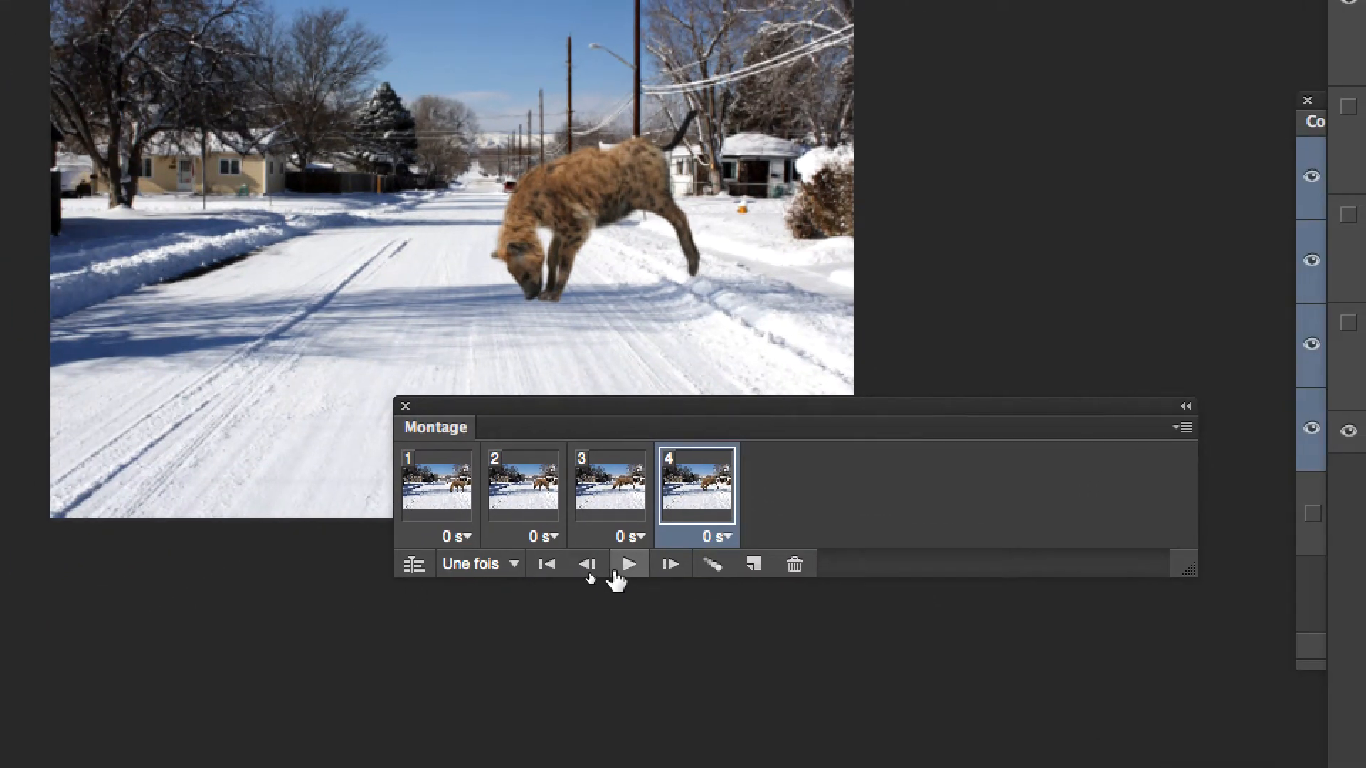
# Play the four-frame animation again and return to frame 1.
pyautogui.click(701, 608)
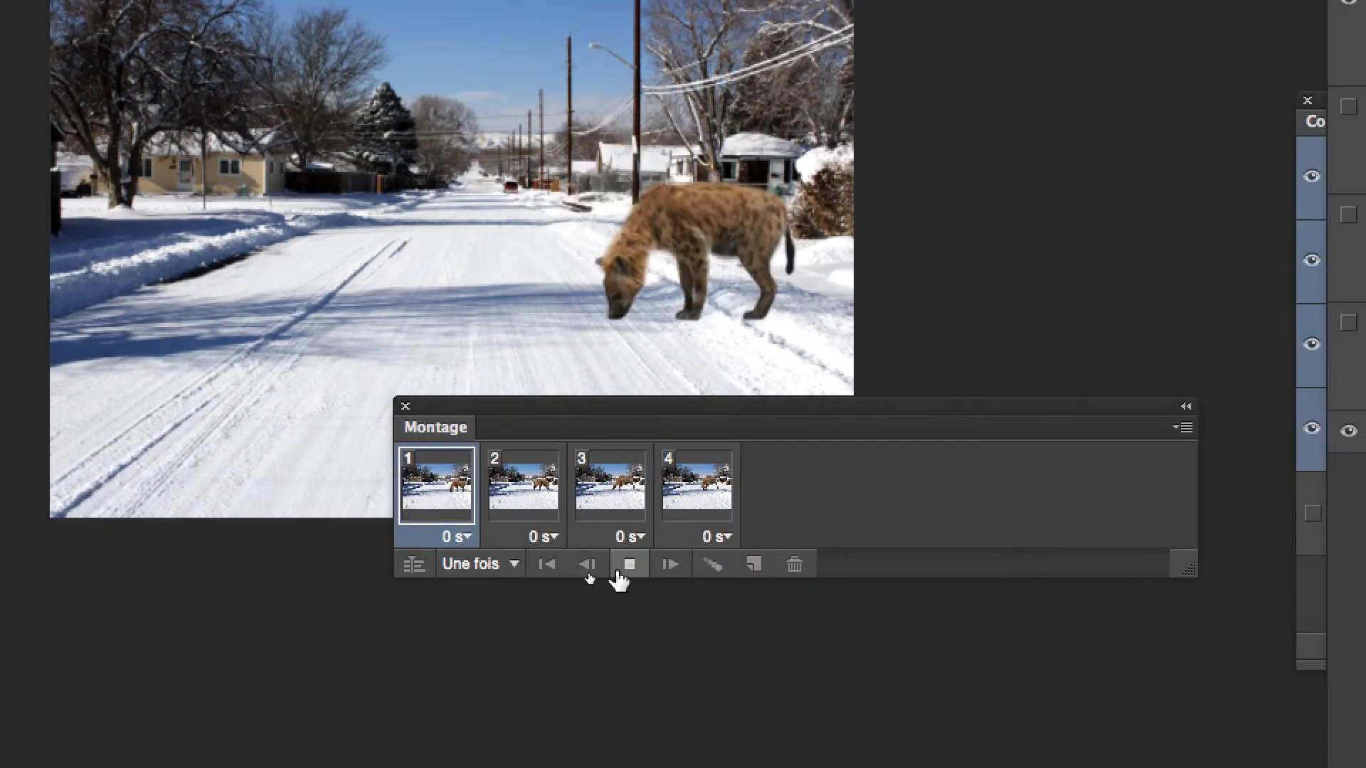
pyautogui.click(618, 575)
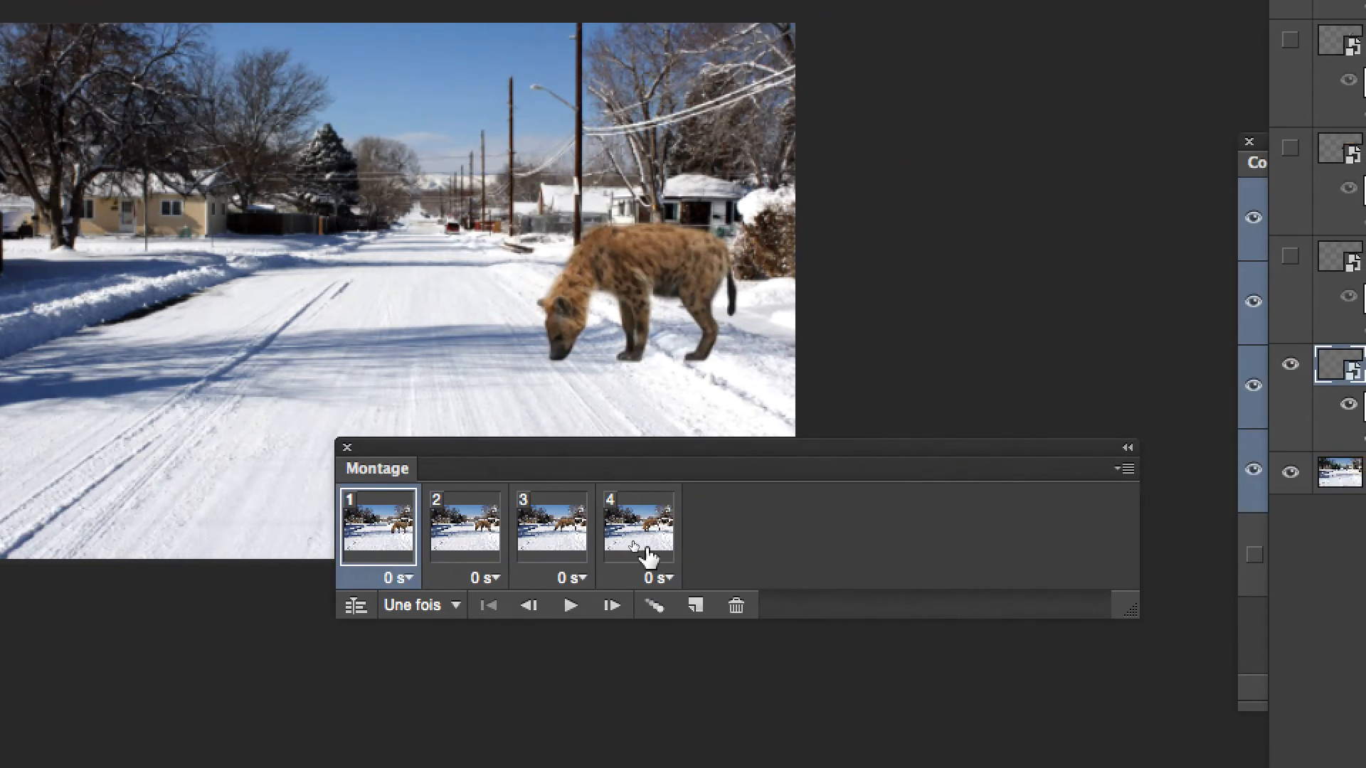
# Copy all four timeline frames and paste them after the selection.
pyautogui.keyDown('shift'); pyautogui.click(821, 556); pyautogui.keyUp('shift')
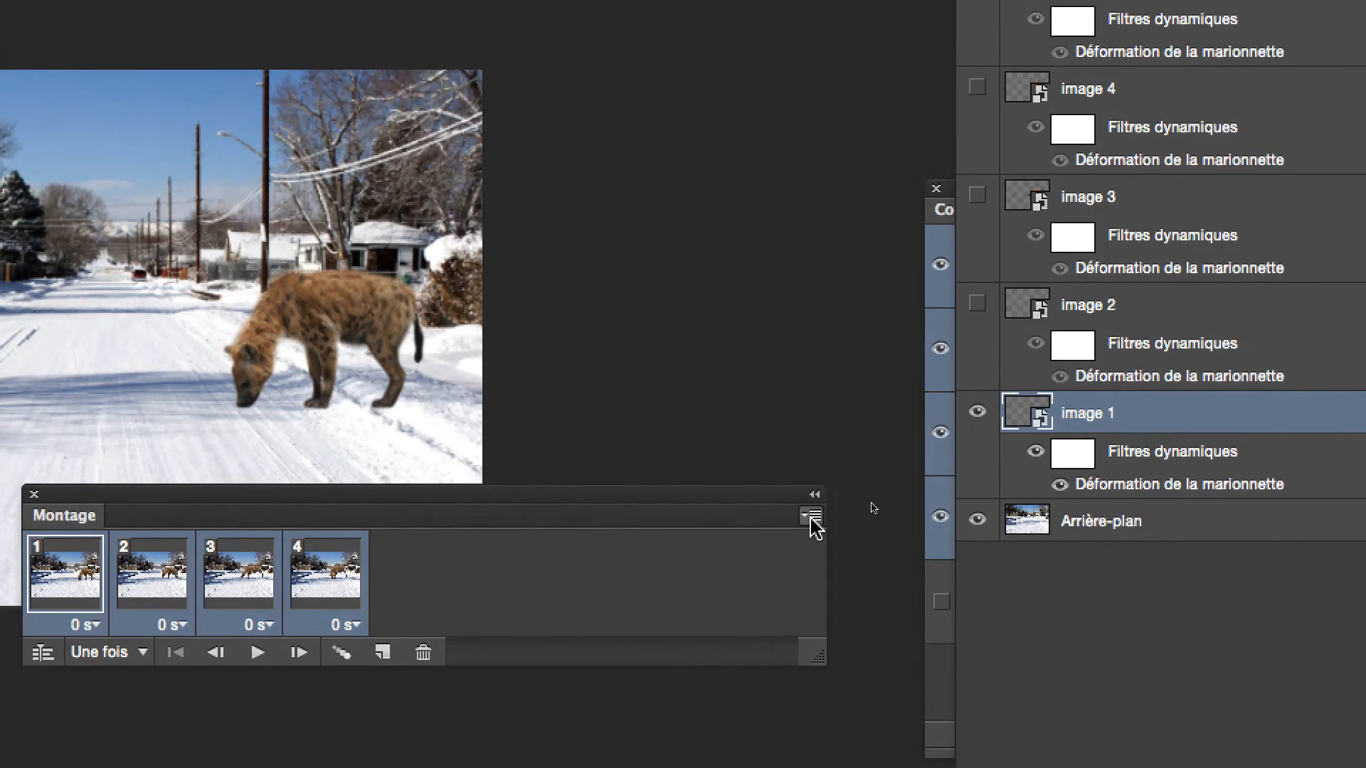
pyautogui.click(812, 516)
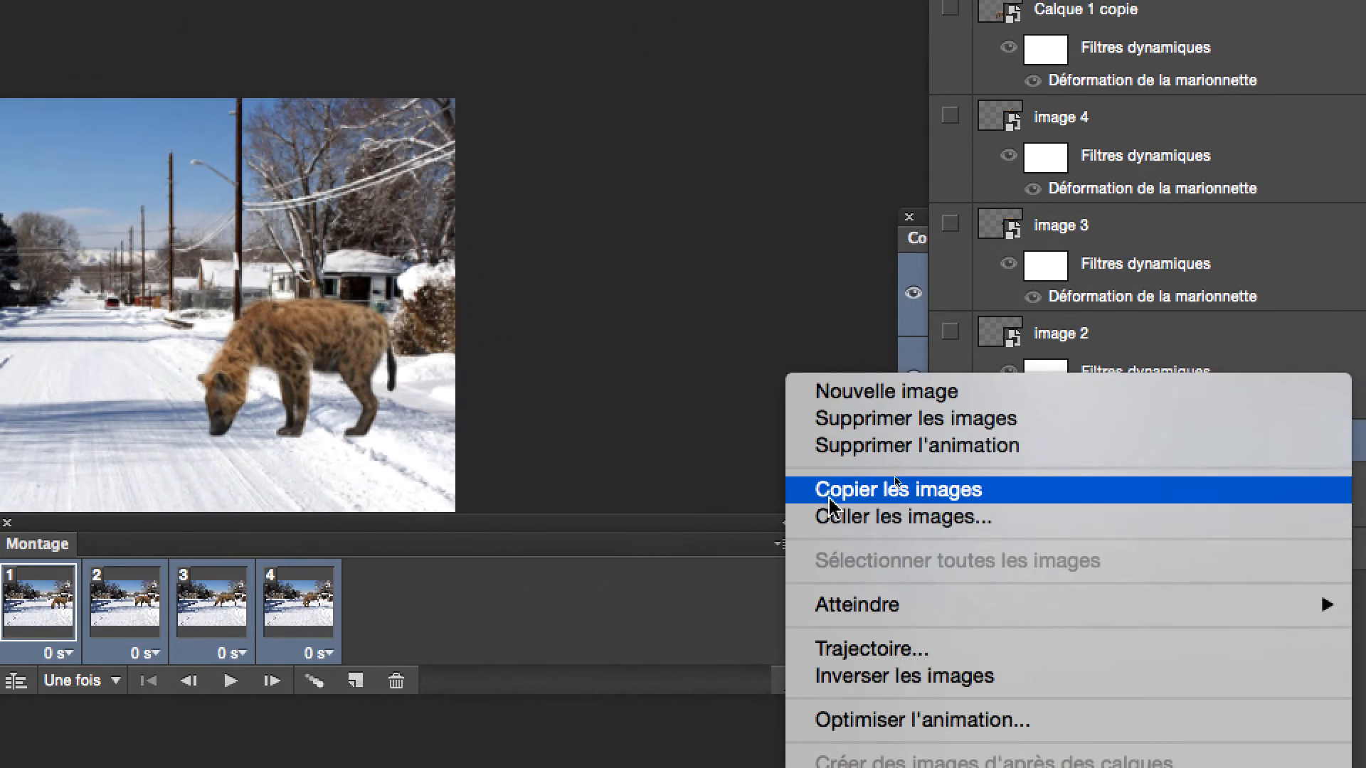
pyautogui.click(846, 498)
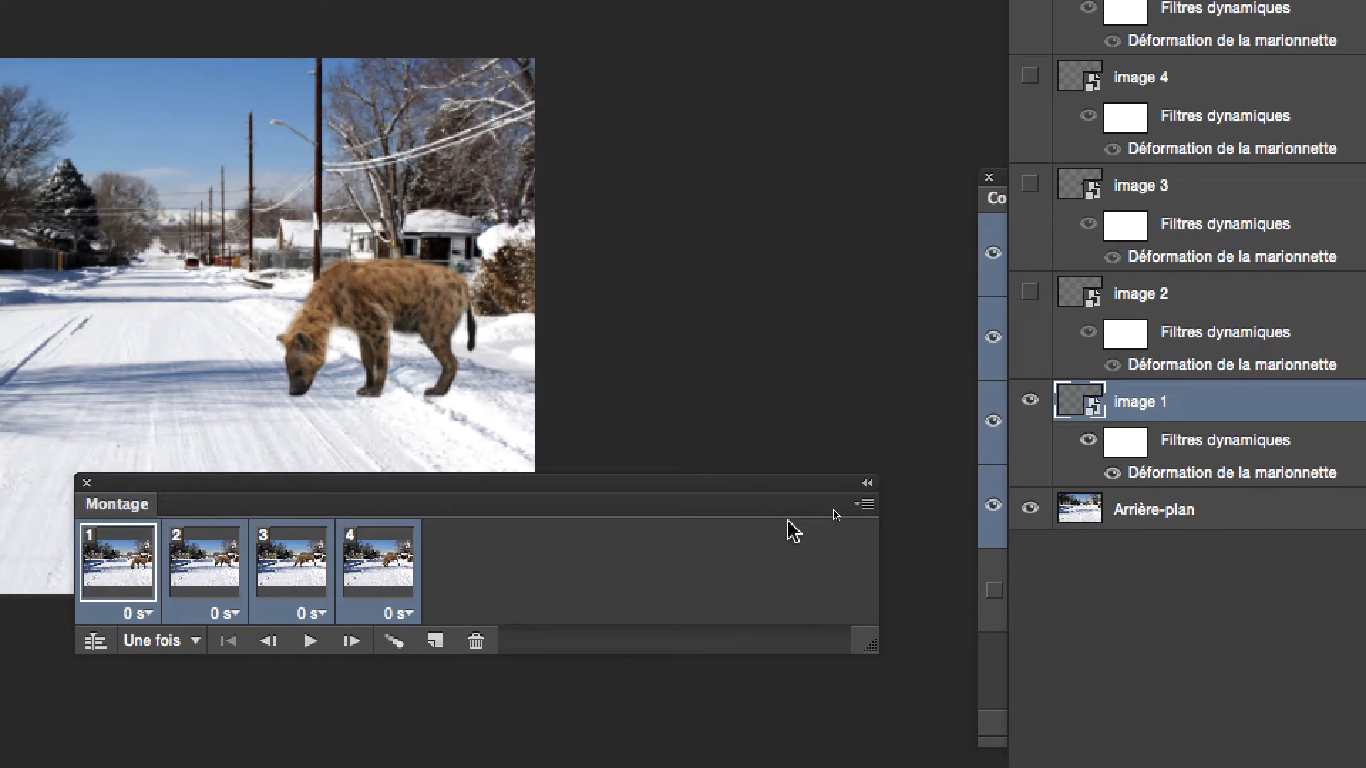
pyautogui.click(867, 504)
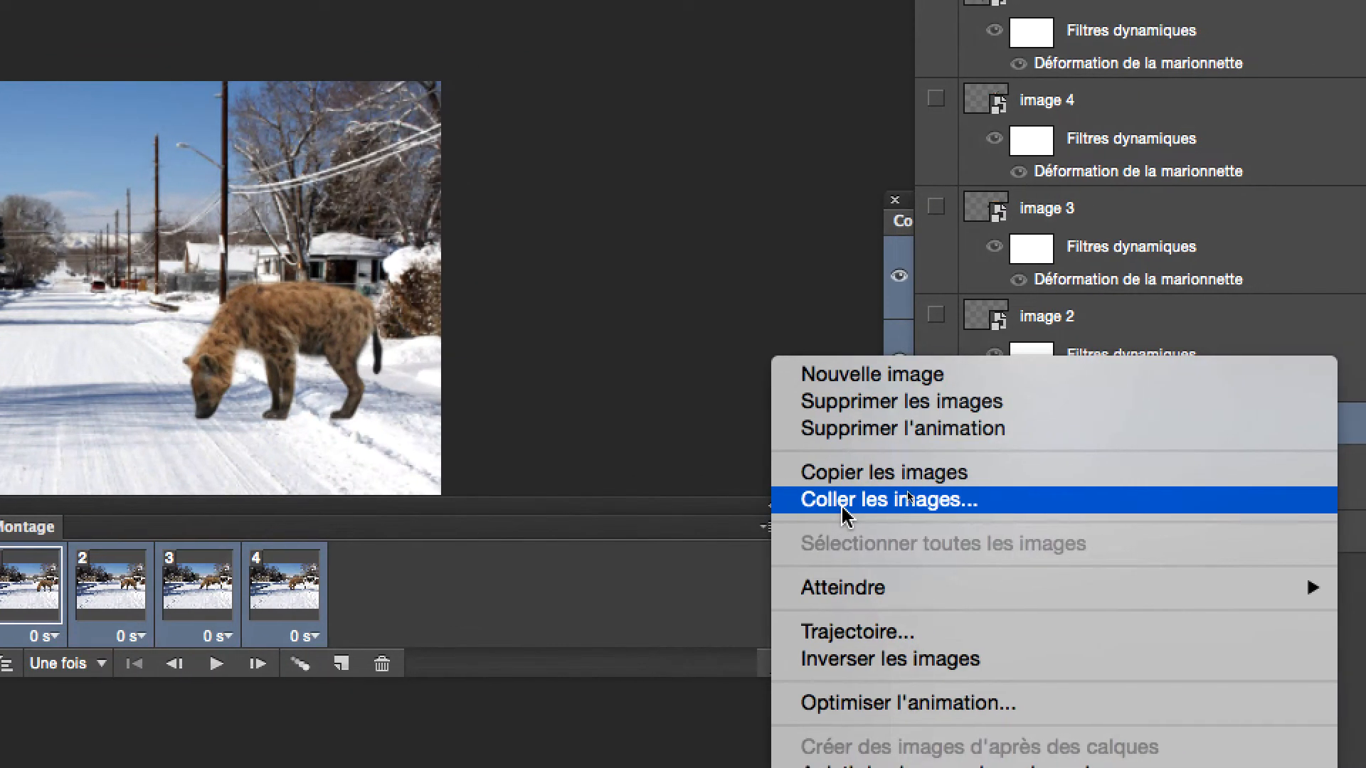
pyautogui.click(843, 507)
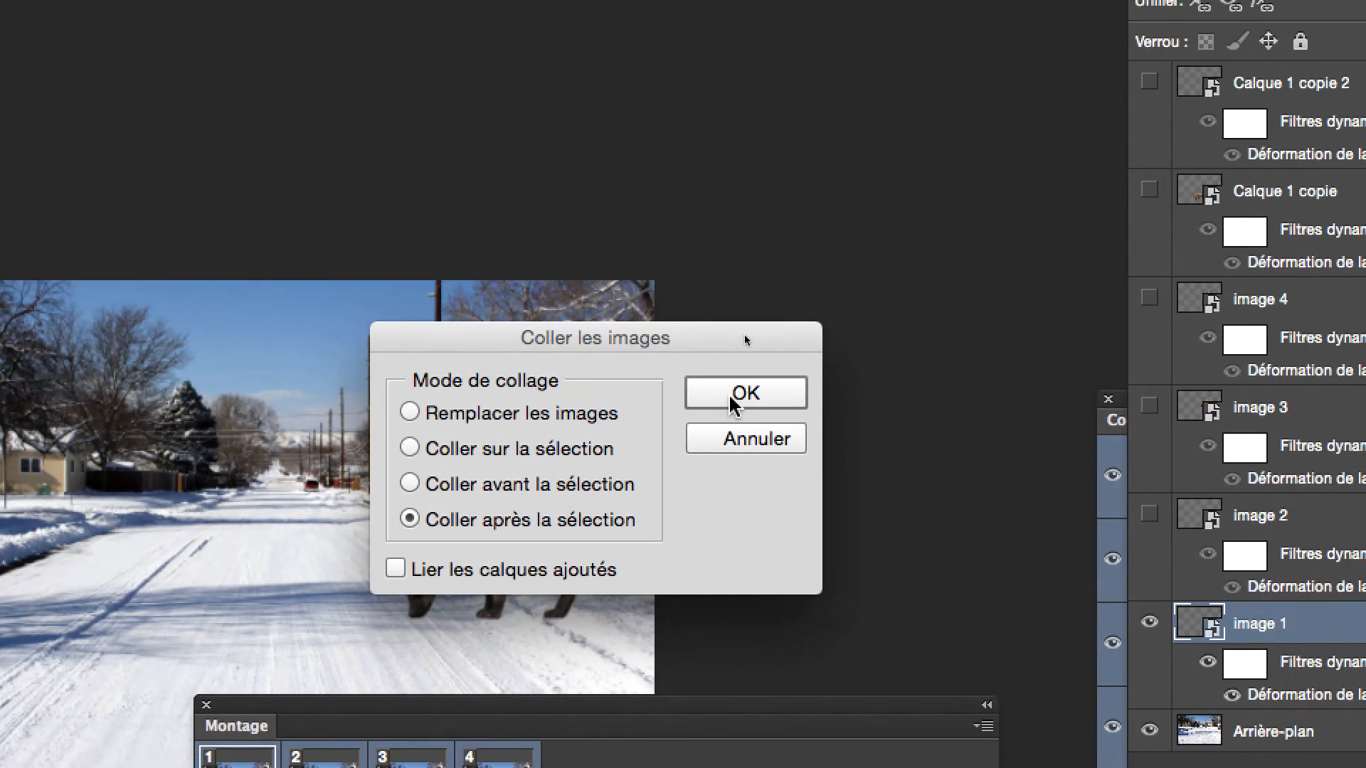
pyautogui.click(872, 313)
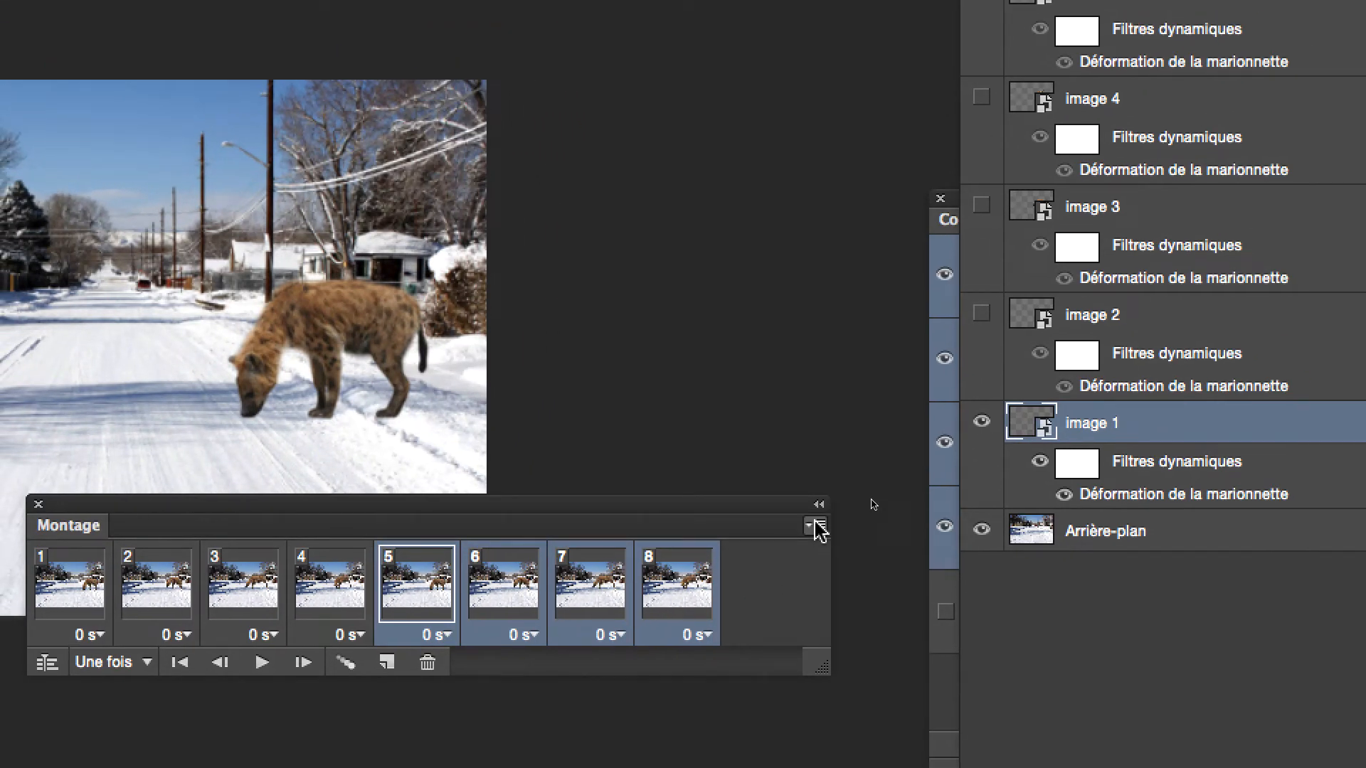
# Reverse the order of the pasted frames 5 to 8.
pyautogui.click(840, 496)
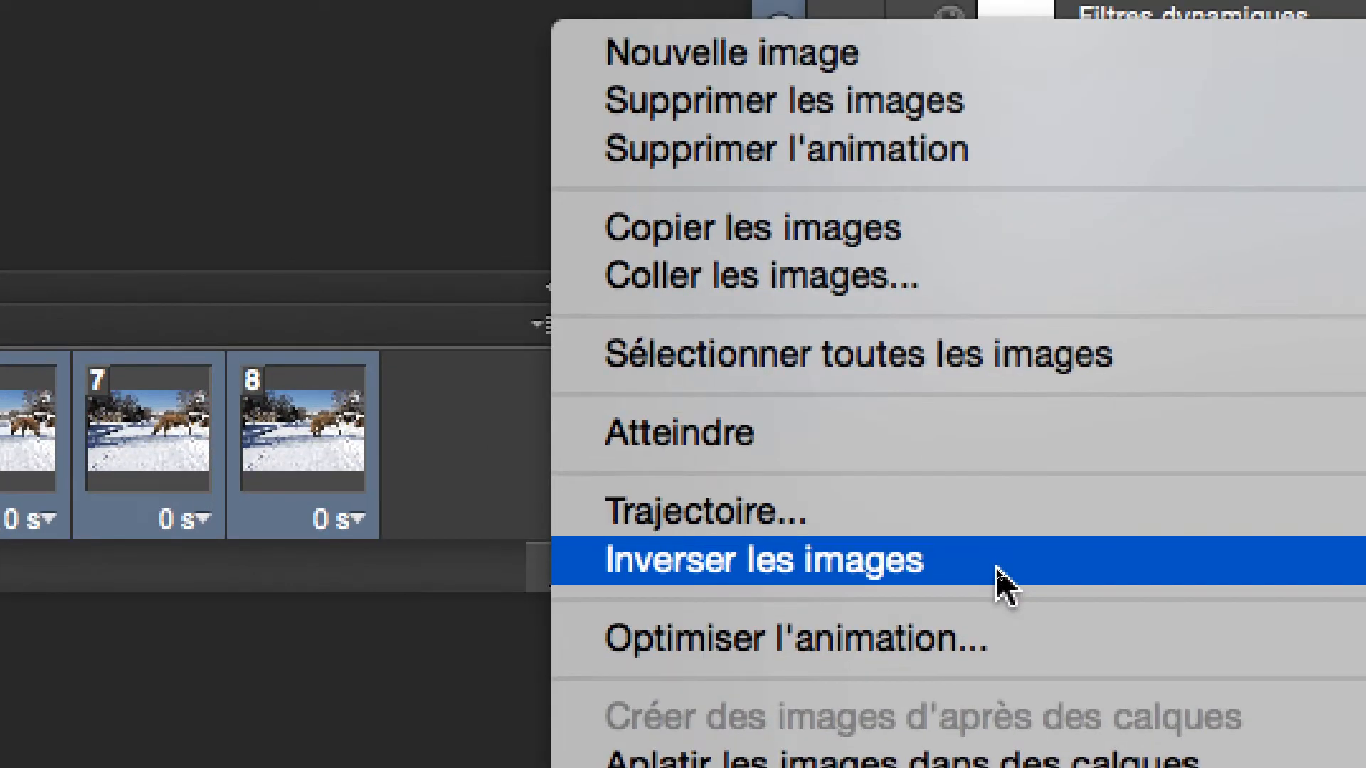
pyautogui.click(997, 570)
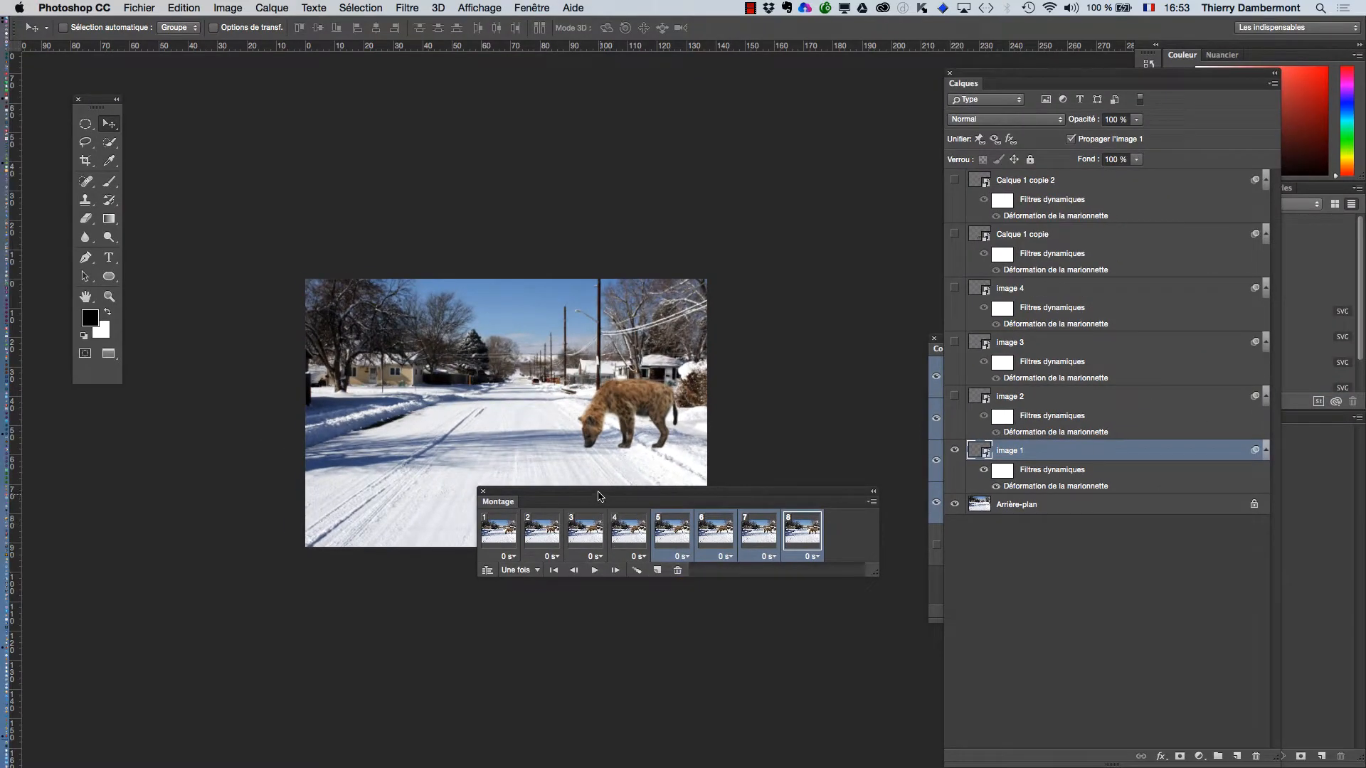
# Move the timeline lower to uncover the hyena and play the eight-frame animation.
pyautogui.moveTo(598, 496); pyautogui.dragTo(571, 566)
pyautogui.scroll(2, 596, 436)
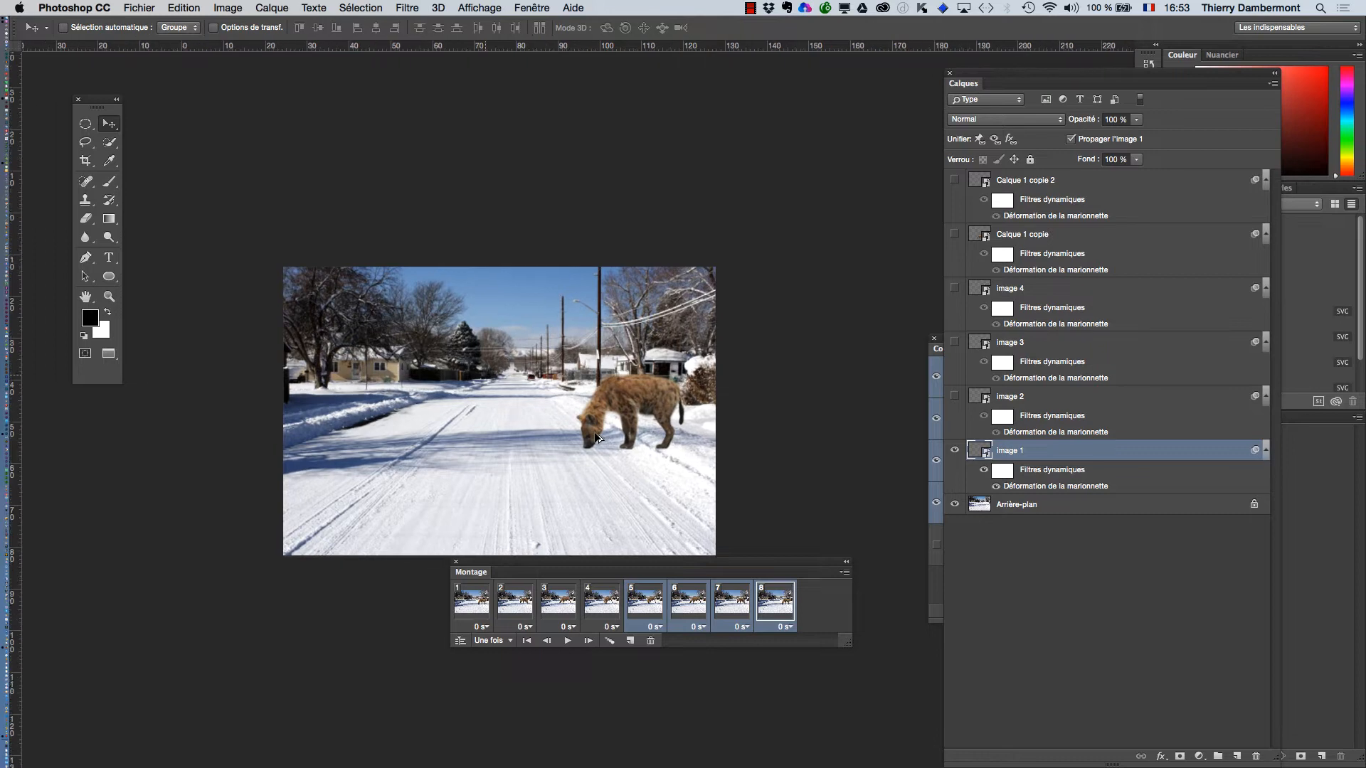
pyautogui.scroll(3, 596, 437)
pyautogui.click(568, 642)
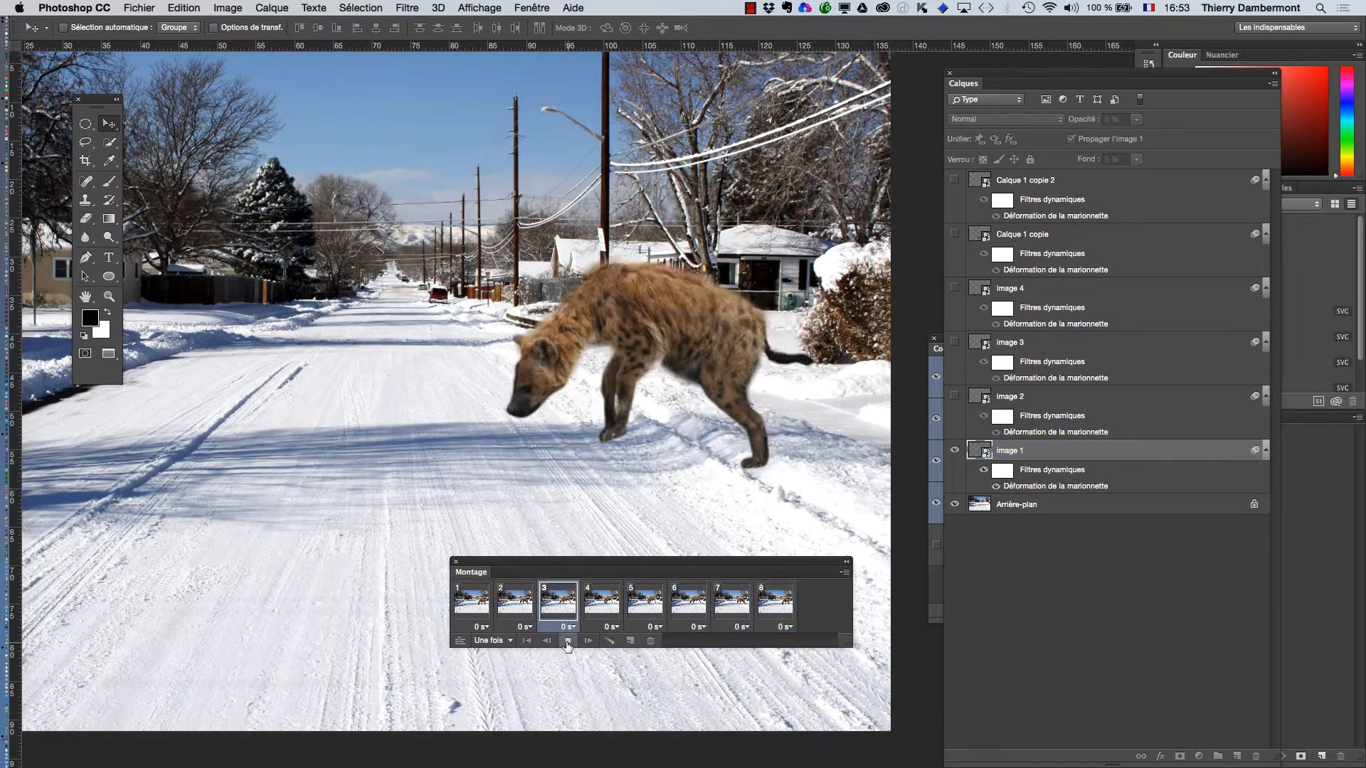
pyautogui.click(567, 642)
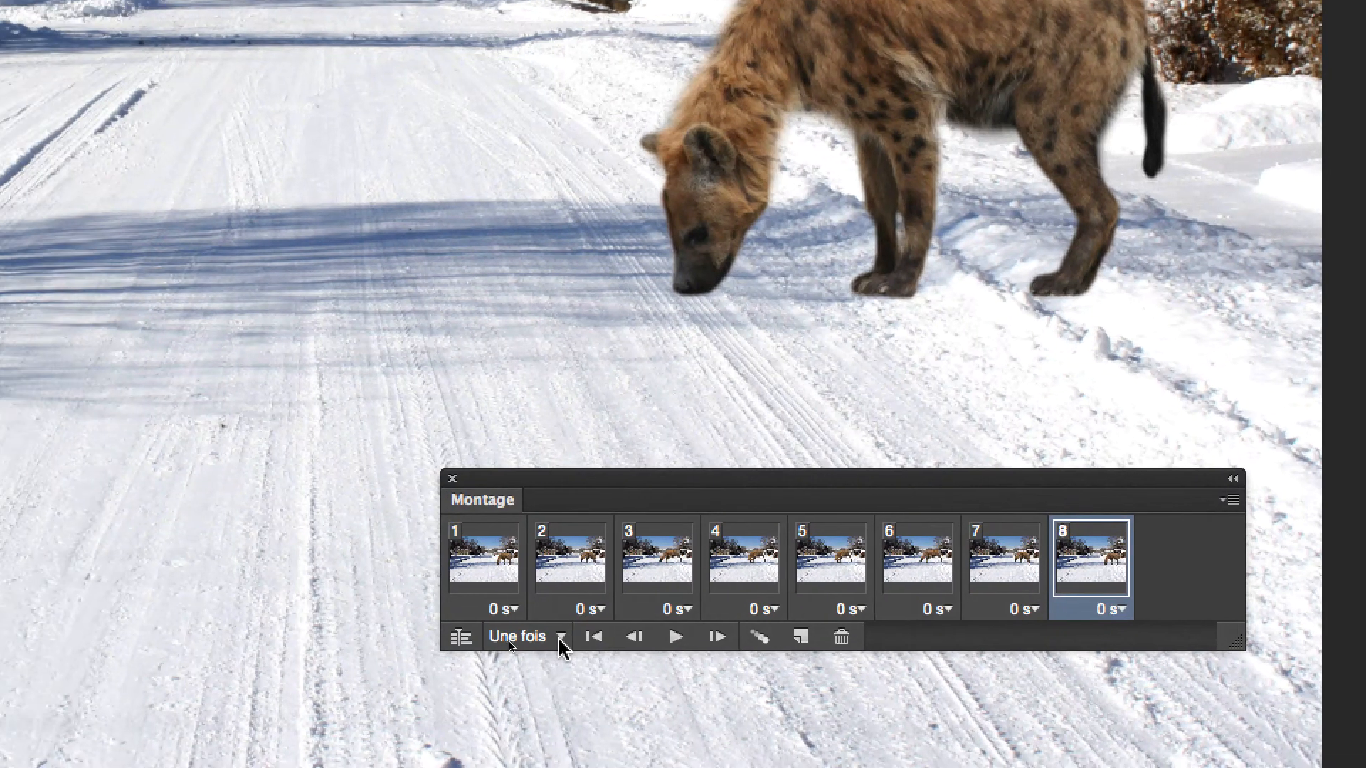
# Set the animation to loop continuously (Toujours), play it, and stop the playback.
pyautogui.click(562, 639)
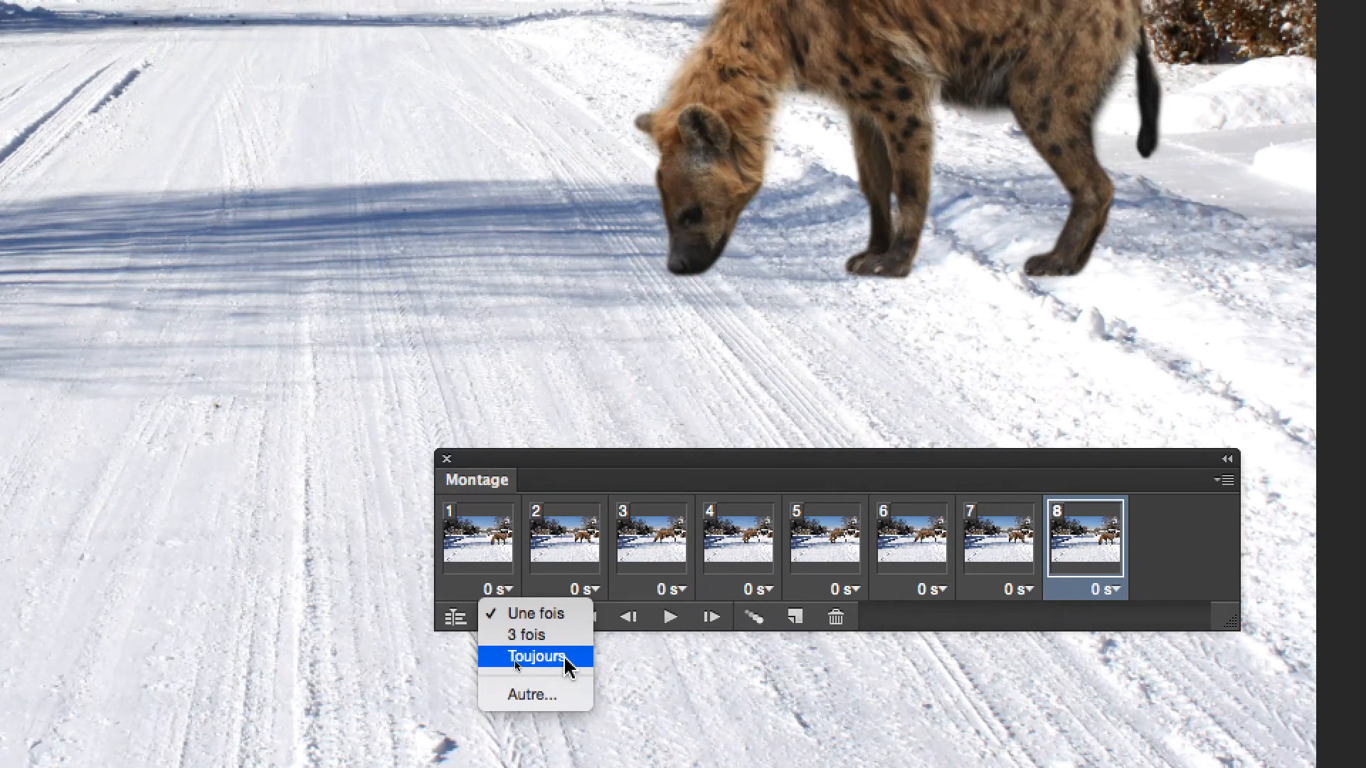
pyautogui.click(562, 631)
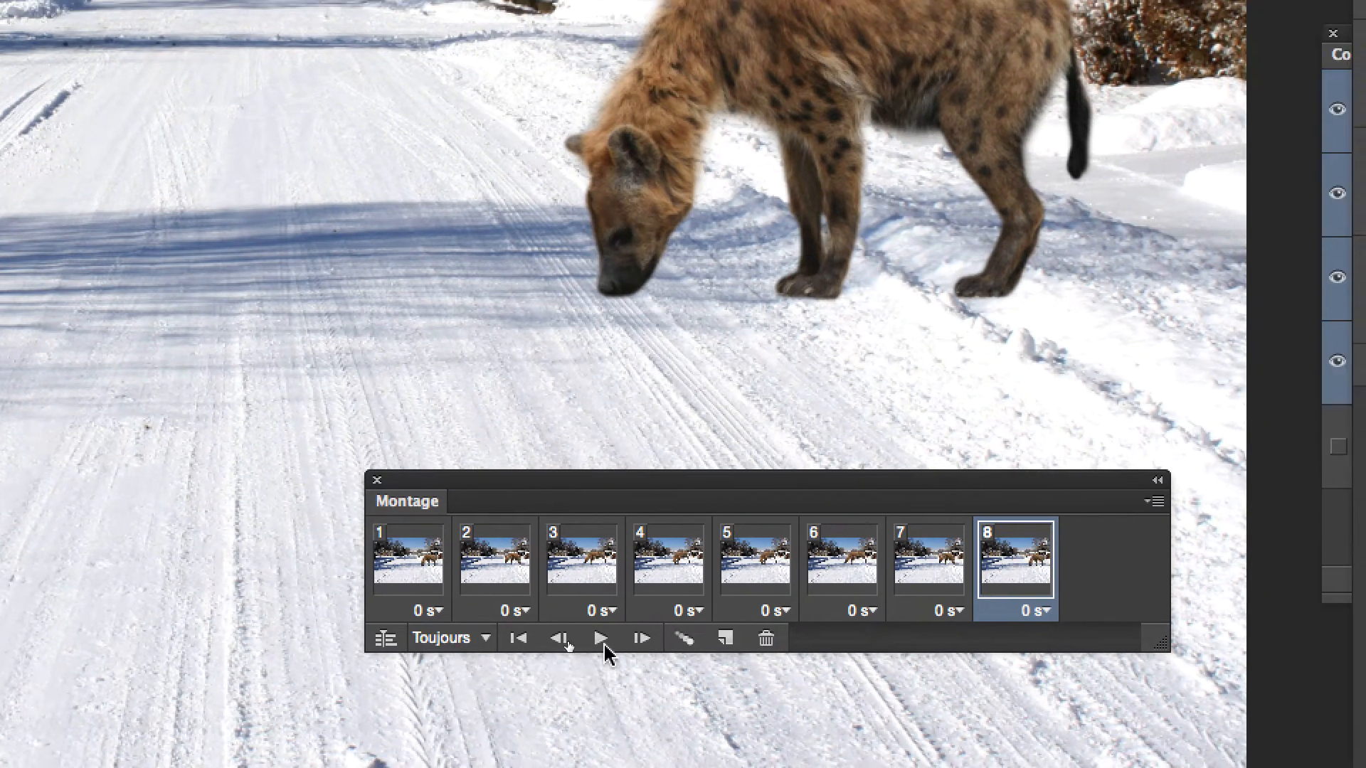
pyautogui.click(681, 638)
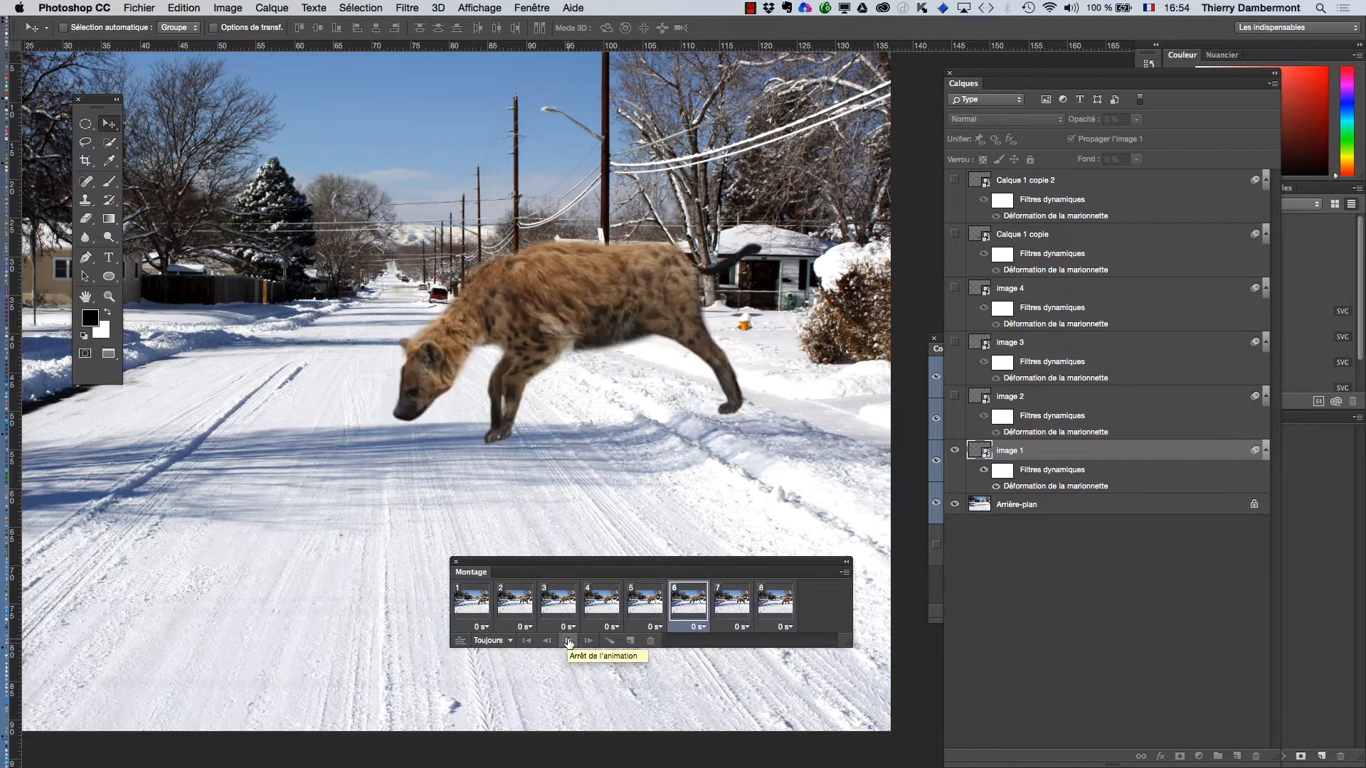
pyautogui.click(569, 642)
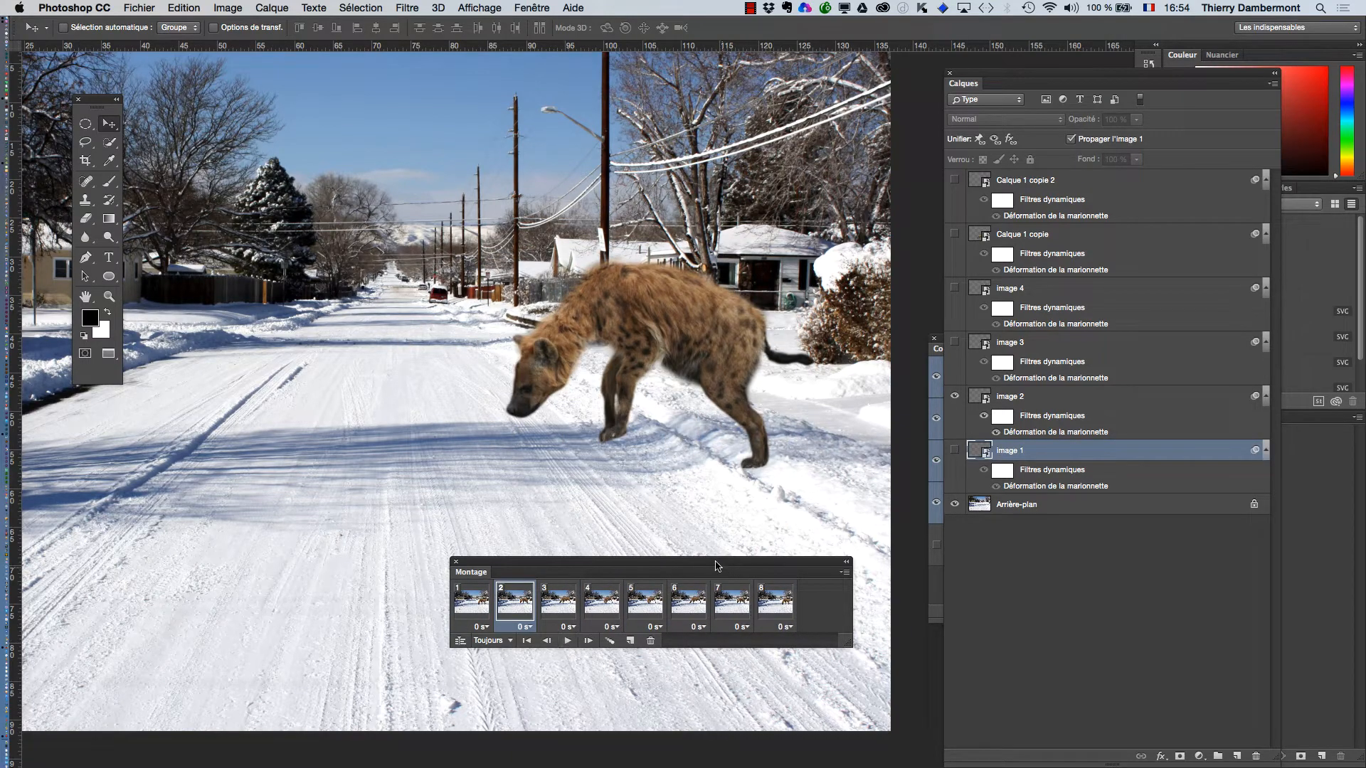
# Move the timeline slightly higher and alternate between frames 4 and 5 to compare the hyena's pose.
pyautogui.moveTo(716, 566); pyautogui.dragTo(654, 511)
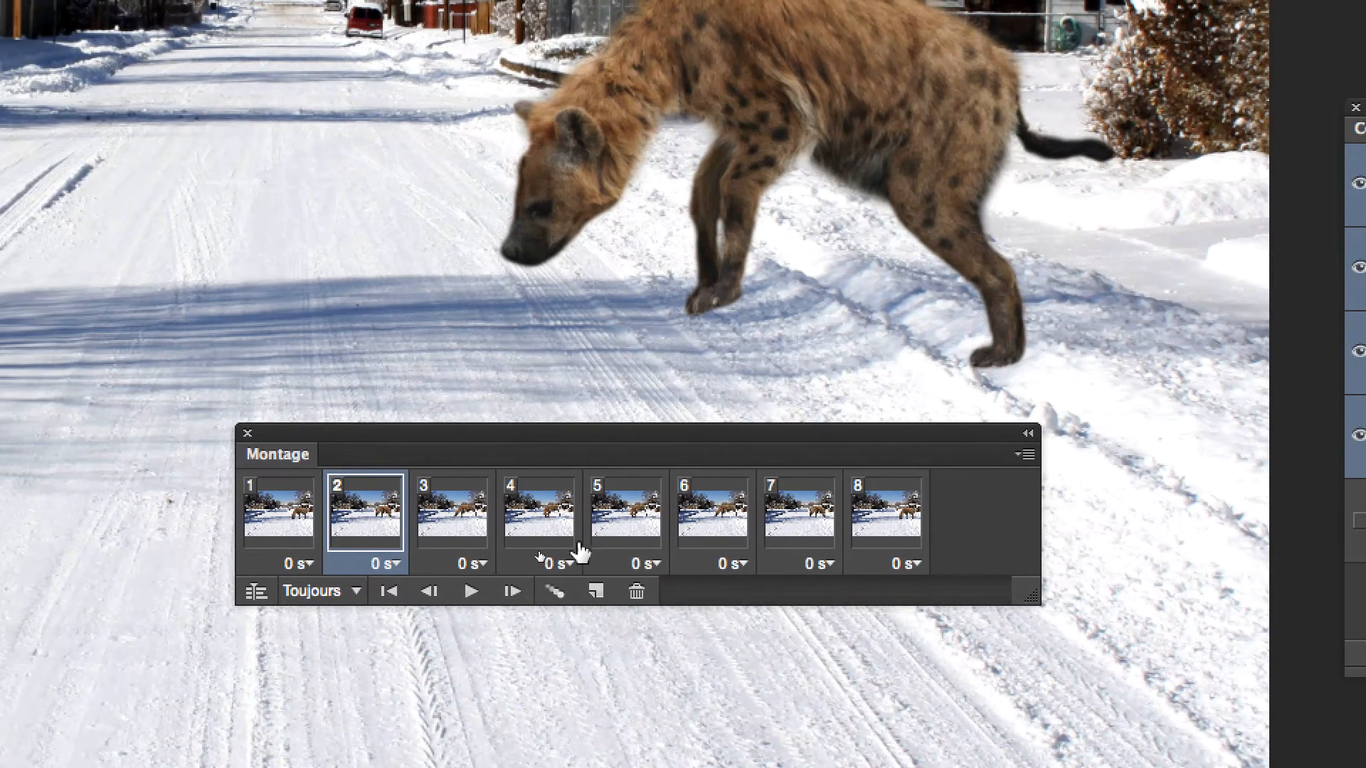
pyautogui.click(455, 605)
pyautogui.click(587, 548)
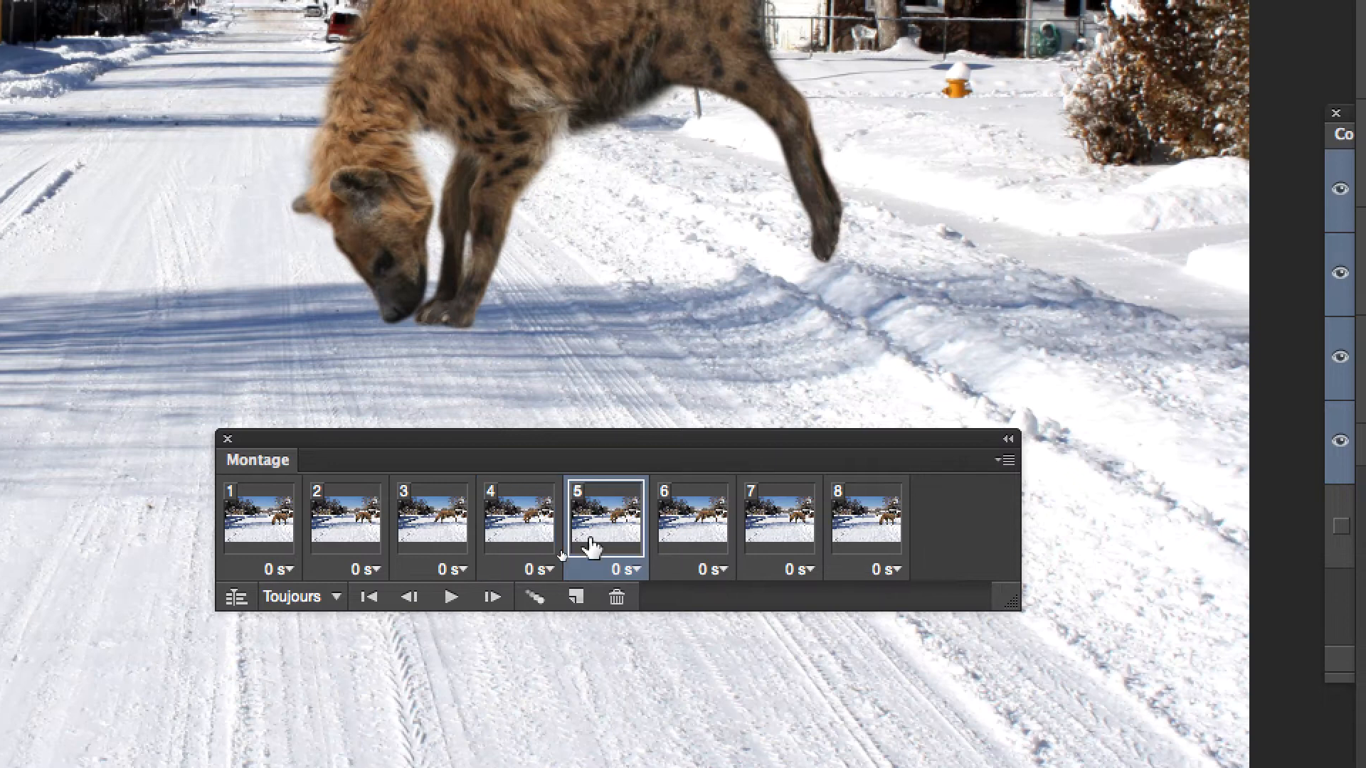
pyautogui.click(534, 547)
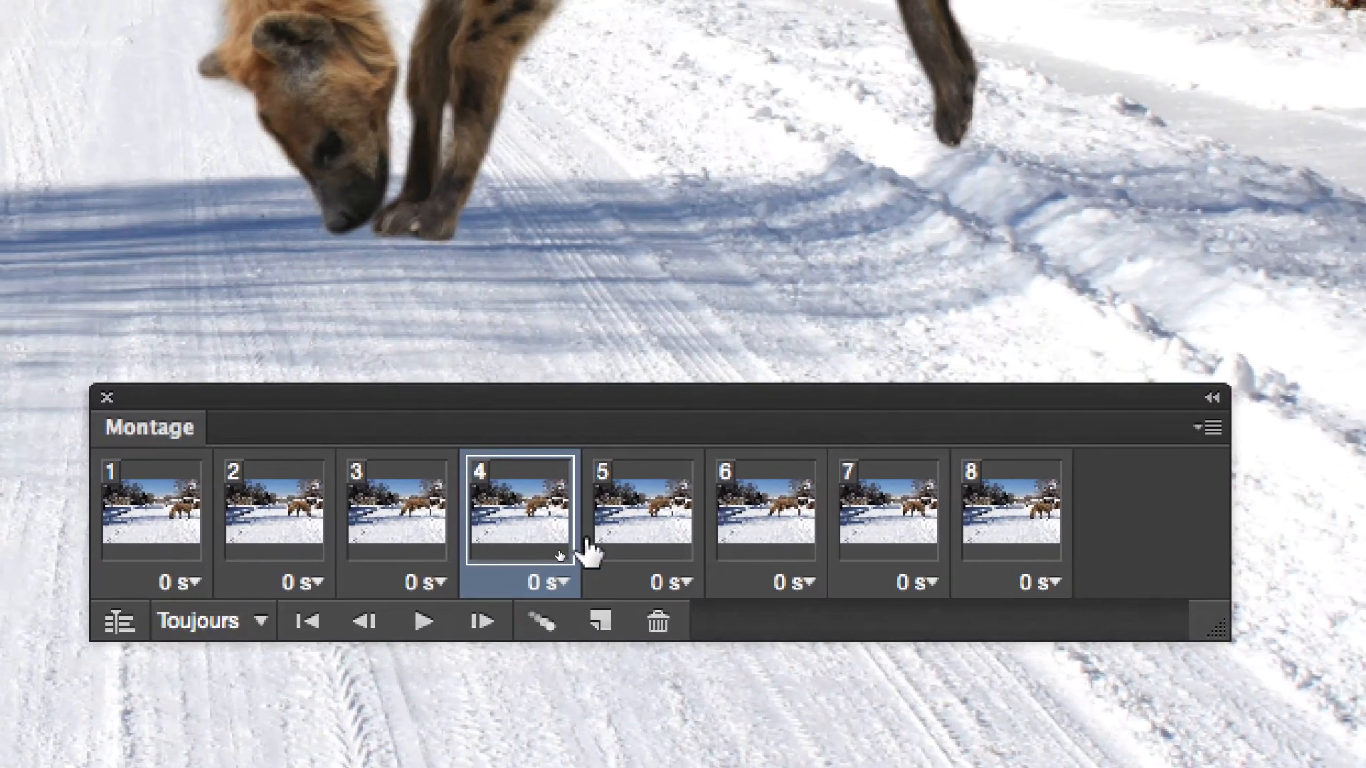
pyautogui.click(601, 549)
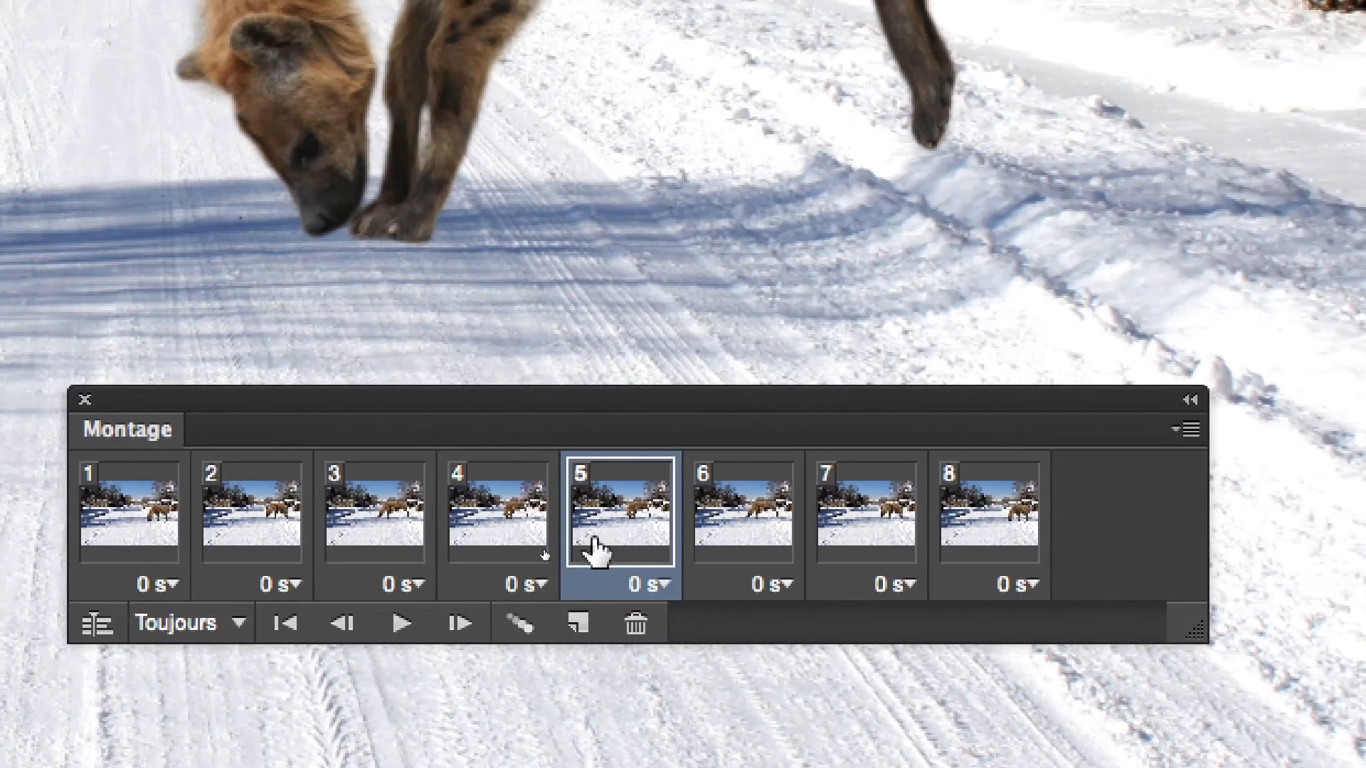
pyautogui.click(558, 549)
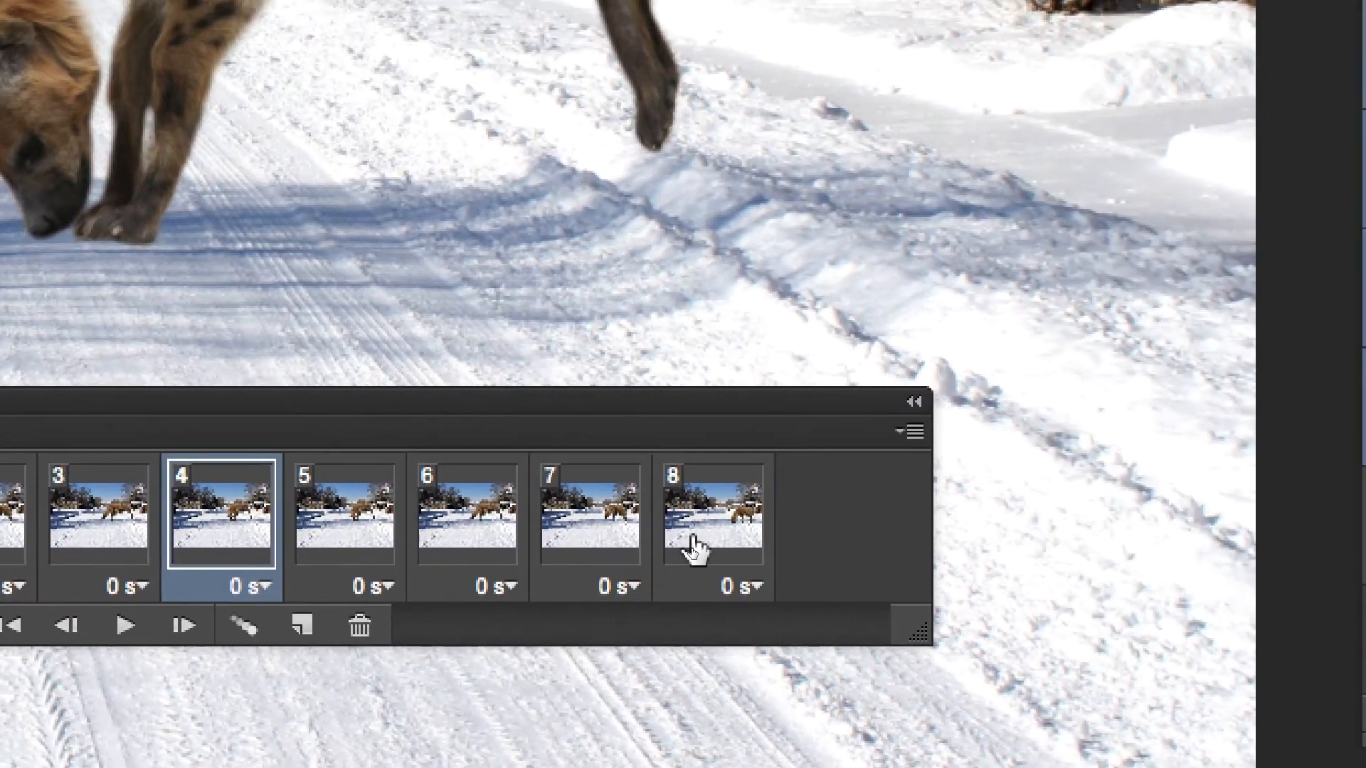
# Compare the hyena's pose across frames 8, 1, 2, 4 and 5 of the timeline.
pyautogui.click(935, 541)
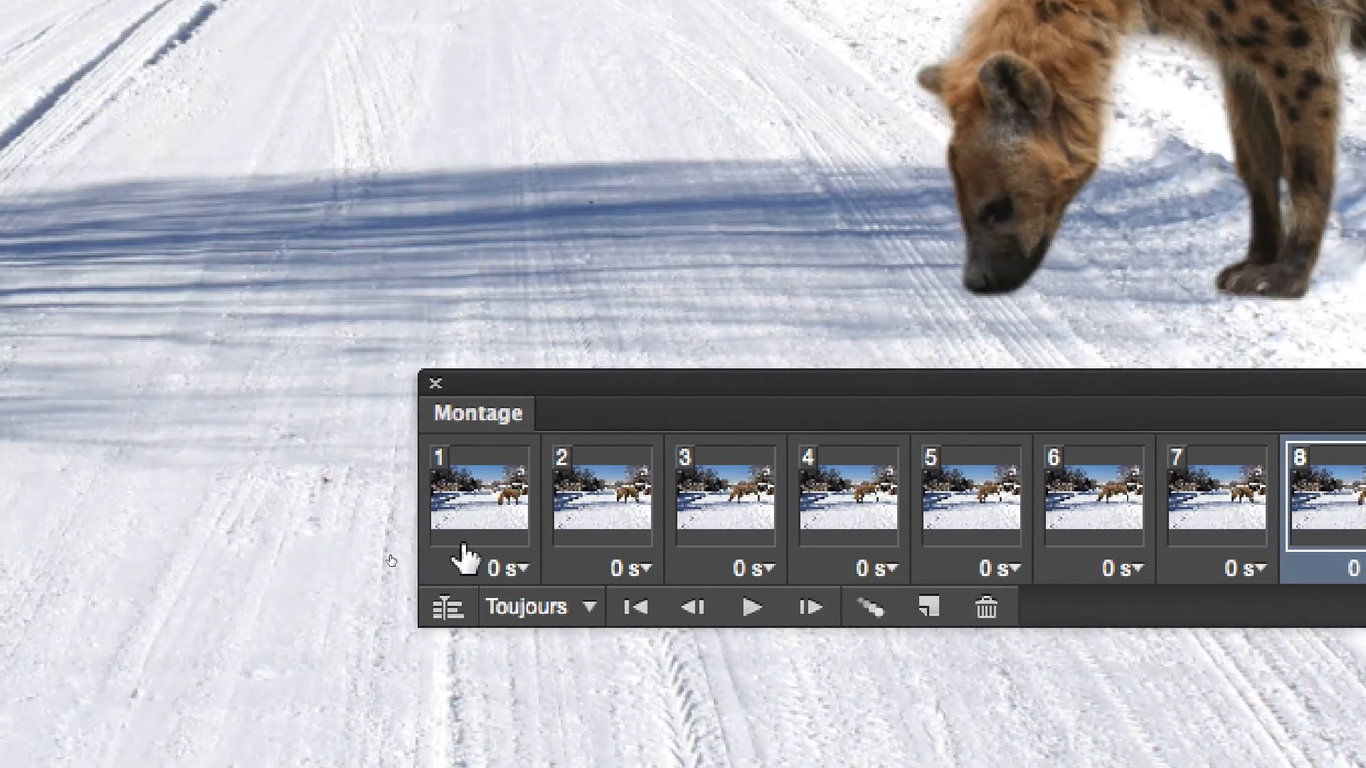
pyautogui.click(464, 548)
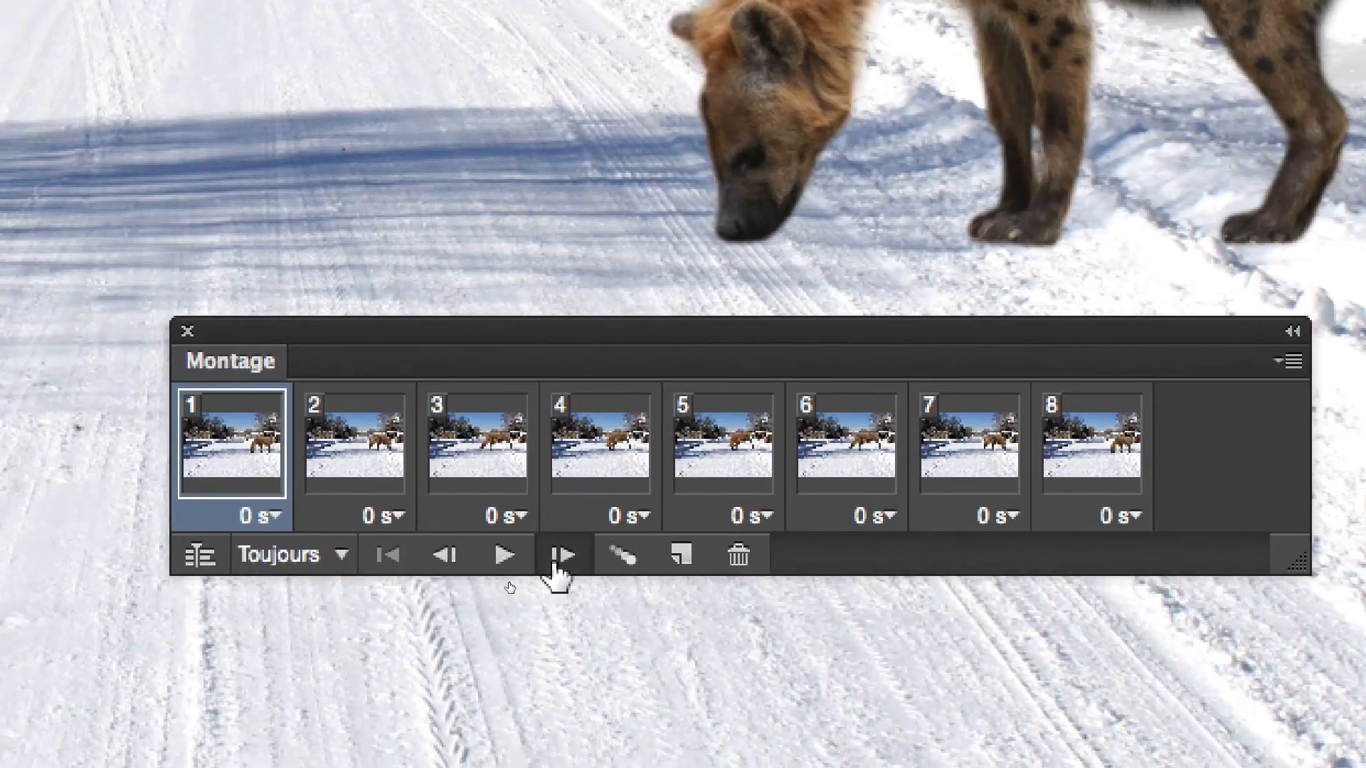
pyautogui.click(561, 556)
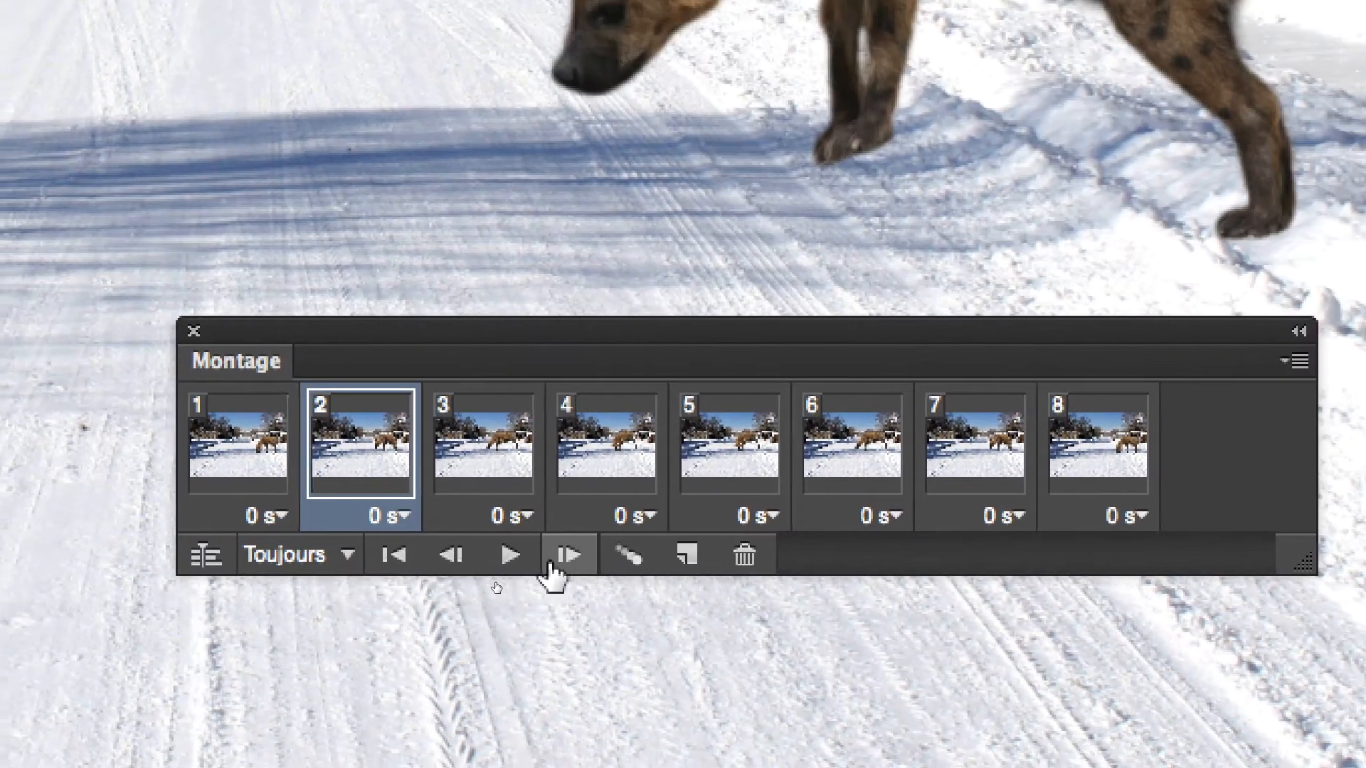
pyautogui.click(517, 563)
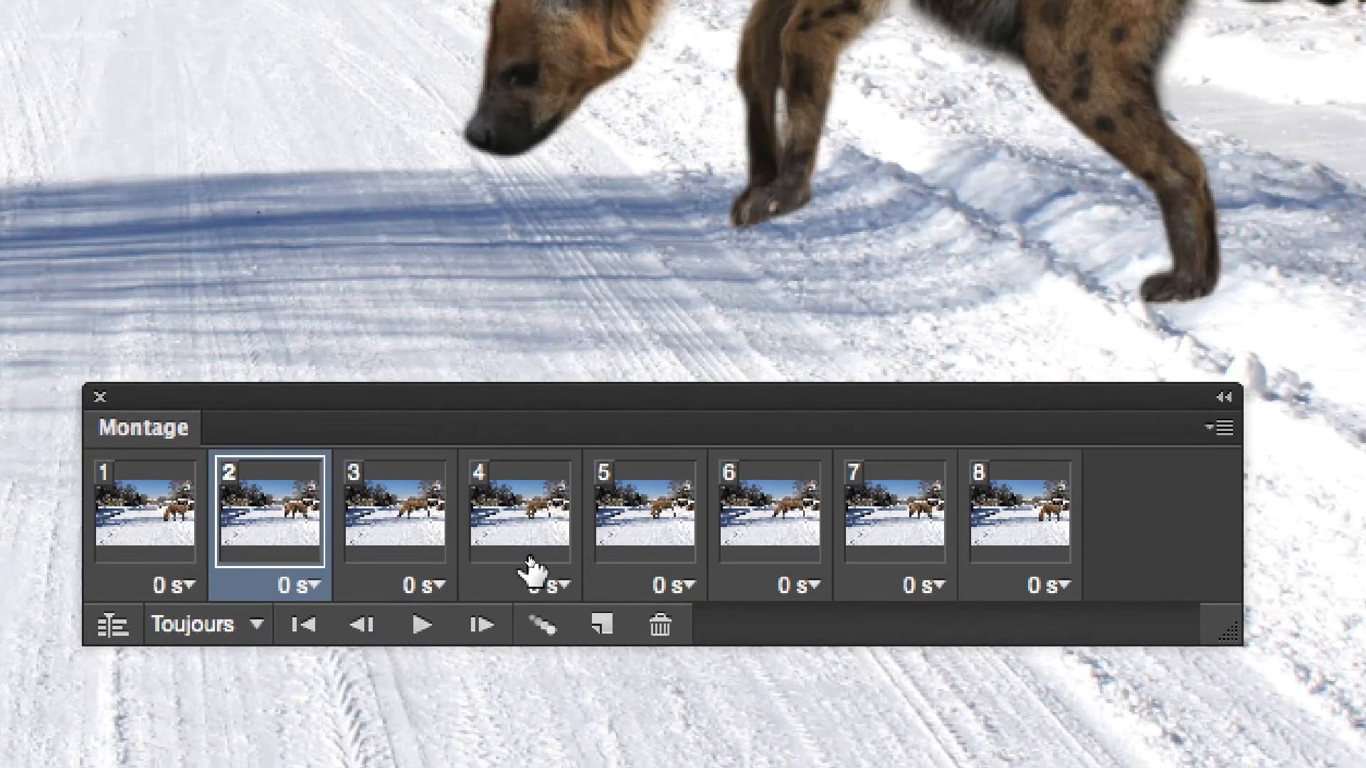
pyautogui.click(530, 561)
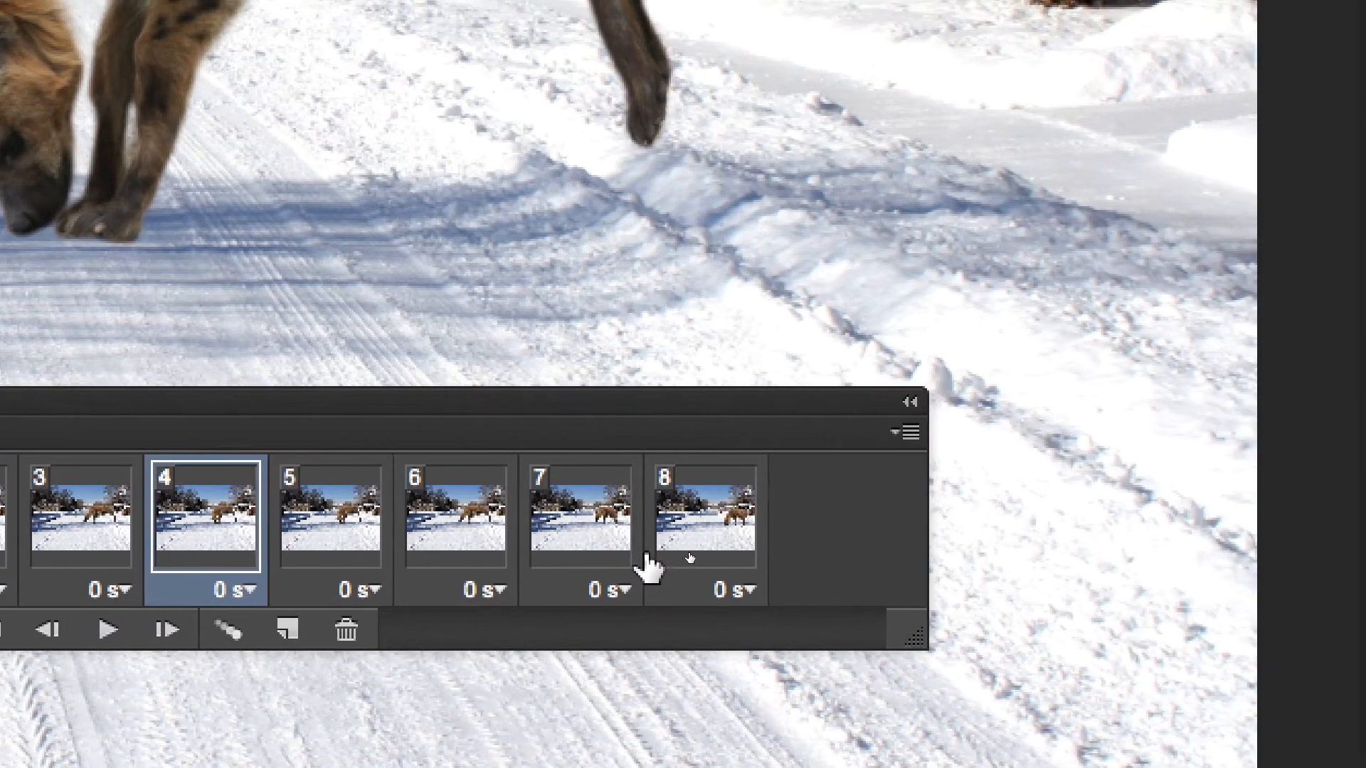
pyautogui.click(1011, 557)
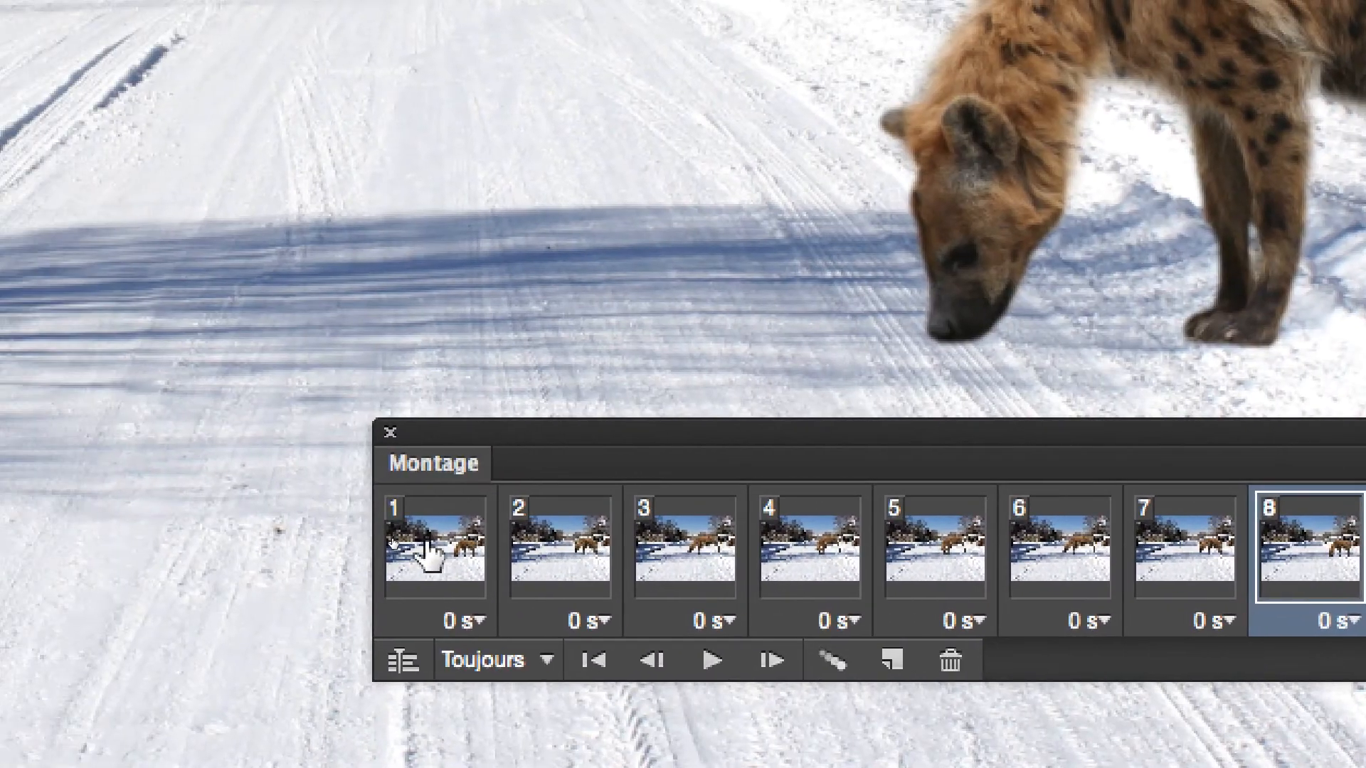
pyautogui.click(427, 558)
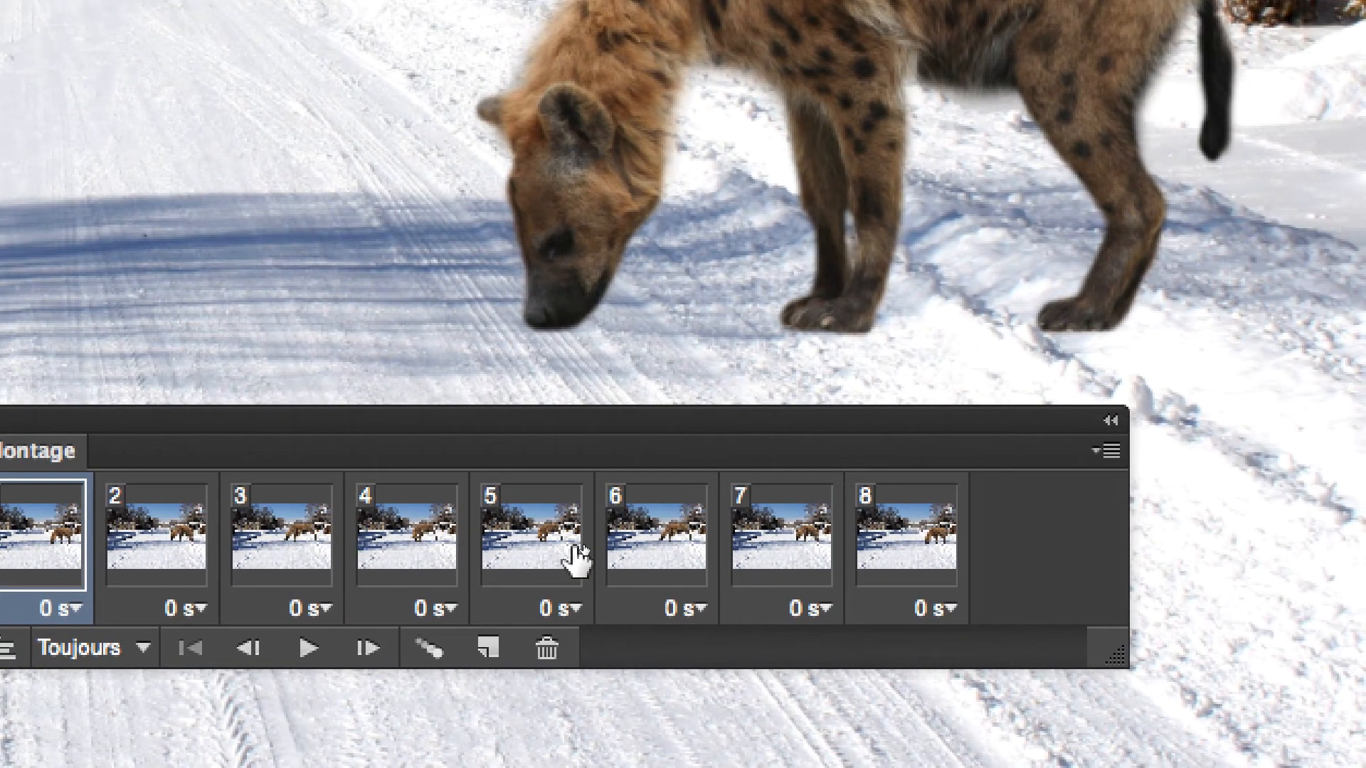
pyautogui.click(723, 557)
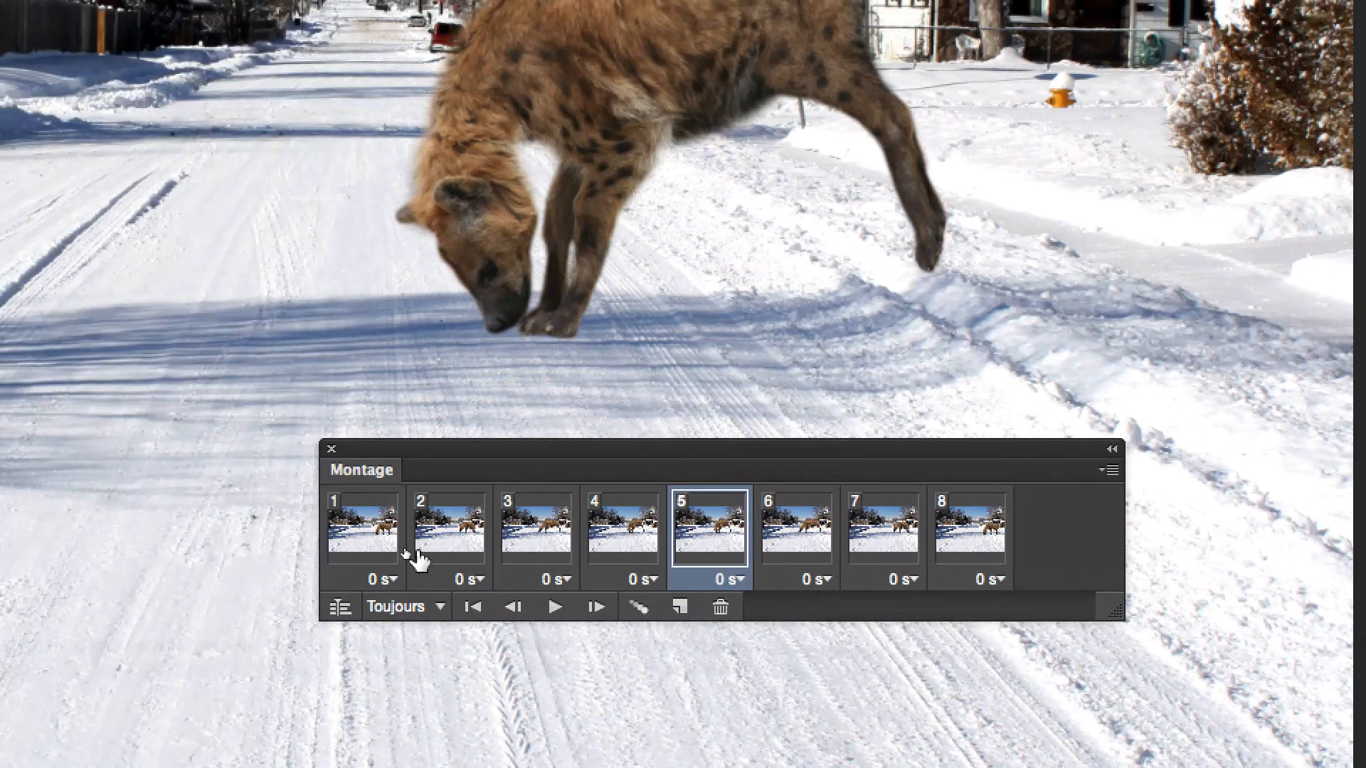
# Set the delay of all eight frames to 0.2 seconds, play the animation, and stop it.
pyautogui.click(16, 532)
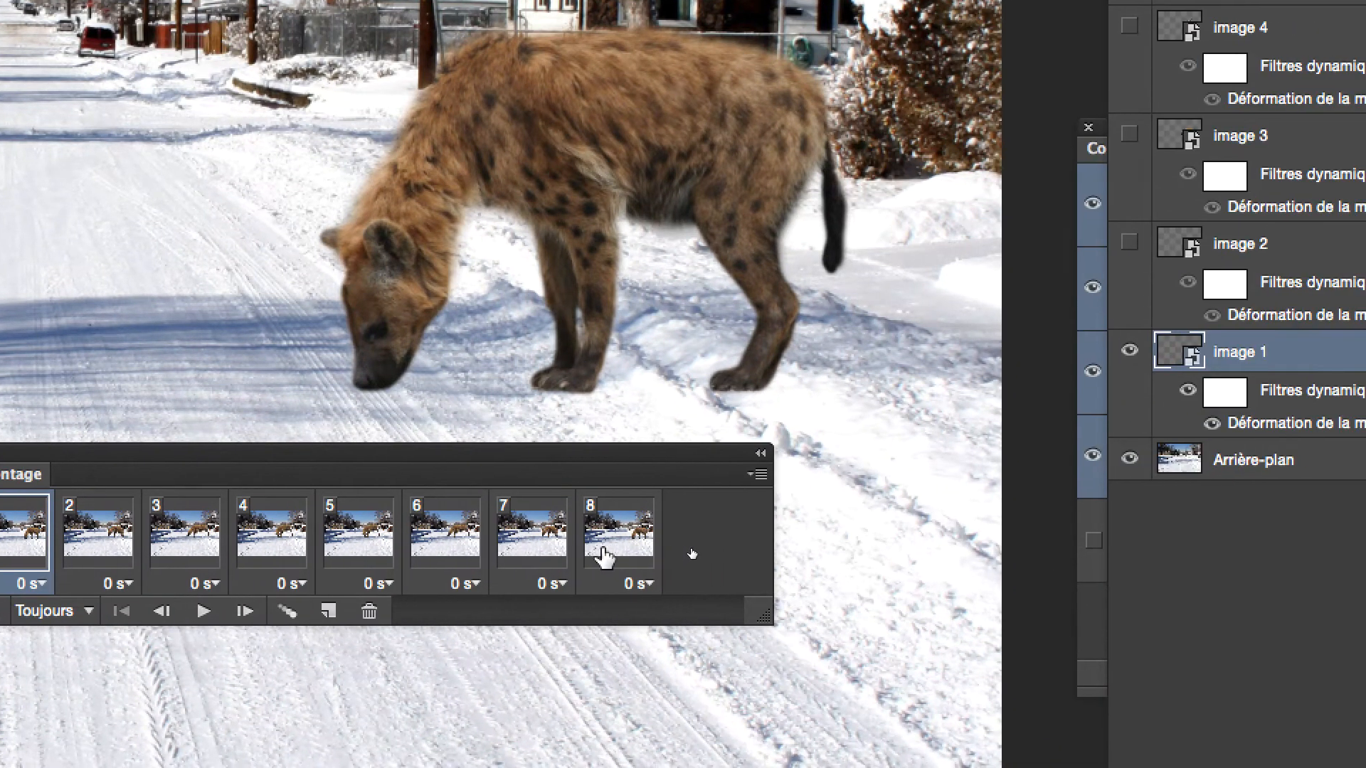
pyautogui.keyDown('shift'); pyautogui.click(603, 557); pyautogui.keyUp('shift')
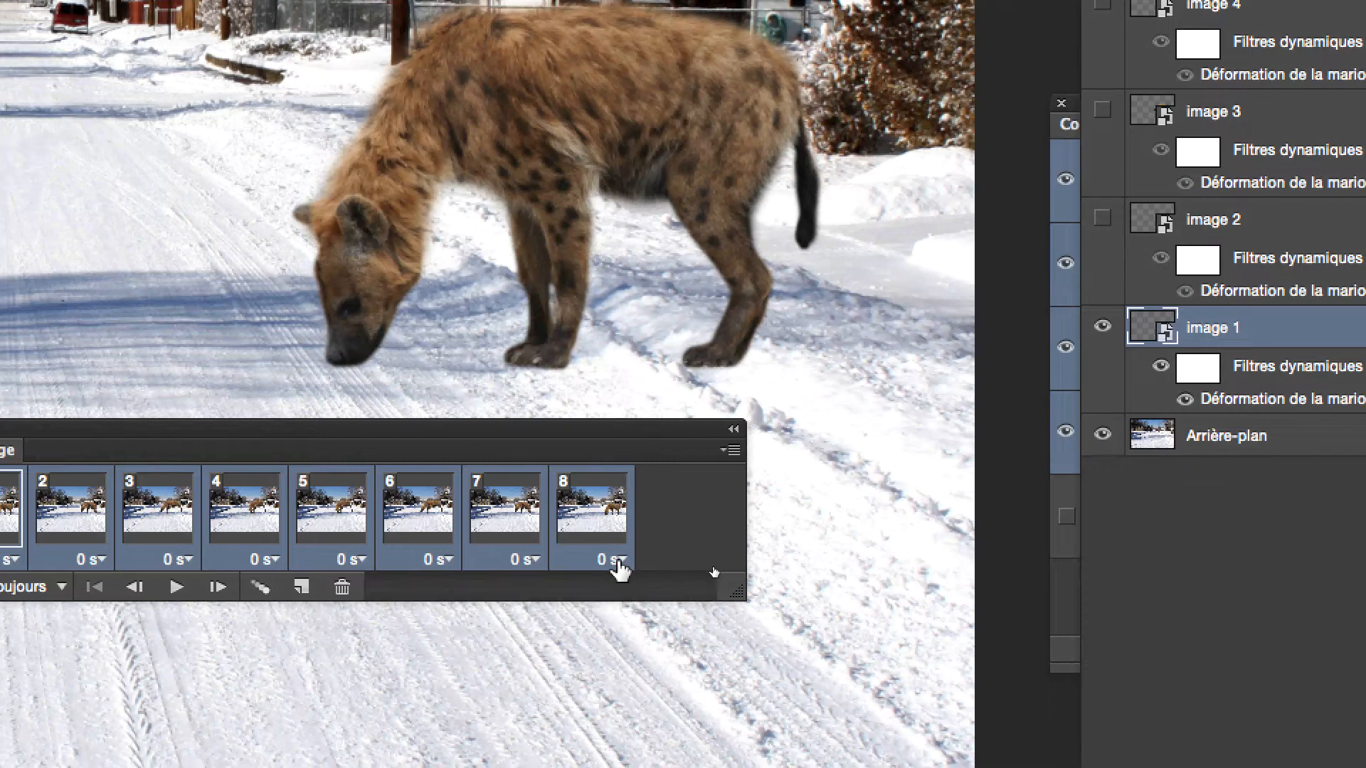
pyautogui.click(646, 584)
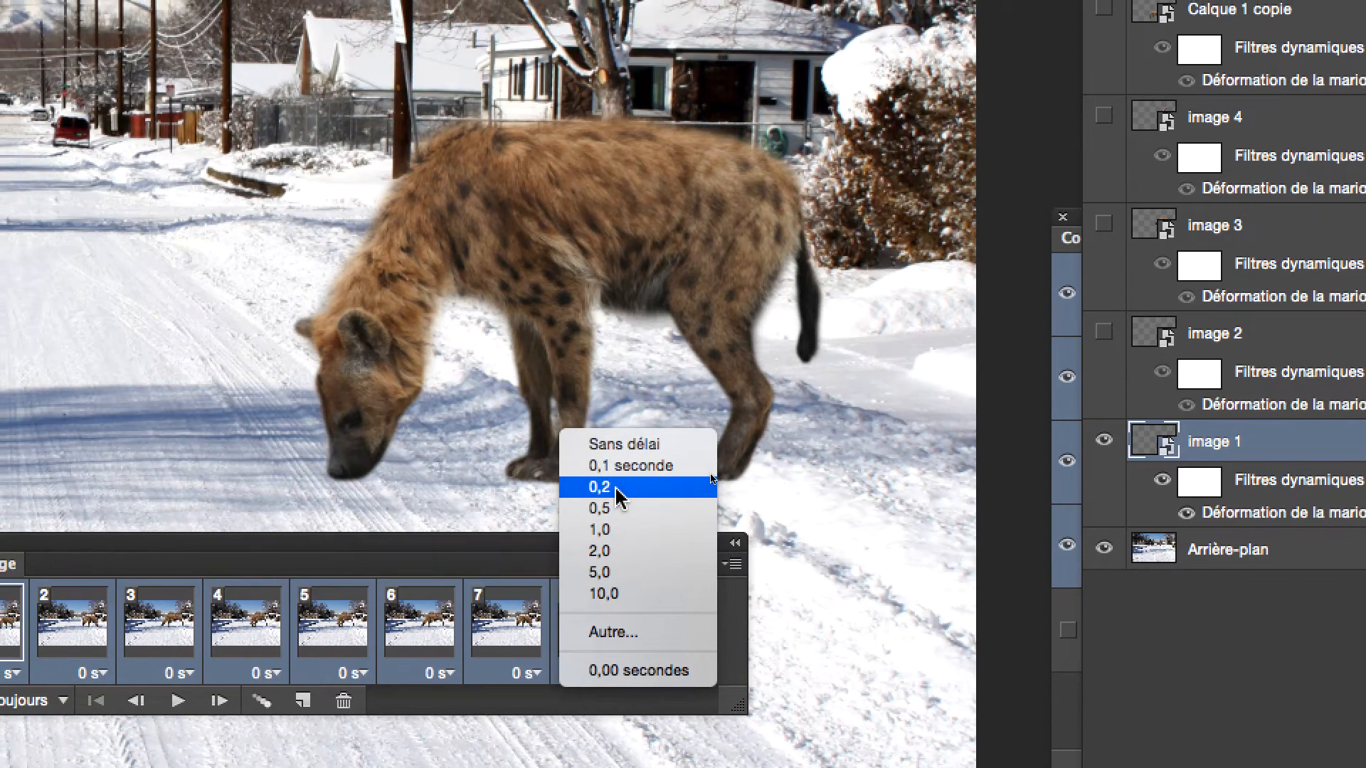
pyautogui.click(616, 489)
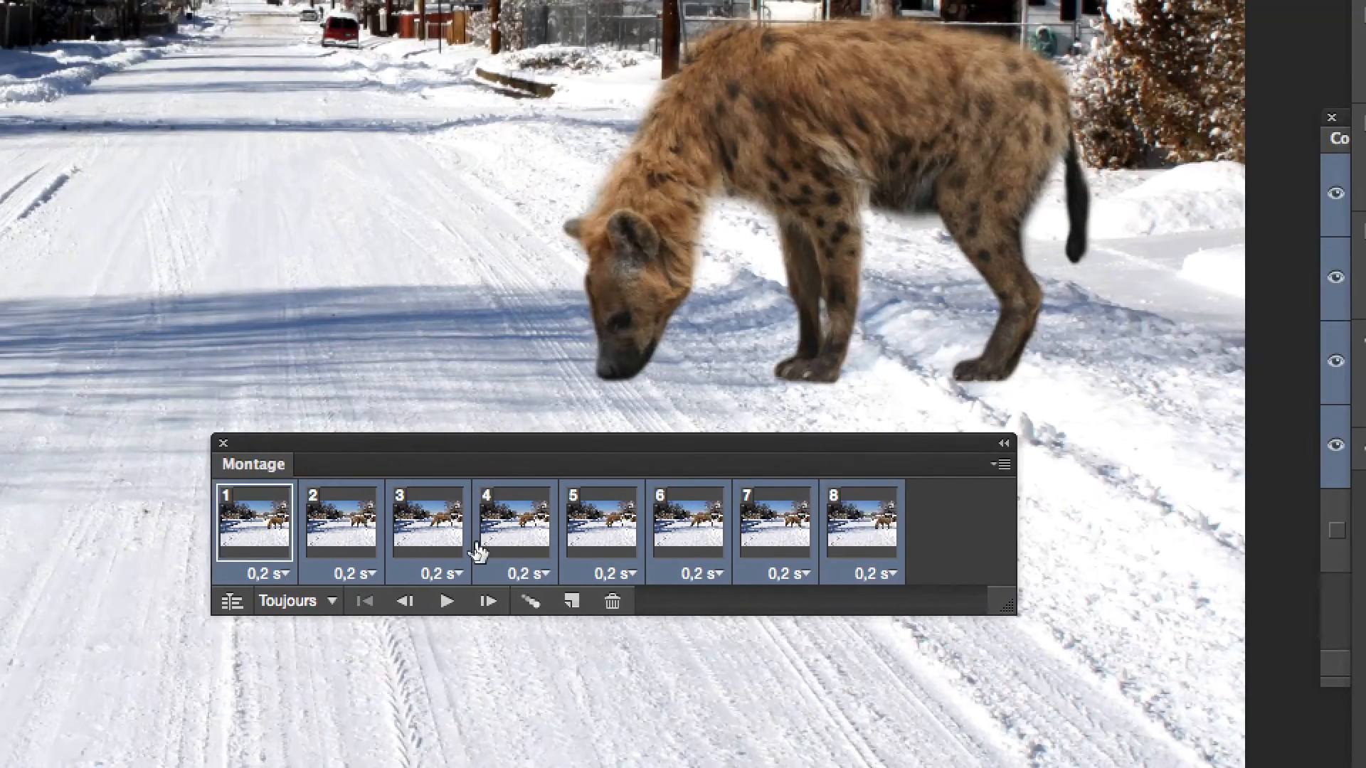
pyautogui.click(446, 601)
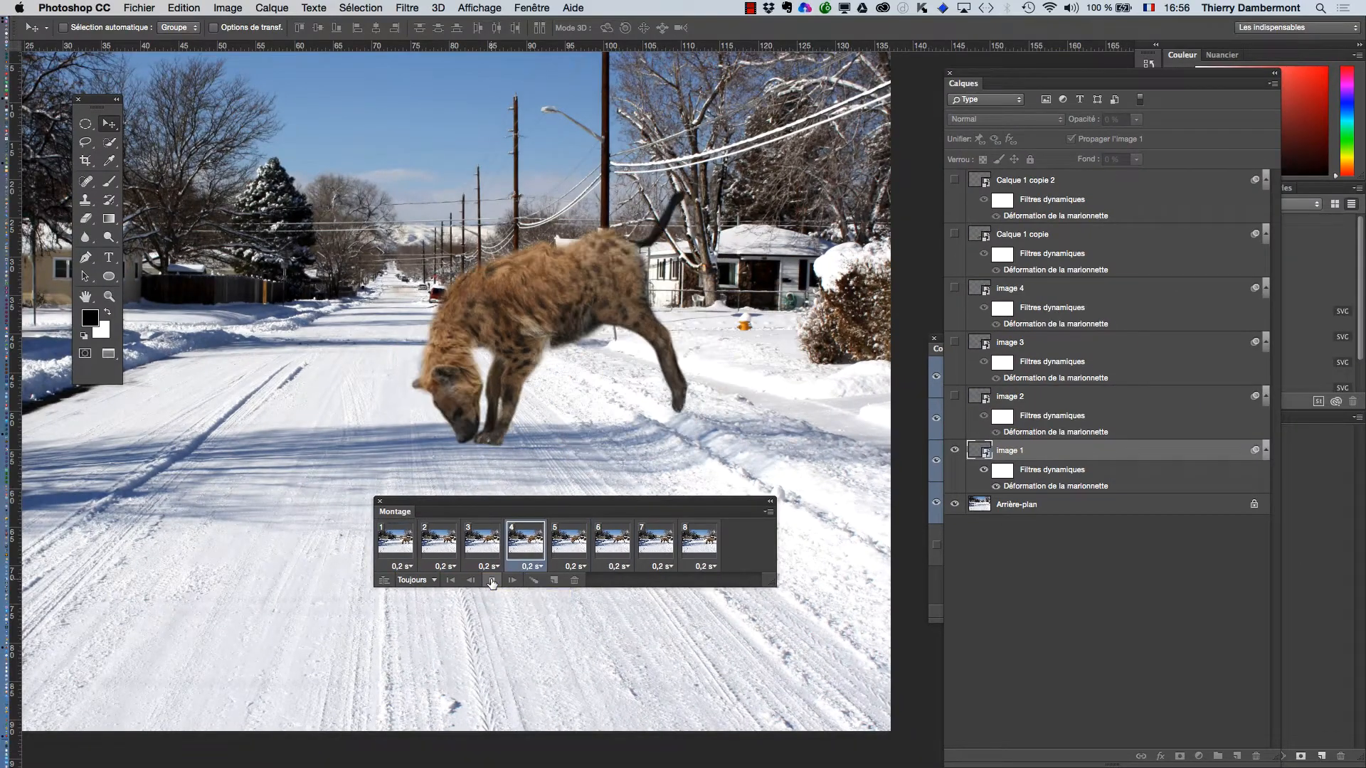
pyautogui.click(491, 580)
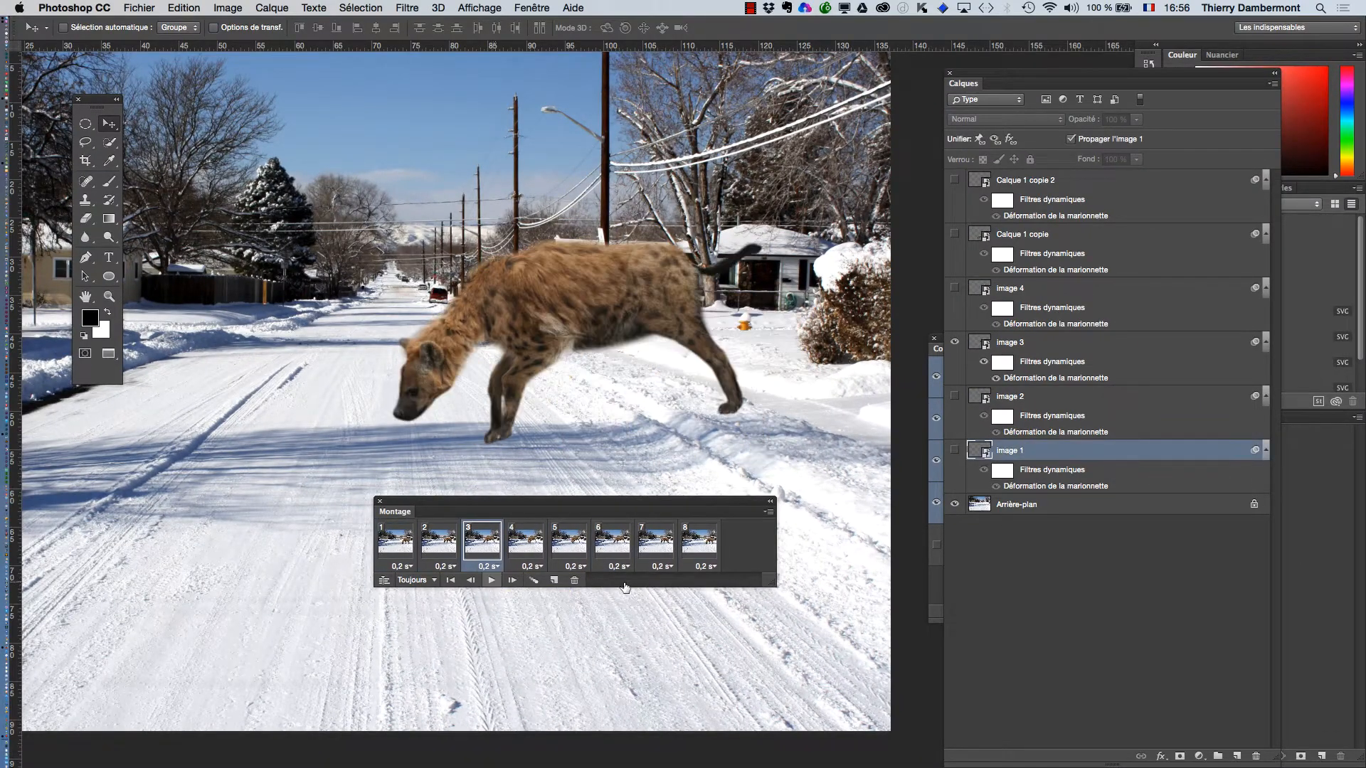
# Set the delay of frames 1 to 8 to 0.1 second, play the animation, and stop it.
pyautogui.click(712, 567)
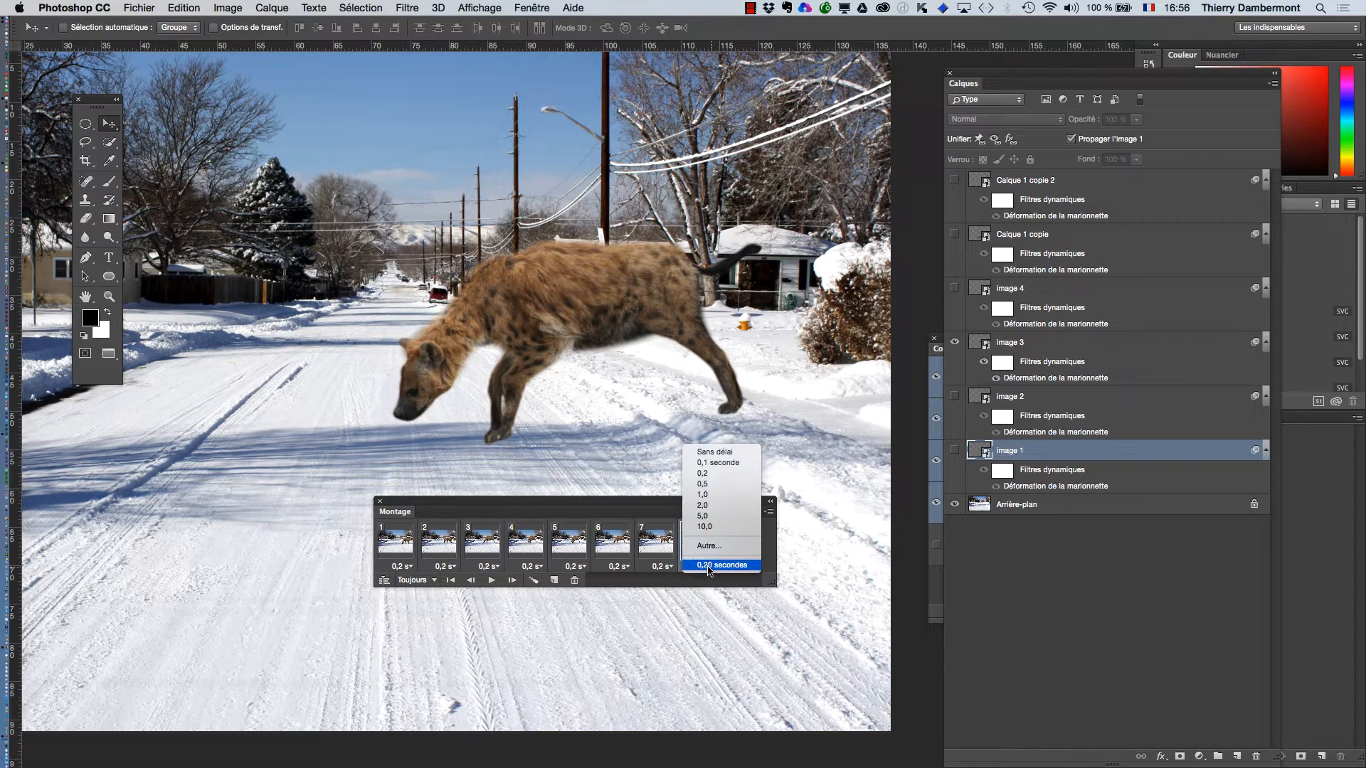
pyautogui.click(394, 549)
pyautogui.keyDown('shift'); pyautogui.click(692, 547); pyautogui.keyUp('shift')
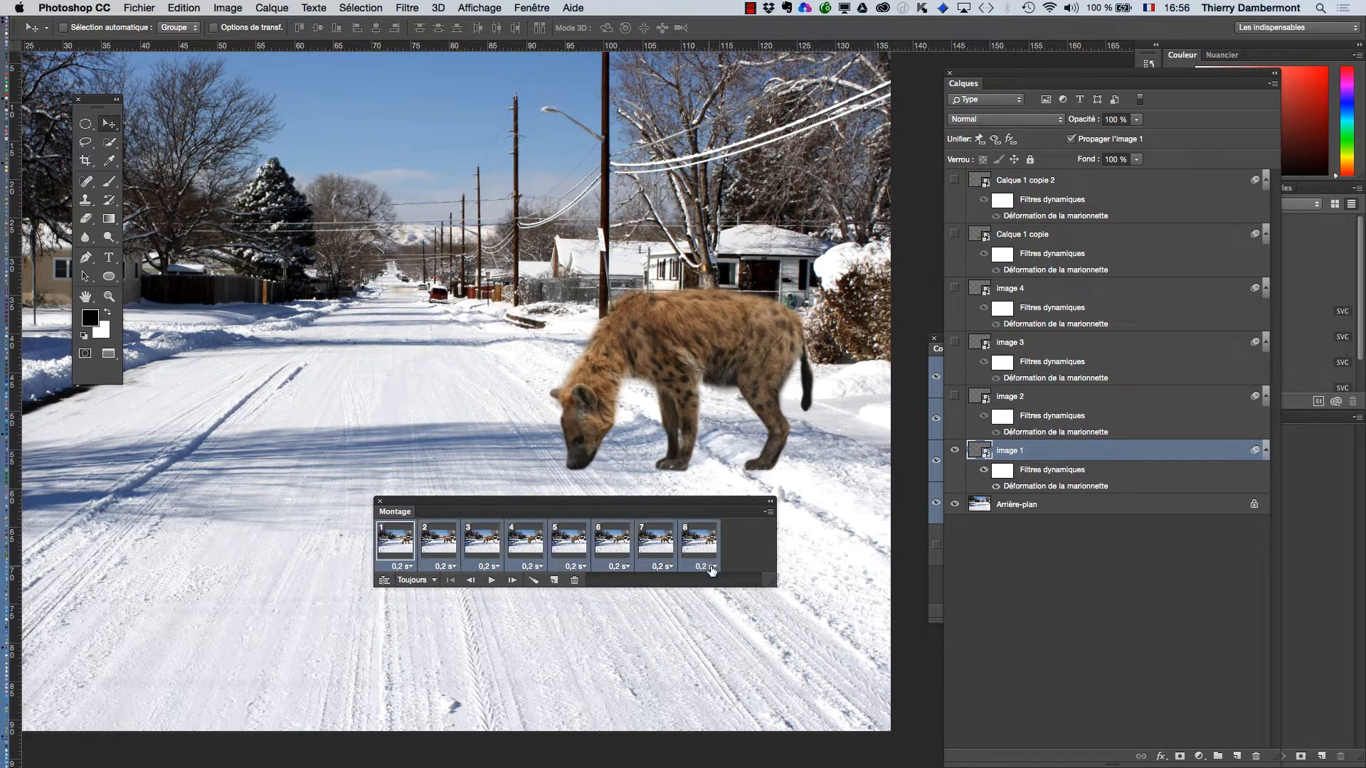
pyautogui.click(713, 567)
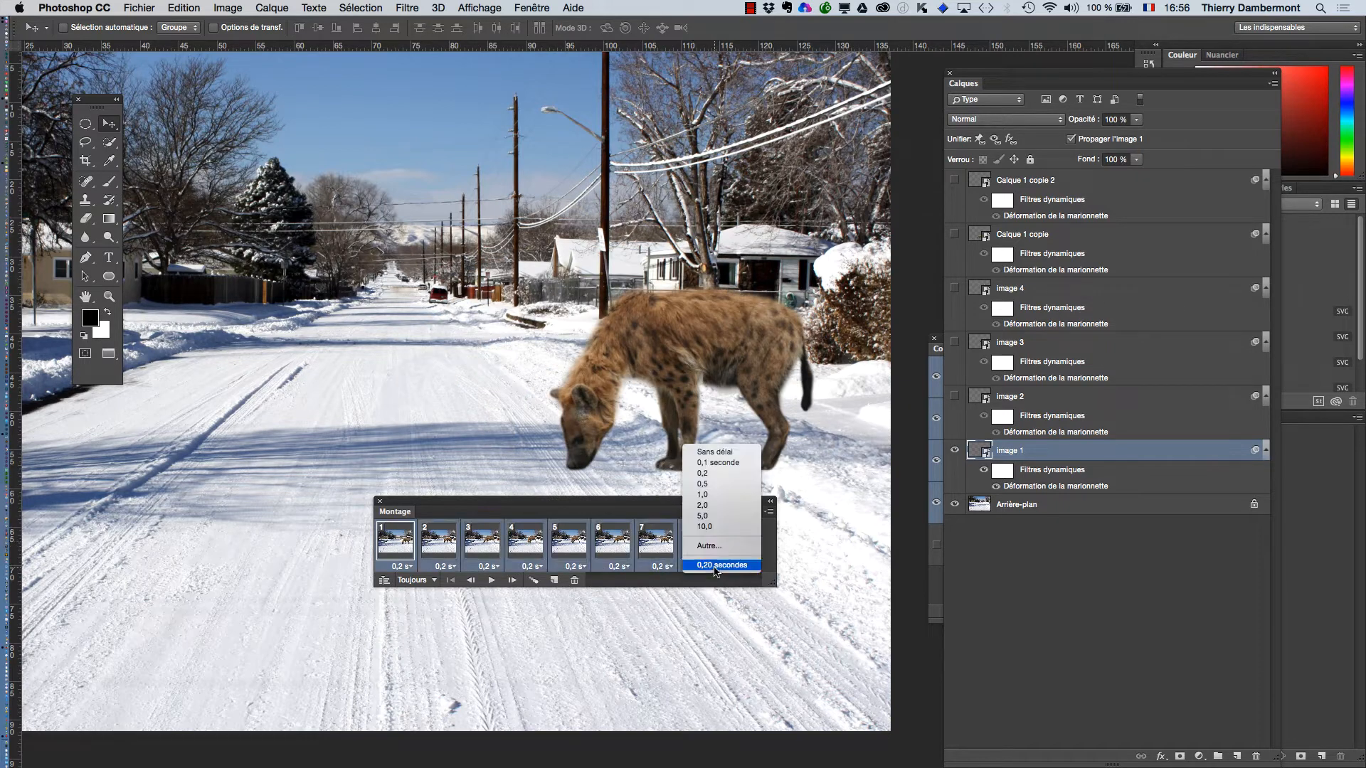
pyautogui.click(717, 462)
pyautogui.click(492, 581)
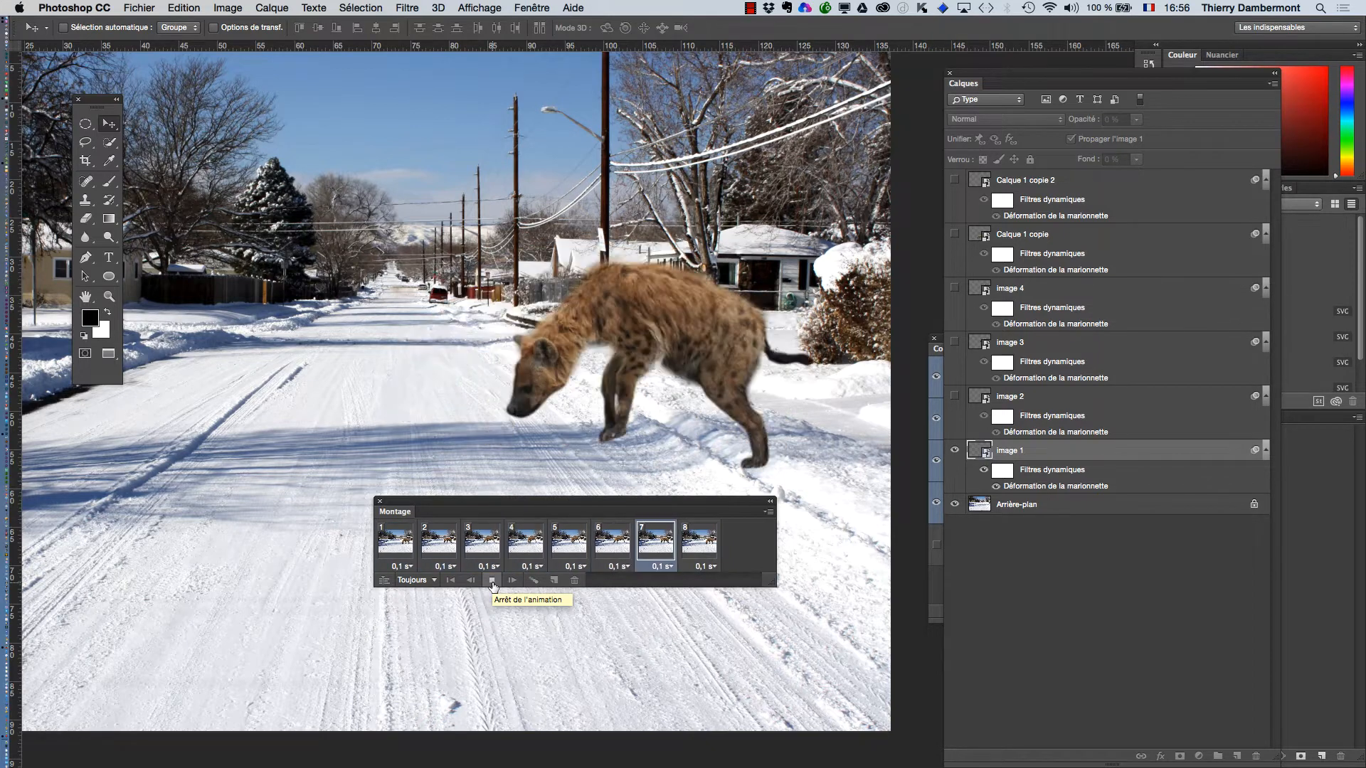
pyautogui.click(492, 580)
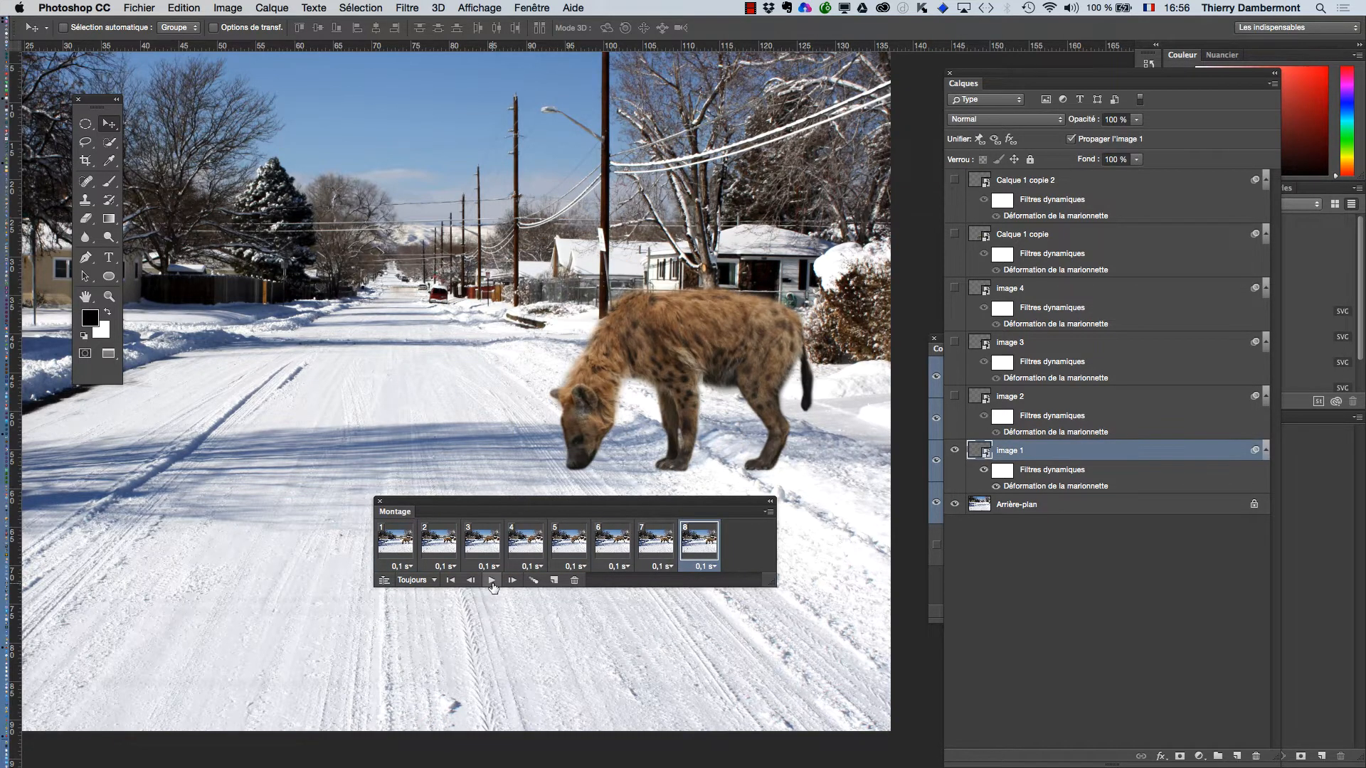
# Switch to Firefox, show the Google Images results for street "public domain", and select the word street in the query.
pyautogui.moveTo(10, 624)
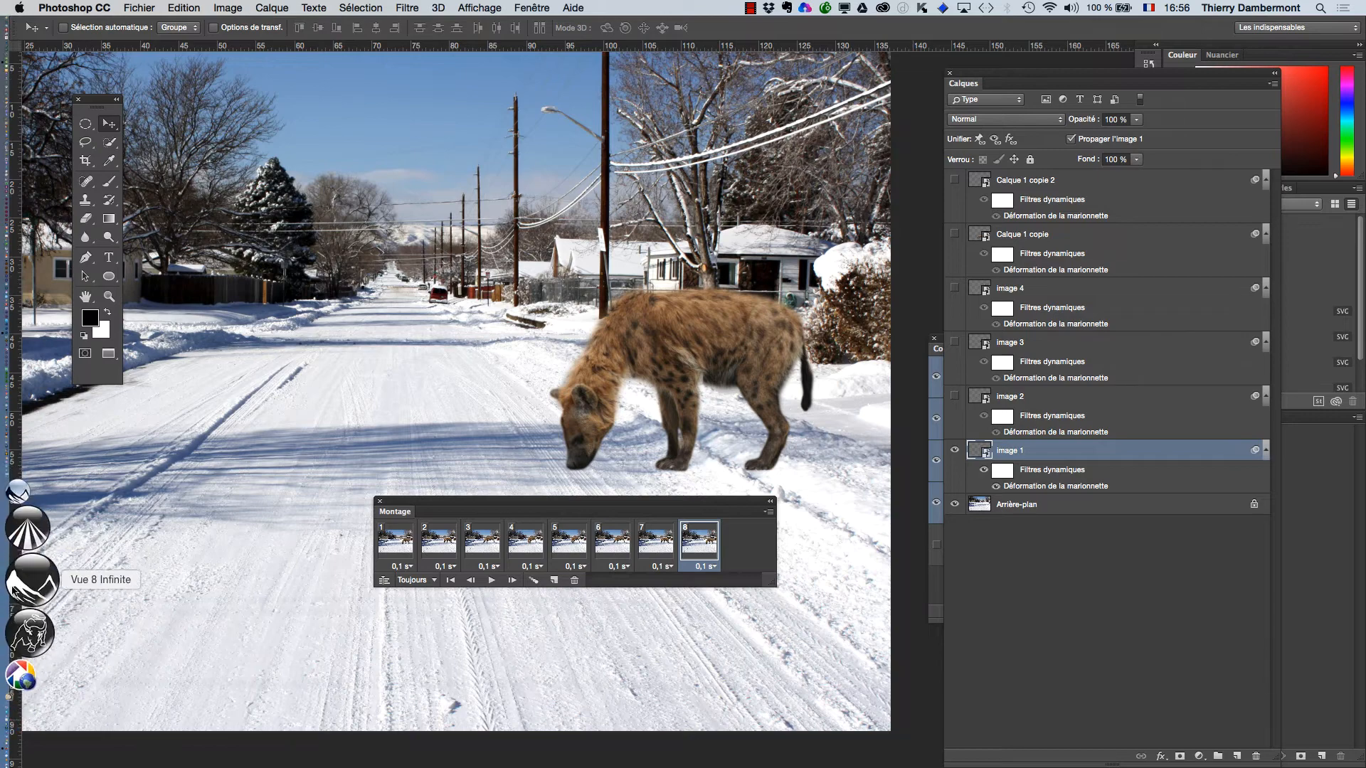
pyautogui.click(9, 652)
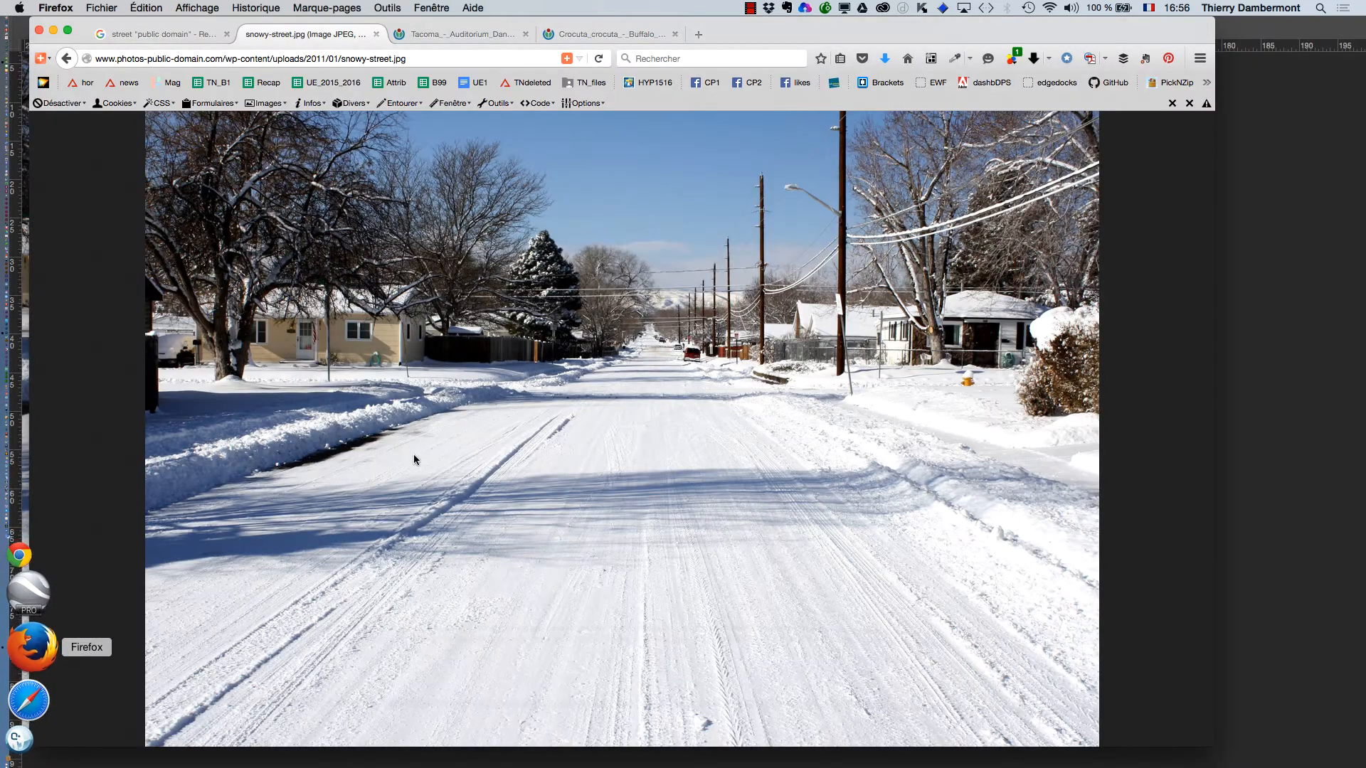
pyautogui.click(160, 35)
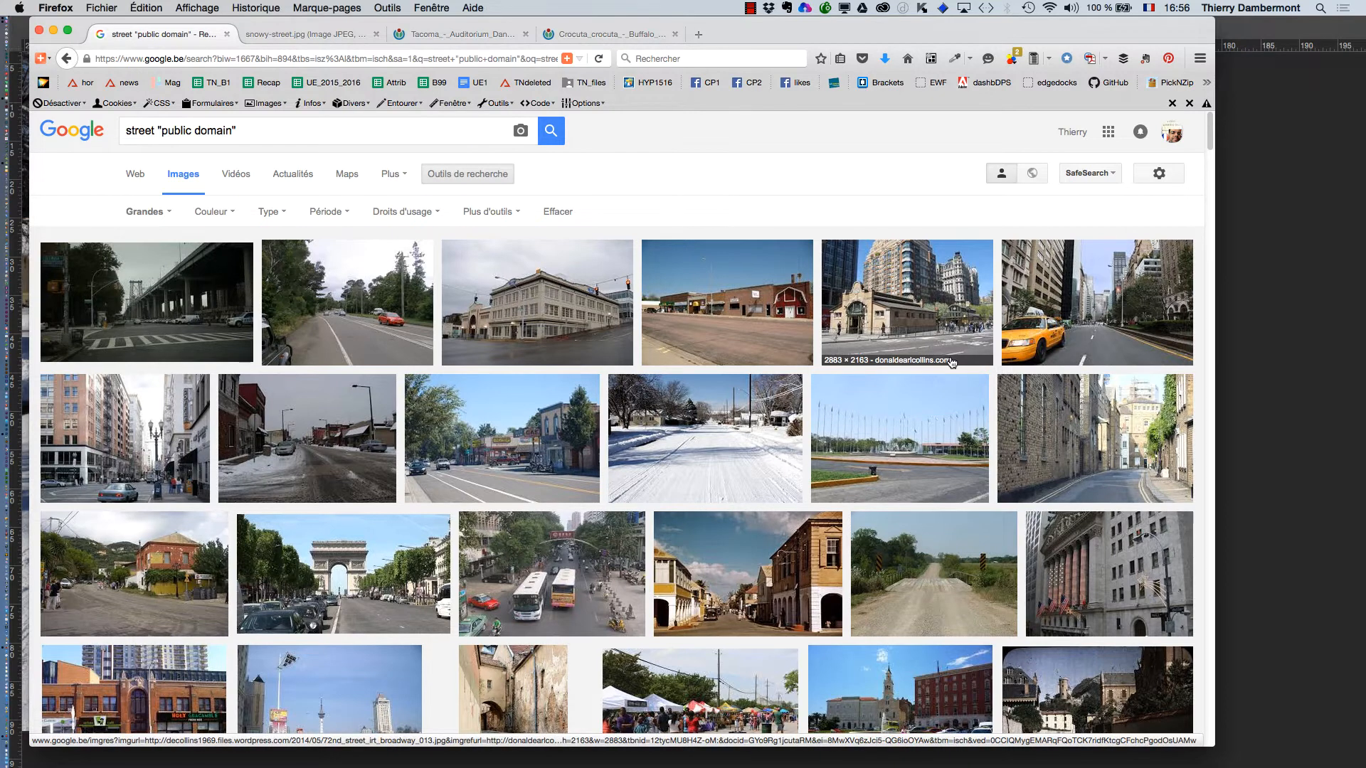
pyautogui.doubleClick(154, 128)
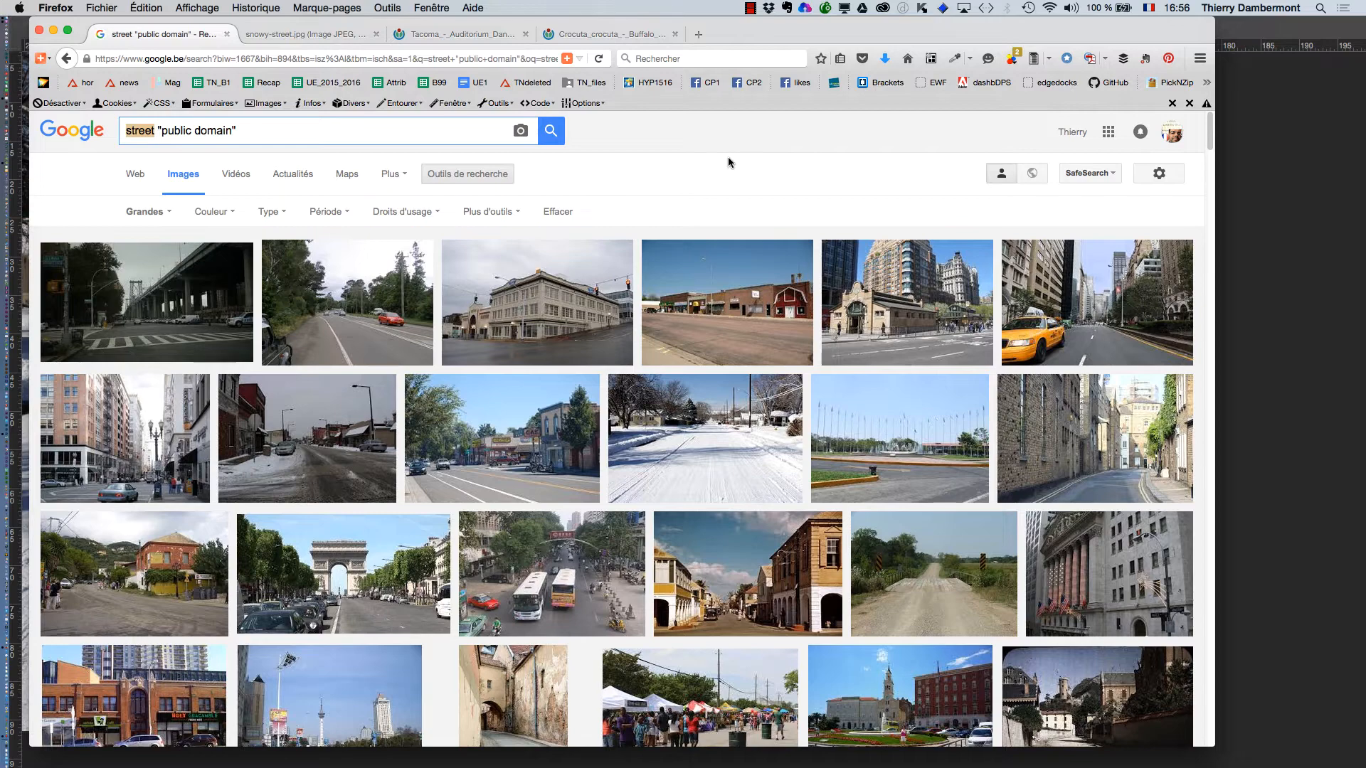
# Switch to Photoshop, widen the timeline panel, and return to Firefox.
pyautogui.press('super+Tab')
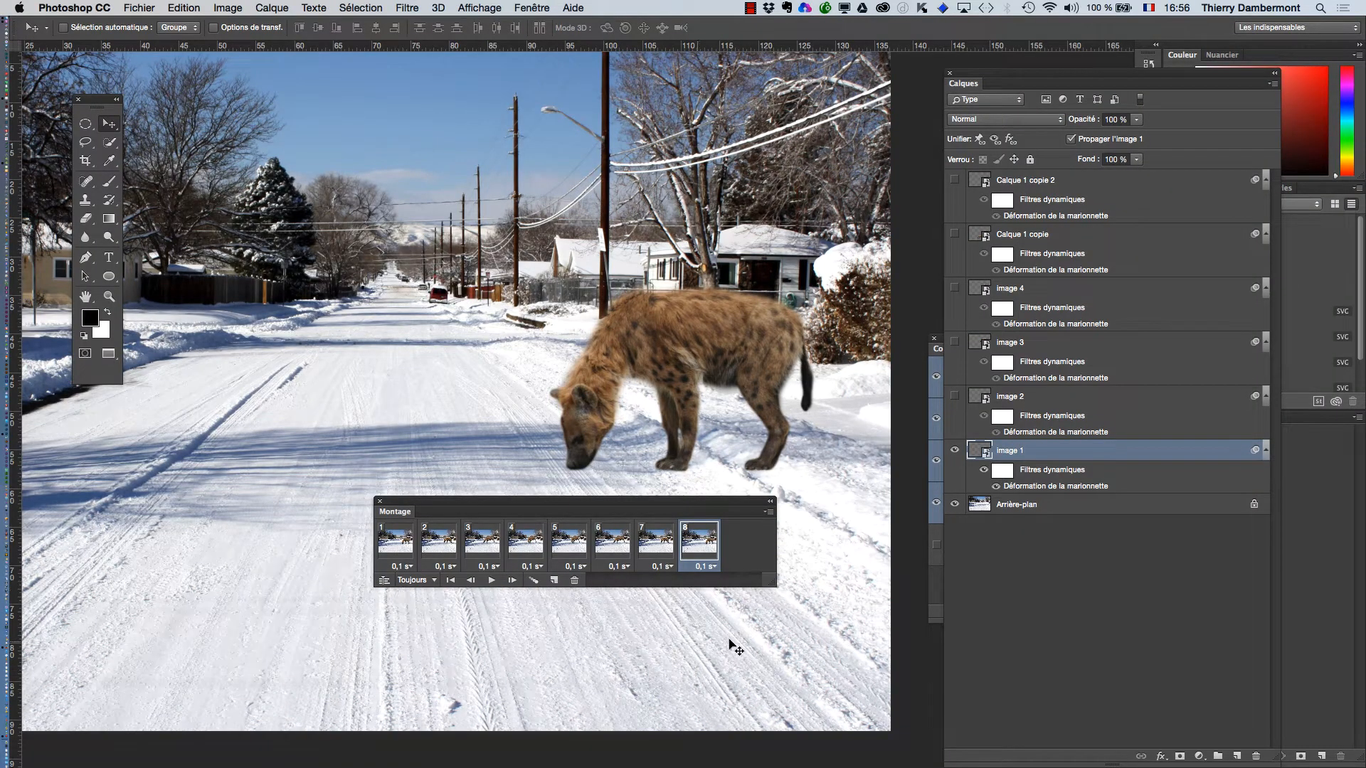
pyautogui.moveTo(770, 580); pyautogui.dragTo(924, 598)
pyautogui.press('super+Tab')
# Search Google Images for rhinoceros "public domain".
pyautogui.doubleClick(140, 131)
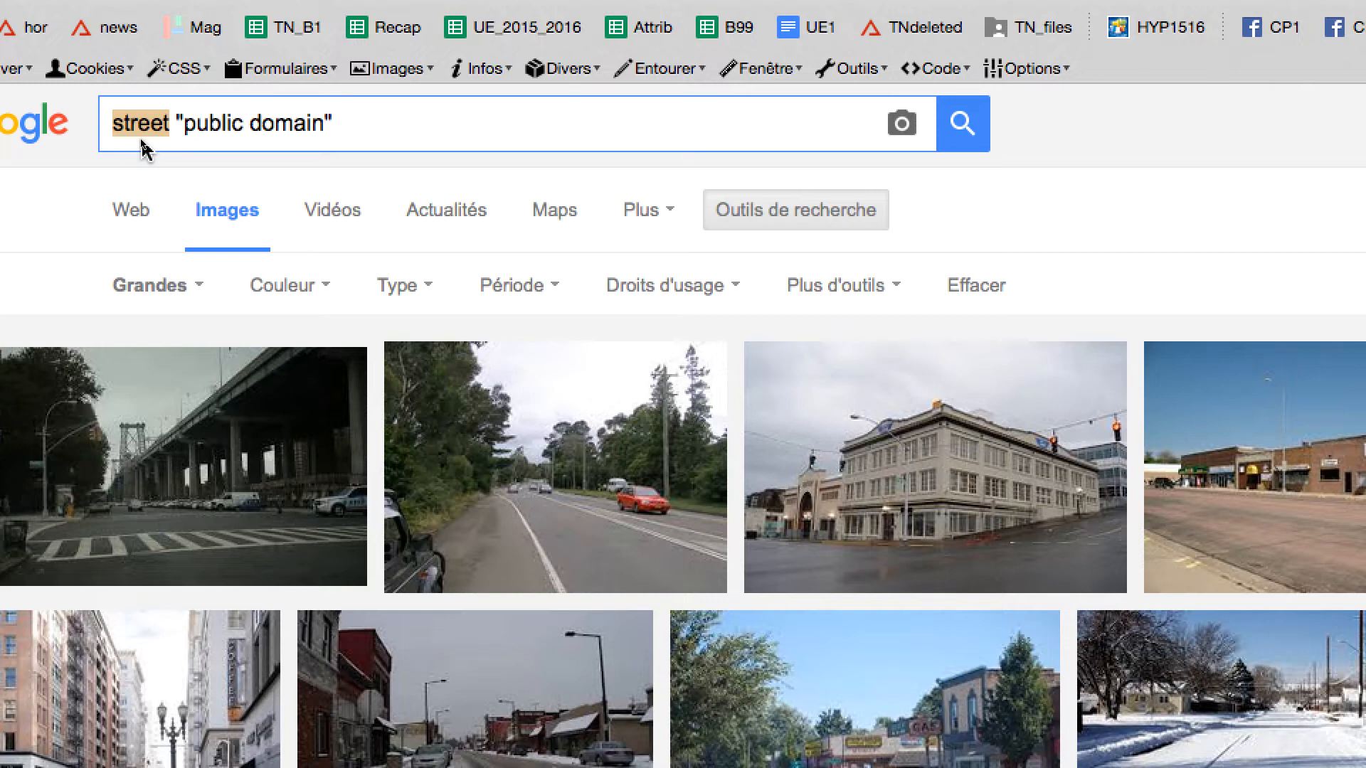
pyautogui.write('rhinocero')
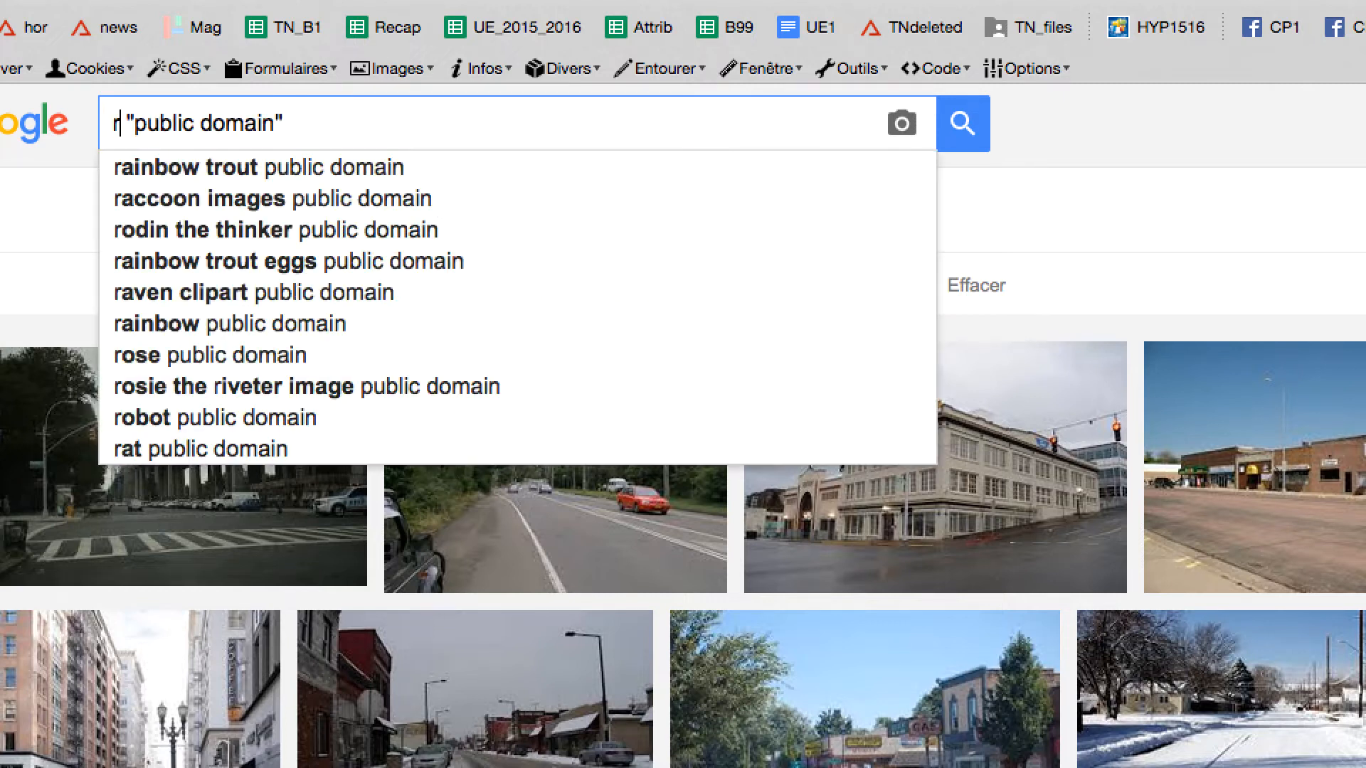
pyautogui.write('s')
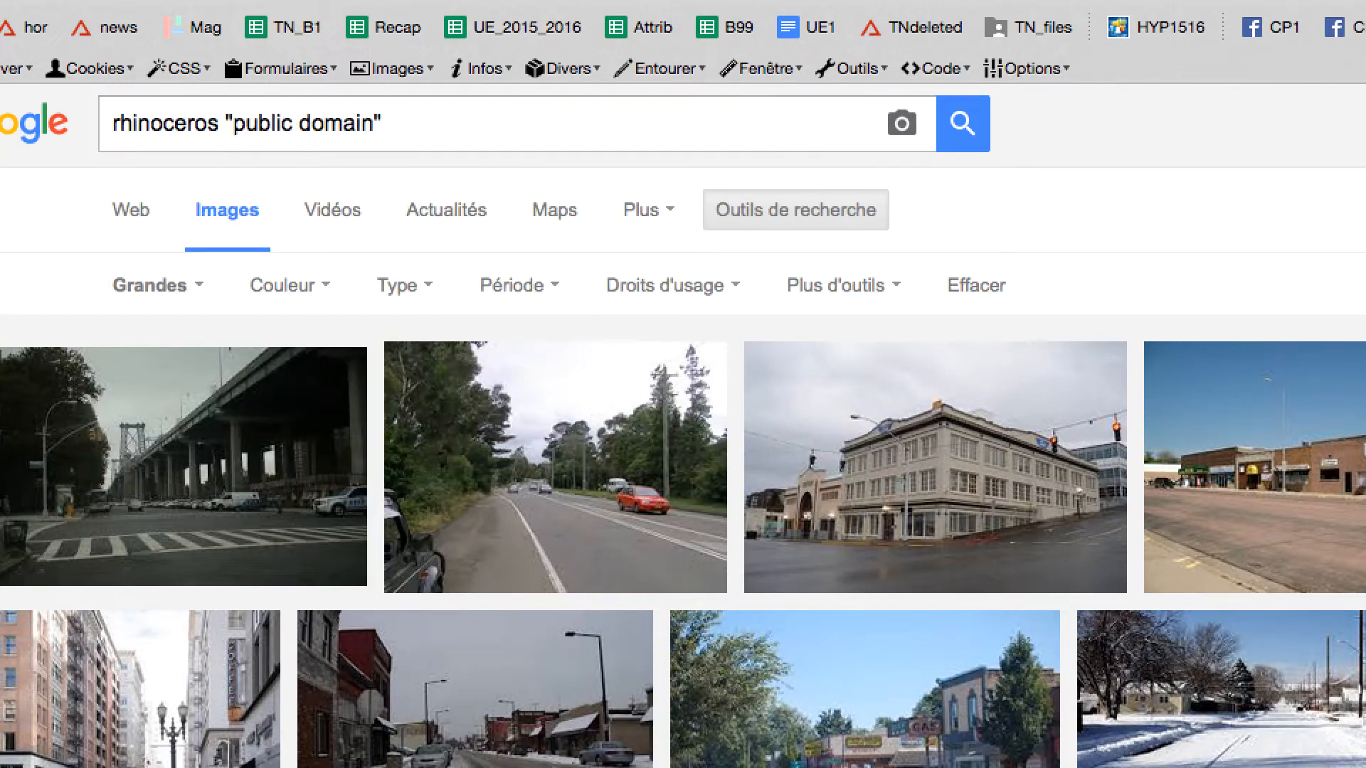
pyautogui.press('Return')
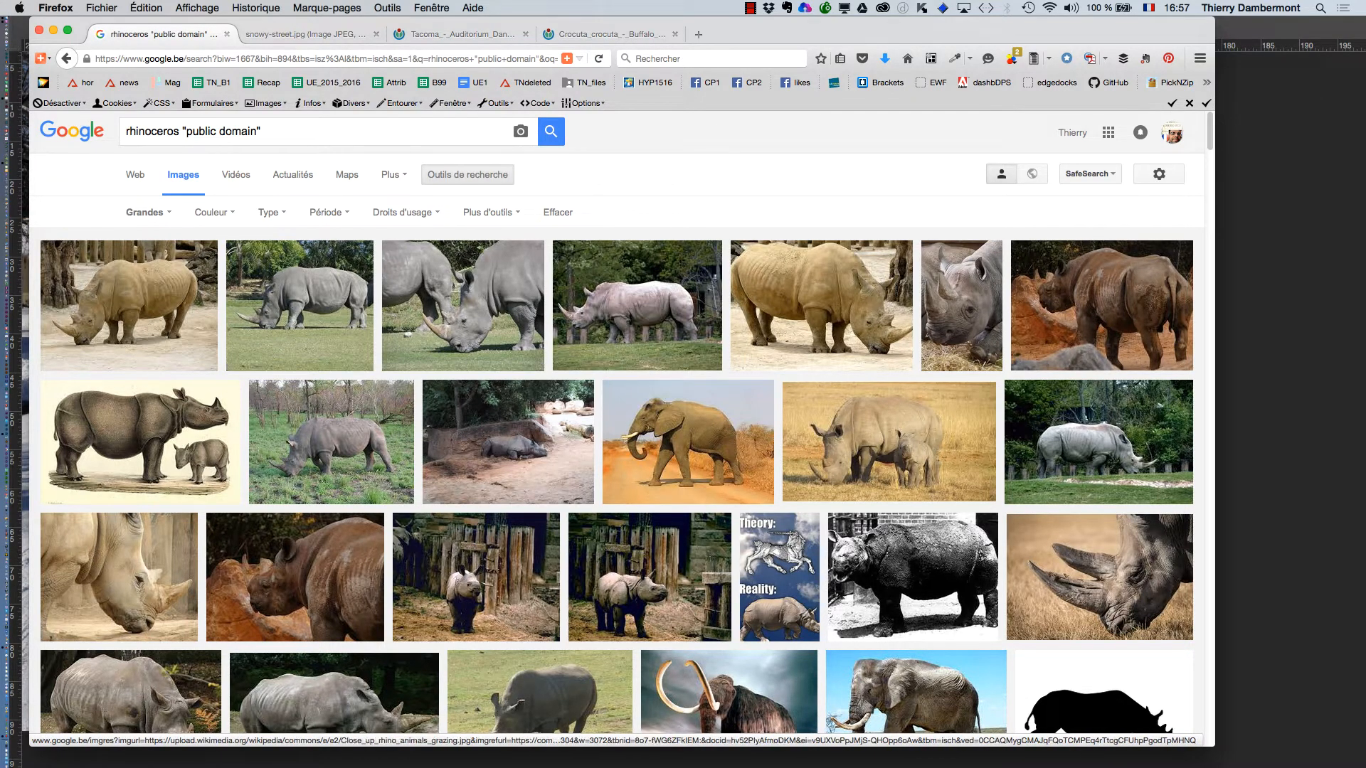
# Open the full-size picture of the grazing rhinoceros on green grass and save it as rhino.jpg in the le09octobre2015 folder.
pyautogui.click(332, 441)
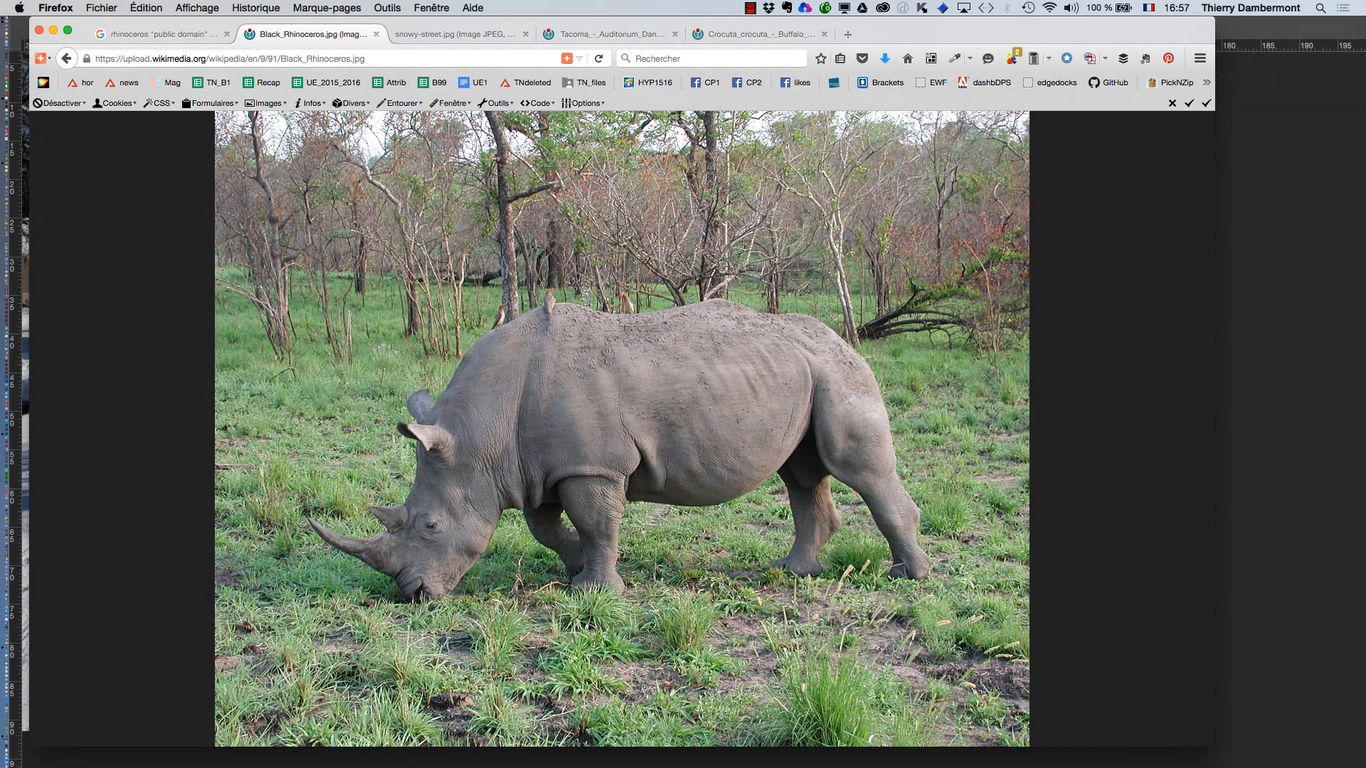
pyautogui.rightClick(622, 370)
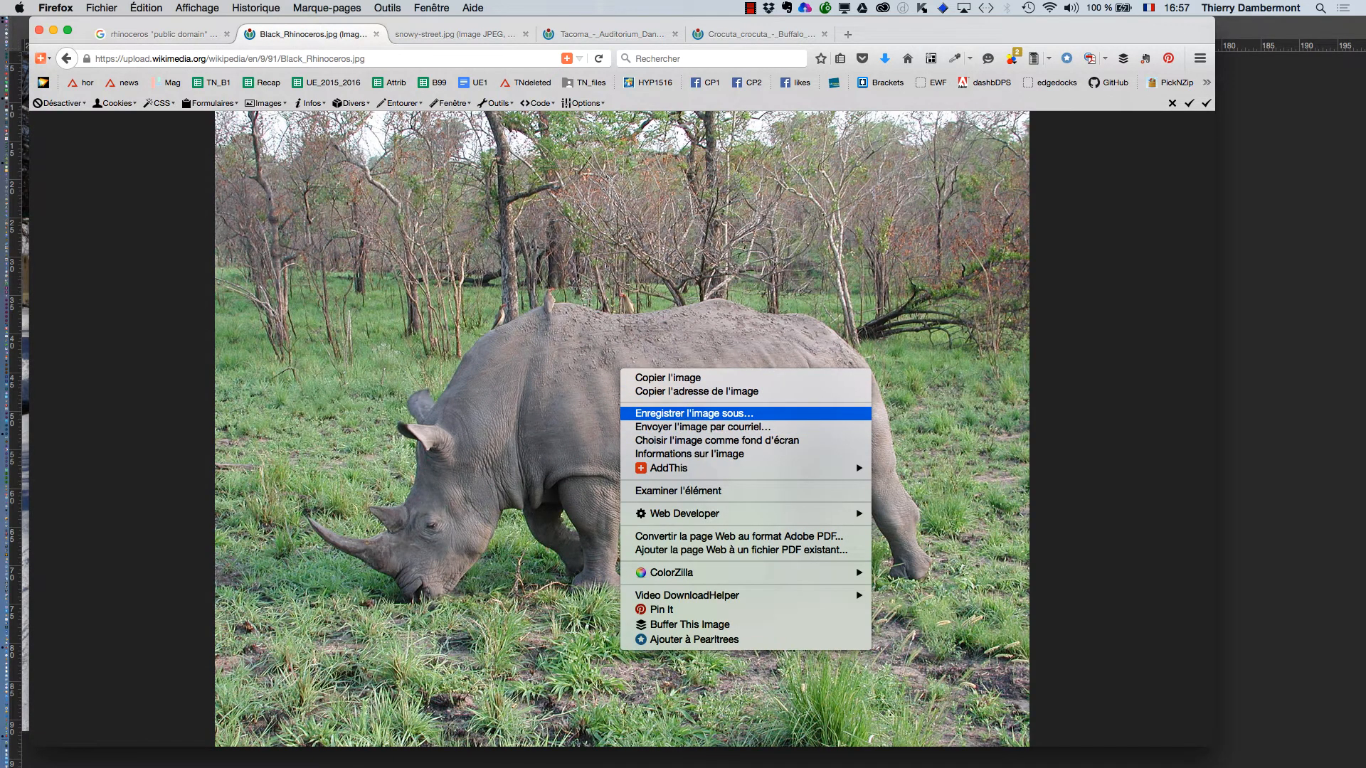
pyautogui.click(683, 414)
pyautogui.click(650, 73)
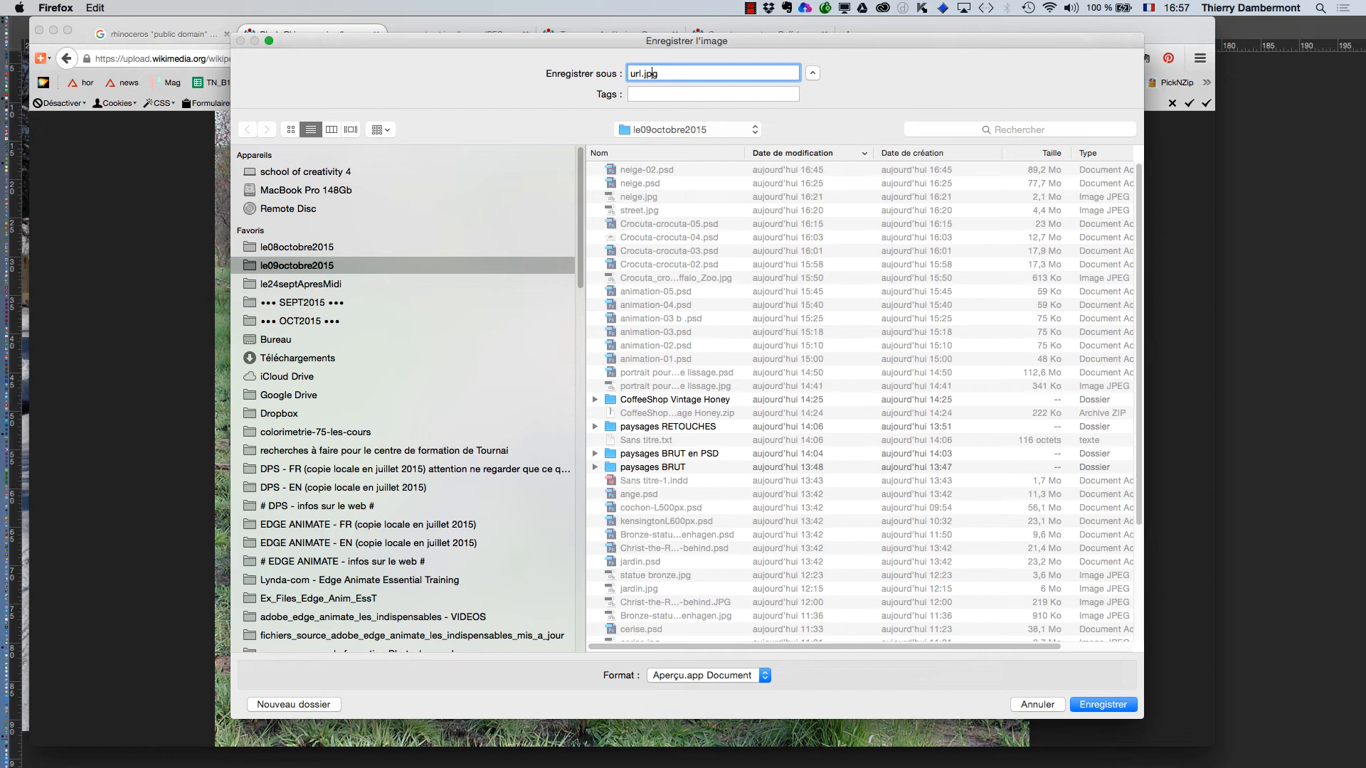
pyautogui.write('rhino')
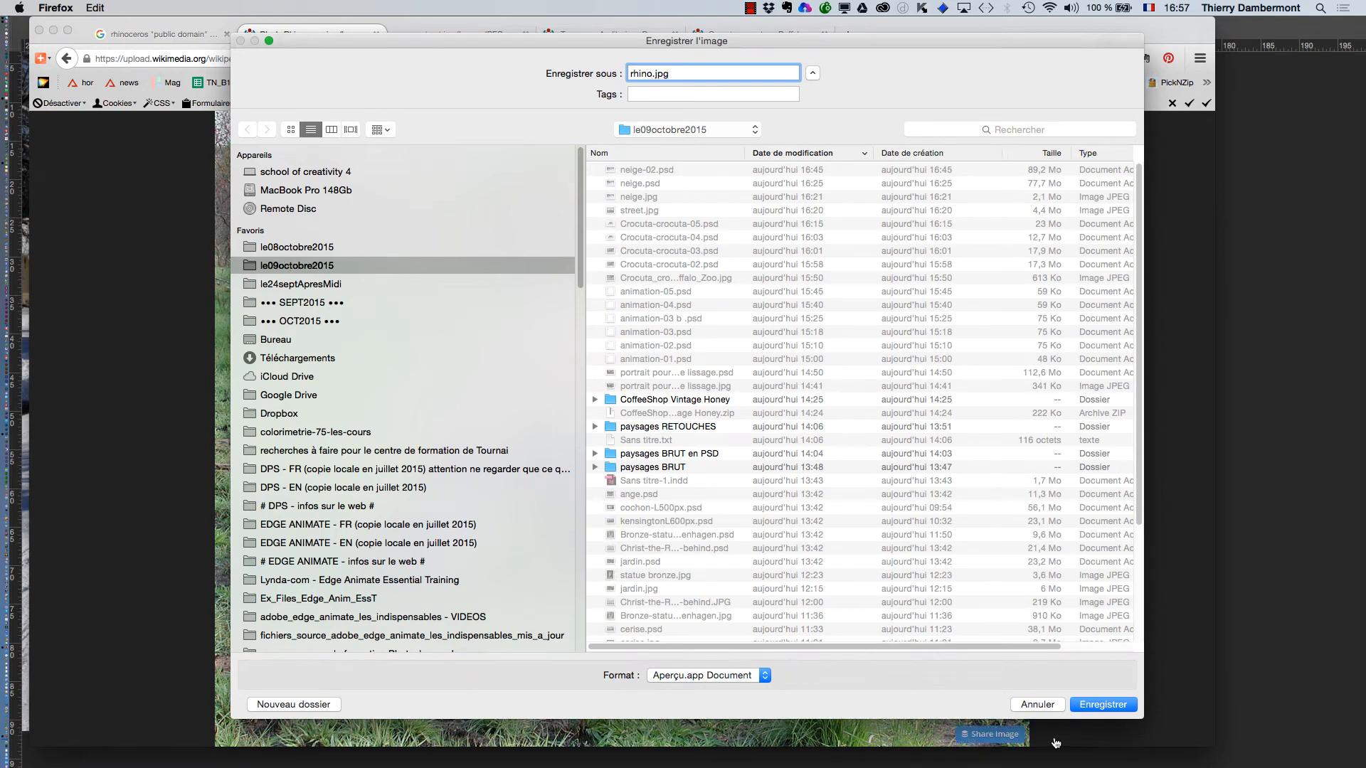
pyautogui.click(1085, 711)
# Switch to Photoshop and open rhino.jpg from the le09octobre2015 folder.
pyautogui.press('super+Tab')
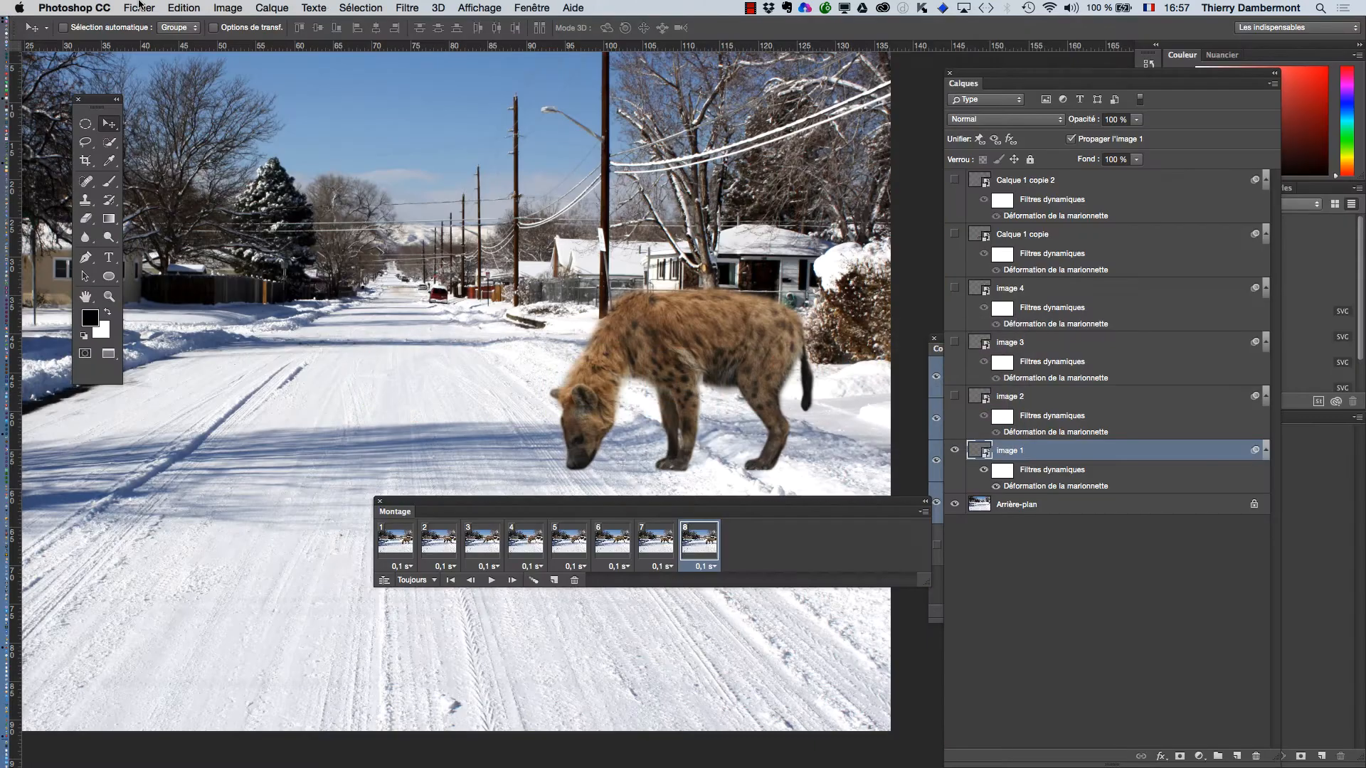
pyautogui.click(140, 7)
pyautogui.click(149, 38)
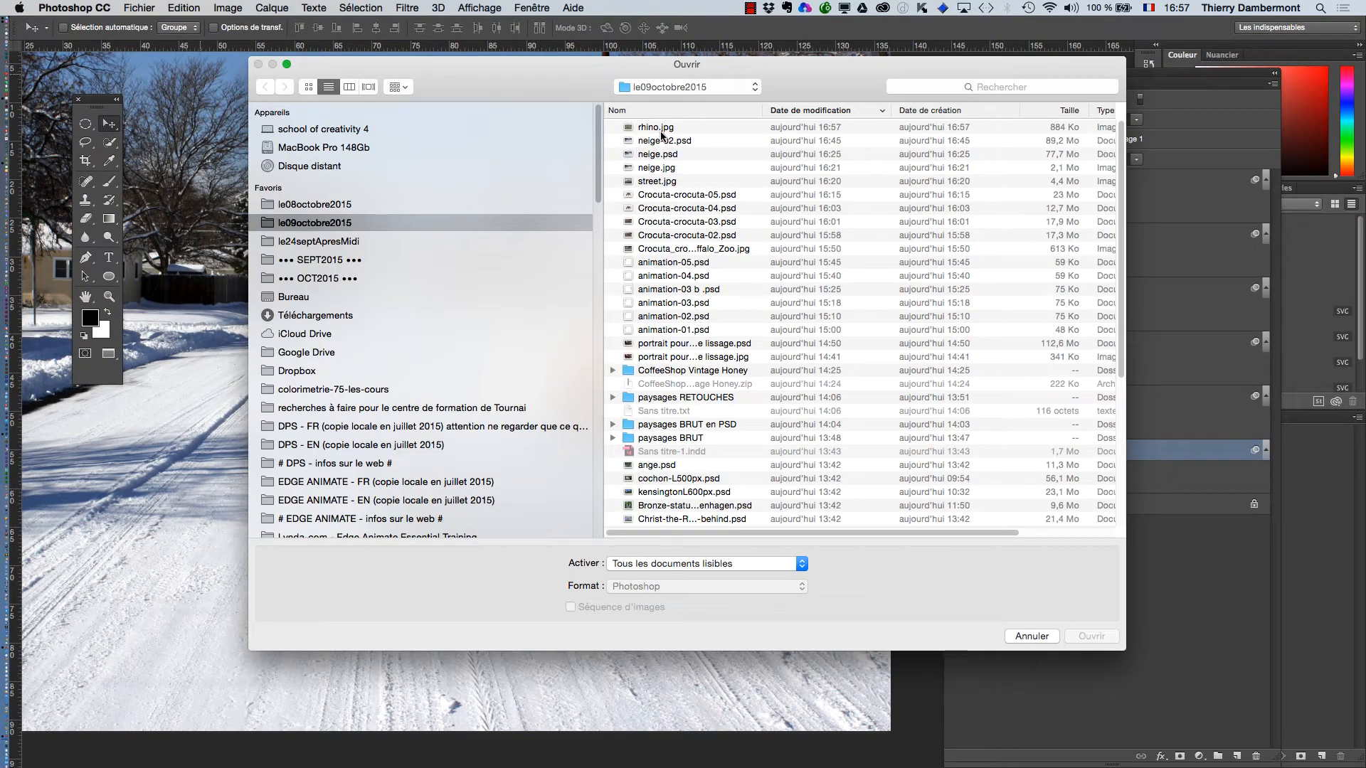
pyautogui.click(656, 128)
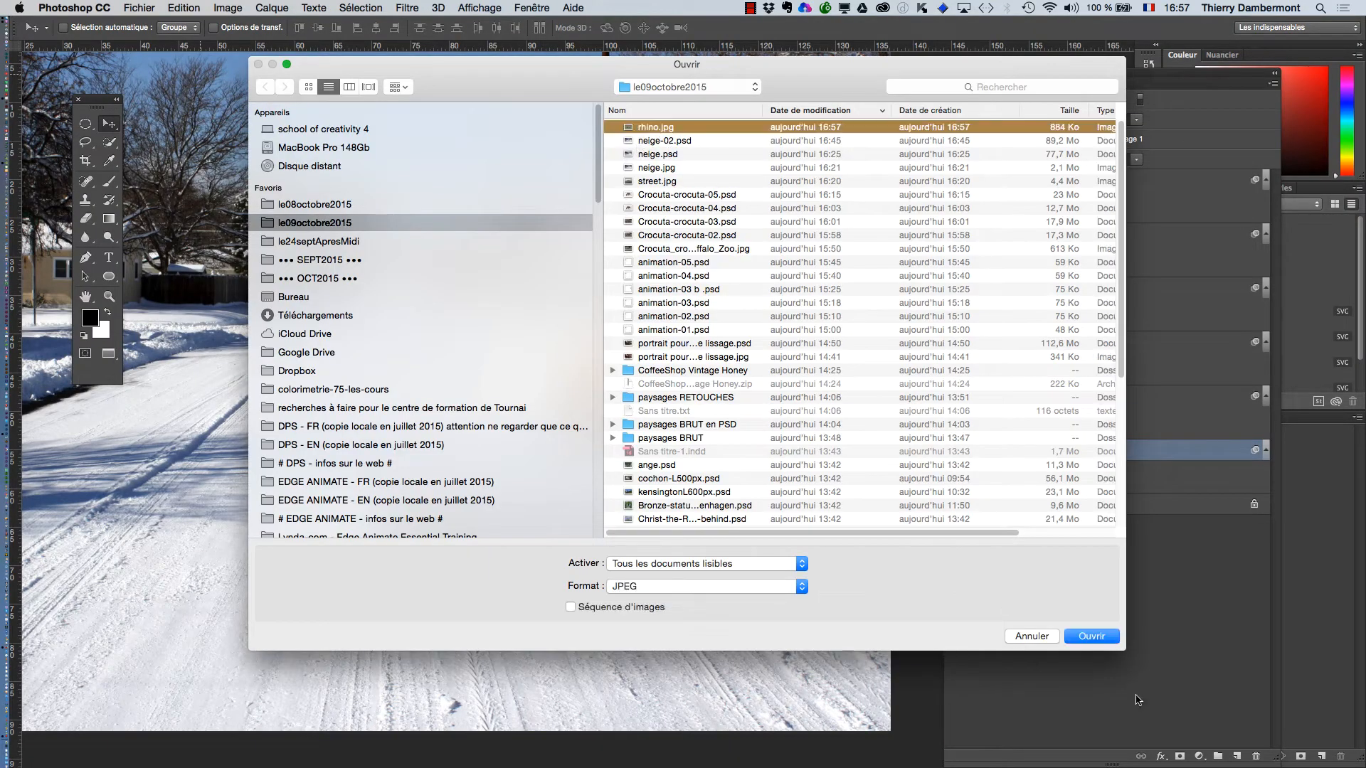
pyautogui.click(1091, 636)
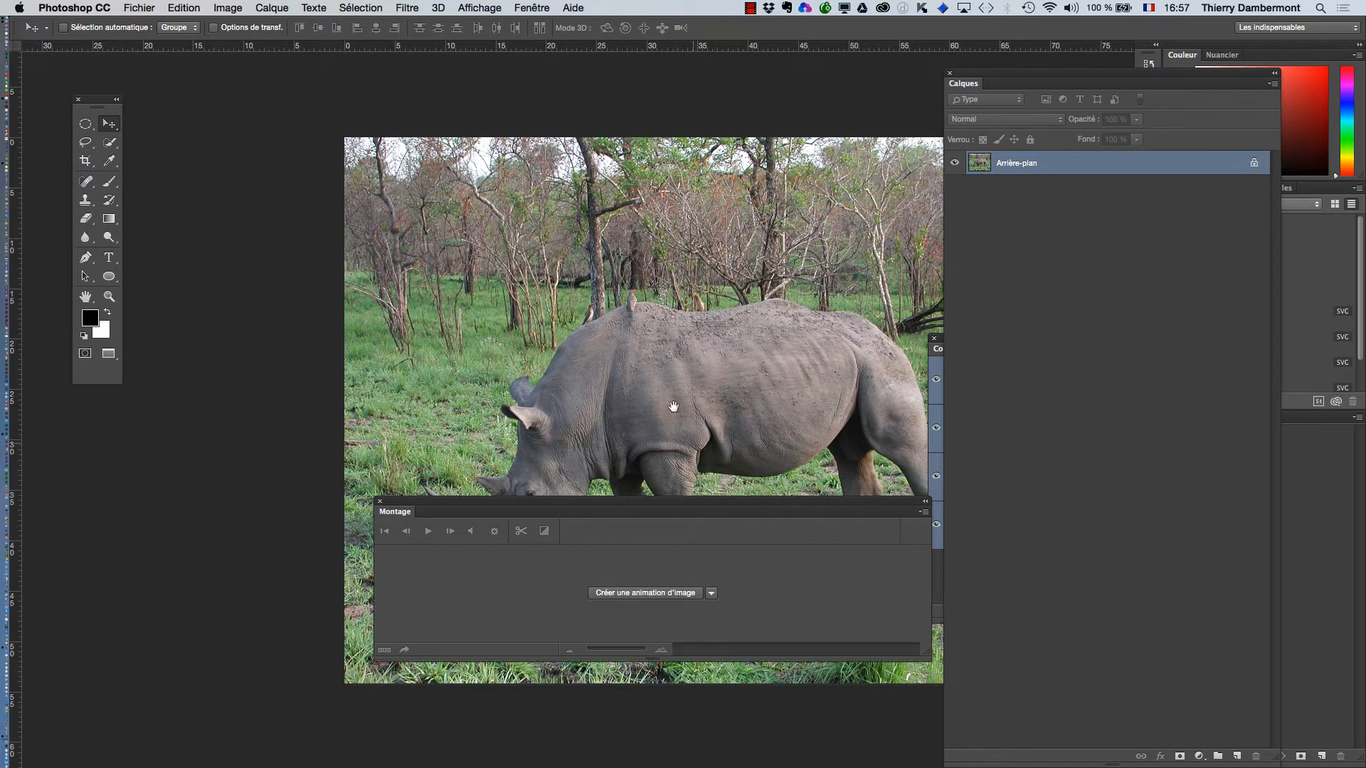
pyautogui.hscroll(6, 670, 405)
pyautogui.scroll(-4, 671, 406)
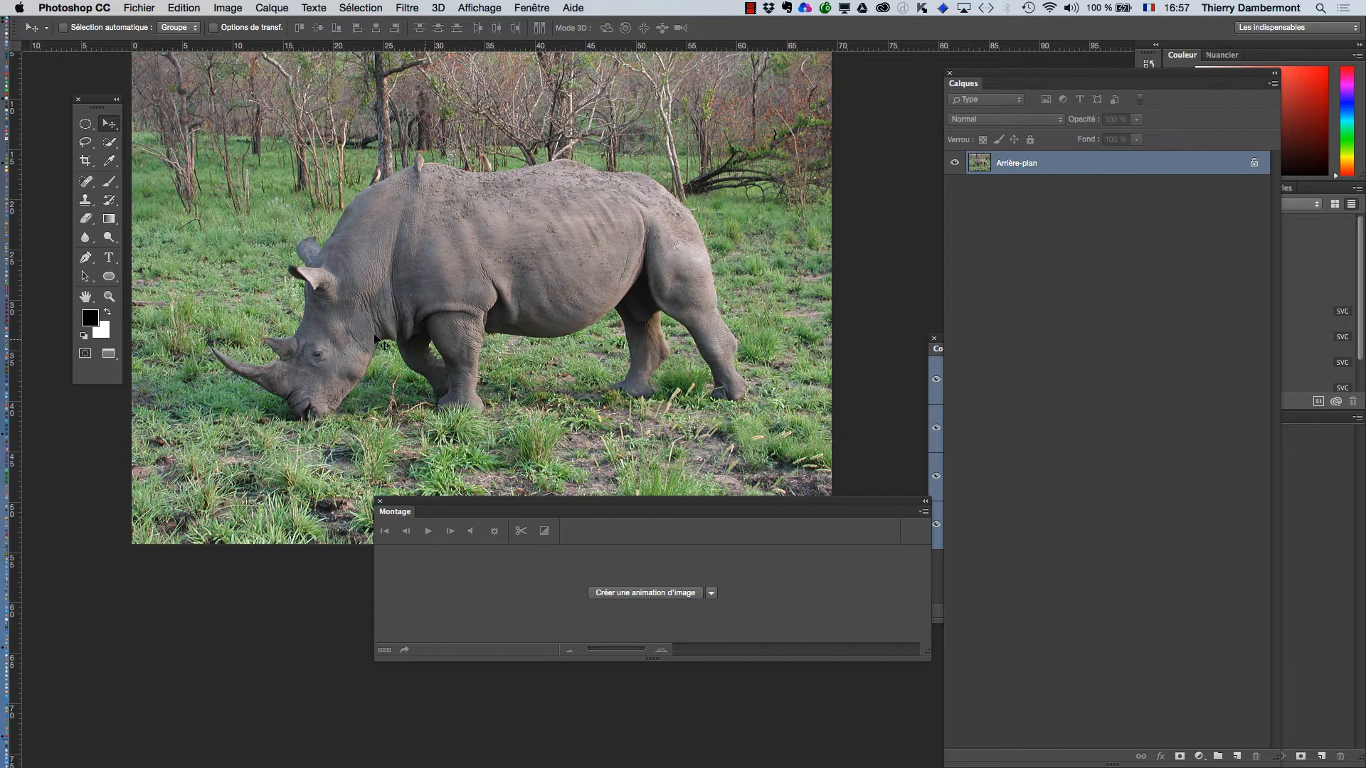
pyautogui.press('super+plus')
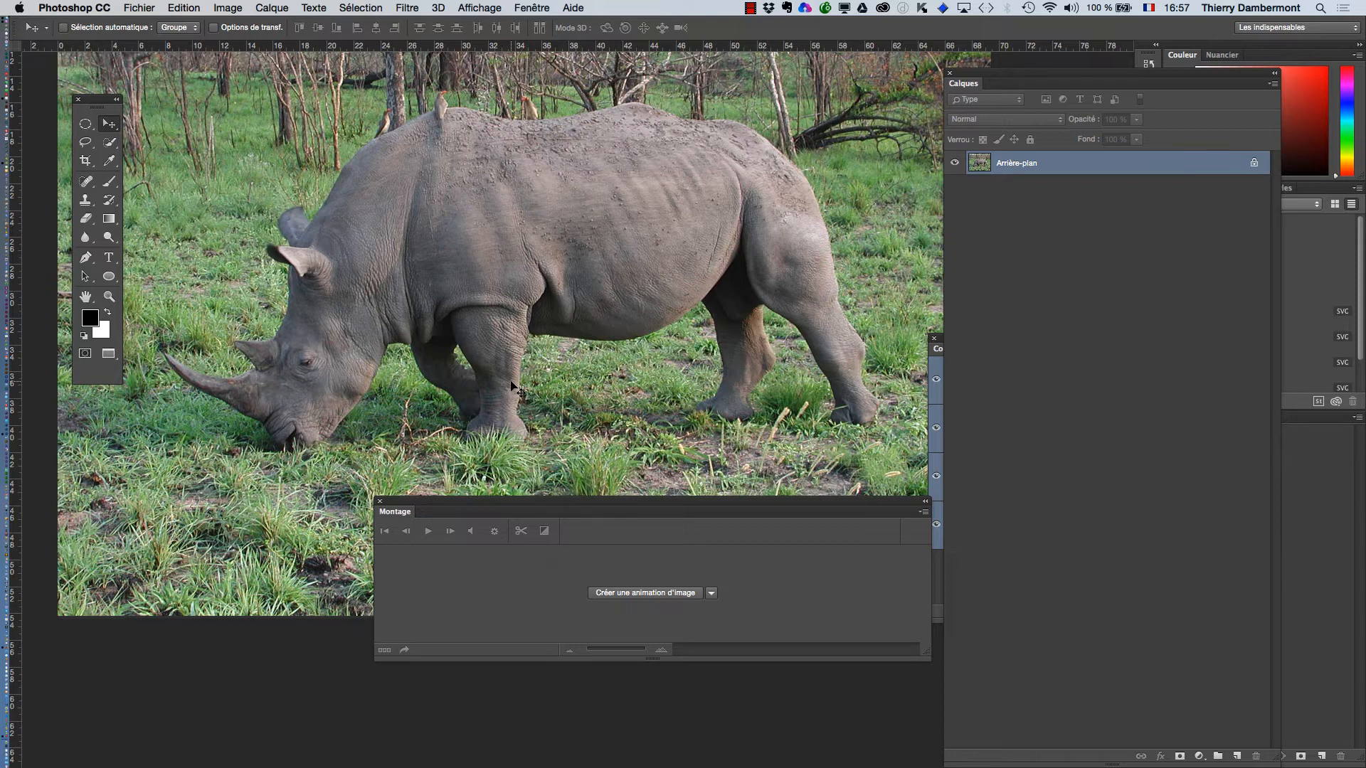
# Switch to Firefox, review the rhinoceros search results and the full-size source picture, and return to Photoshop.
pyautogui.press('super+Tab')
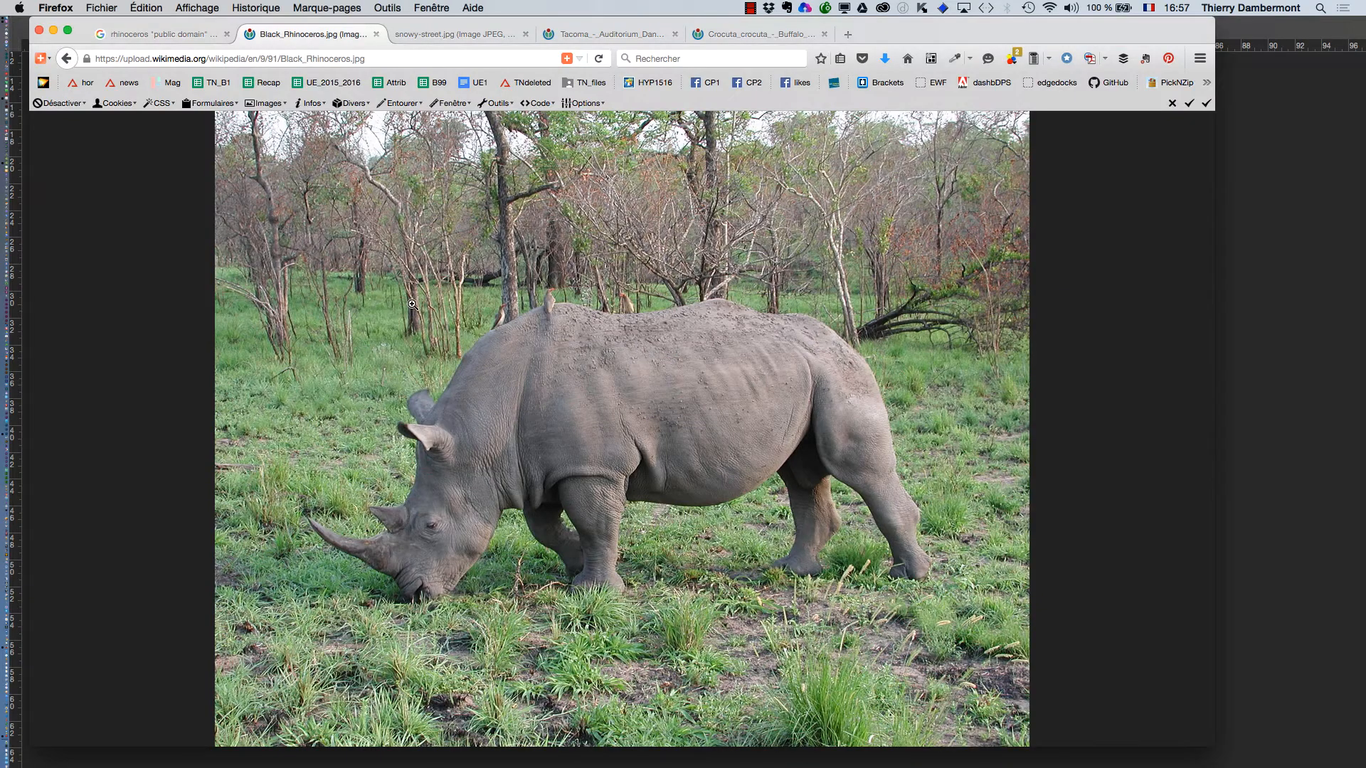
pyautogui.click(201, 34)
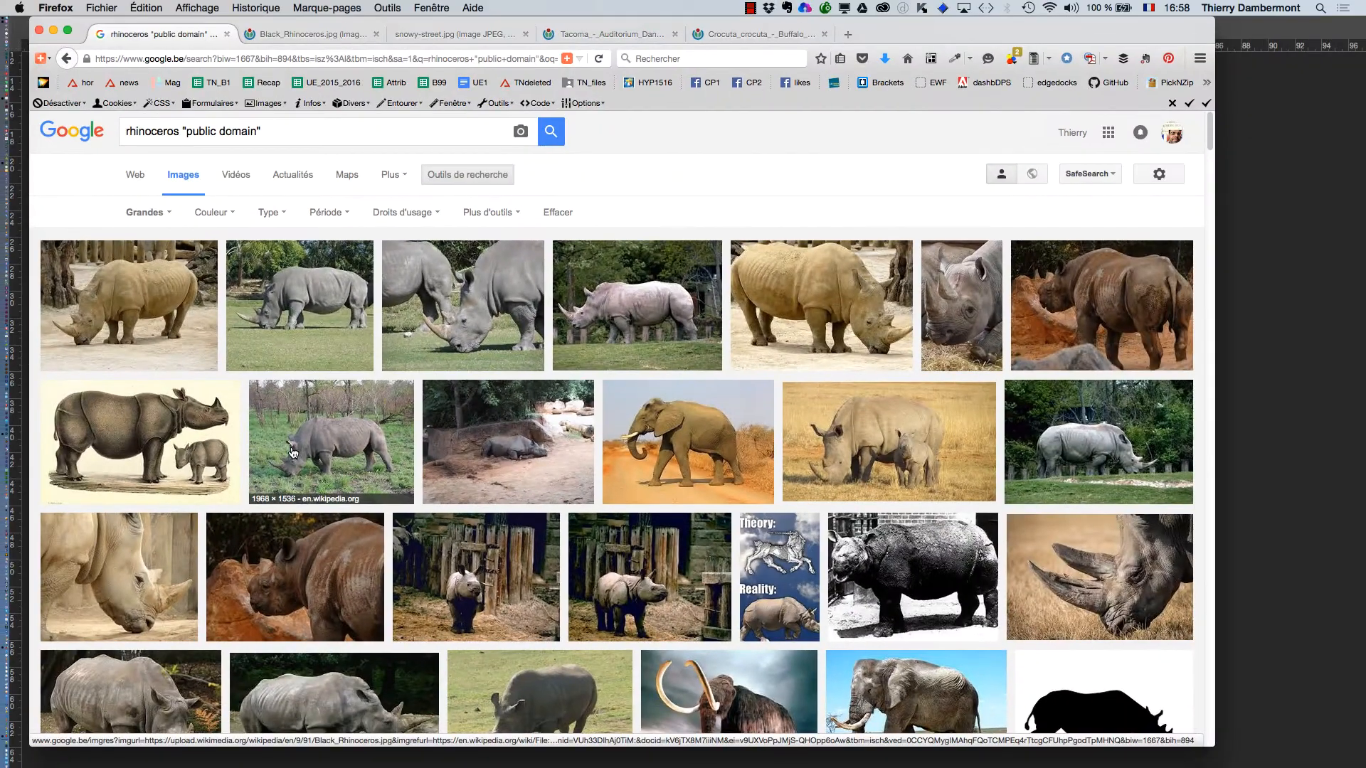
pyautogui.click(308, 35)
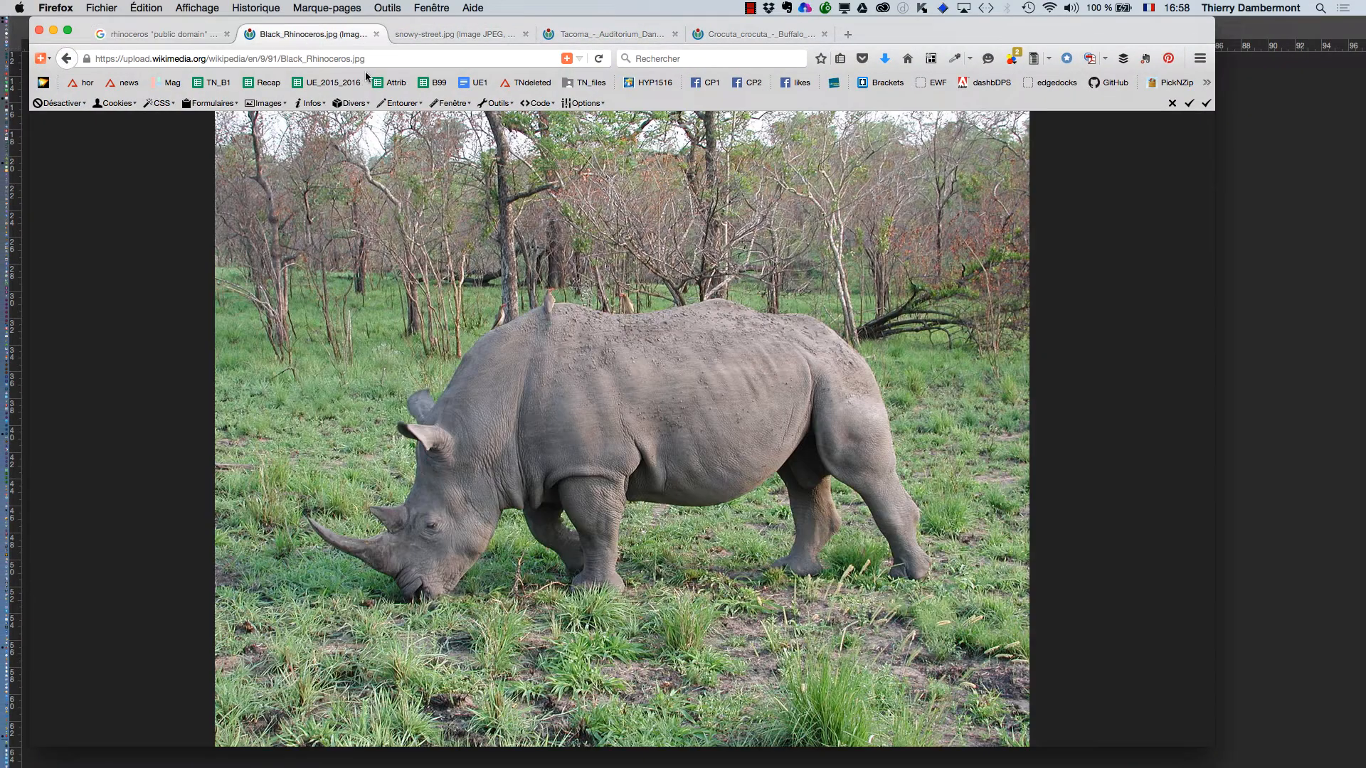
pyautogui.press('super+Tab')
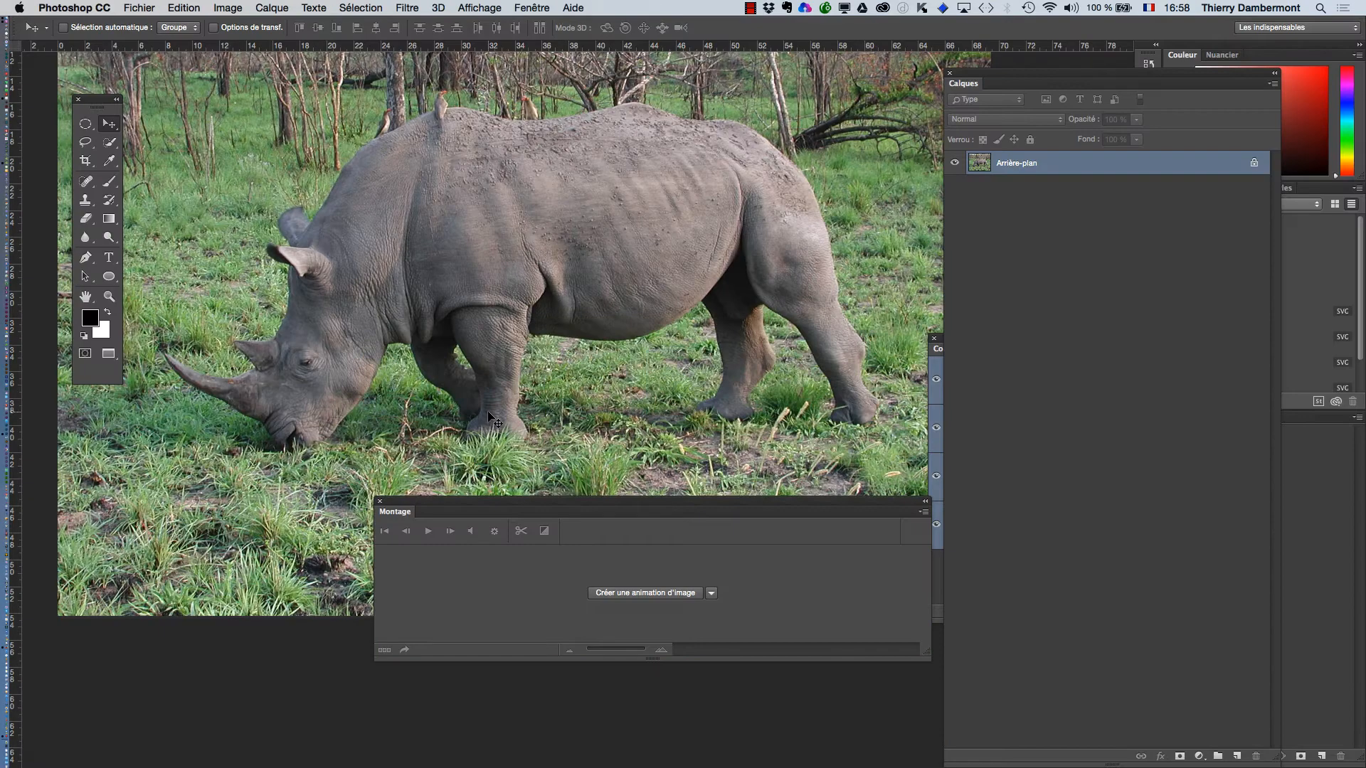
pyautogui.scroll(-1, 560, 320)
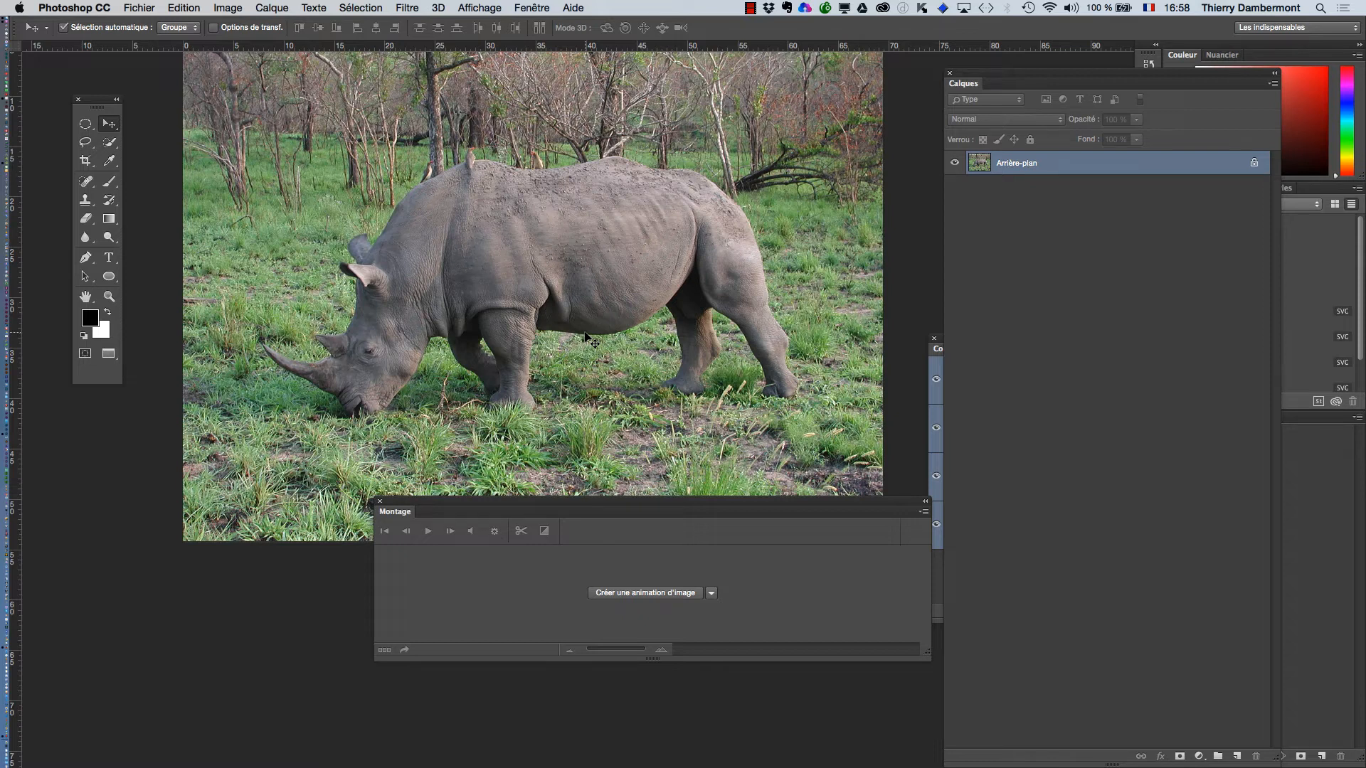
pyautogui.press('super+Tab')
pyautogui.press('super+Tab')
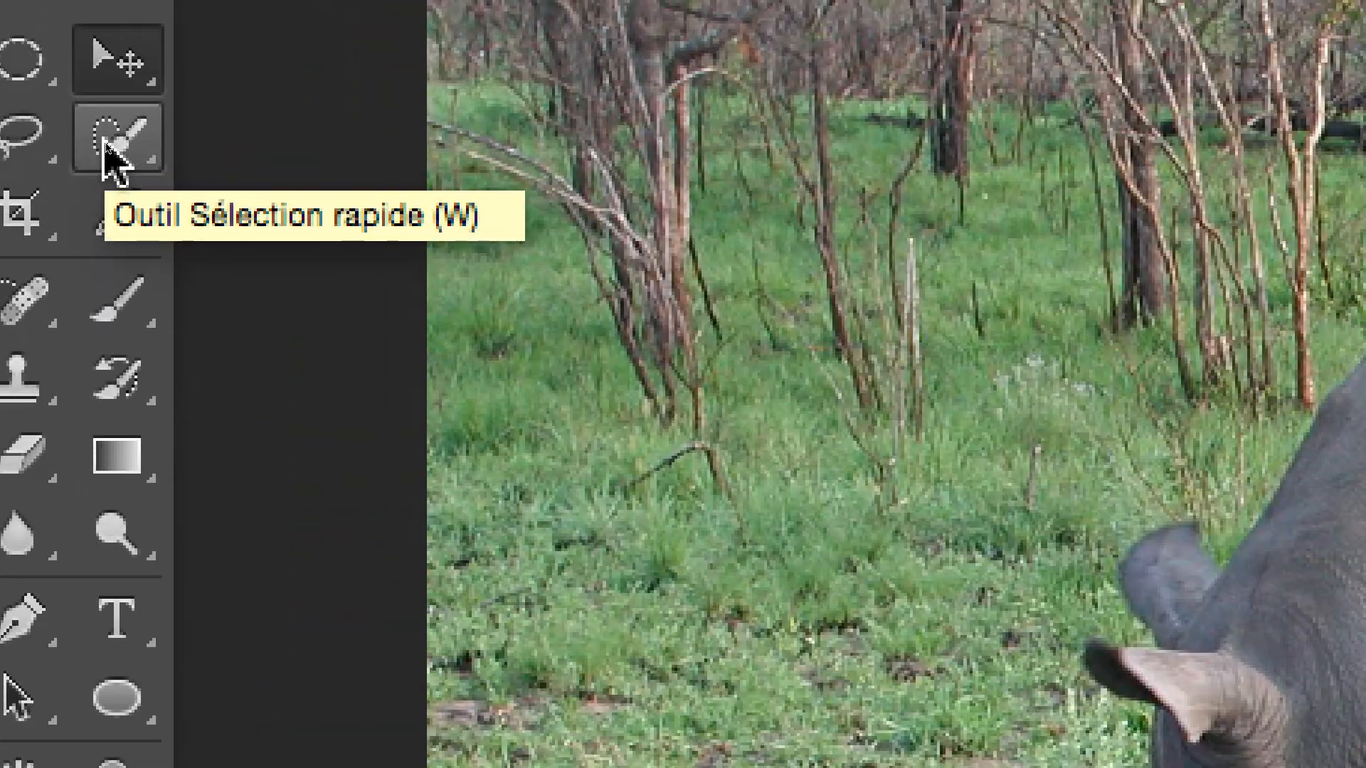
# Start selecting the rhinoceros with the Quick Selection tool, covering its near ear and head.
pyautogui.click(105, 144)
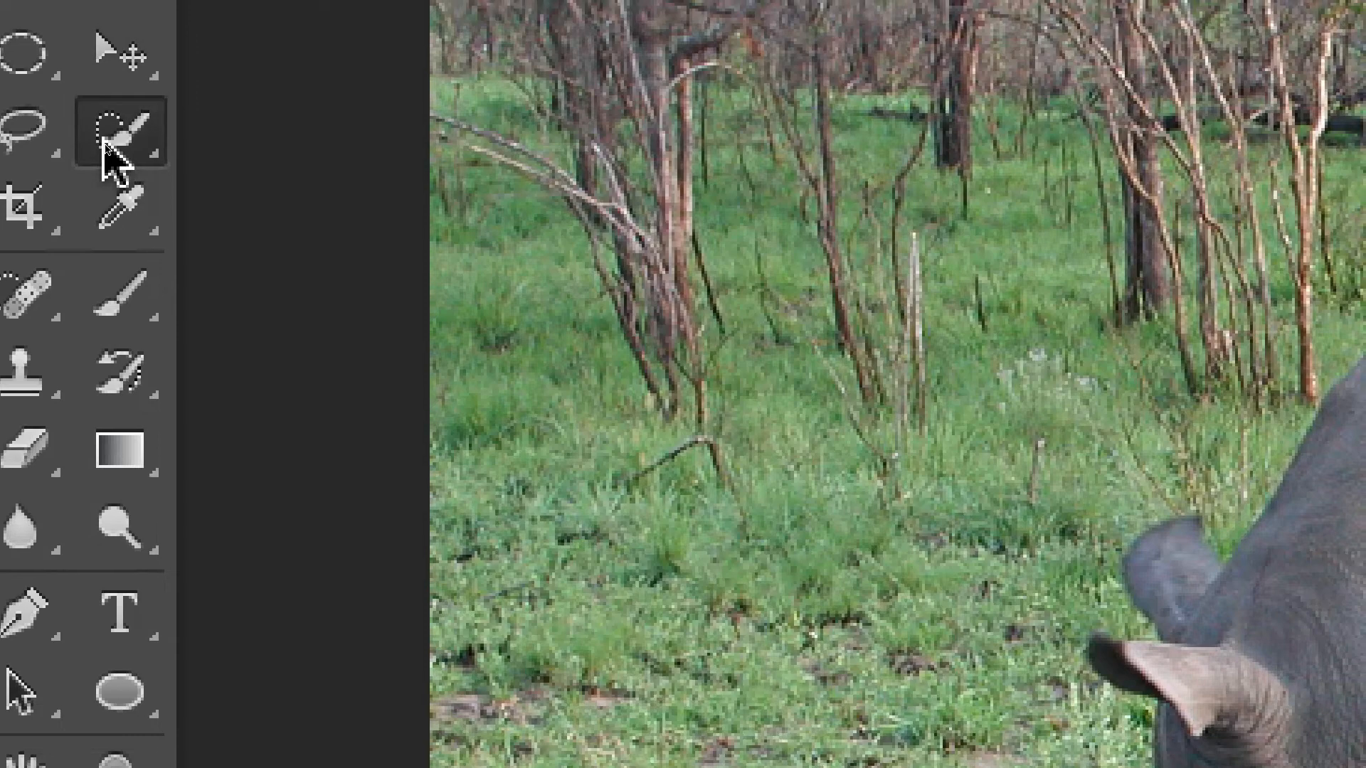
pyautogui.rightClick(104, 144)
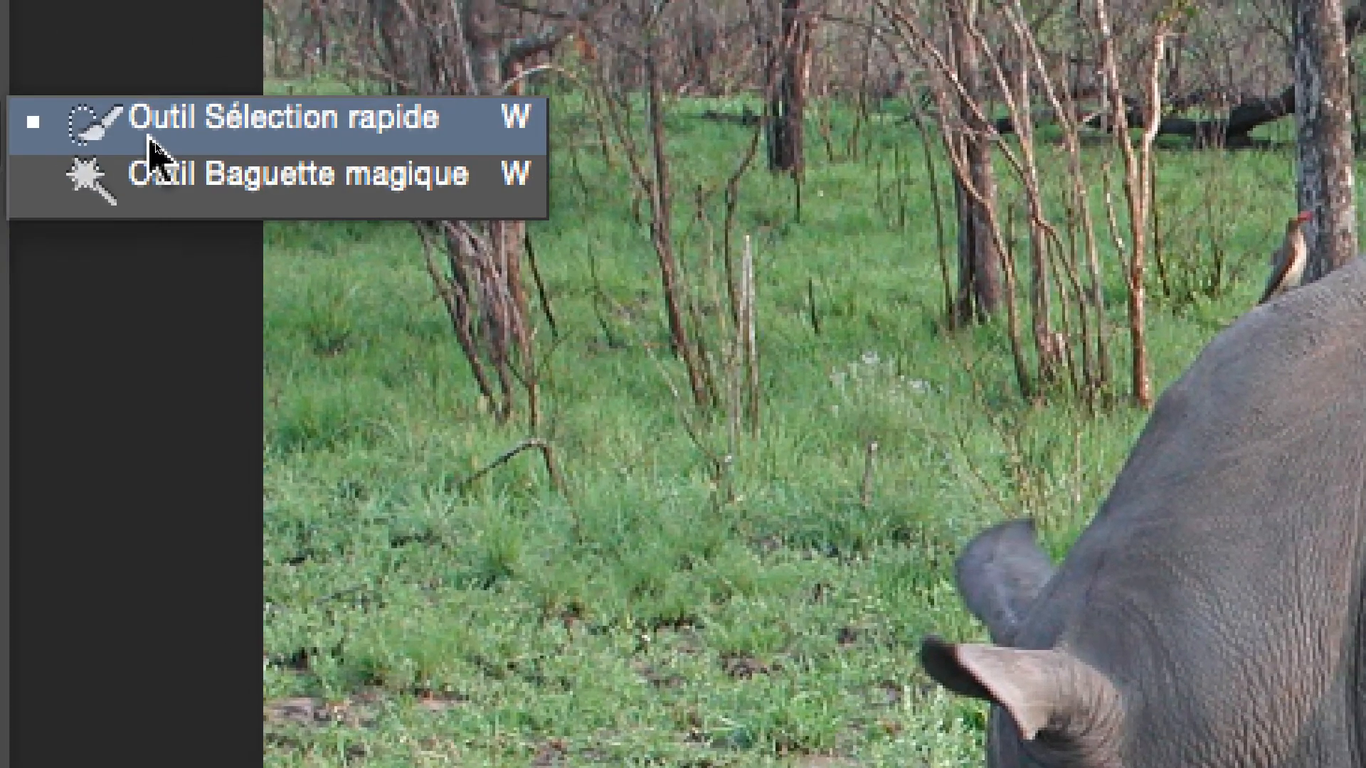
pyautogui.click(149, 139)
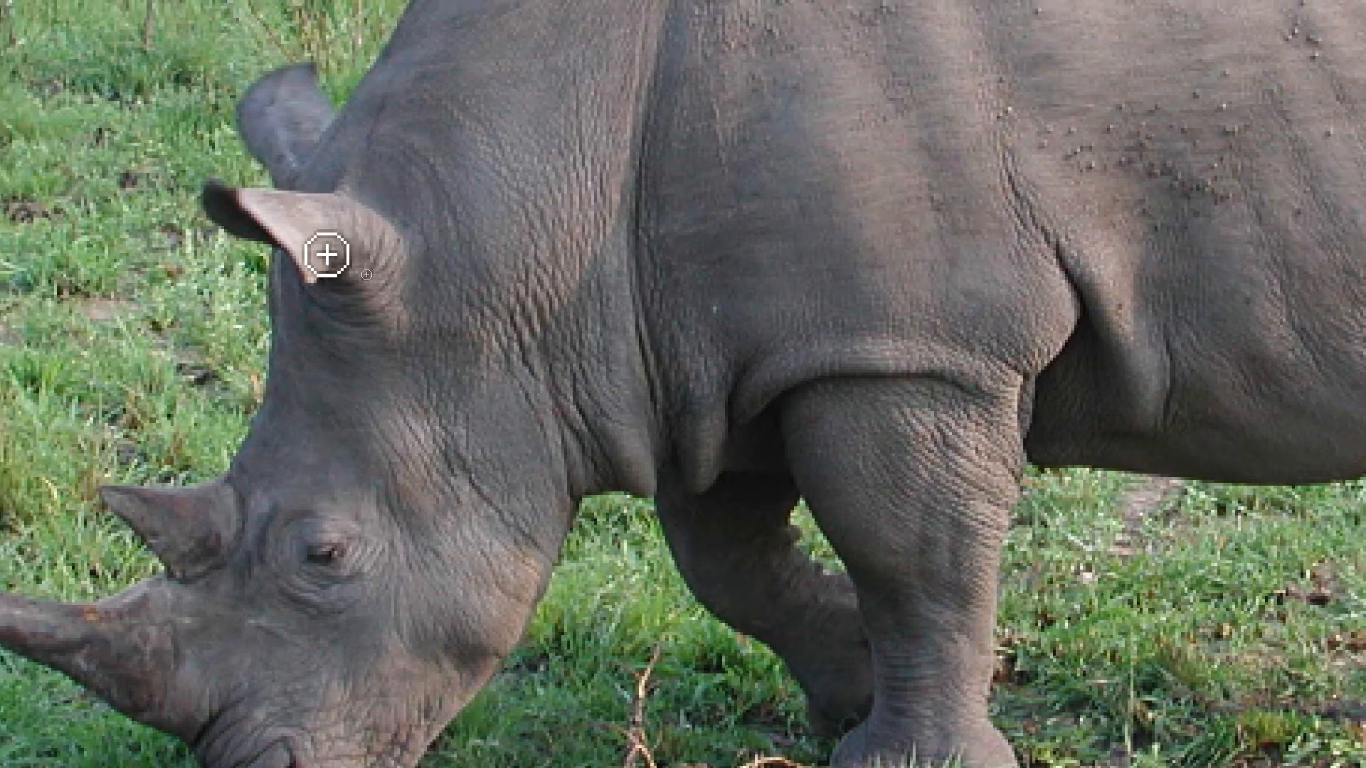
pyautogui.moveTo(258, 229)
pyautogui.mouseDown()
pyautogui.moveTo(301, 216)
pyautogui.moveTo(329, 246)
pyautogui.mouseUp()
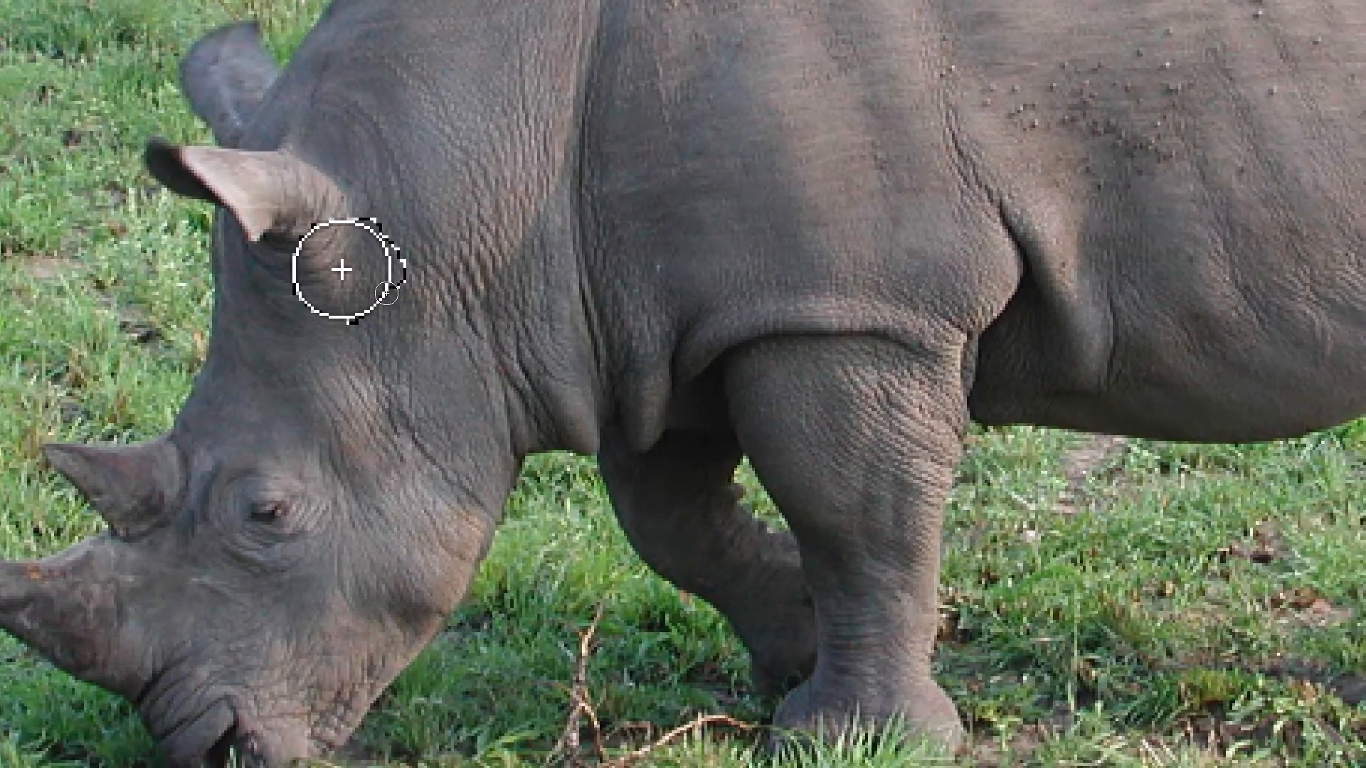
pyautogui.click(342, 270)
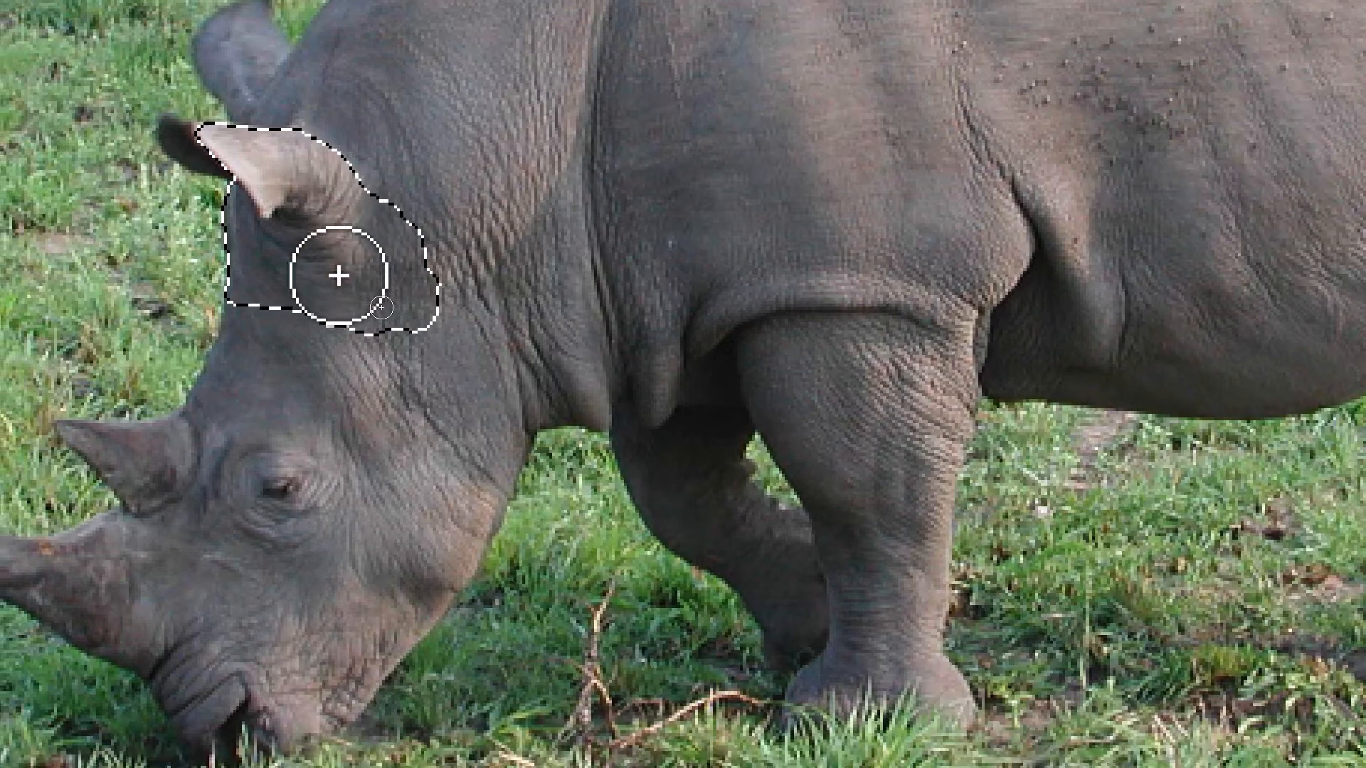
pyautogui.moveTo(338, 275); pyautogui.dragTo(306, 332)
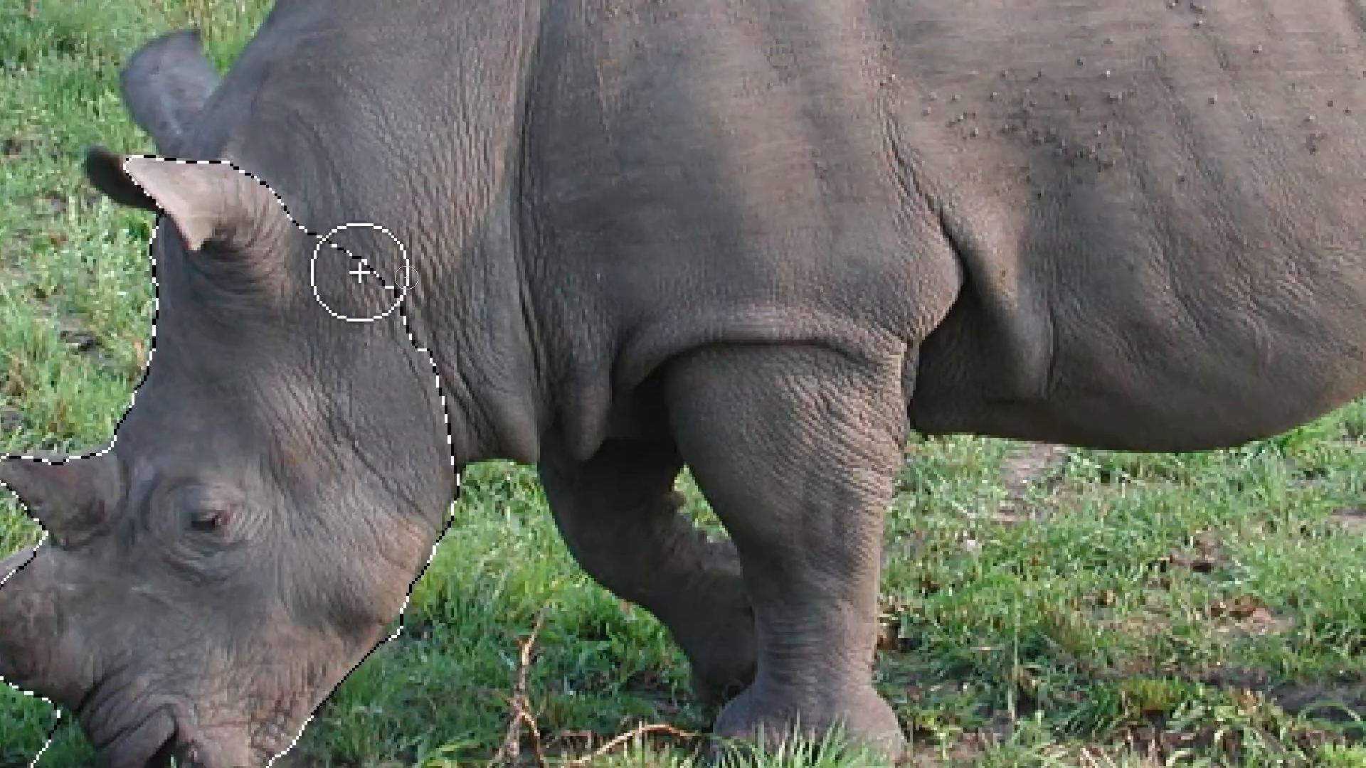
# Extend the quick selection over the rhinoceros's neck, back, body, hindquarters and nearer hind leg.
pyautogui.moveTo(360, 272); pyautogui.dragTo(351, 233)
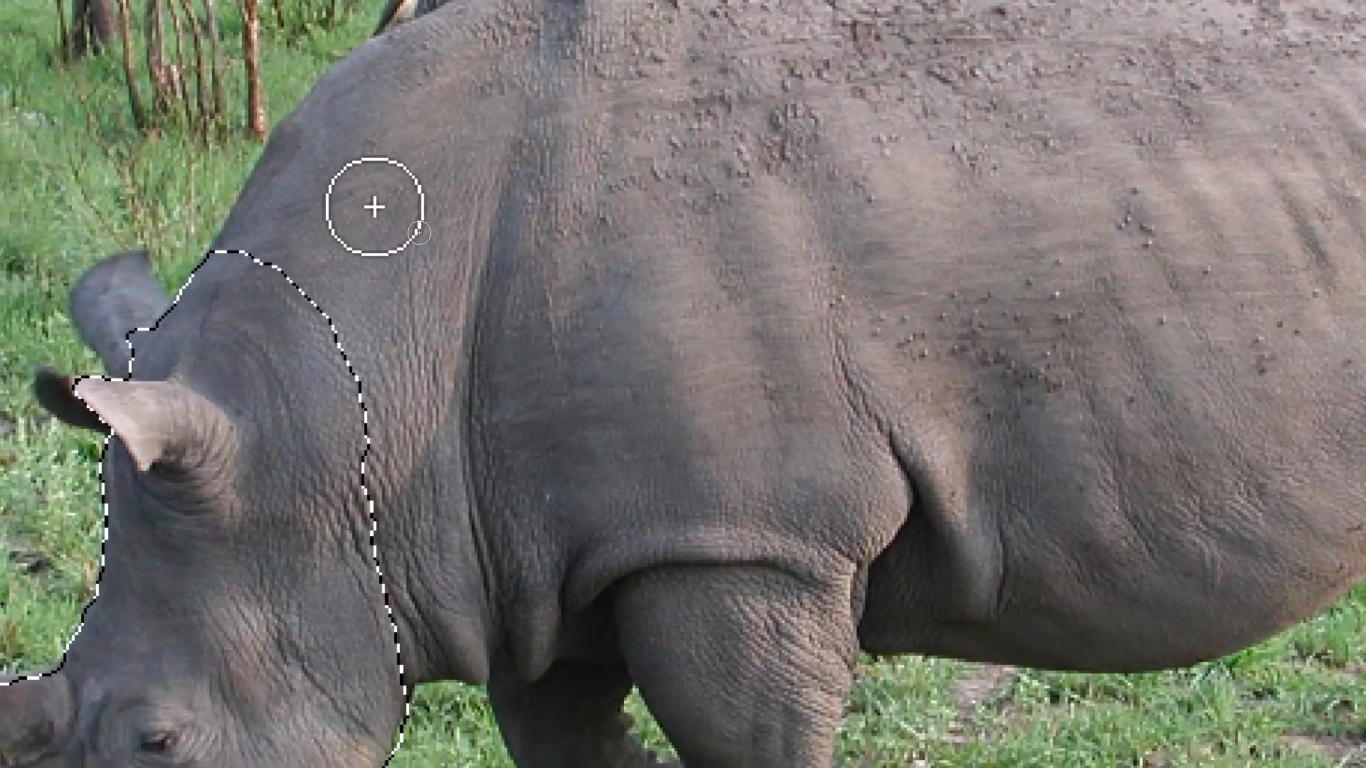
pyautogui.click(375, 208)
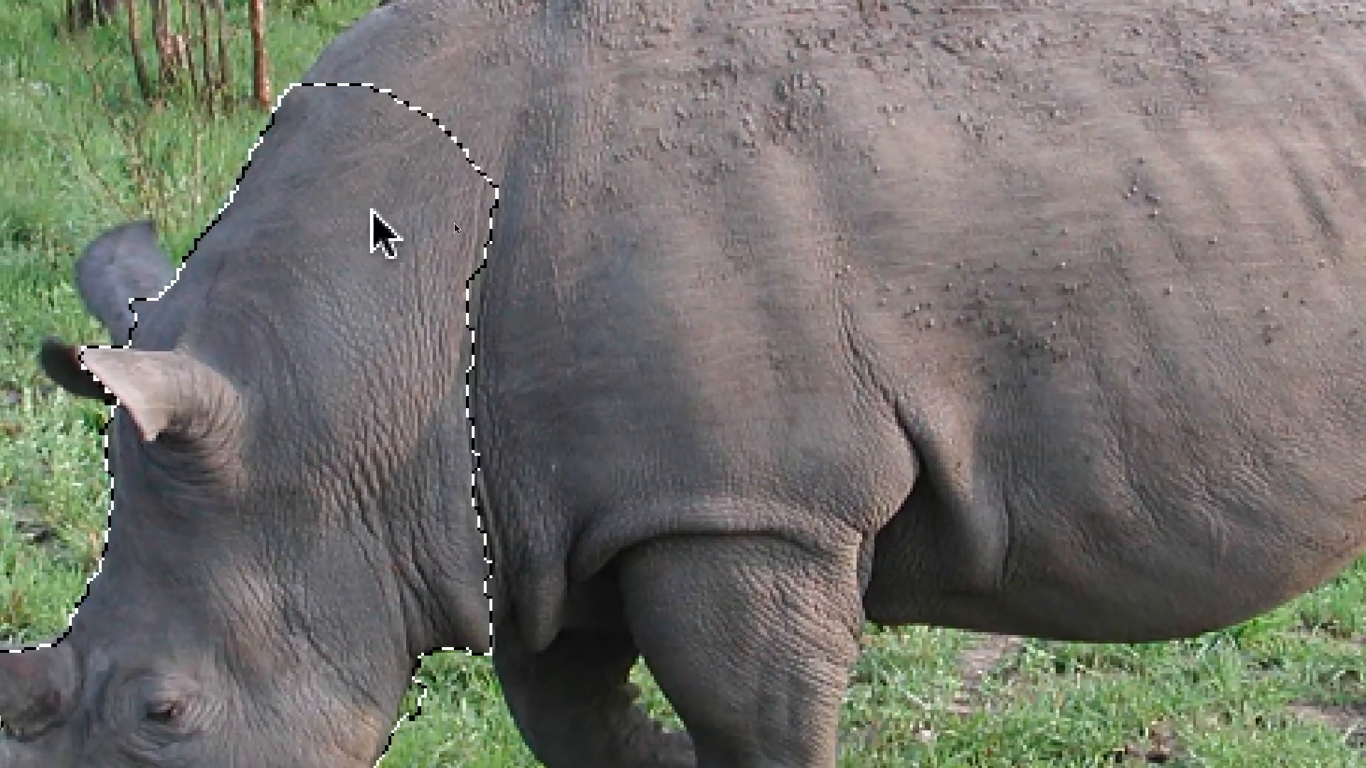
pyautogui.click(558, 93)
pyautogui.moveTo(434, 183); pyautogui.dragTo(870, 201)
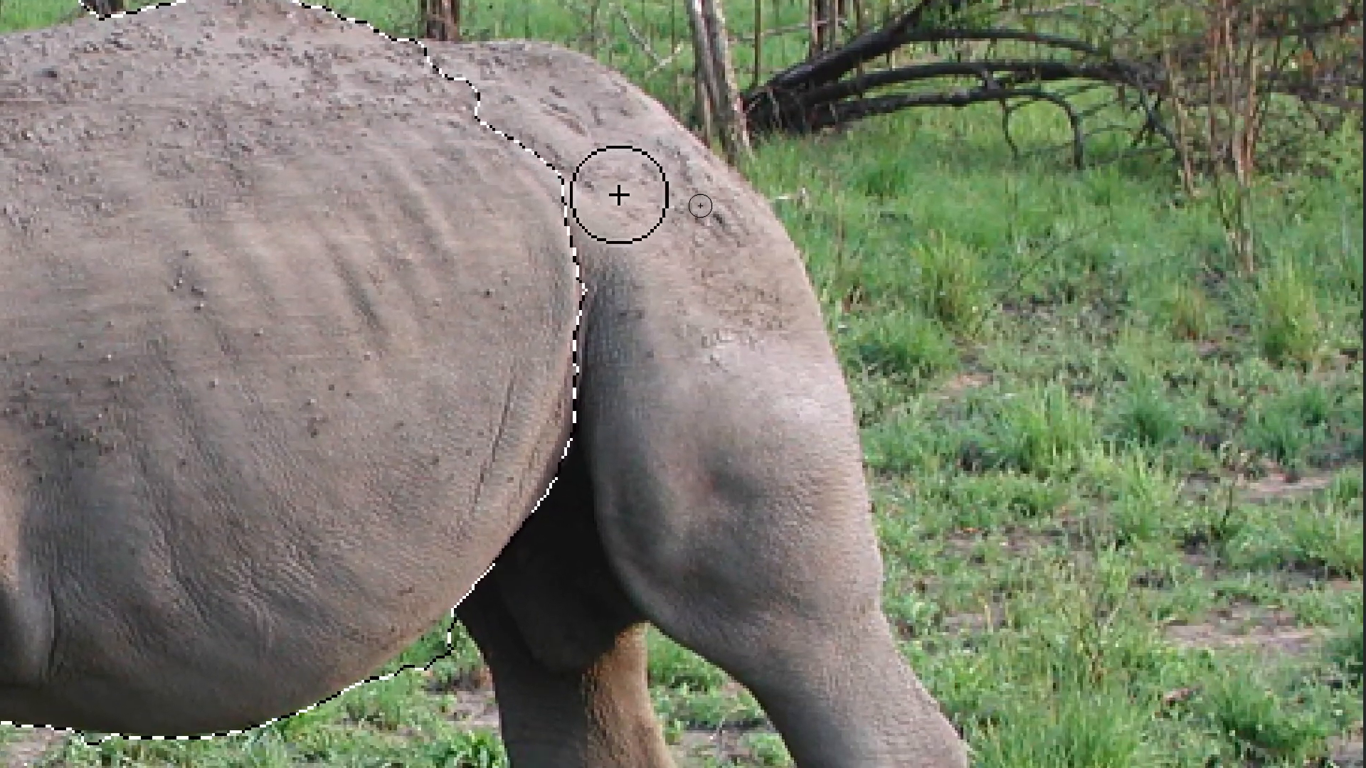
pyautogui.click(976, 210)
pyautogui.click(639, 231)
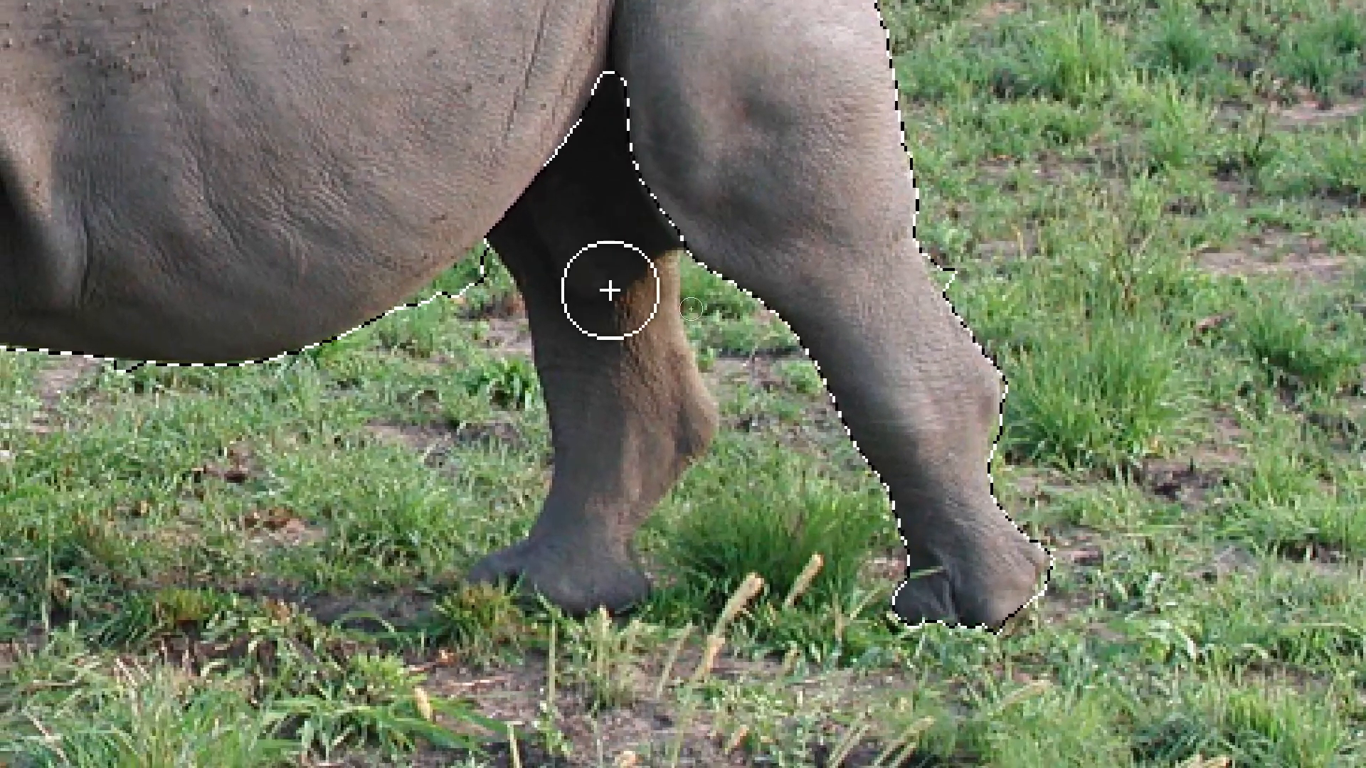
# Add the dark area under the belly, the other hind leg and the front legs to the selection using a smaller brush.
pyautogui.moveTo(483, 459); pyautogui.dragTo(482, 454)
pyautogui.moveTo(605, 270); pyautogui.dragTo(596, 273)
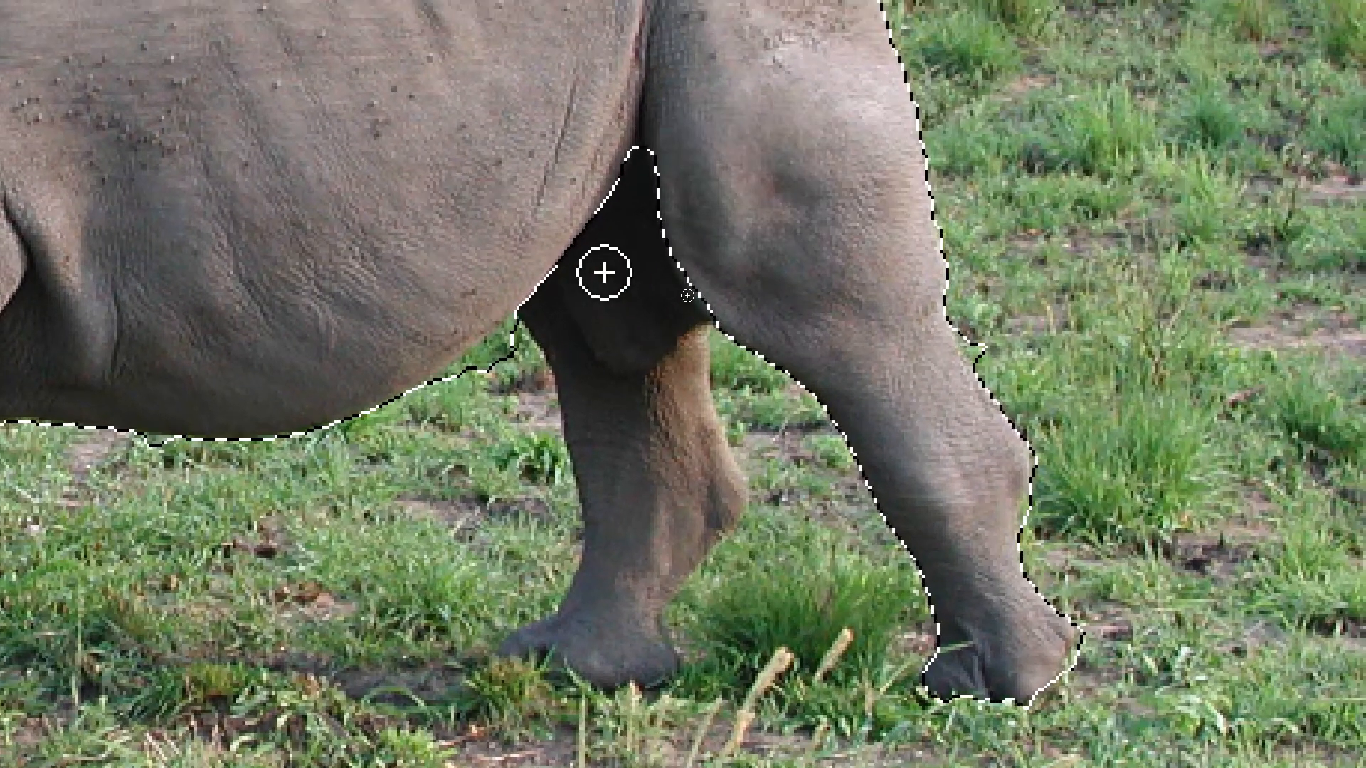
pyautogui.click(626, 269)
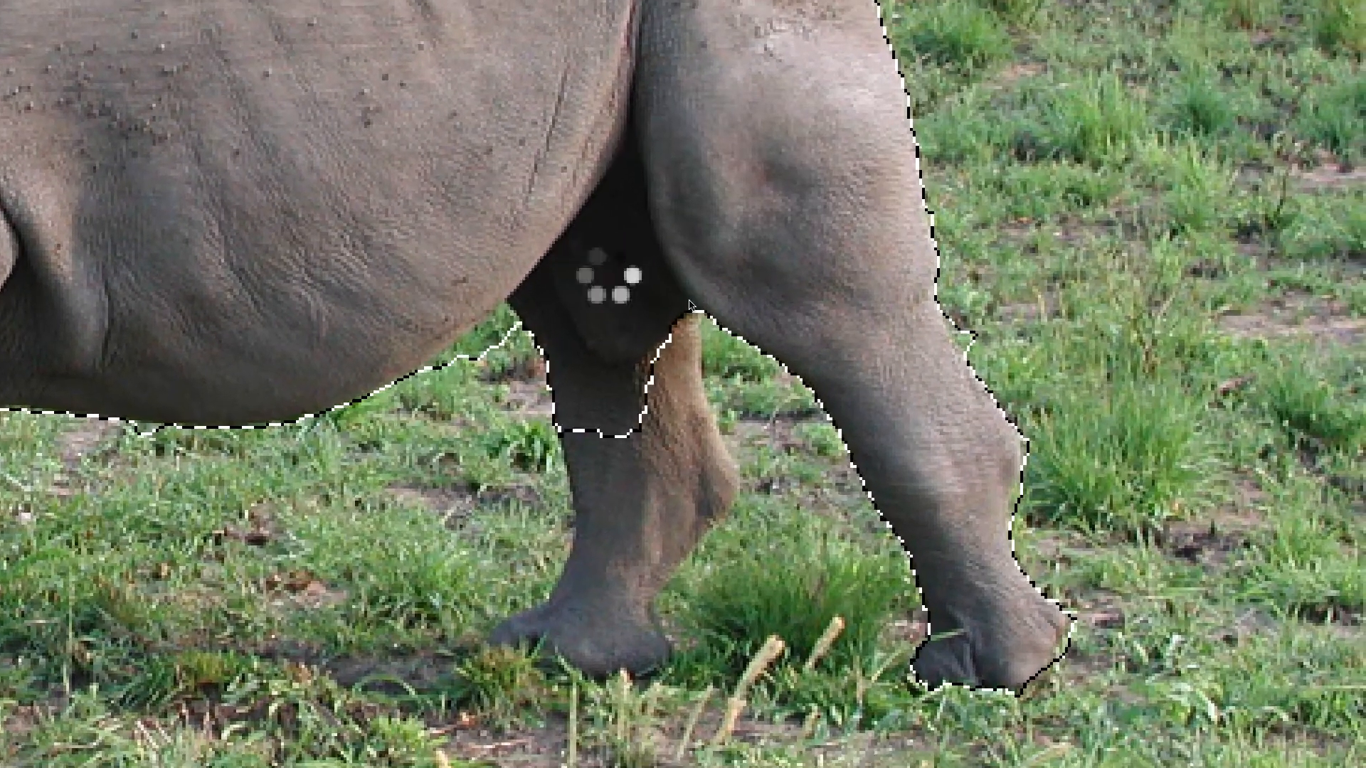
pyautogui.click(668, 438)
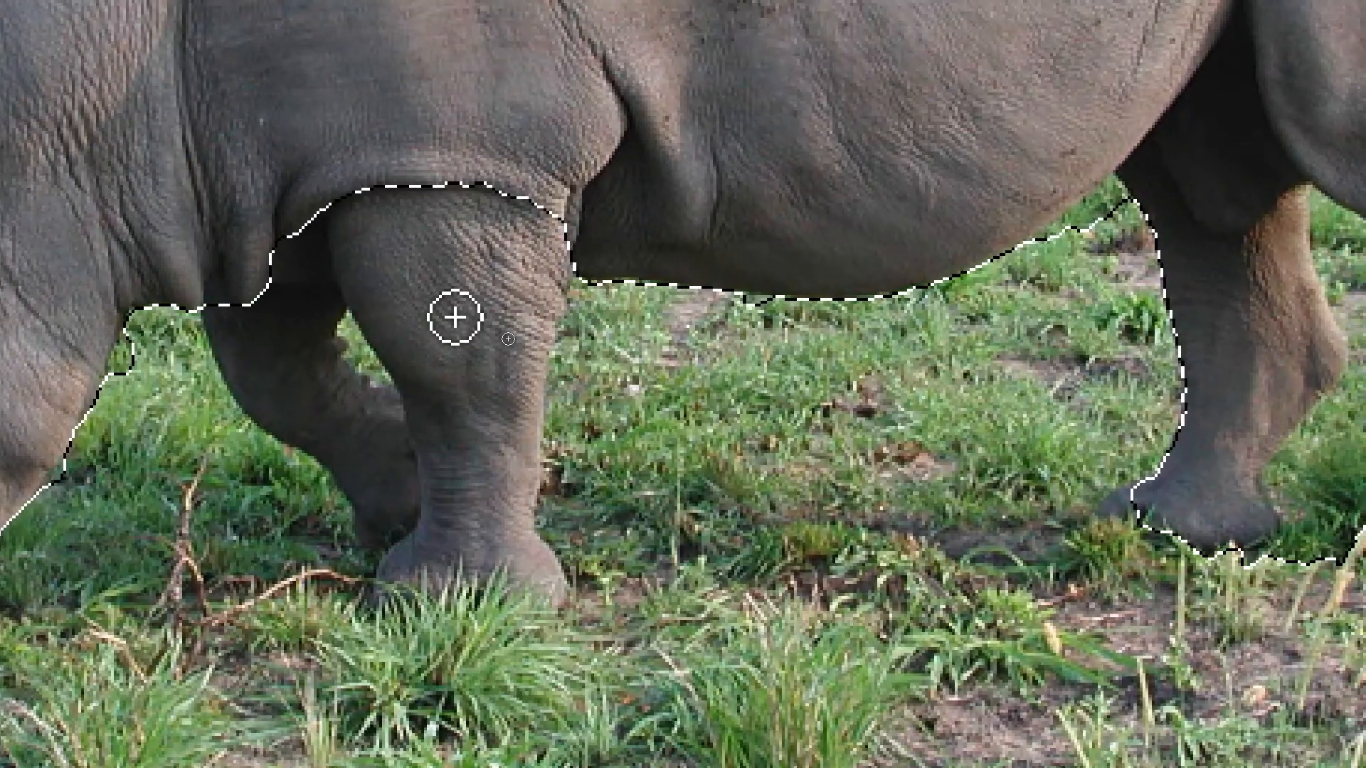
pyautogui.click(456, 318)
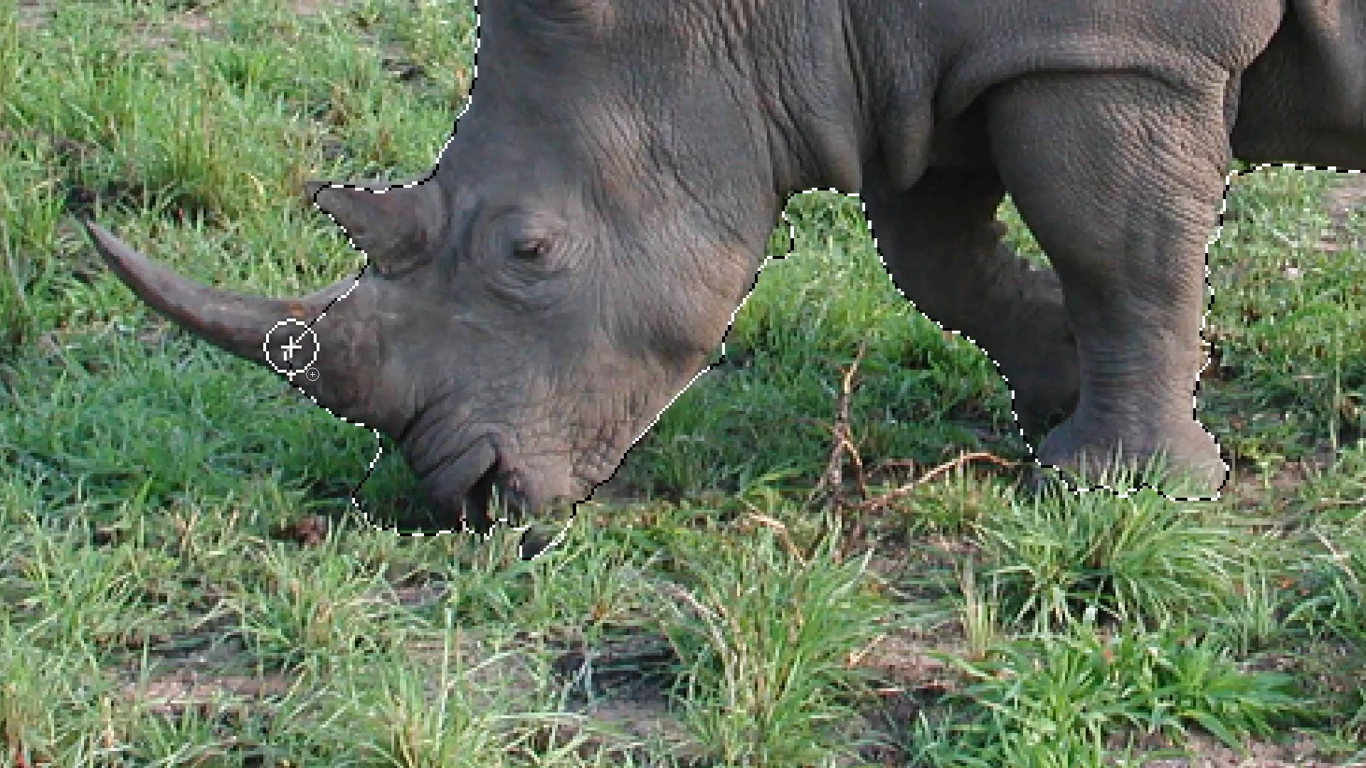
# Add the rhinoceros's long front horn and its far ear to the selection.
pyautogui.moveTo(290, 347); pyautogui.dragTo(283, 343)
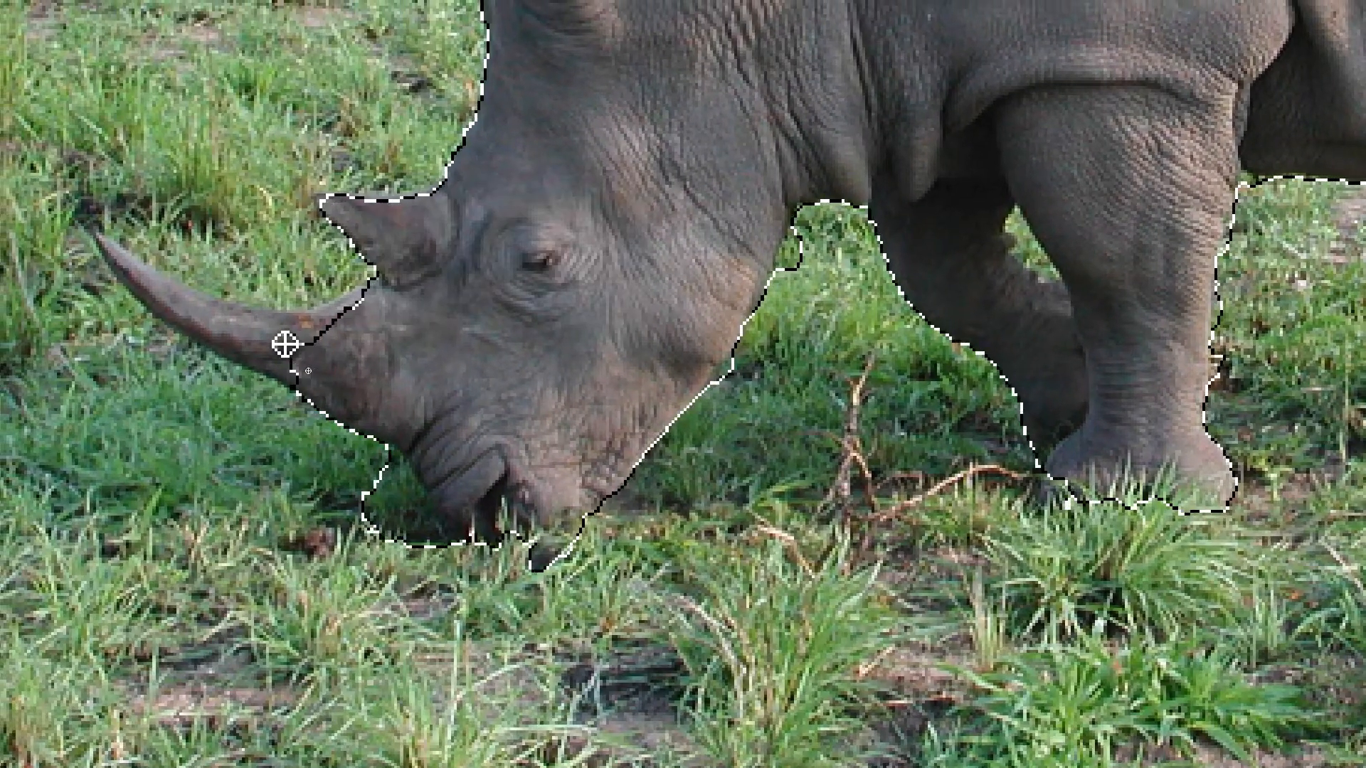
pyautogui.click(273, 335)
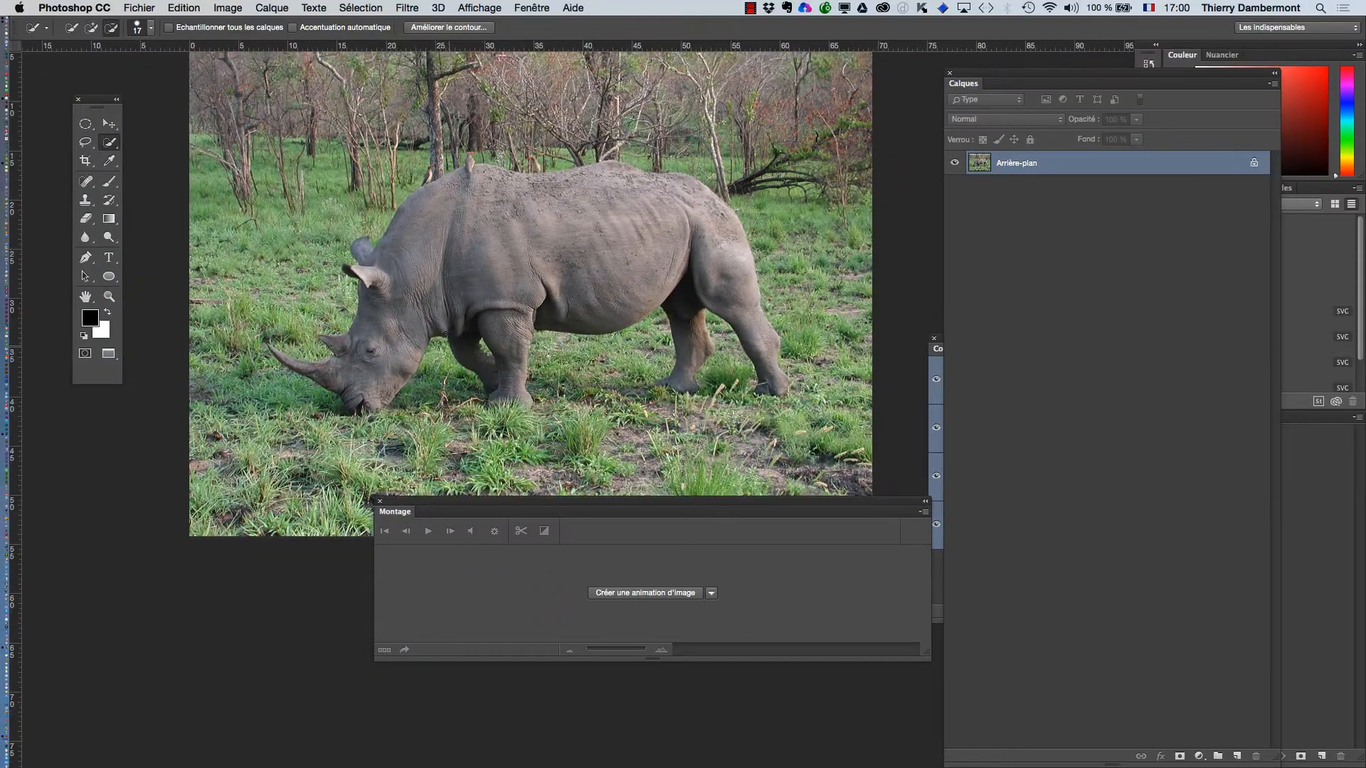
pyautogui.scroll(-2, 445, 334)
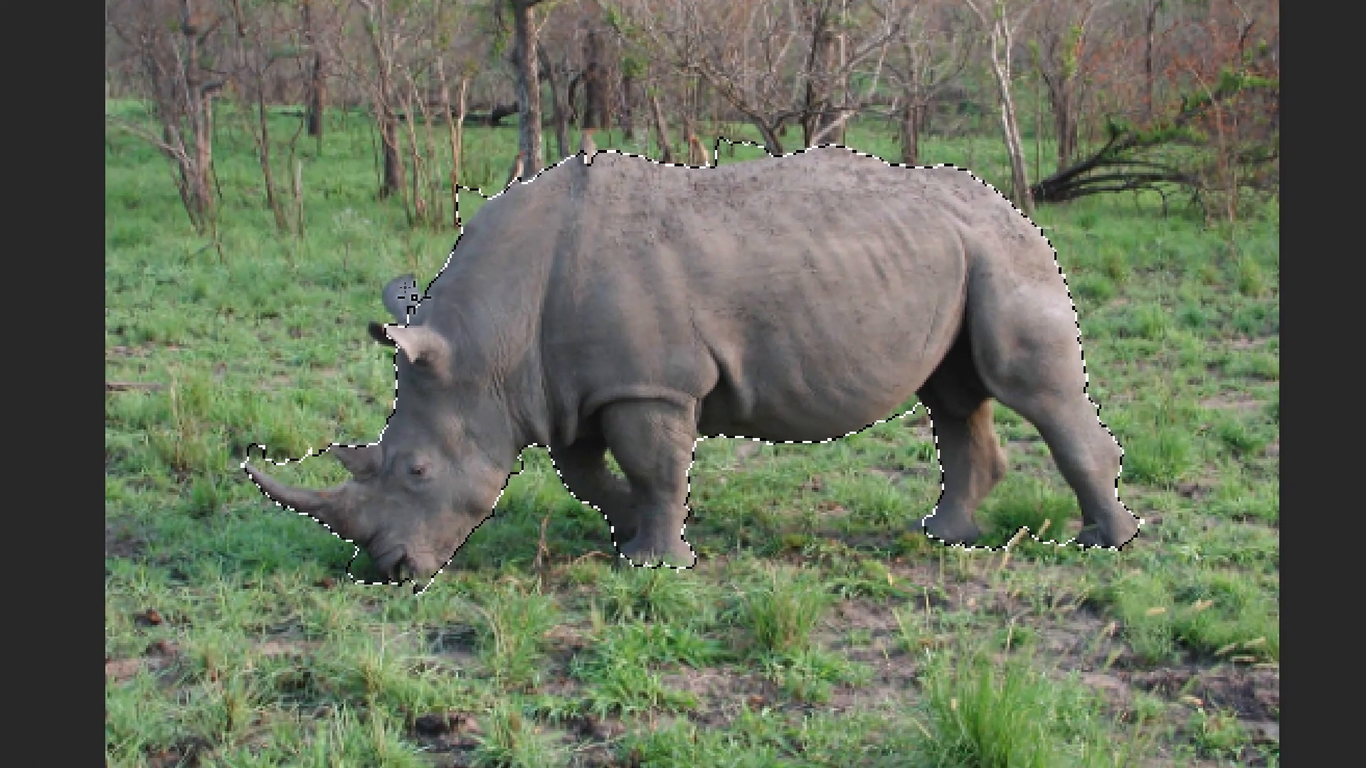
pyautogui.moveTo(412, 296)
pyautogui.mouseDown()
pyautogui.moveTo(426, 295)
pyautogui.moveTo(402, 296)
pyautogui.mouseUp()
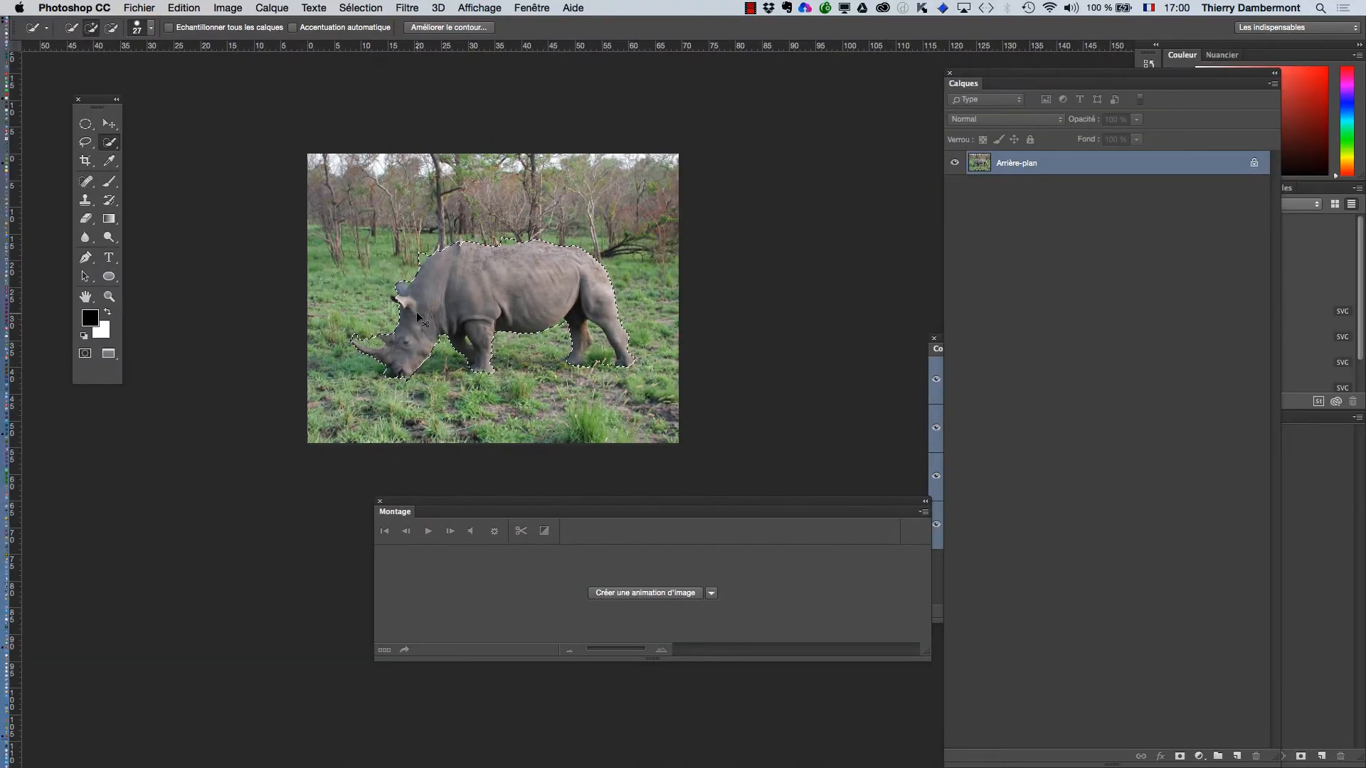
# Examine the selection edge around the hind legs and switch to Firefox to view the original rhinoceros picture.
pyautogui.press('super+Tab')
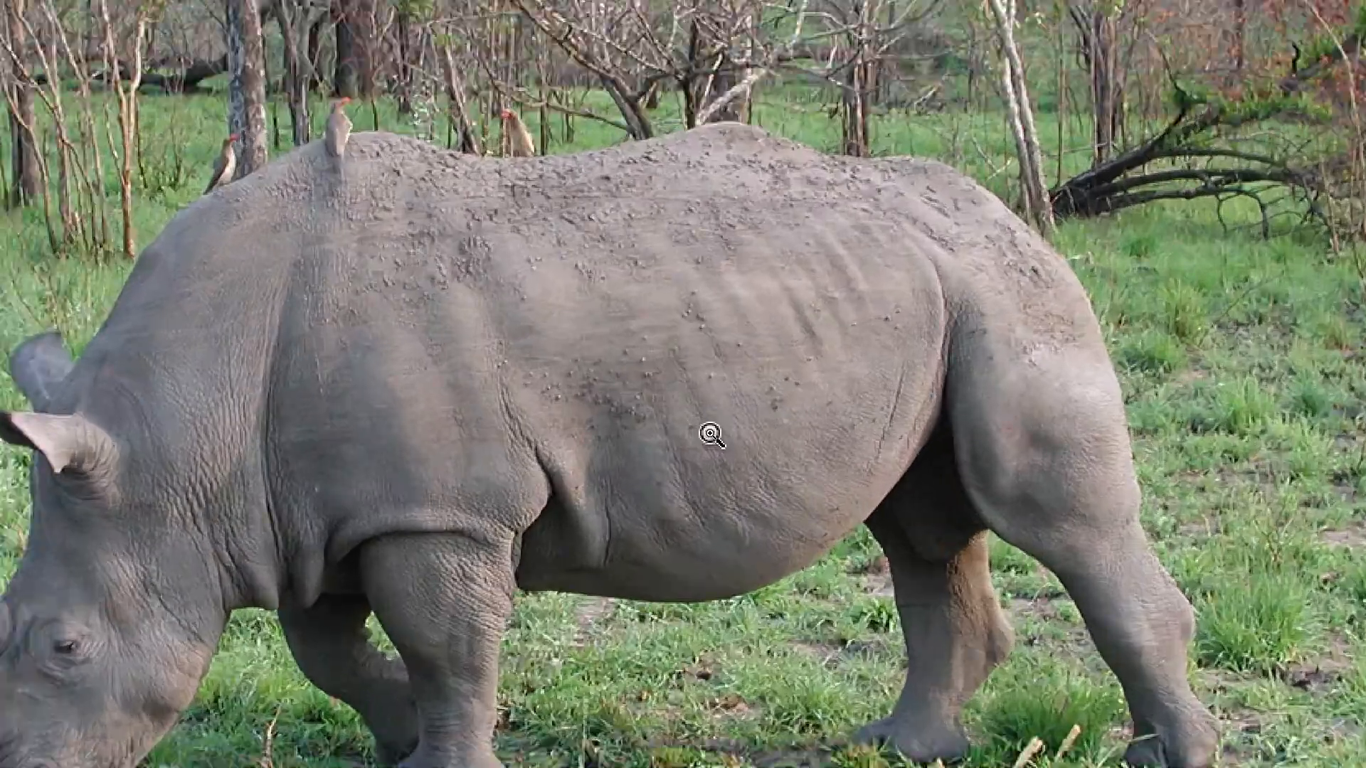
pyautogui.press('super+Tab')
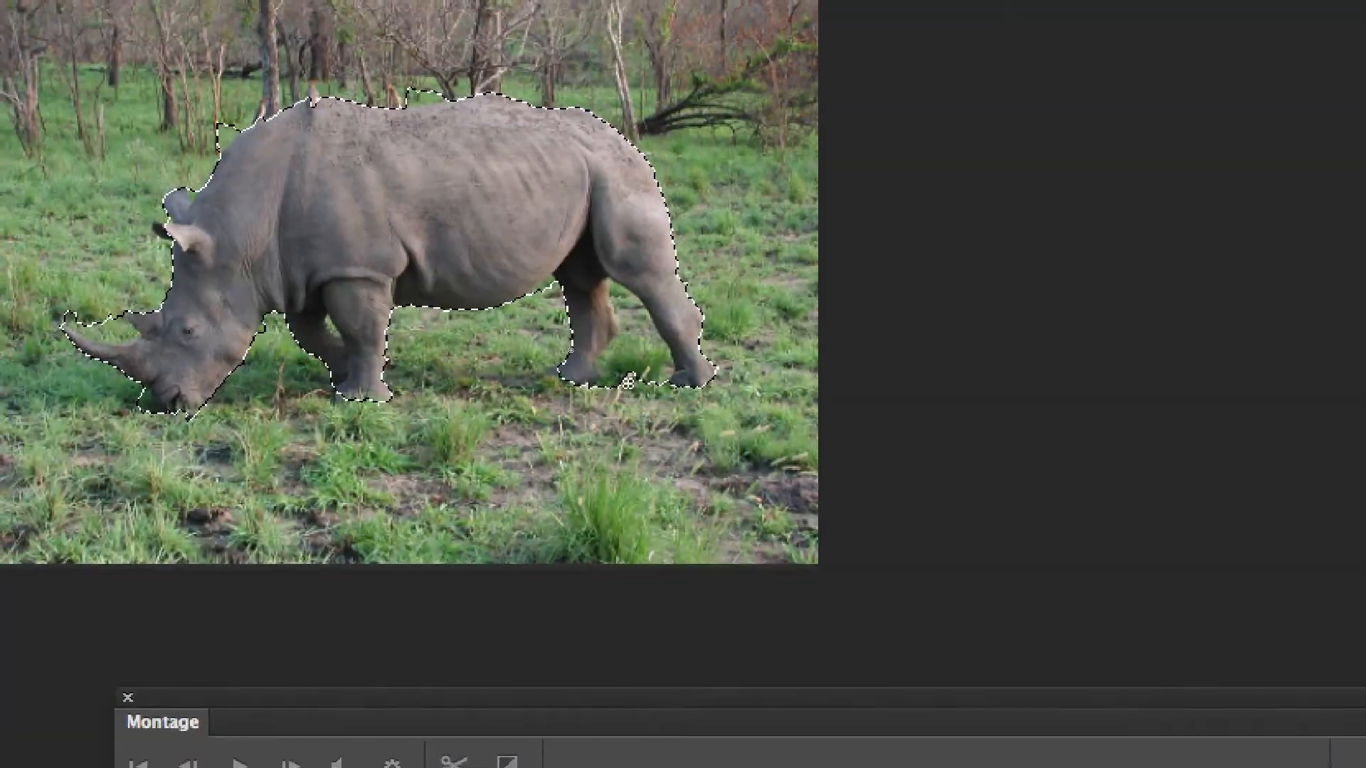
pyautogui.scroll(3, 626, 374)
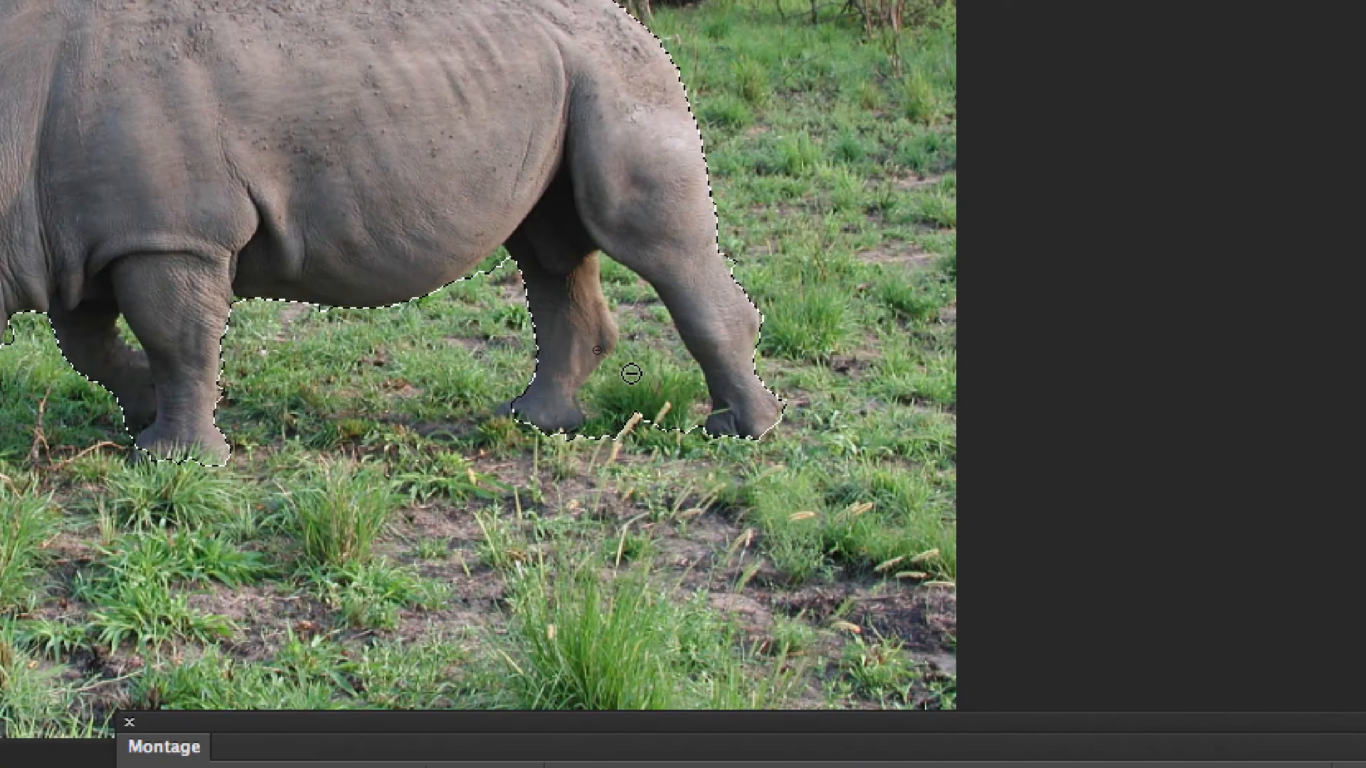
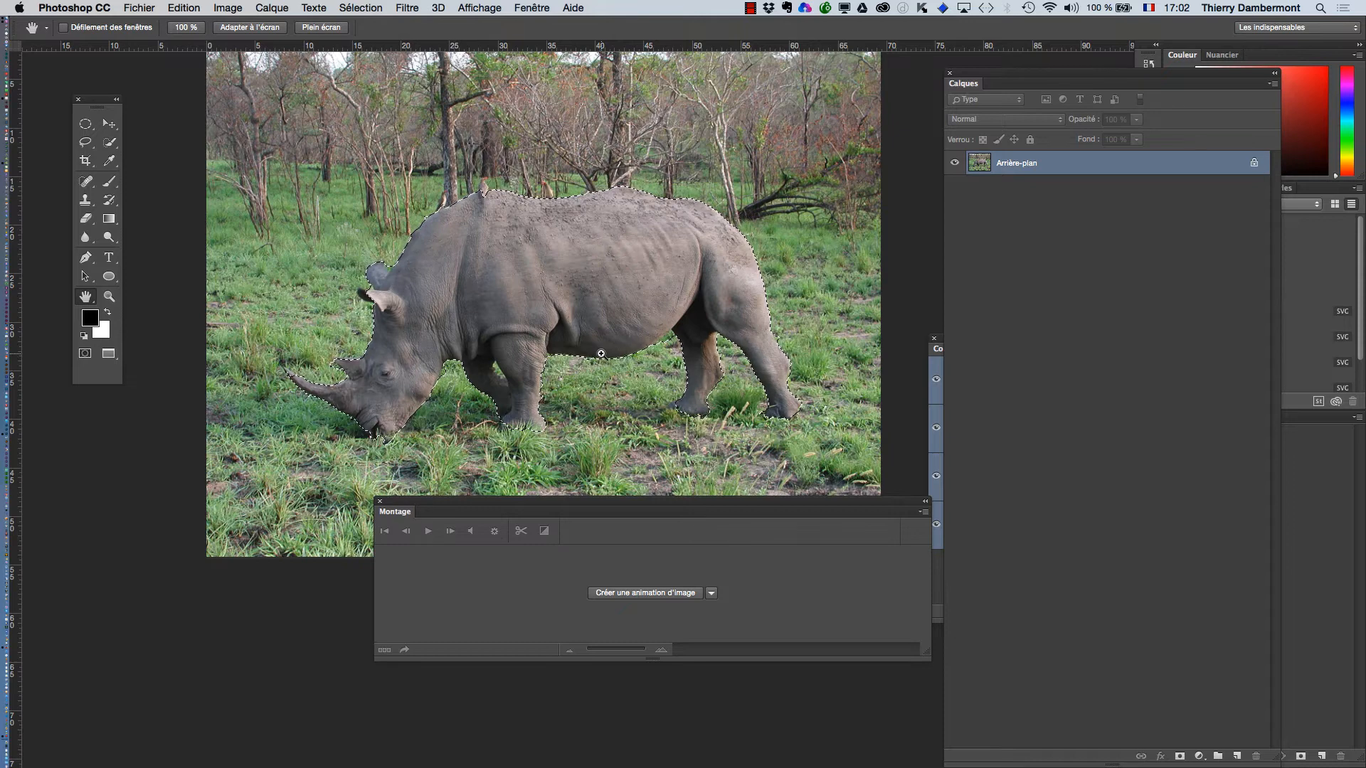
pyautogui.press('super+Tab')
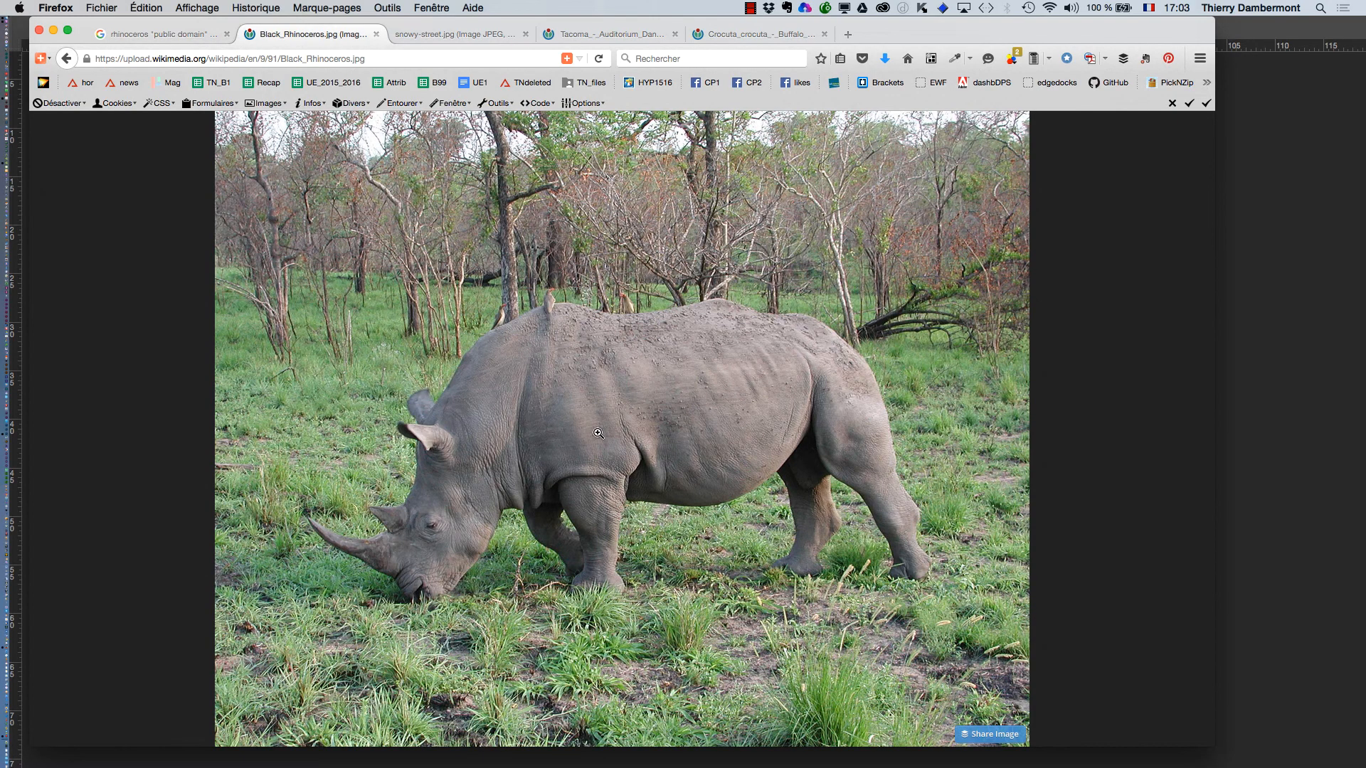
# Minimise the Firefox window and return to the rhinoceros document in Photoshop.
pyautogui.press('super+Tab')
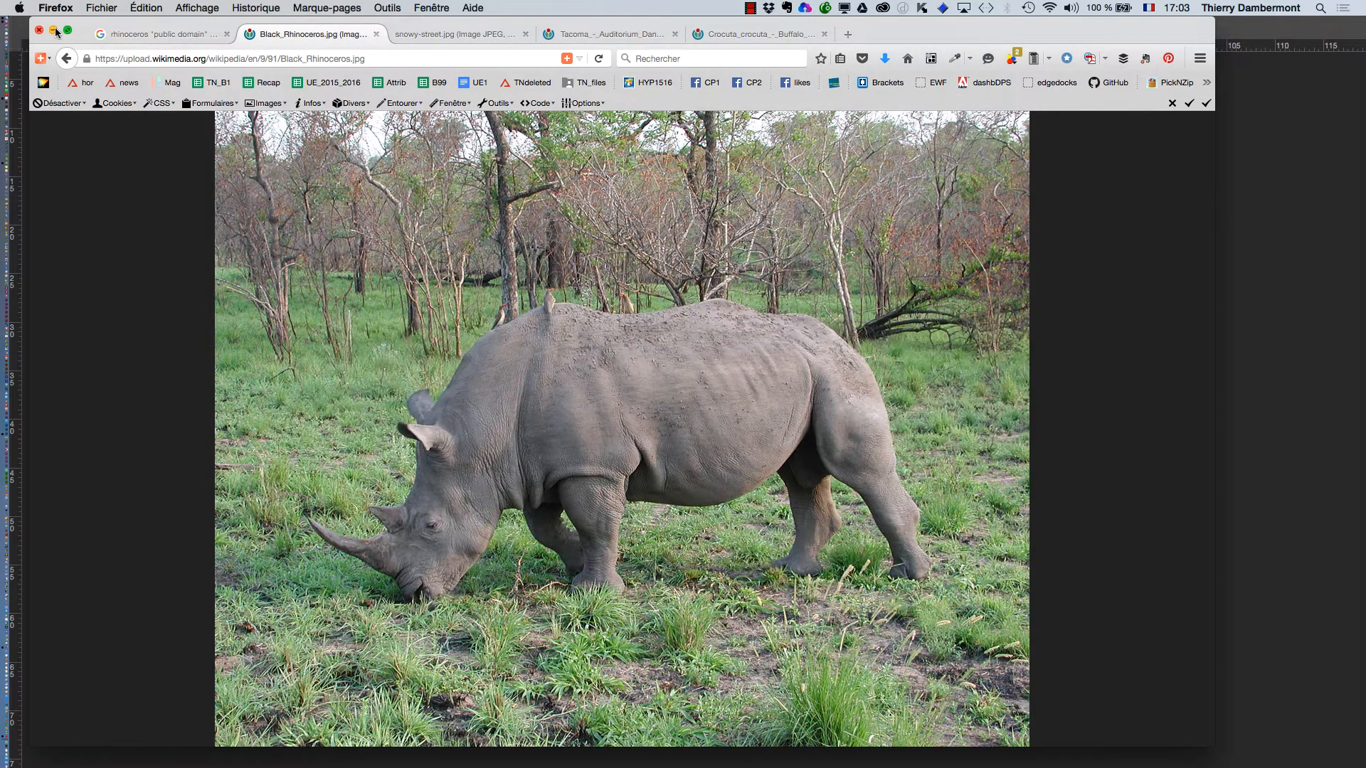
pyautogui.press('super+m')
pyautogui.click(456, 382)
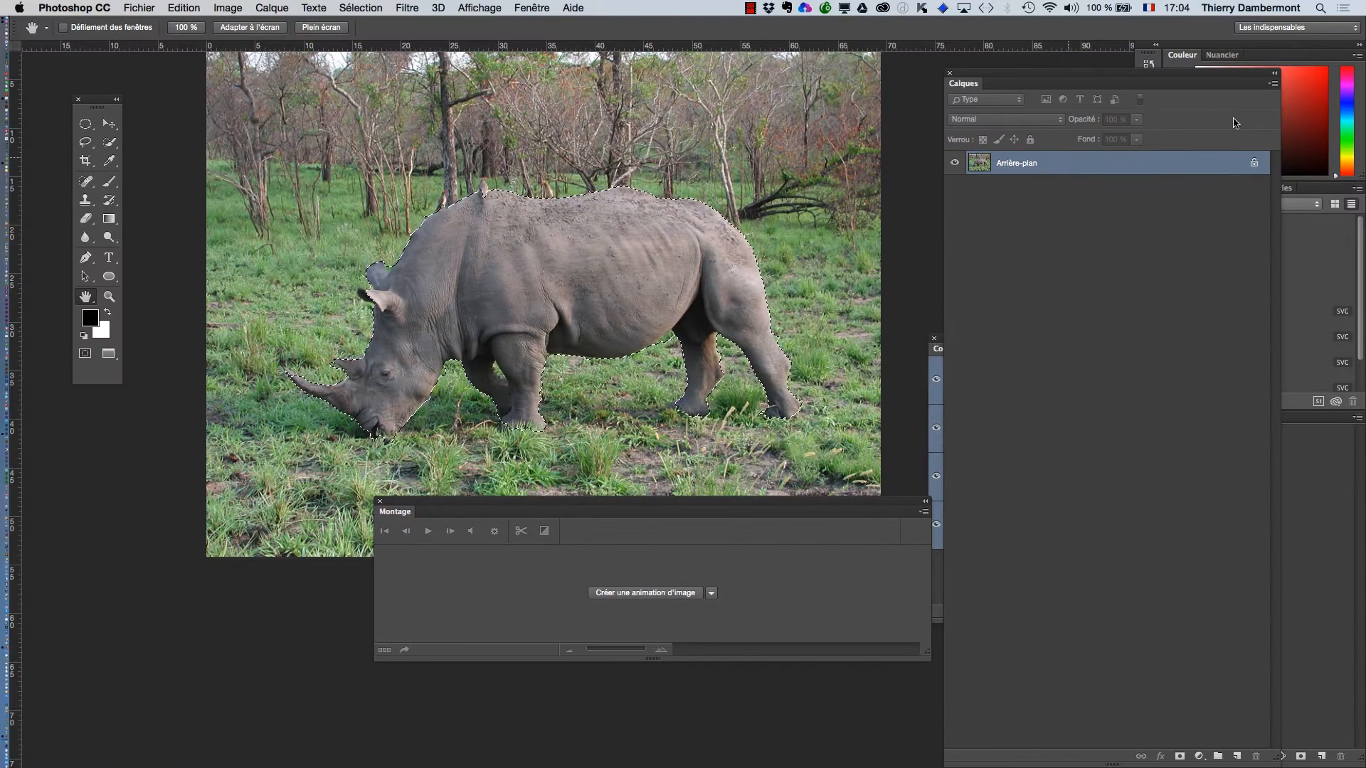
# Set a larger thumbnail size for the Layers panel, then move the panel up and shrink it.
pyautogui.click(1271, 88)
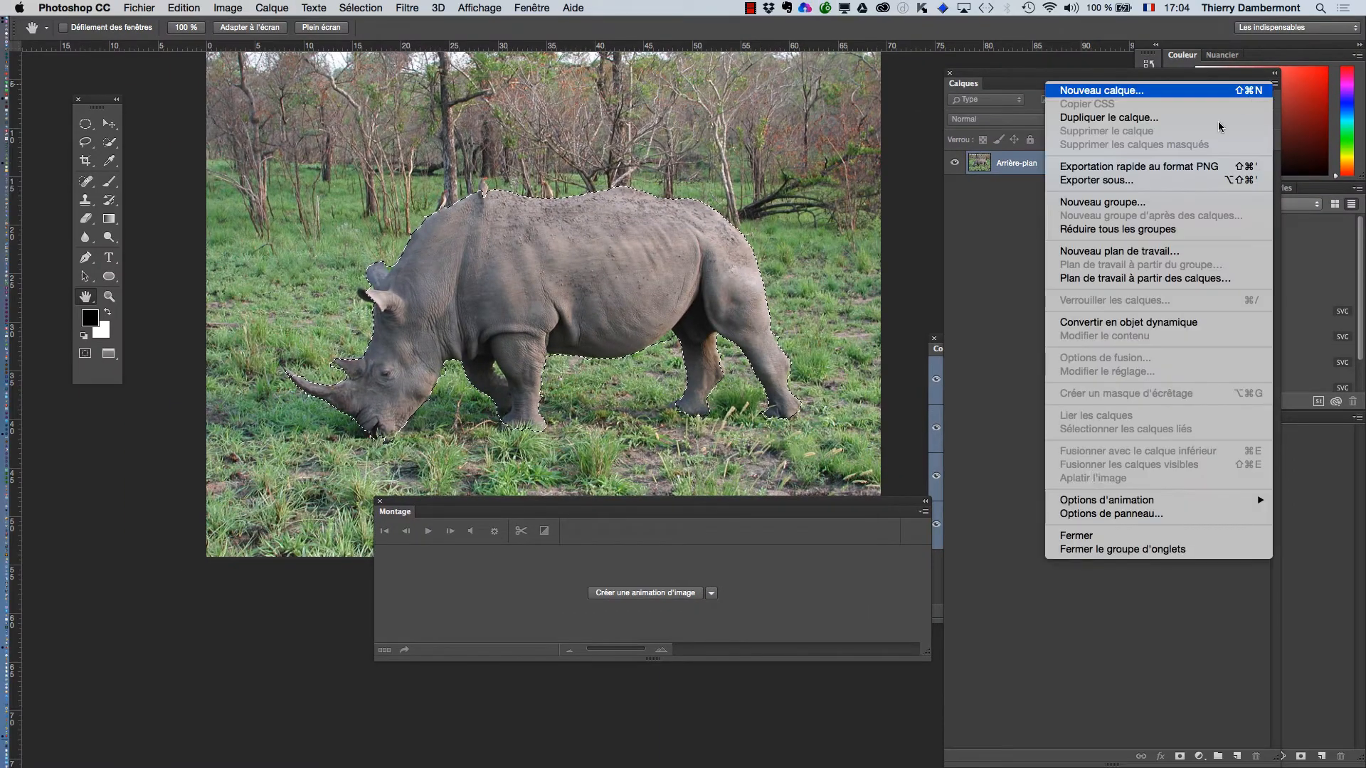
pyautogui.click(1113, 516)
pyautogui.click(517, 363)
pyautogui.click(826, 229)
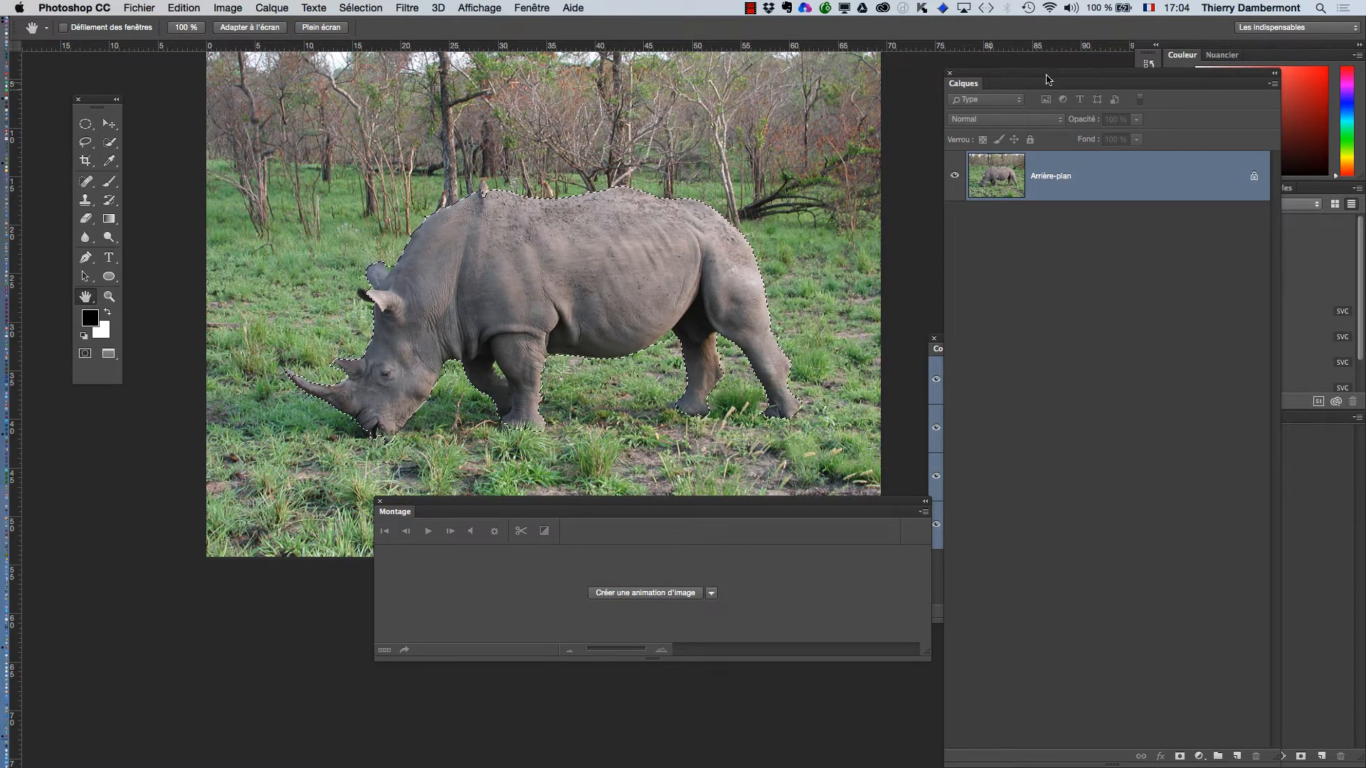
pyautogui.moveTo(1033, 77); pyautogui.dragTo(1019, 57)
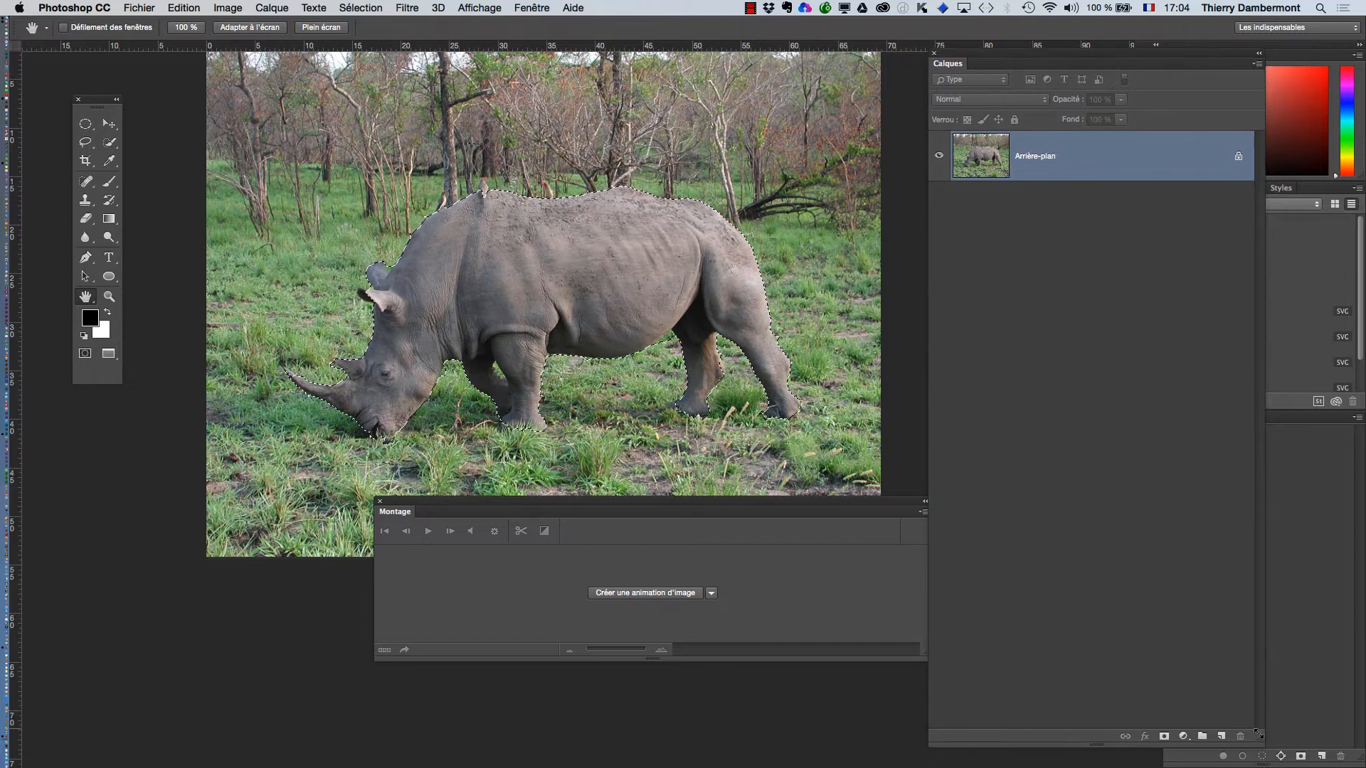
pyautogui.moveTo(1258, 734); pyautogui.dragTo(1104, 228)
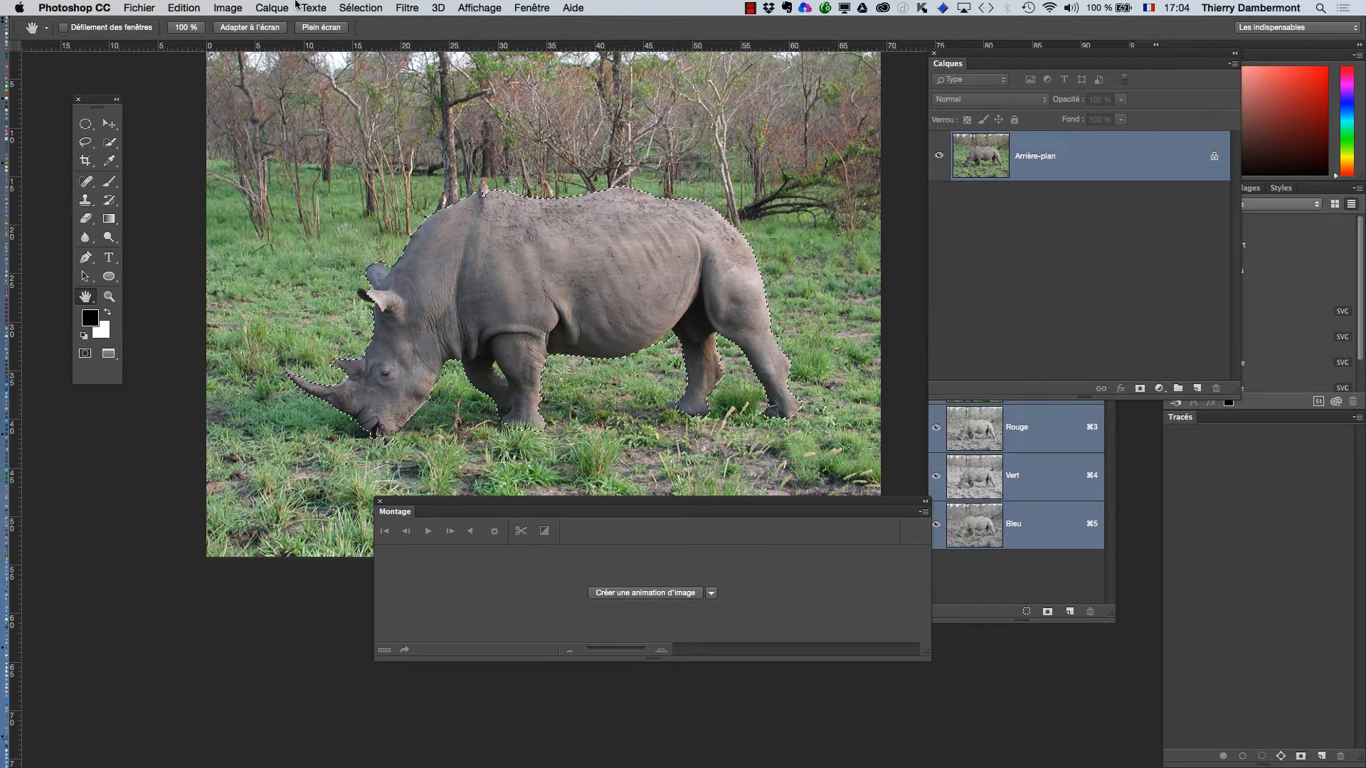
# Add a layer mask to the photo layer that reveals only the selected rhinoceros.
pyautogui.click(272, 8)
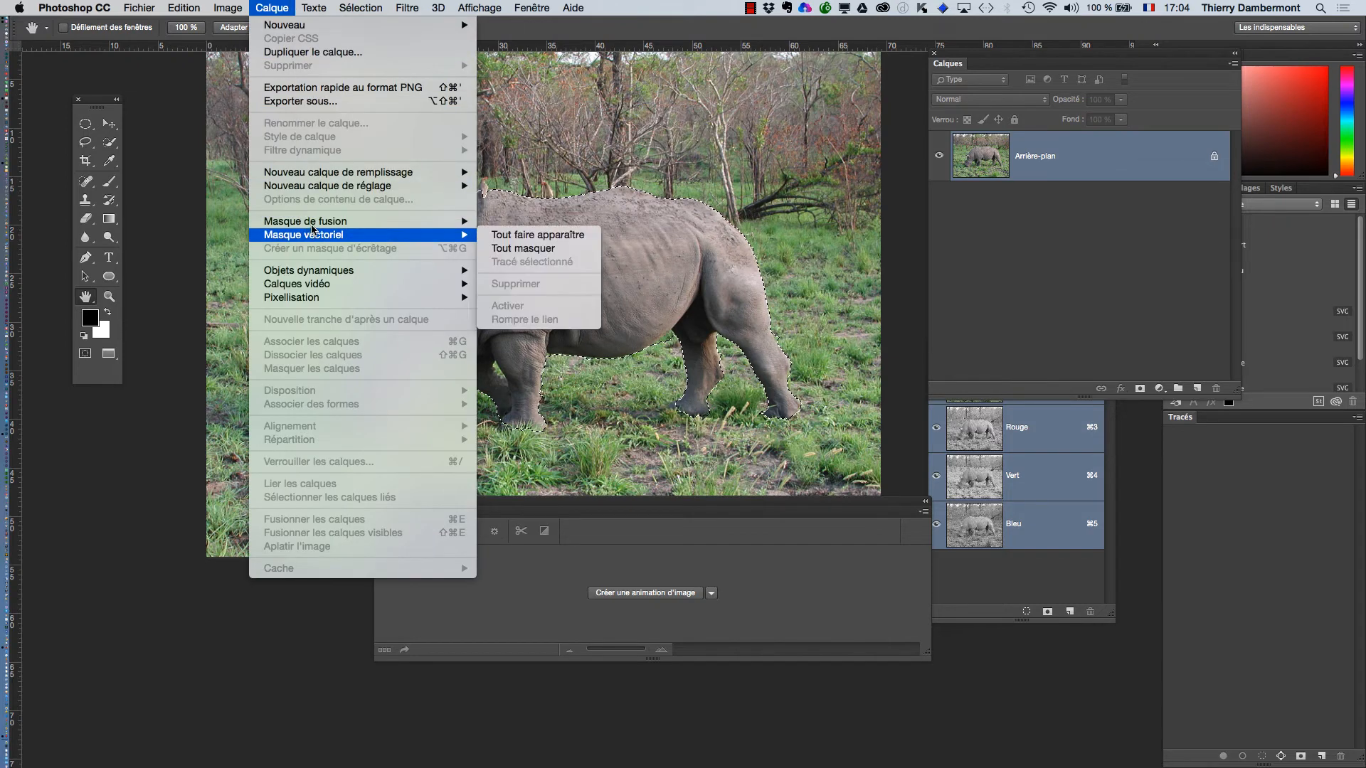
pyautogui.moveTo(320, 226)
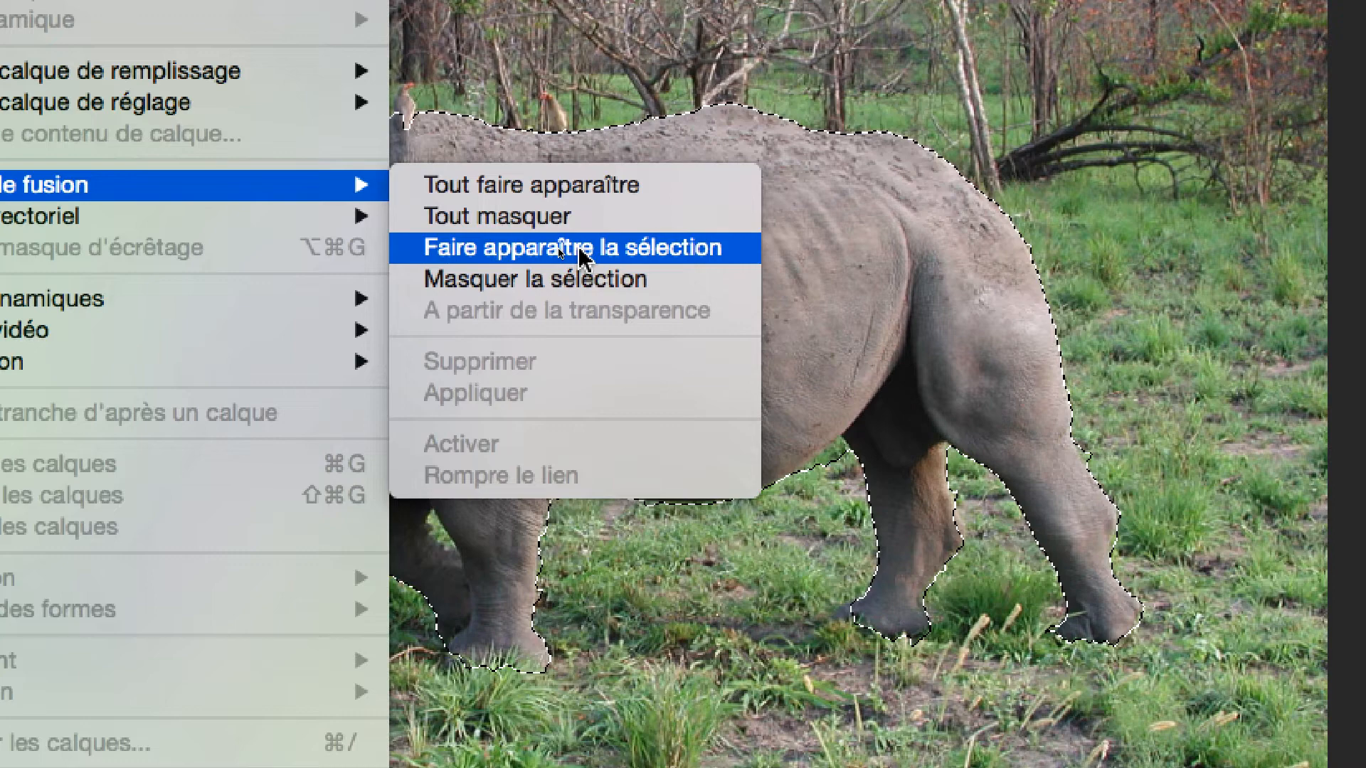
pyautogui.click(582, 250)
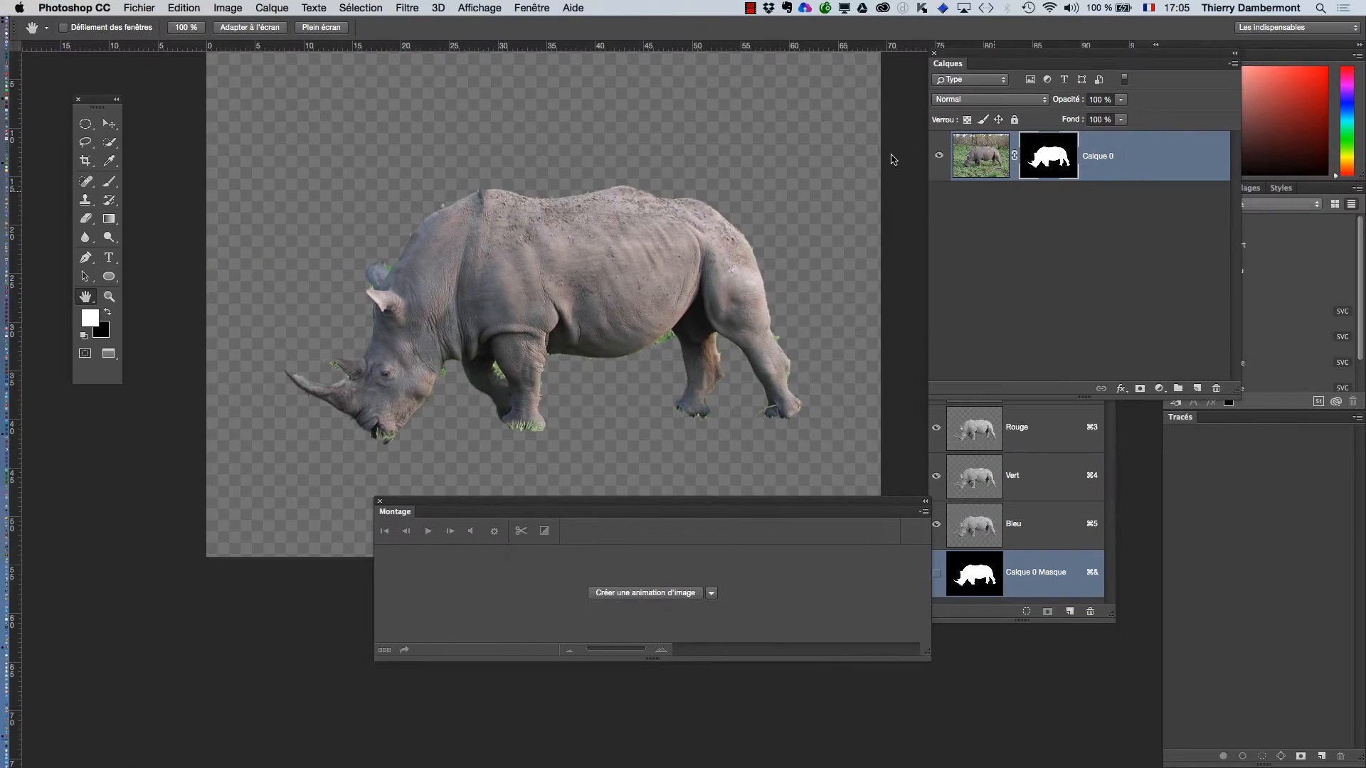
# Show the Calque 0 Masque channel as a coloured overlay and disable the layer mask, with the Layers and Channels panels moved apart.
pyautogui.moveTo(608, 185); pyautogui.dragTo(510, 124)
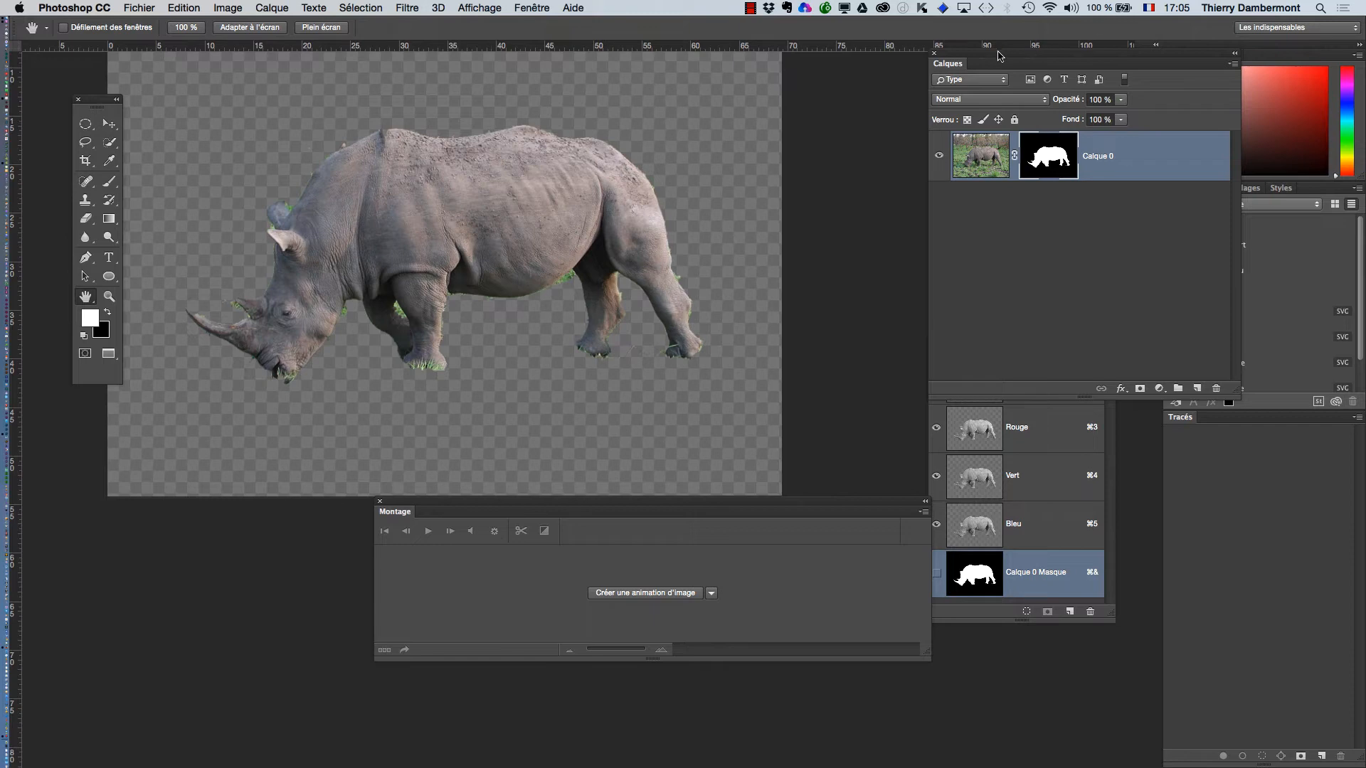
pyautogui.moveTo(998, 55); pyautogui.dragTo(687, 67)
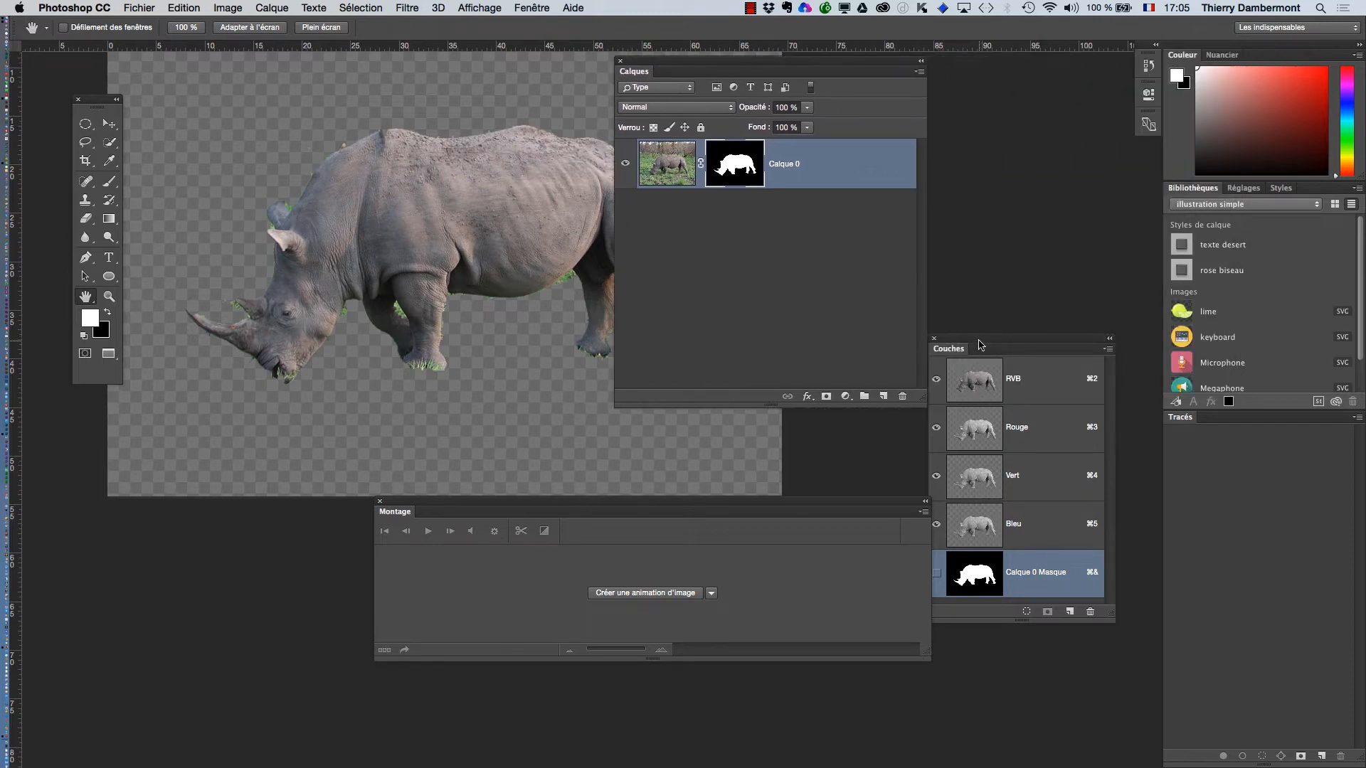
pyautogui.moveTo(979, 345); pyautogui.dragTo(1019, 134)
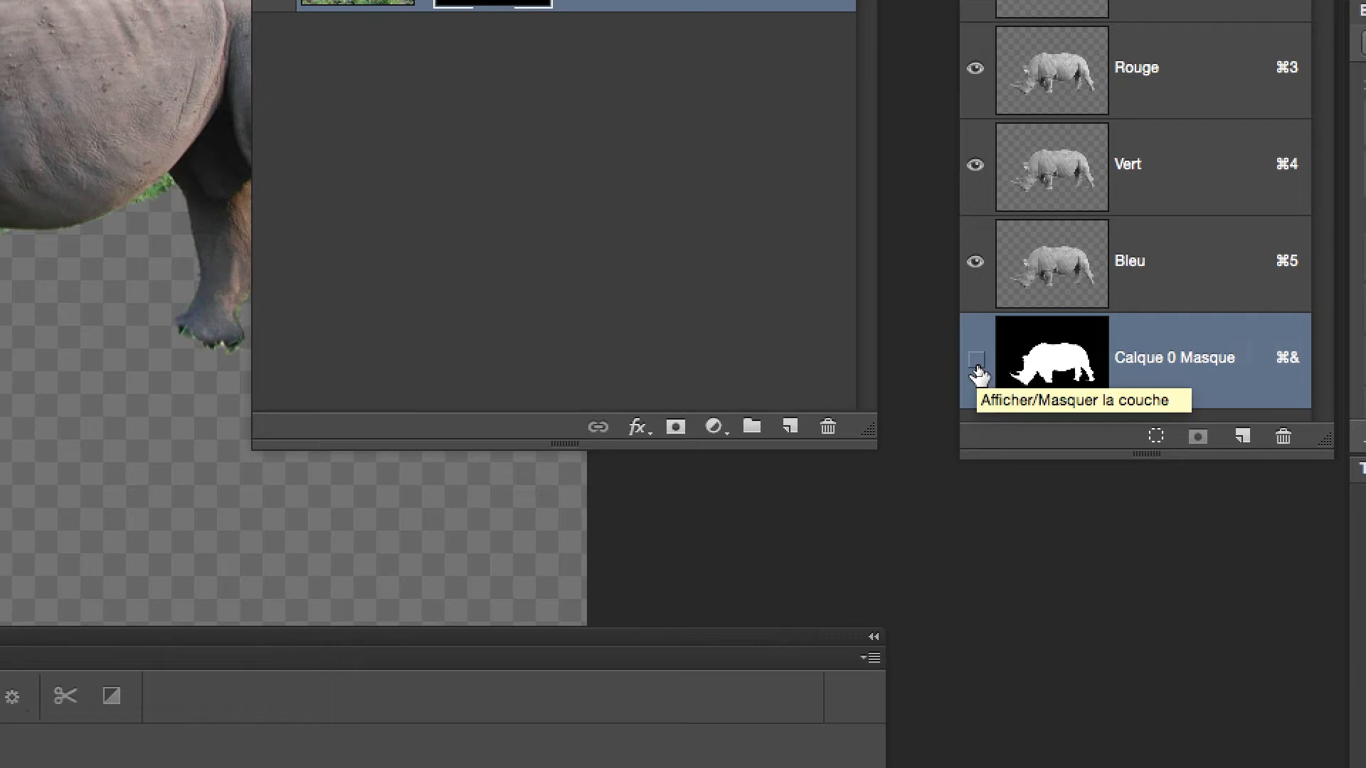
pyautogui.click(976, 363)
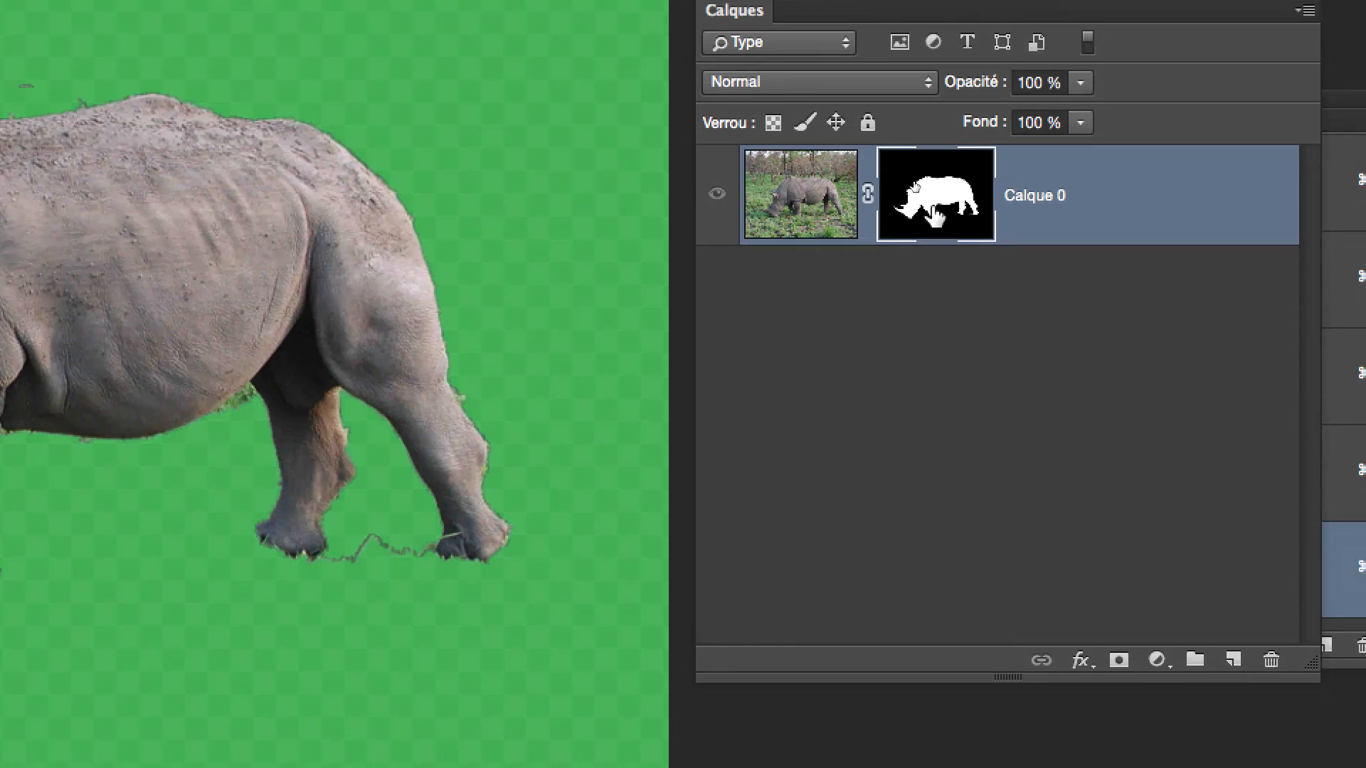
pyautogui.keyDown('shift'); pyautogui.click(934, 214); pyautogui.keyUp('shift')
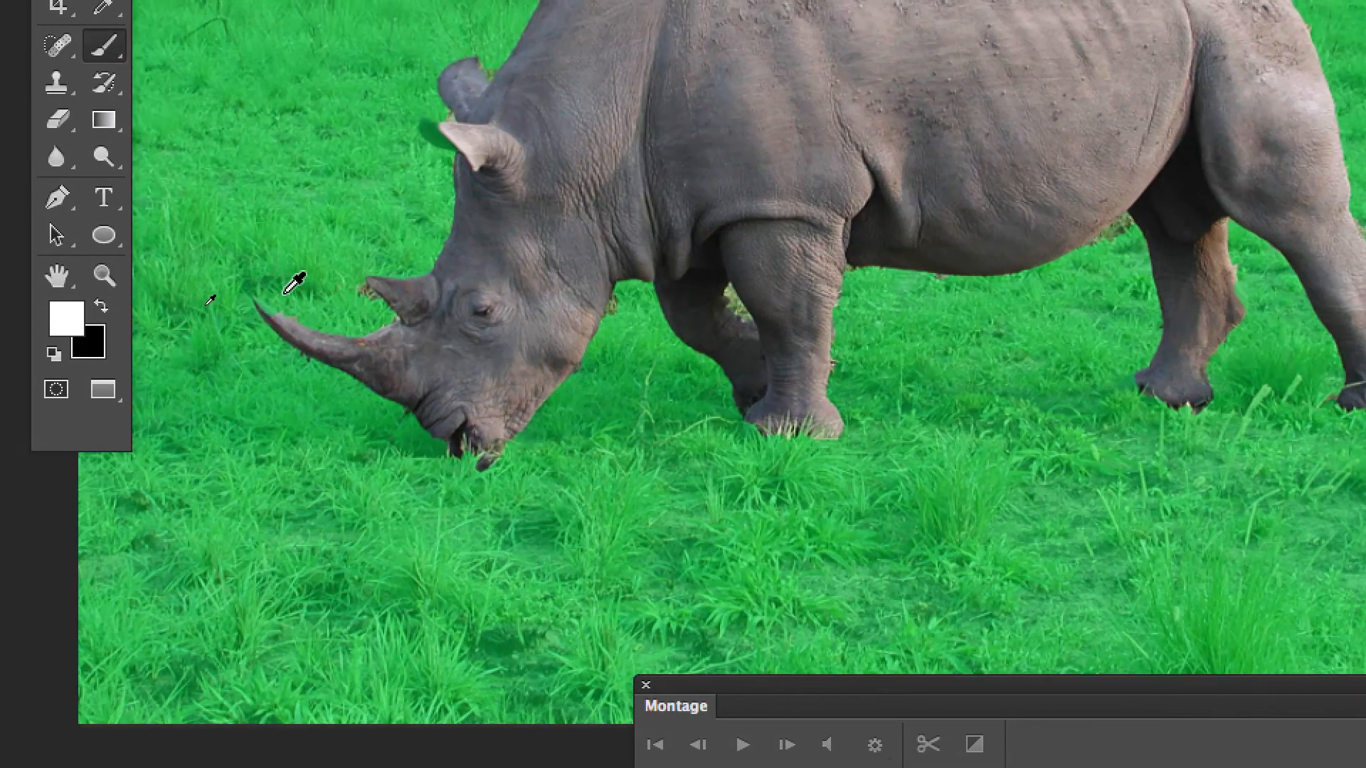
# Paint the mask black over the stray grass beside the small horn and white along the front horn's tip.
pyautogui.scroll(5, 286, 292)
pyautogui.moveTo(394, 311)
pyautogui.mouseDown()
pyautogui.moveTo(368, 307)
pyautogui.moveTo(369, 339)
pyautogui.moveTo(306, 493)
pyautogui.moveTo(295, 488)
pyautogui.mouseUp()
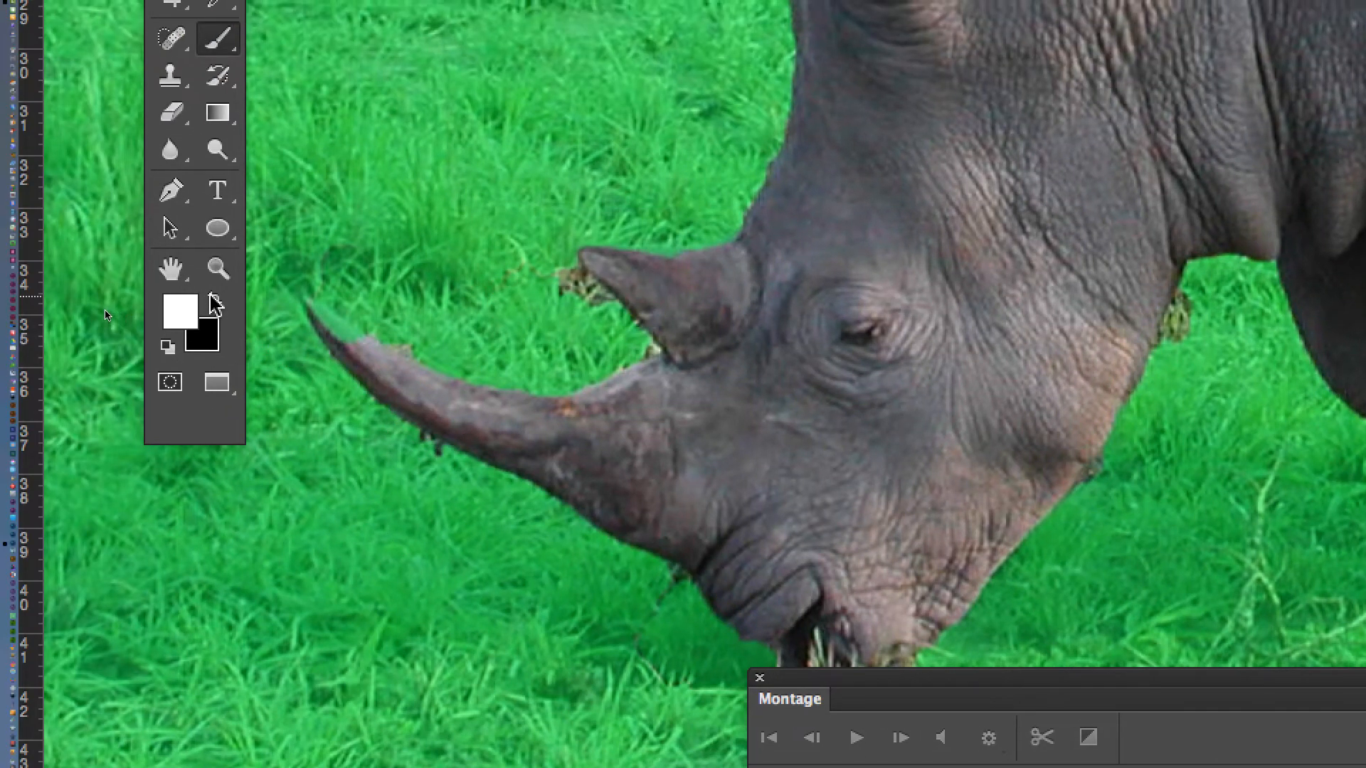
pyautogui.click(162, 258)
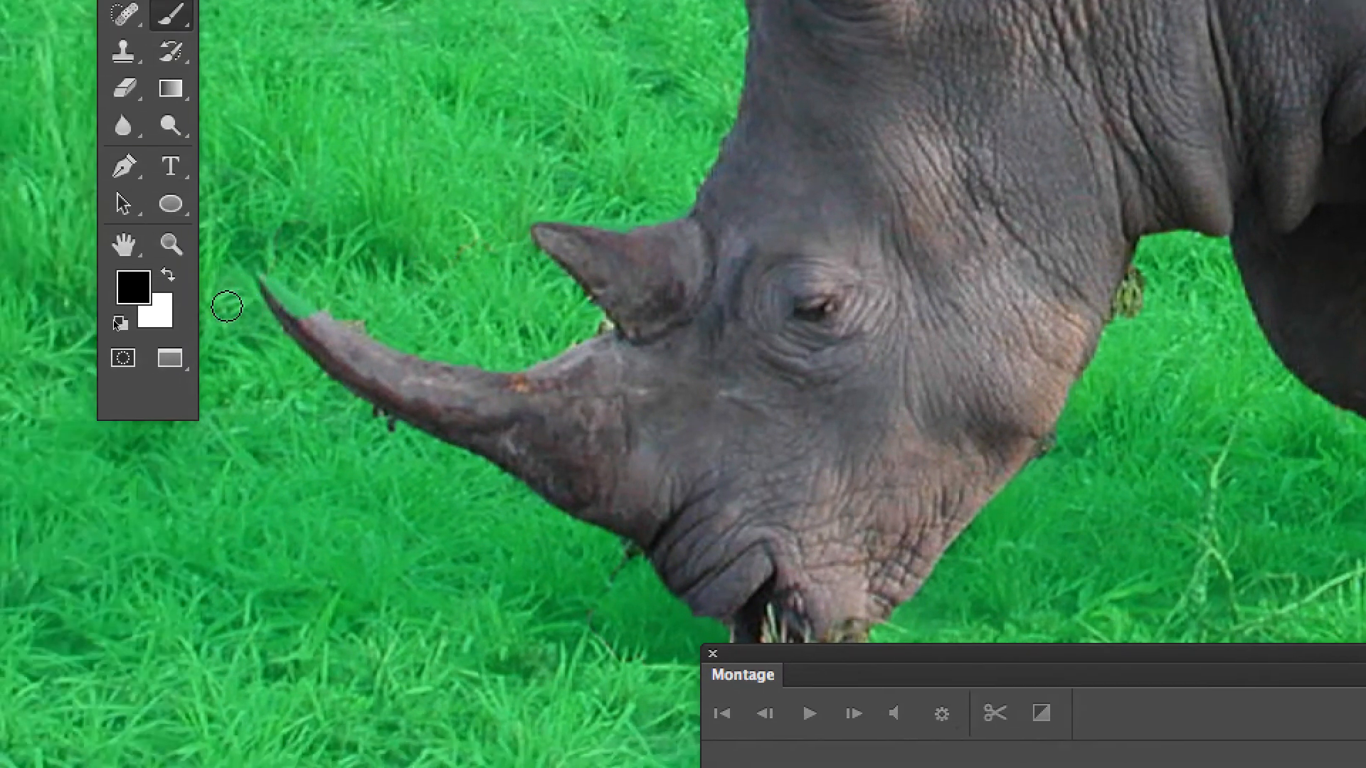
pyautogui.click(168, 275)
pyautogui.moveTo(285, 323); pyautogui.dragTo(249, 312)
pyautogui.scroll(4, 248, 311)
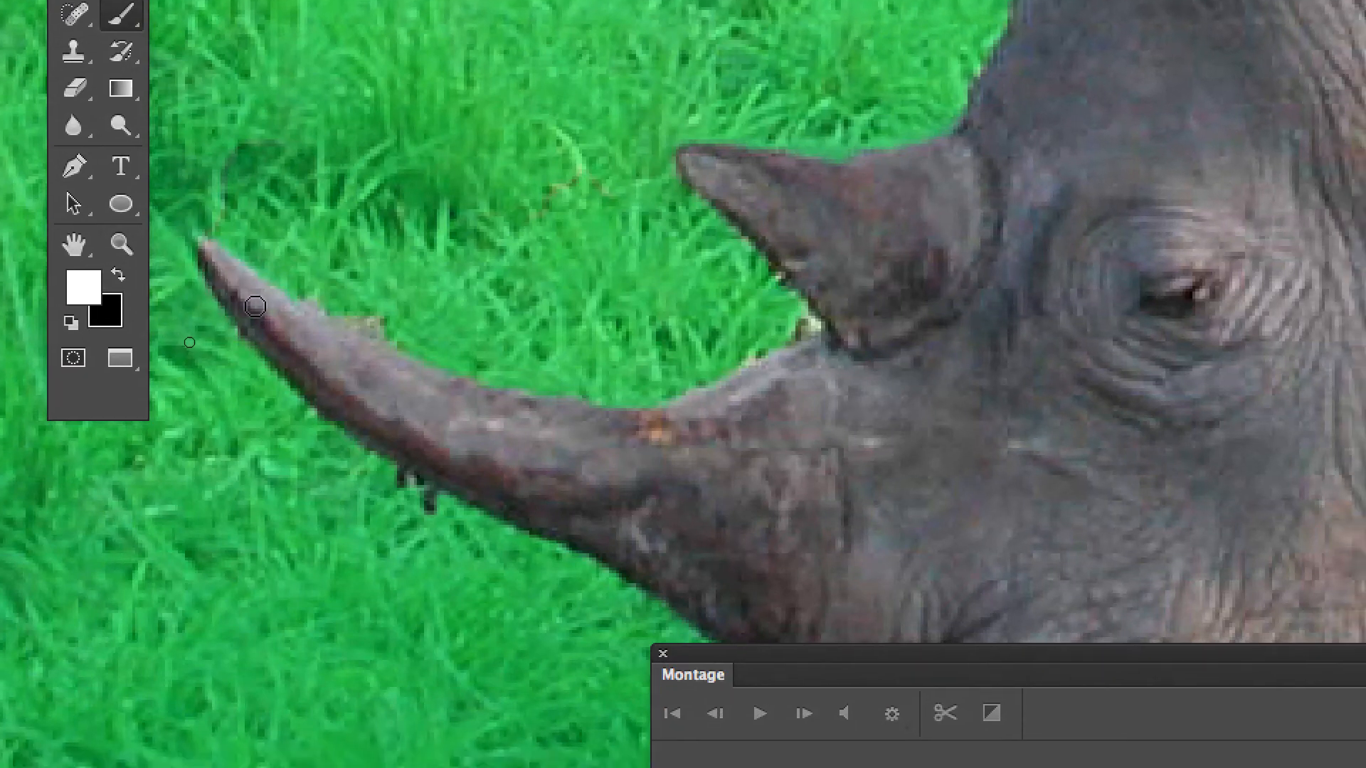
pyautogui.scroll(-1, 313, 363)
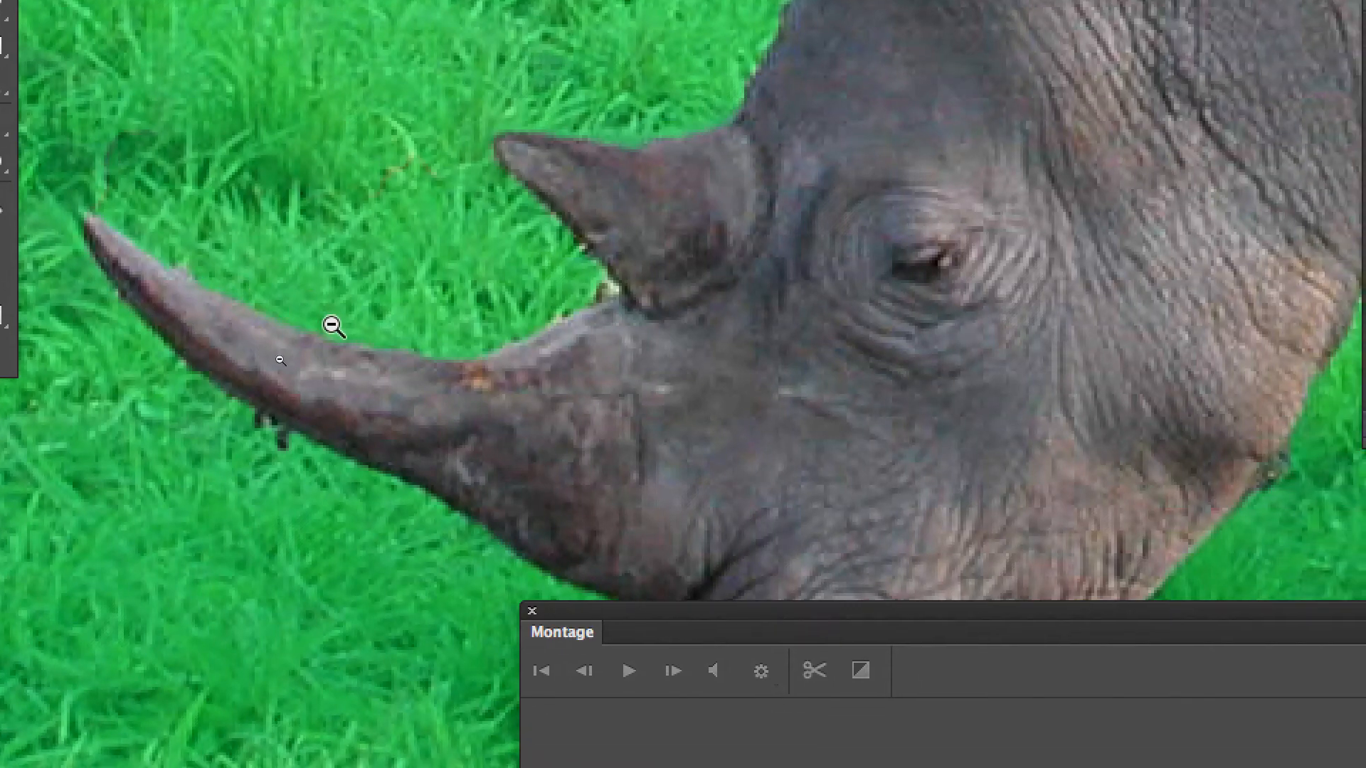
pyautogui.keyDown('alt'); pyautogui.click(333, 326); pyautogui.keyUp('alt')
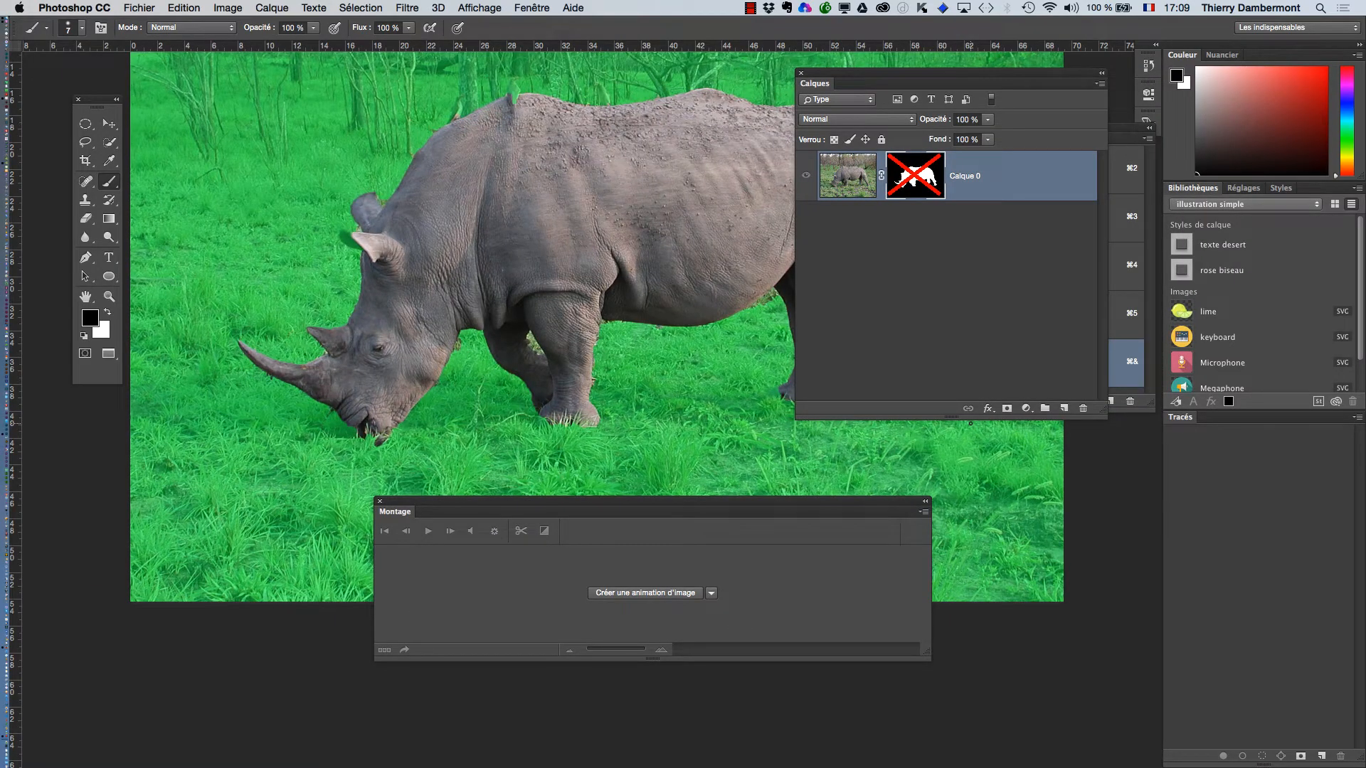
# Paint white on the mask over the two birds on the rhinoceros's neck and shoulder to include them in the cutout.
pyautogui.moveTo(874, 79); pyautogui.dragTo(844, 71)
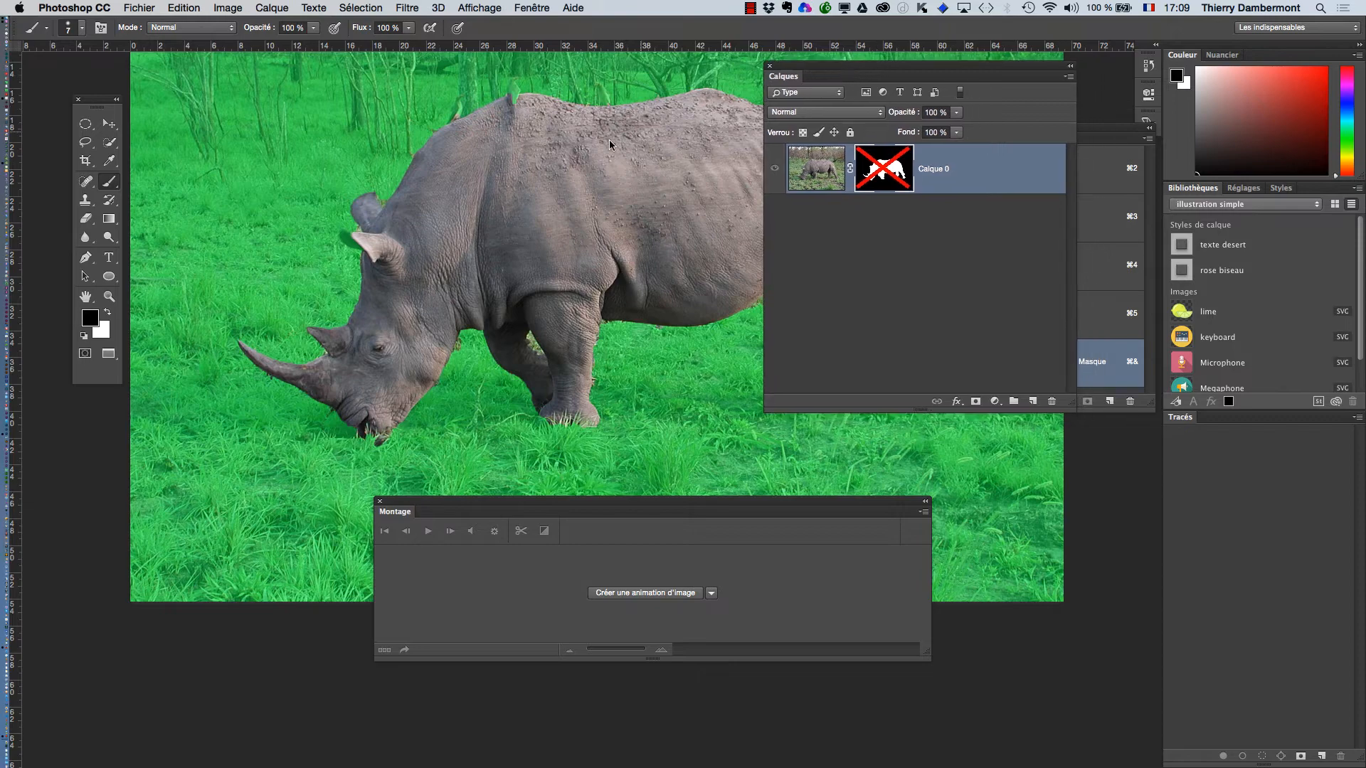
pyautogui.keyDown('alt'); pyautogui.click(594, 163); pyautogui.keyUp('alt')
pyautogui.keyDown('super'); pyautogui.click(567, 124); pyautogui.keyUp('super')
pyautogui.keyDown('super'); pyautogui.click(567, 123); pyautogui.keyUp('super')
pyautogui.keyDown('super'); pyautogui.click(567, 124); pyautogui.keyUp('super')
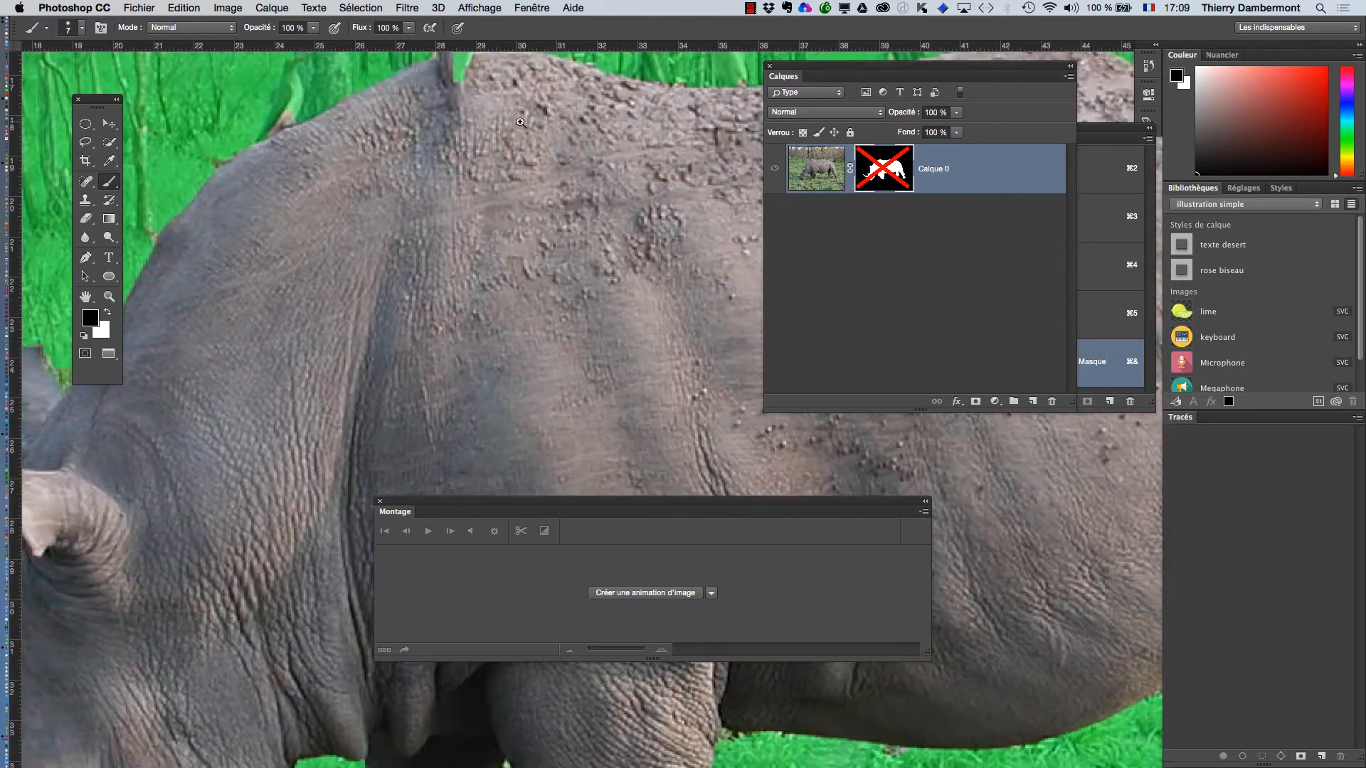
pyautogui.moveTo(511, 123); pyautogui.dragTo(497, 266)
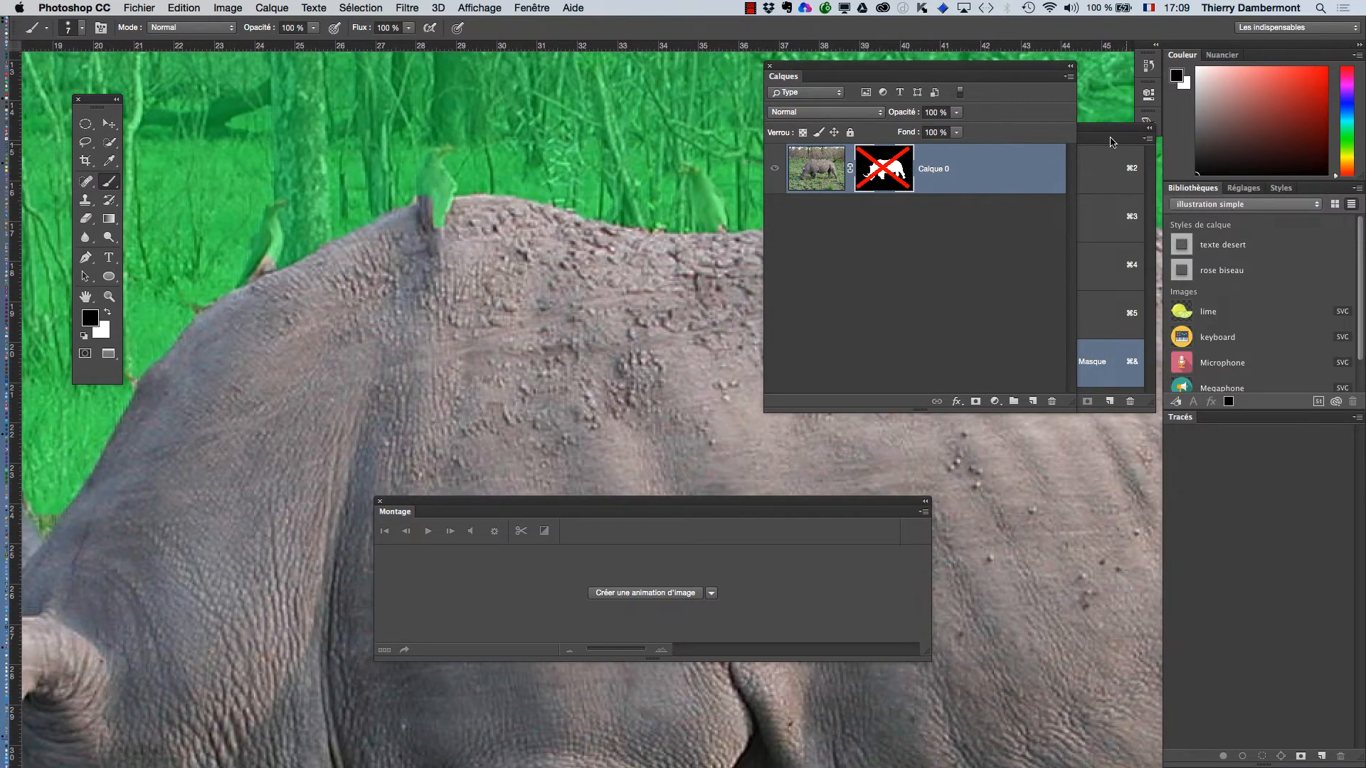
pyautogui.moveTo(1113, 142); pyautogui.dragTo(682, 146)
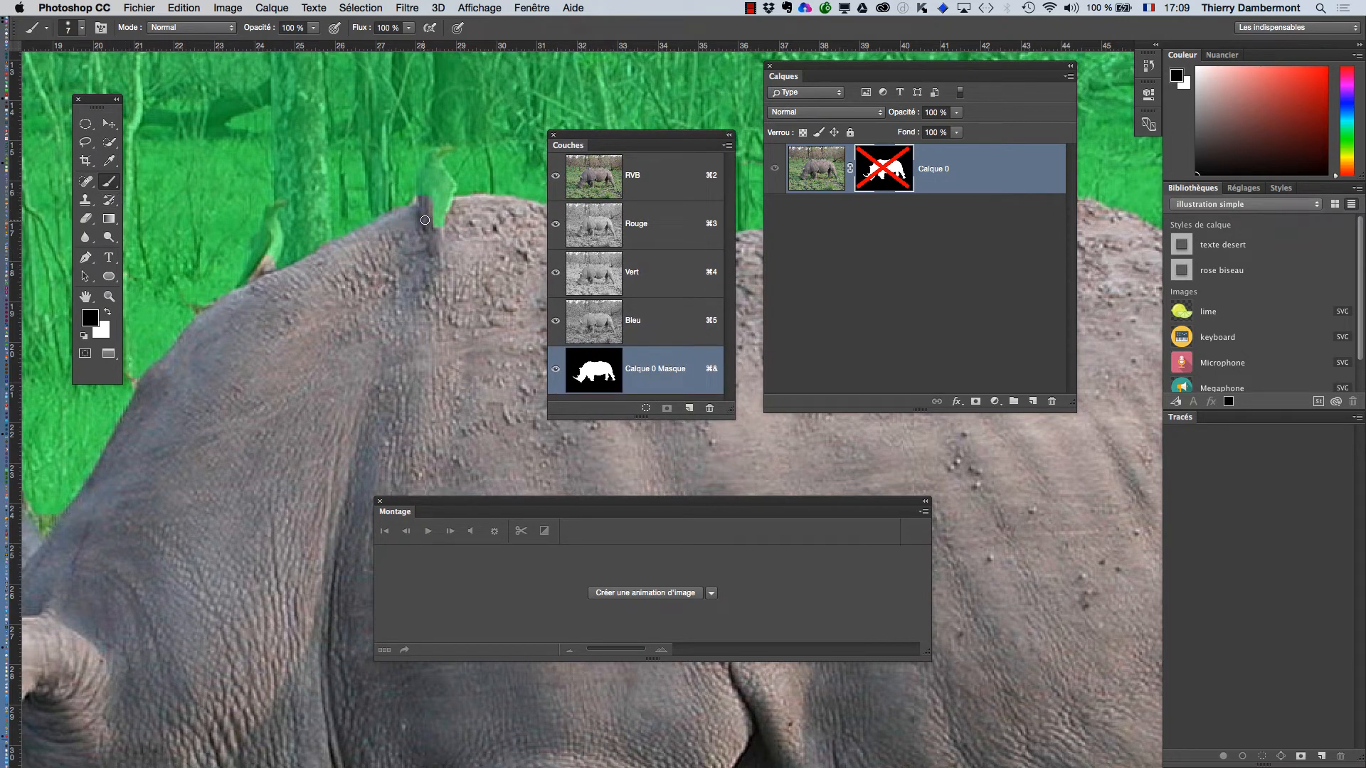
pyautogui.moveTo(425, 221)
pyautogui.mouseDown()
pyautogui.moveTo(431, 189)
pyautogui.moveTo(430, 220)
pyautogui.moveTo(434, 167)
pyautogui.moveTo(449, 192)
pyautogui.mouseUp()
pyautogui.press('x')
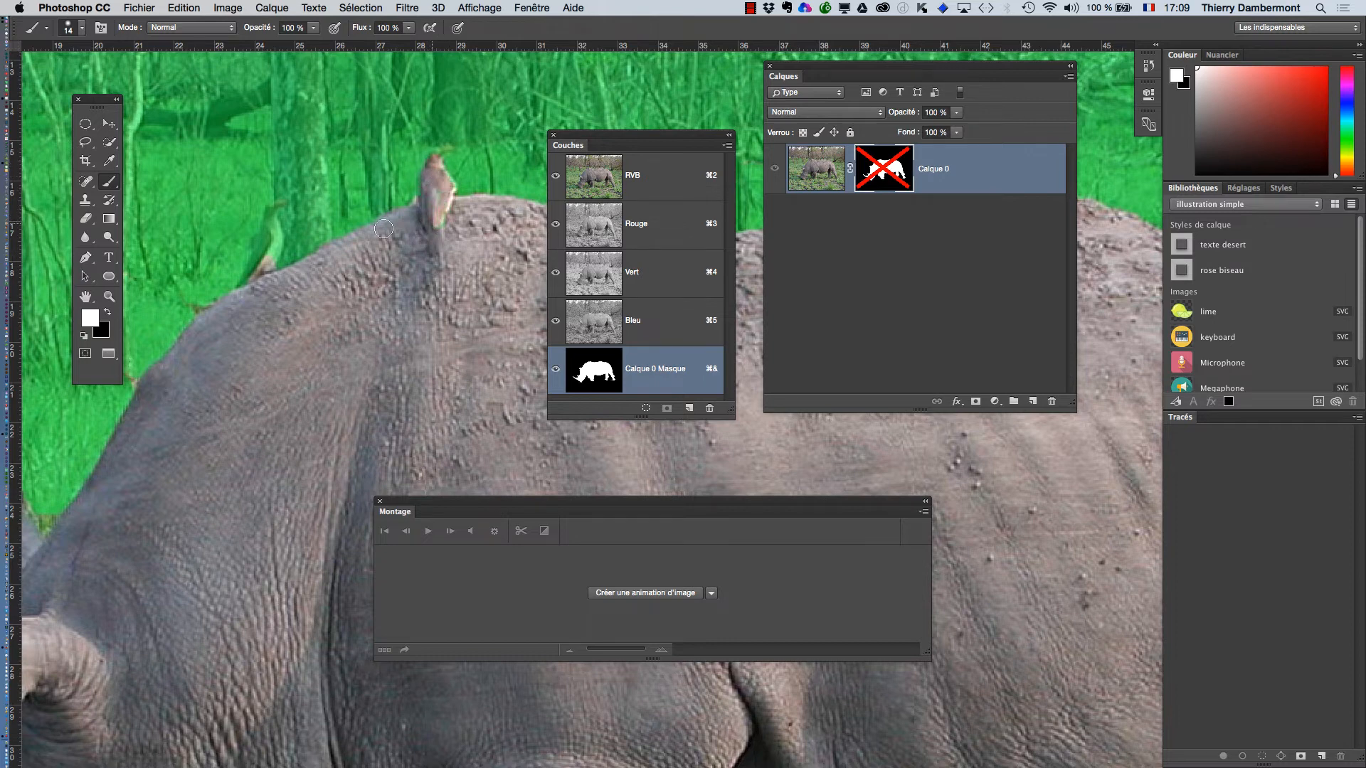
pyautogui.moveTo(250, 281); pyautogui.dragTo(274, 206)
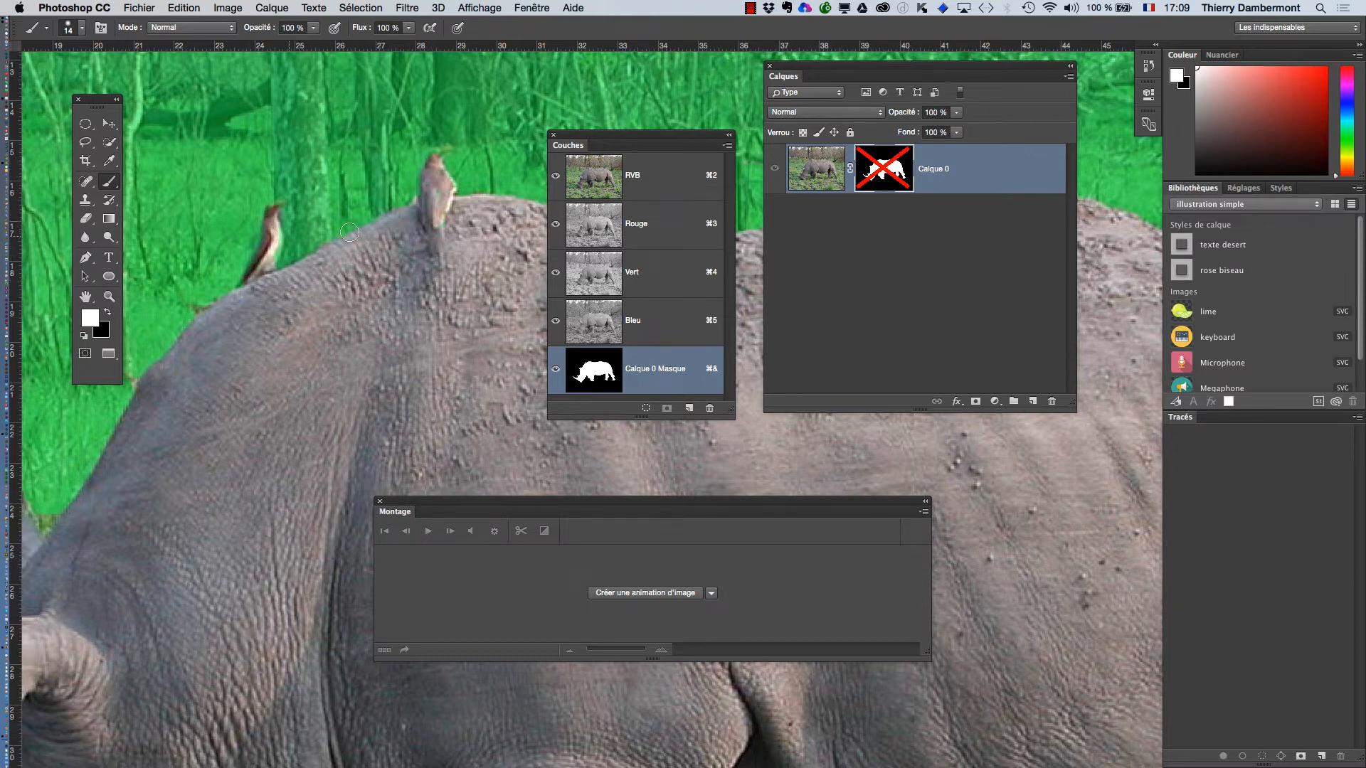
# Move the Channels, Layers and Timeline panels clear of the rhinoceros.
pyautogui.keyDown('alt'); pyautogui.click(499, 340); pyautogui.keyUp('alt')
pyautogui.keyDown('alt'); pyautogui.click(499, 340); pyautogui.keyUp('alt')
pyautogui.moveTo(618, 148); pyautogui.dragTo(1092, 476)
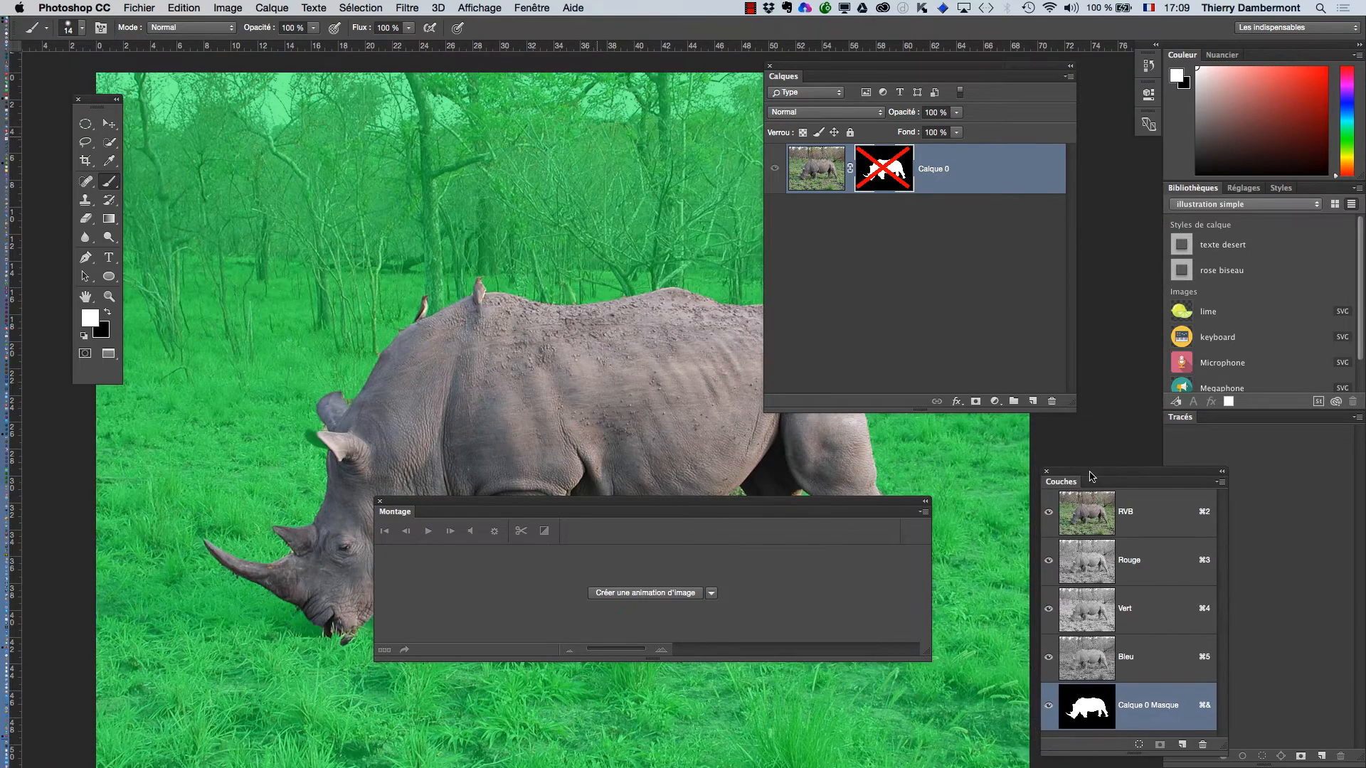
pyautogui.moveTo(801, 71); pyautogui.dragTo(996, 130)
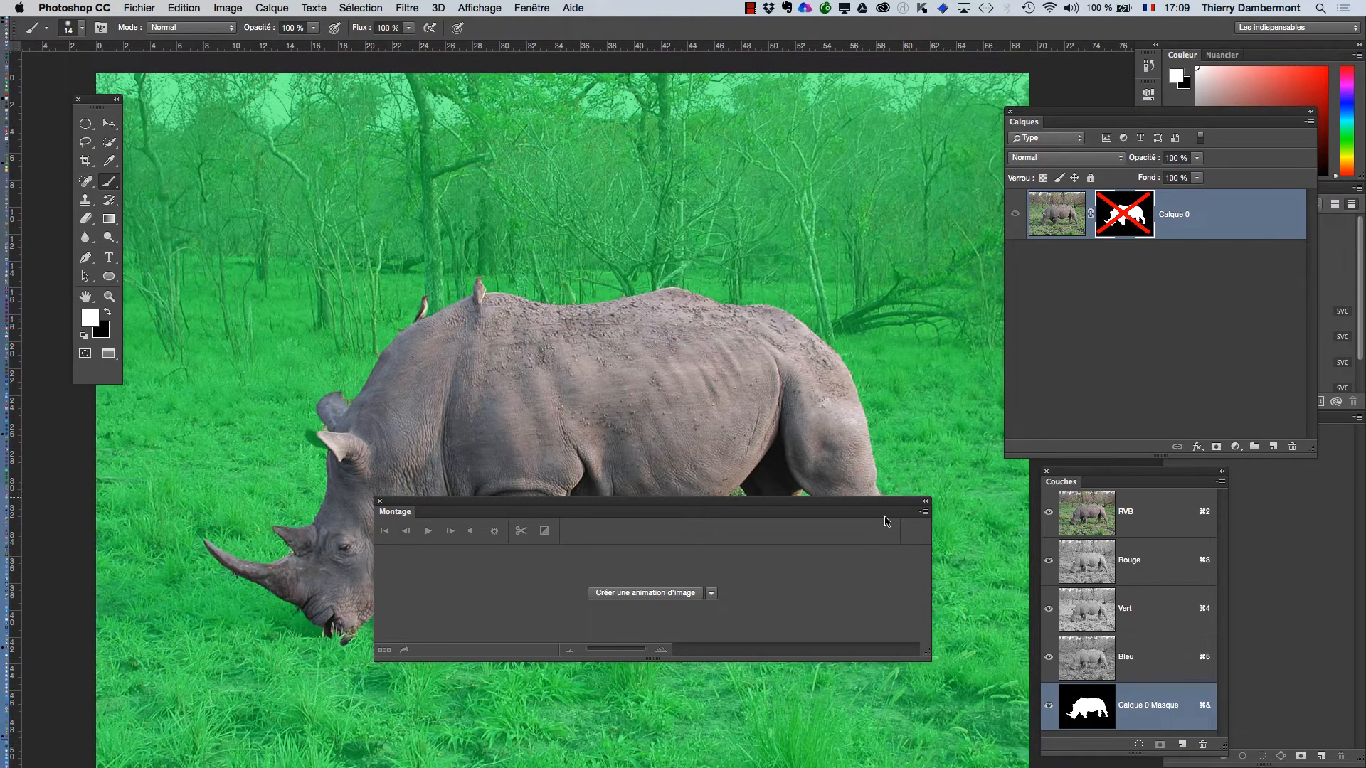
pyautogui.moveTo(863, 503); pyautogui.dragTo(551, 650)
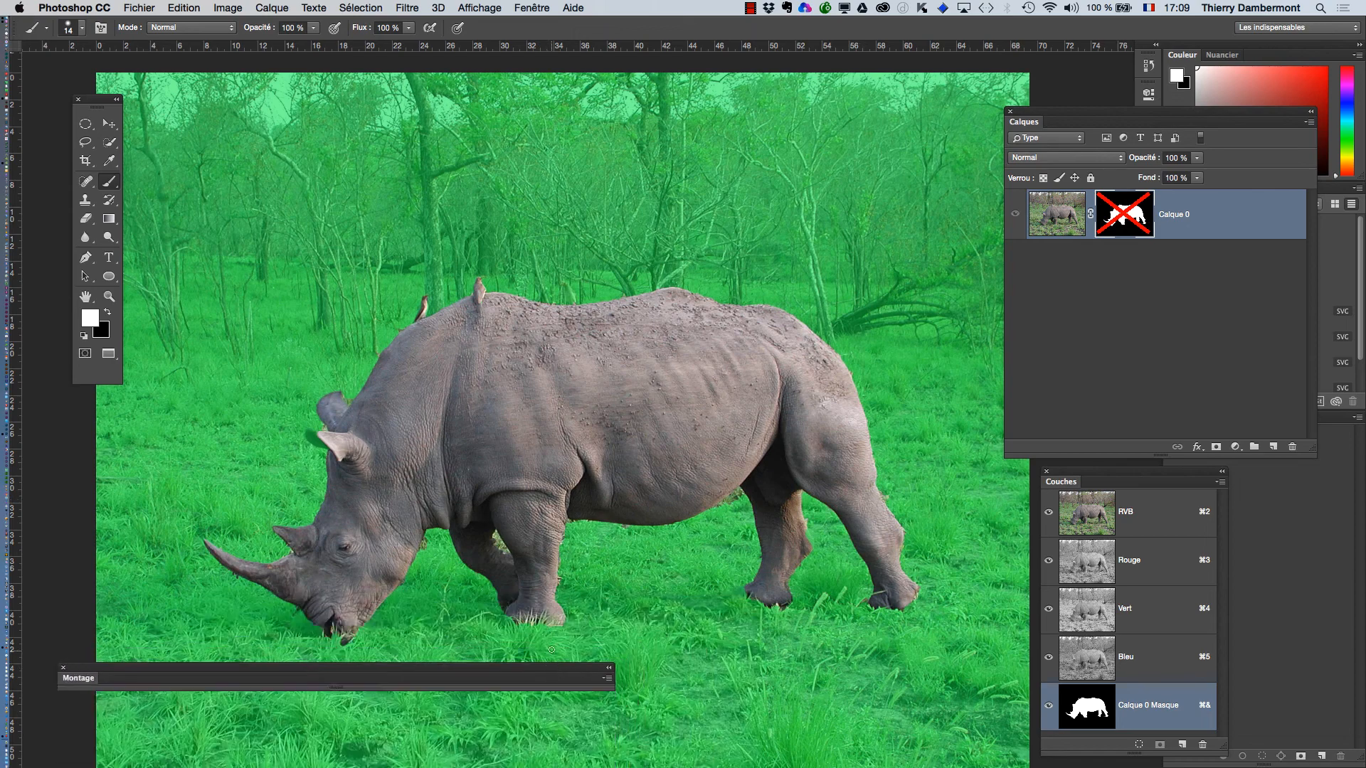
# Save the document as a new Photoshop file named rhino-02.psd in the le09octobre2015 folder.
pyautogui.click(133, 7)
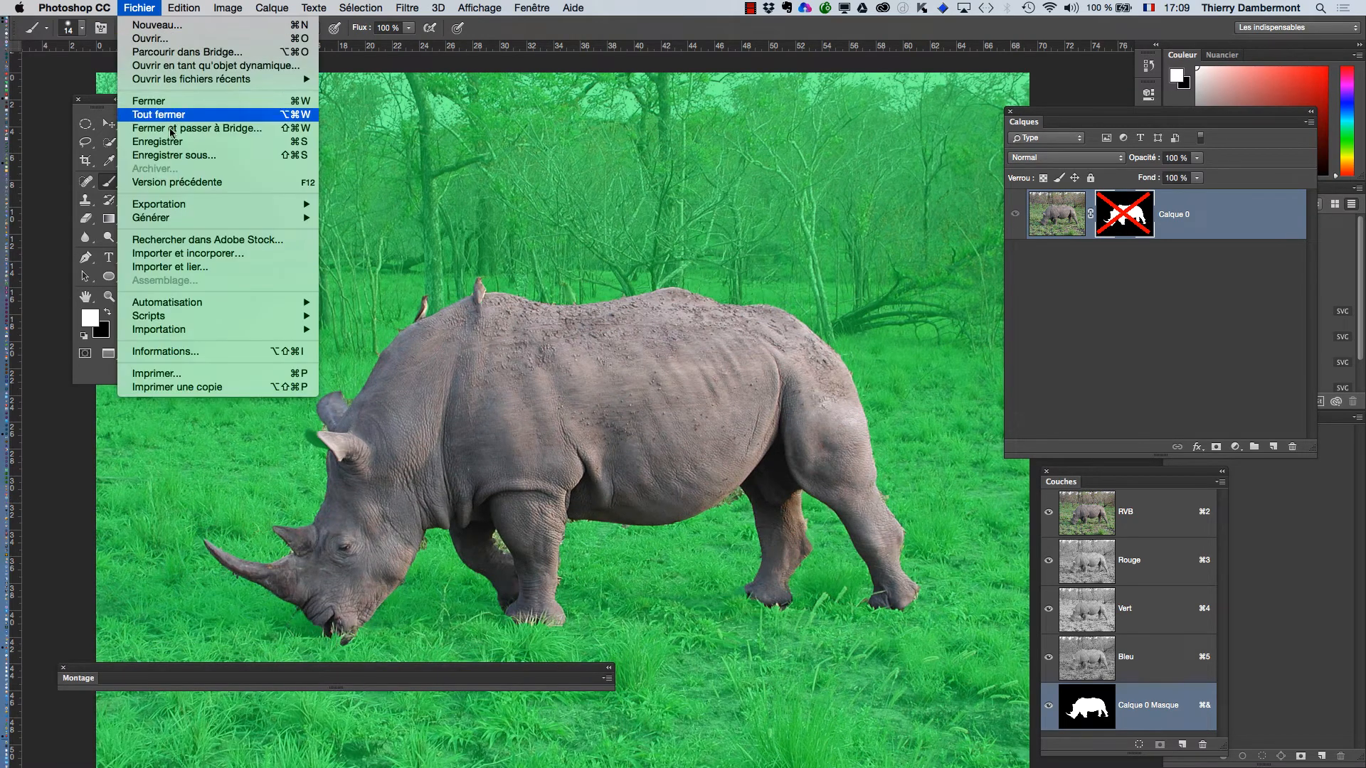
pyautogui.click(181, 155)
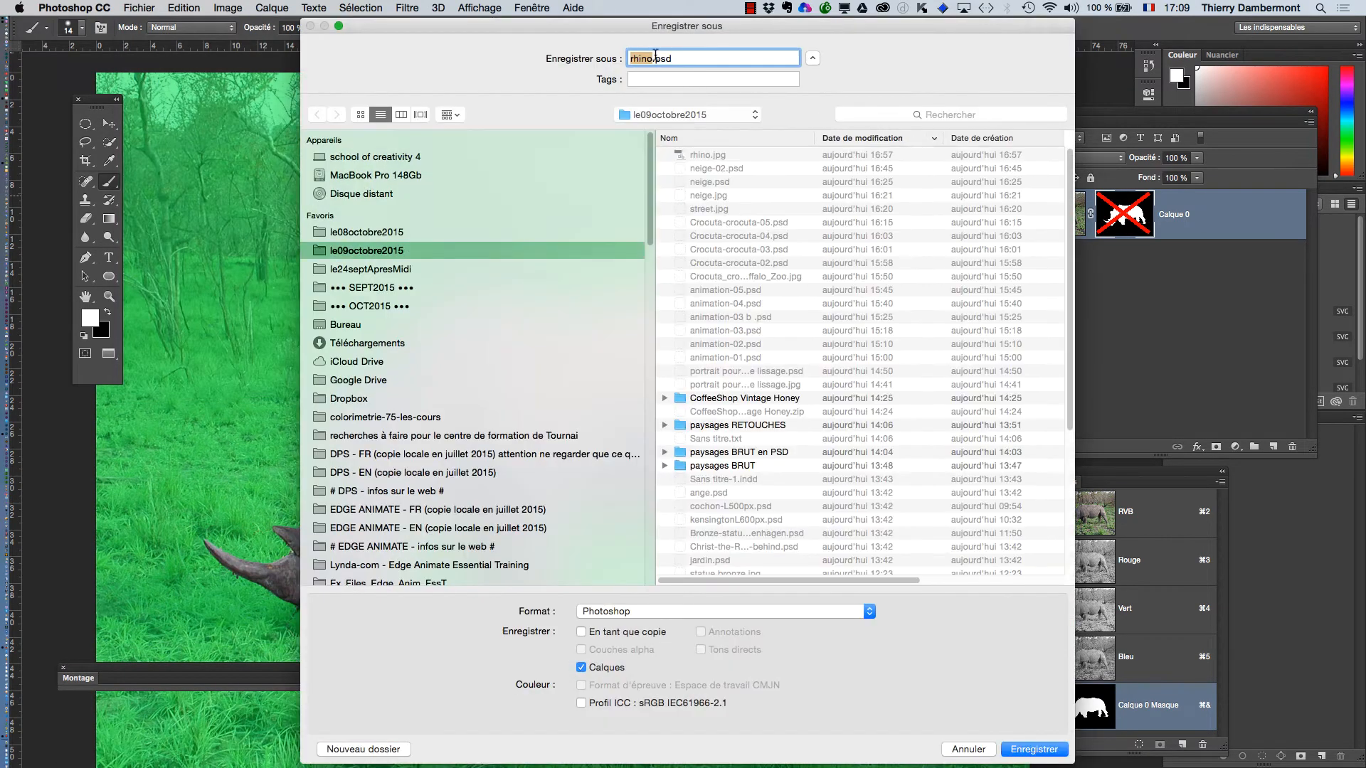
pyautogui.click(653, 60)
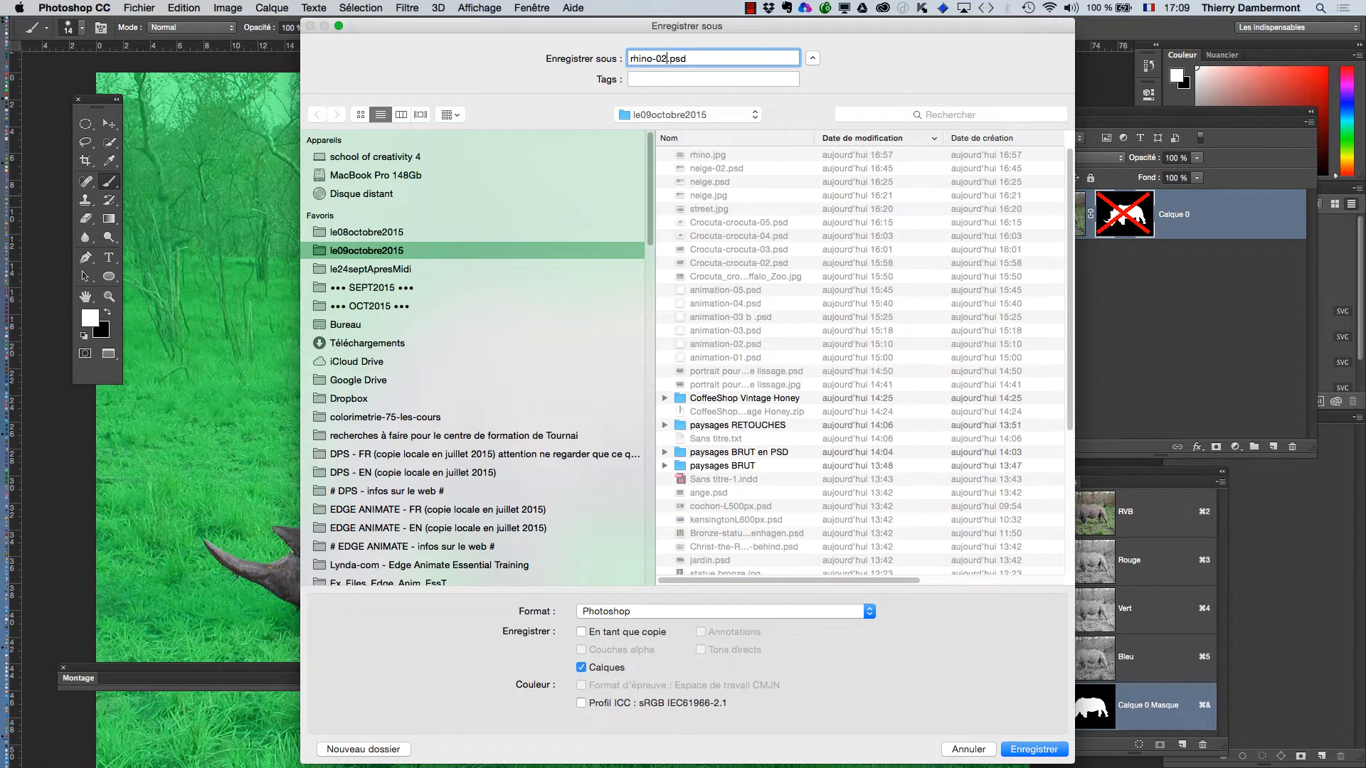
pyautogui.press('Return')
# Hide the mask channel's coloured overlay and re-enable the Calque 0 layer mask, with the Layers and Channels panels placed beside the image.
pyautogui.keyDown('alt'); pyautogui.keyDown('super'); pyautogui.click(637, 371); pyautogui.keyUp('super'); pyautogui.keyUp('alt')
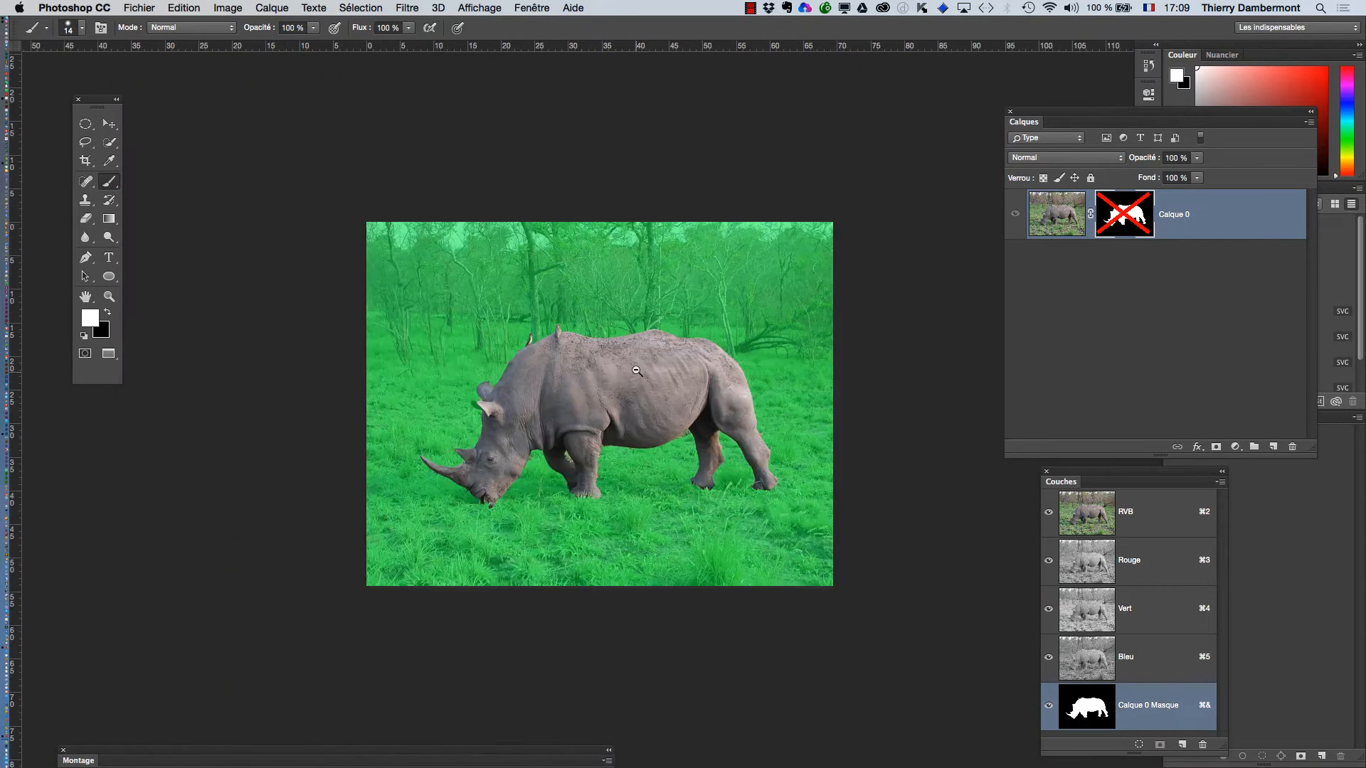
pyautogui.moveTo(1074, 114); pyautogui.dragTo(885, 63)
pyautogui.moveTo(1066, 475); pyautogui.dragTo(237, 114)
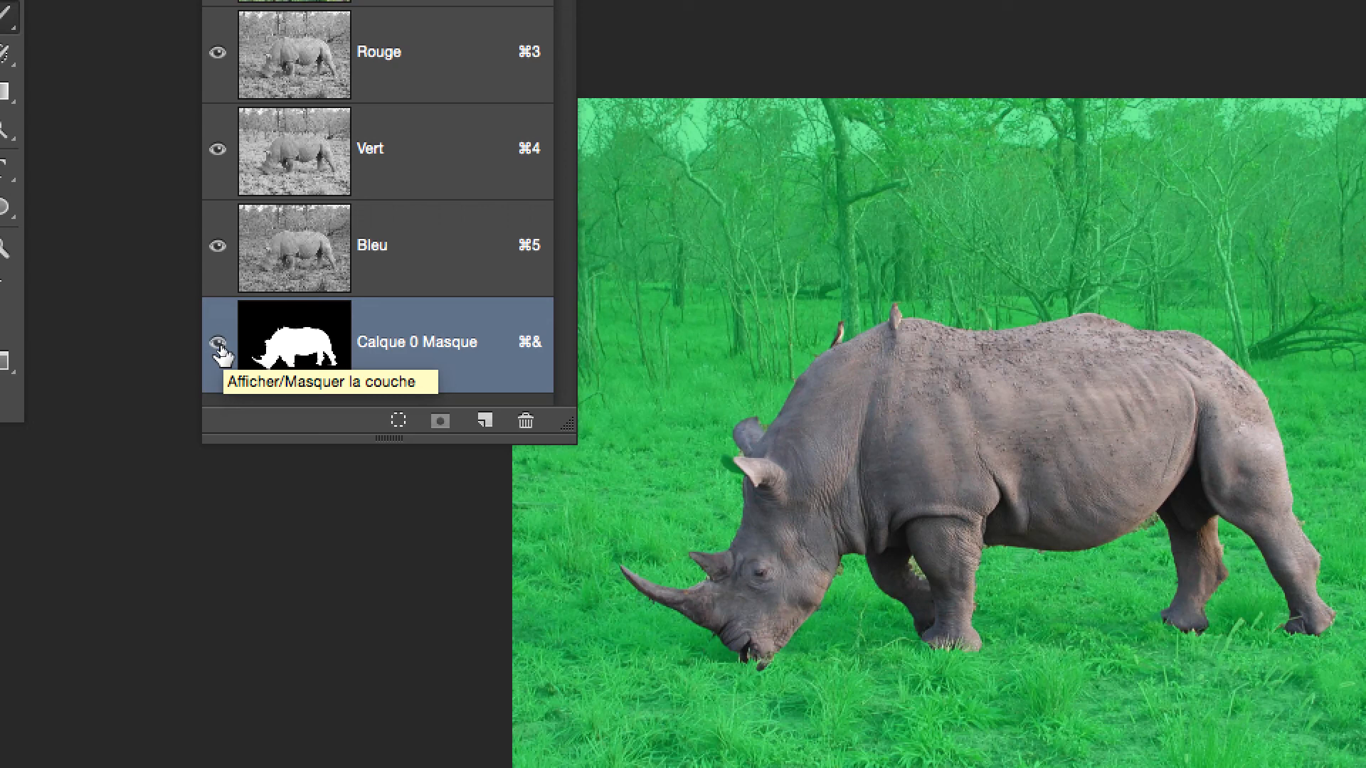
pyautogui.click(221, 348)
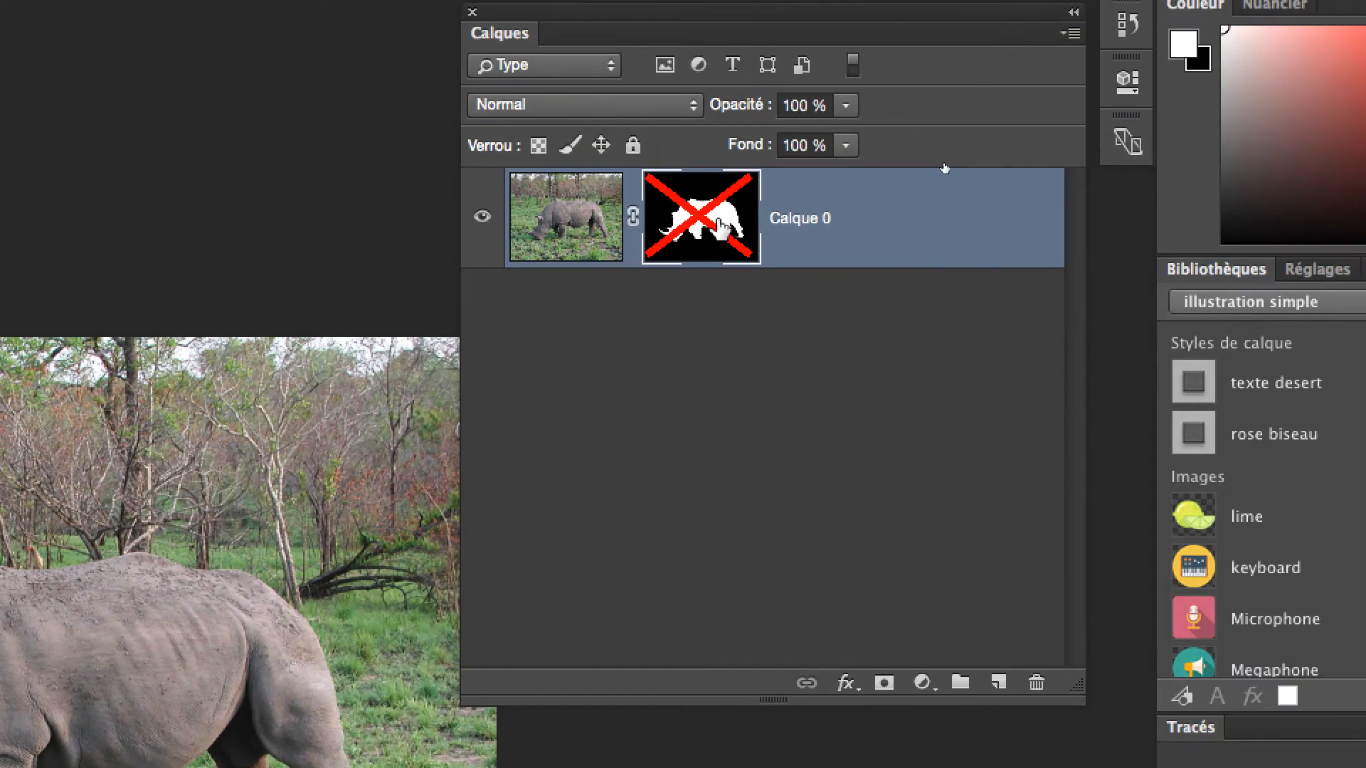
pyautogui.keyDown('shift'); pyautogui.click(963, 107); pyautogui.keyUp('shift')
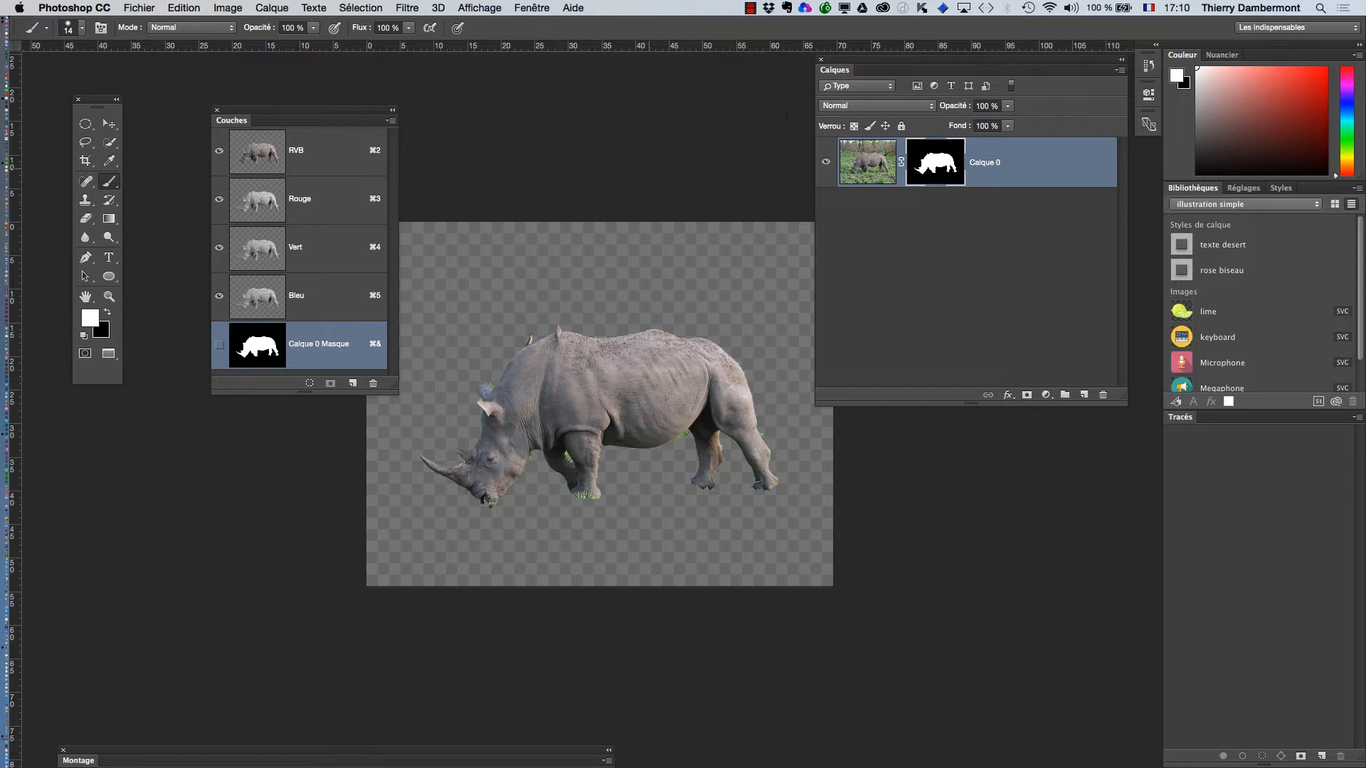
# Return to floating windows, arrange neige-02.psd and rhino-02.psd side by side, close the Montage panel, and shift the toolbox clear of the street image.
pyautogui.moveTo(854, 59); pyautogui.dragTo(979, 478)
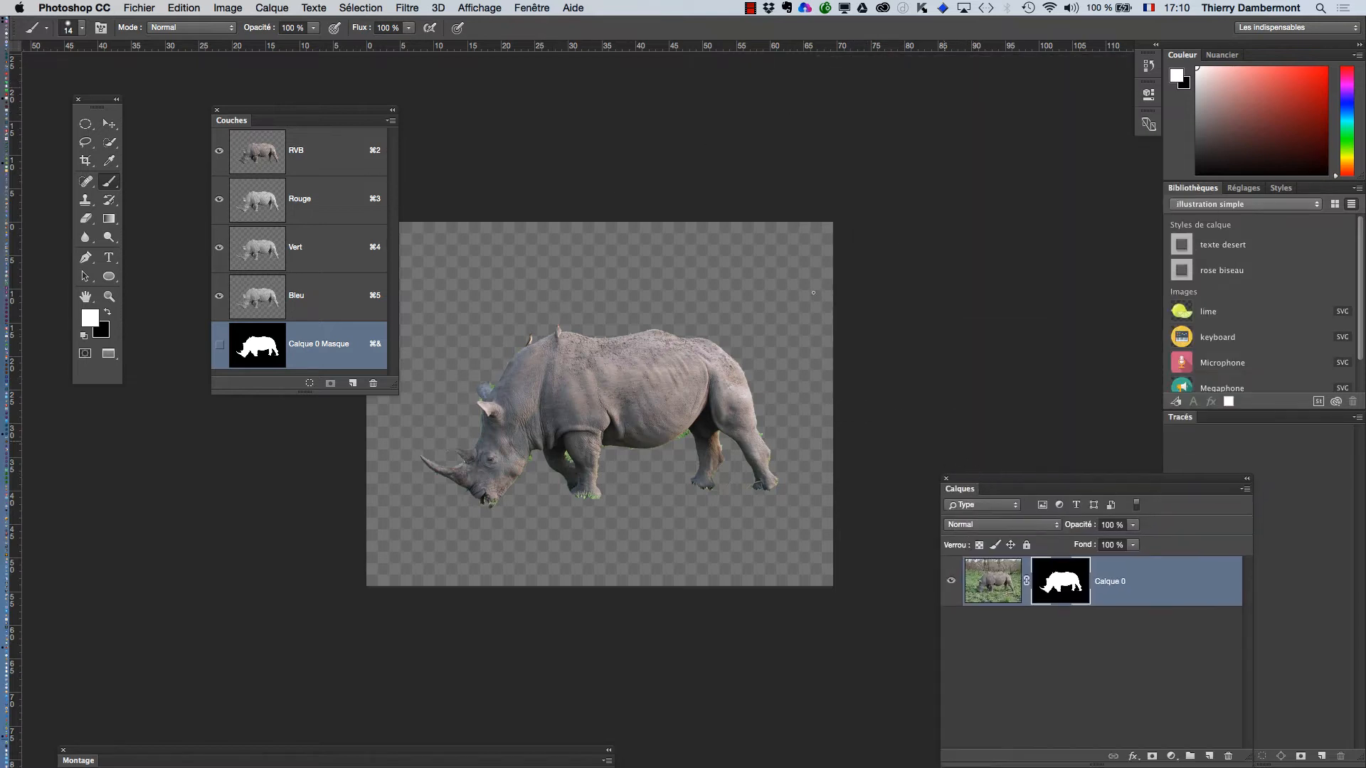
pyautogui.press('f')
pyautogui.press('f')
pyautogui.press('f')
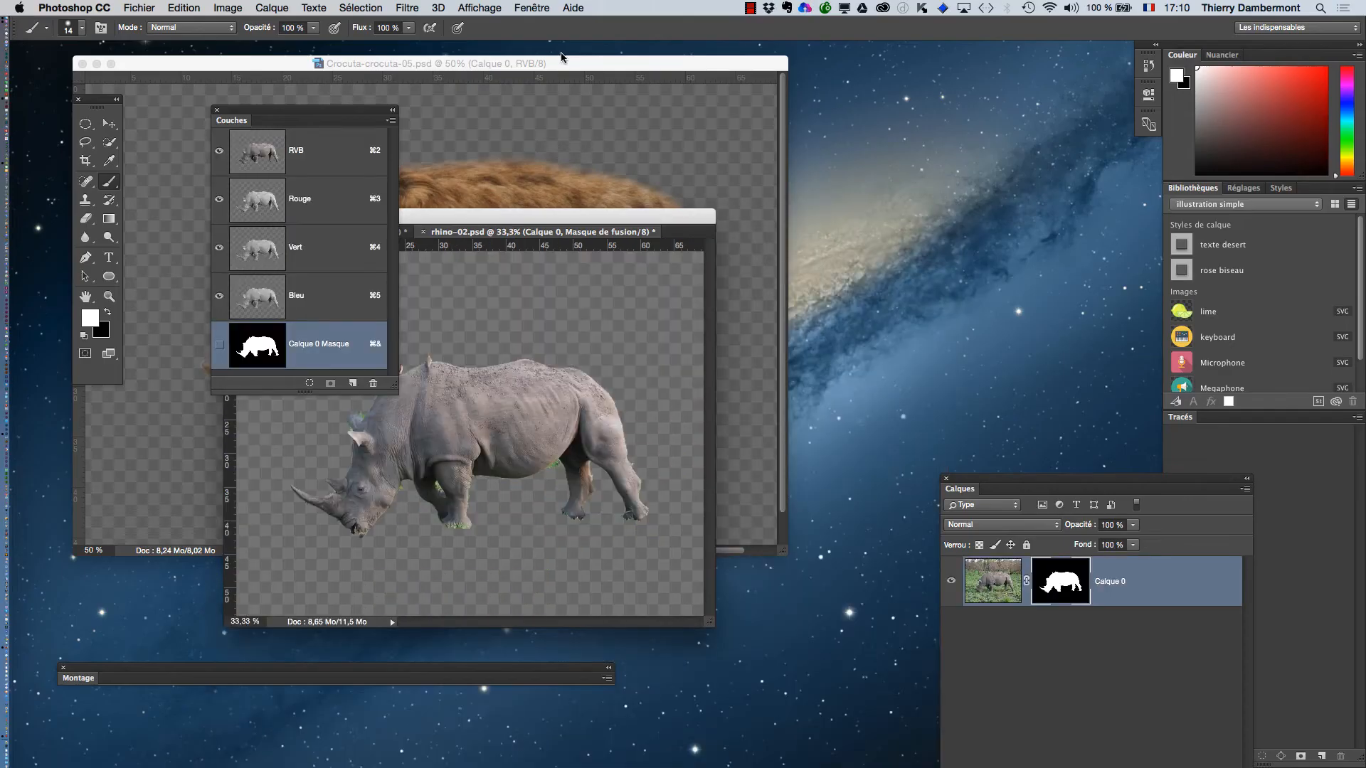
pyautogui.moveTo(505, 217); pyautogui.dragTo(824, 208)
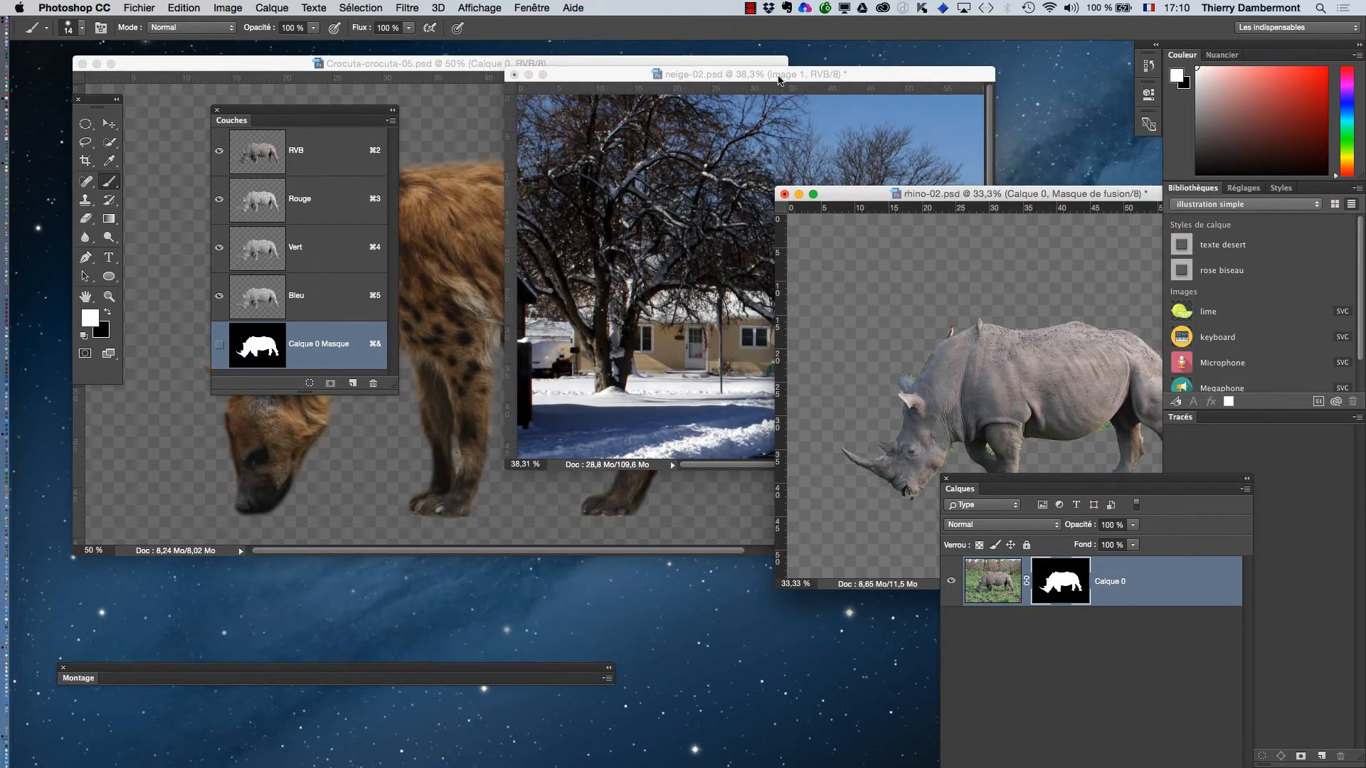
pyautogui.moveTo(779, 80); pyautogui.dragTo(395, 616)
pyautogui.scroll(-2, 475, 445)
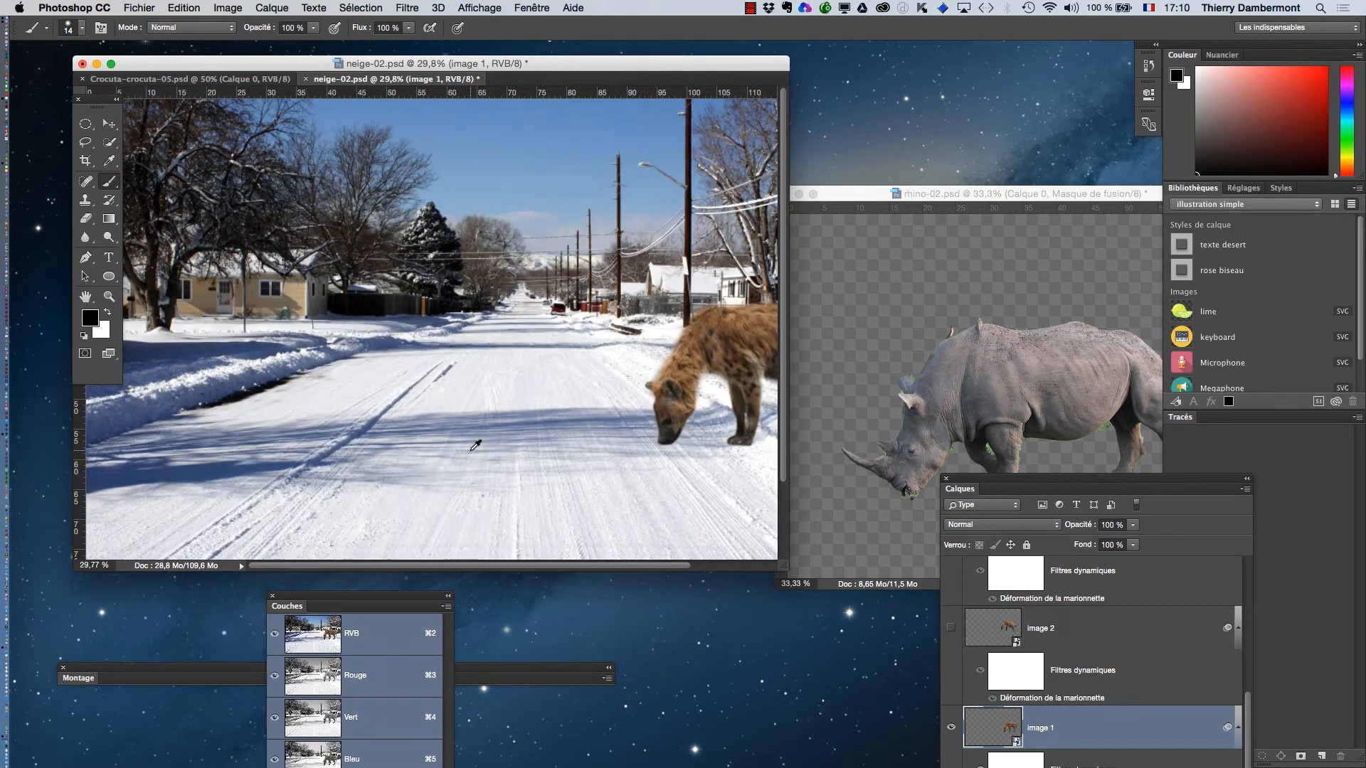
pyautogui.scroll(-1, 475, 444)
pyautogui.click(937, 200)
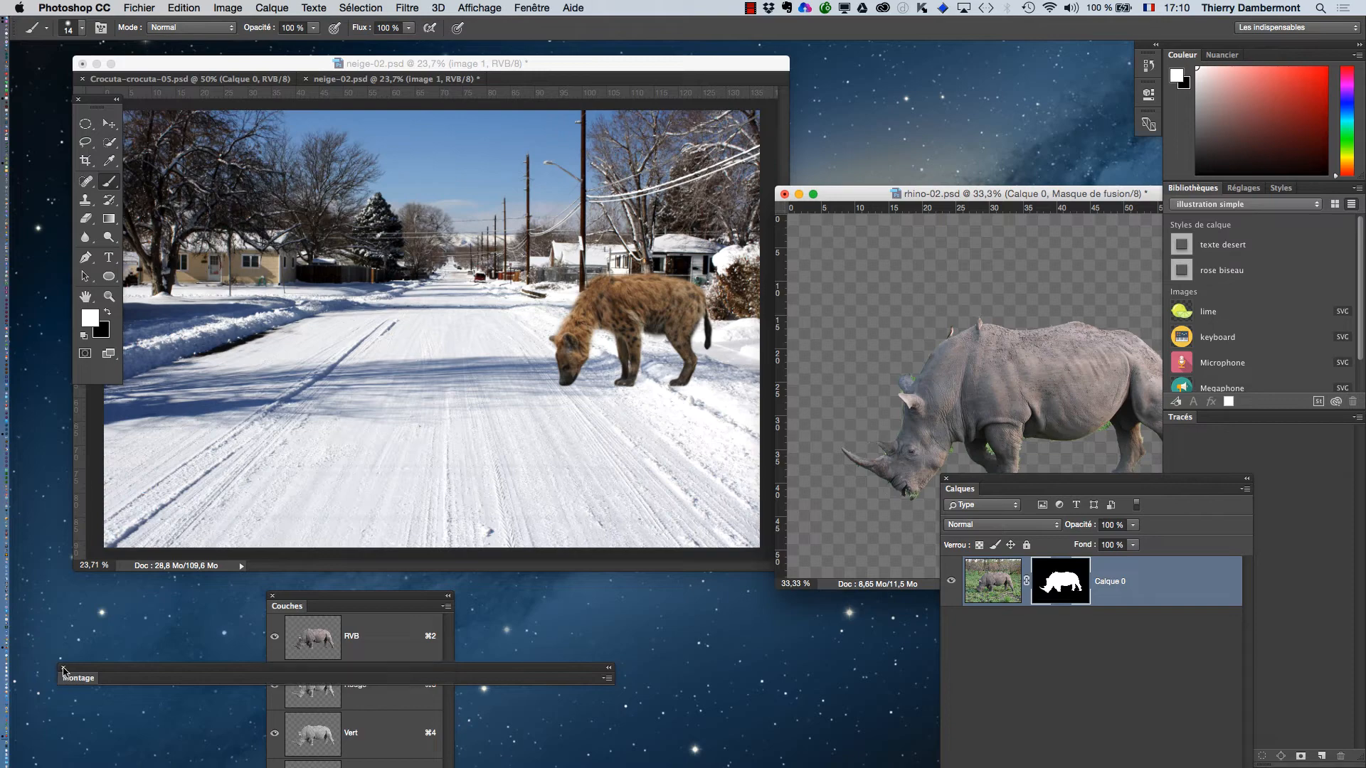
pyautogui.click(63, 667)
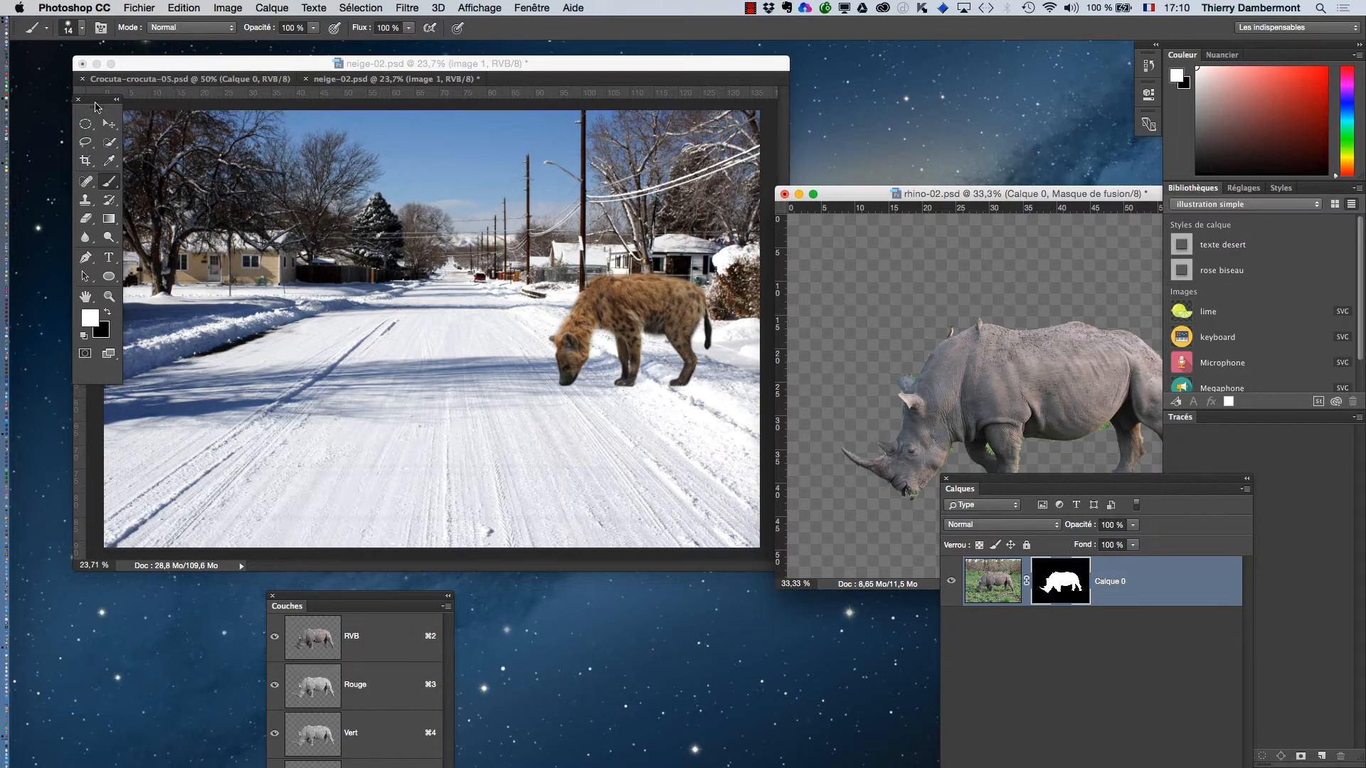
pyautogui.moveTo(97, 105); pyautogui.dragTo(69, 104)
# Copy the masked rhinoceros layer from rhino-02.psd into neige-02.psd with the Move tool and place it on the road beside the hyena.
pyautogui.click(78, 130)
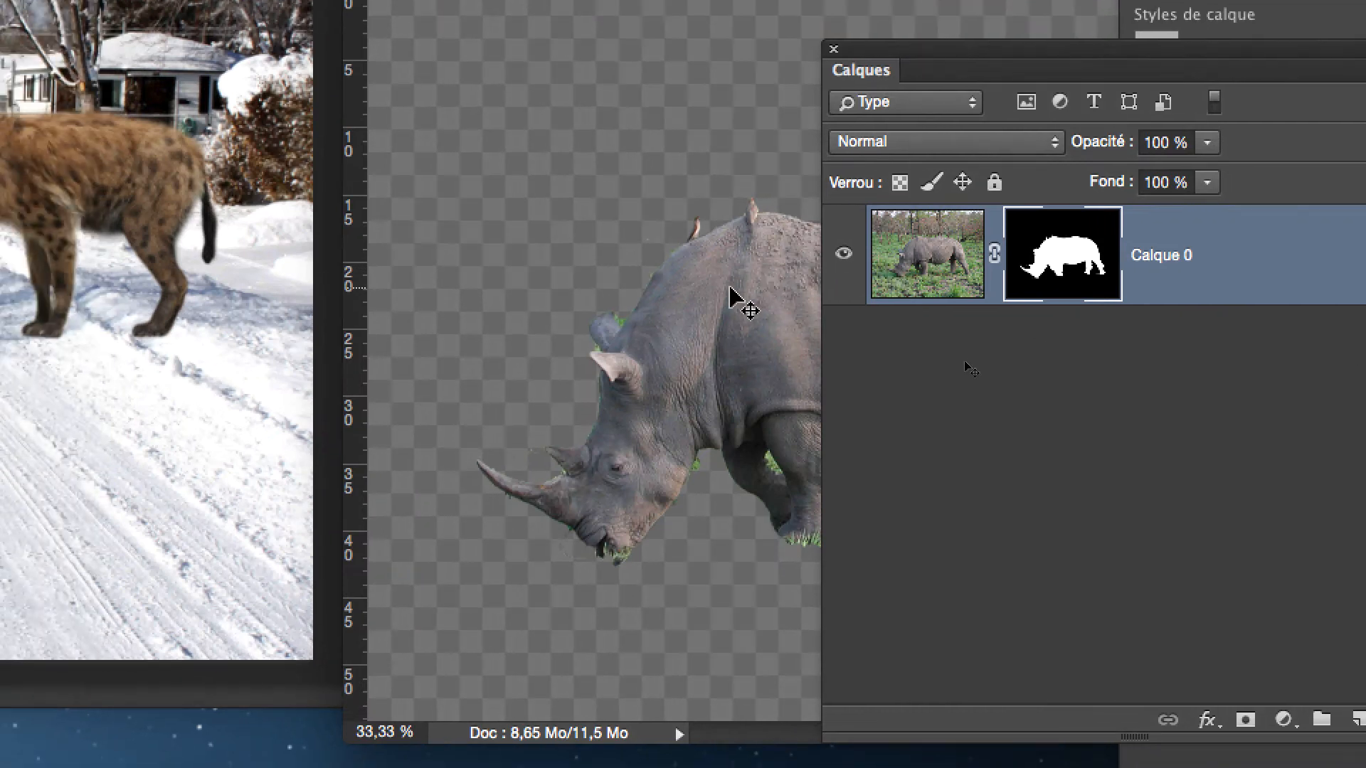
pyautogui.moveTo(715, 297); pyautogui.dragTo(221, 261)
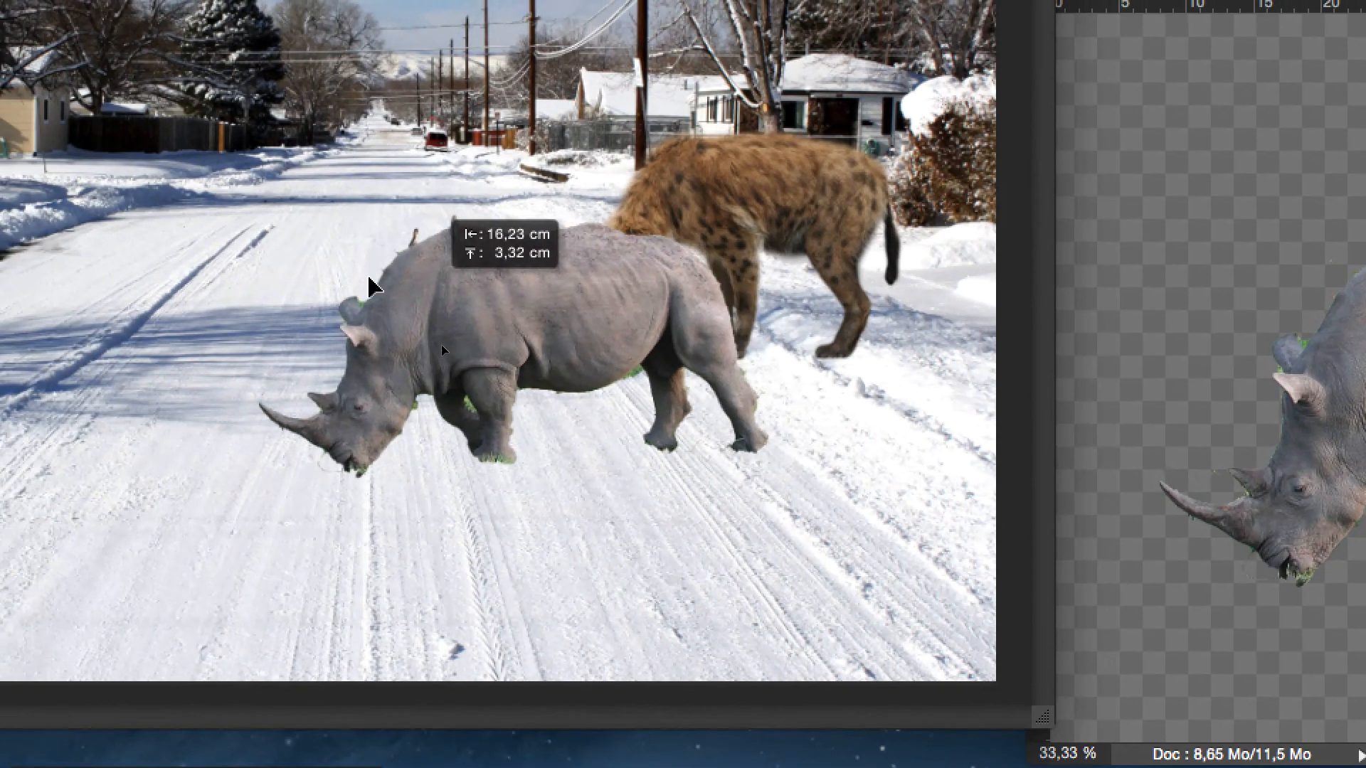
pyautogui.moveTo(370, 287); pyautogui.dragTo(364, 288)
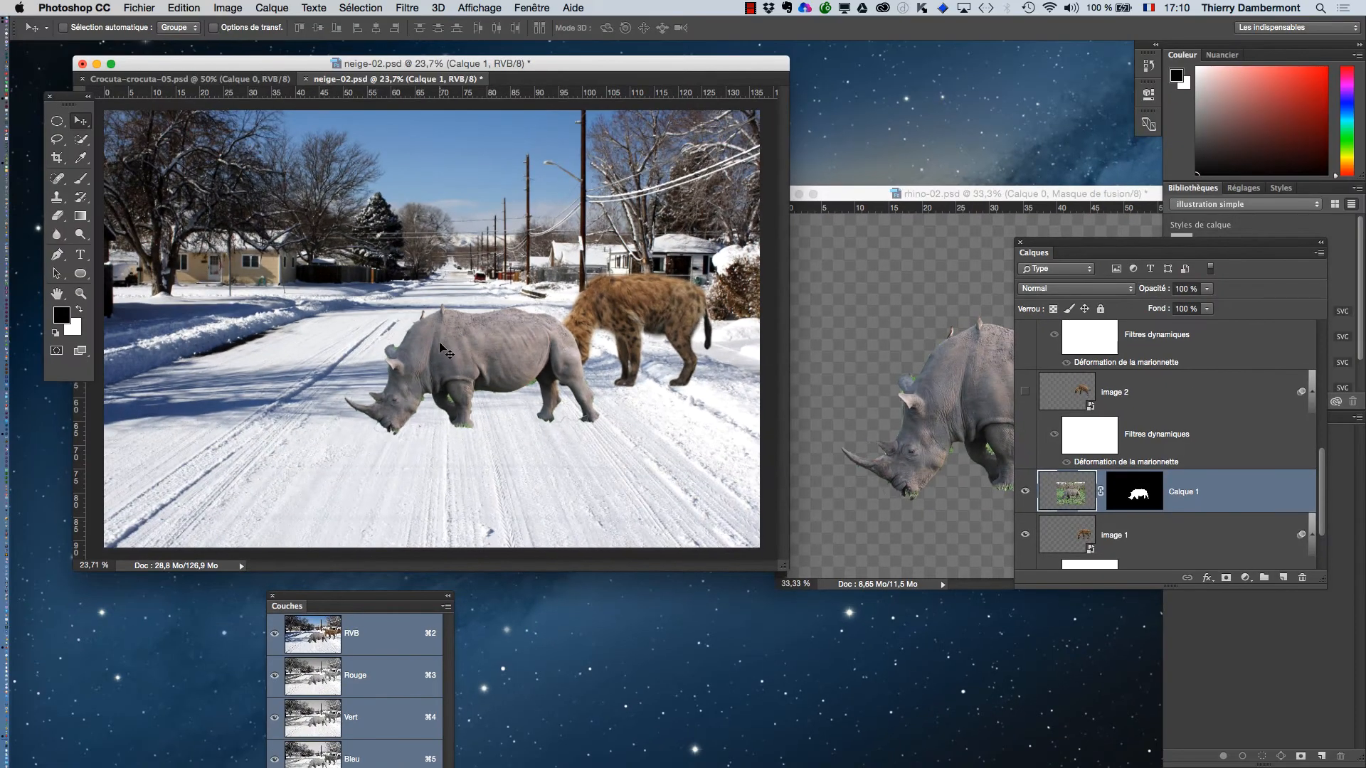
pyautogui.moveTo(433, 353); pyautogui.dragTo(354, 324)
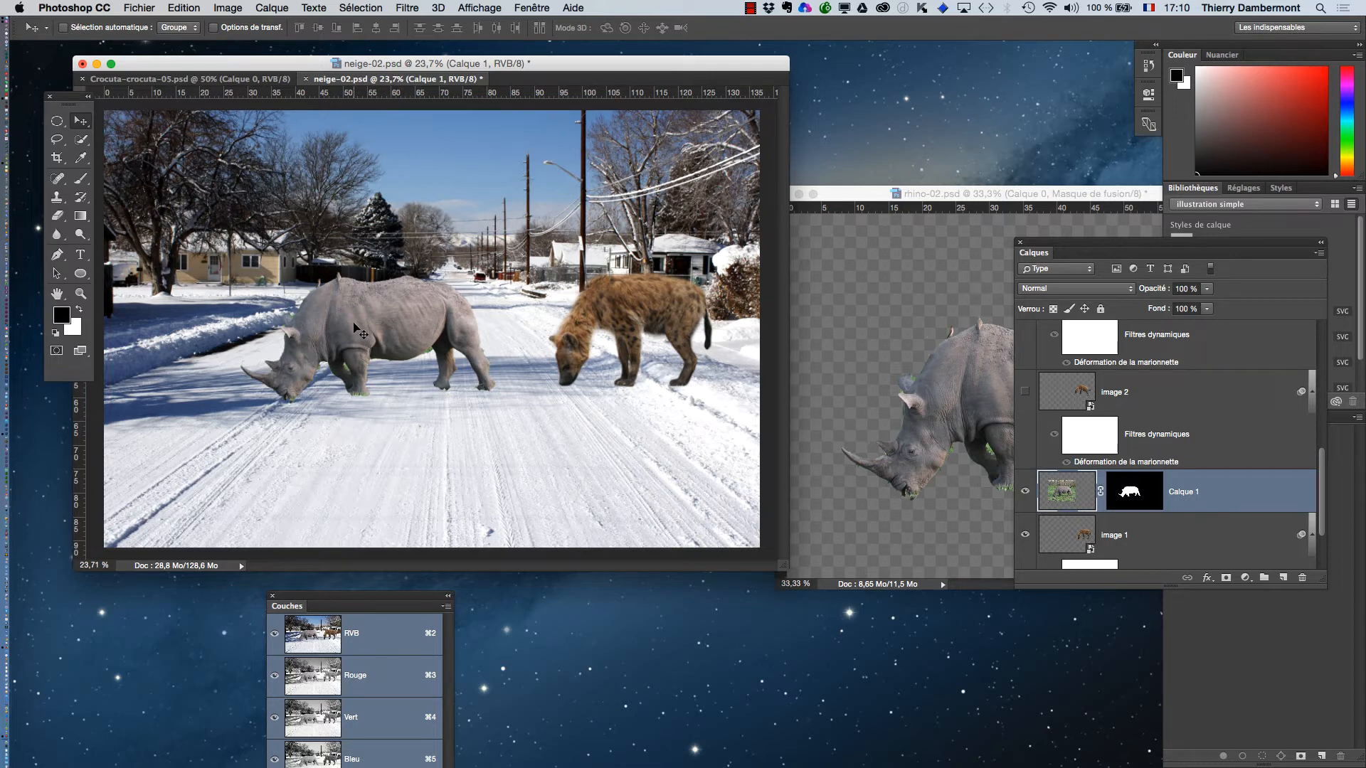
# Display neige-02.psd in full-screen mode with the rhinoceros enlarged and the Channels panel clear of it.
pyautogui.press('f')
pyautogui.moveTo(587, 401); pyautogui.dragTo(451, 330)
pyautogui.keyDown('super'); pyautogui.click(510, 361); pyautogui.keyUp('super')
pyautogui.click(510, 362)
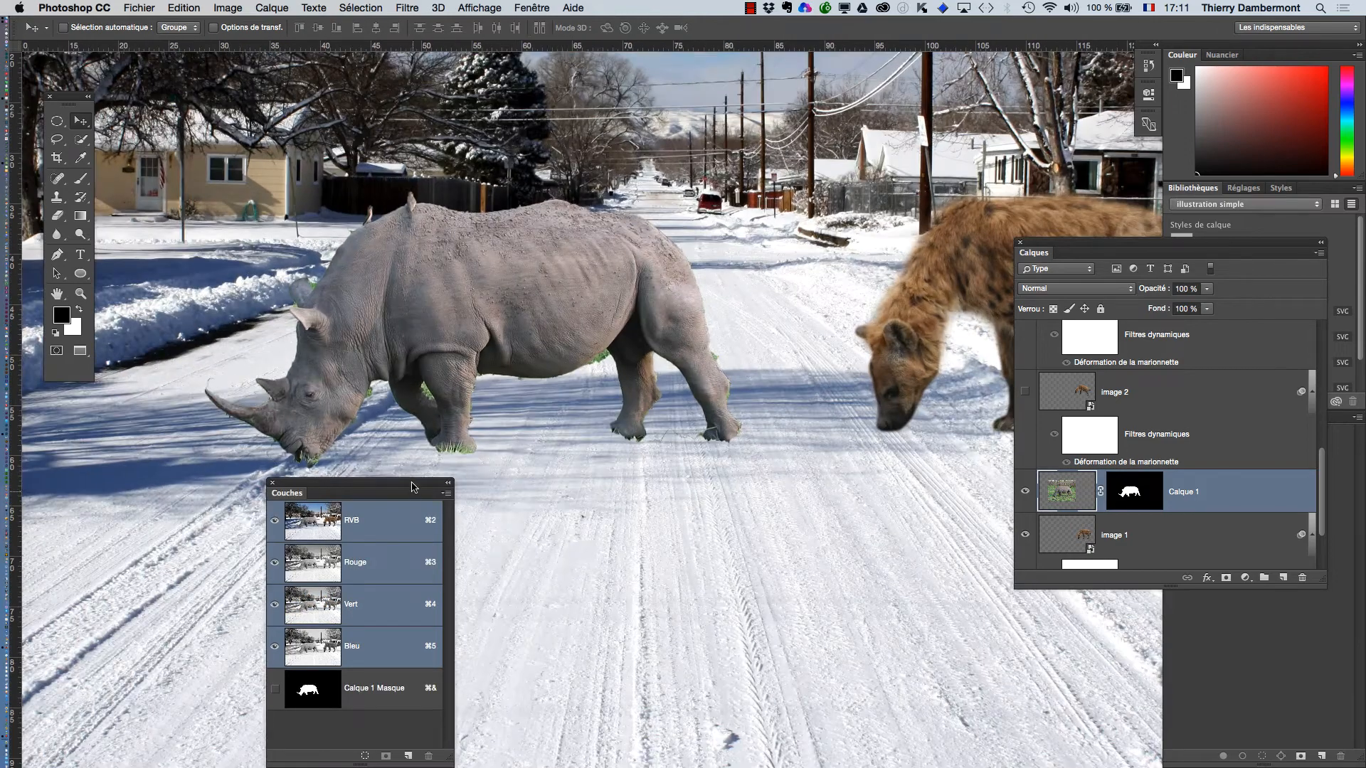
pyautogui.moveTo(413, 488); pyautogui.dragTo(361, 590)
pyautogui.click(242, 7)
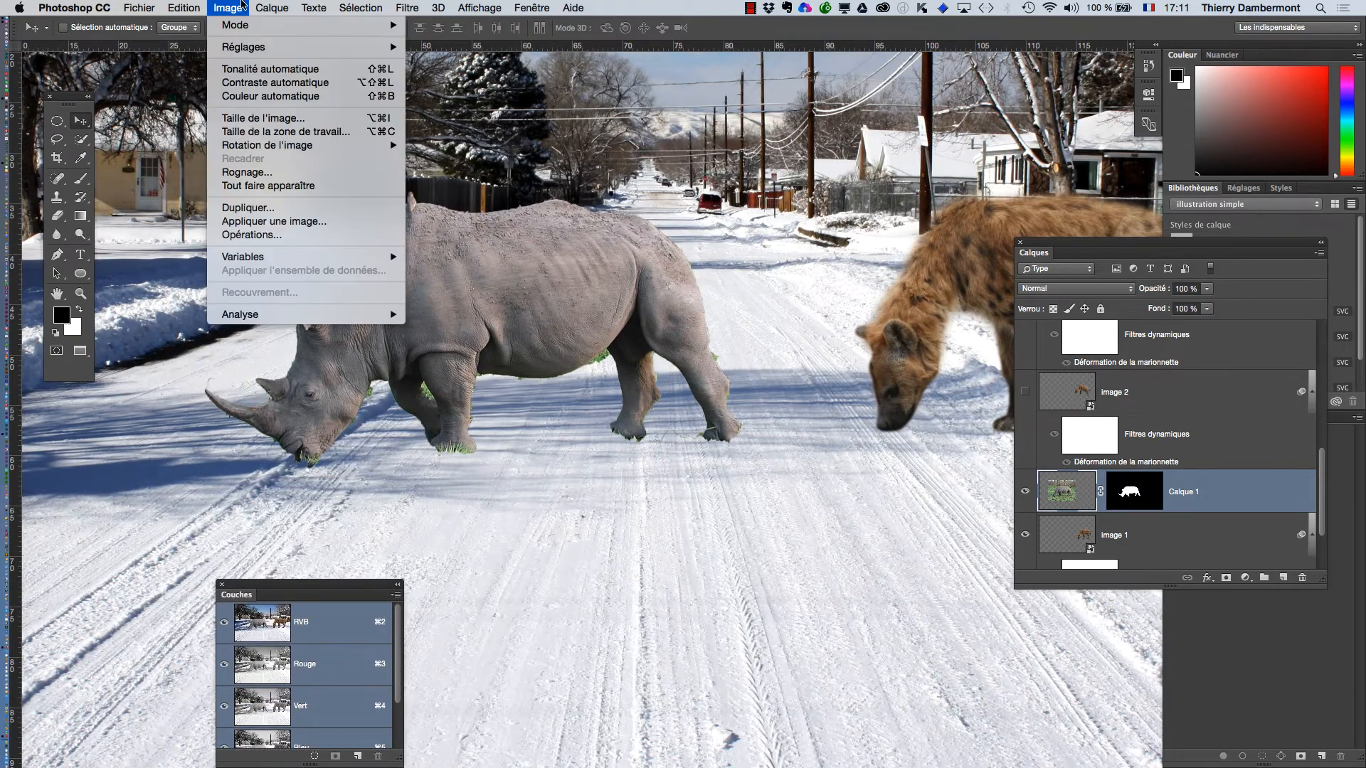
pyautogui.moveTo(274, 9)
pyautogui.moveTo(227, 7)
pyautogui.moveTo(270, 151)
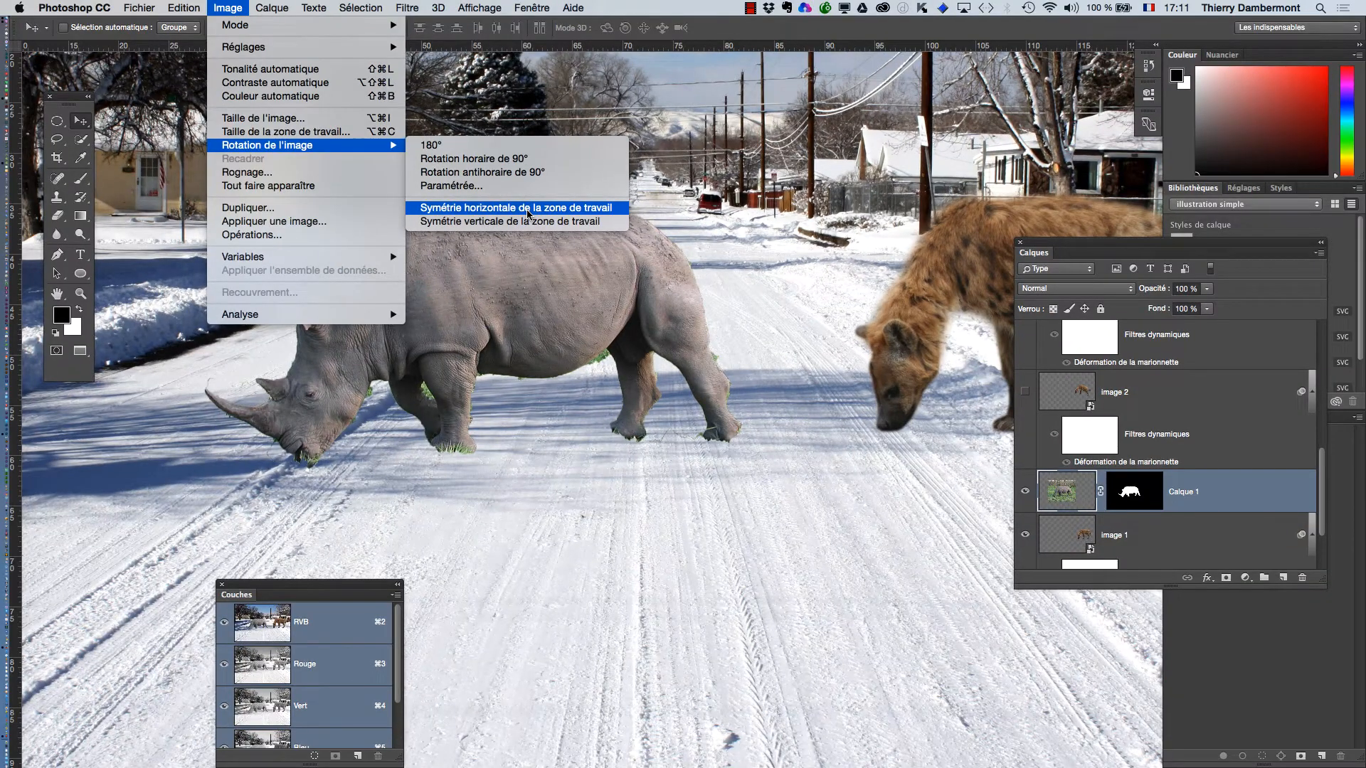
# Lengthen the Layers panel to show the layers down to Arrière-plan and place it clear of the hyena's head.
pyautogui.click(1138, 250)
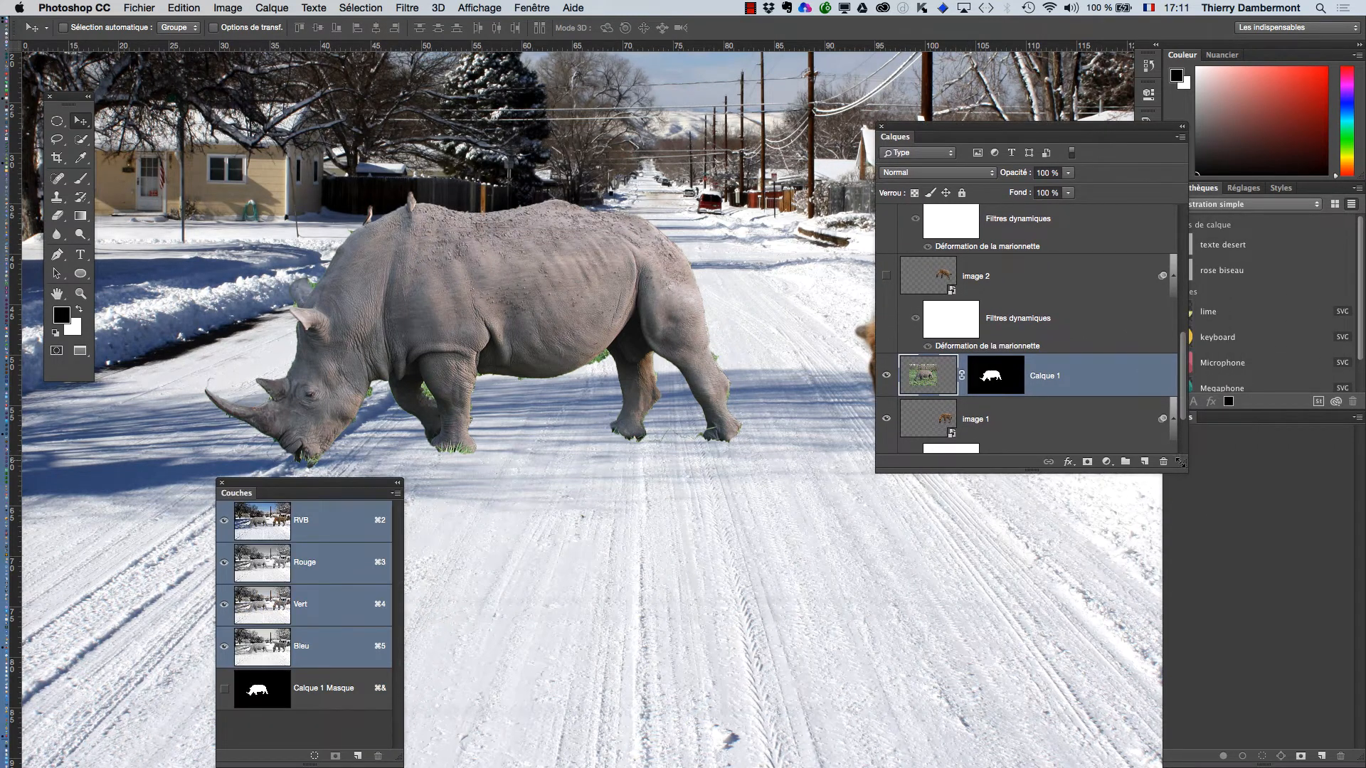
pyautogui.moveTo(1181, 463); pyautogui.dragTo(1185, 602)
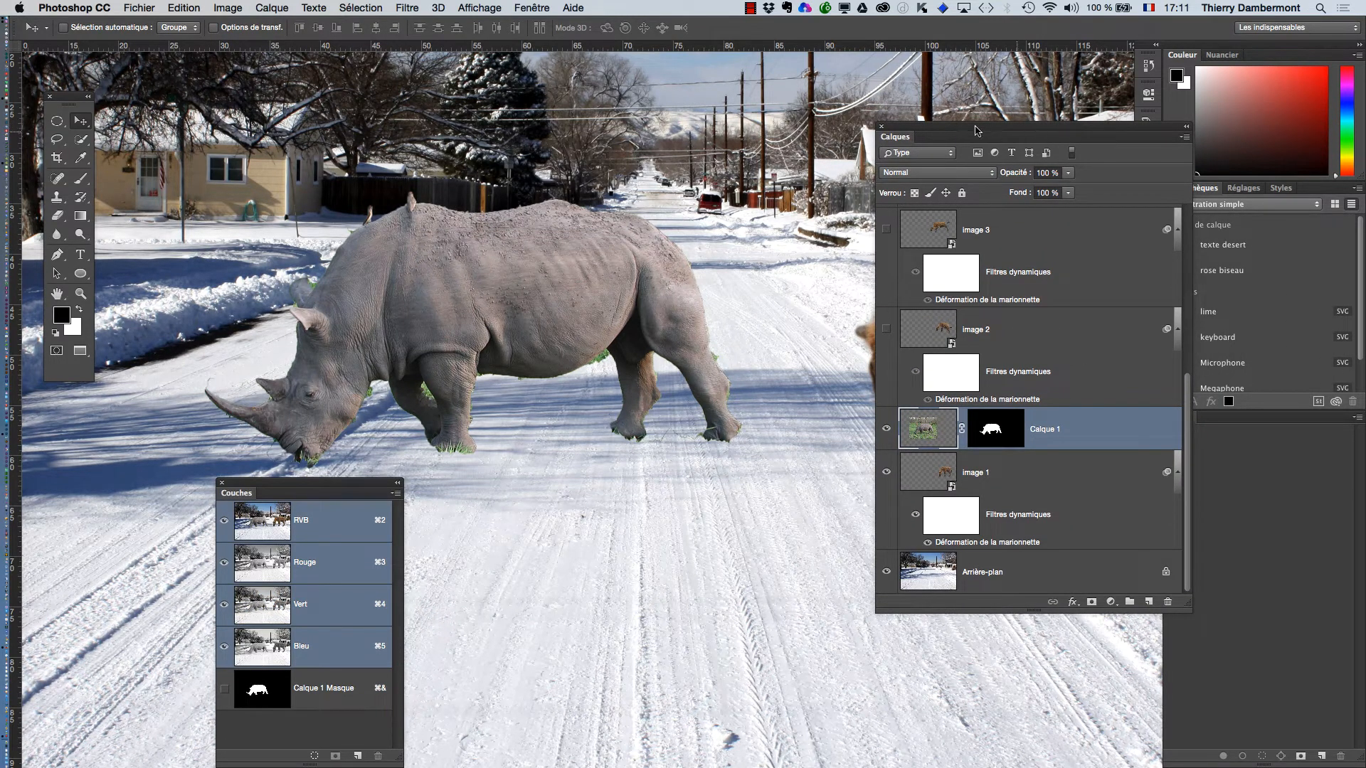
pyautogui.moveTo(976, 130); pyautogui.dragTo(1112, 135)
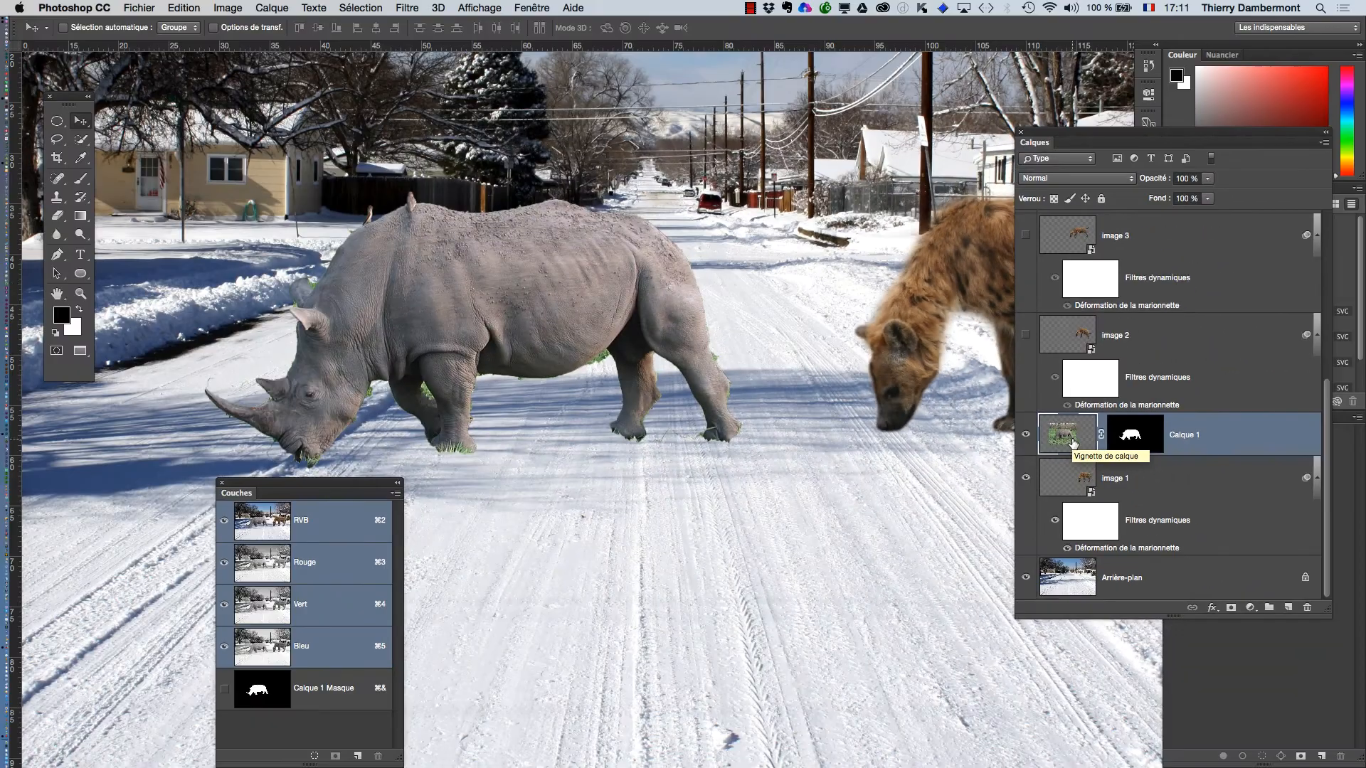
# Flip the Calque 1 rhinoceros layer horizontally so the animal faces the hyena.
pyautogui.click(184, 7)
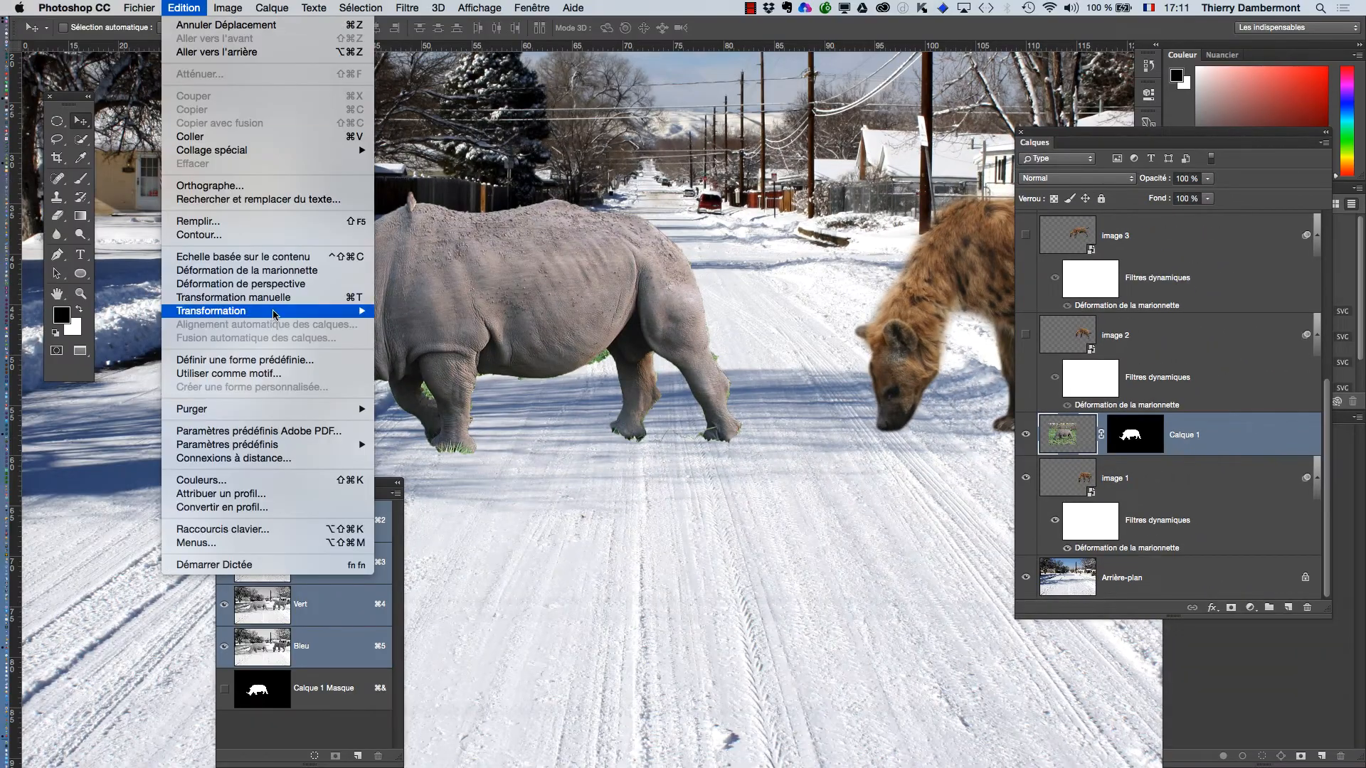
pyautogui.moveTo(281, 312)
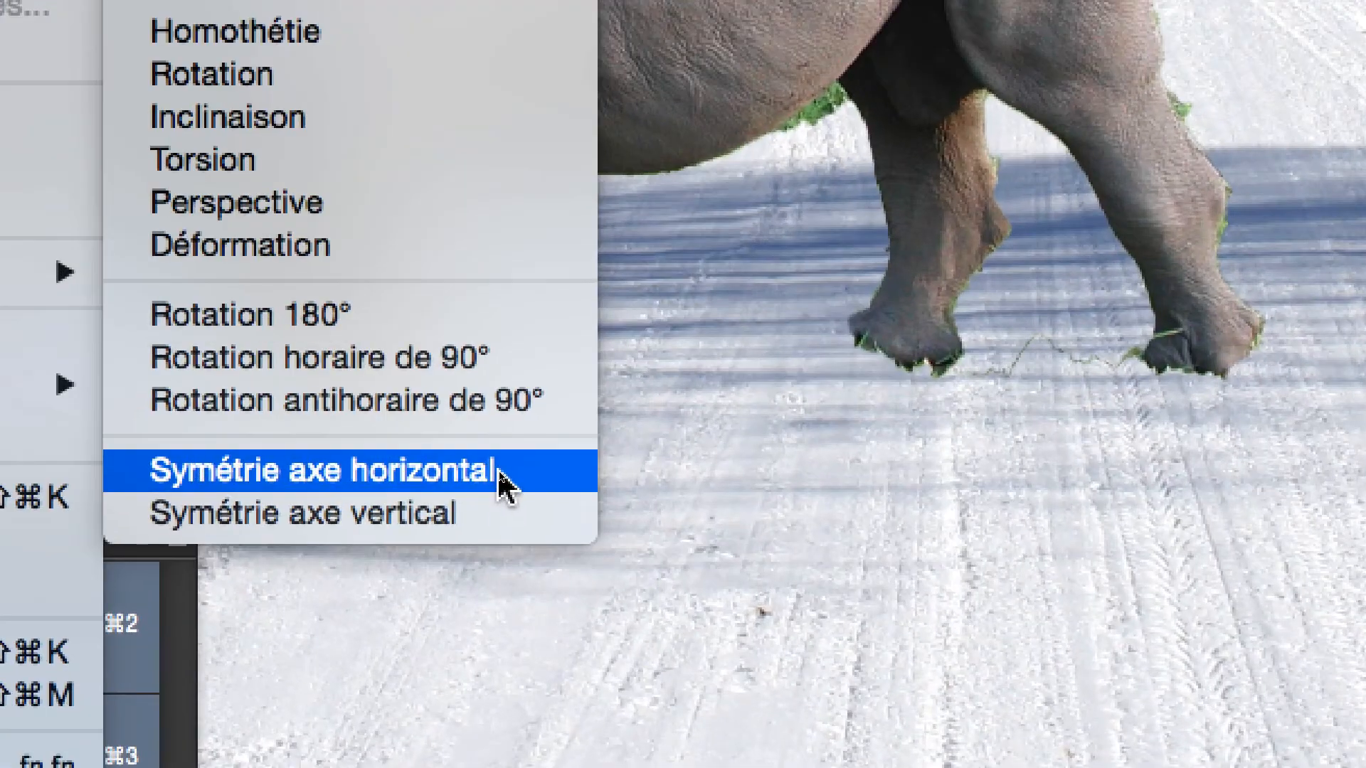
pyautogui.click(500, 483)
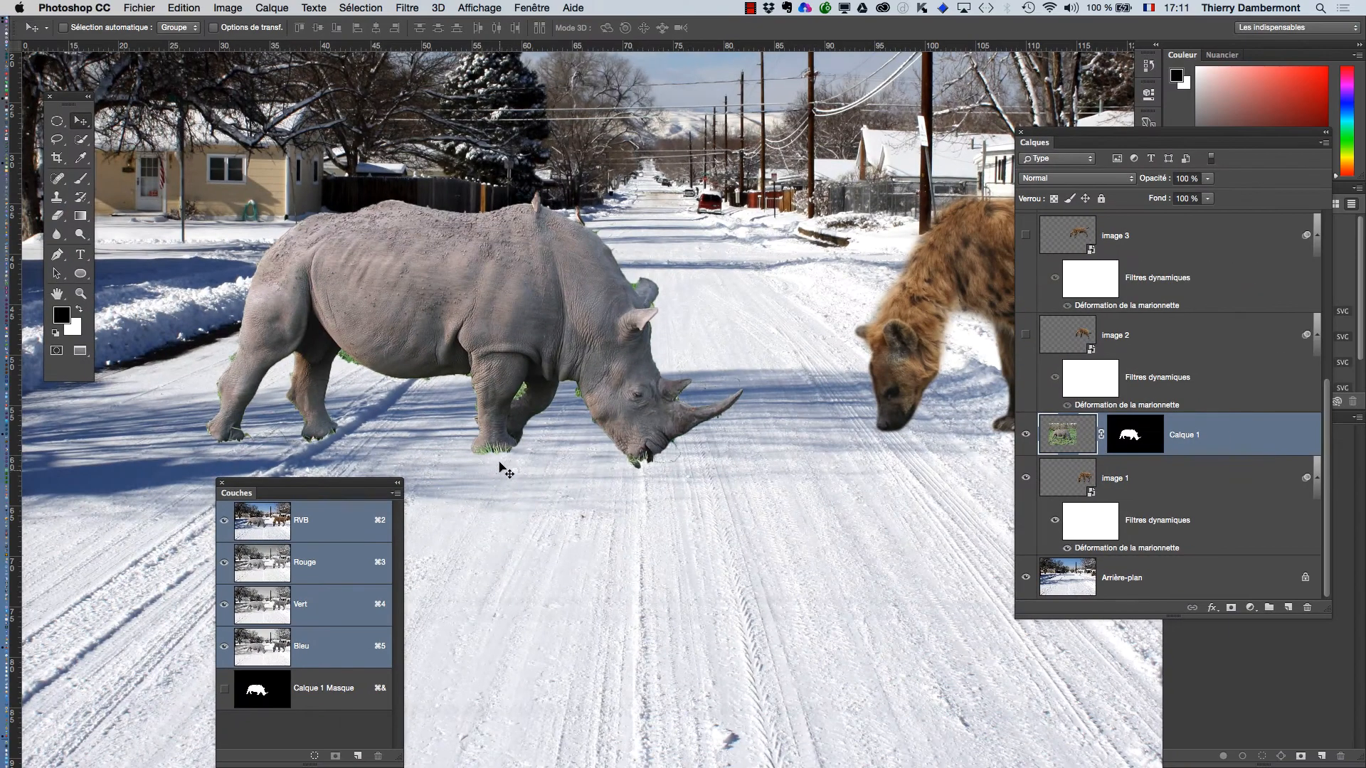
# Move the flipped rhinoceros toward the hyena until the tip of its horn overlaps the hyena's head.
pyautogui.moveTo(556, 350); pyautogui.dragTo(655, 336)
pyautogui.moveTo(660, 449); pyautogui.dragTo(406, 407)
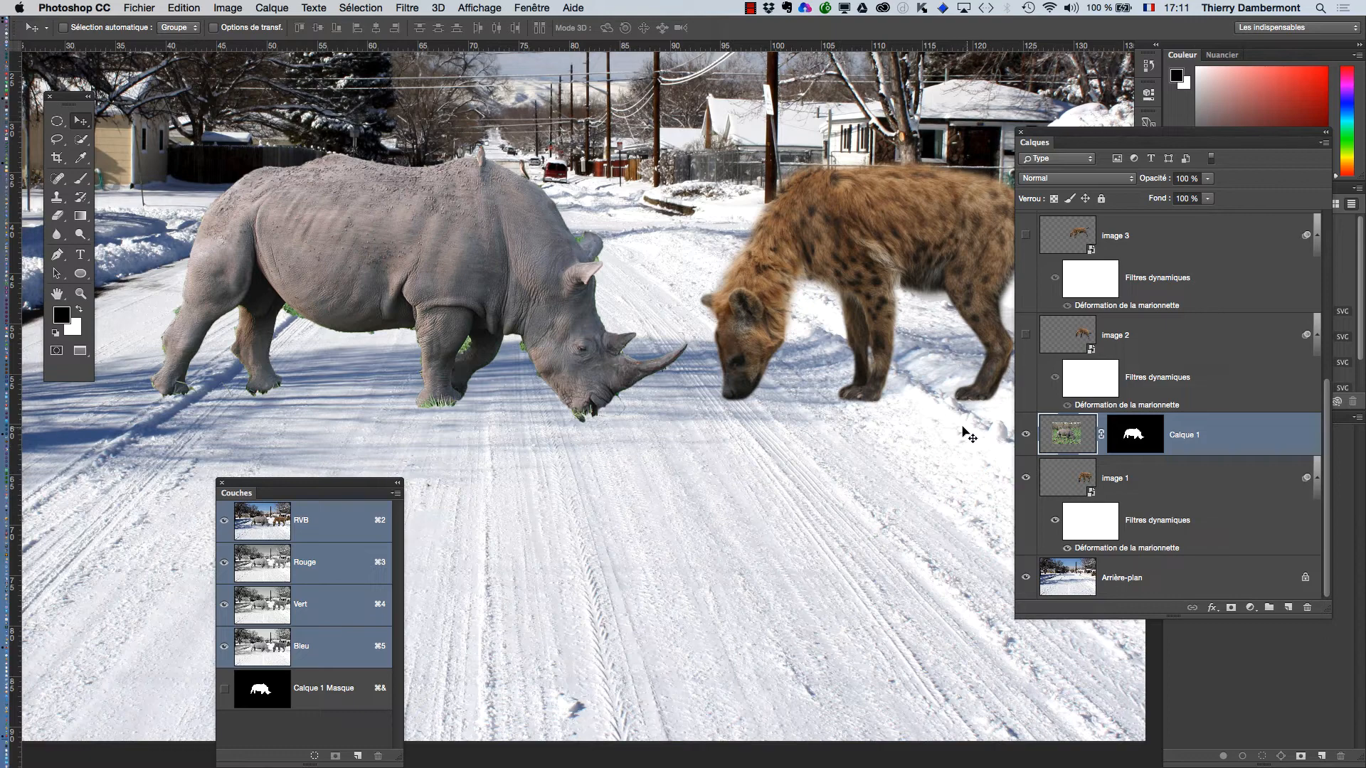
pyautogui.scroll(3, 849, 406)
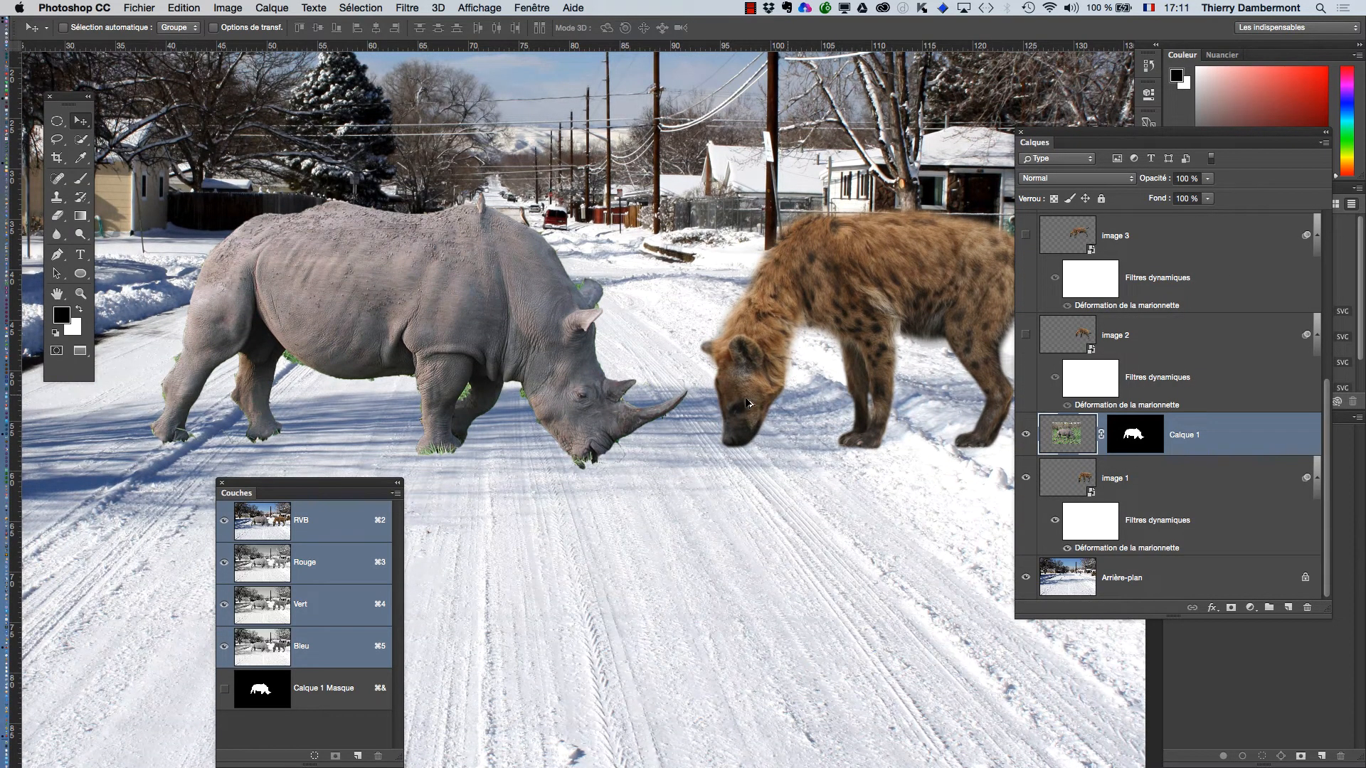
pyautogui.keyDown('alt'); pyautogui.keyDown('super'); pyautogui.click(747, 403); pyautogui.keyUp('super'); pyautogui.keyUp('alt')
pyautogui.keyDown('alt'); pyautogui.keyDown('super'); pyautogui.click(740, 401); pyautogui.keyUp('super'); pyautogui.keyUp('alt')
pyautogui.moveTo(651, 375); pyautogui.dragTo(674, 372)
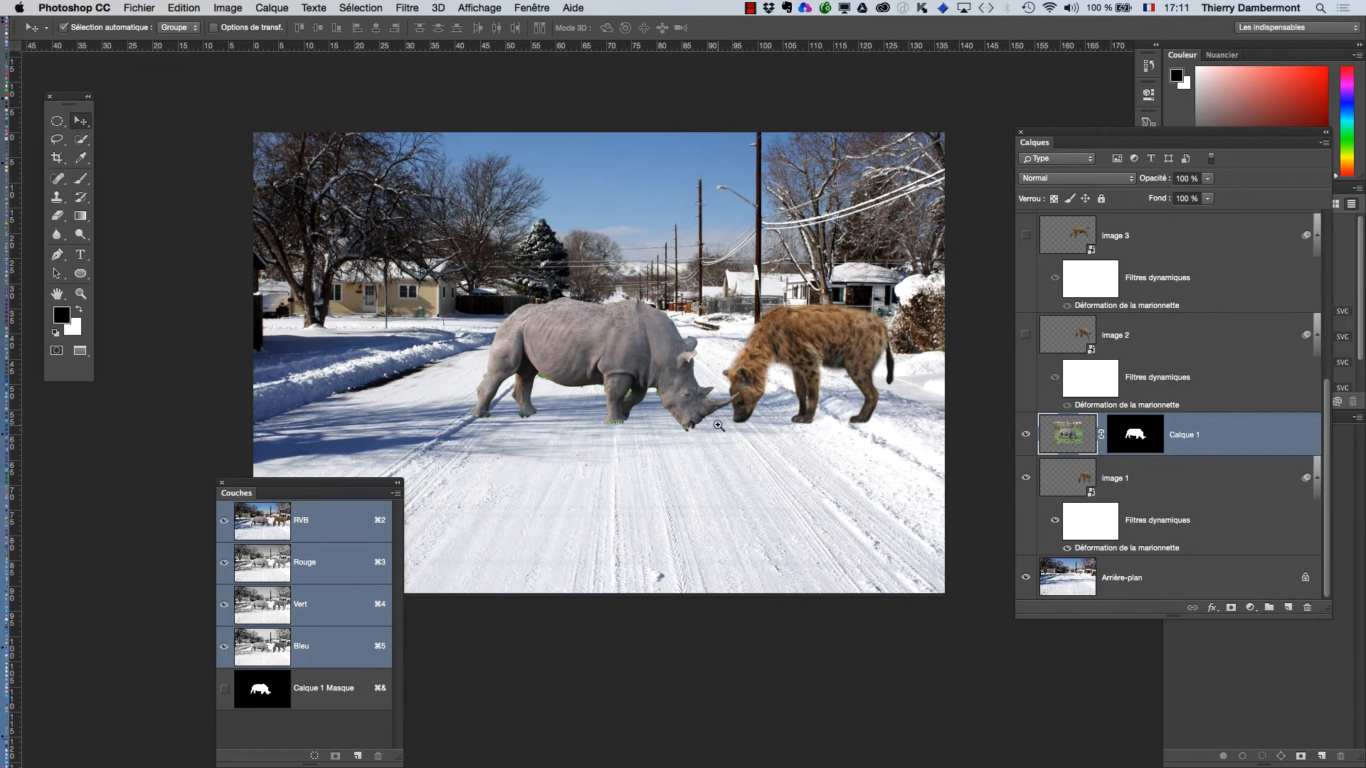
pyautogui.keyDown('super'); pyautogui.click(700, 370); pyautogui.keyUp('super')
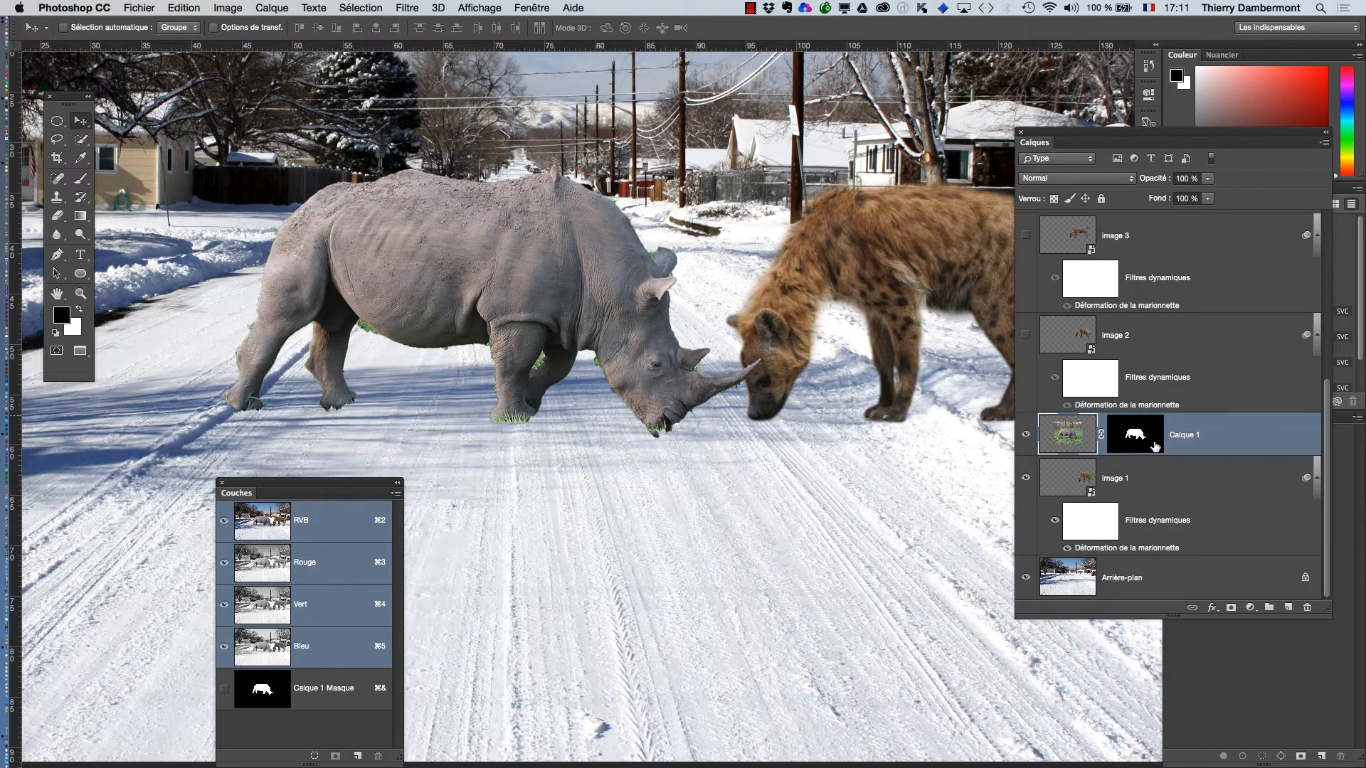
# Convert Calque 1 to a smart object and start a Puppet Warp on it.
pyautogui.rightClick(1230, 441)
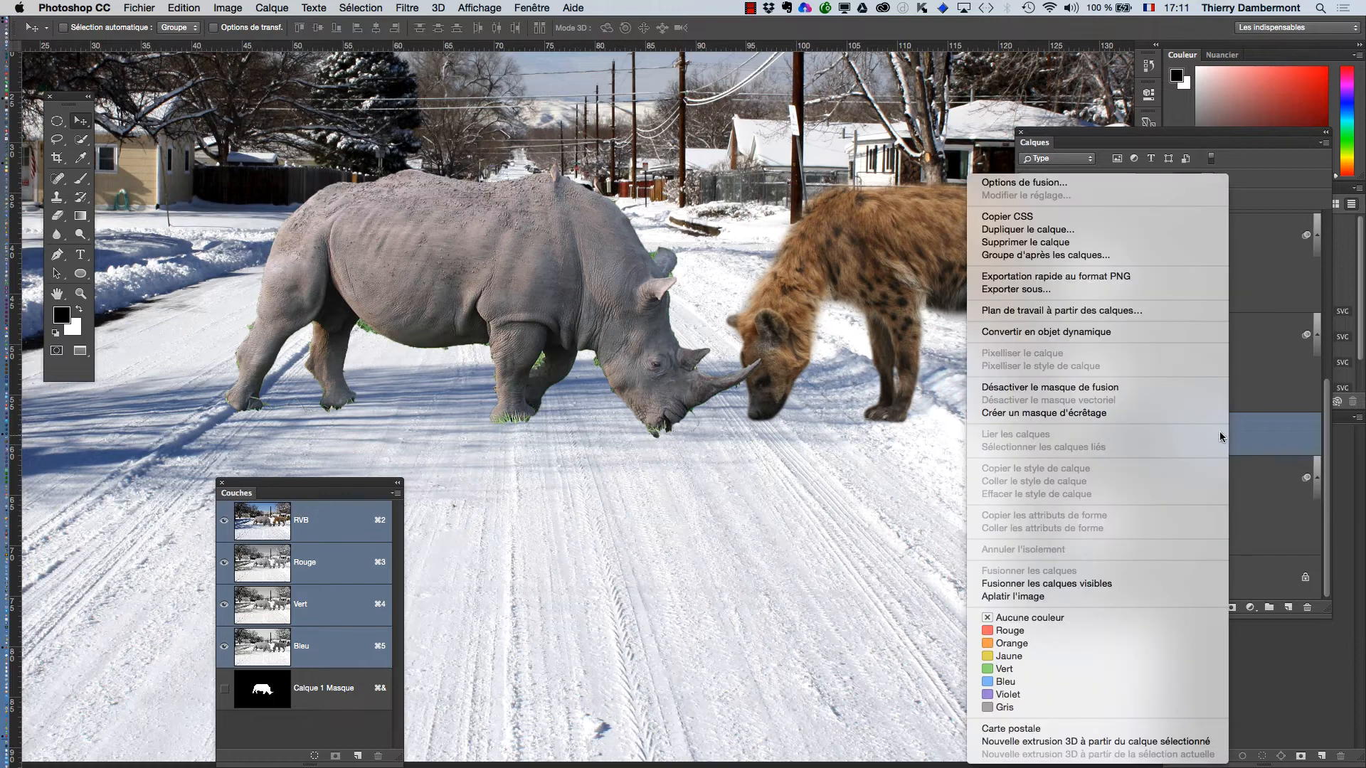
pyautogui.click(1107, 333)
pyautogui.click(187, 8)
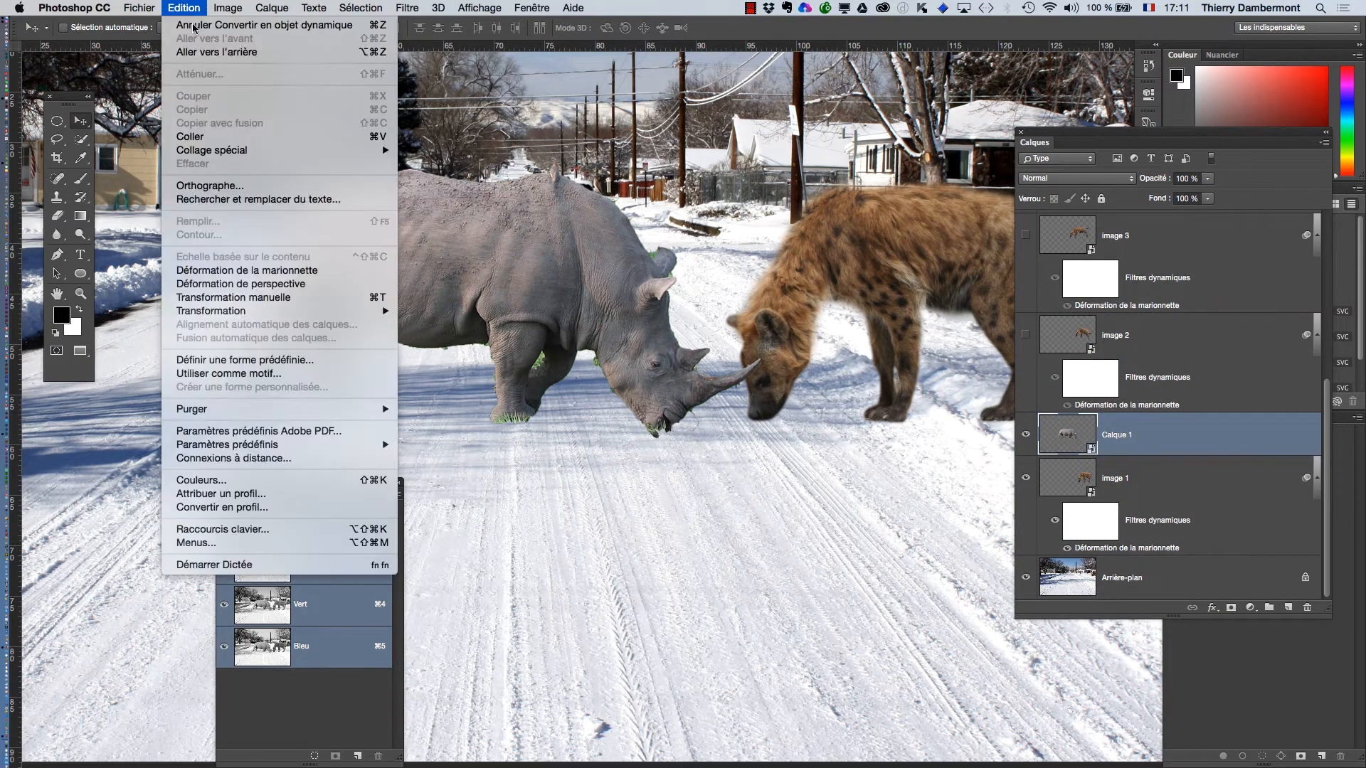
pyautogui.click(249, 270)
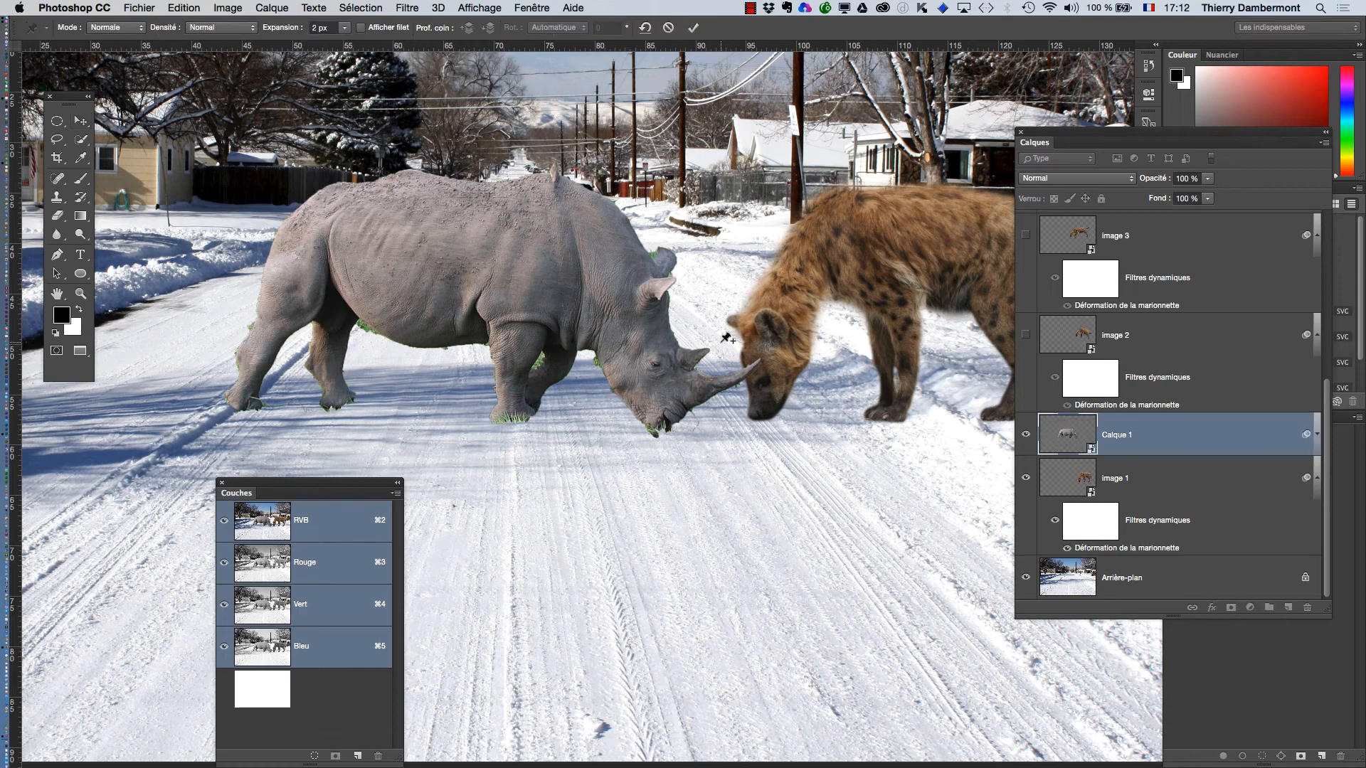
# Place puppet pins near the rhinoceros's eye, ear and hindquarters, try pulling the eye pin backward, and undo that pull.
pyautogui.click(661, 346)
pyautogui.click(653, 301)
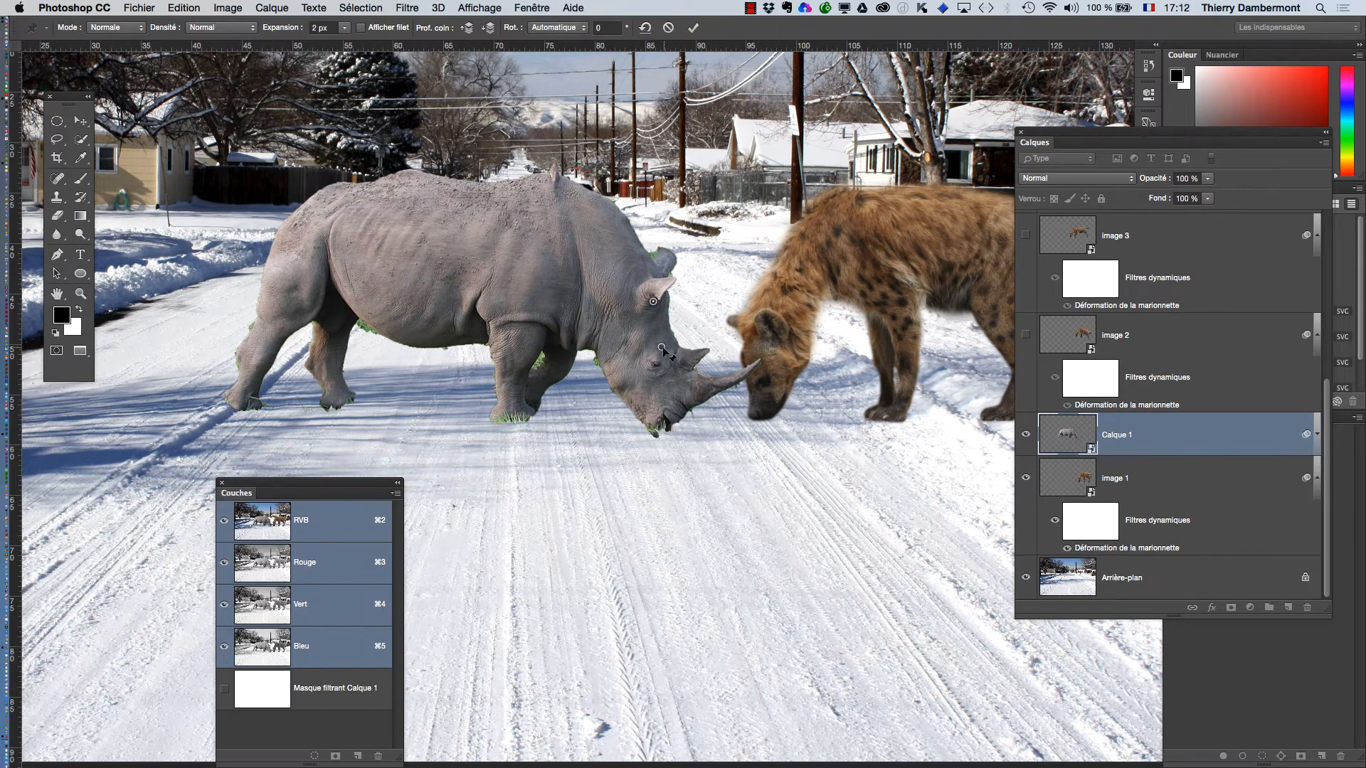
pyautogui.moveTo(662, 349); pyautogui.dragTo(634, 356)
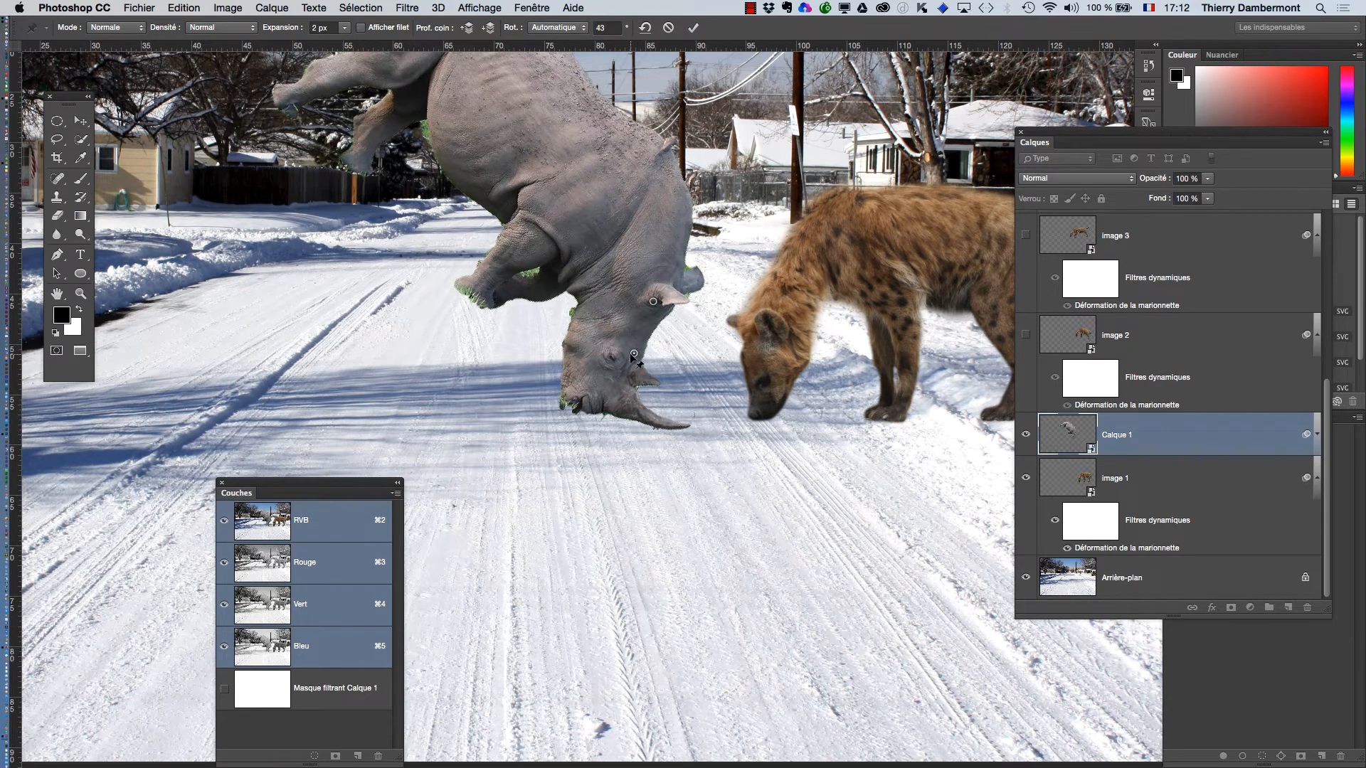
pyautogui.press('super+z')
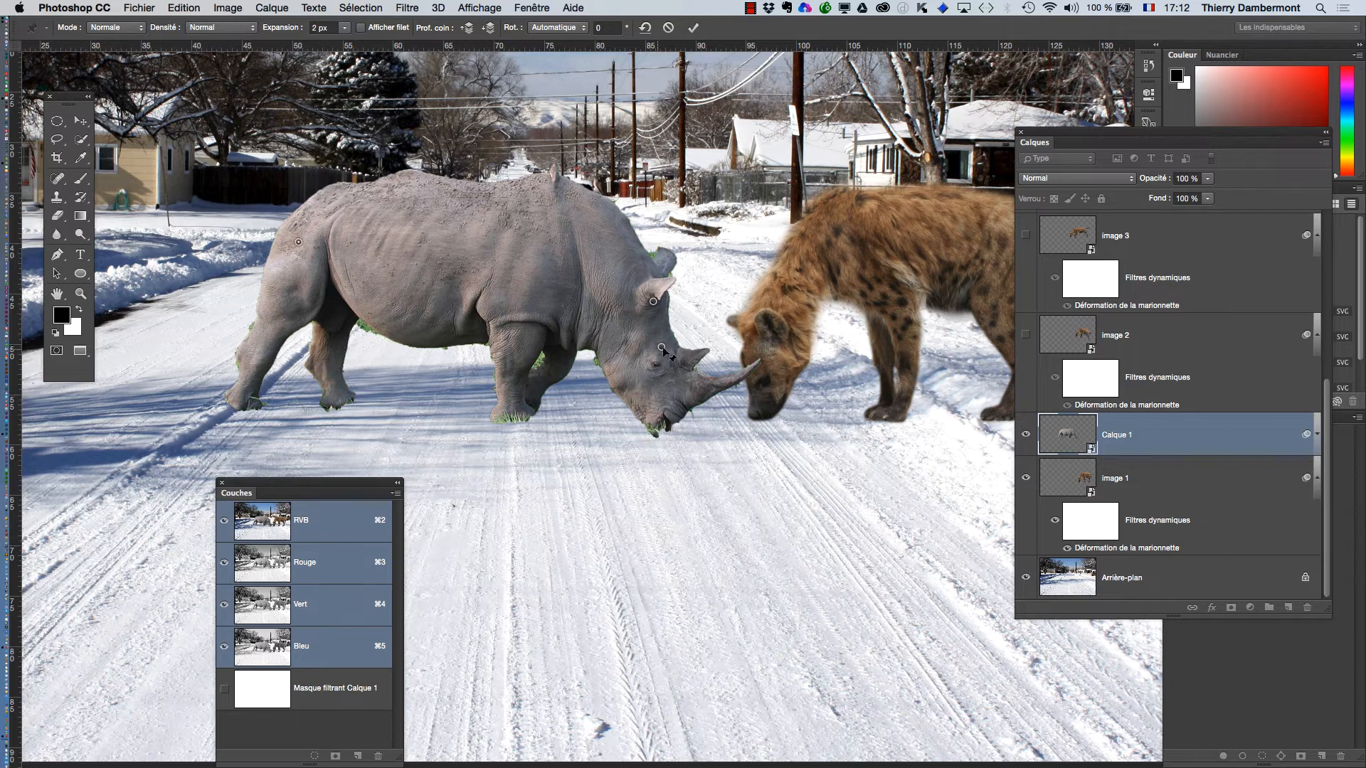
# Bend the rhinoceros's head down with the eye pin, add and nudge a pin on the shoulder, and apply the Puppet Warp.
pyautogui.press('super+shift+z')
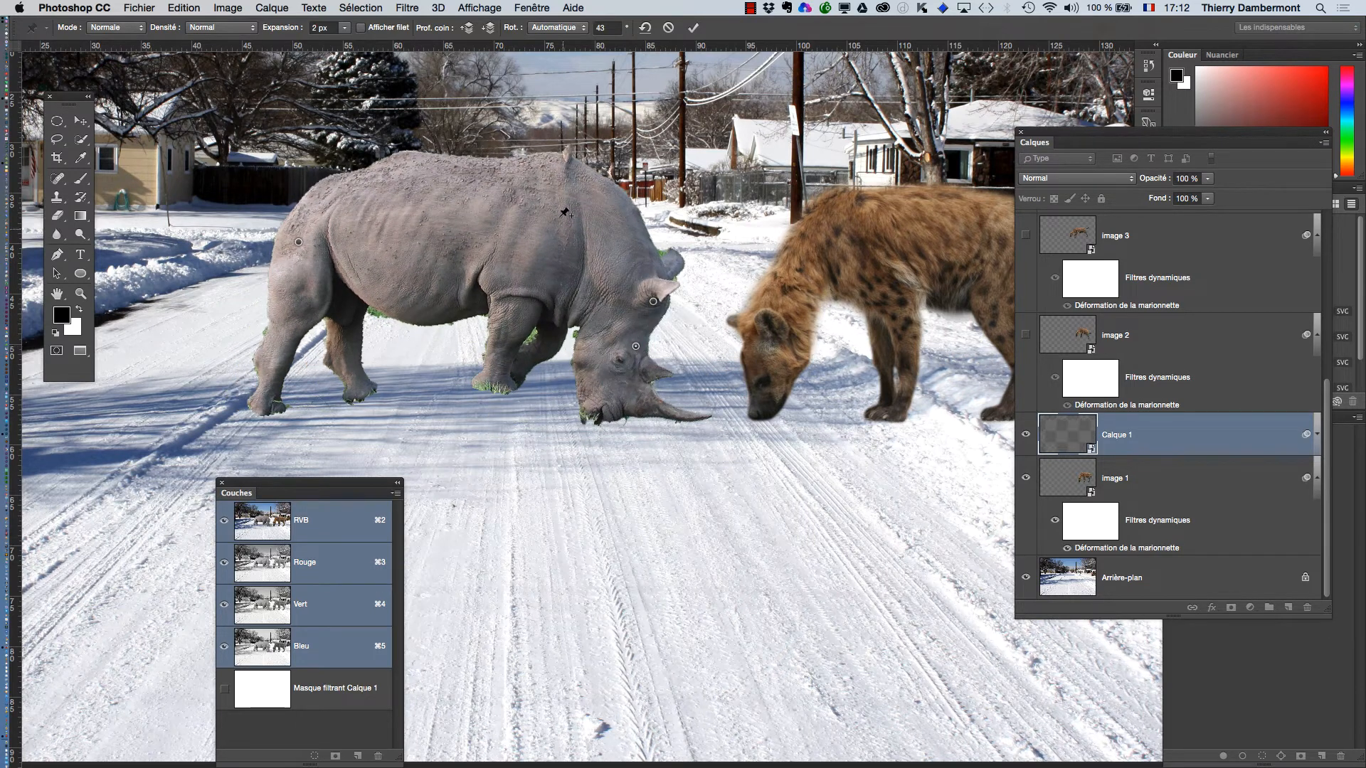
pyautogui.click(555, 208)
pyautogui.moveTo(555, 207); pyautogui.dragTo(564, 205)
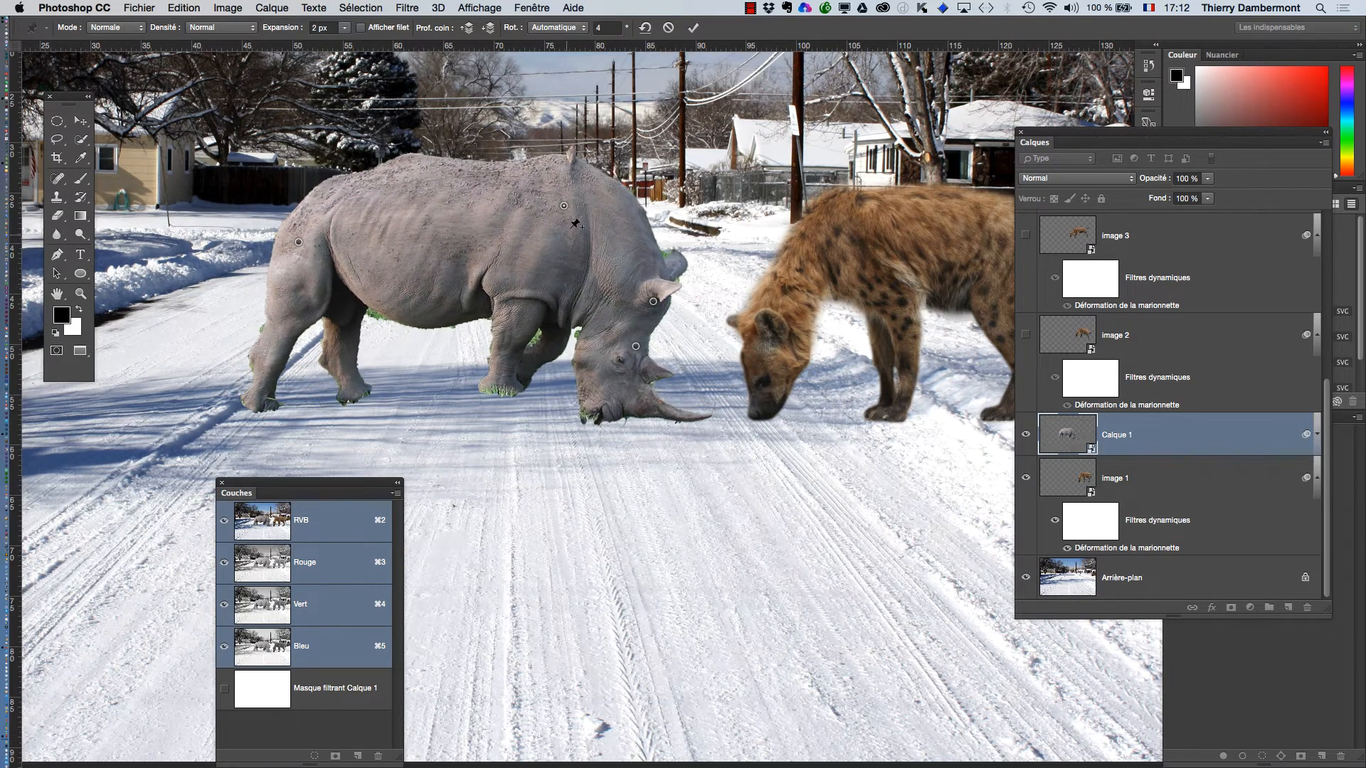
pyautogui.click(693, 27)
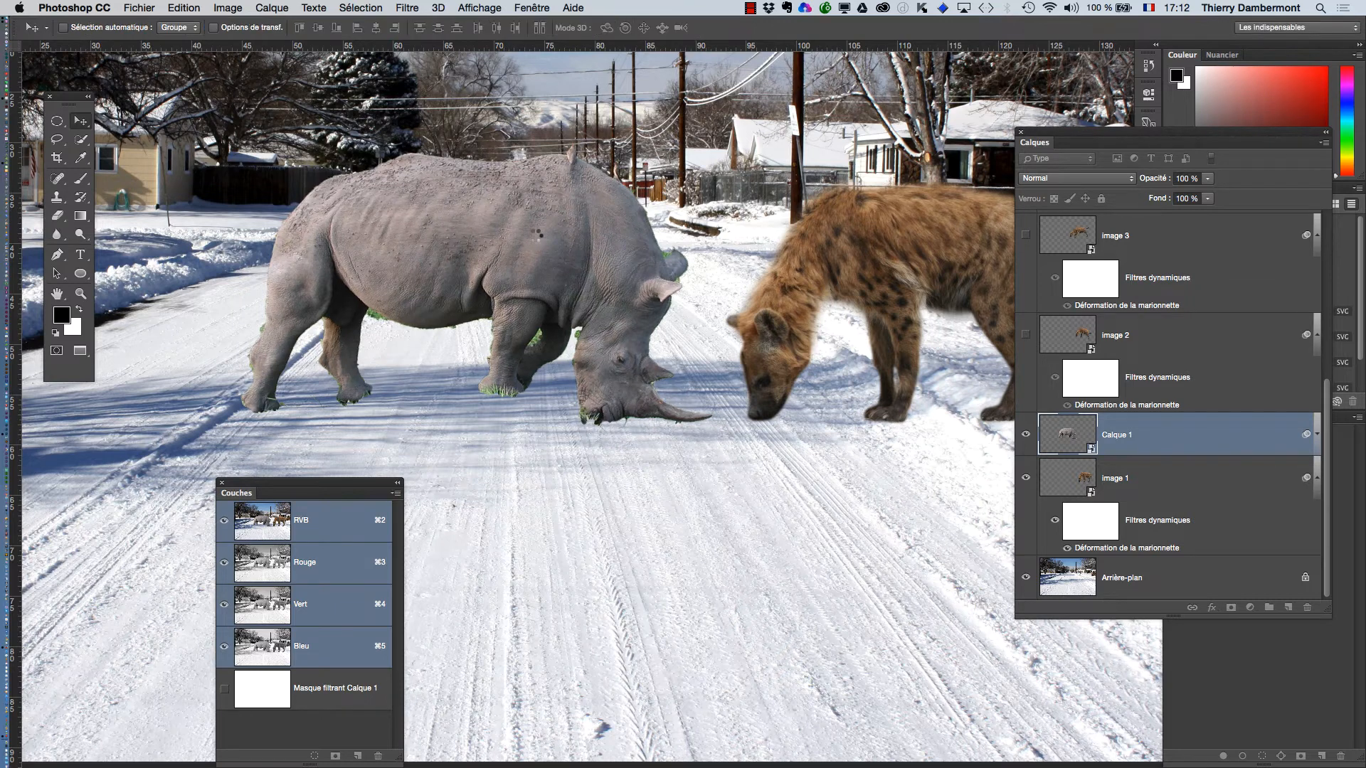
# Show the image 4 hyena and reposition the Calque 1 rhinoceros so its horn tip reaches just beneath that hyena's head.
pyautogui.moveTo(417, 268); pyautogui.dragTo(458, 279)
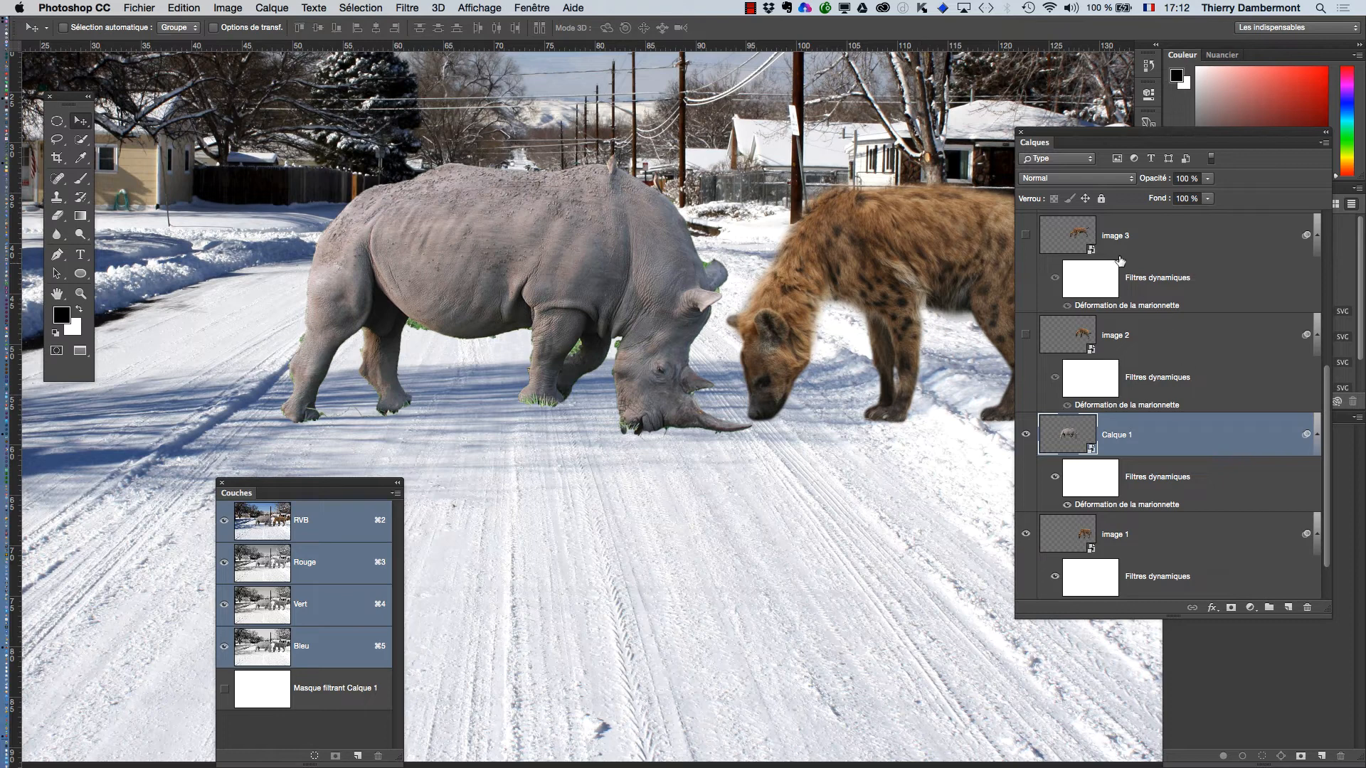
pyautogui.scroll(5, 1130, 281)
pyautogui.scroll(1, 1137, 303)
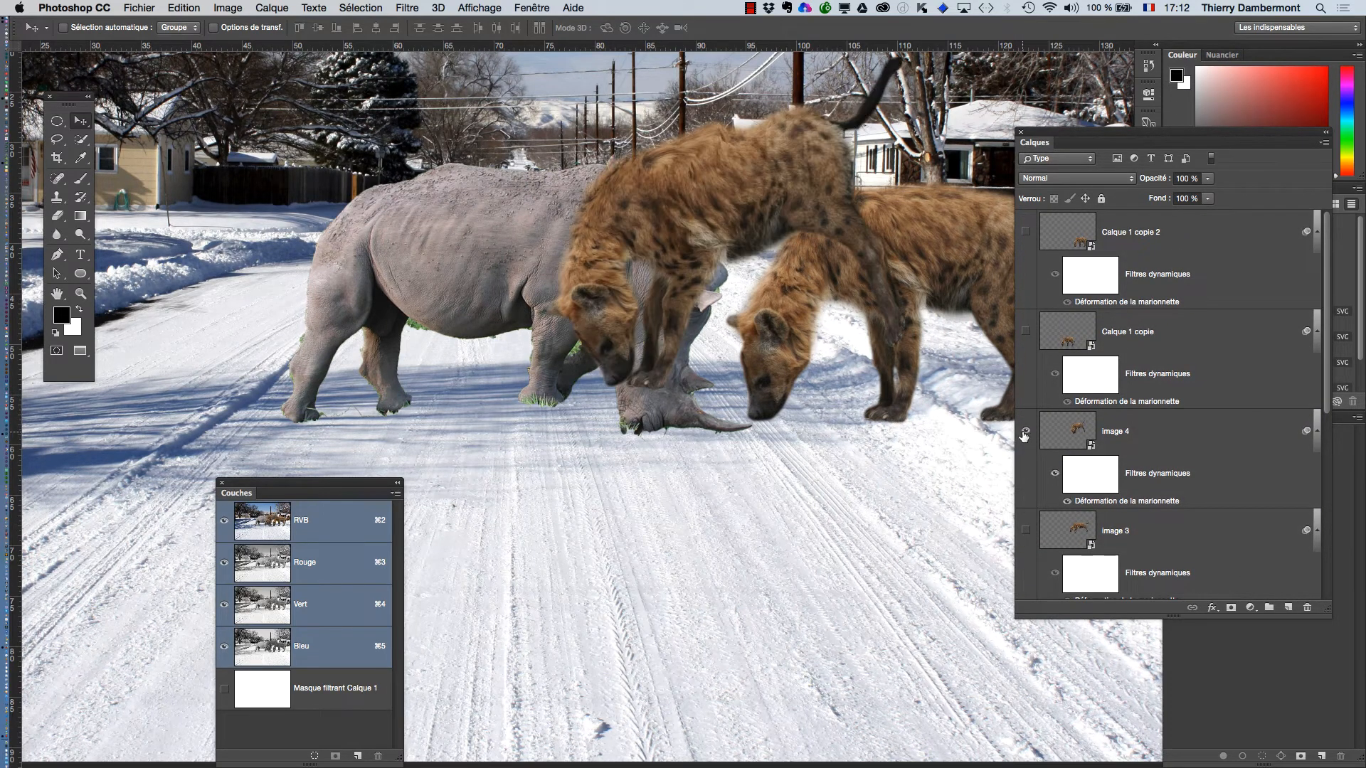
pyautogui.scroll(-5, 1134, 498)
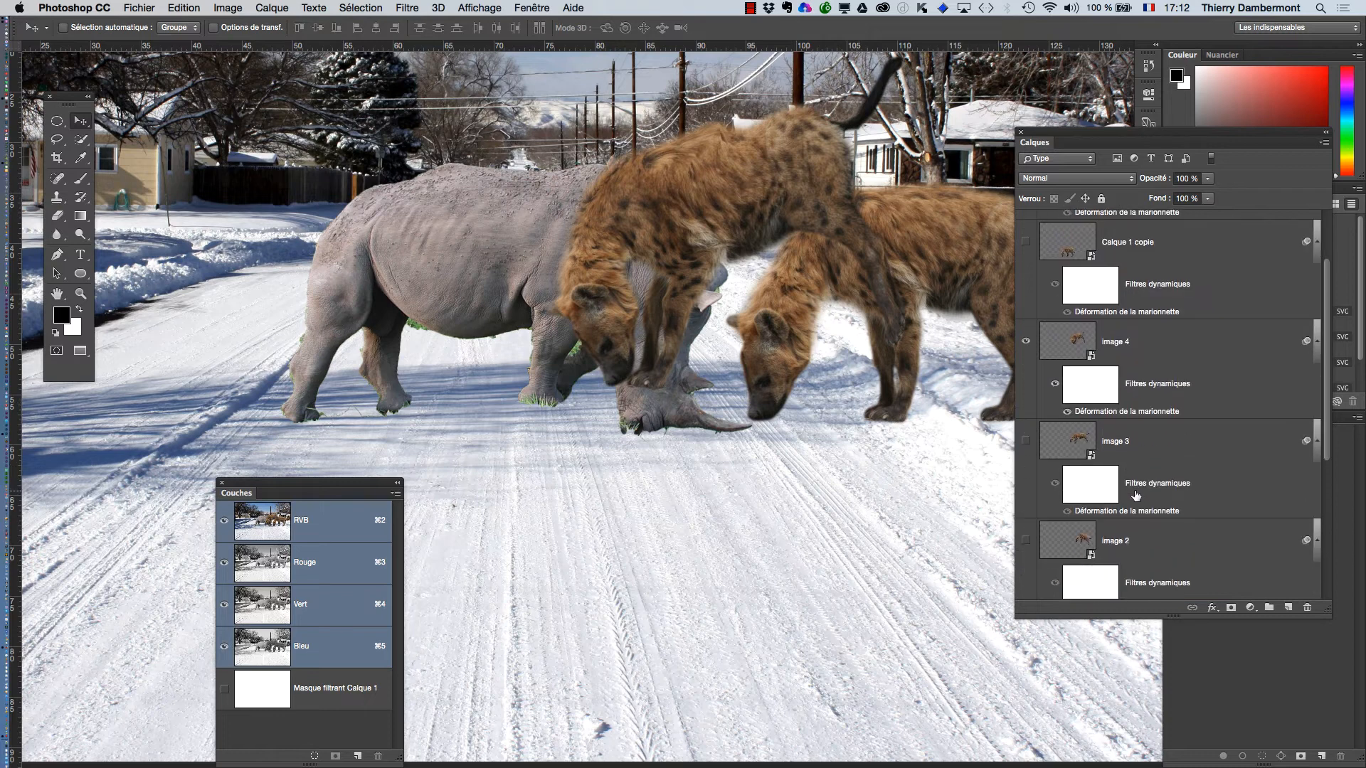
pyautogui.click(1122, 507)
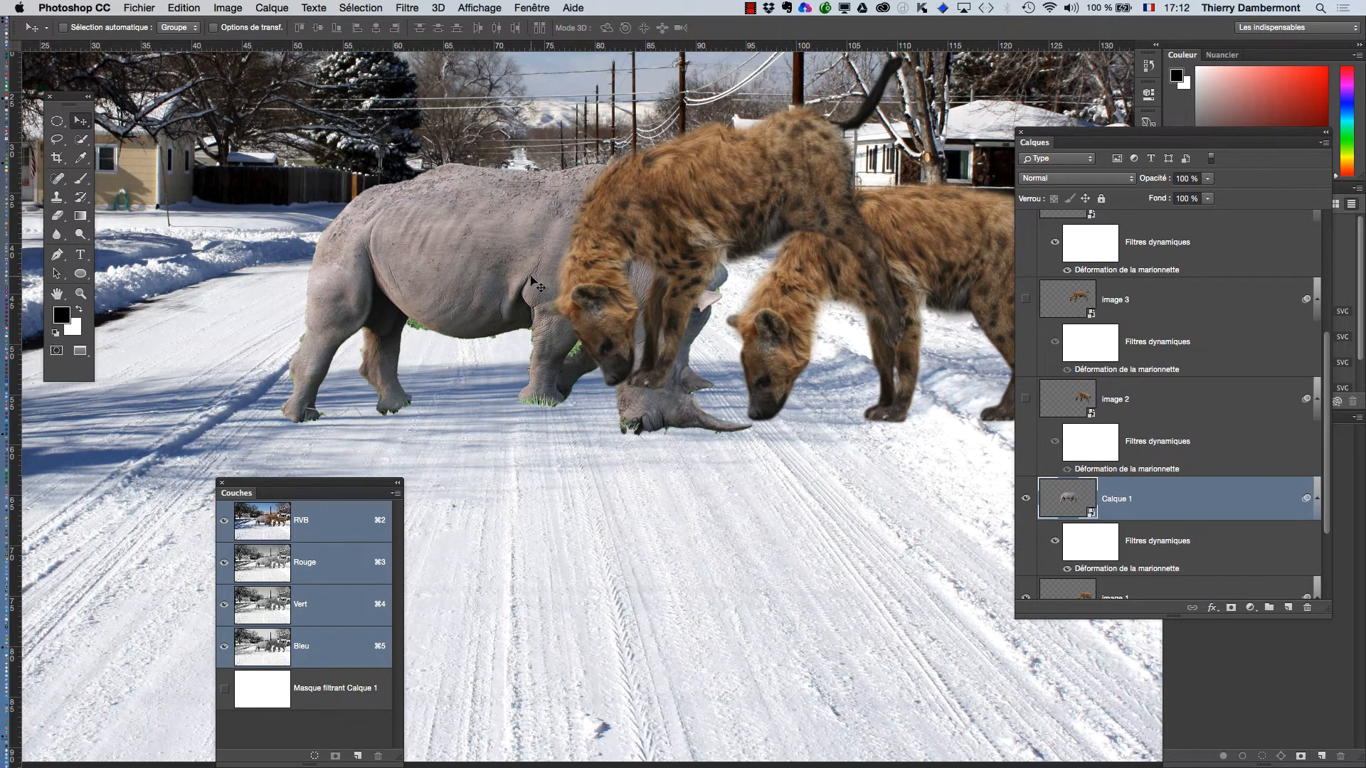
pyautogui.moveTo(531, 277); pyautogui.dragTo(380, 257)
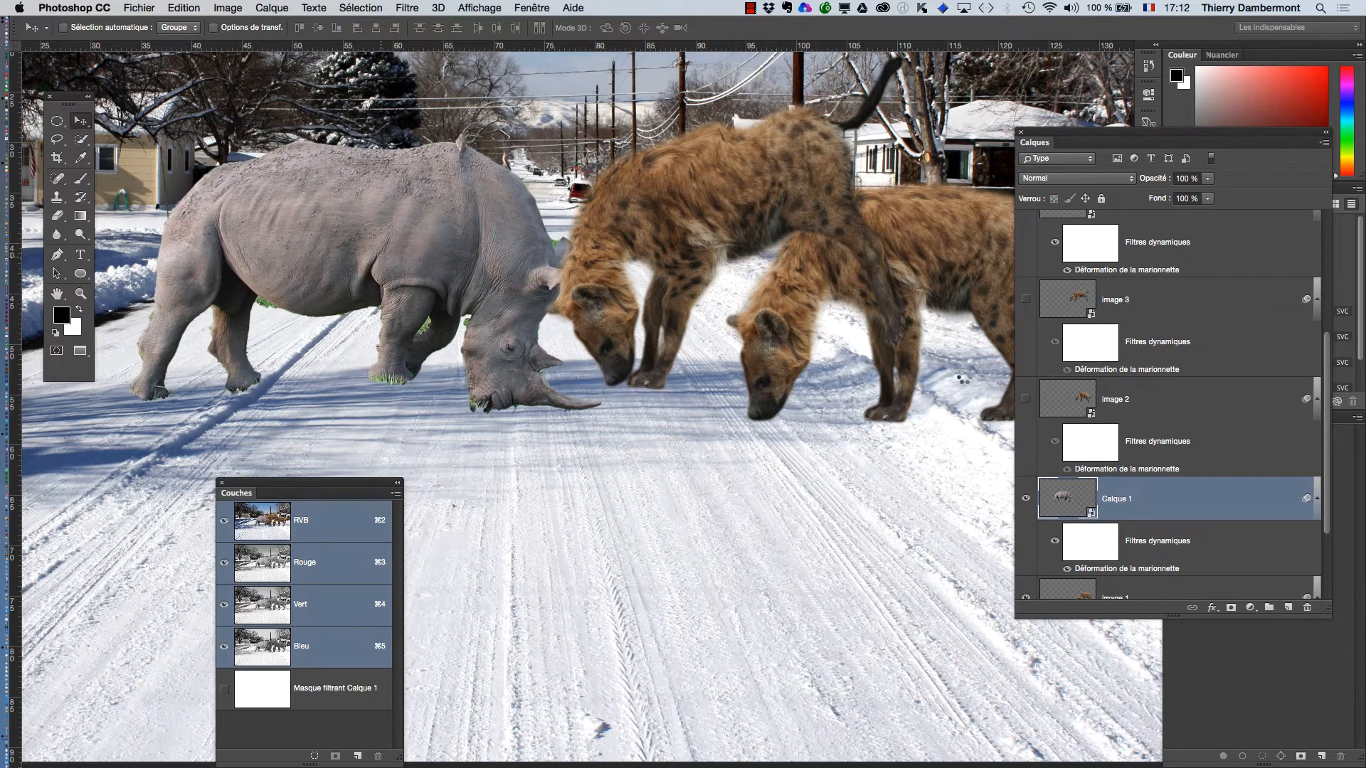
pyautogui.scroll(2, 1105, 482)
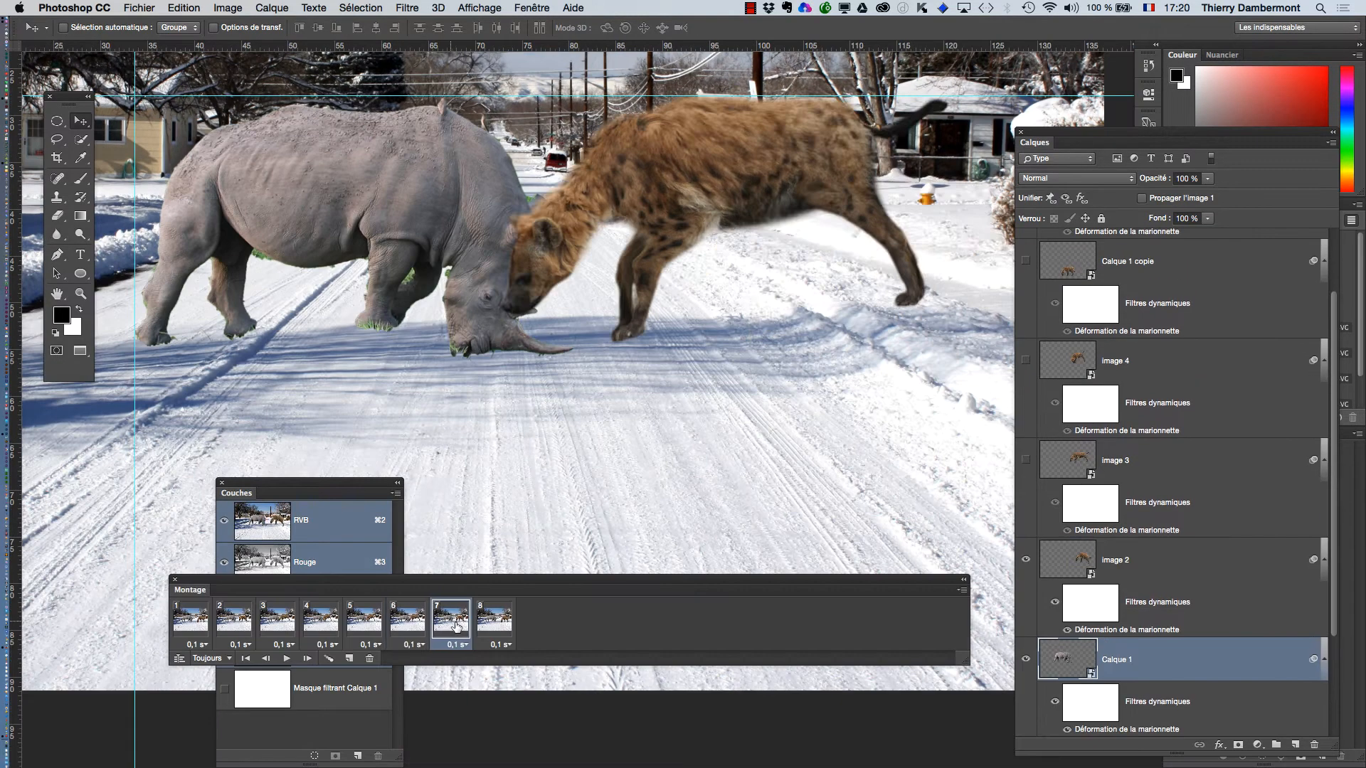
# Preview the eight-frame animation from its last frame with the whole street in view, and stop the playback.
pyautogui.click(483, 631)
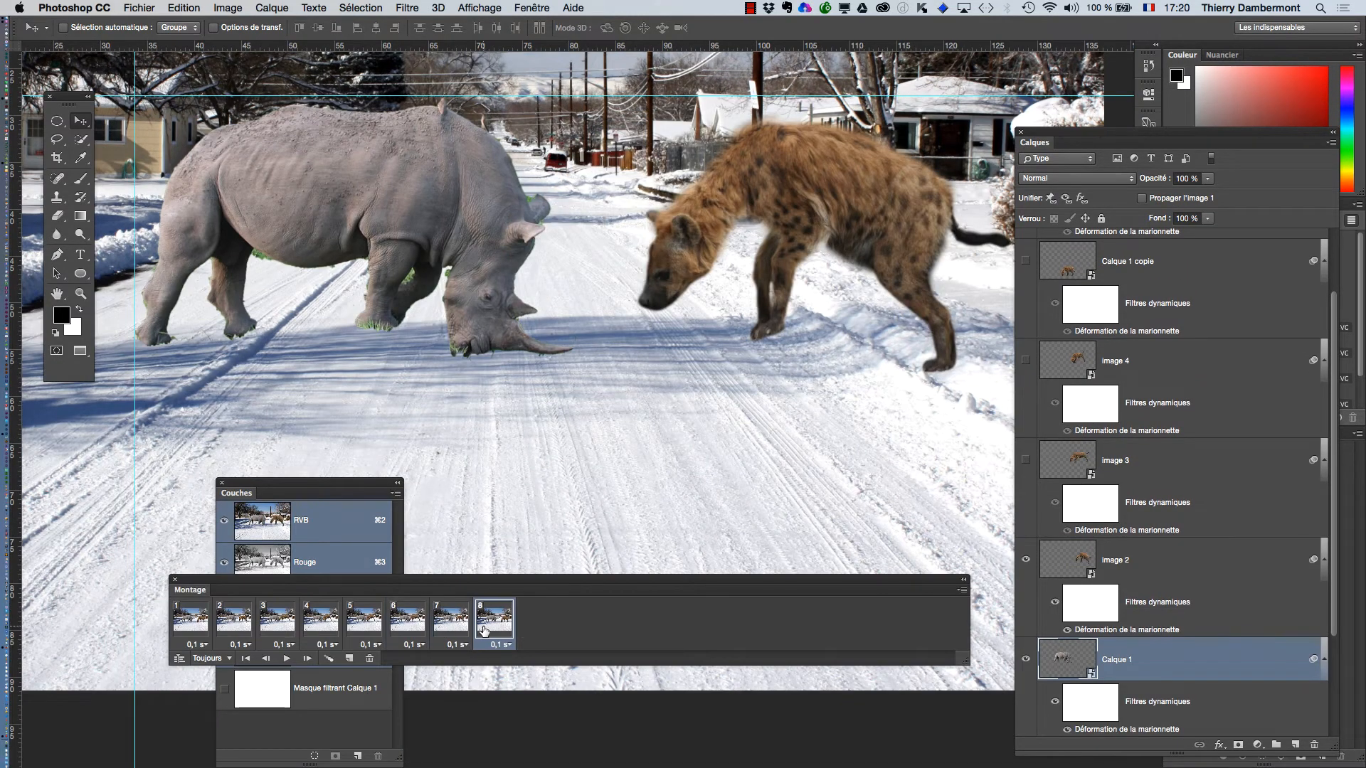
pyautogui.click(288, 660)
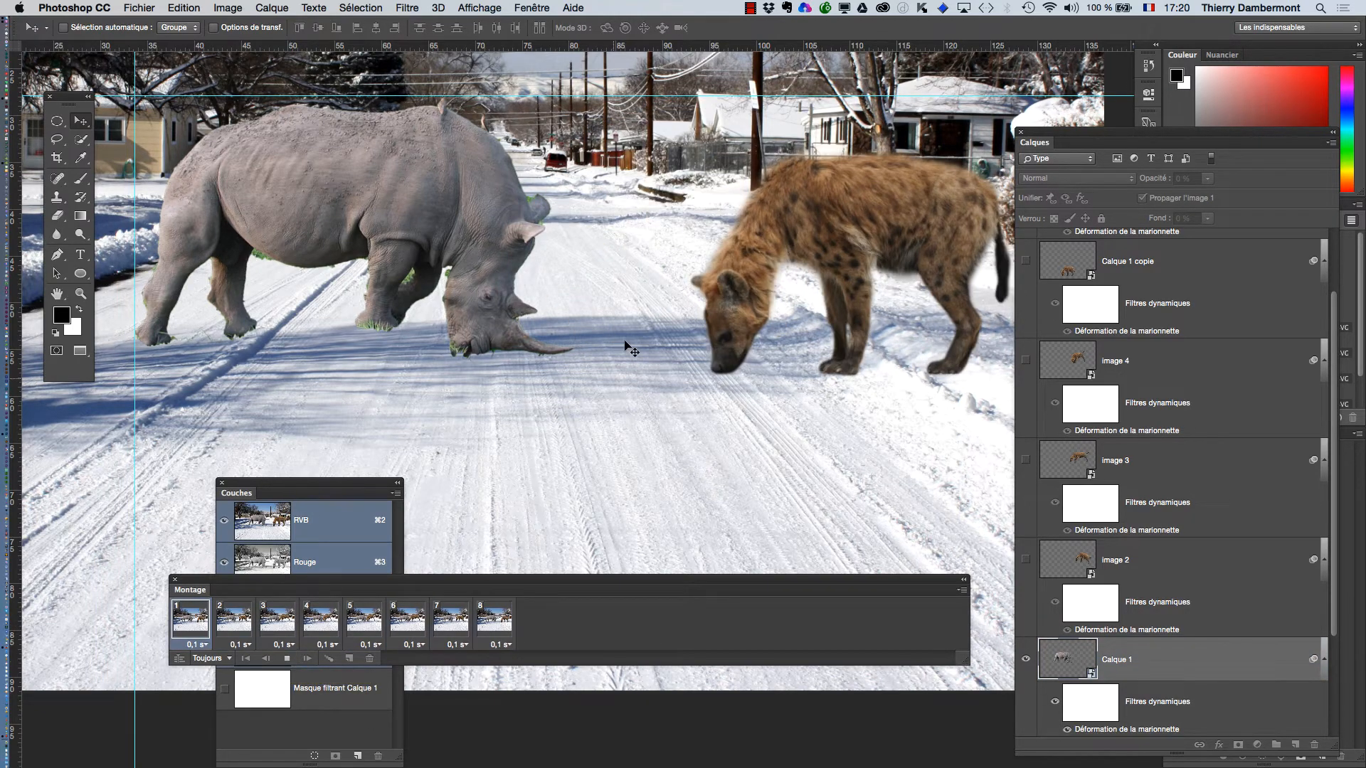
pyautogui.scroll(-1, 618, 355)
pyautogui.scroll(-3, 617, 355)
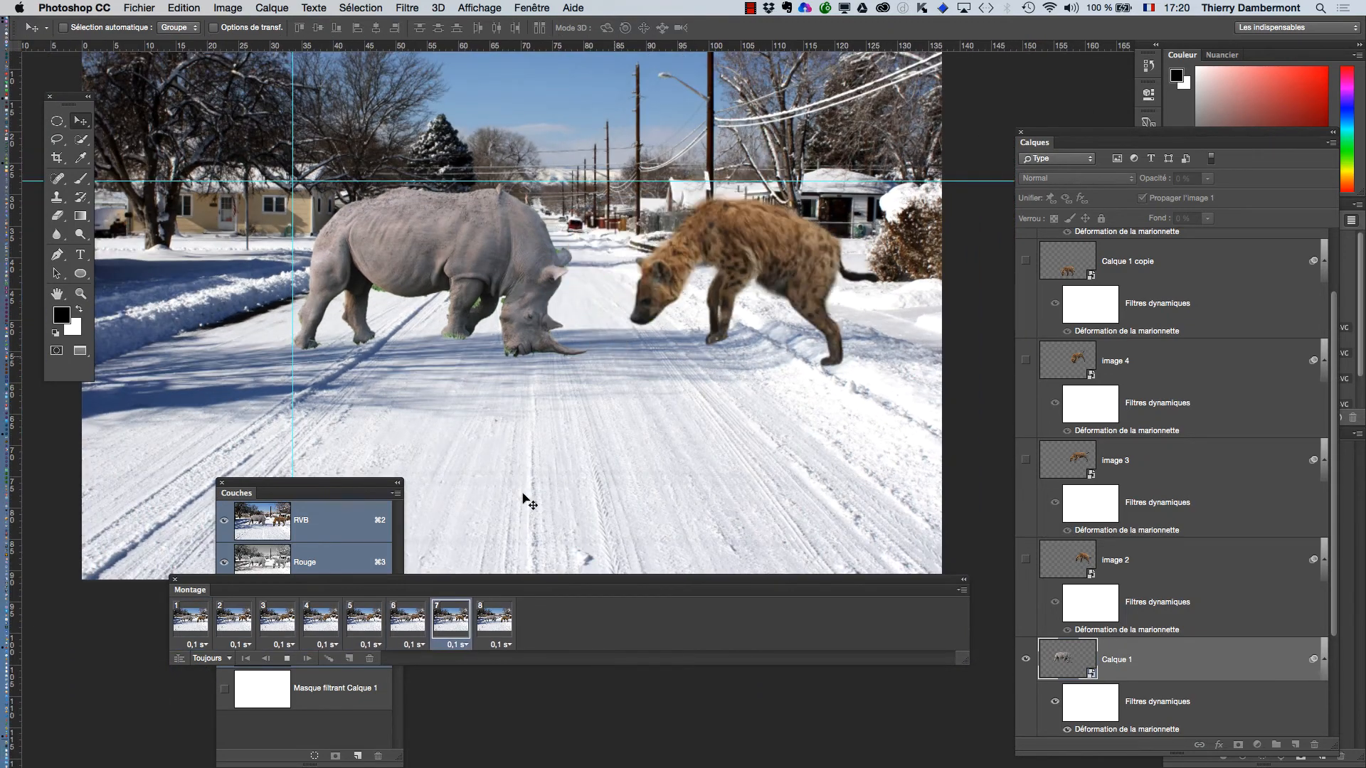
pyautogui.click(288, 662)
# In frame 4, duplicate Calque 1 and edit the copy's Puppet Warp so the rhinoceros's head pulls back from the hyena.
pyautogui.click(329, 628)
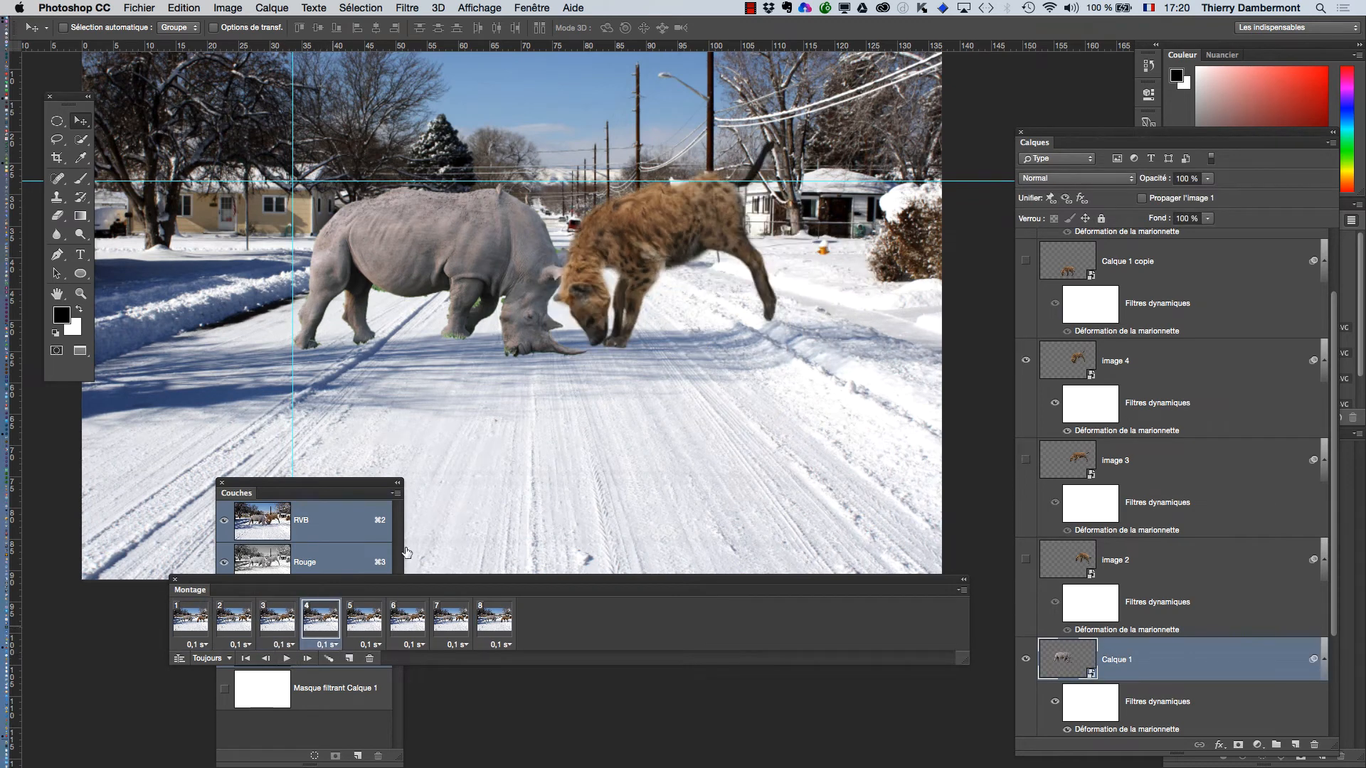
pyautogui.scroll(-2, 1139, 660)
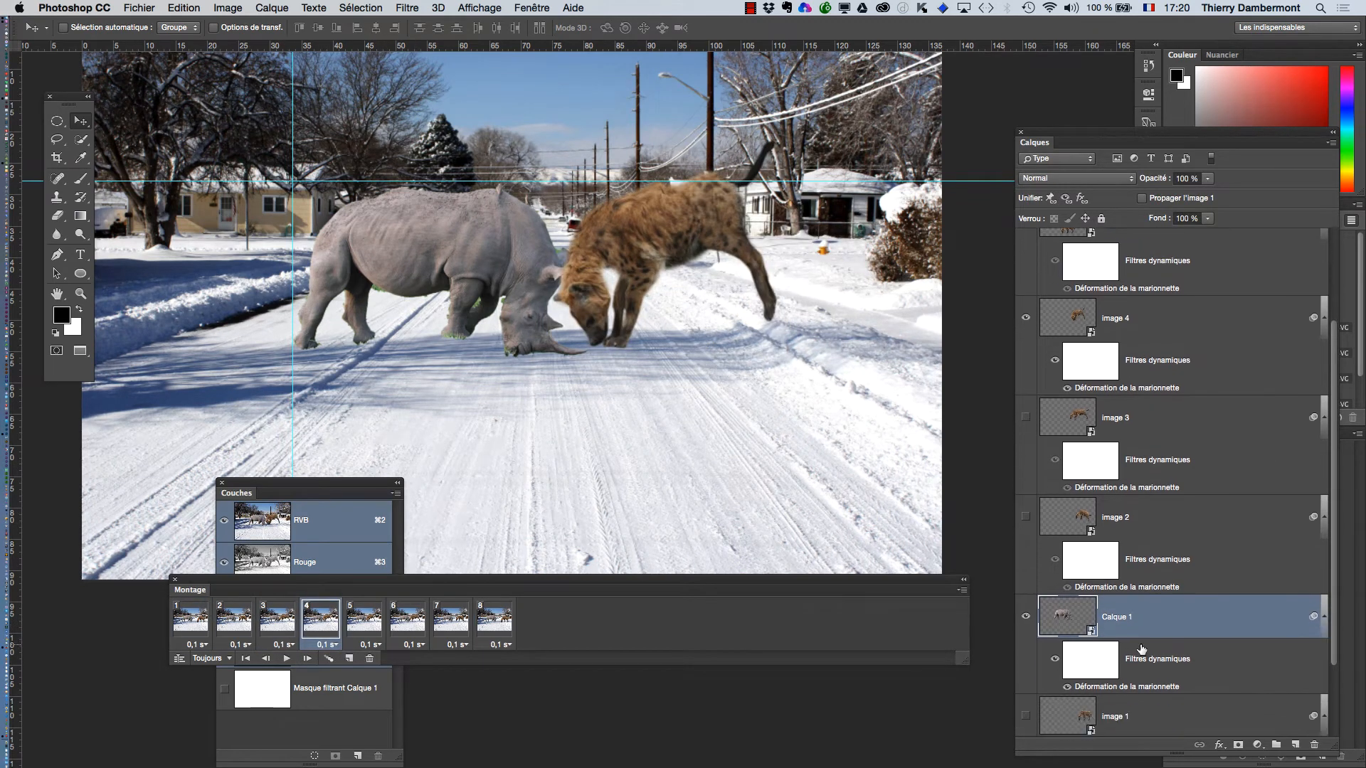
pyautogui.moveTo(1143, 602); pyautogui.dragTo(1296, 744)
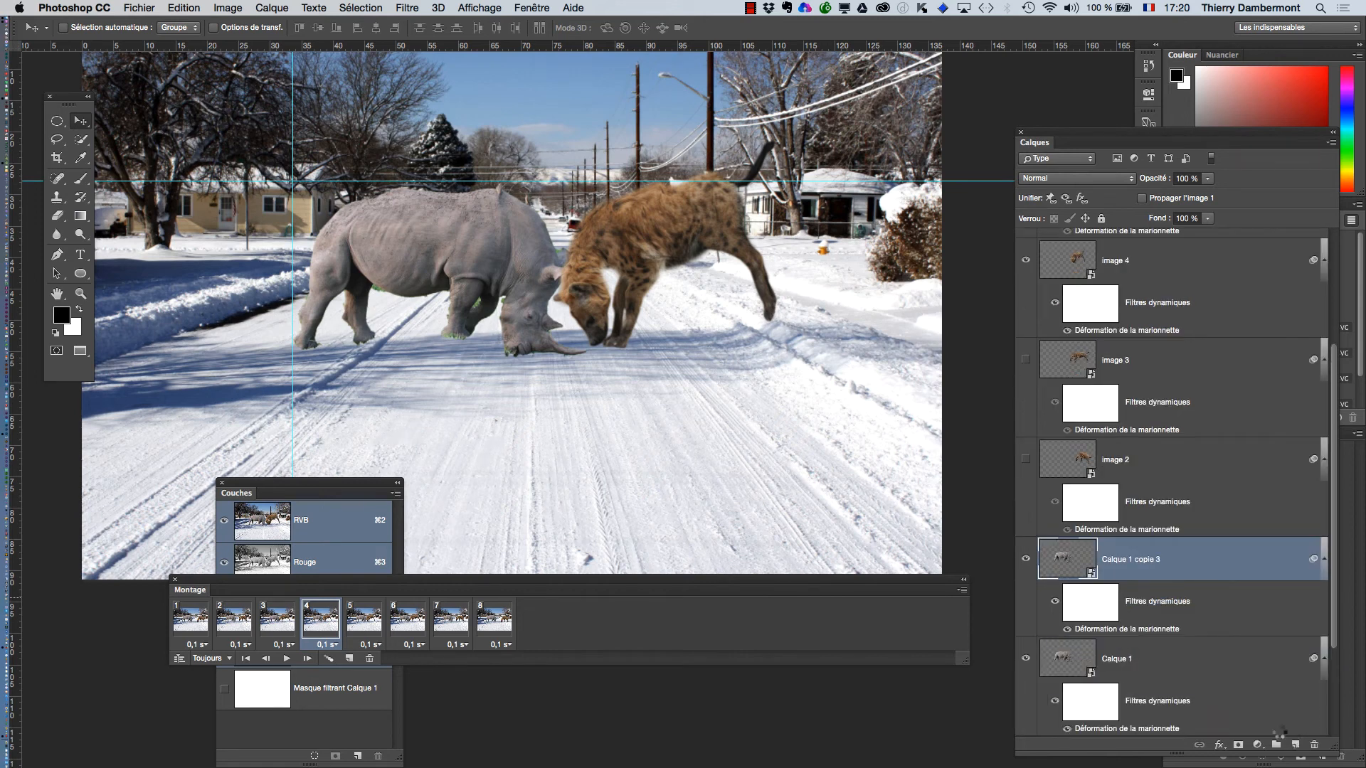
pyautogui.doubleClick(1108, 631)
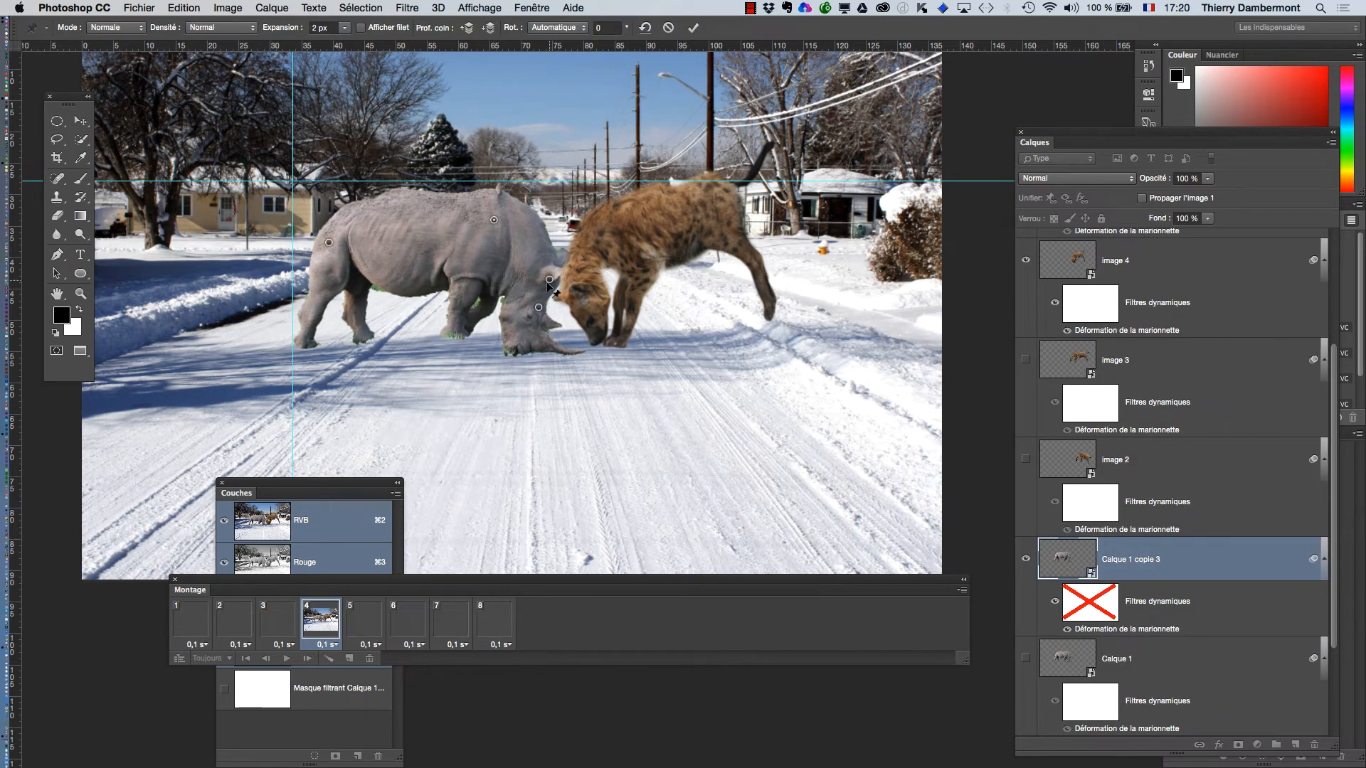
pyautogui.moveTo(549, 285)
pyautogui.mouseDown()
pyautogui.moveTo(538, 313)
pyautogui.moveTo(524, 305)
pyautogui.moveTo(530, 275)
pyautogui.mouseUp()
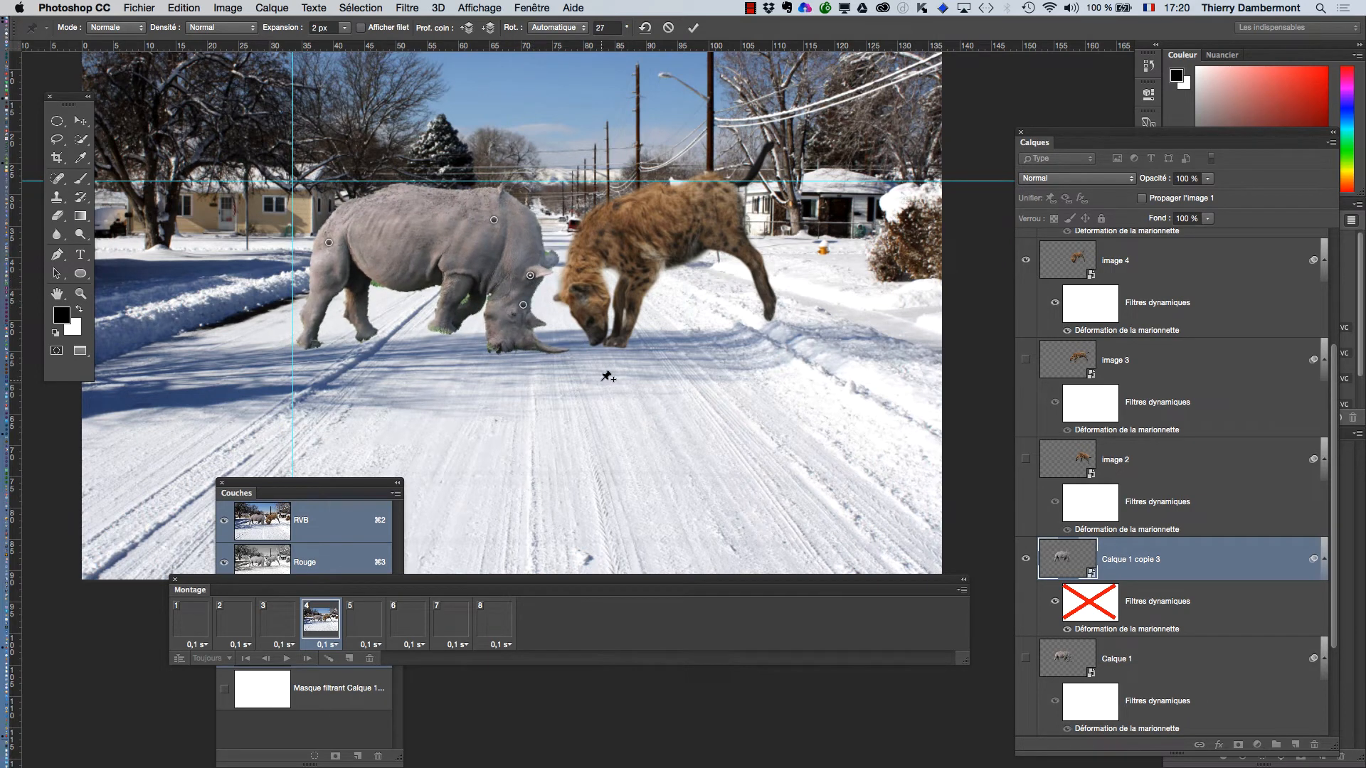
pyautogui.click(693, 27)
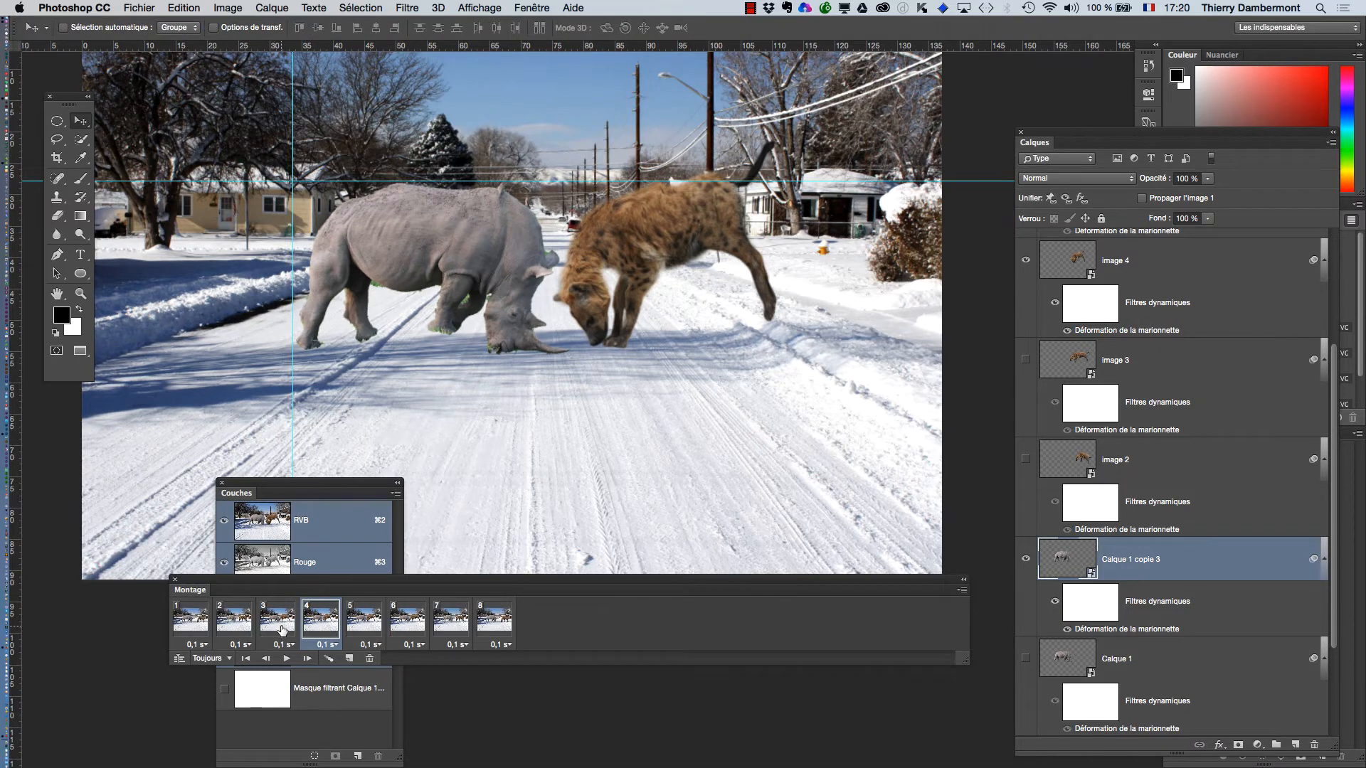
# Compare the rhinoceros's pose in frames 3, 4 and 5, and play the animation briefly to check the movement.
pyautogui.click(278, 619)
pyautogui.click(320, 628)
pyautogui.click(367, 627)
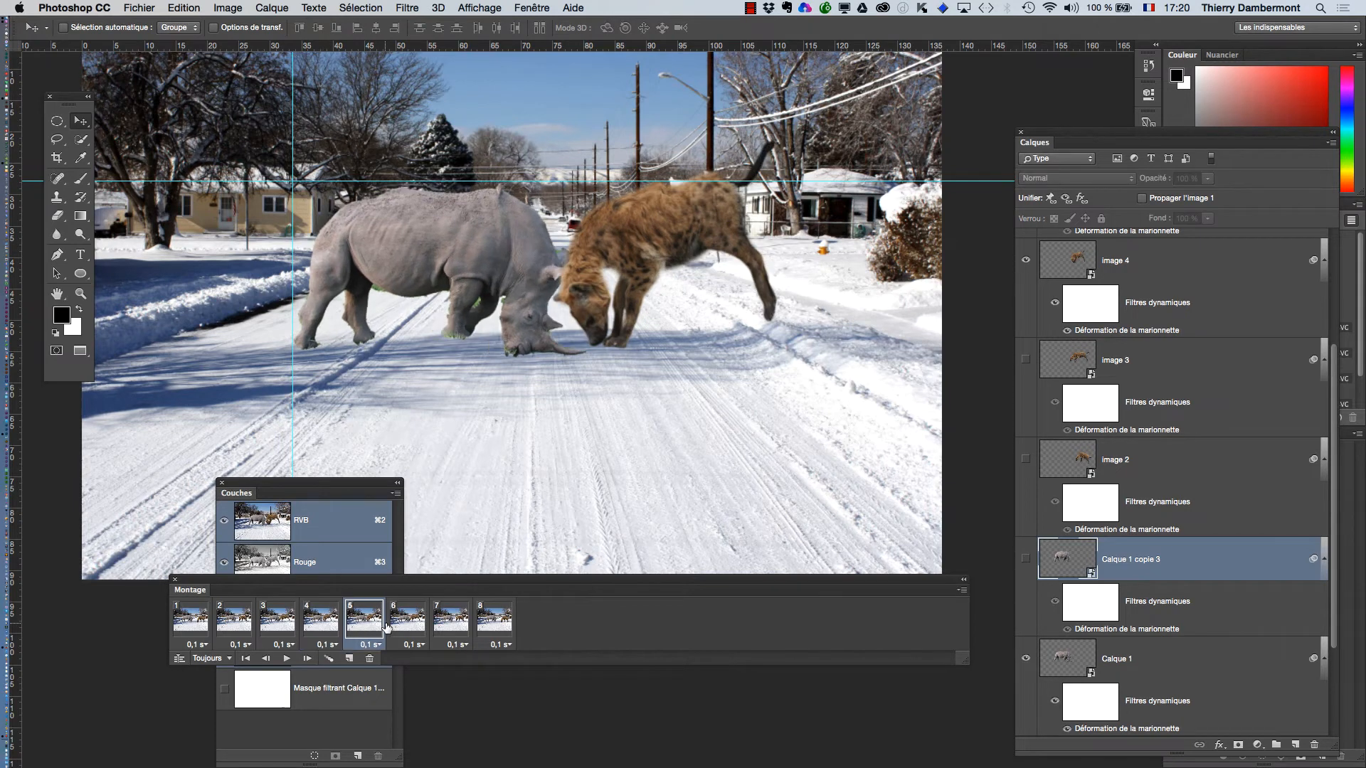
pyautogui.click(288, 658)
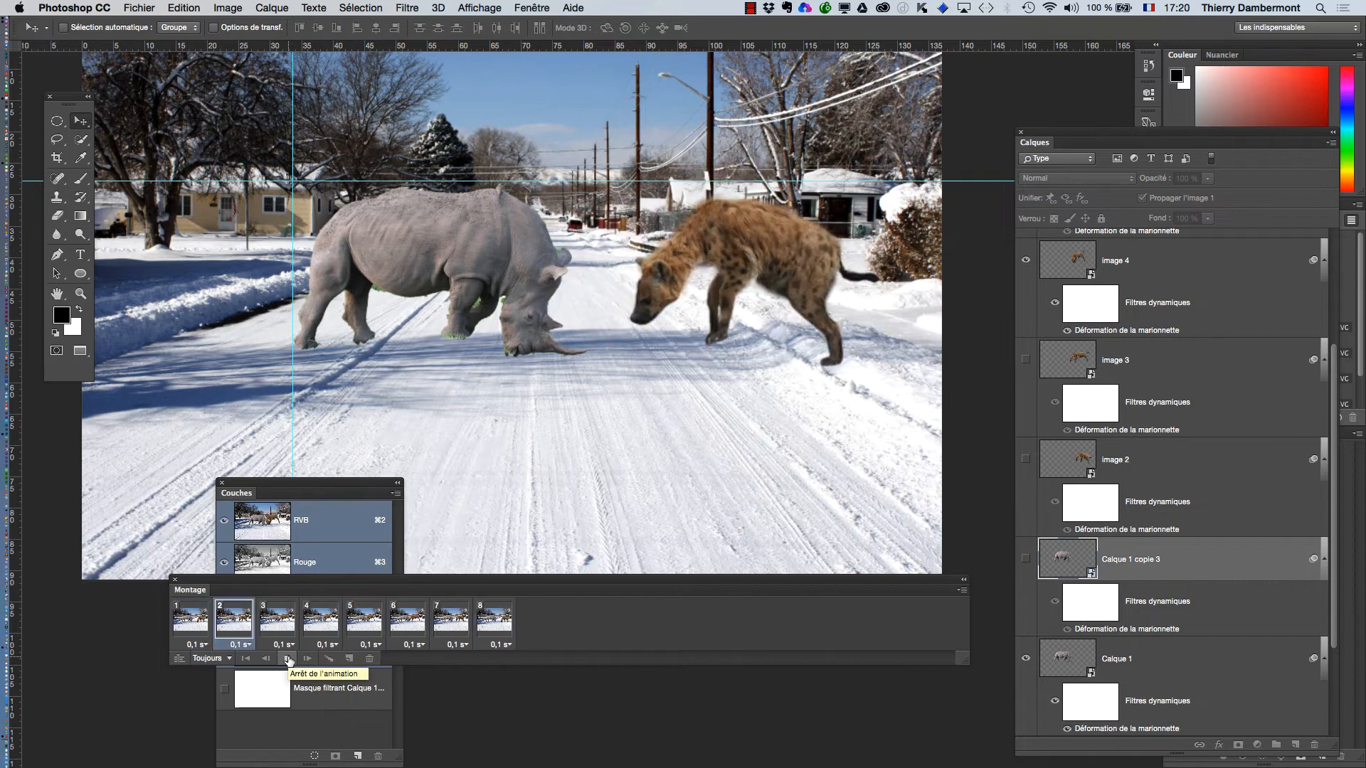
pyautogui.click(287, 659)
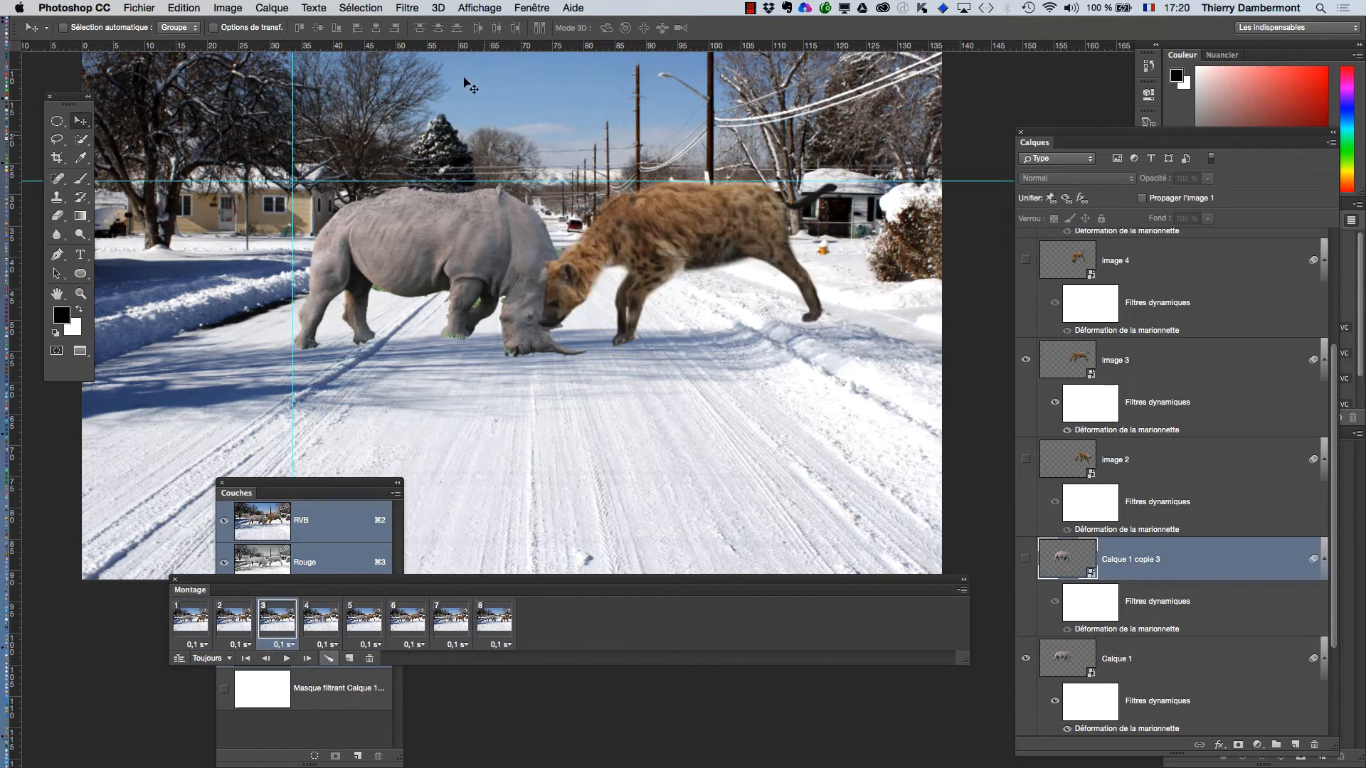
# Hide the extras and all panels, and enlarge the two animals to watch the animation play without distractions.
pyautogui.click(500, 8)
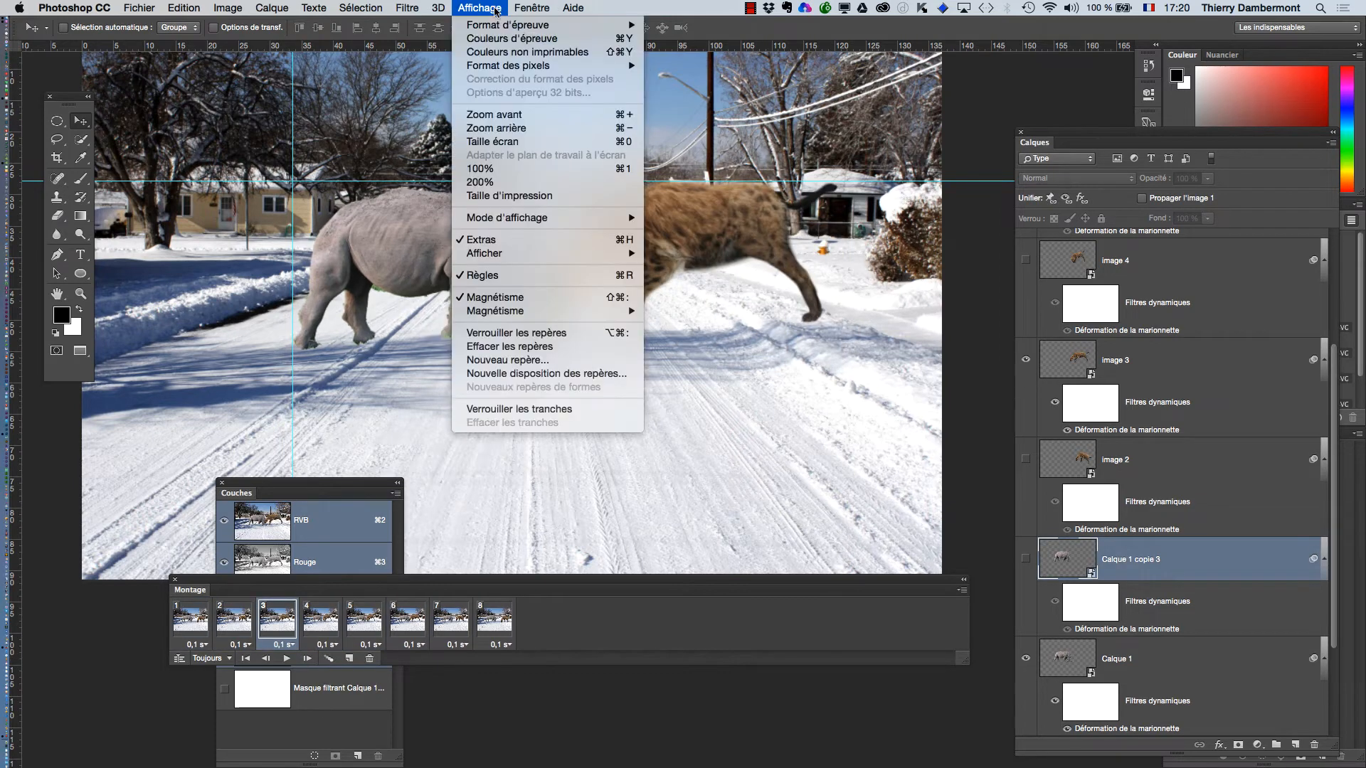
pyautogui.click(518, 243)
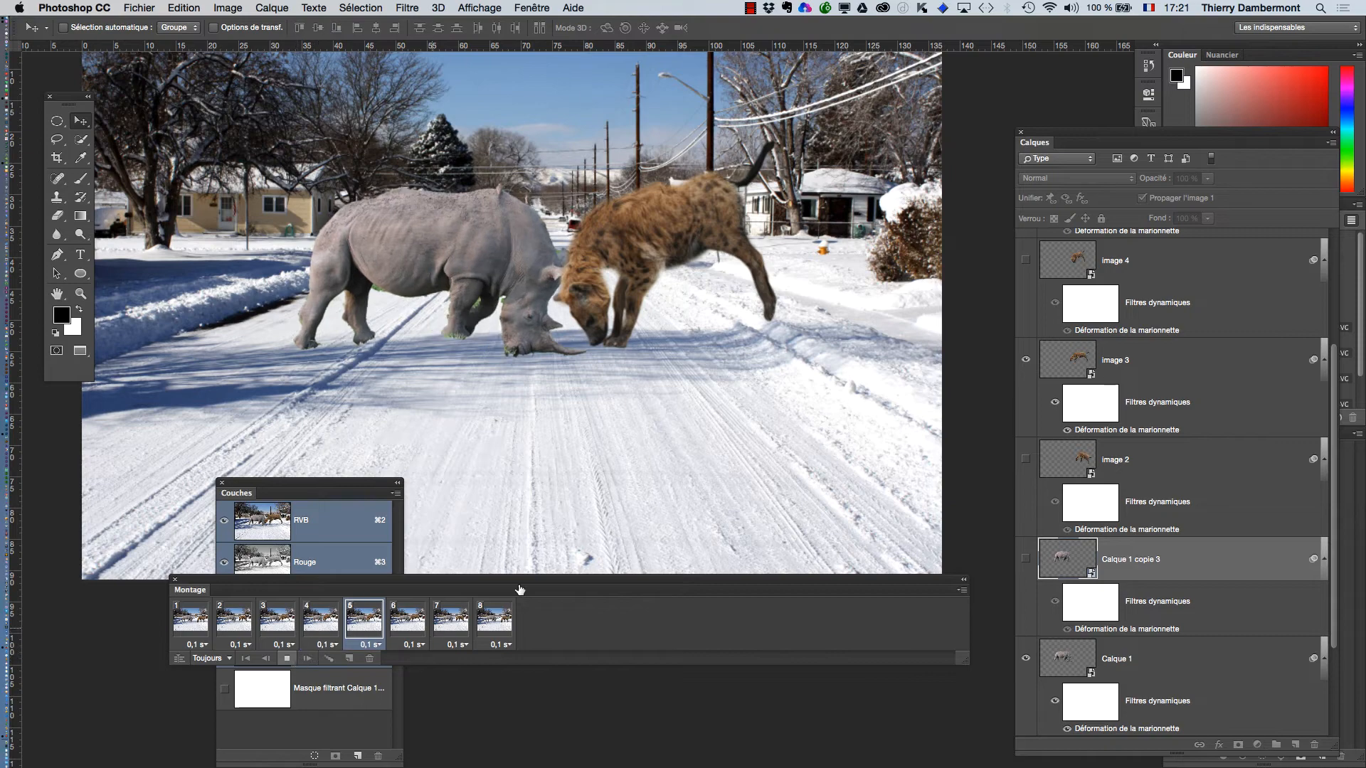
pyautogui.press('Tab')
pyautogui.click(766, 378)
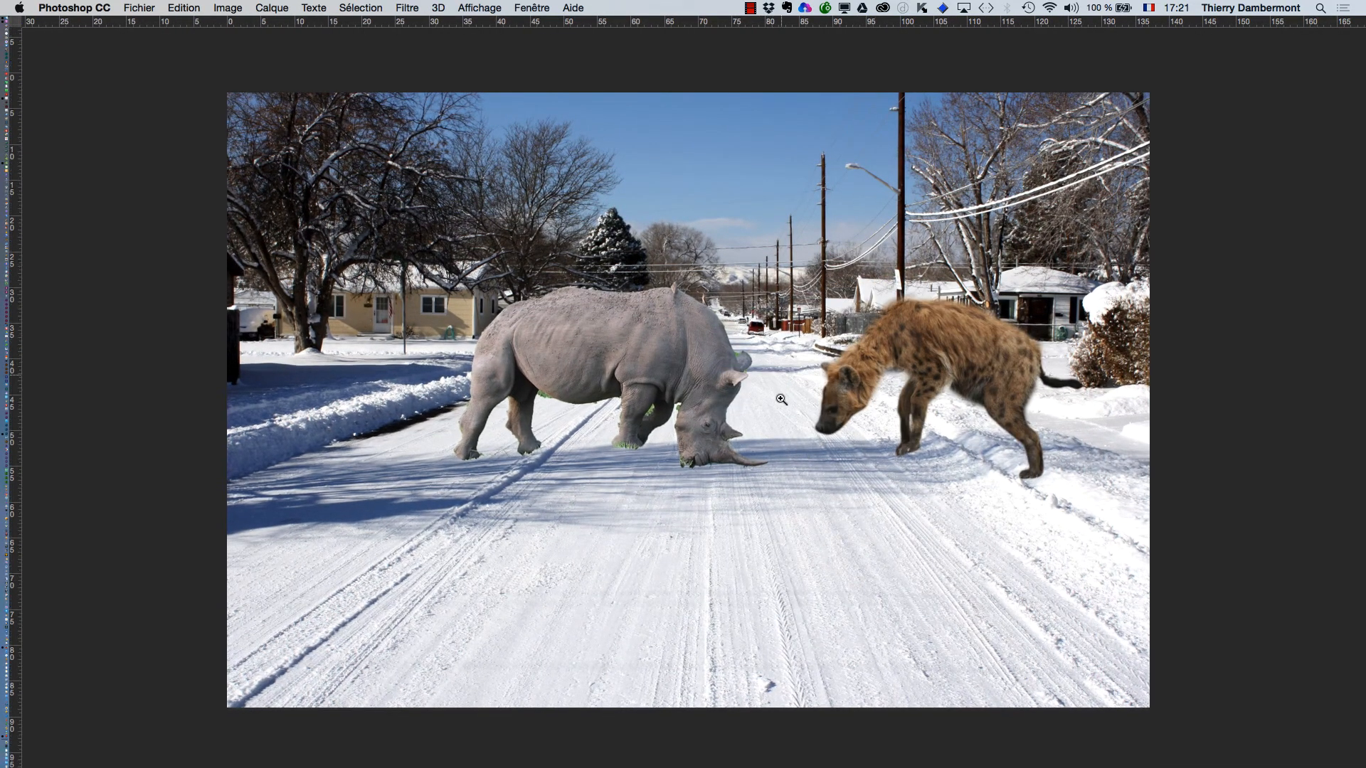
pyautogui.click(804, 429)
pyautogui.press('super+z')
pyautogui.moveTo(813, 429)
pyautogui.mouseDown()
pyautogui.moveTo(766, 448)
pyautogui.moveTo(777, 450)
pyautogui.mouseUp()
pyautogui.press('super+z')
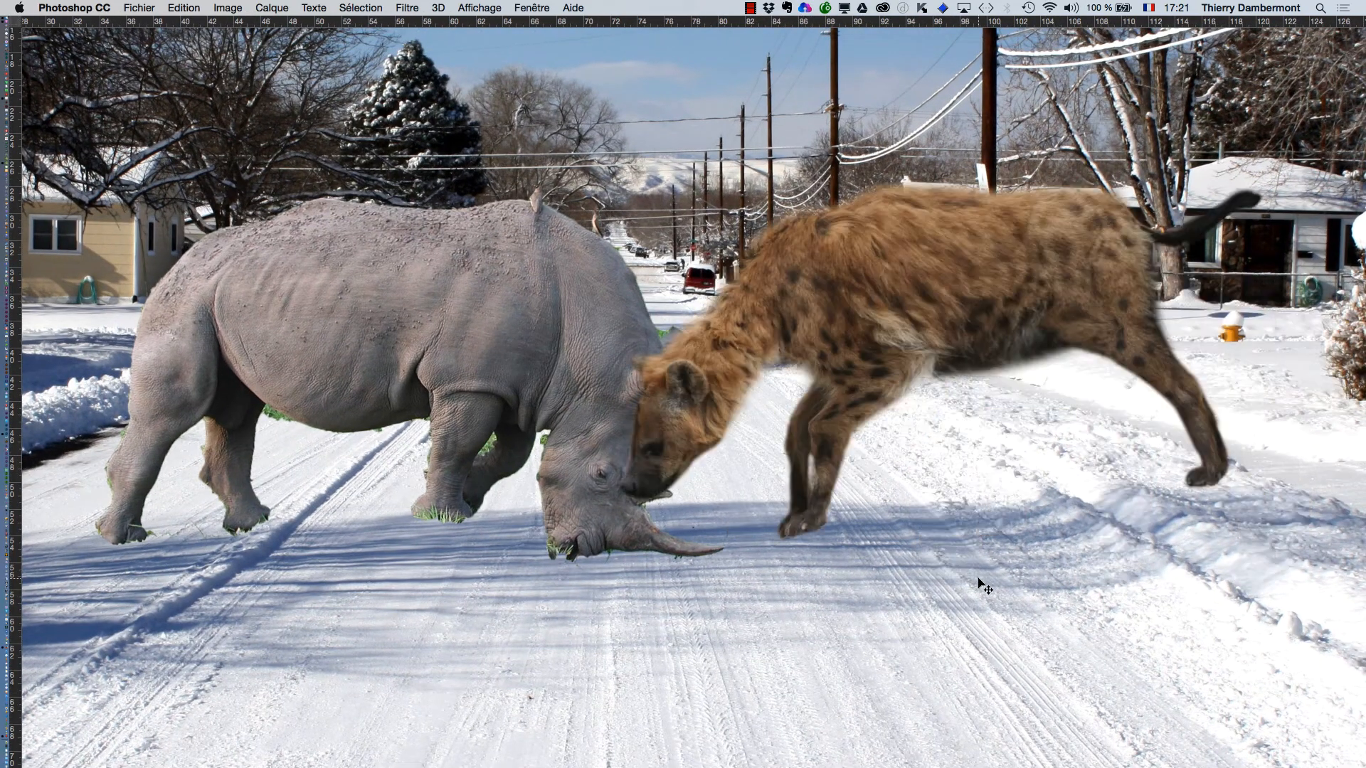
pyautogui.press('super+z')
pyautogui.press('super+z')
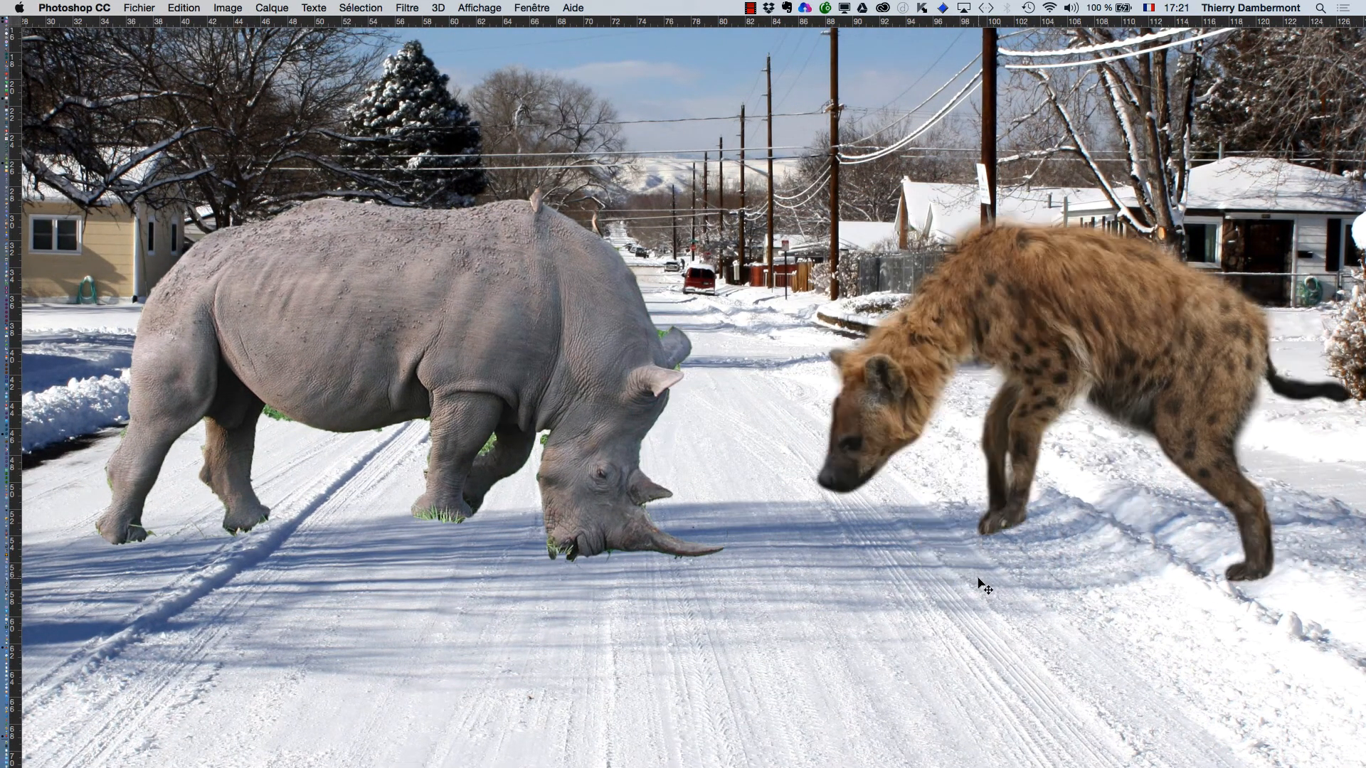
pyautogui.press('super+z')
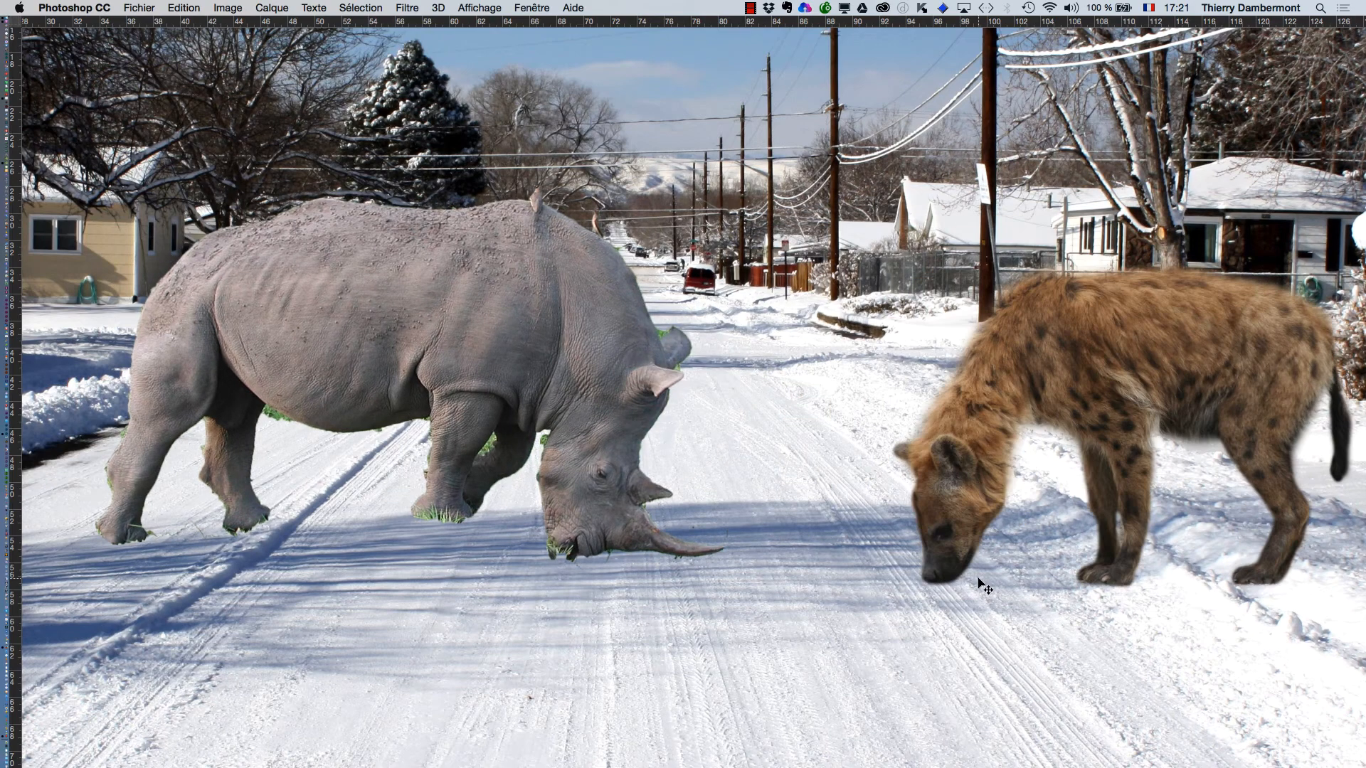
pyautogui.press('super+z')
pyautogui.press('super+z')
pyautogui.press('super+z')
pyautogui.press('super+z')
pyautogui.press('super+z')
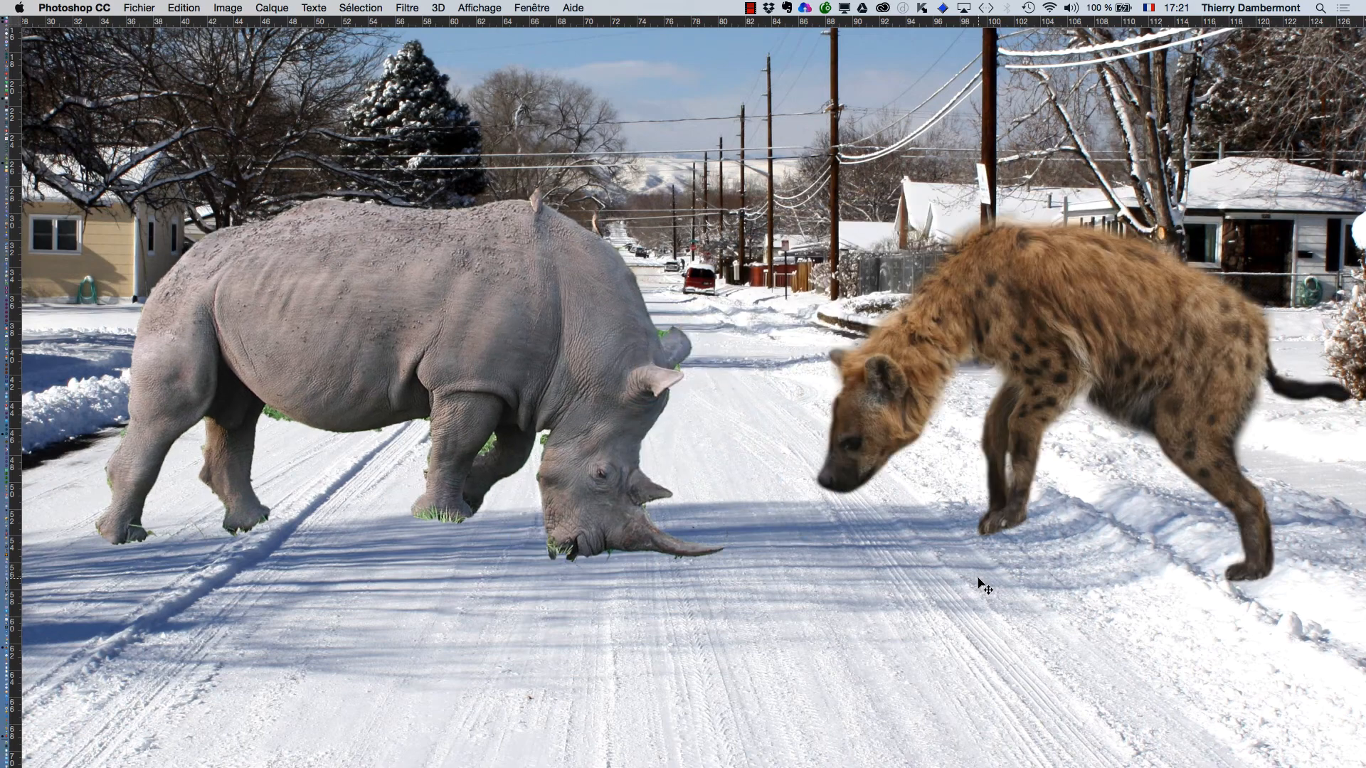
pyautogui.press('super+z')
pyautogui.press('super+z')
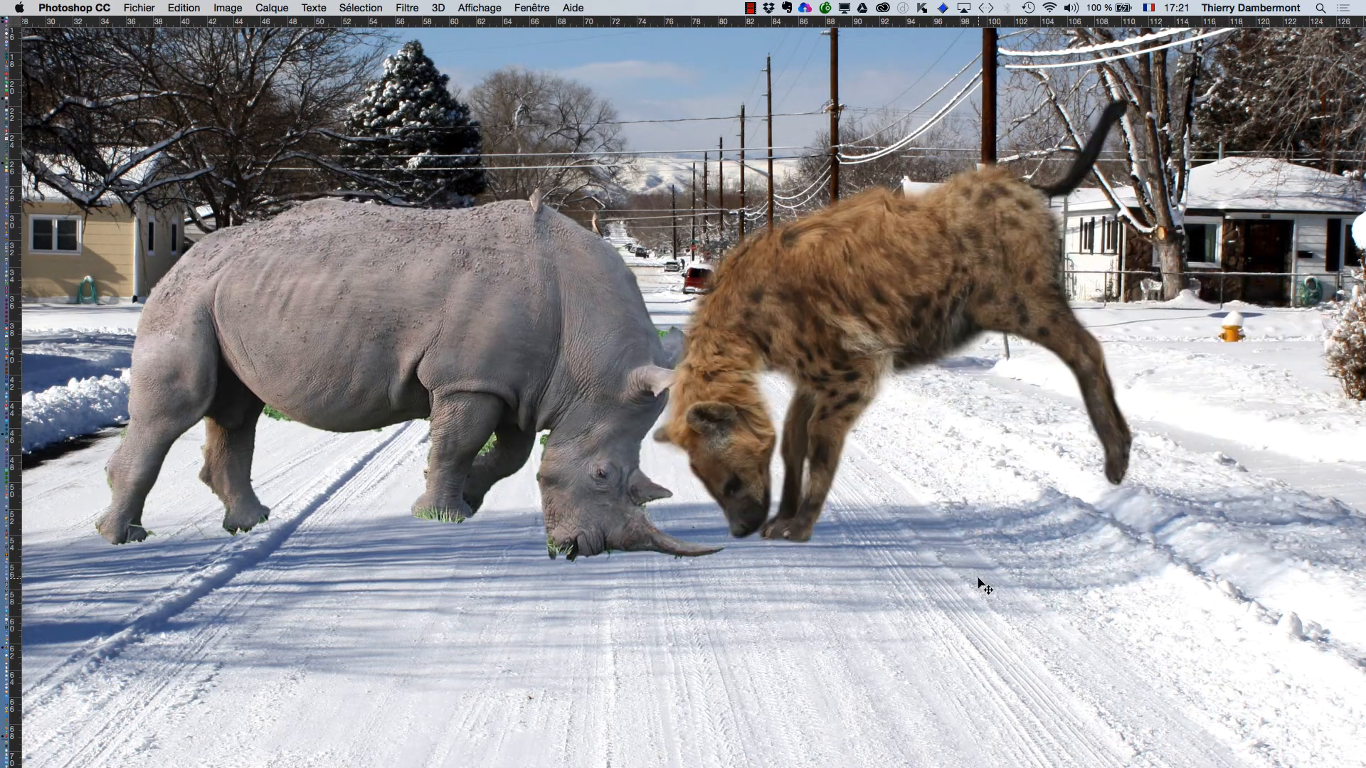
pyautogui.press('super+z')
pyautogui.press('super+z')
pyautogui.press('super+z')
pyautogui.press('super+z')
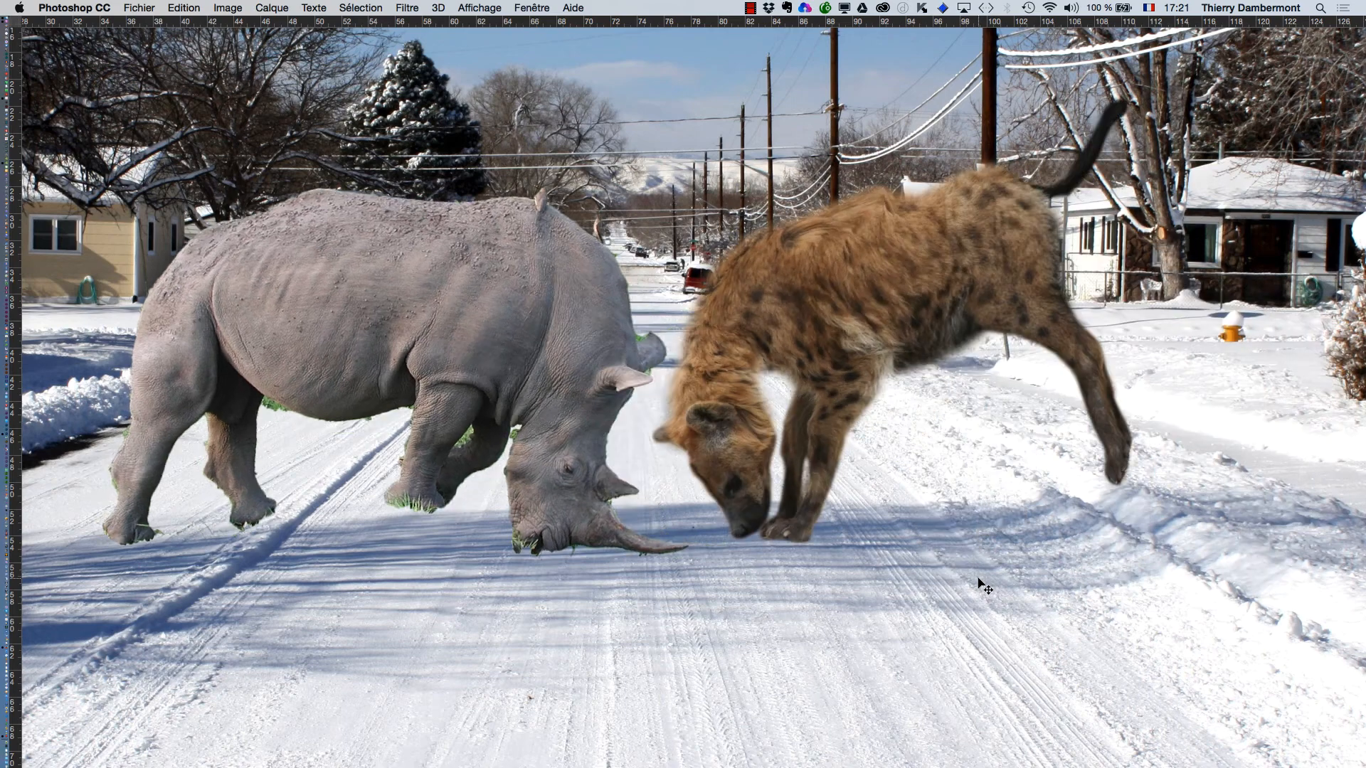
pyautogui.press('super+z')
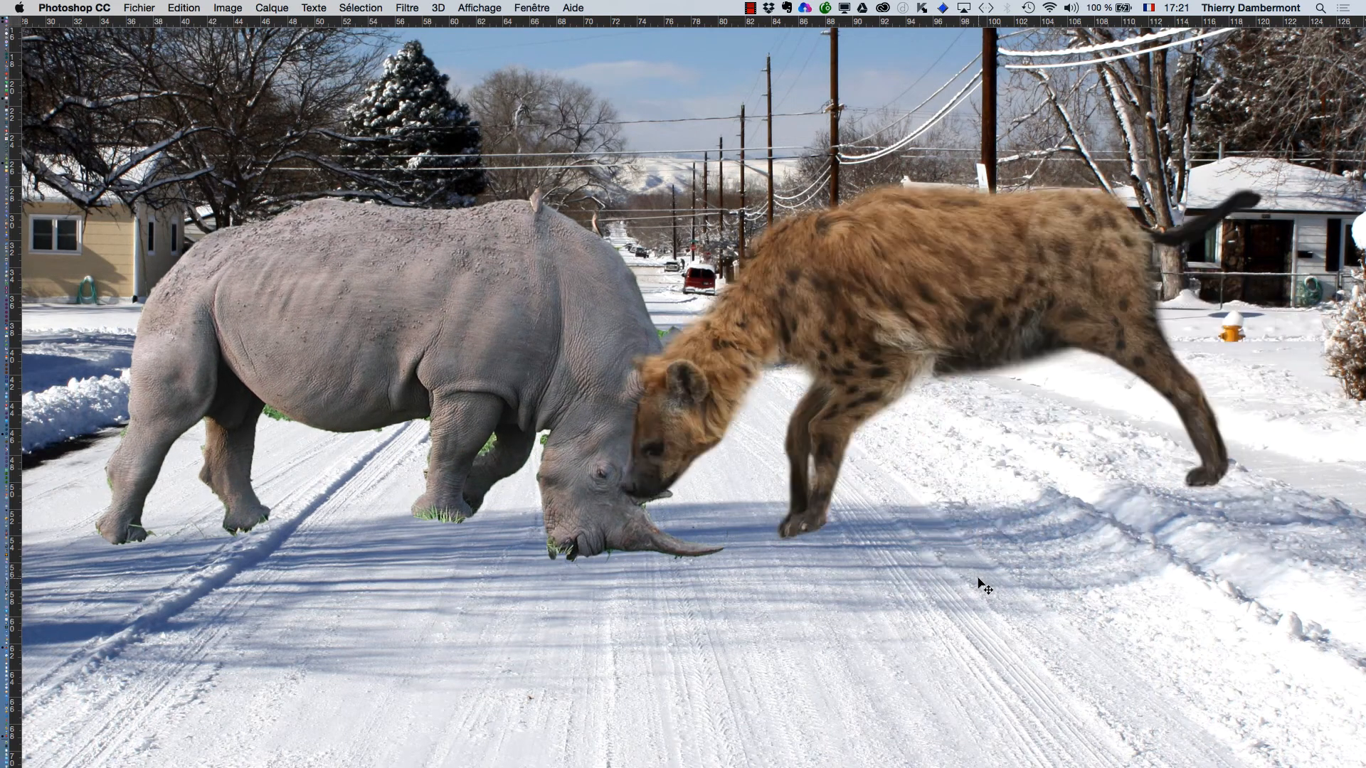
pyautogui.press('super+z')
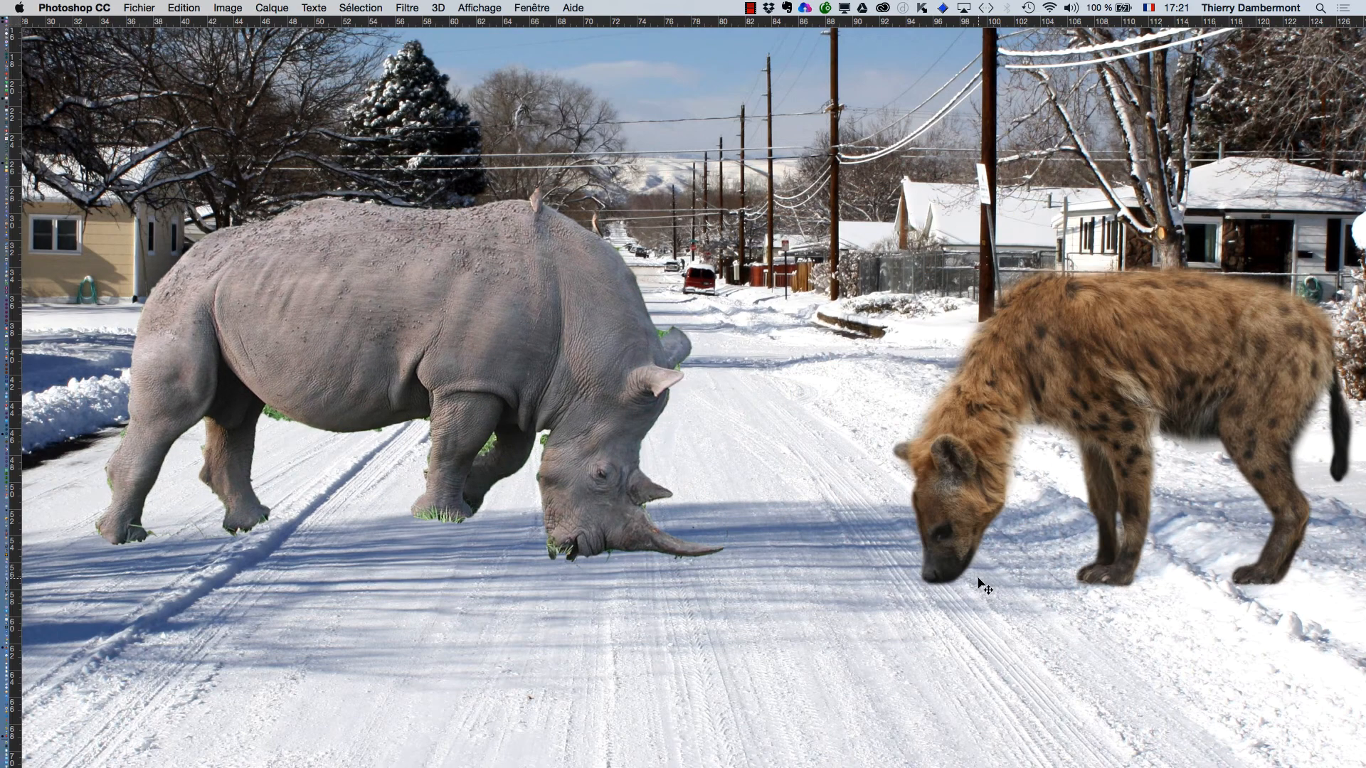
pyautogui.press('super+z')
pyautogui.press('super+z')
pyautogui.press('super+z')
pyautogui.press('super+z')
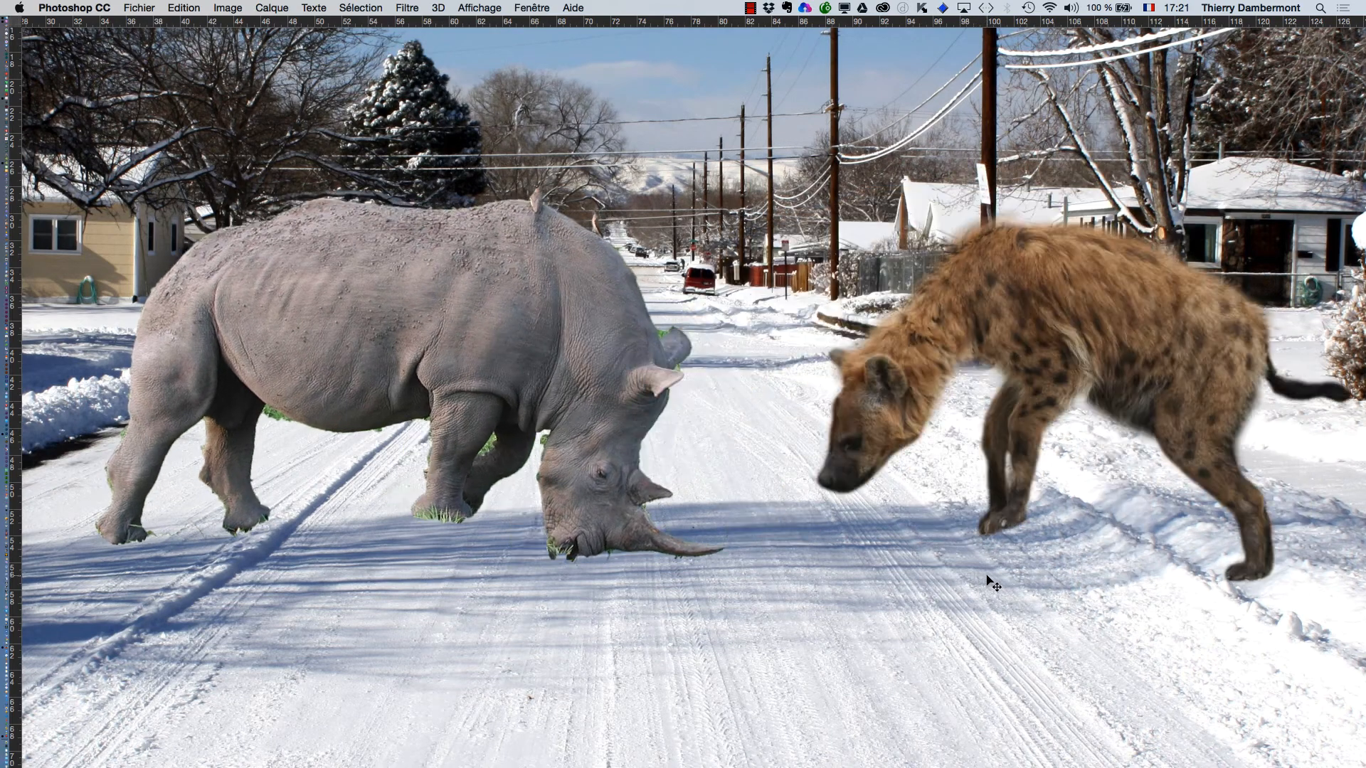
pyautogui.press('super+z')
pyautogui.press('super+z')
pyautogui.press('super+z')
pyautogui.press('super+z')
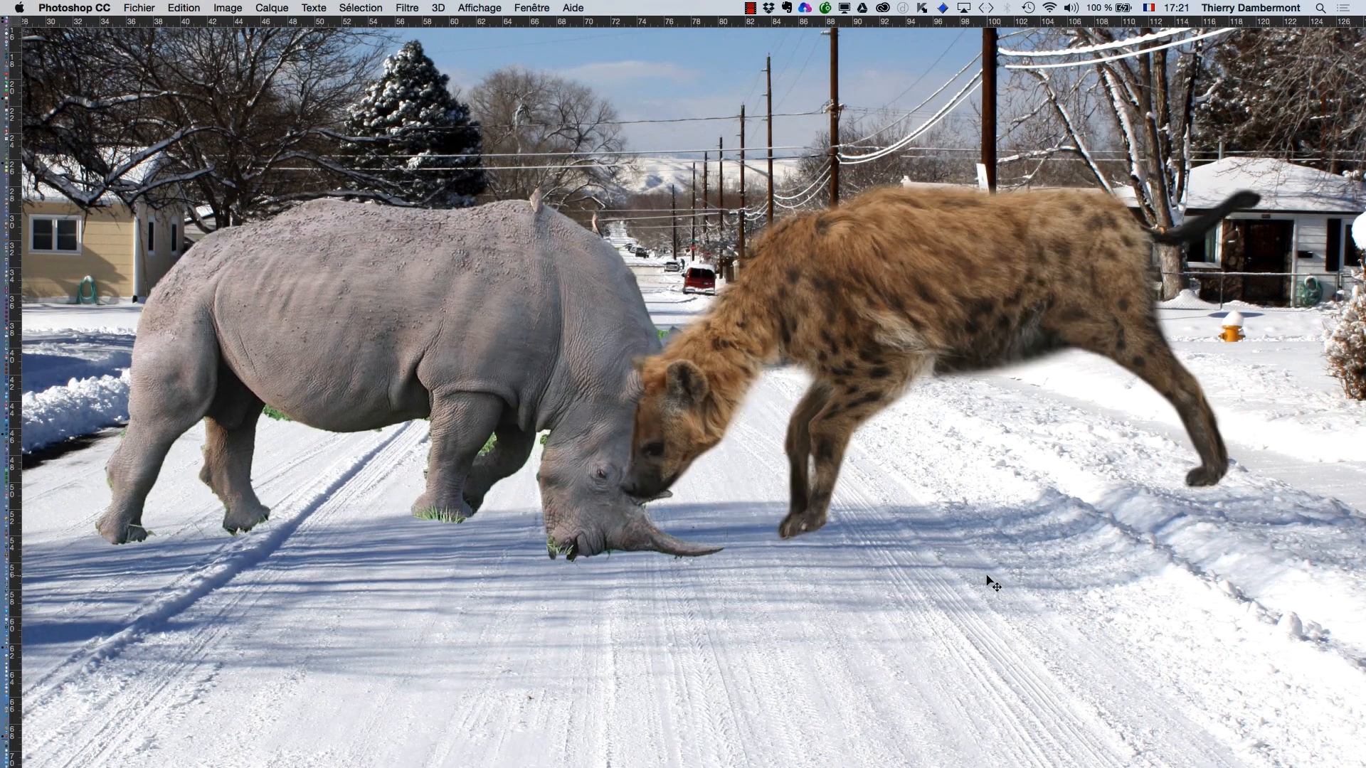
pyautogui.press('super+z')
pyautogui.press('super+z')
pyautogui.press('super+z')
pyautogui.press('super+z')
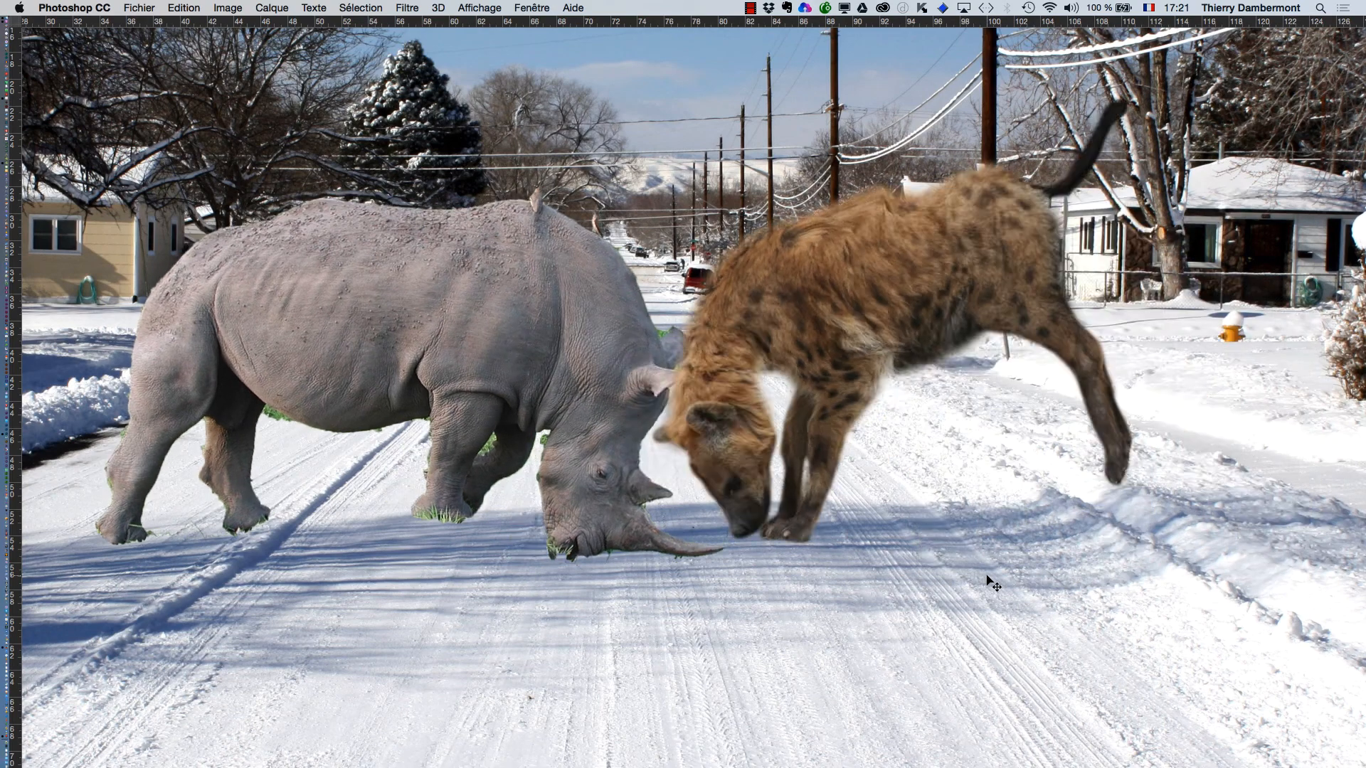
pyautogui.press('super+z')
pyautogui.press('super+z')
pyautogui.press('super+z')
pyautogui.press('super+z')
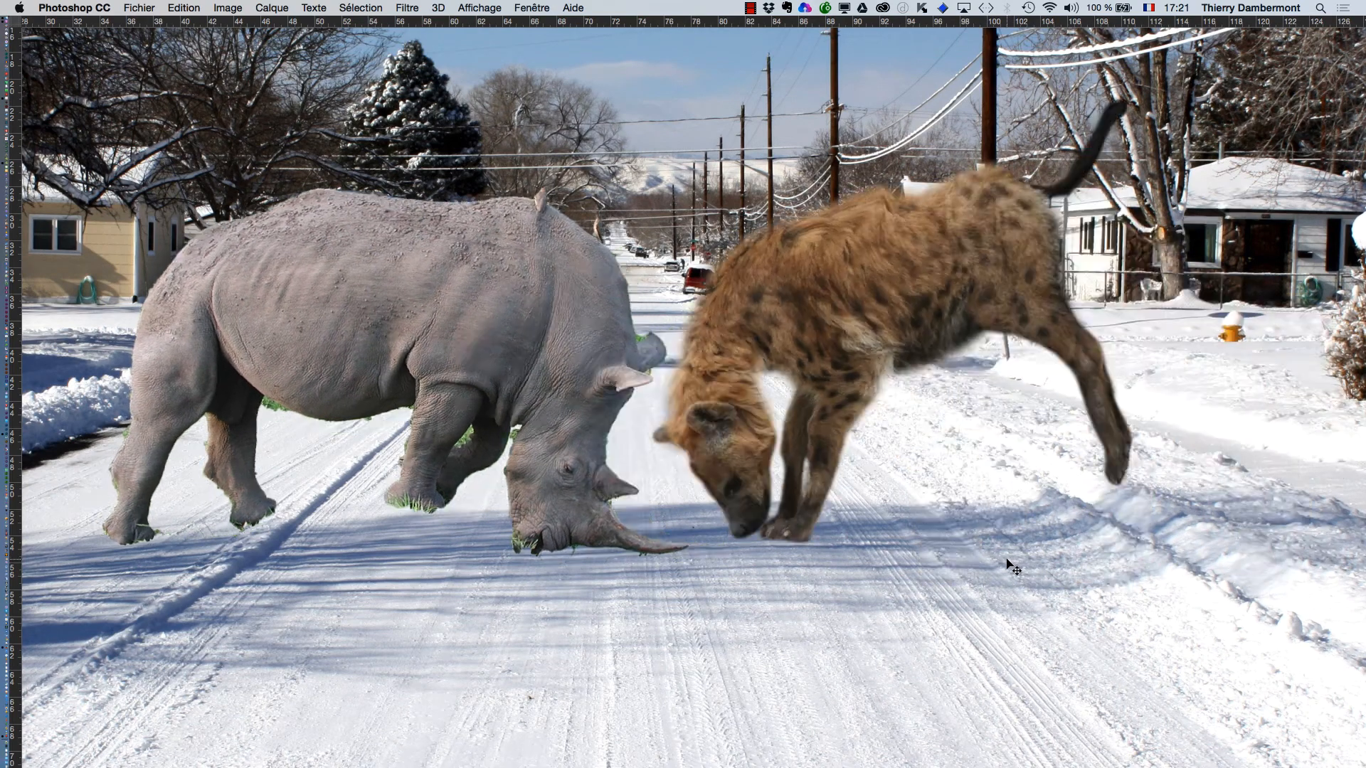
pyautogui.press('super+z')
pyautogui.press('super+z')
pyautogui.press('super+z')
pyautogui.press('super+z')
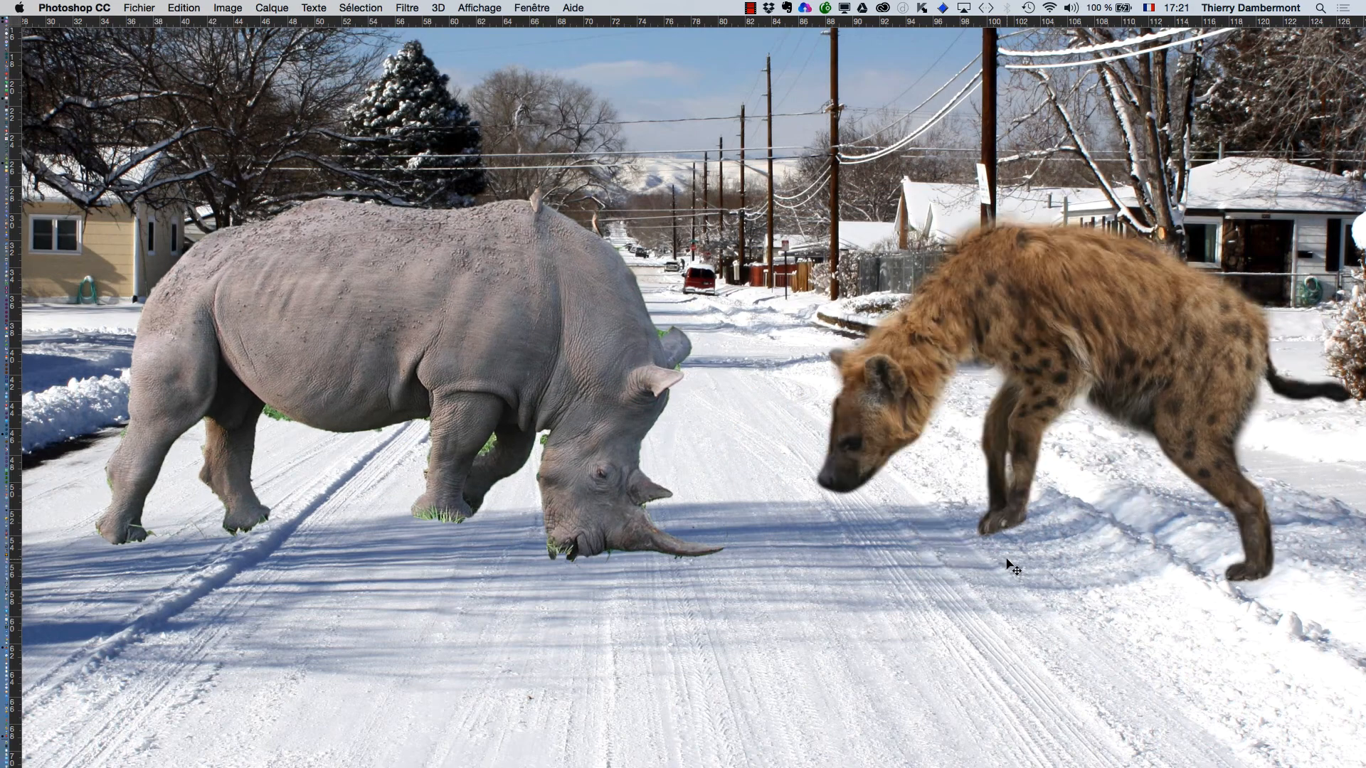
pyautogui.press('super+z')
pyautogui.press('super+z')
pyautogui.press('super+z')
pyautogui.press('super+z')
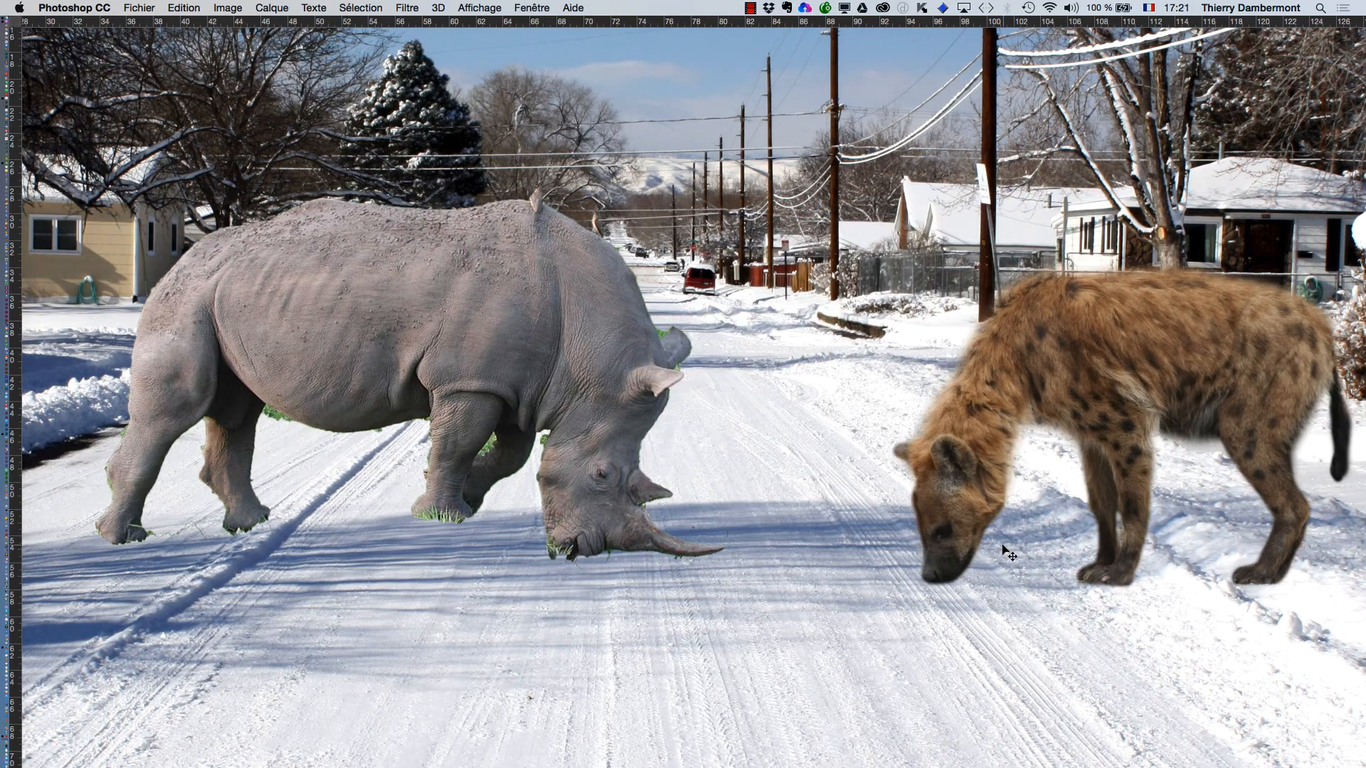
# Restore the panels, place the Montage panel beneath the picture, stop the playback and show the whole street.
pyautogui.press('Tab')
pyautogui.keyDown('alt'); pyautogui.click(869, 464); pyautogui.keyUp('alt')
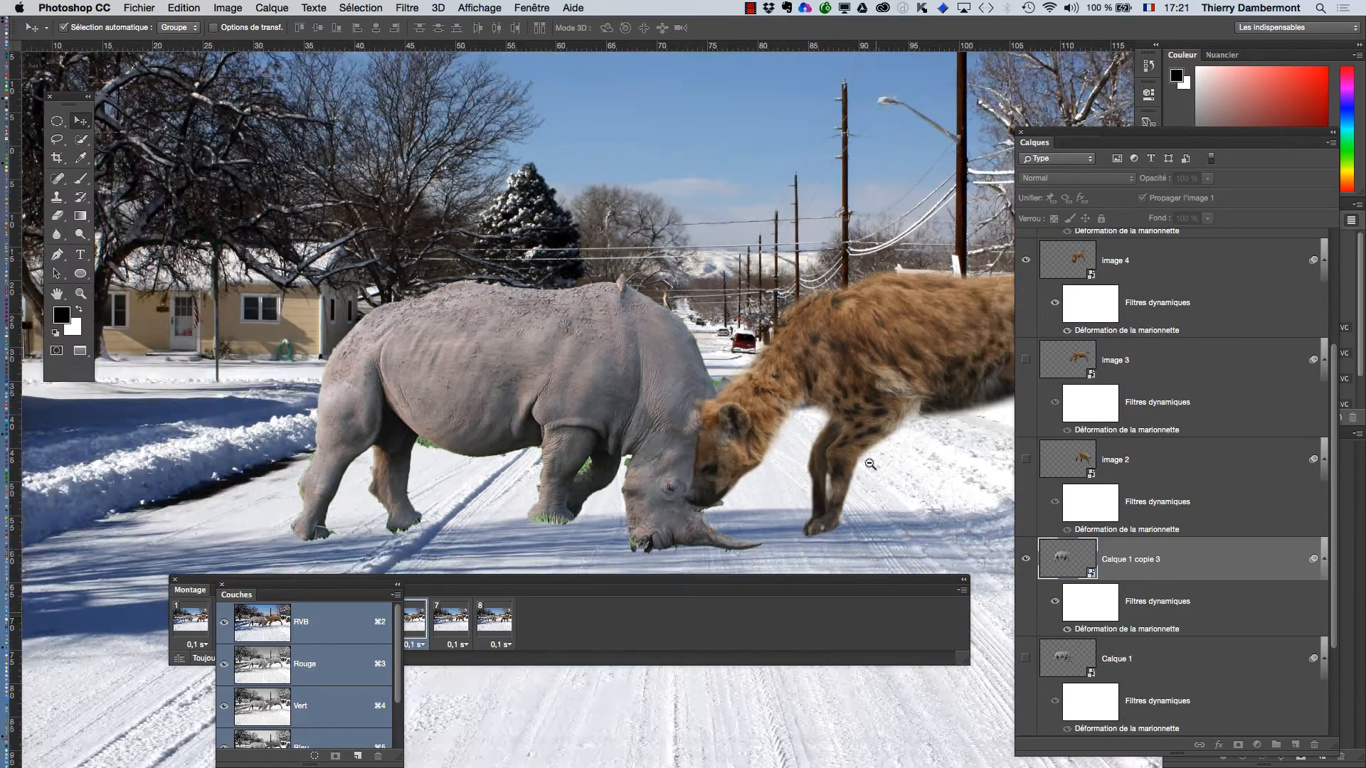
pyautogui.keyDown('alt'); pyautogui.click(869, 464); pyautogui.keyUp('alt')
pyautogui.moveTo(574, 579); pyautogui.dragTo(580, 468)
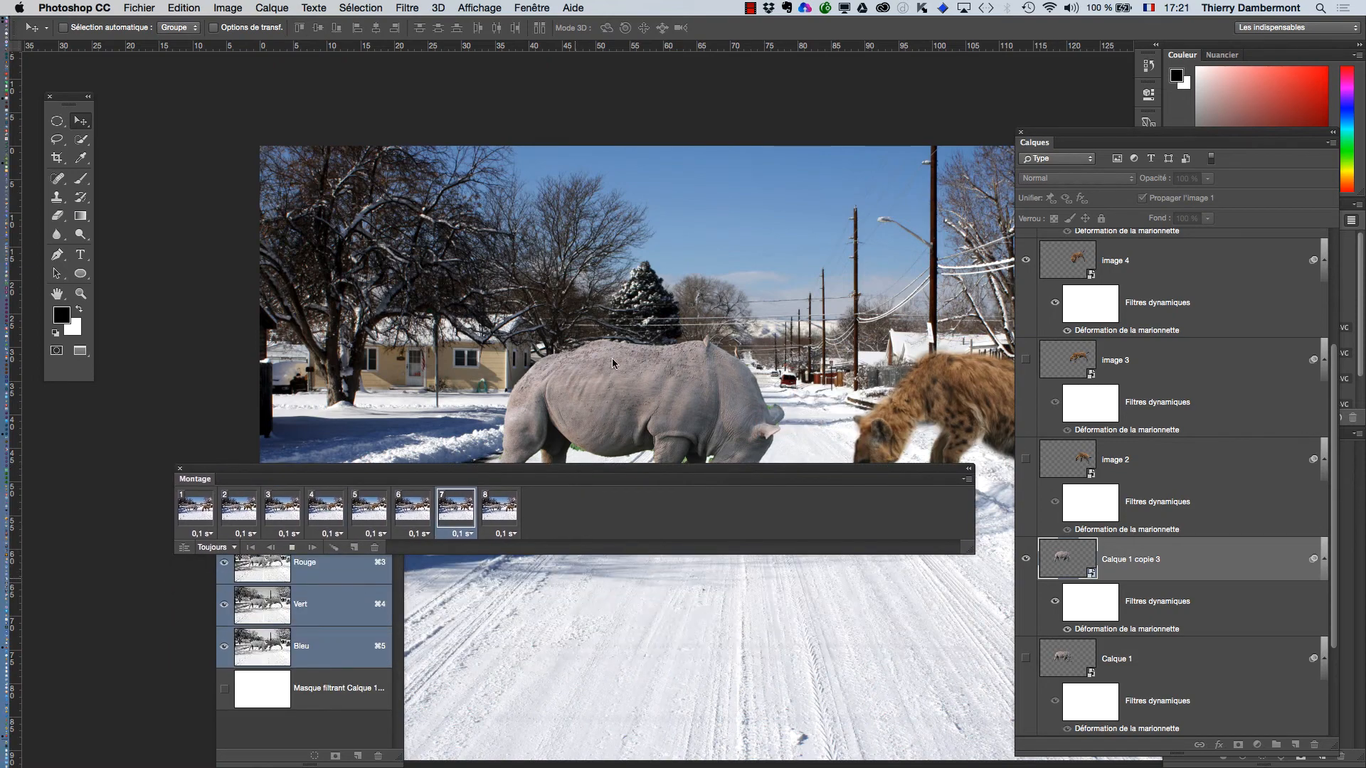
pyautogui.moveTo(612, 357); pyautogui.dragTo(427, 197)
pyautogui.keyDown('alt'); pyautogui.click(581, 311); pyautogui.keyUp('alt')
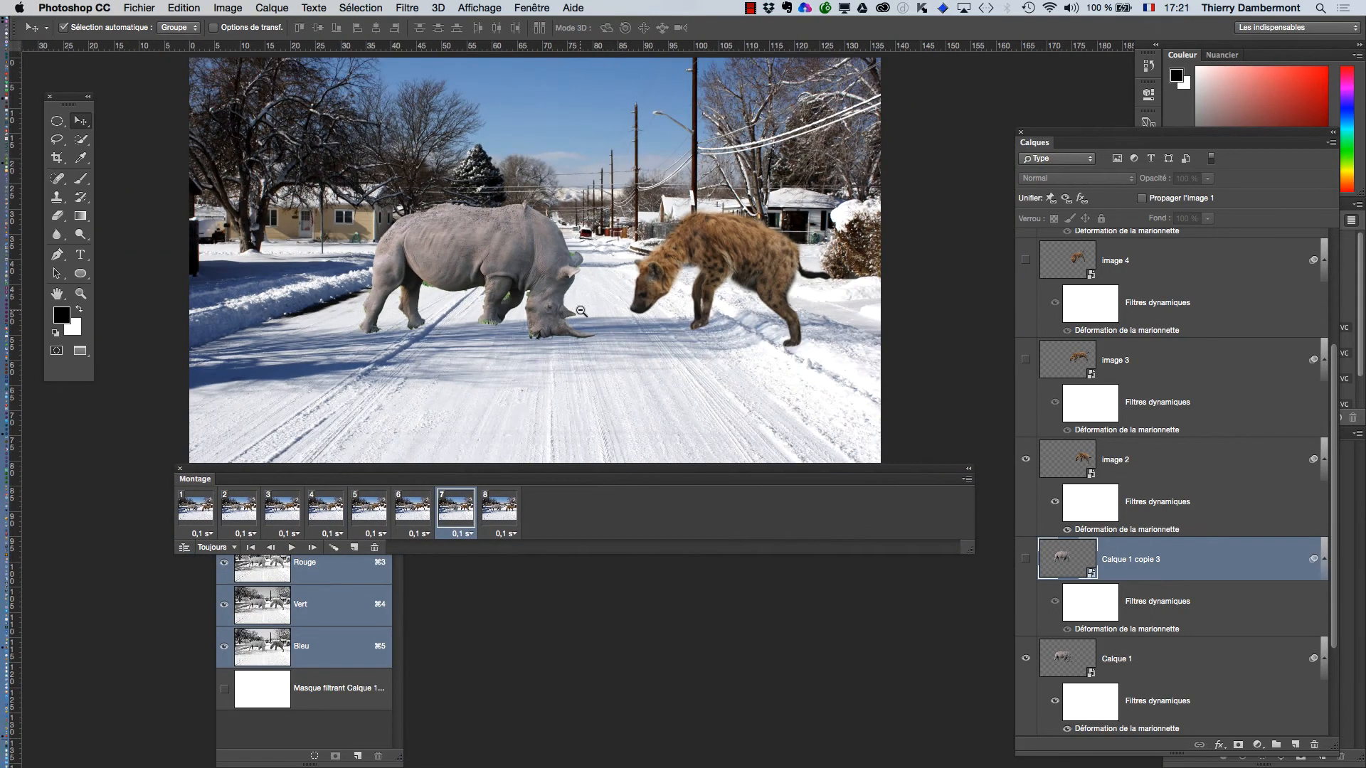
# Crop the scene to a wide strip of about 2924 × 1141 px around the rhinoceros and hyena, without deleting the cropped pixels.
pyautogui.click(57, 165)
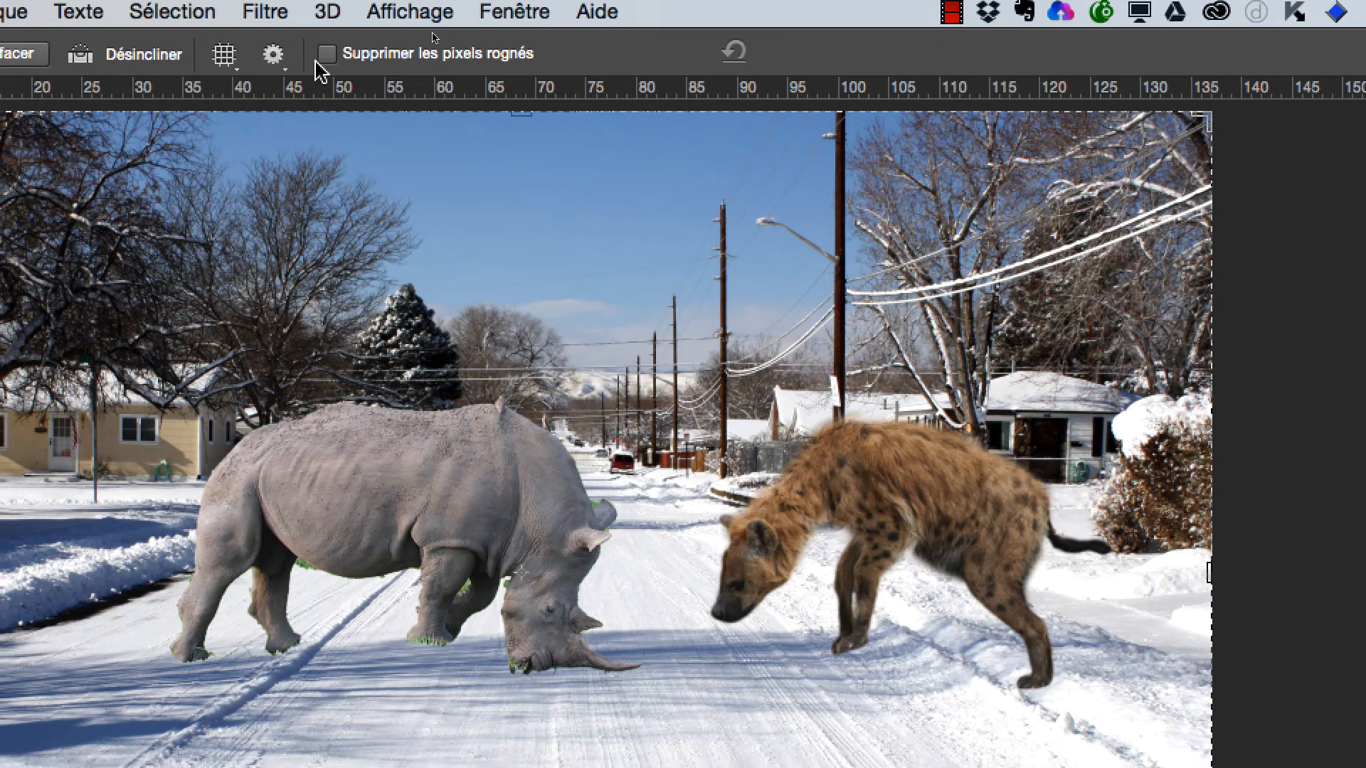
pyautogui.click(324, 58)
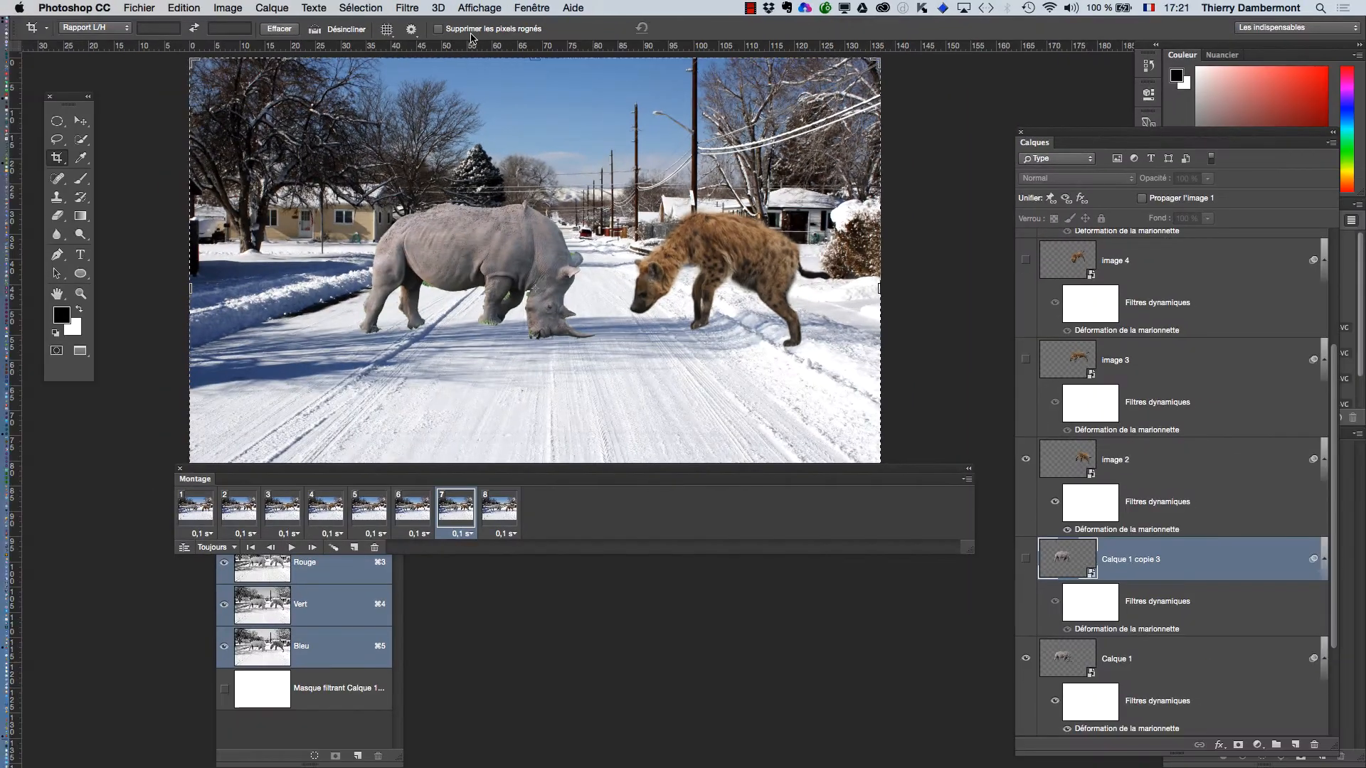
pyautogui.moveTo(192, 289); pyautogui.dragTo(311, 309)
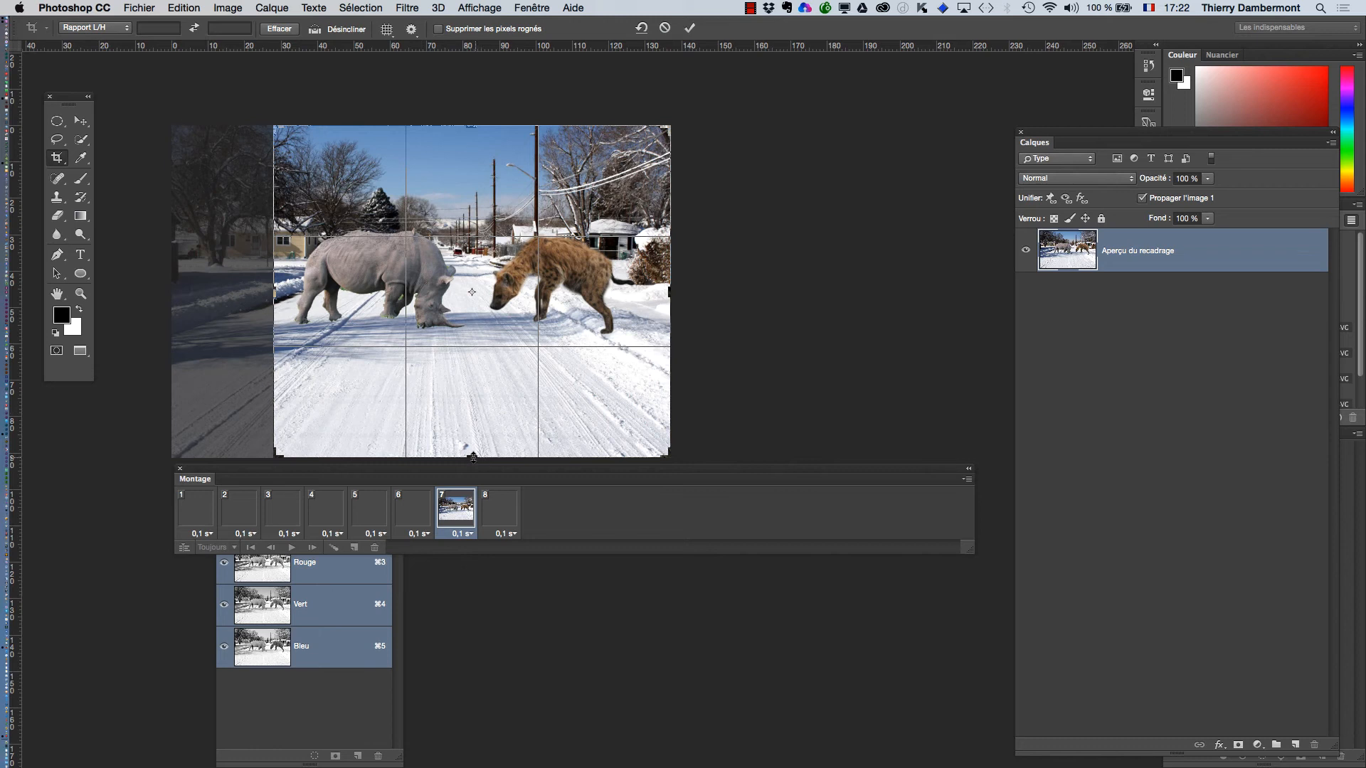
pyautogui.moveTo(474, 457); pyautogui.dragTo(477, 391)
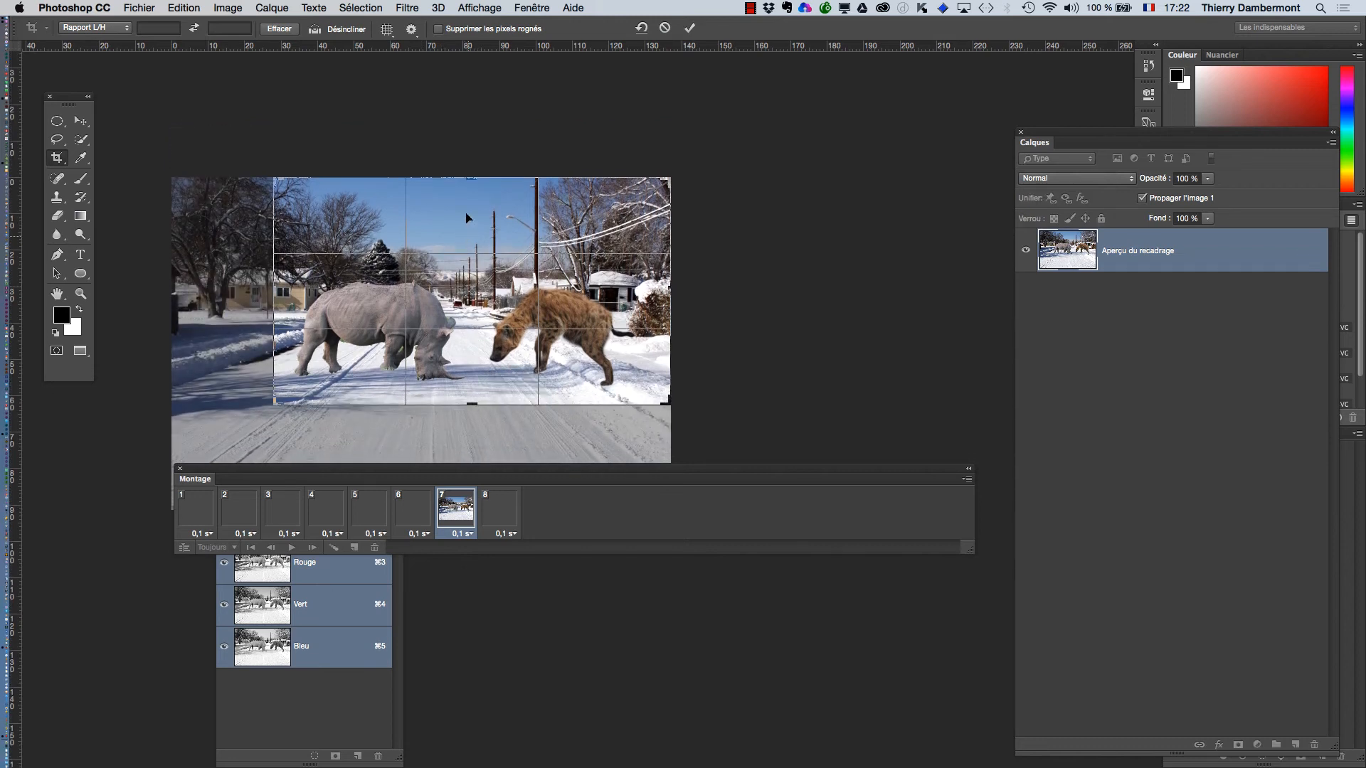
pyautogui.moveTo(471, 177); pyautogui.dragTo(488, 201)
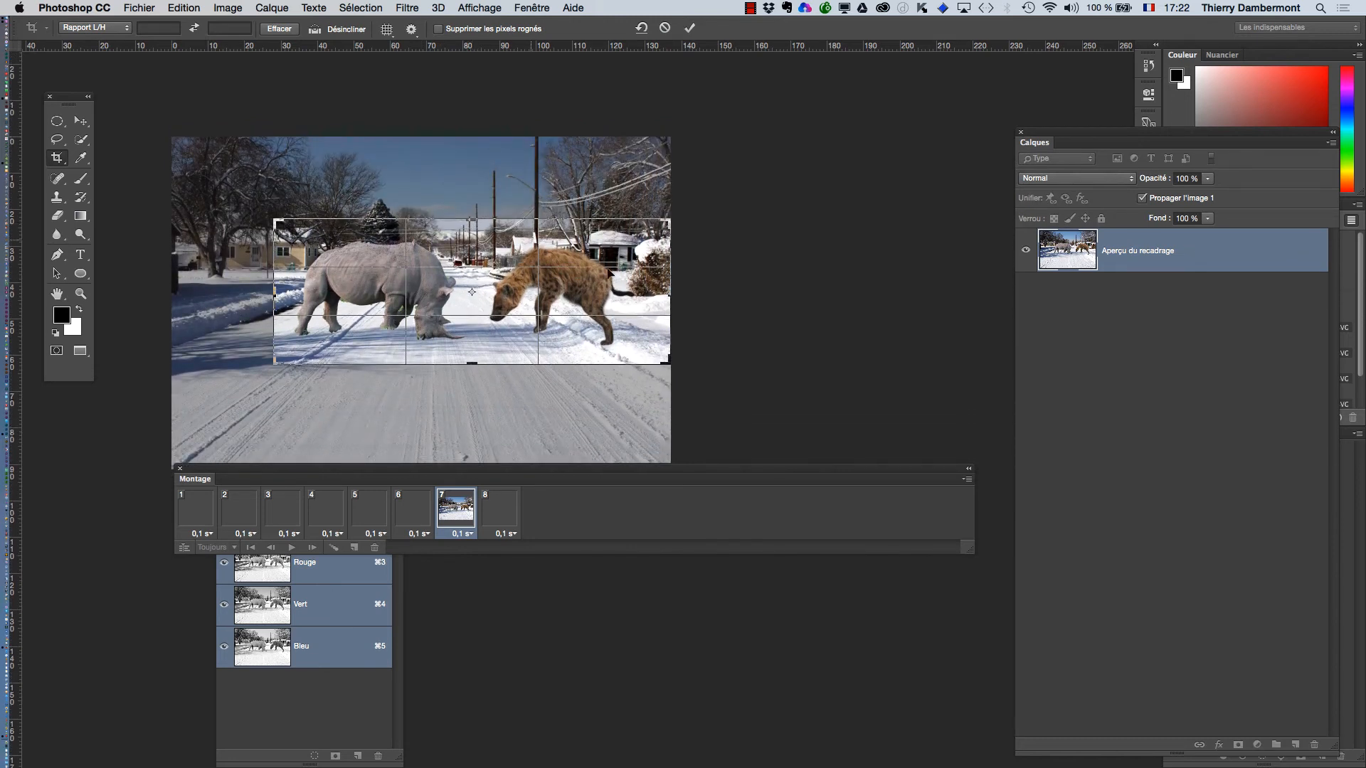
pyautogui.moveTo(669, 292); pyautogui.dragTo(660, 291)
pyautogui.click(690, 28)
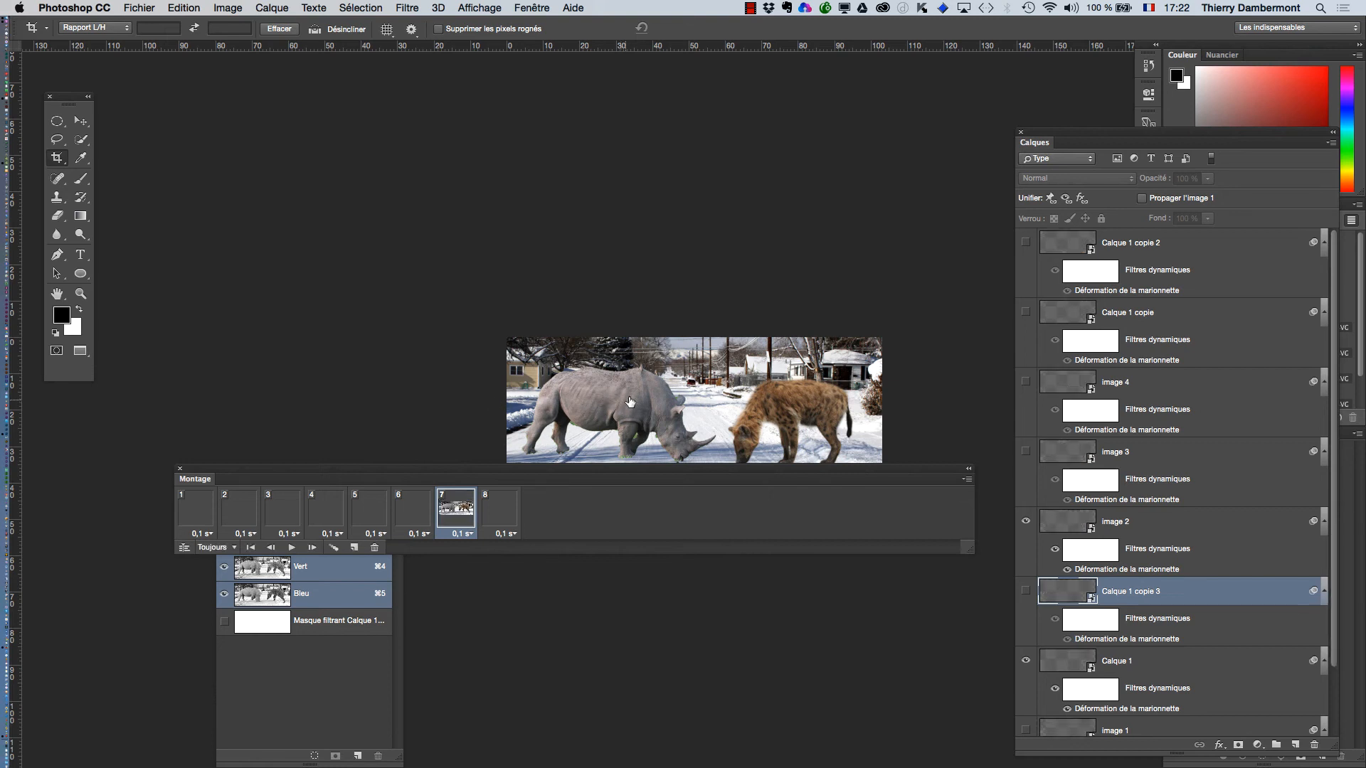
# Centre the cropped picture above the Montage panel and play the animation briefly to check it.
pyautogui.moveTo(606, 389); pyautogui.dragTo(395, 199)
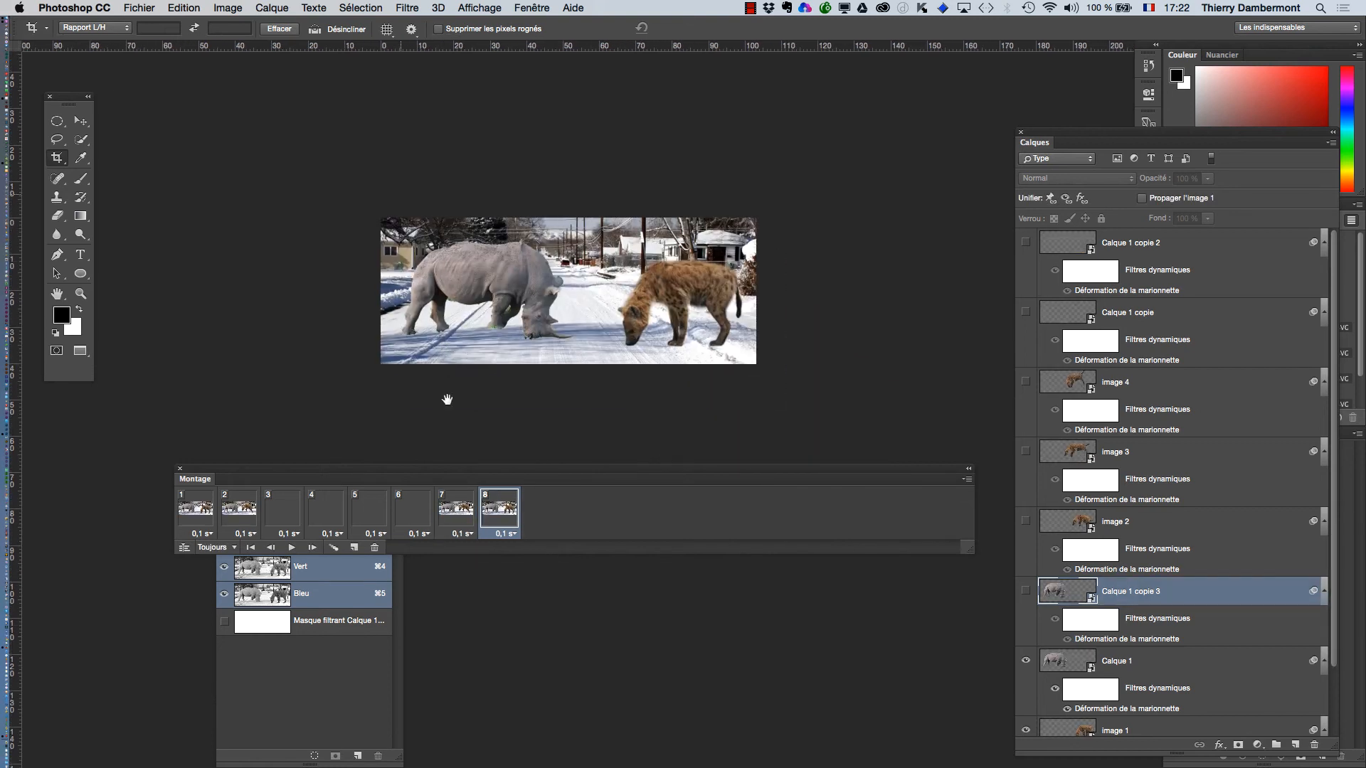
pyautogui.click(291, 548)
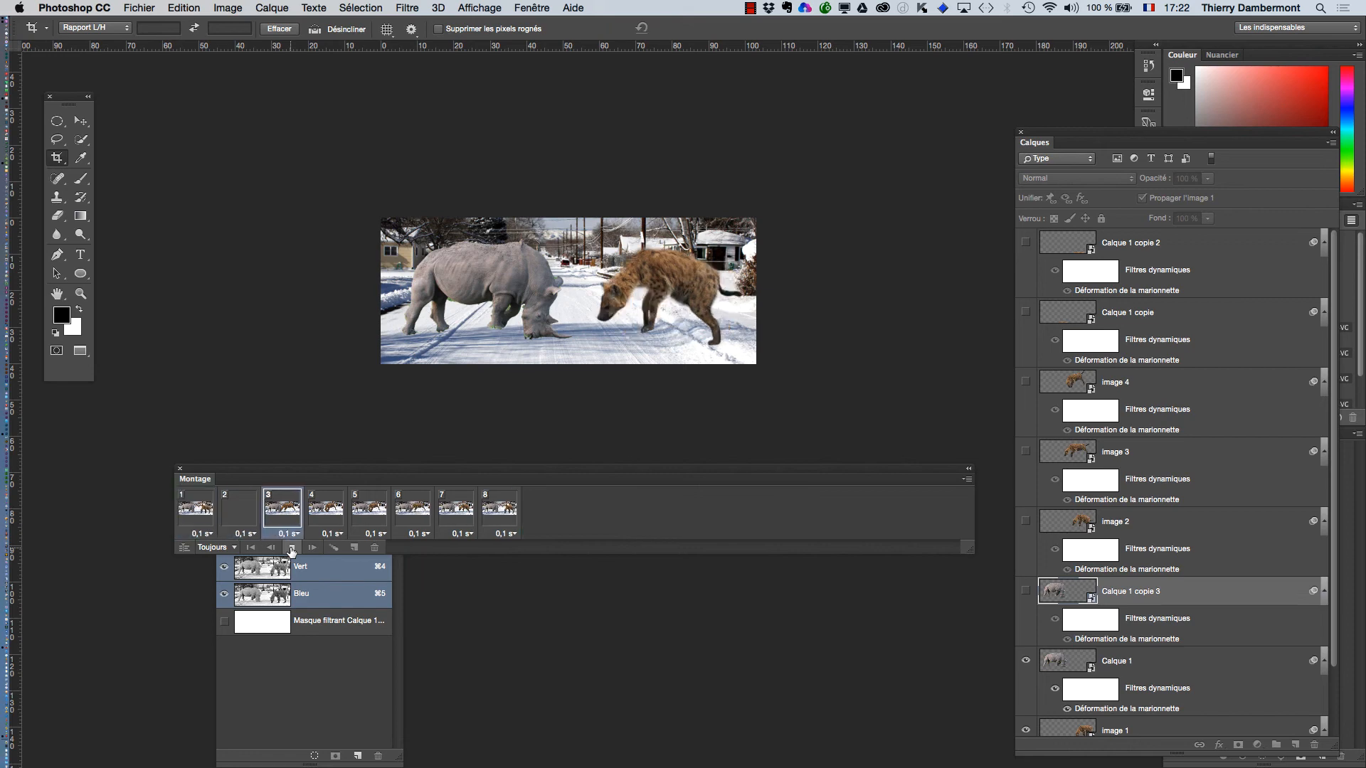
pyautogui.click(291, 548)
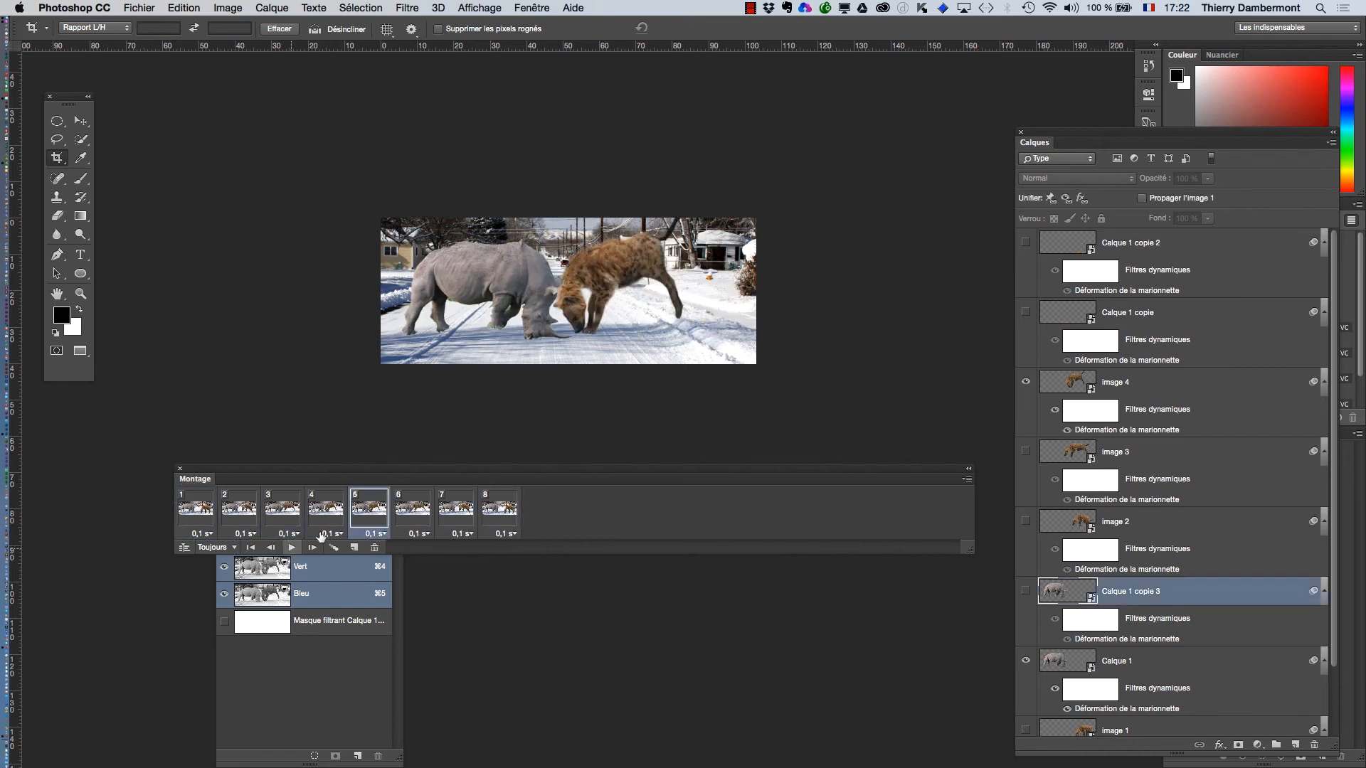
# Export the animation with Save for Web as a GIF scaled to 20 %, saved as neige-02c.gif in the le09octobre2015 folder.
pyautogui.click(145, 6)
pyautogui.moveTo(249, 205)
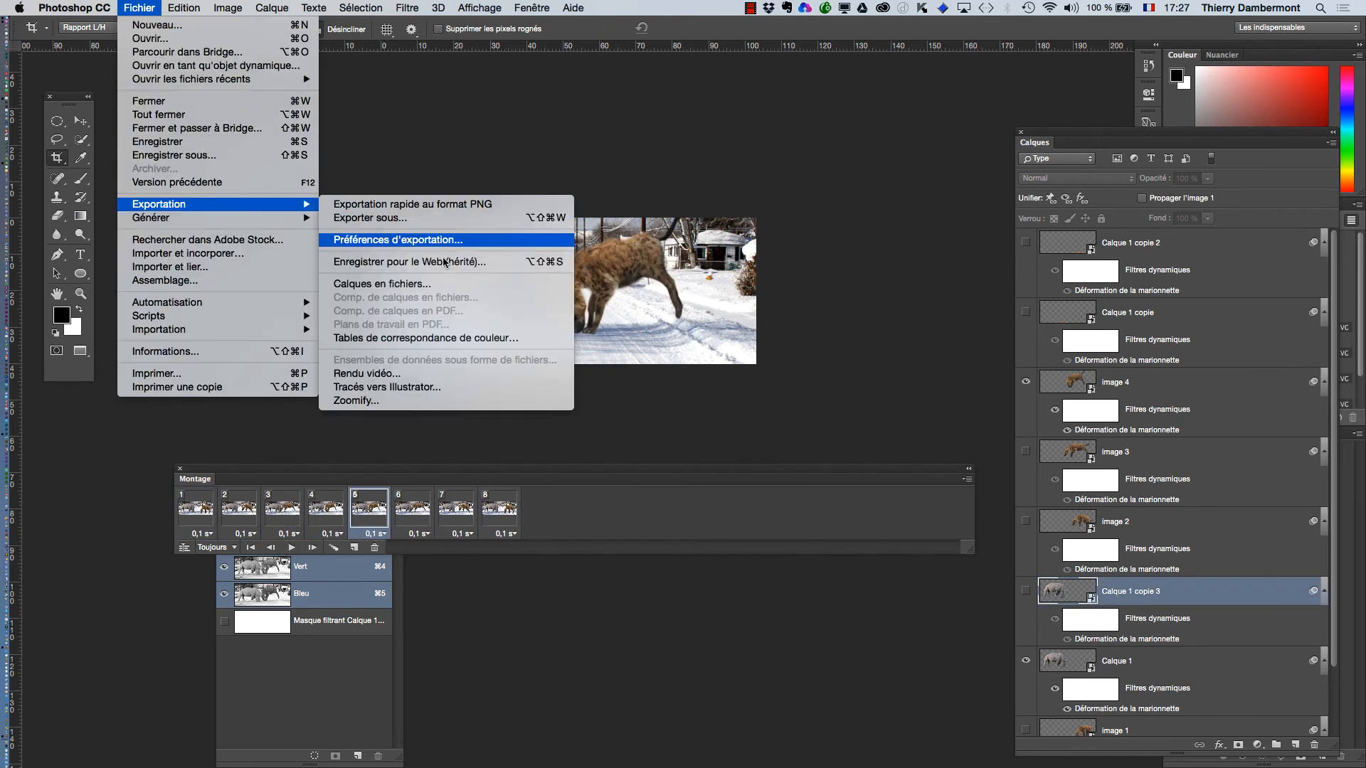
pyautogui.press('alt+shift+super+s')
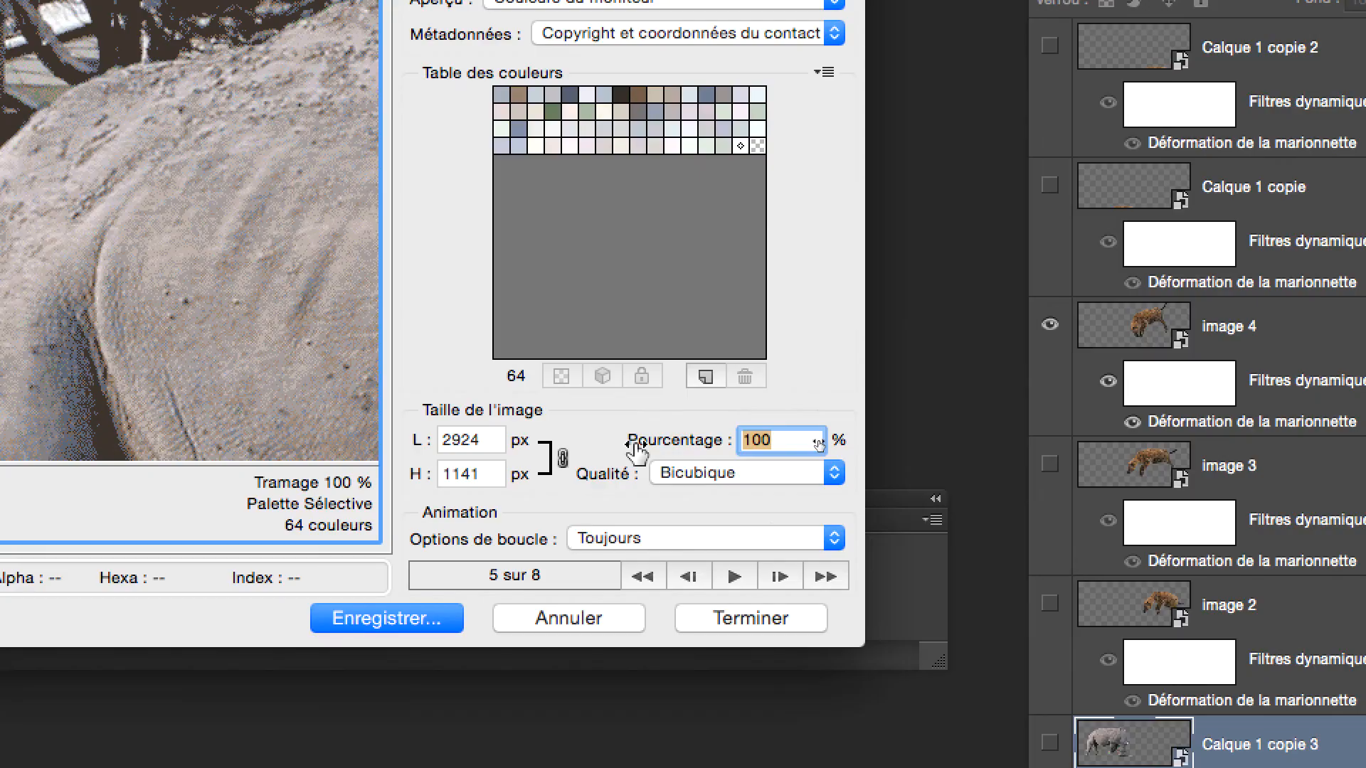
pyautogui.press('alt')
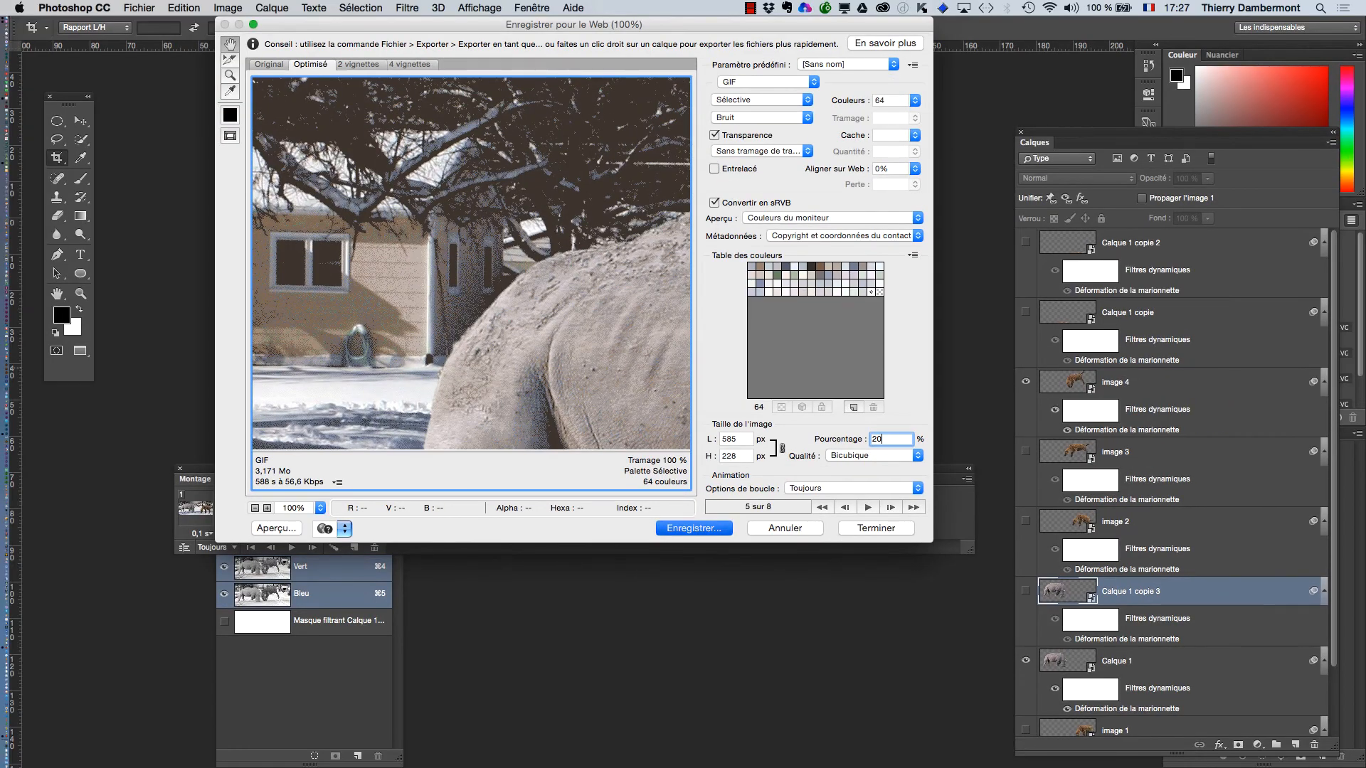
pyautogui.press('Return')
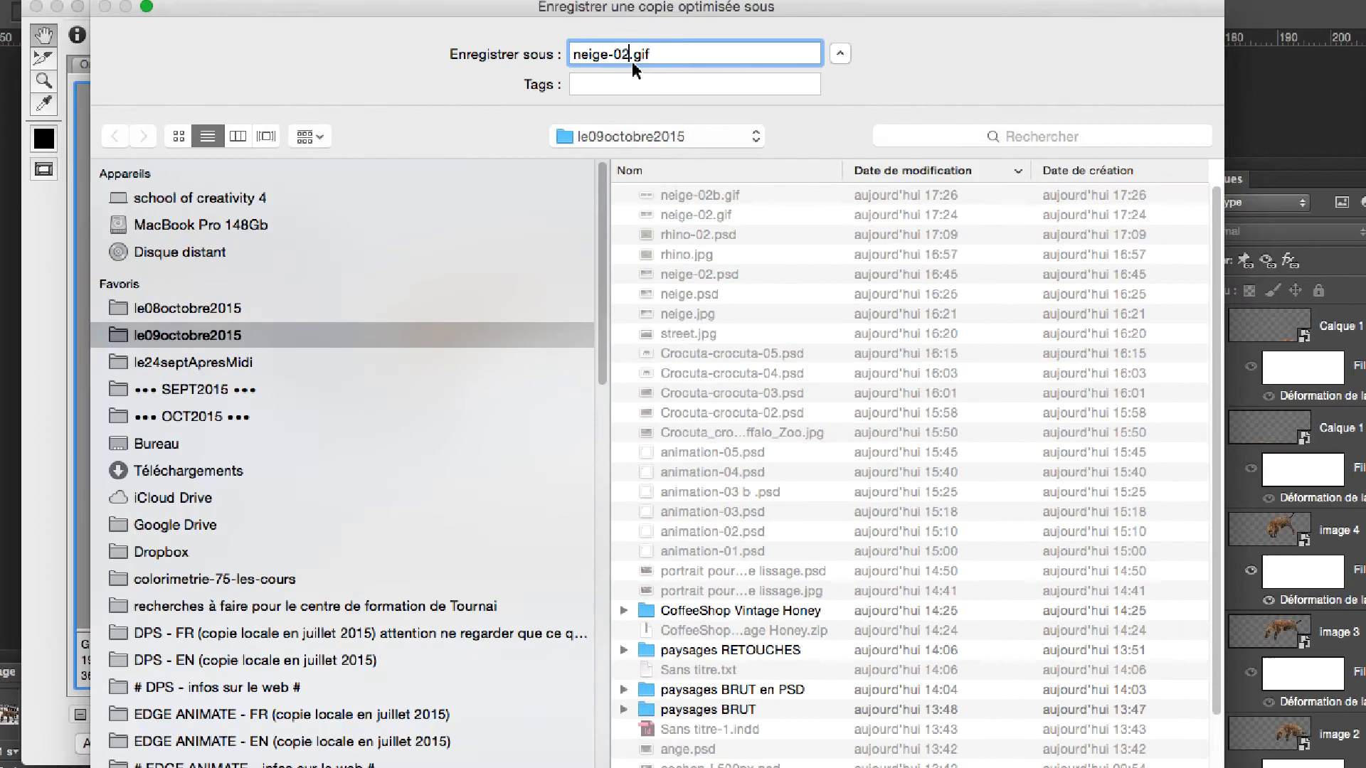
pyautogui.write('c')
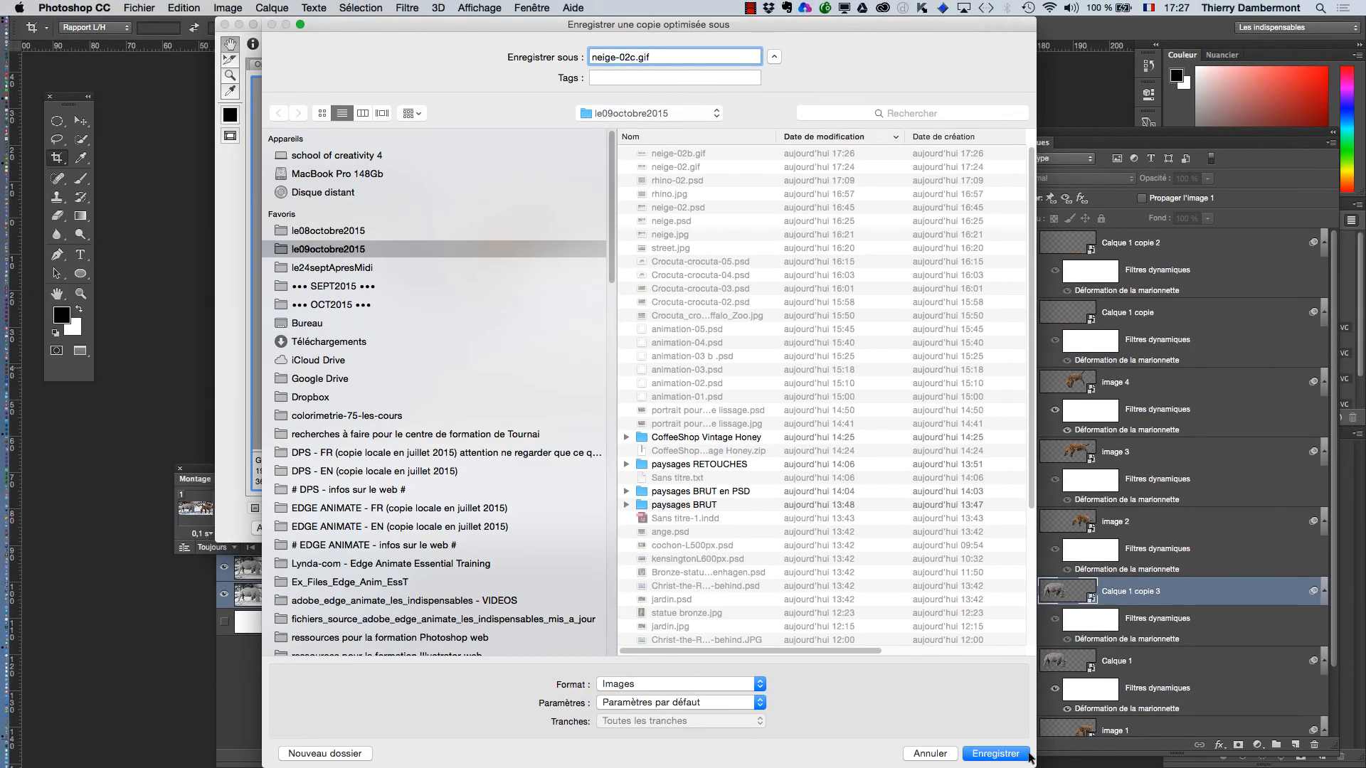
pyautogui.click(1019, 756)
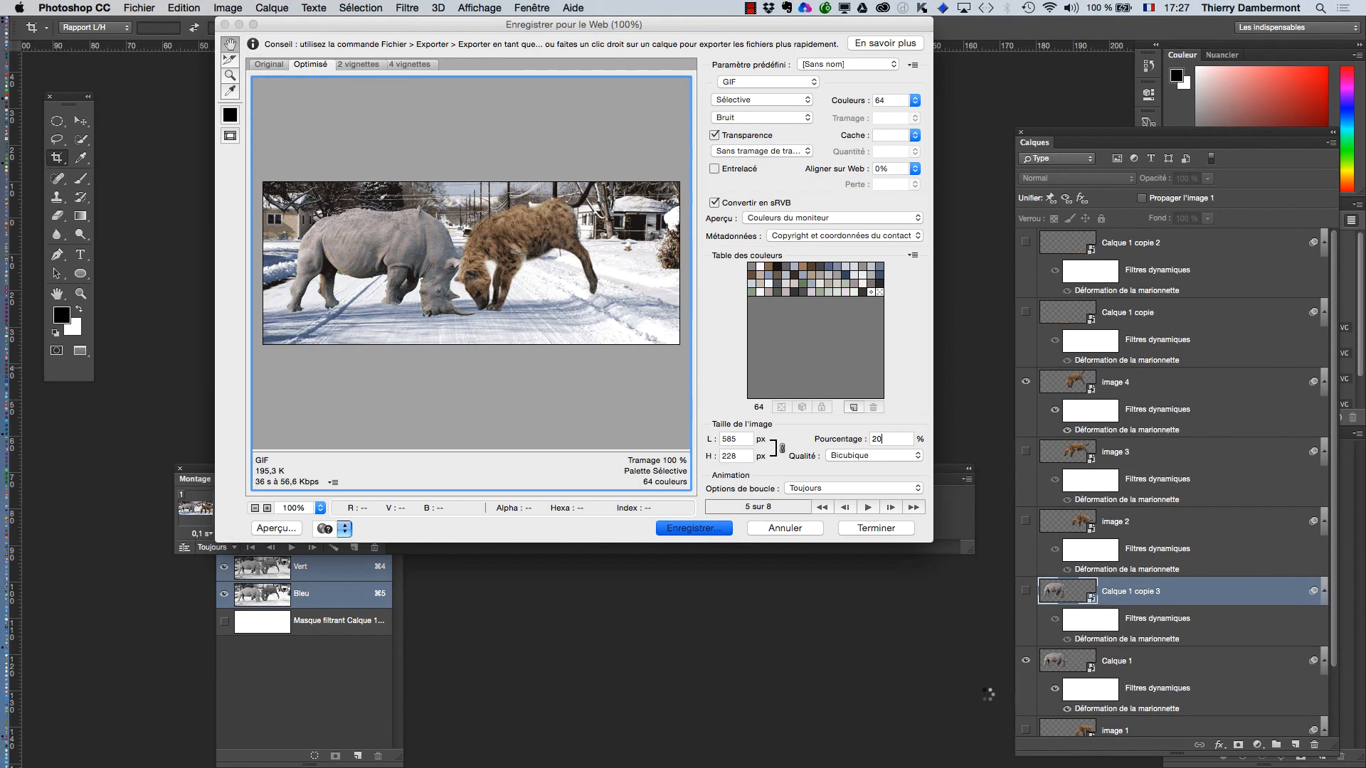
# Switch to Finder and open neige-02c.gif in Firefox to watch the exported animation.
pyautogui.press('super+Tab')
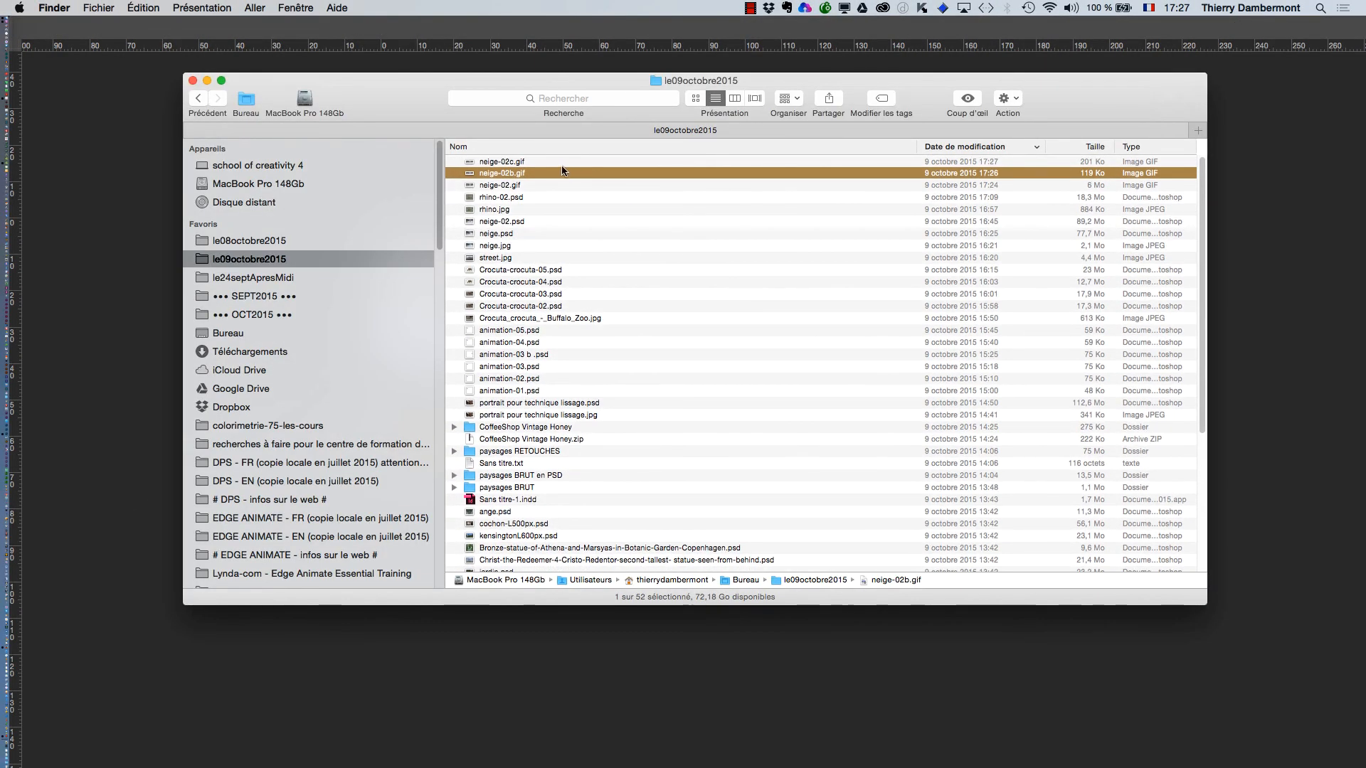
pyautogui.click(539, 162)
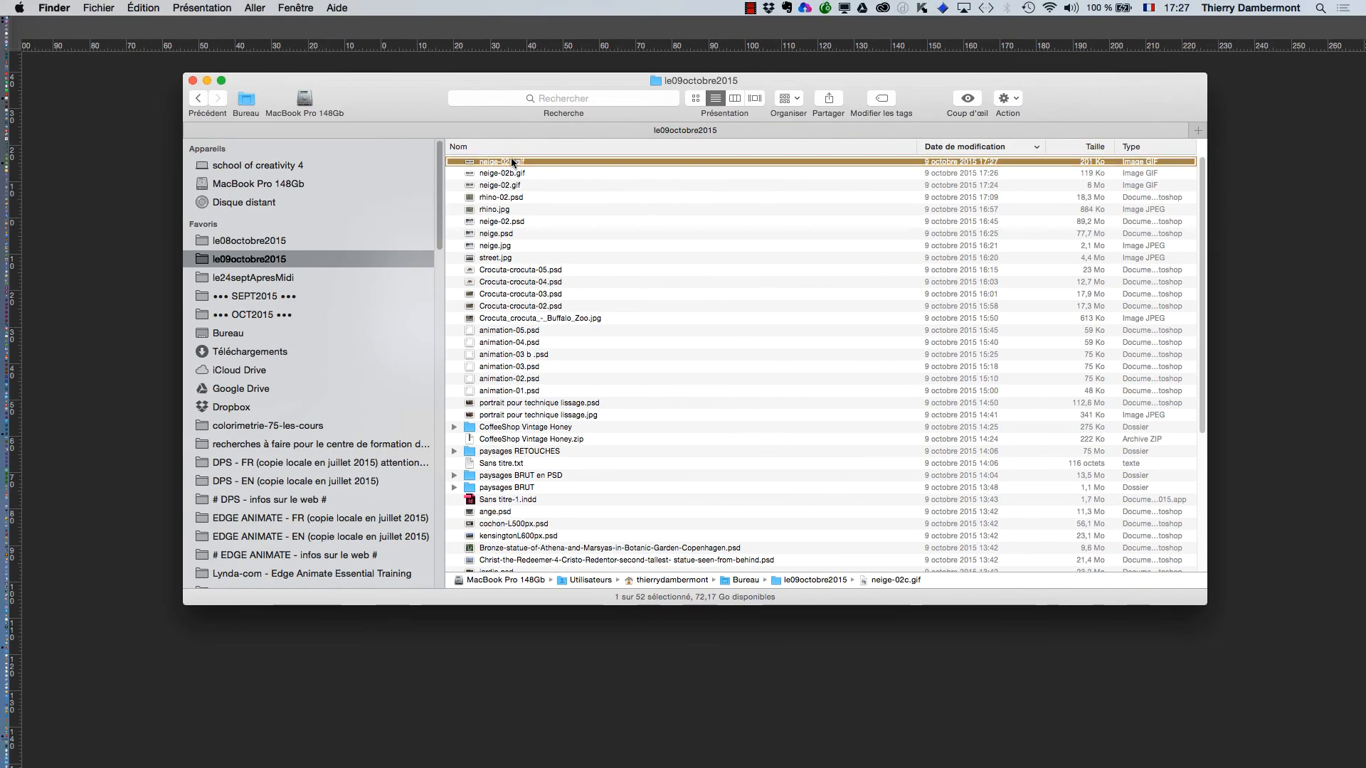
pyautogui.rightClick(515, 162)
pyautogui.moveTo(604, 178)
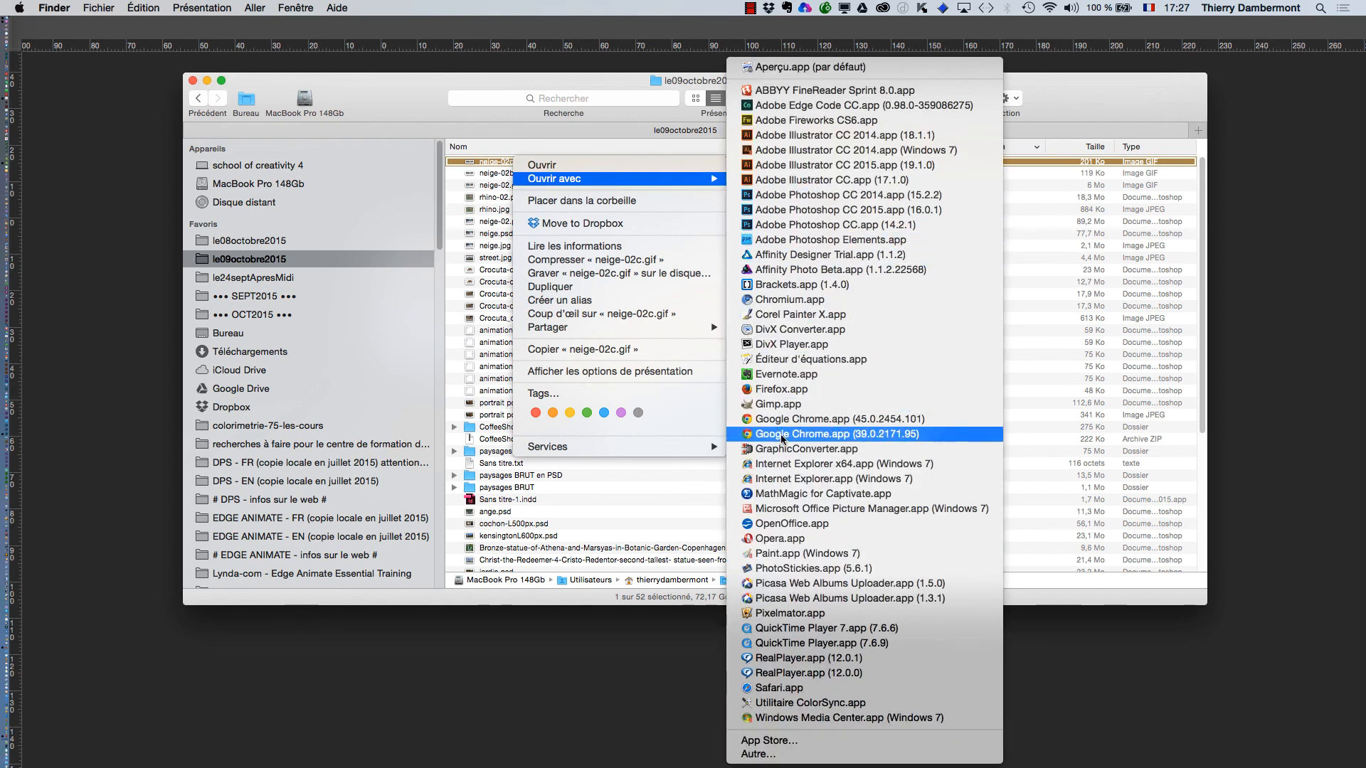
pyautogui.click(779, 390)
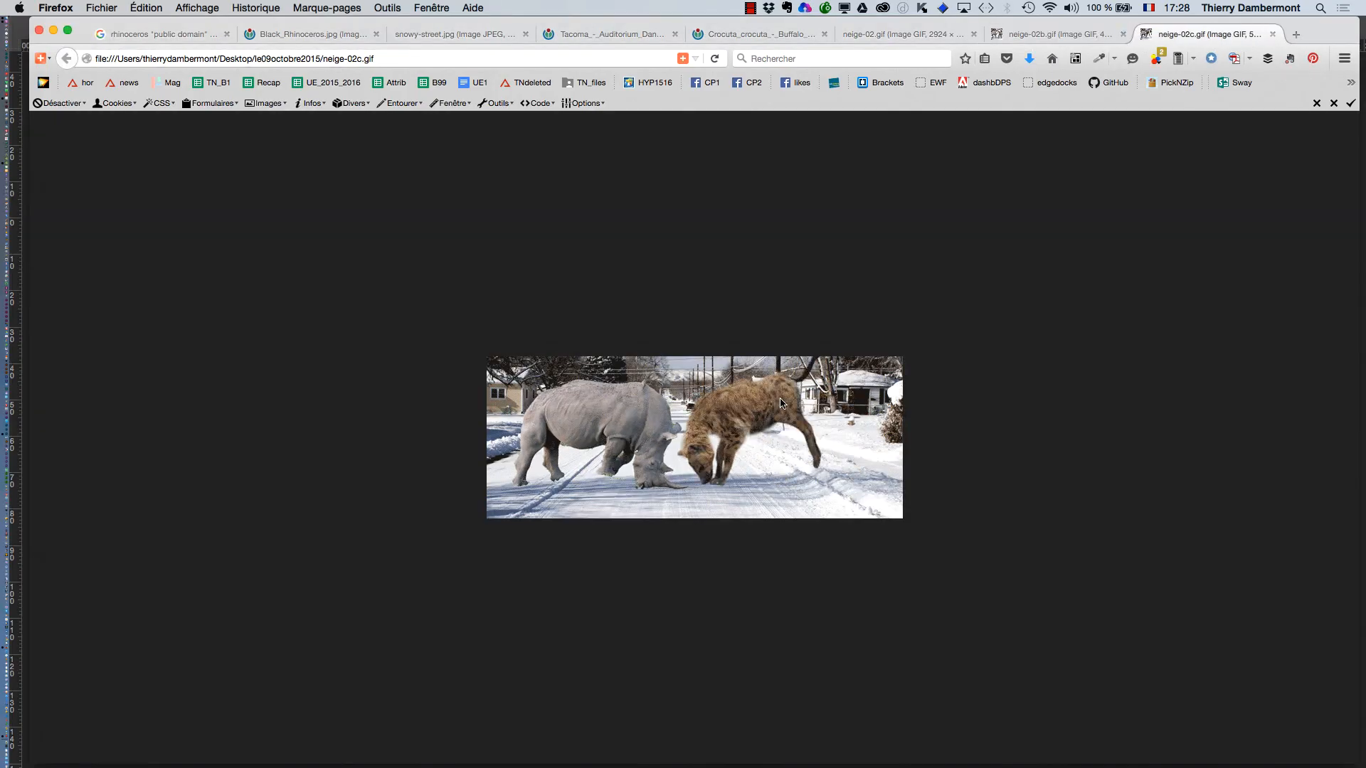